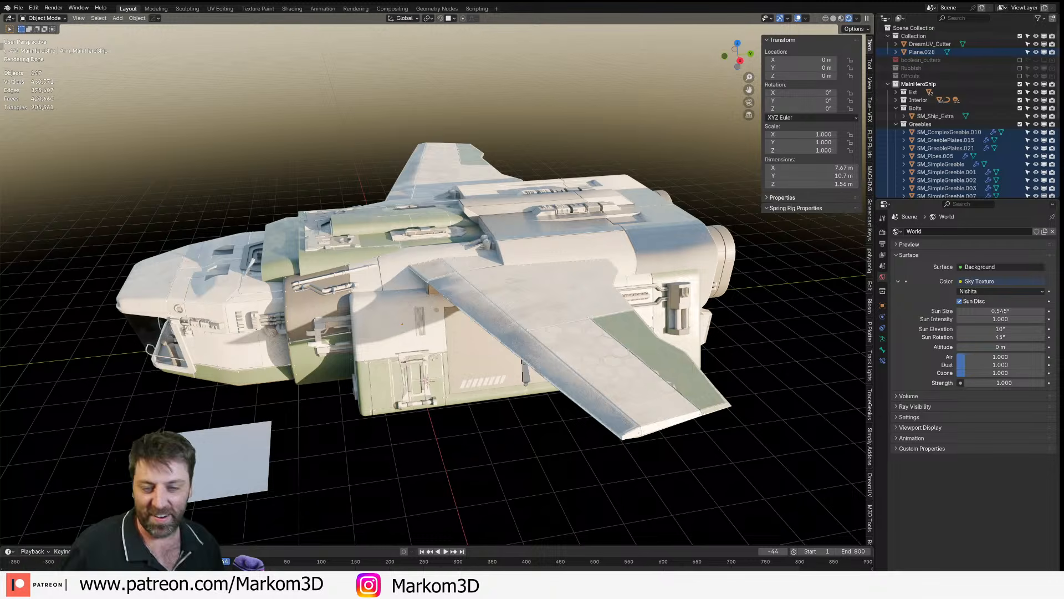
- Inspect the textured spaceship from the side, close up along the hull, and from above the cockpit
scroll(300, 333, "down", 1)
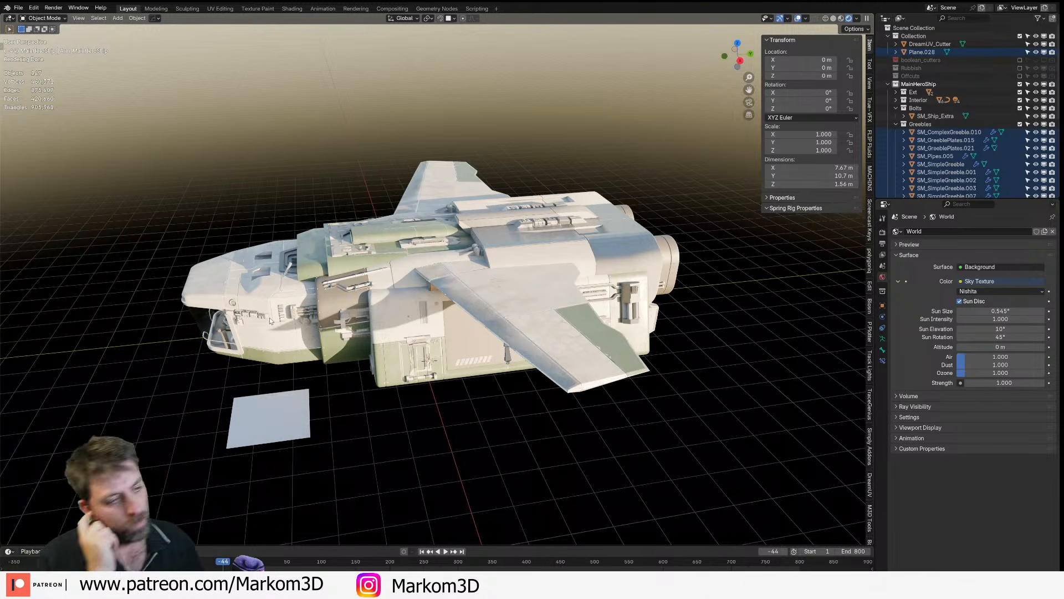
middle_click_drag(299, 332, 295, 309)
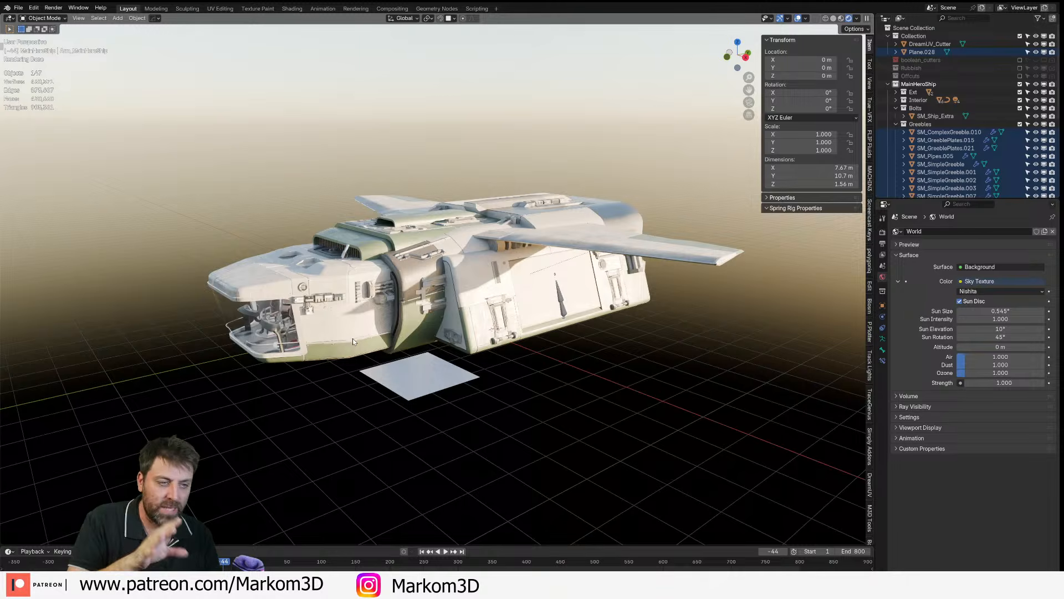
scroll(353, 340, "up", 5)
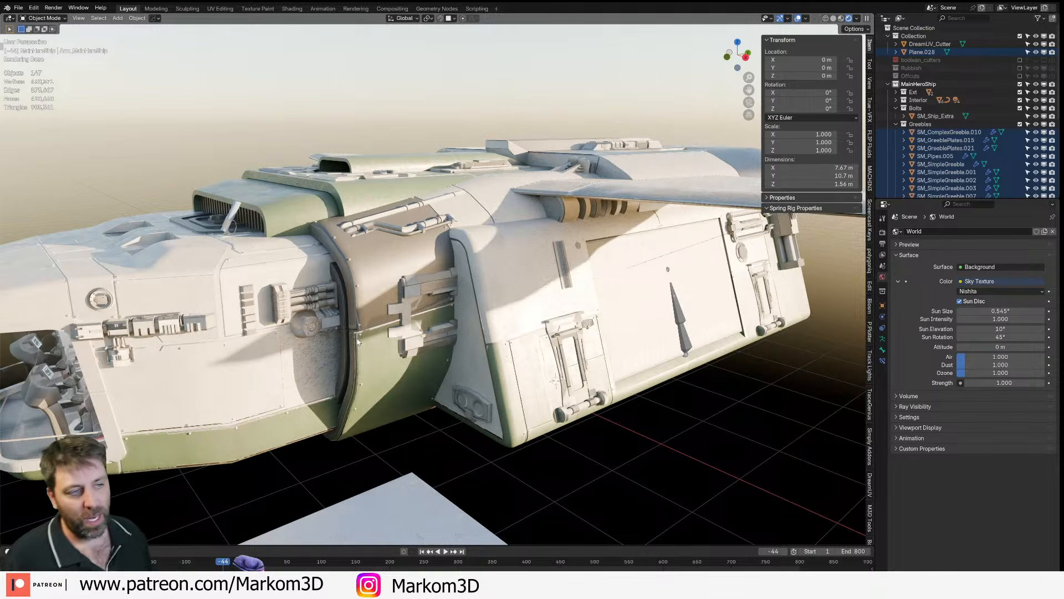
middle_click_drag(359, 341, 400, 367)
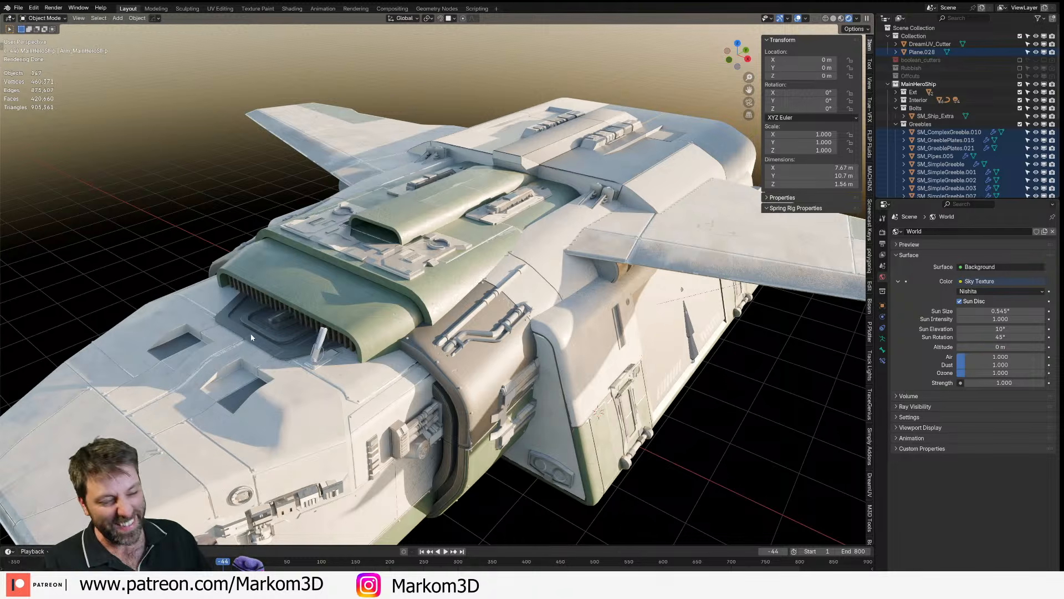
scroll(250, 333, "down", 5)
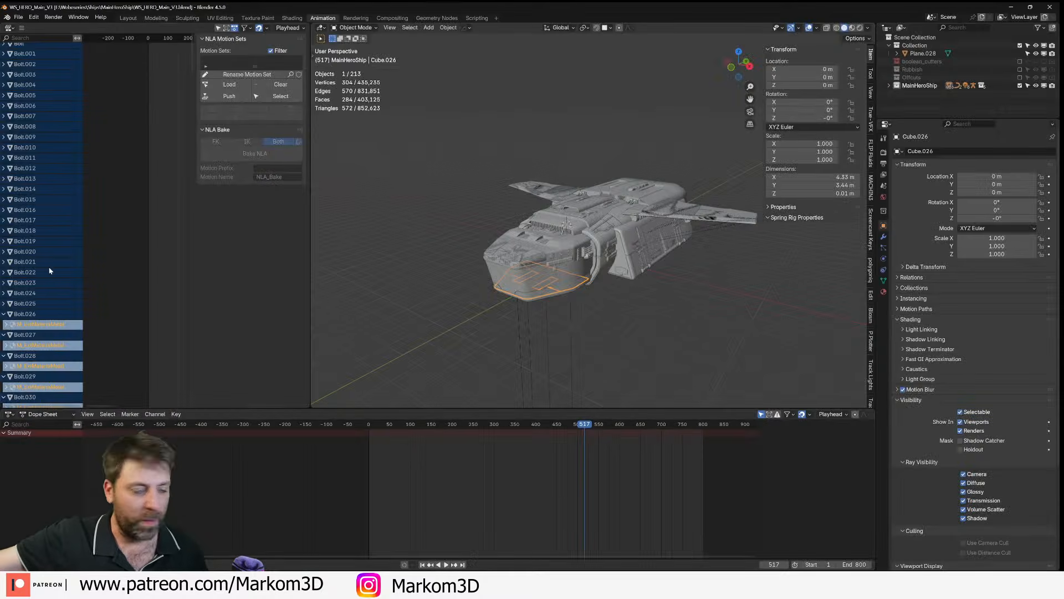
- Bring up the Layout workspace and display the ship in rendered viewport shading
left_click(128, 18)
left_click(860, 28)
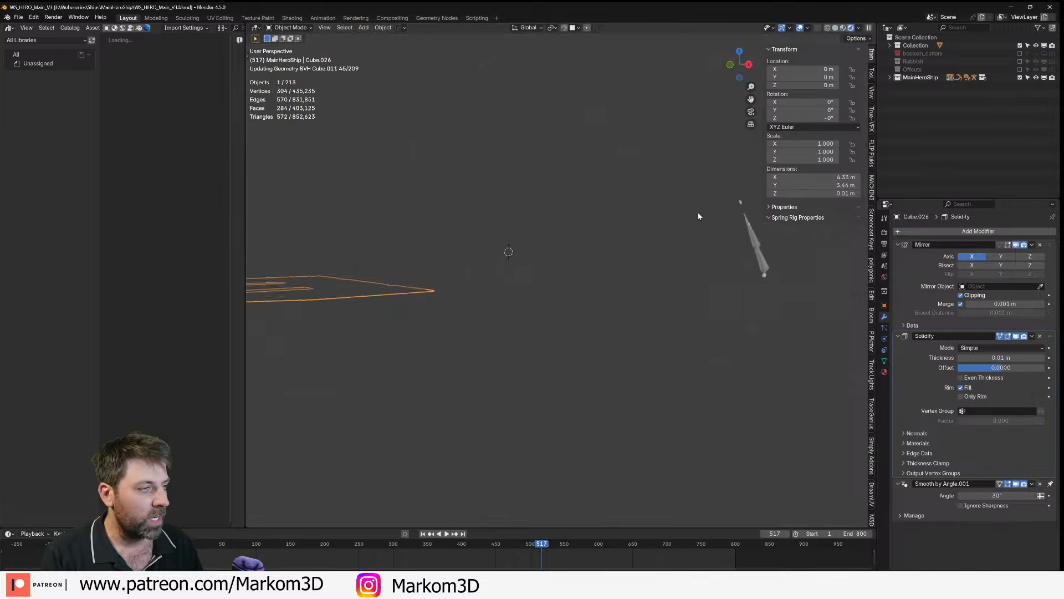
middle_click_drag(585, 315, 601, 318)
middle_click_drag(602, 319, 624, 251, "shift")
scroll(616, 248, "down", 2)
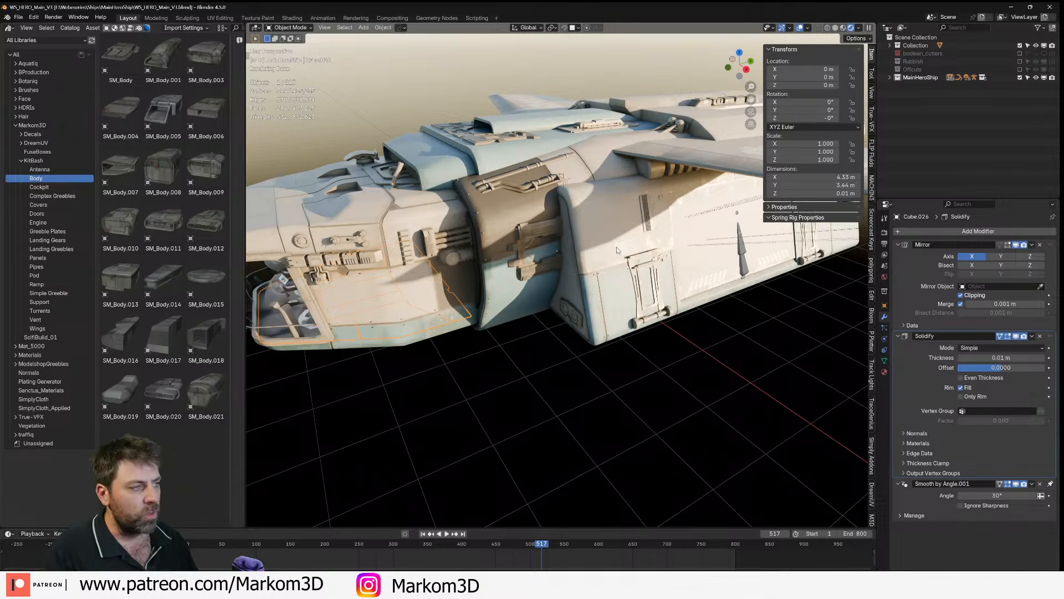
middle_click_drag(617, 247, 643, 271)
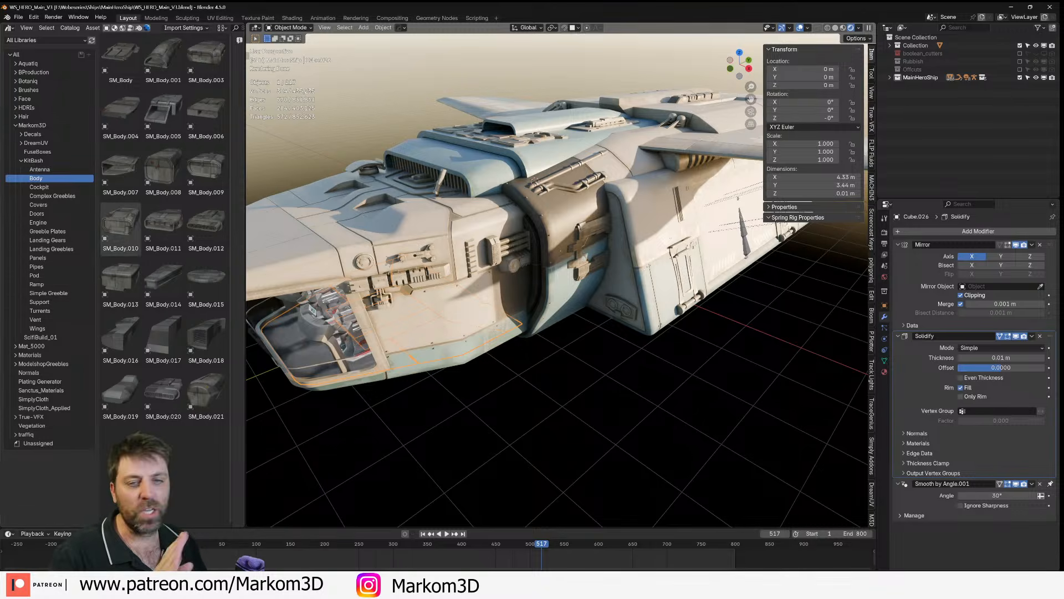
- Examine the ship from the front, side and rear, including the hull texture around the vent beneath the wing
middle_click_drag(620, 298, 531, 264)
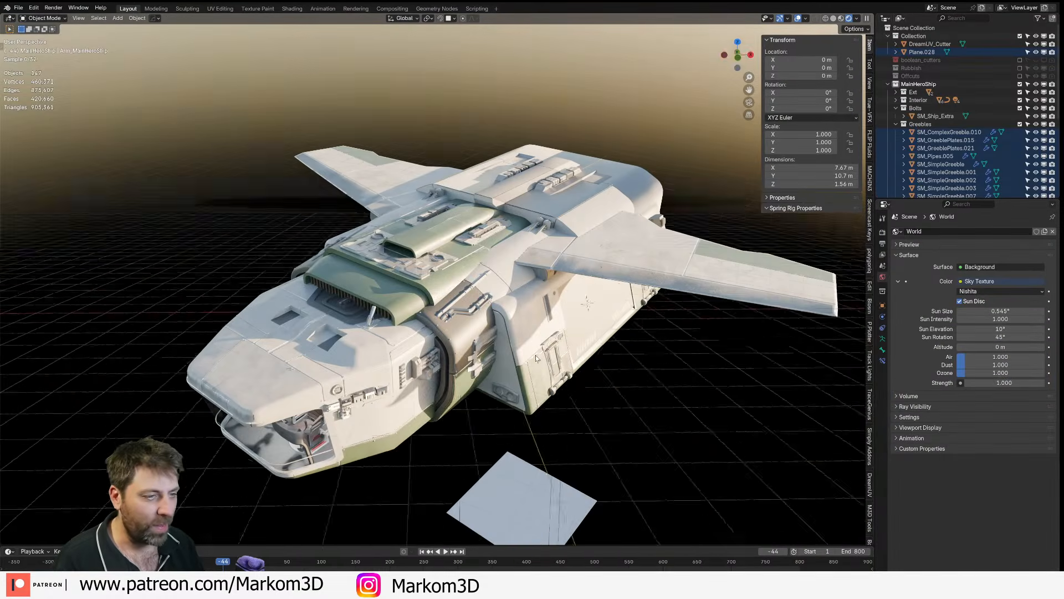
middle_click_drag(536, 358, 558, 340)
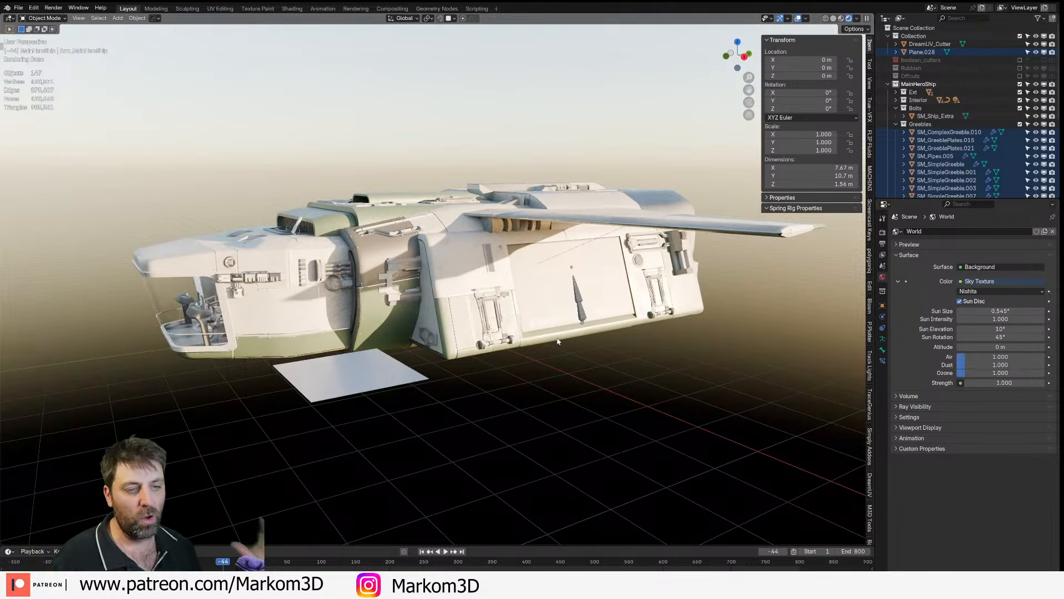
middle_click_drag(558, 341, 458, 386)
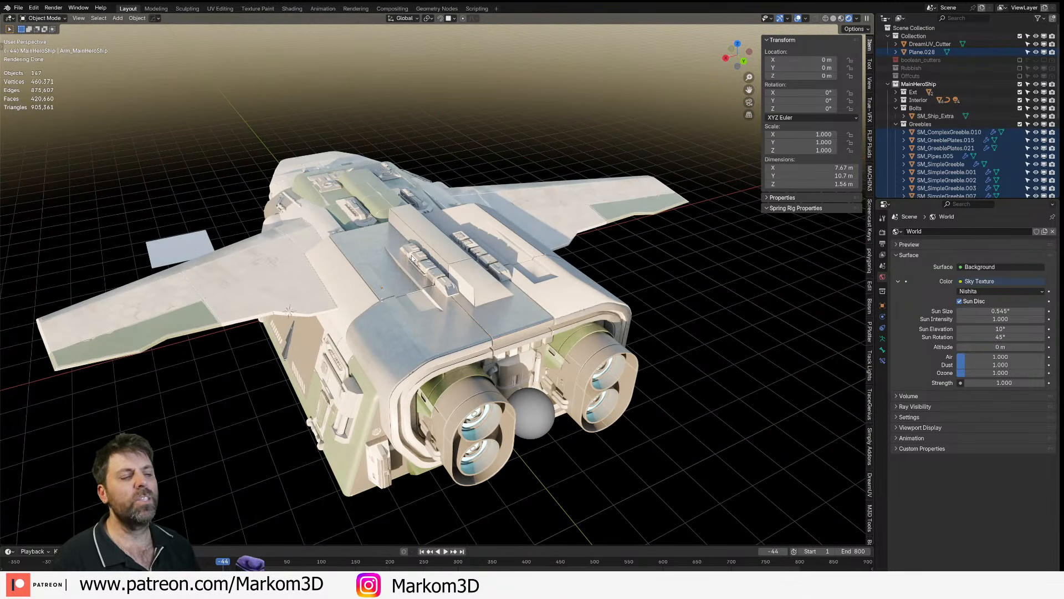
middle_click_drag(424, 258, 549, 317)
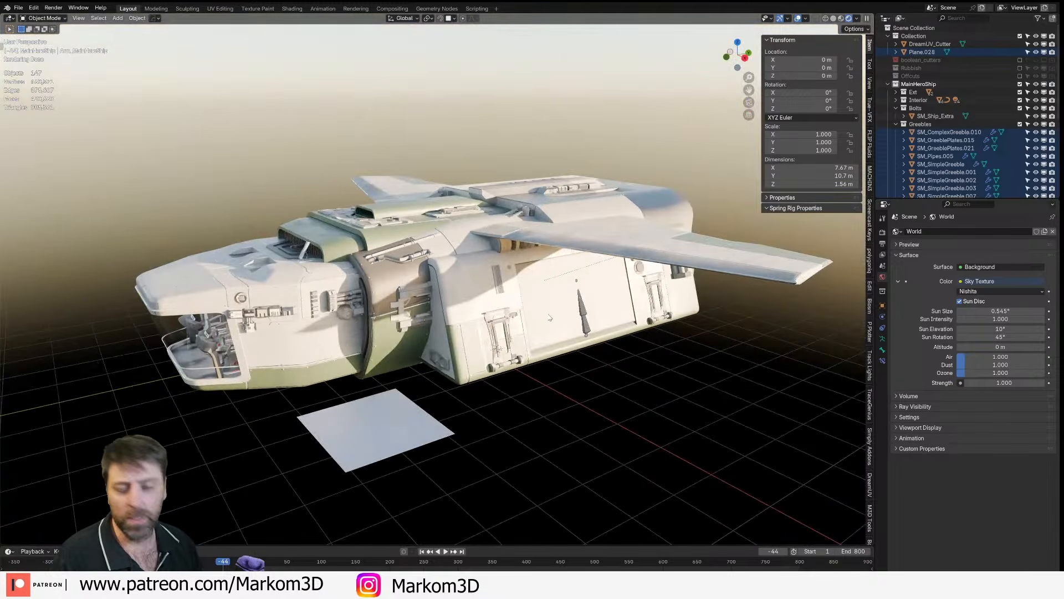
scroll(550, 317, "up", 4)
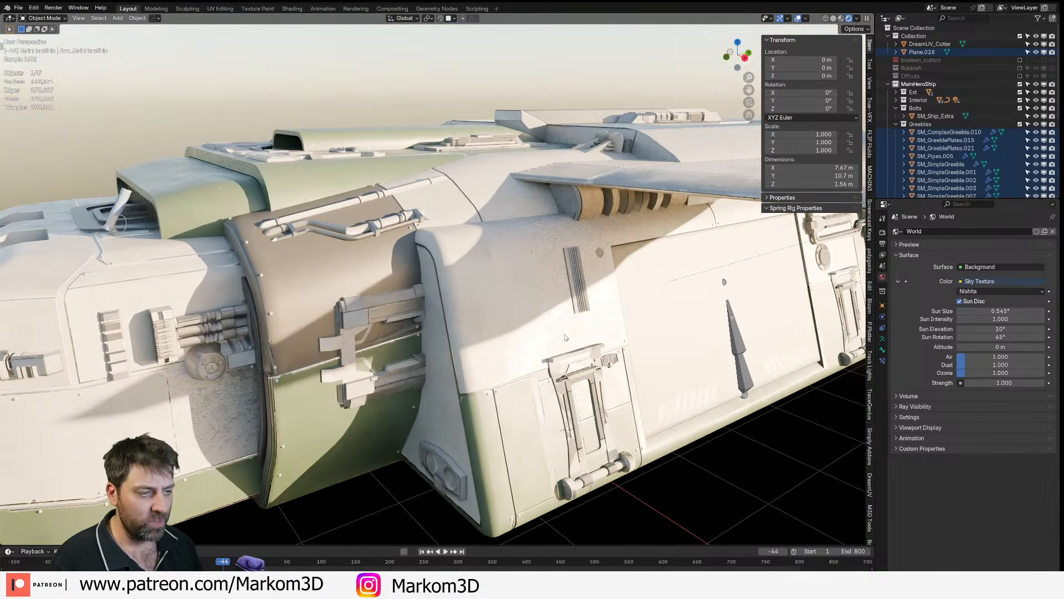
scroll(541, 366, "up", 4)
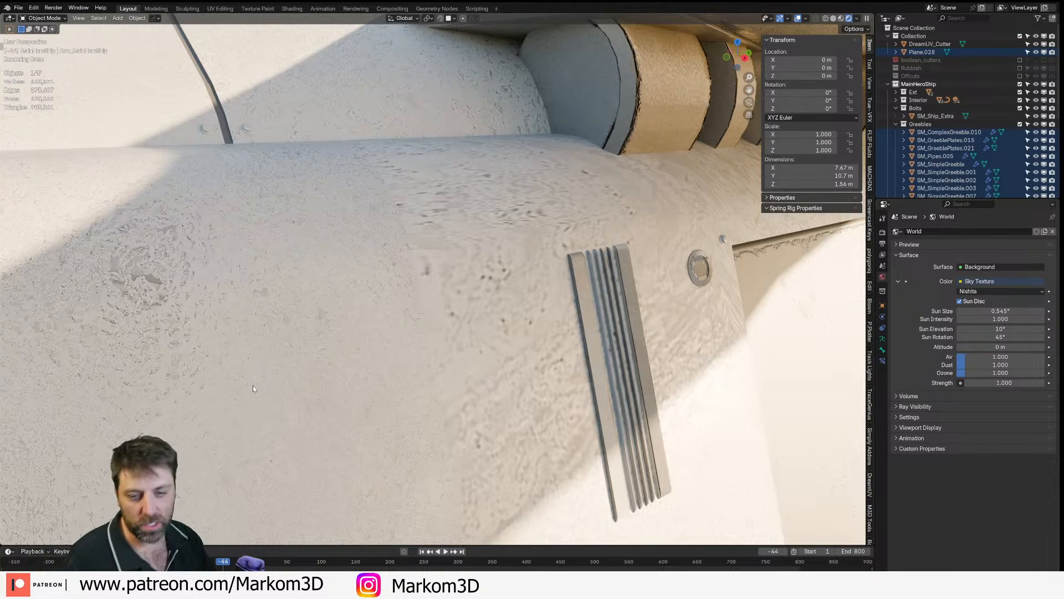
scroll(253, 385, "down", 10)
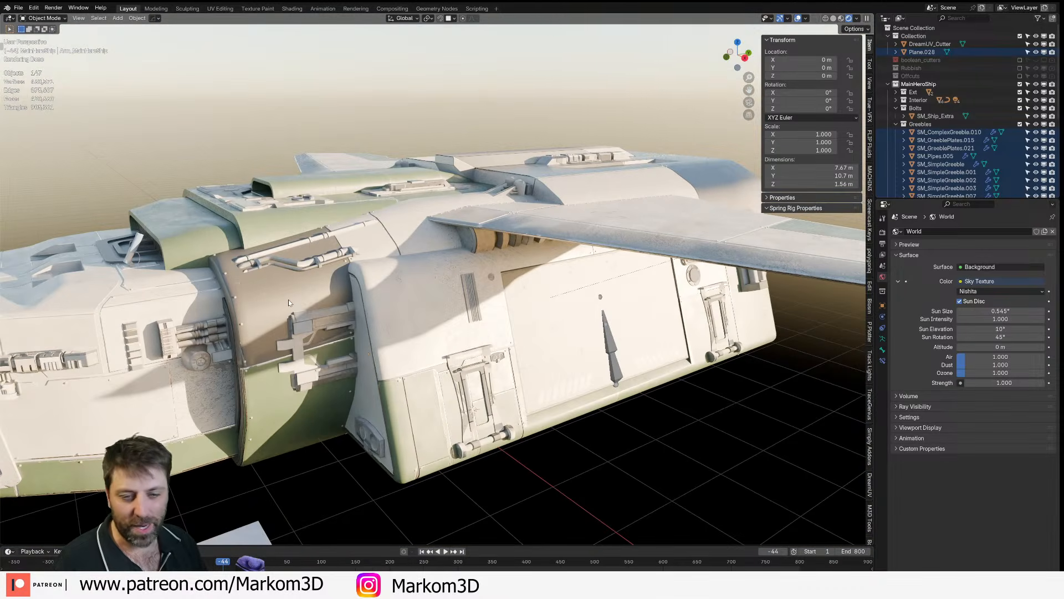
middle_click_drag(125, 369, 292, 297, "shift")
- Turn on the Screencast Keys display and select the cockpit hull
left_click(180, 316)
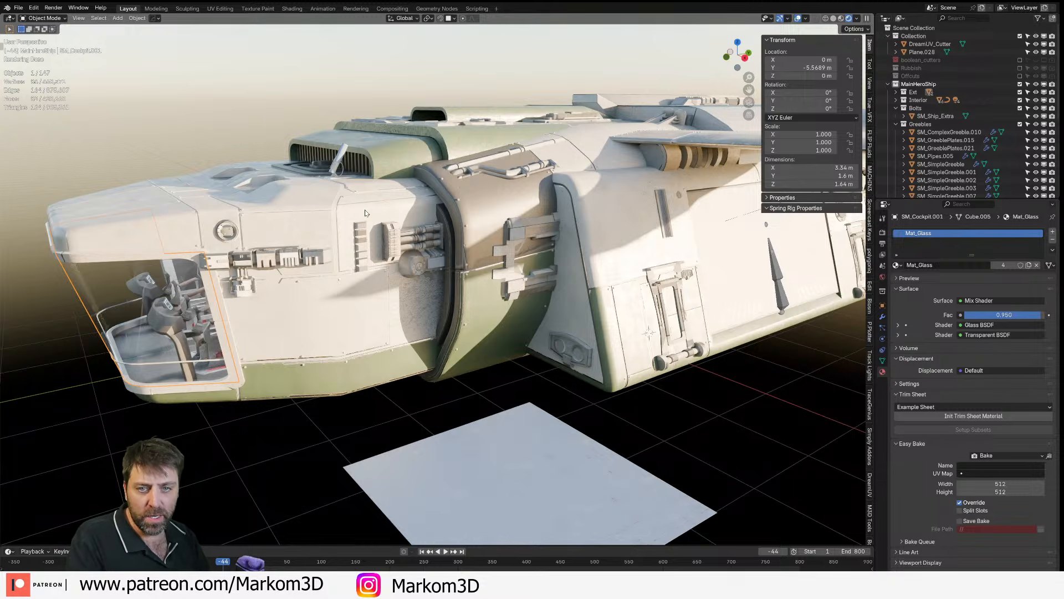
left_click(871, 221)
left_click(772, 39)
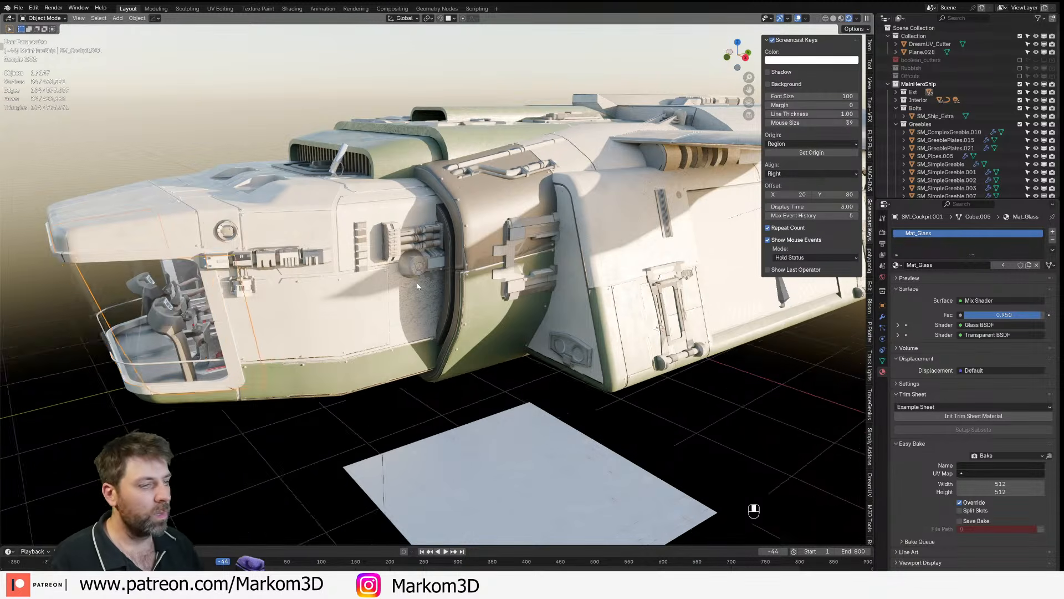
middle_click_drag(466, 433, 441, 409)
left_click(427, 367)
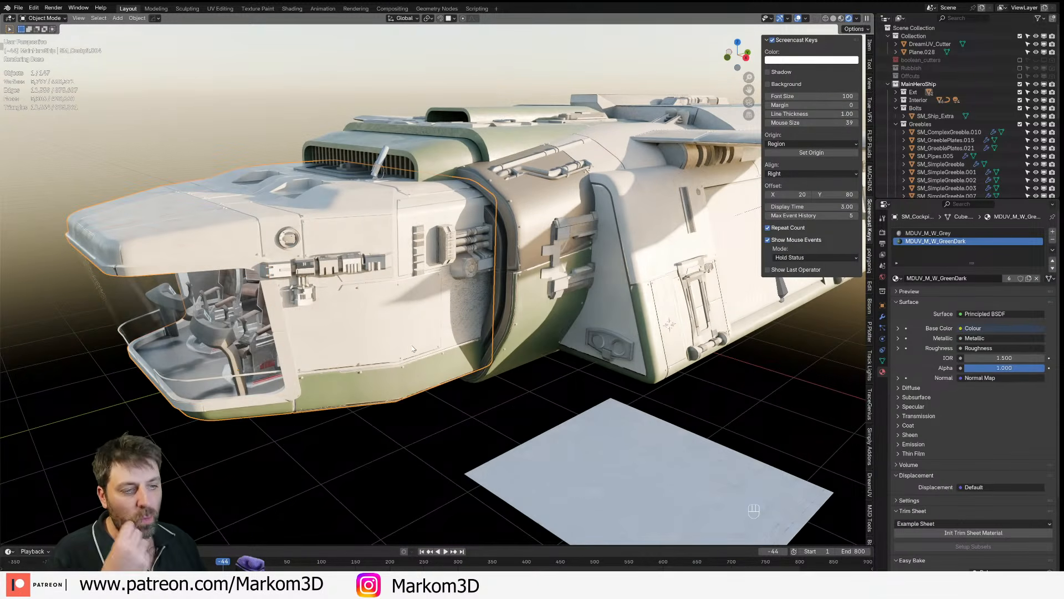
scroll(410, 355, "down", 3)
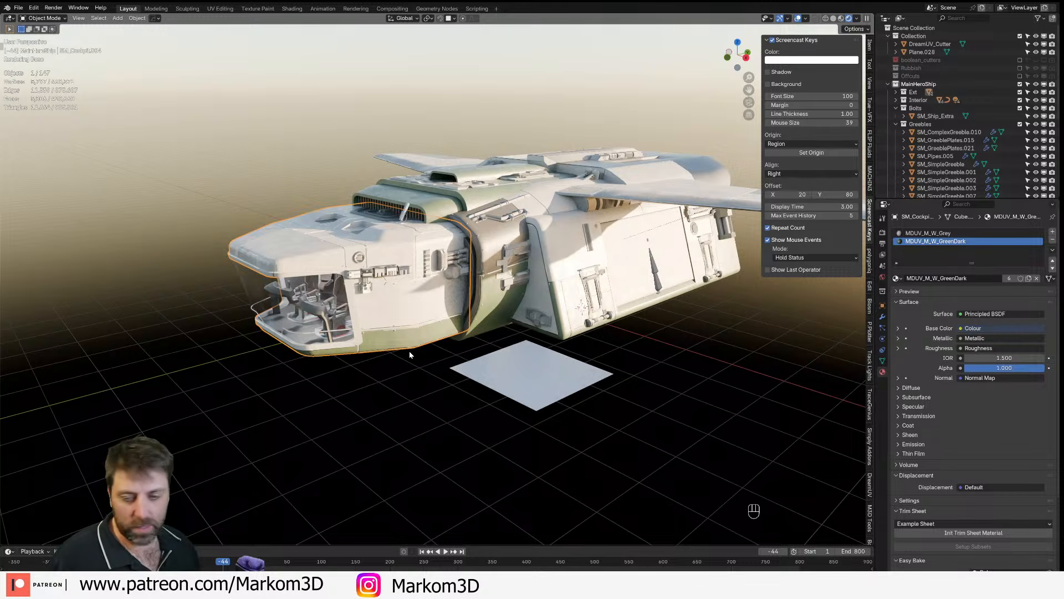
- Switch to Unreal Engine and examine the imported ship's side hull, with a close look at the panel texture around the vent
key("alt+Tab")
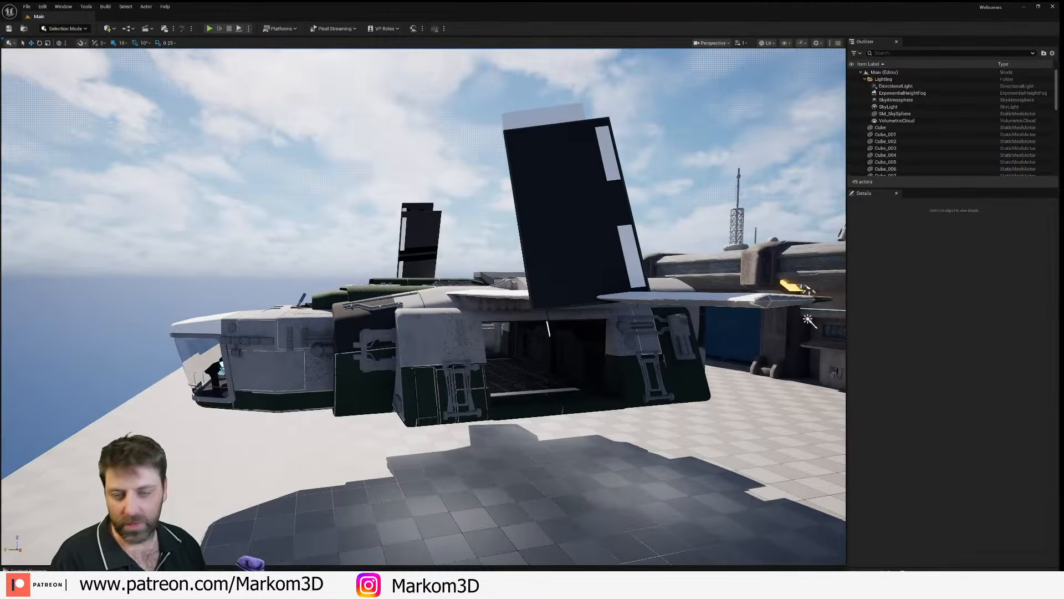
right_click_drag(518, 312, 521, 339)
key("a")
key("s")
key("e")
right_click_drag(509, 274, 486, 277)
key("w")
key("q")
scroll(477, 277, "down", 5)
key("d")
scroll(482, 277, "up", 5)
key("a")
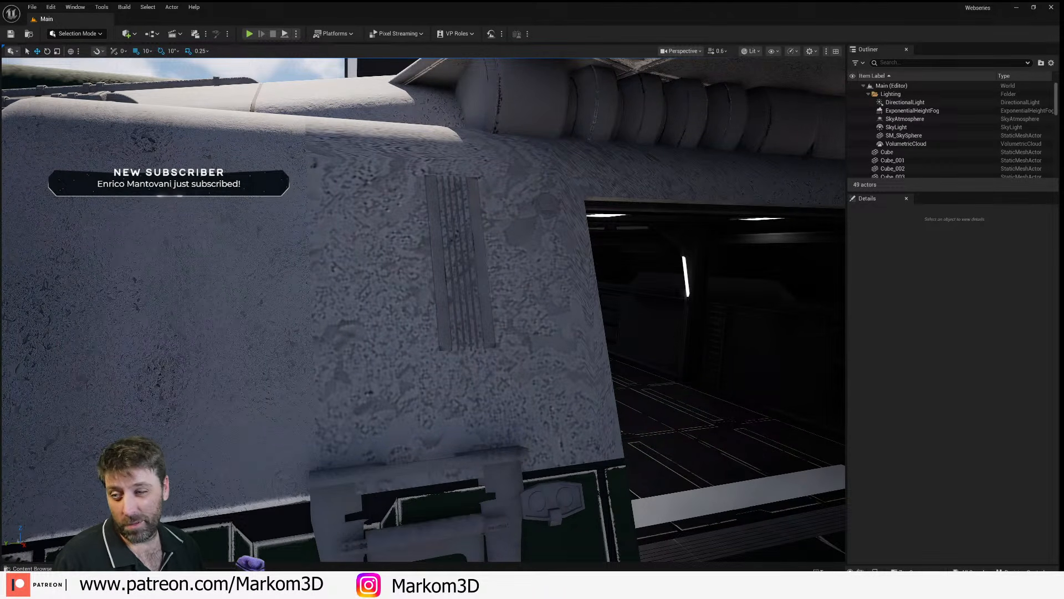
right_click_drag(610, 324, 546, 314)
key("s")
key("d")
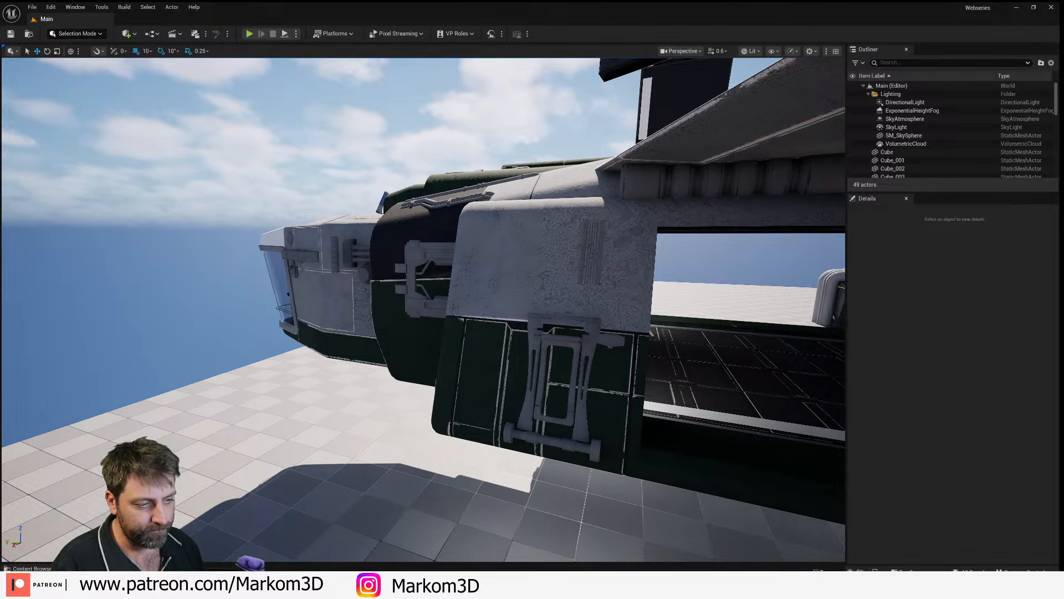
- Examine the ship's green roof plates and piping, and the dark interior of the cargo bay
right_click_drag(571, 253, 663, 327)
key("w")
key("e")
key("a")
key("w")
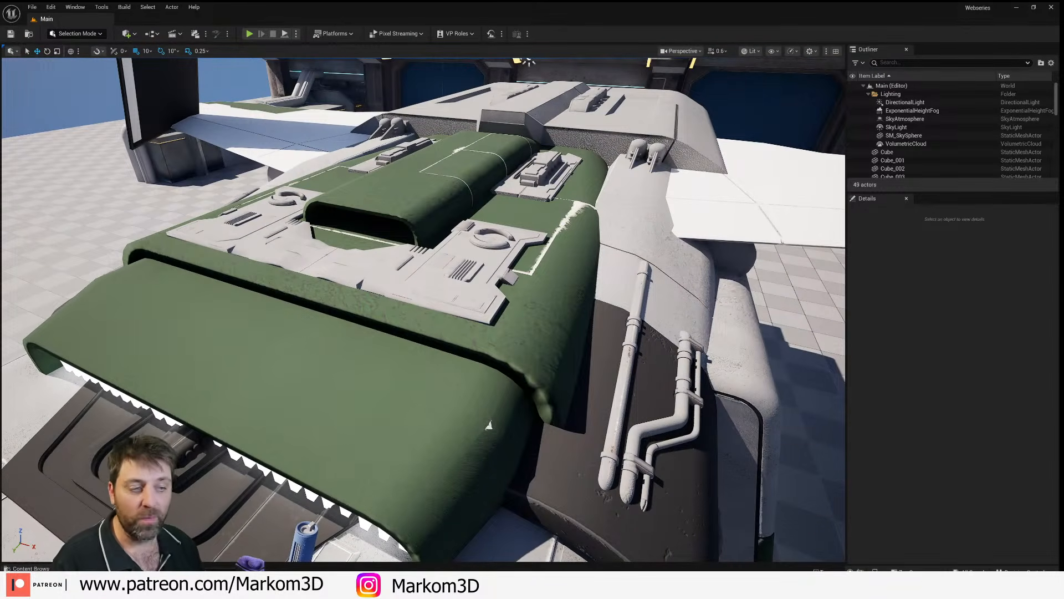
right_click_drag(399, 315, 432, 299)
key("q")
key("s")
key("q")
key("a")
key("w")
key("w")
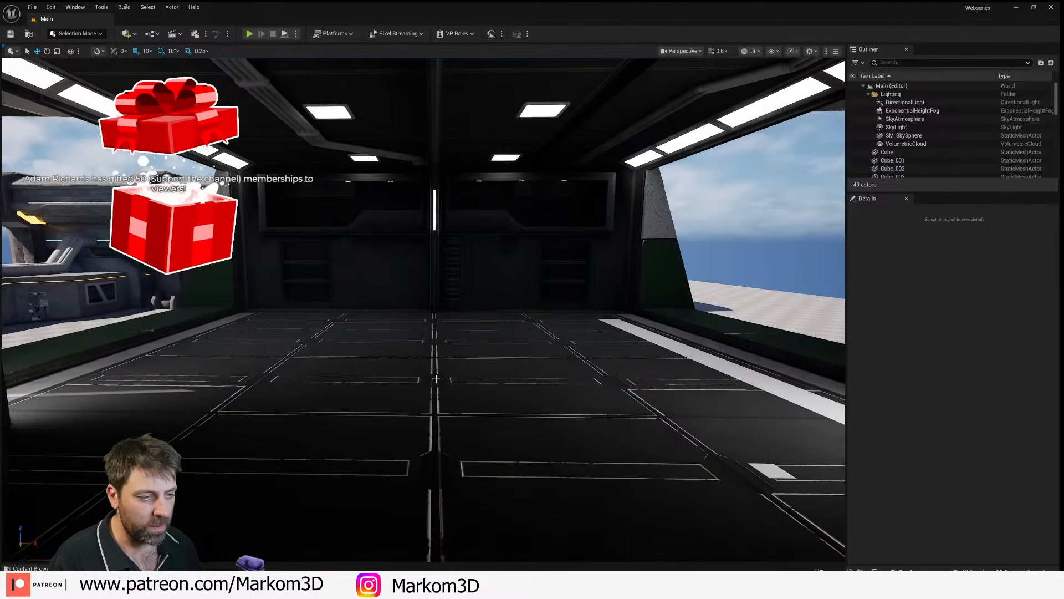
- Add a Rect Light inside the ship's cargo bay
right_click(432, 300)
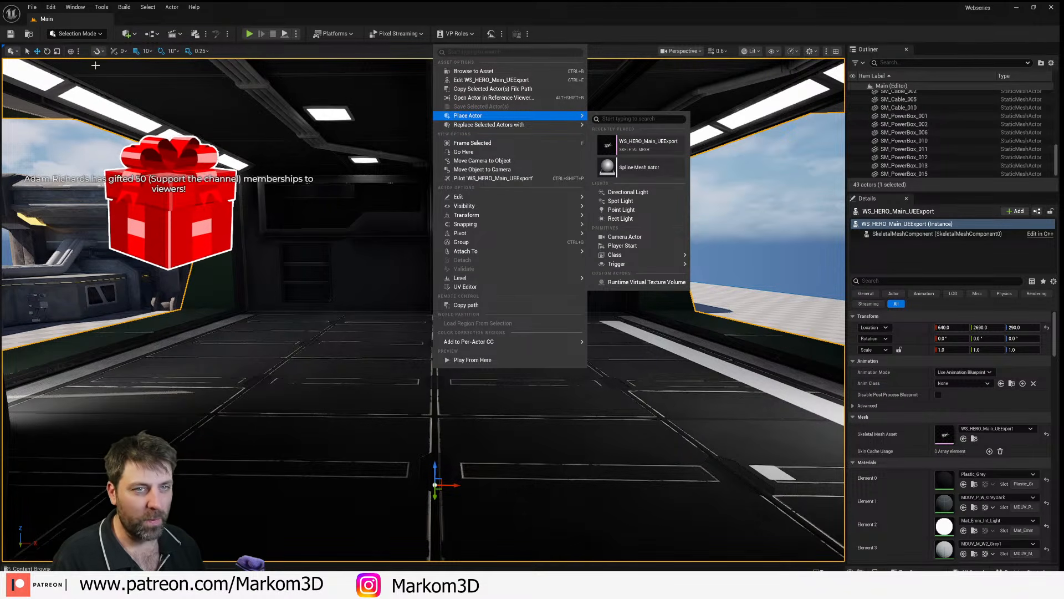
left_click(136, 36)
mouse_move(177, 118)
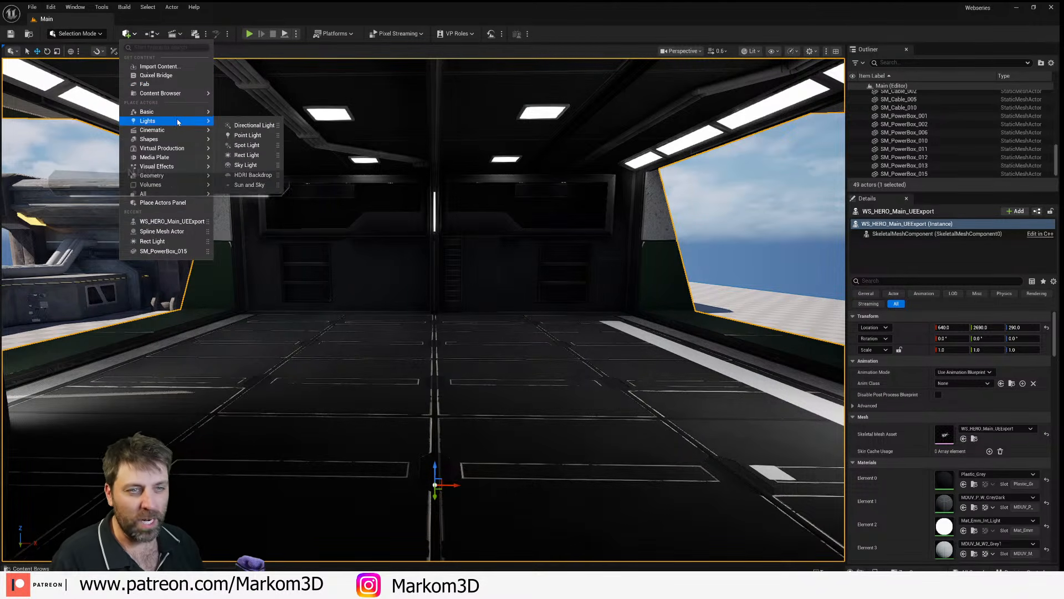
left_click(247, 155)
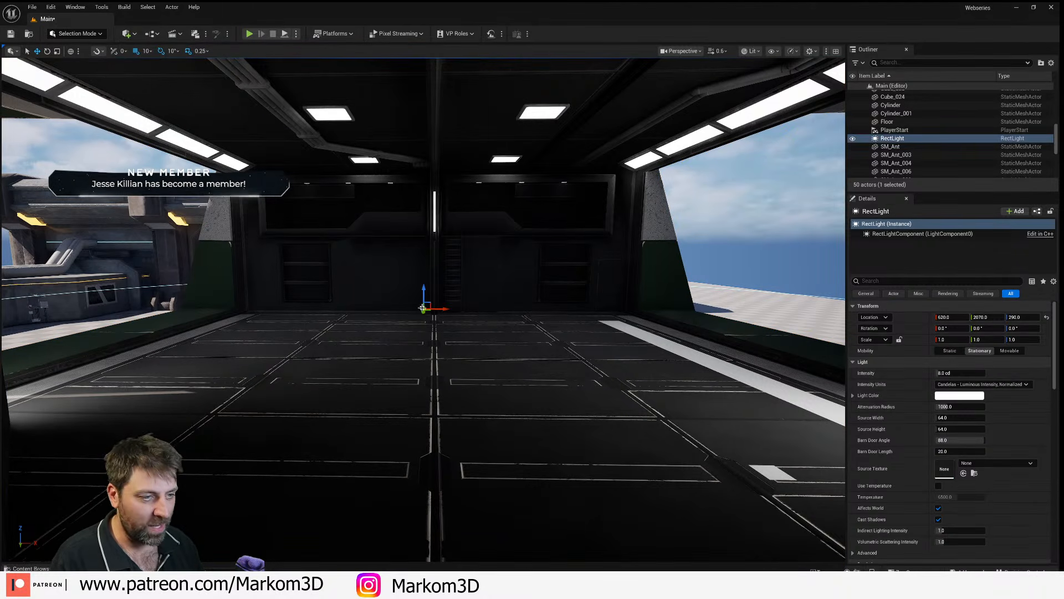
- Move the rect light to Y 2470, Z 410 in the cargo bay and rotate it to 180°, 90°, 180°
left_click(424, 314)
key("d")
right_click_drag(425, 313, 310, 314)
key("ctrl+z")
key("a")
key("ctrl+z")
key("a")
left_click_drag(380, 321, 203, 307)
key("e")
right_click_drag(204, 308, 123, 308)
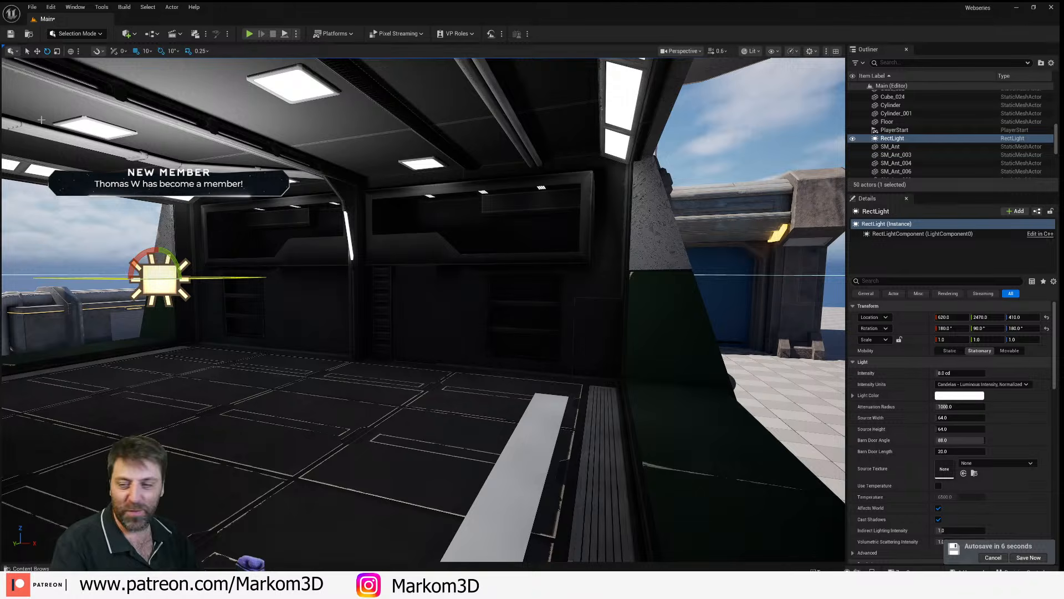
- Raise the rect light to Z 500 and rotate it to 0°, -90°, 0° so that it points at the floor
right_click_drag(336, 280, 282, 287)
key("w")
left_click_drag(366, 251, 347, 219)
key("e")
right_click_drag(563, 207, 559, 203)
key("w")
key("ctrl+grave")
left_click_drag(434, 279, 453, 267)
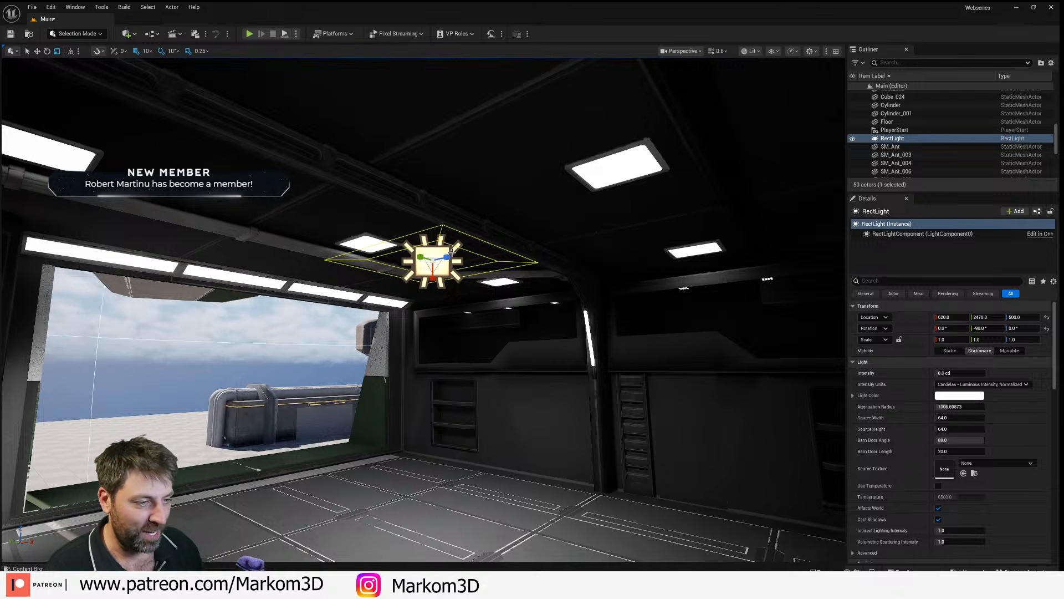
- Raise the rect light to Z 530, close to the cargo bay ceiling
scroll(443, 258, "down", 20)
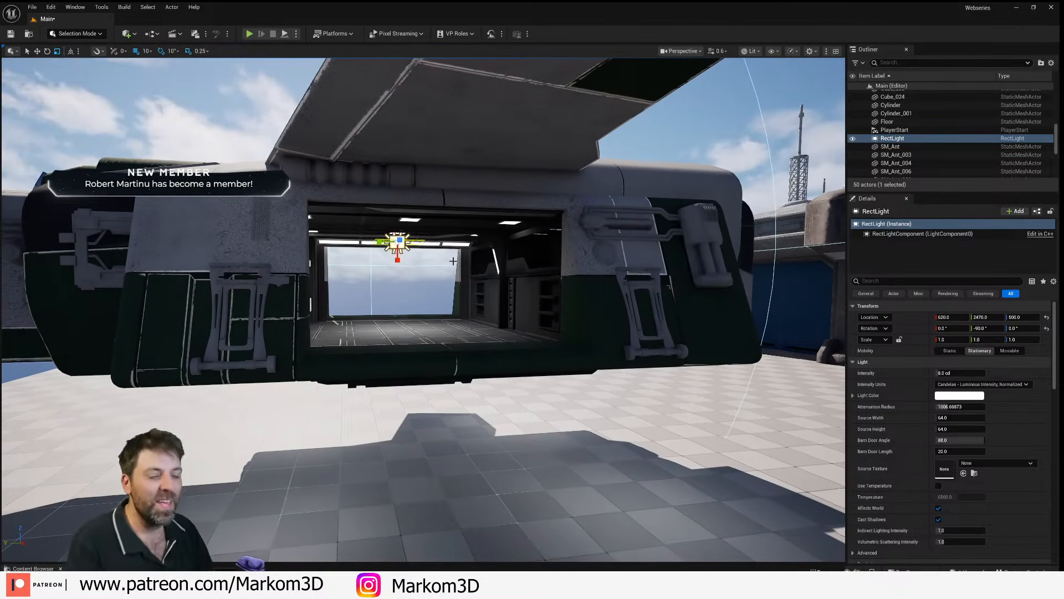
key("w")
right_click_drag(453, 261, 464, 205)
key("w")
left_click_drag(385, 286, 384, 266)
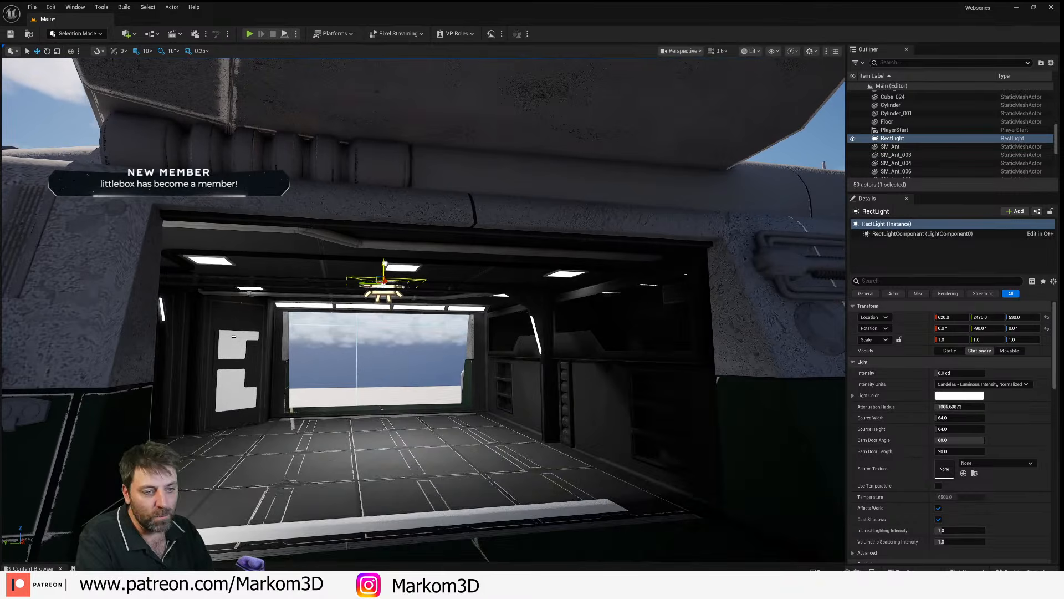
right_click_drag(384, 266, 383, 262)
key("a")
mouse_move(398, 339)
right_mouse_down()
mouse_move(515, 342)
mouse_move(398, 339)
right_mouse_up()
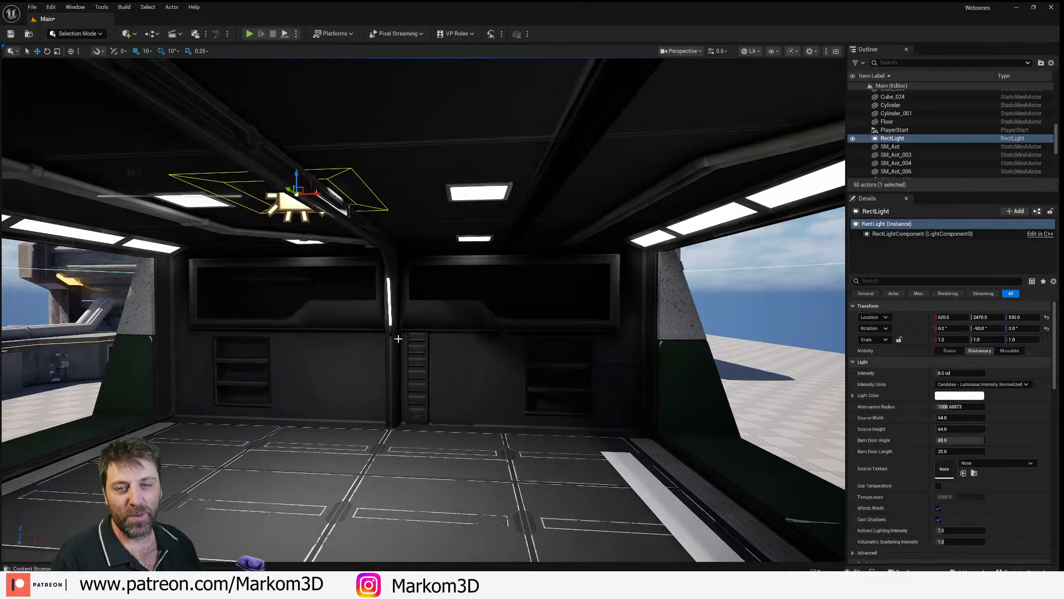
- Duplicate the rect light along the Y axis to Y 2940, beneath the ceiling lamp near the cockpit entrance
key("d")
right_click_drag(422, 336, 300, 337)
key("w")
right_click_drag(399, 332, 632, 310)
key("w")
key("s")
left_click_drag(556, 165, 8, 175, "alt")
right_click_drag(222, 249, 144, 244)
key("w")
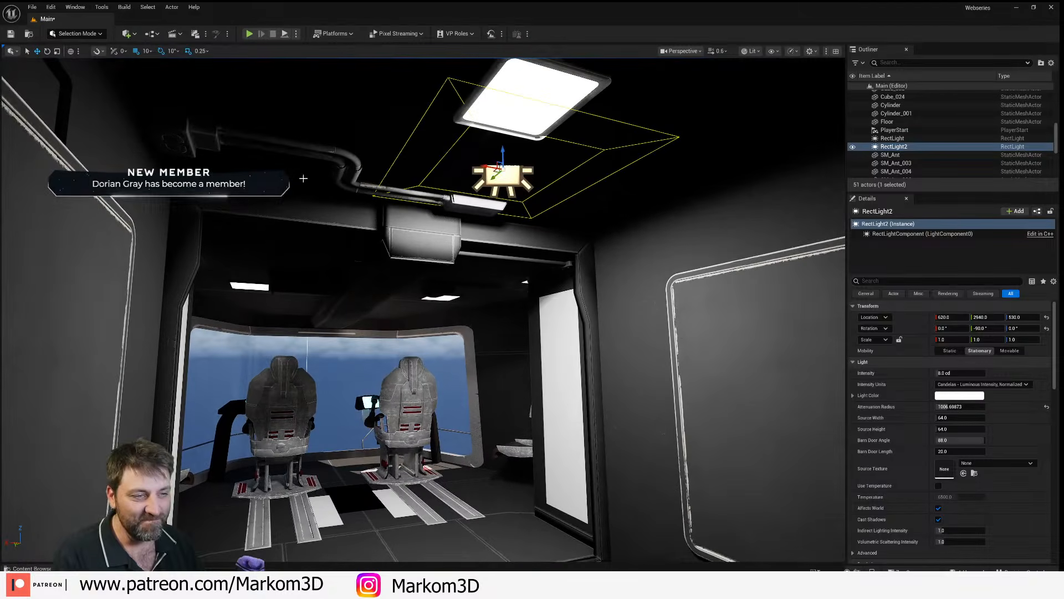
- Move the duplicated rect light into the cockpit above the seats, at Y 3270 and Z 500
key("s")
right_click_drag(491, 171, 532, 171)
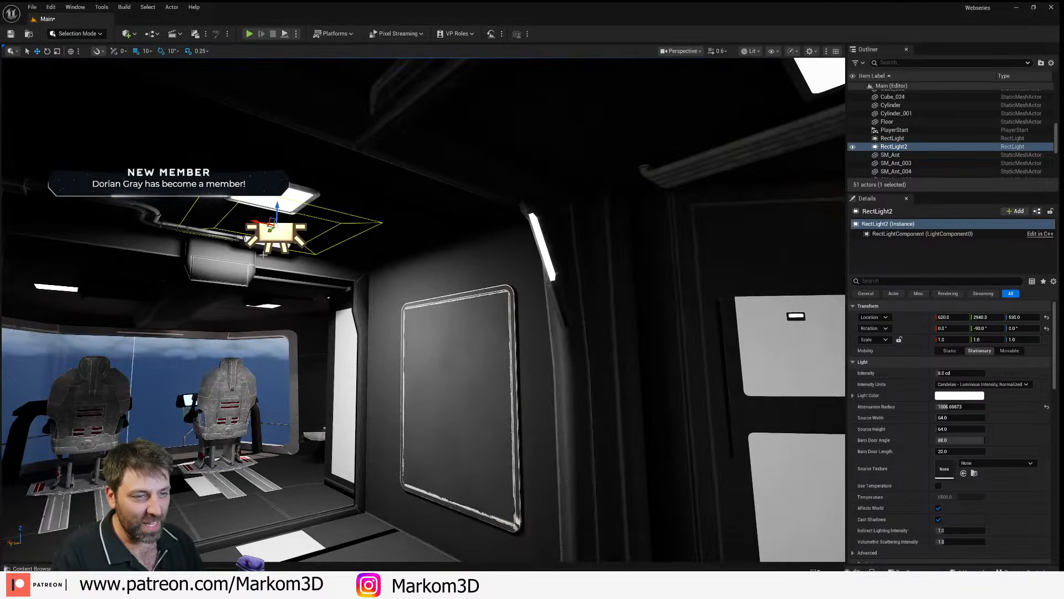
key("w")
right_click_drag(175, 274, 122, 255)
right_click_drag(212, 278, 207, 274)
key("w")
right_click_drag(289, 270, 272, 275)
key("s")
left_click_drag(340, 250, 423, 293)
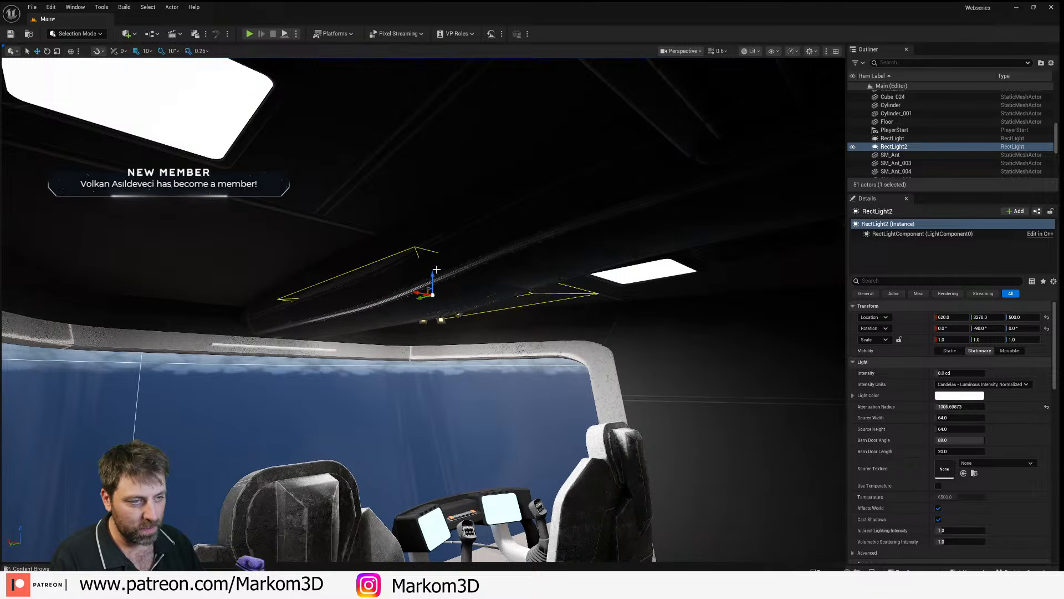
- Shift the cockpit rect light along the X axis to X 640, centring it above the seats
key("s")
right_click_drag(213, 100, 401, 117)
key("w")
key("s")
right_click_drag(402, 328, 439, 329)
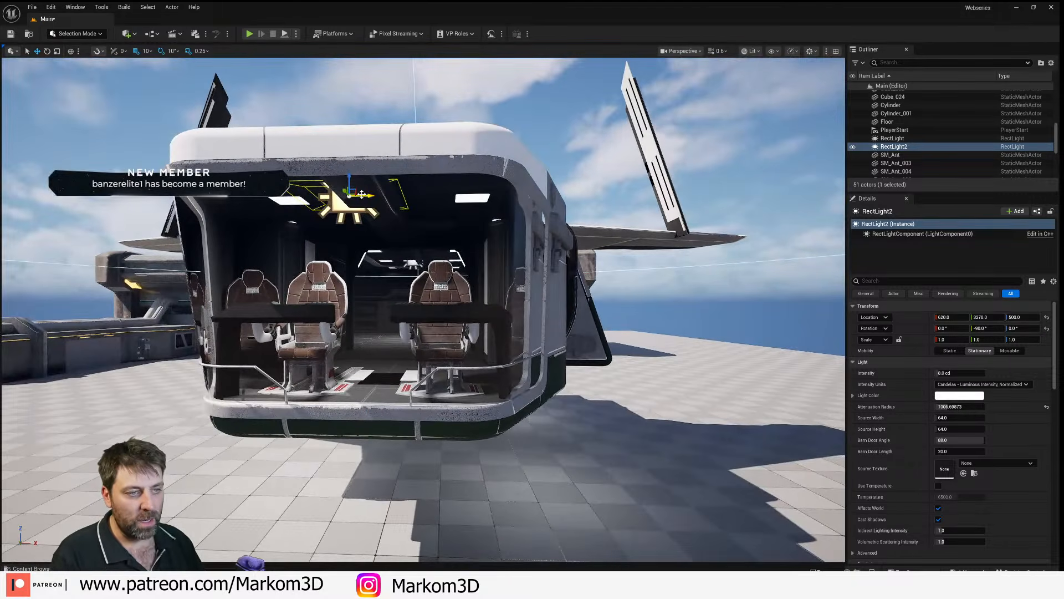
left_click_drag(361, 194, 382, 195)
right_click_drag(388, 203, 395, 248)
key("w")
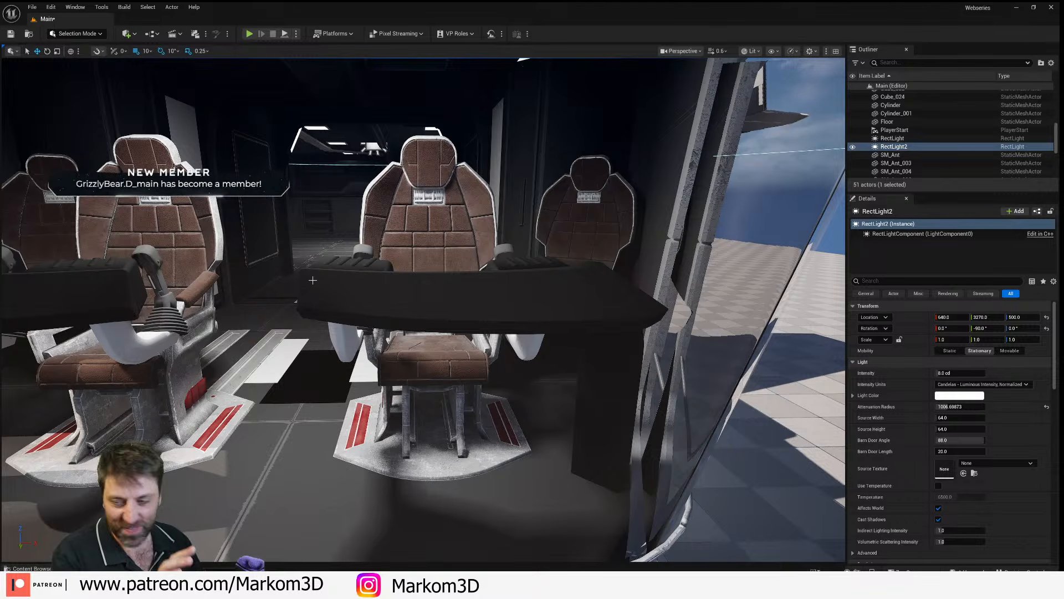
- Move the cockpit rect light along the Y axis to Y 3250
right_click_drag(133, 271, 145, 260)
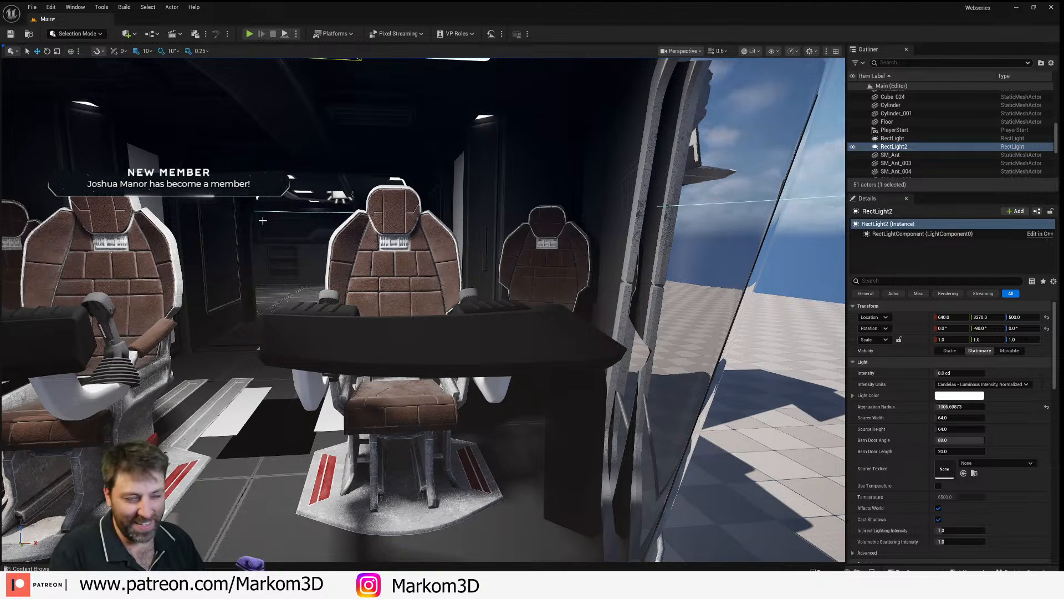
key("s")
right_click_drag(343, 223, 359, 201)
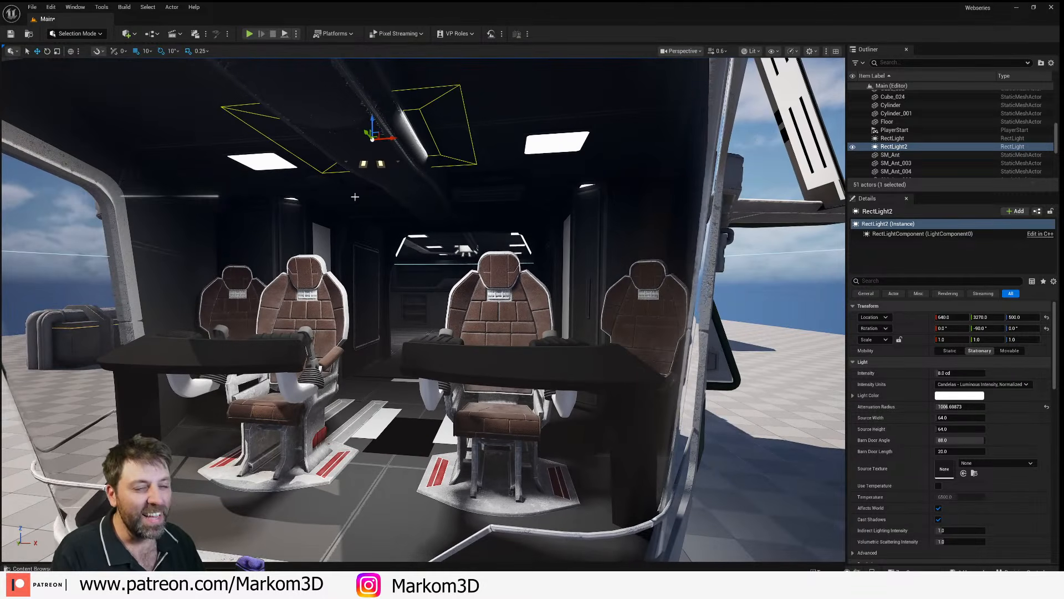
left_click_drag(368, 134, 380, 157)
key("w")
right_click_drag(396, 220, 396, 220)
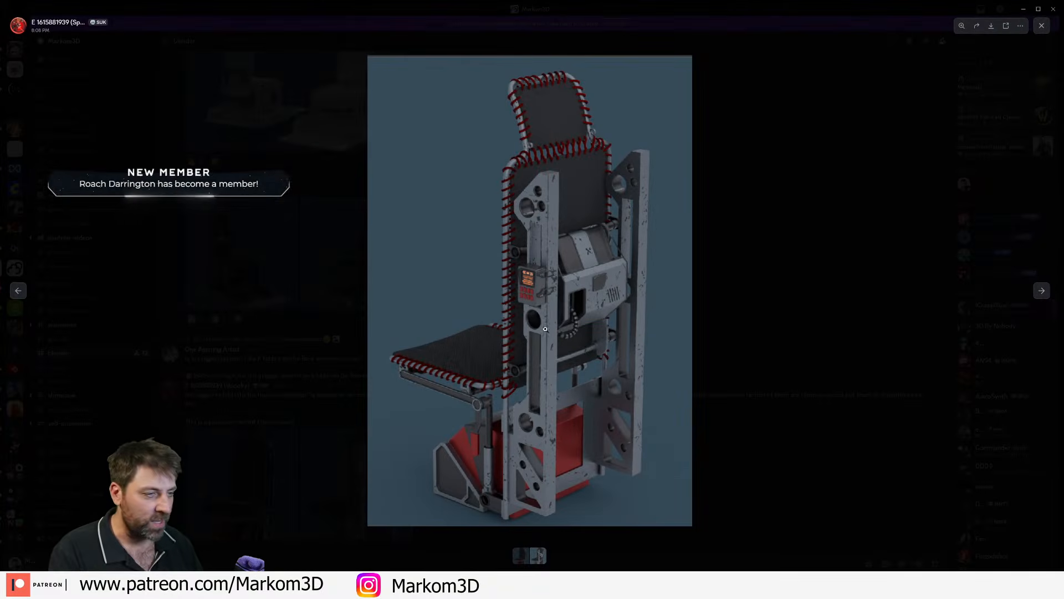
- Look through the jumpseat and textured cockpit seat renders in the Discord blender channel, then close the chat window
left_click(19, 291)
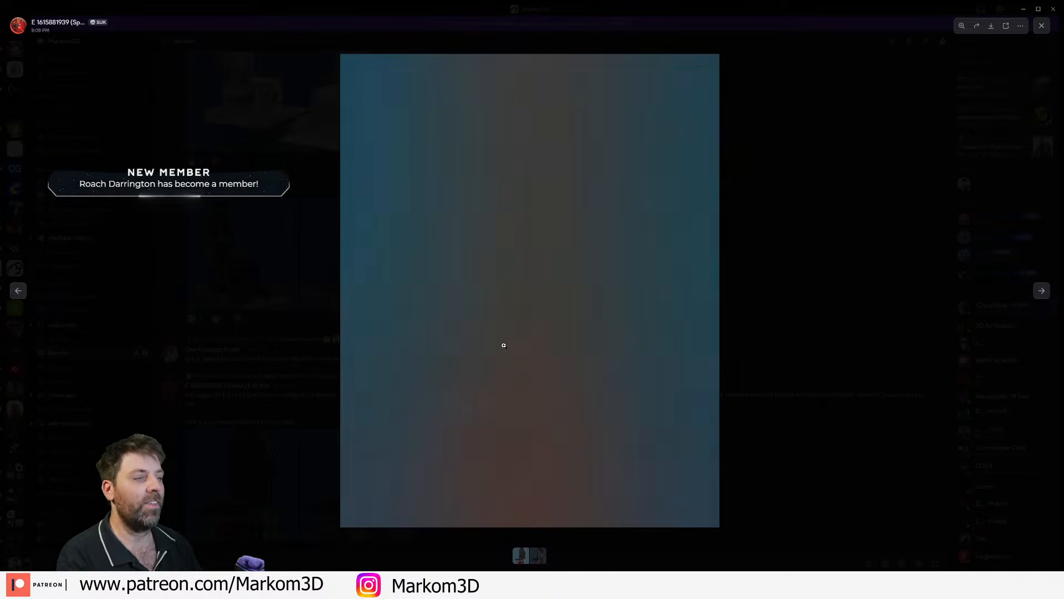
left_click(19, 290)
left_click(18, 290)
left_click(19, 290)
left_click(290, 283)
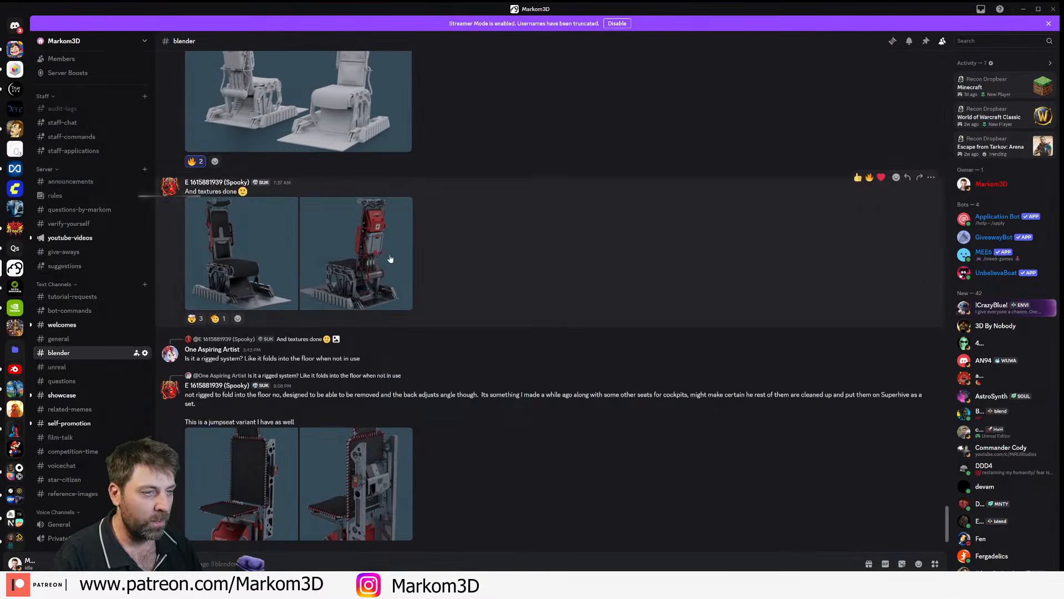
left_click(321, 284)
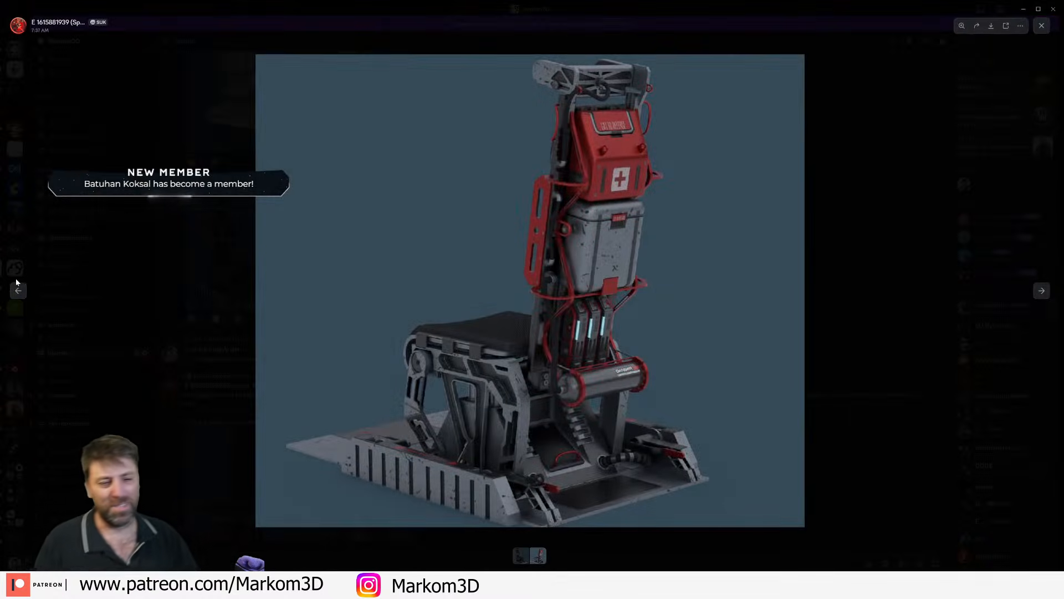
left_click(19, 292)
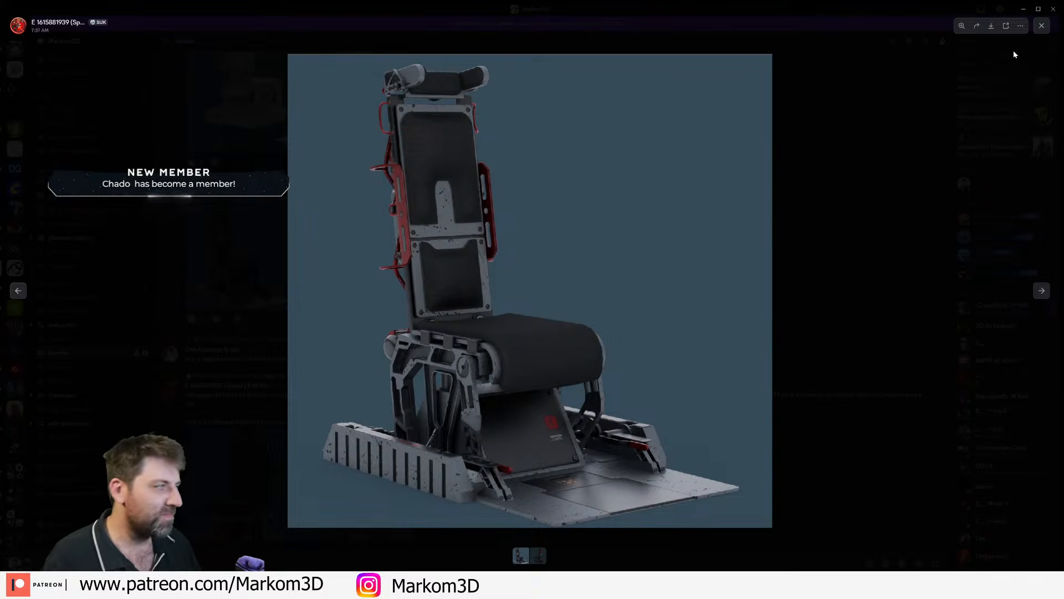
left_click(1042, 25)
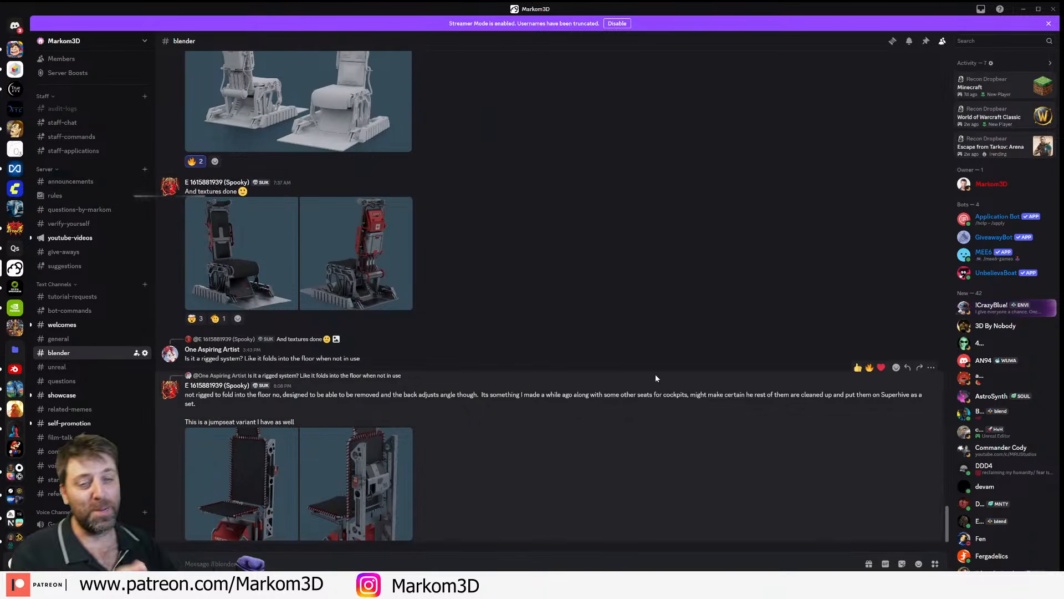
left_click(1054, 9)
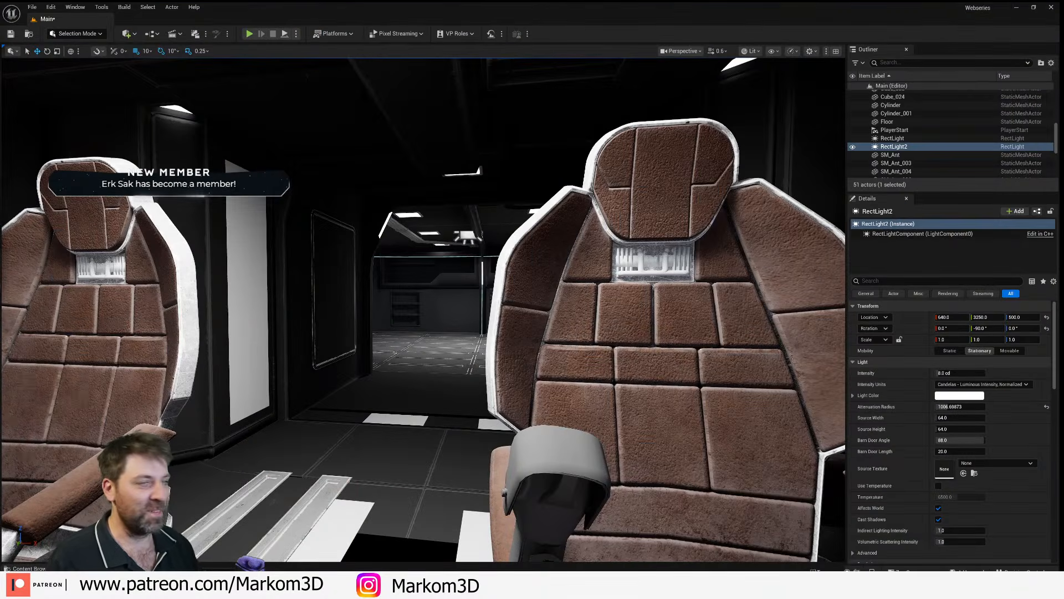
- Examine the lit cockpit seats, consoles and corridor from several angles
right_click_drag(475, 281, 471, 302)
key("s")
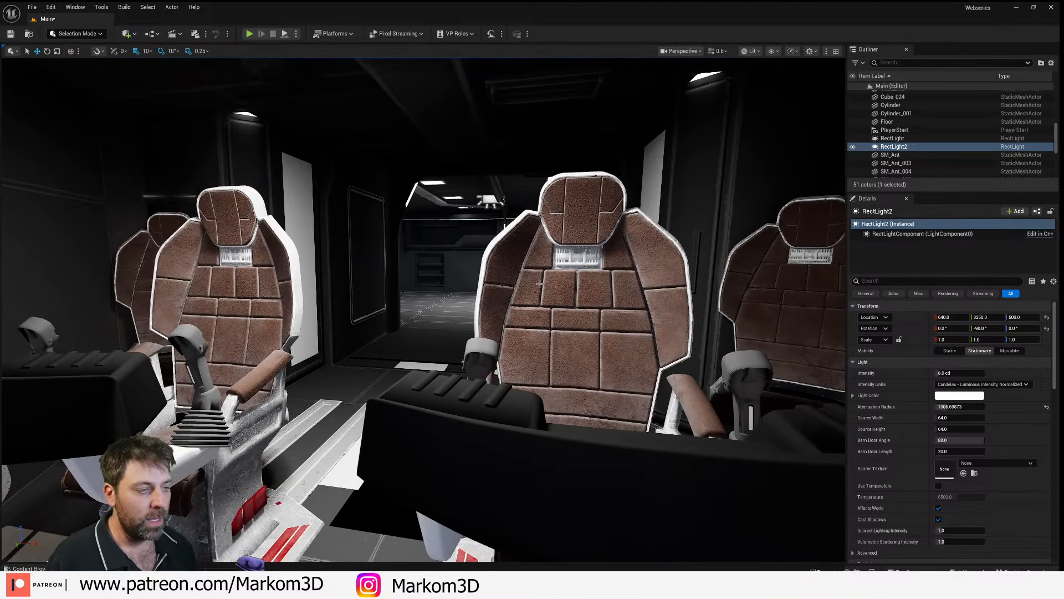
right_click_drag(471, 302, 145, 289)
key("w")
key("w")
key("s")
right_click_drag(560, 267, 277, 269)
key("s")
- Select the ship's skeletal mesh WS_HERO_Main_UEExport and examine its wings and upper hull from outside
right_click_drag(476, 249, 515, 230)
key("s")
left_click(477, 235)
right_click_drag(534, 285, 419, 335)
key("e")
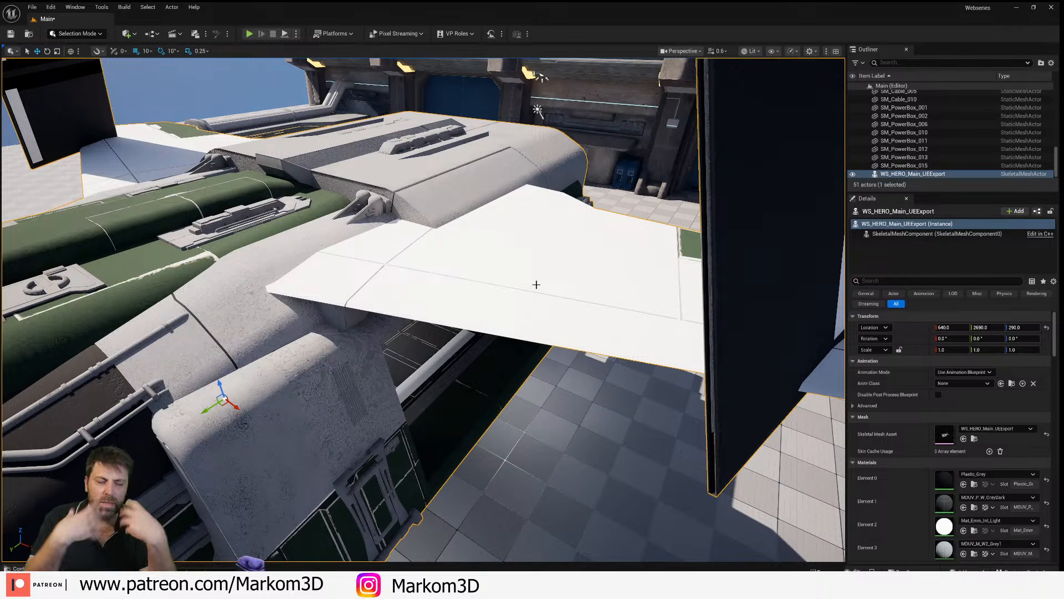
right_click_drag(536, 284, 329, 282)
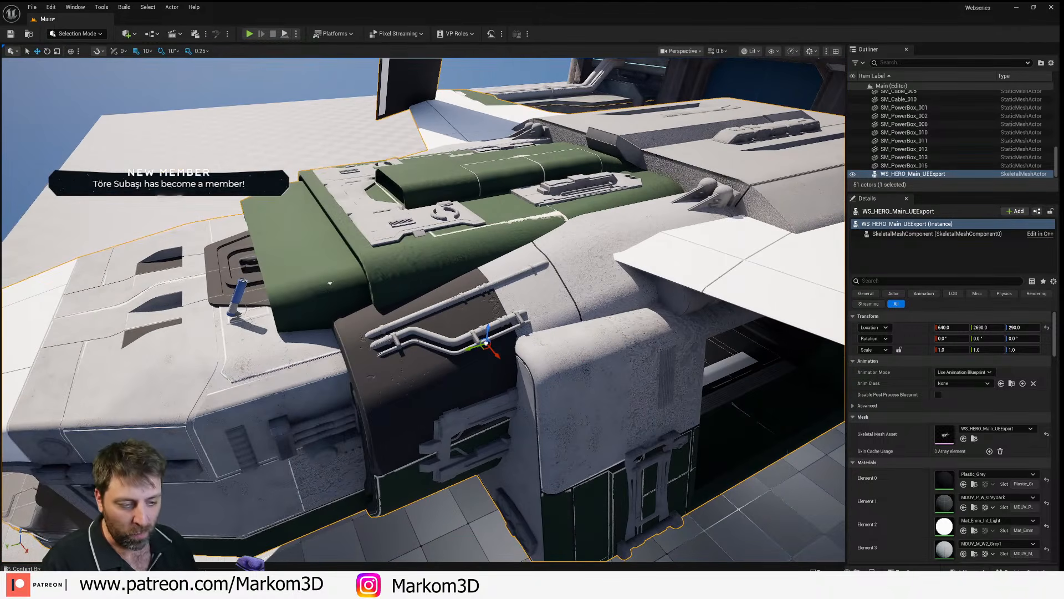
- Switch to Blender and examine the ship's nose, rear engines and upper hull in the rendered view
key("alt+Tab")
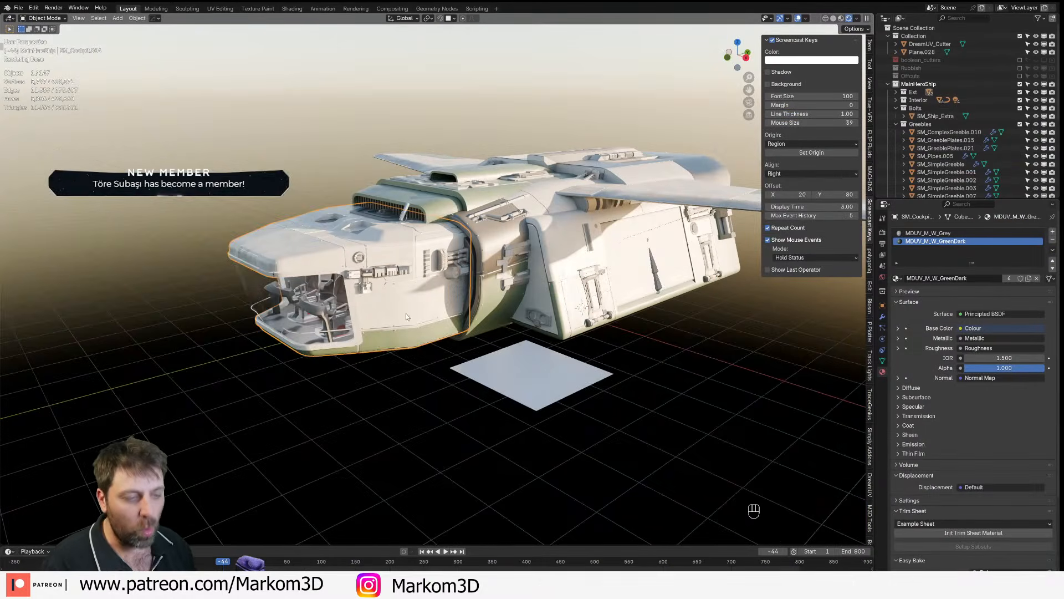
middle_click_drag(452, 326, 550, 346)
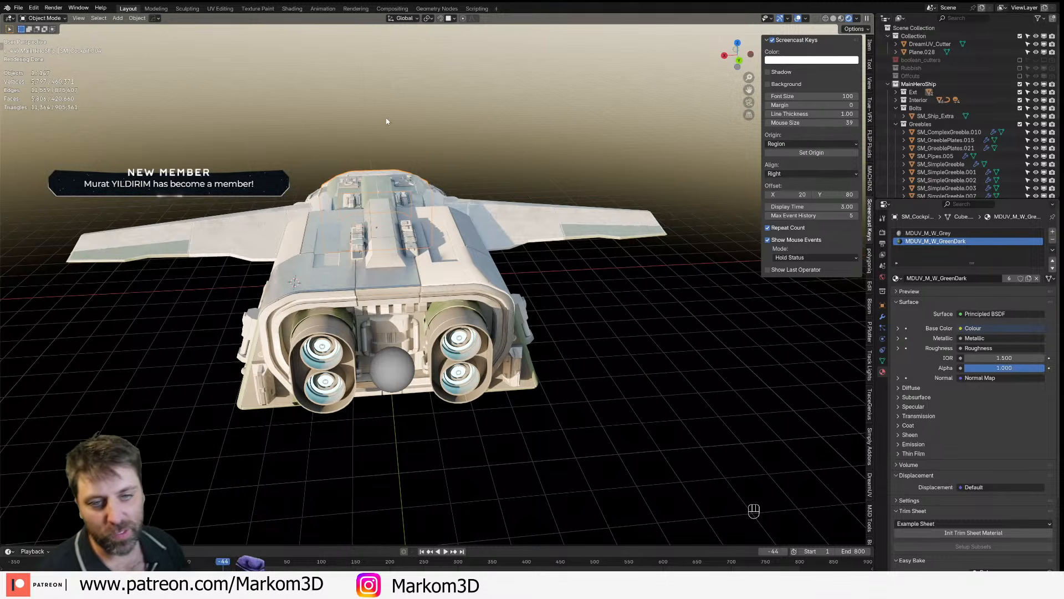
middle_click_drag(413, 152, 387, 248)
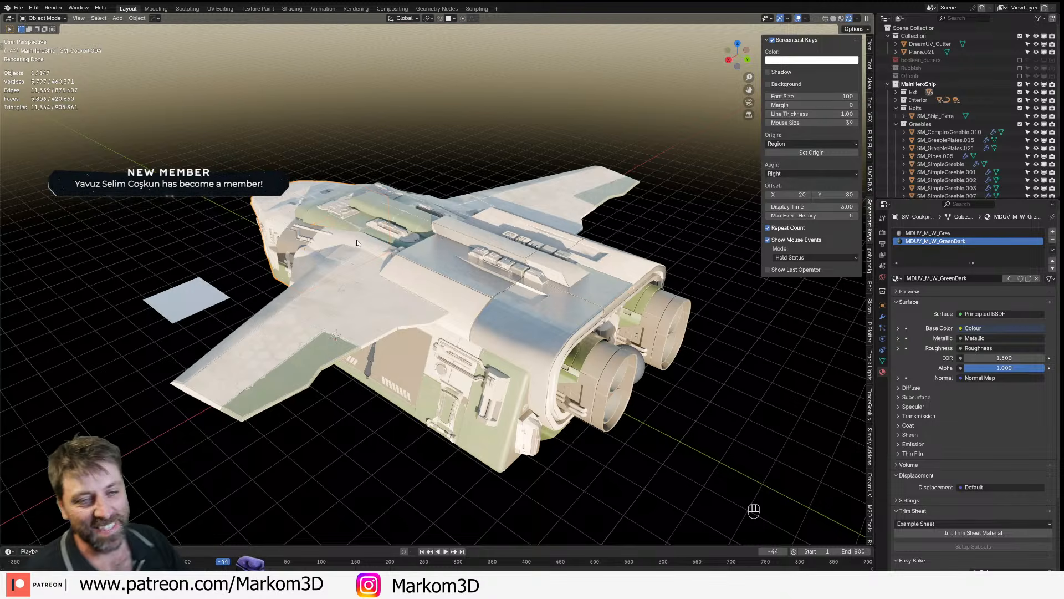
middle_click_drag(357, 239, 353, 280)
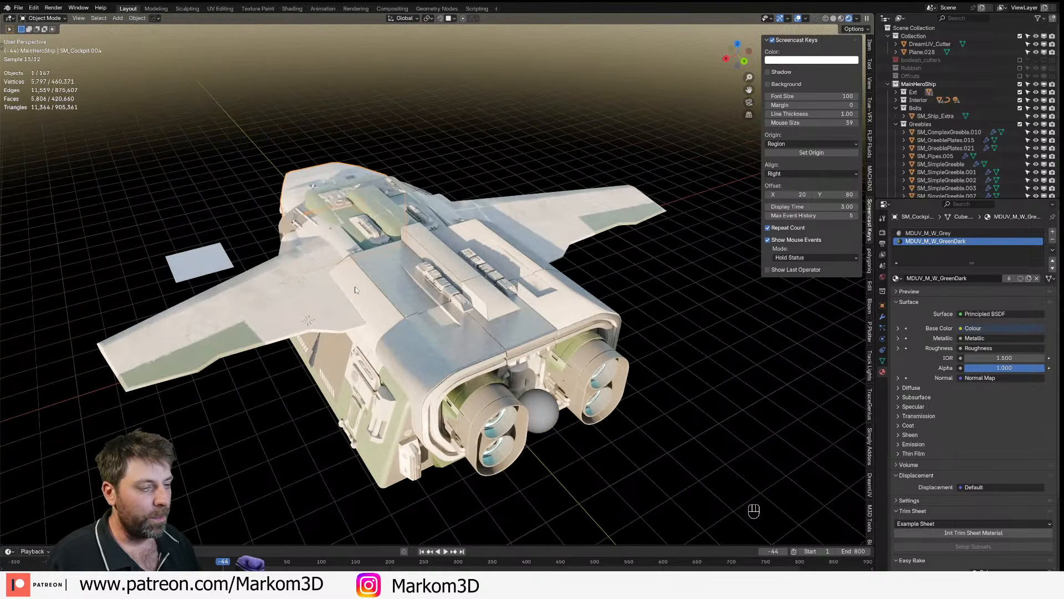
middle_click_drag(358, 334, 215, 405)
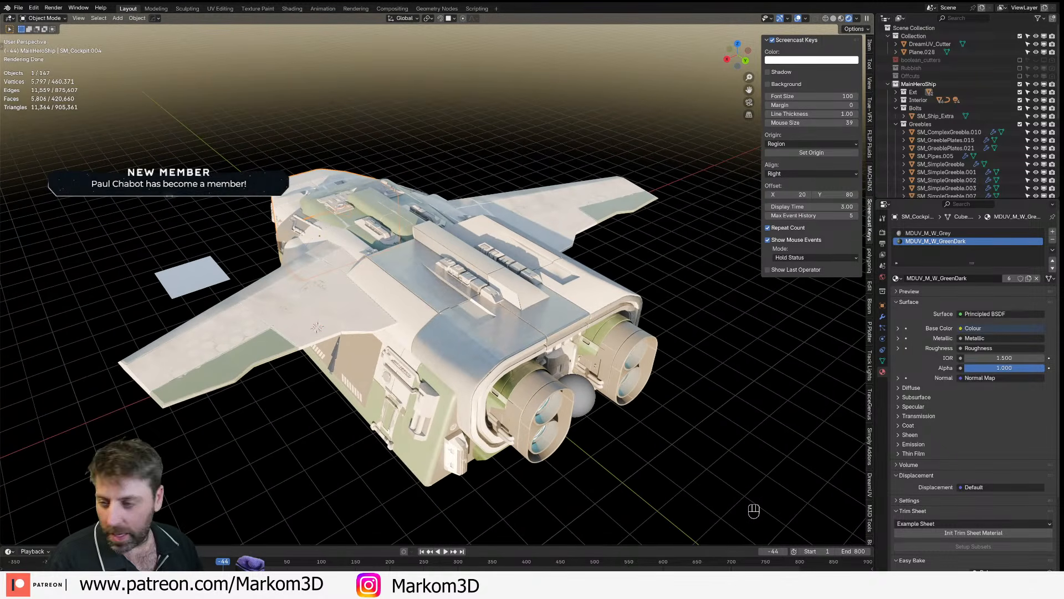
- Switch back to Unreal Engine and examine the parked ship and the hangar building behind it
key("alt+Tab")
scroll(330, 283, "down", 5)
right_click_drag(330, 282, 330, 283)
scroll(456, 193, "up", 5)
right_click_drag(456, 192, 456, 192)
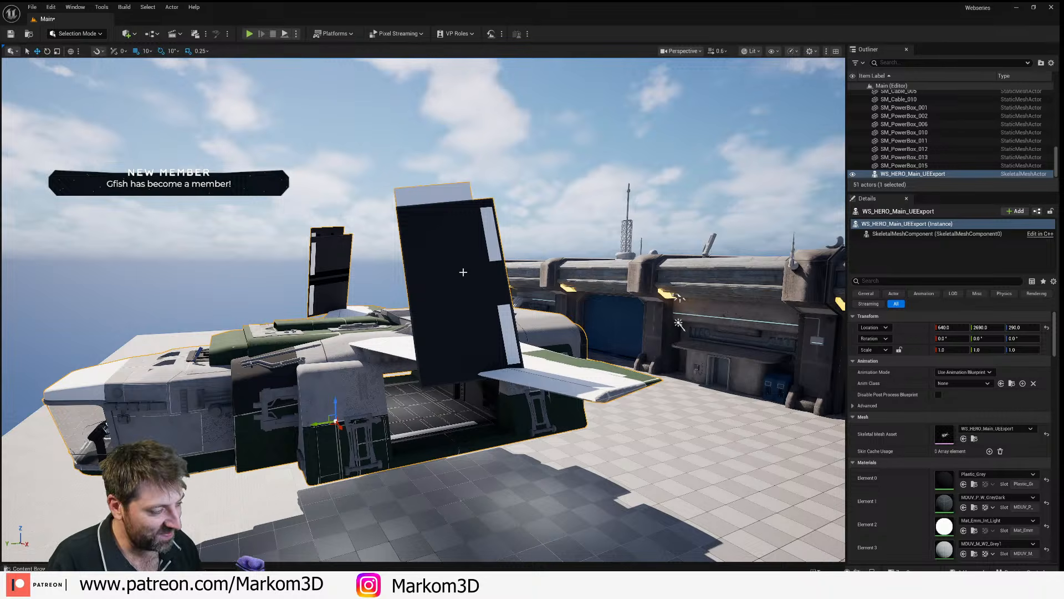
right_click_drag(410, 243, 477, 244)
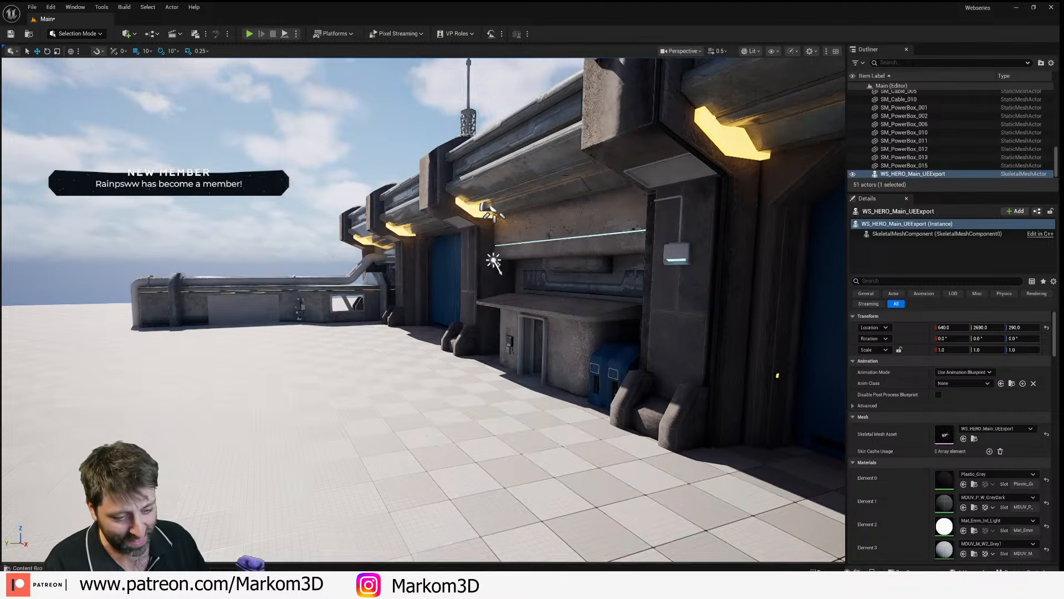
- Open the Content Browser and show the Meshes folder of IndustryPropsPack6
left_click(25, 568)
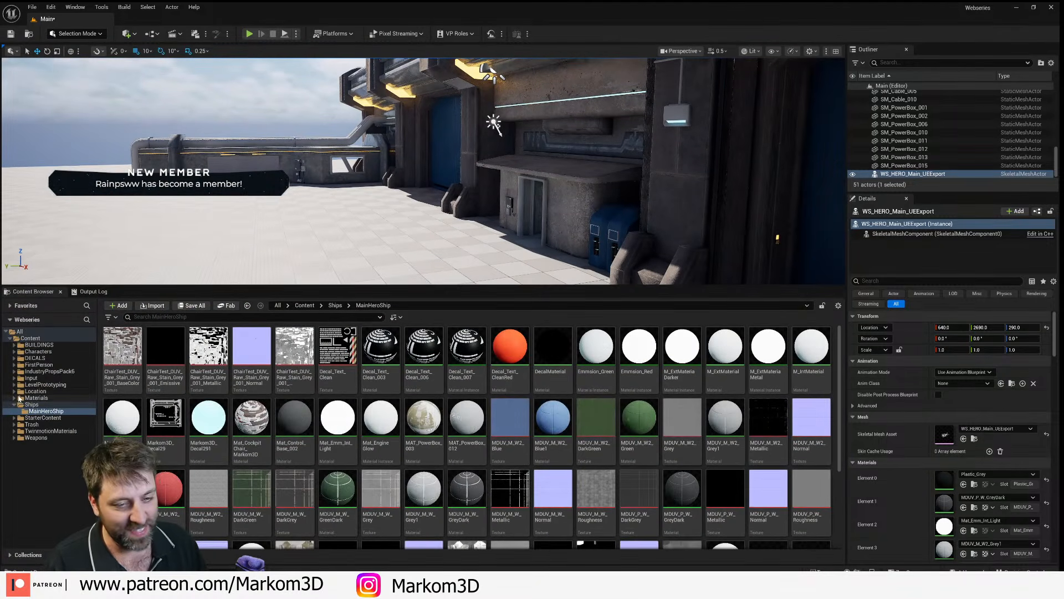
left_click(15, 397)
left_click(15, 397)
left_click(15, 371)
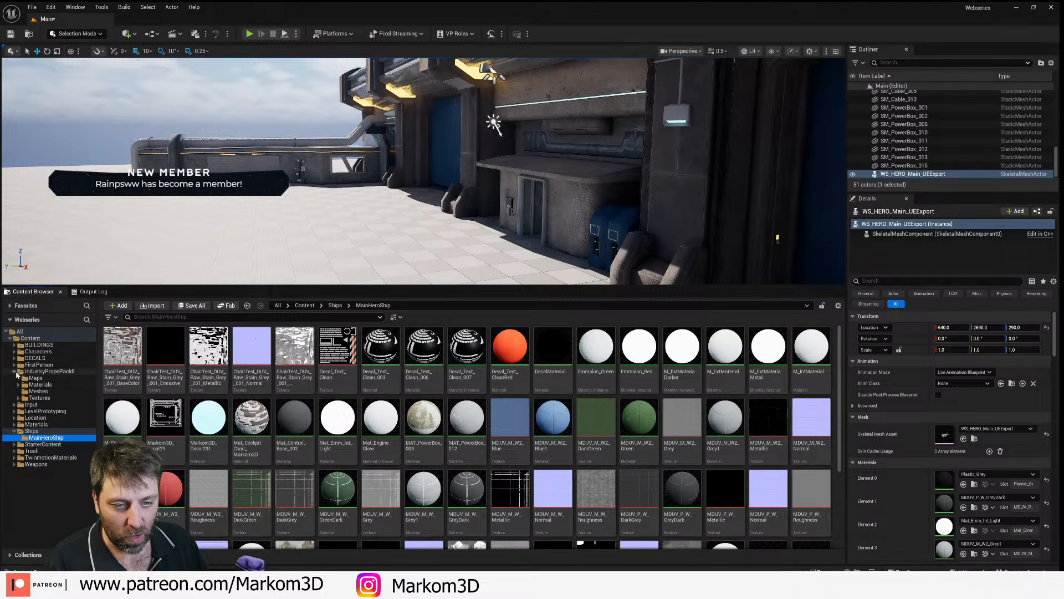
left_click(36, 378)
left_click(43, 397)
left_click(47, 391)
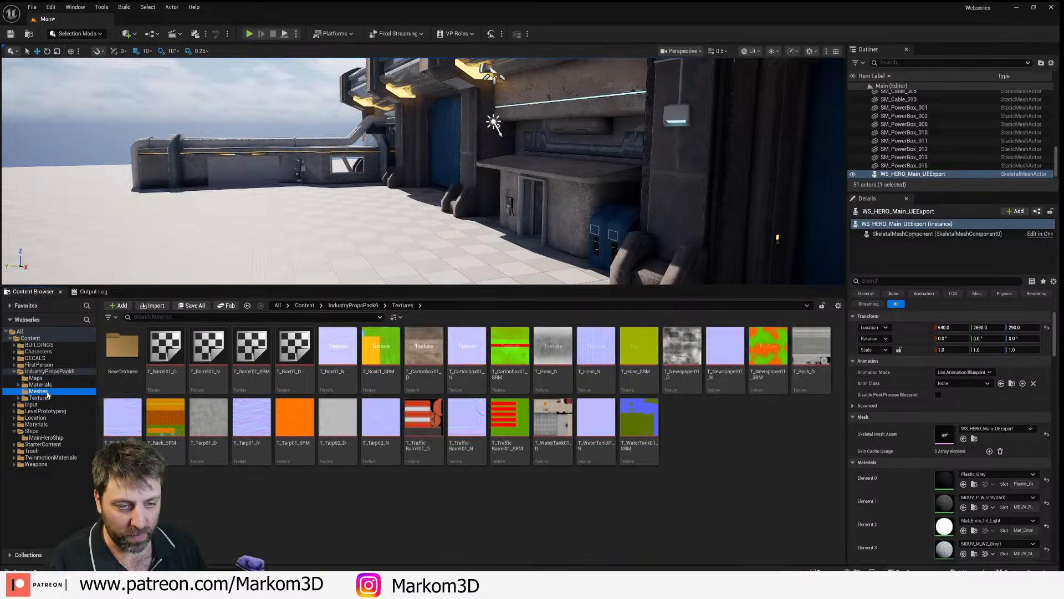
- Place SM_Barrel03, SM_Barrel02, SM_Barrel01 and SM_Box03 on the ground near the blue power boxes of the hangar
scroll(371, 69, "down", 1)
right_click_drag(371, 66, 377, 74)
left_click(219, 342)
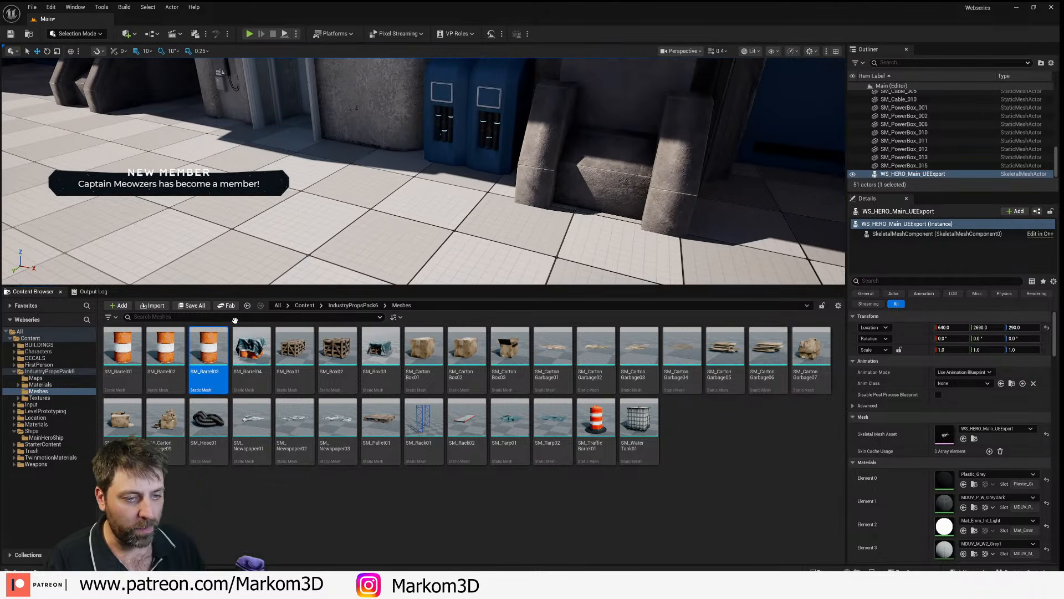
left_click_drag(218, 343, 377, 177)
left_click_drag(165, 346, 318, 173)
left_click_drag(122, 346, 358, 195)
right_click_drag(358, 195, 369, 201)
left_click_drag(381, 351, 142, 199)
- Place SM_CartonGarbage05, SM_CartonGarbage07 and SM_CartonGarbage06 together in the hangar corner beside the blue door
mouse_move(143, 200)
right_mouse_down()
mouse_move(244, 198)
mouse_move(194, 197)
mouse_move(114, 167)
mouse_move(130, 168)
mouse_move(127, 189)
mouse_move(149, 215)
mouse_move(132, 201)
right_mouse_up()
key("s")
scroll(161, 199, "down", 1)
key("s")
scroll(167, 202, "up", 3)
key("s")
scroll(158, 177, "up", 2)
key("w")
key("w")
scroll(130, 191, "down", 1)
key("s")
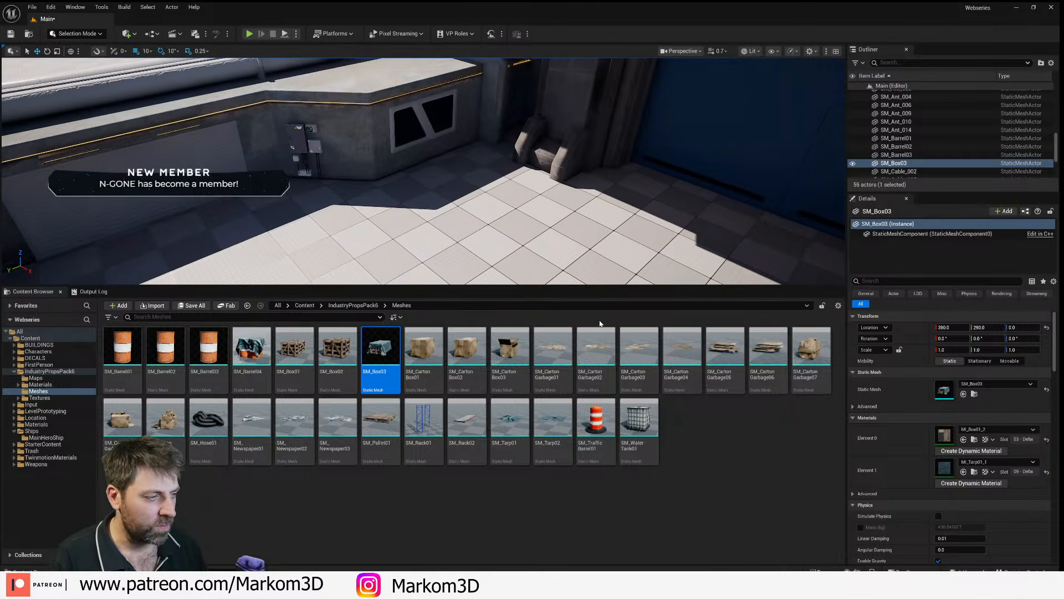
left_click_drag(725, 348, 477, 153)
left_click_drag(811, 349, 482, 209)
left_click_drag(448, 159, 453, 173)
left_click_drag(768, 348, 490, 191)
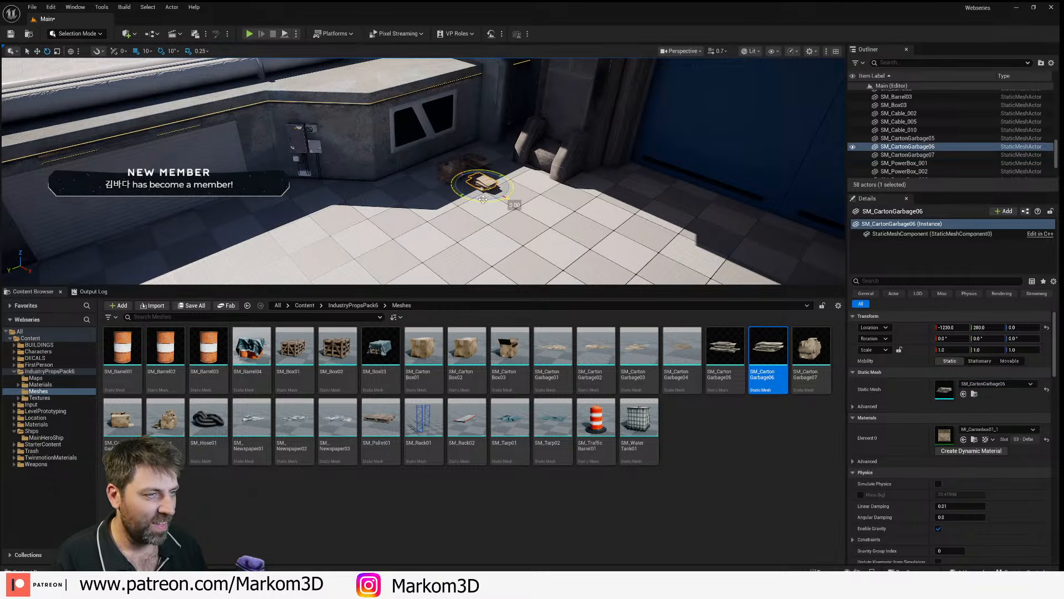
- Place SM_WaterTank01 on the ground near the cardboard piles at X -1270, Y 490
left_click_drag(636, 430, 415, 204)
right_click_drag(415, 203, 470, 240)
key("s")
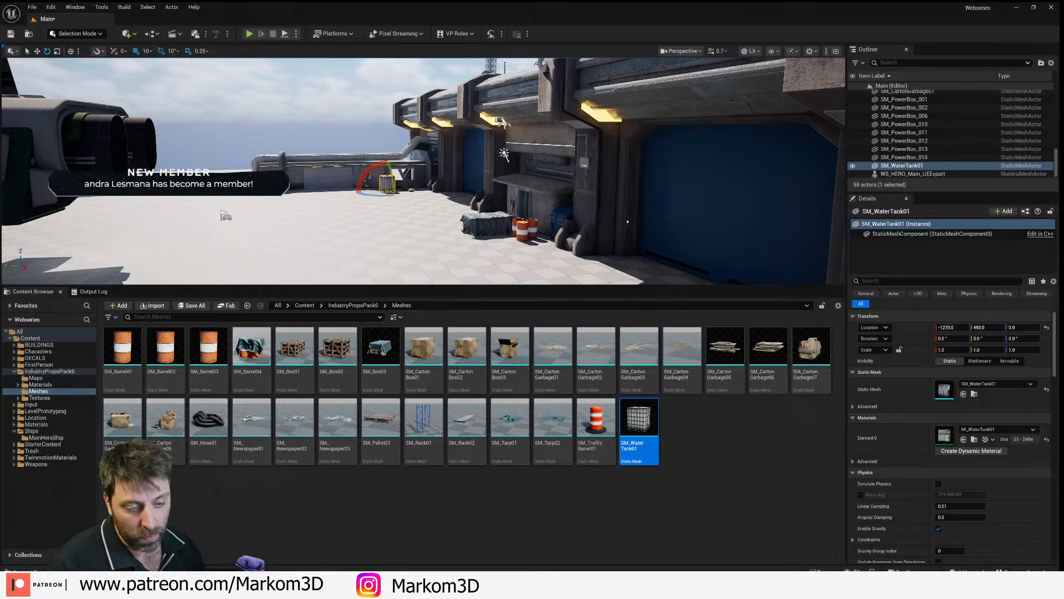
- Switch to the Blender file with the Shading workspace and select SM_Body.006 to show its M_ExtMaterial_Blue nodes
key("alt+Tab")
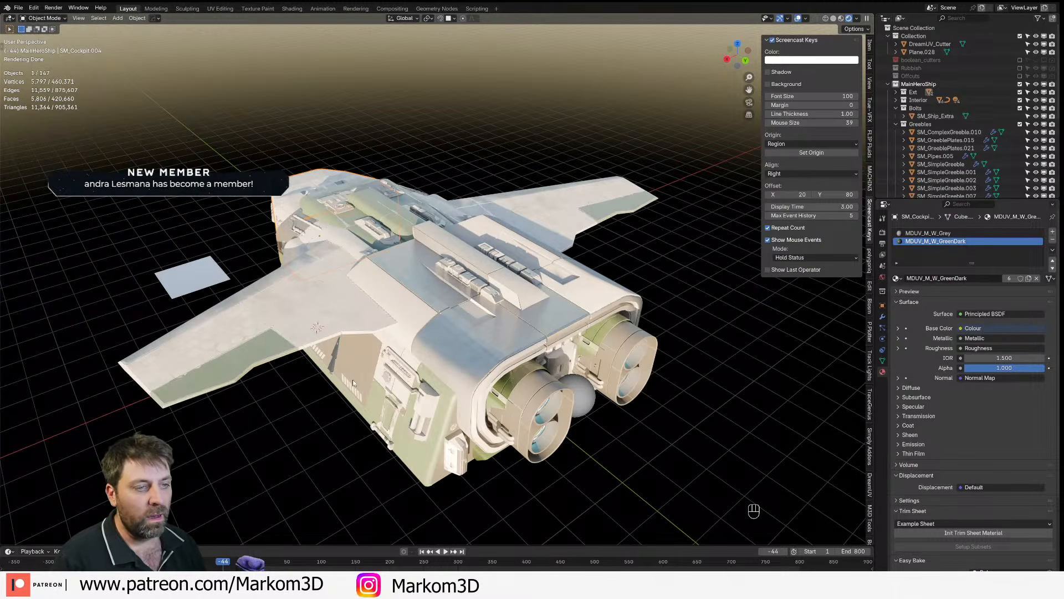
key("alt+Tab")
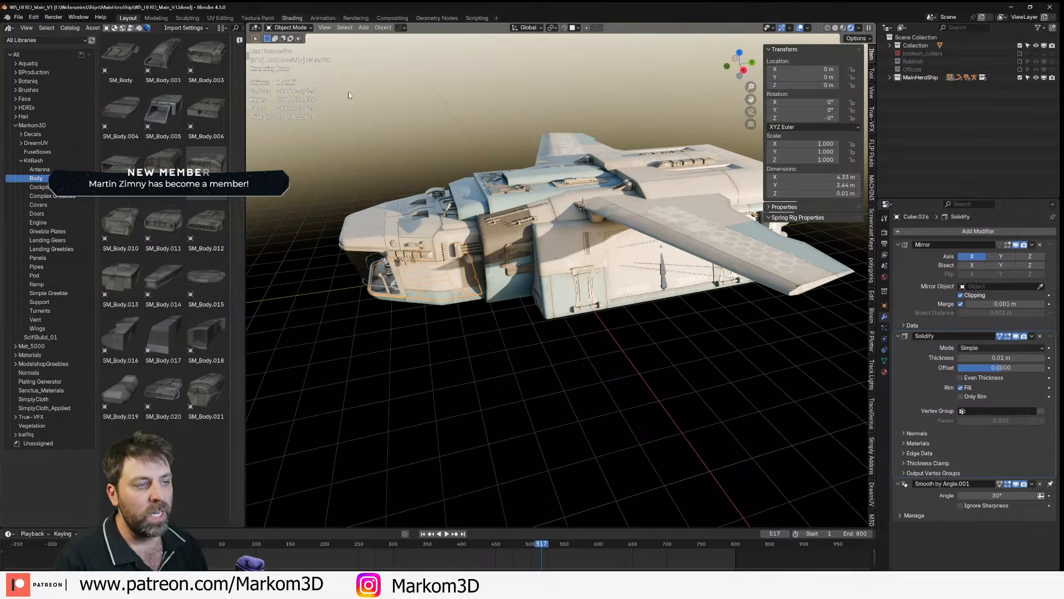
key("alt+Tab")
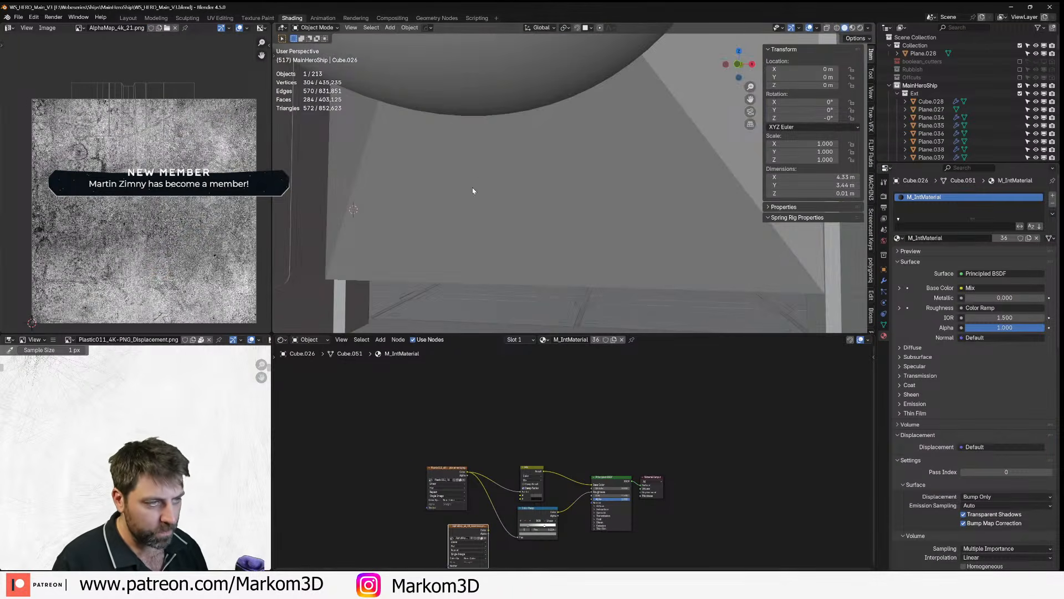
scroll(471, 268, "down", 8)
middle_click_drag(520, 238, 582, 264)
left_click(553, 196)
middle_click_drag(648, 222, 562, 226)
scroll(577, 509, "up", 3)
middle_click_drag(577, 509, 631, 553)
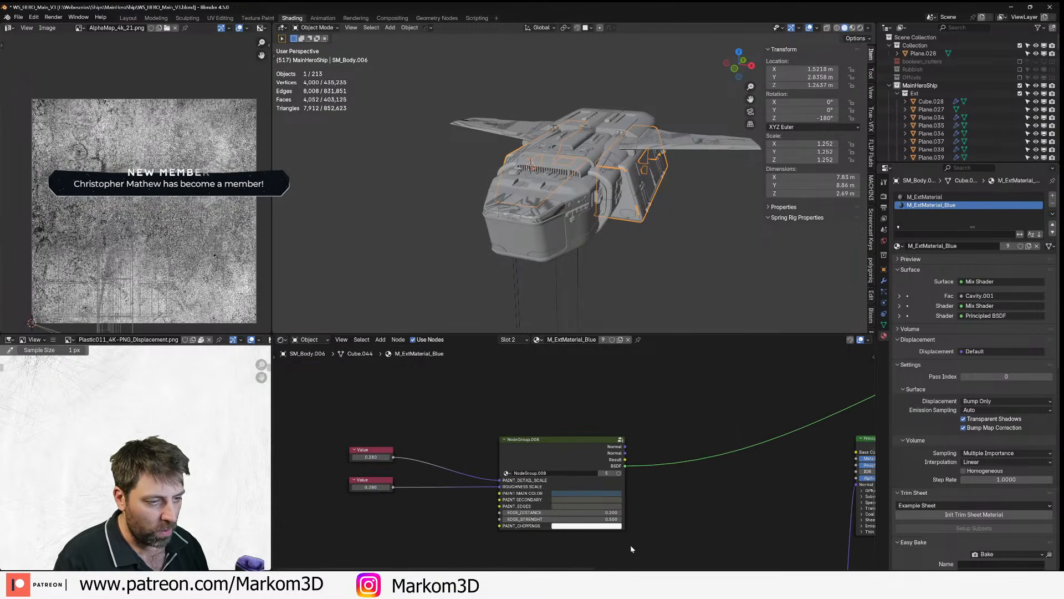
- Examine the inside of the paint node group and its connections within the M_ExtMaterial_Blue shader
left_click(618, 442)
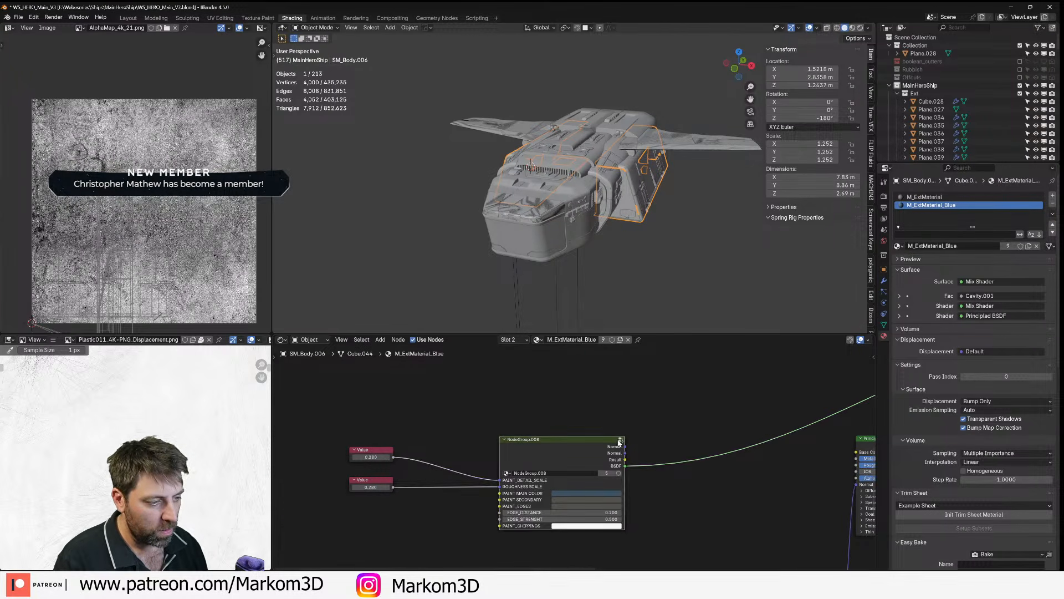
left_click(619, 442)
middle_click_drag(589, 467, 757, 401)
scroll(499, 457, "down", 5)
middle_click_drag(491, 493, 525, 407)
middle_click_drag(560, 457, 522, 351)
left_click(840, 339)
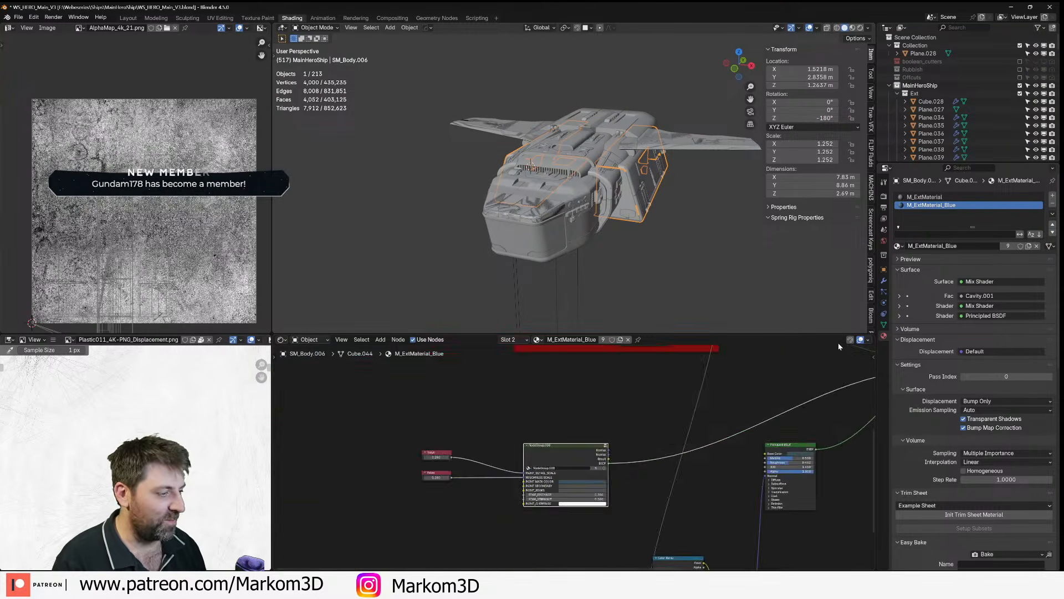
key("Home")
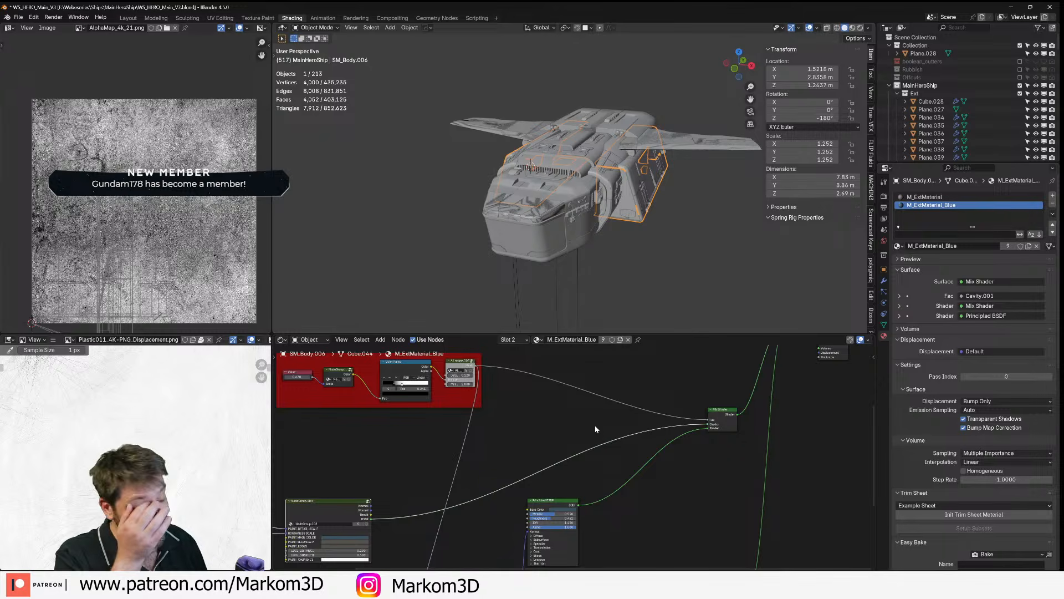
- Add an Ambient Occlusion node to M_ExtMaterial_Blue in the empty space beside the final Mix Shader
middle_click_drag(668, 365, 547, 427)
scroll(546, 428, "up", 3)
middle_click_drag(540, 383, 531, 454)
scroll(531, 455, "up", 4)
scroll(531, 454, "up", 1)
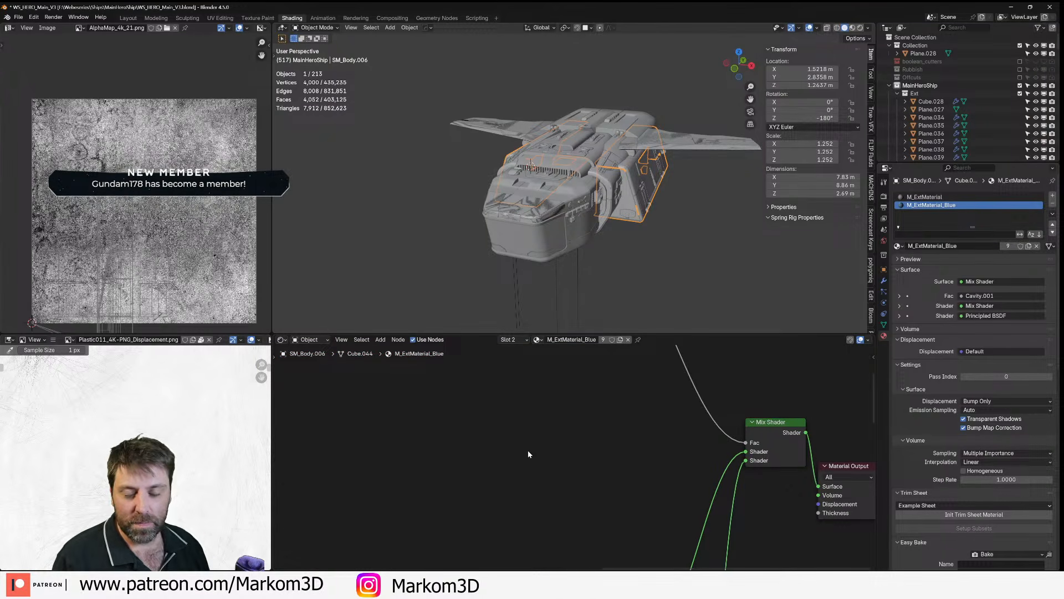
key("shift+a")
left_click(527, 450)
type("ambient")
key("Return")
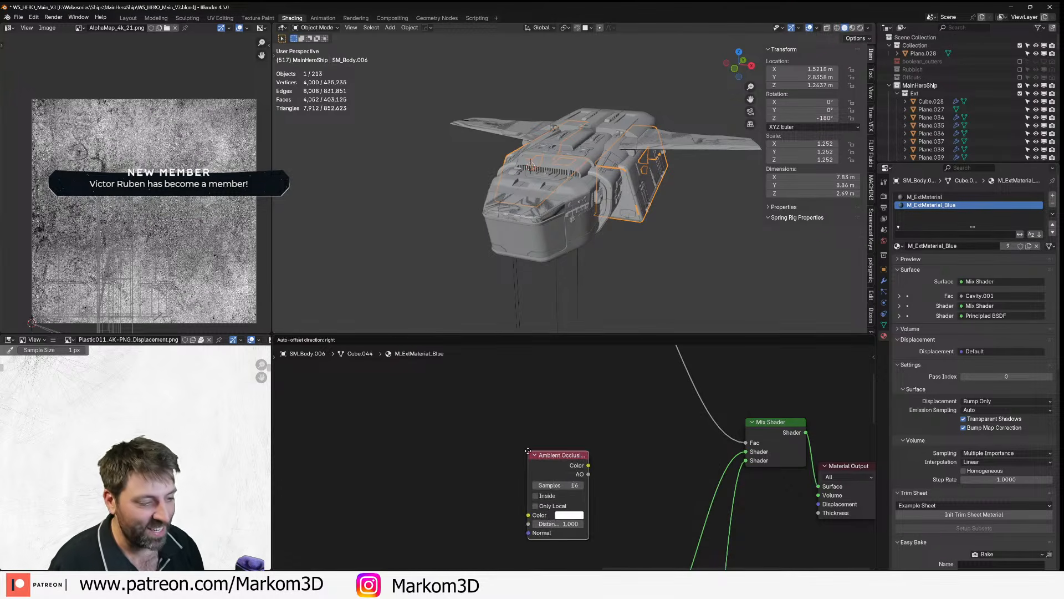
left_click(487, 412)
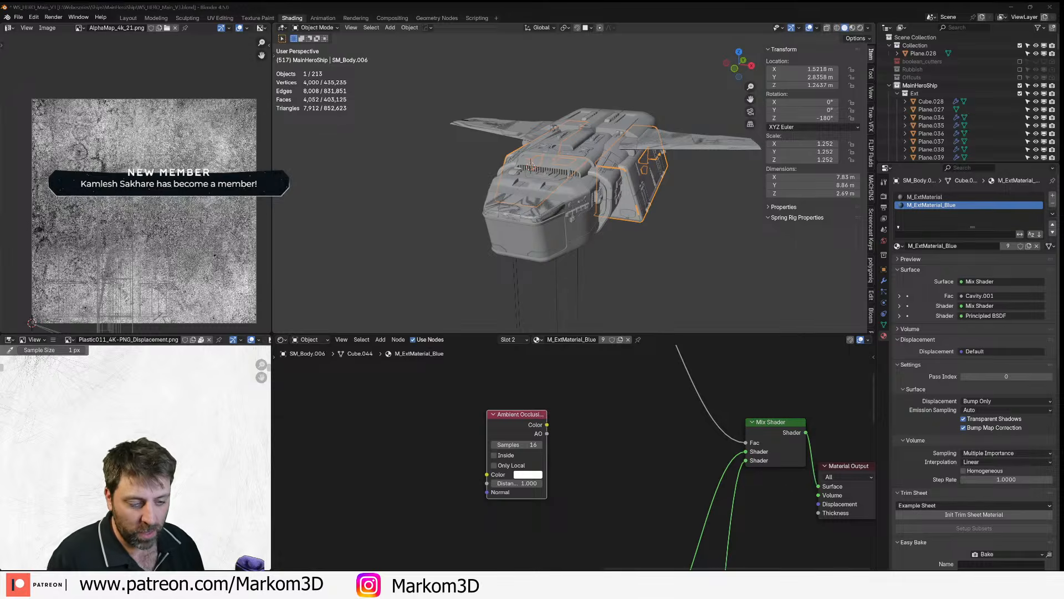
- Switch to Unreal Engine, select the spaceship WS_HERO_Main_UEExport and open its MDUV_P_W_GreyDark material
key("alt+Tab")
right_click_drag(339, 268, 261, 268)
left_click(327, 161)
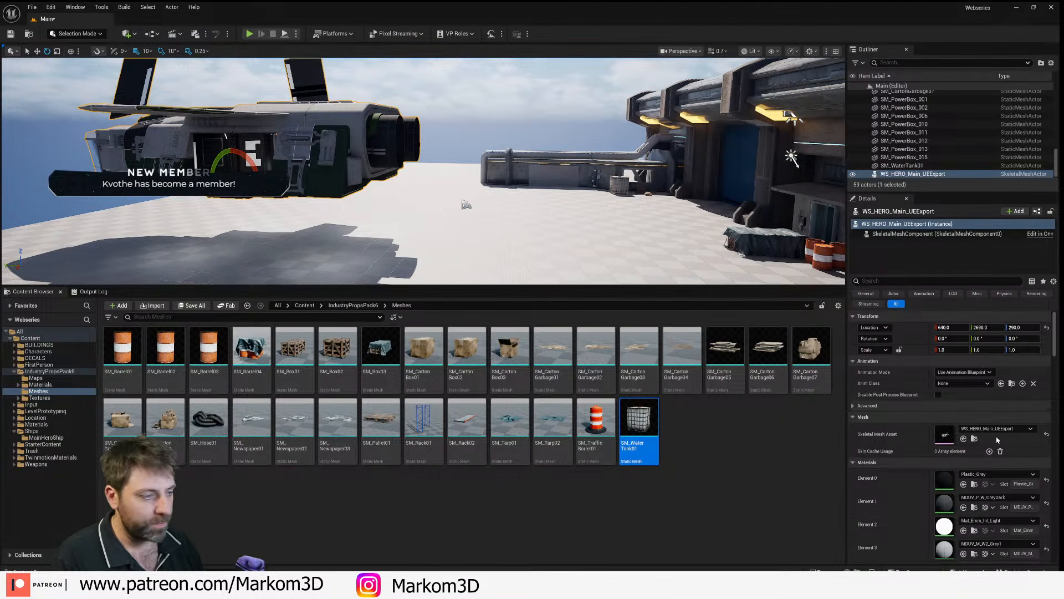
double_click(945, 504)
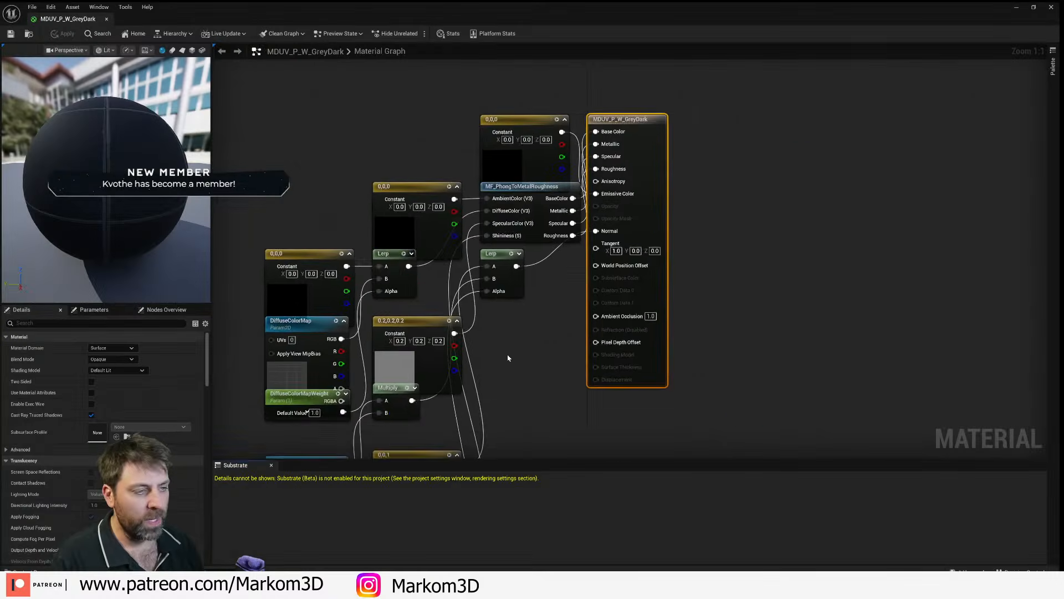
- Spread out the black Constant, DiffuseColorMap and DiffuseColorMapWeight nodes feeding the diffuse Lerp so their connections are readable
right_click_drag(520, 342, 665, 373)
left_click(664, 372)
left_click_drag(439, 284, 347, 167)
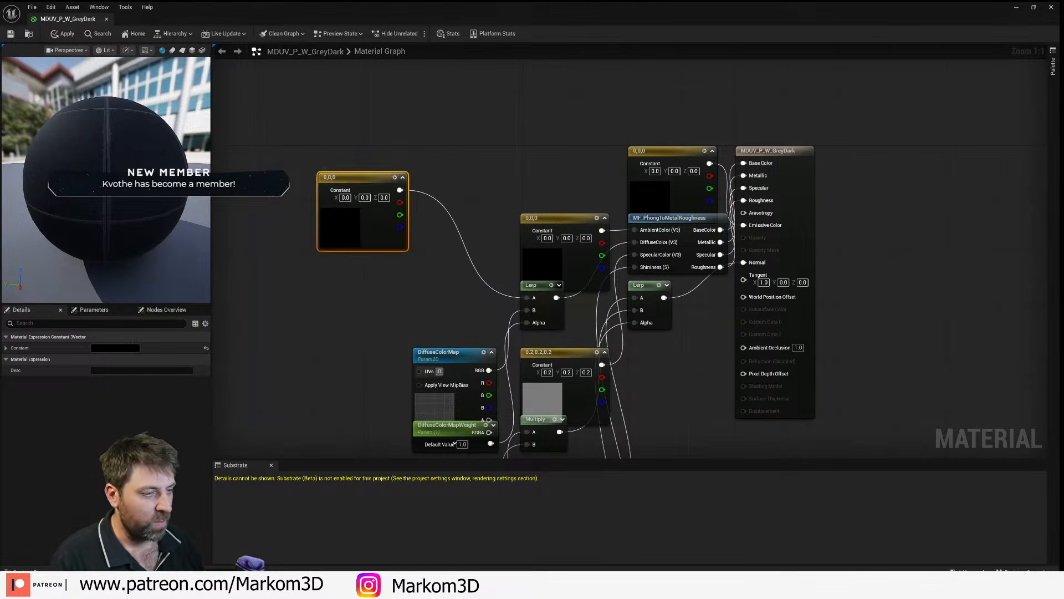
left_click_drag(449, 357, 250, 311)
right_click_drag(478, 393, 488, 283)
left_click_drag(449, 317, 355, 315)
left_click_drag(580, 382, 577, 352)
- Select the NormalMap node and examine how the texture nodes connect to the MDUV_P_W_GreyDark material output
right_click_drag(642, 402, 481, 389)
left_click(499, 340)
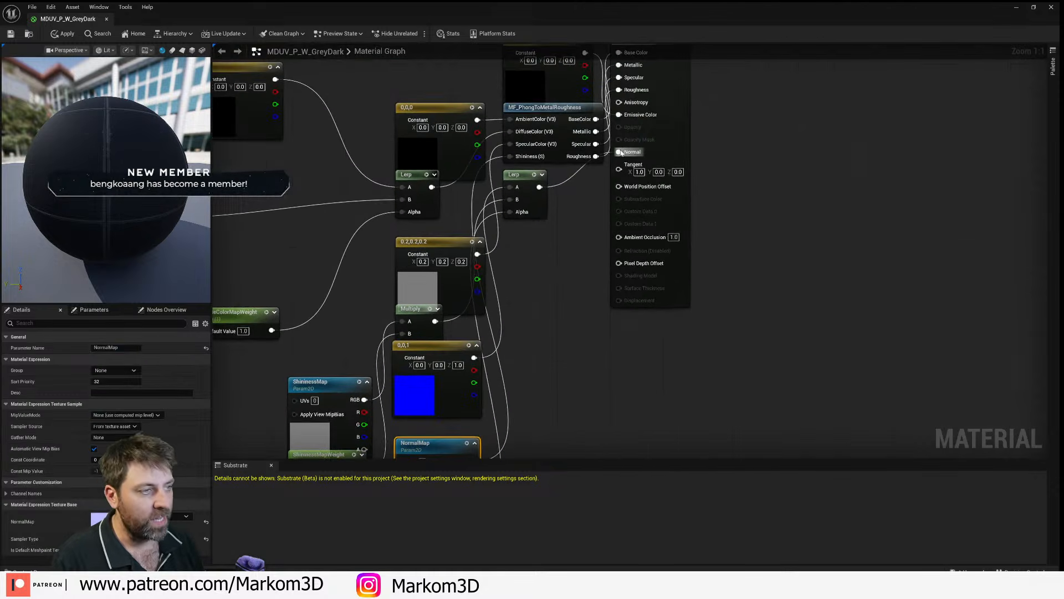
right_click_drag(769, 127, 748, 218)
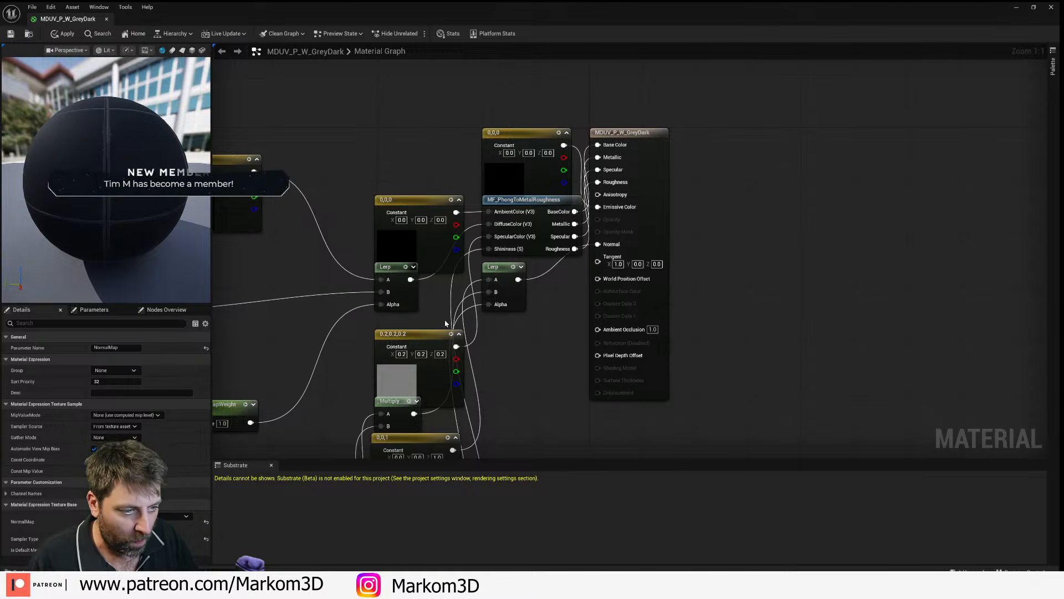
scroll(481, 343, "down", 1)
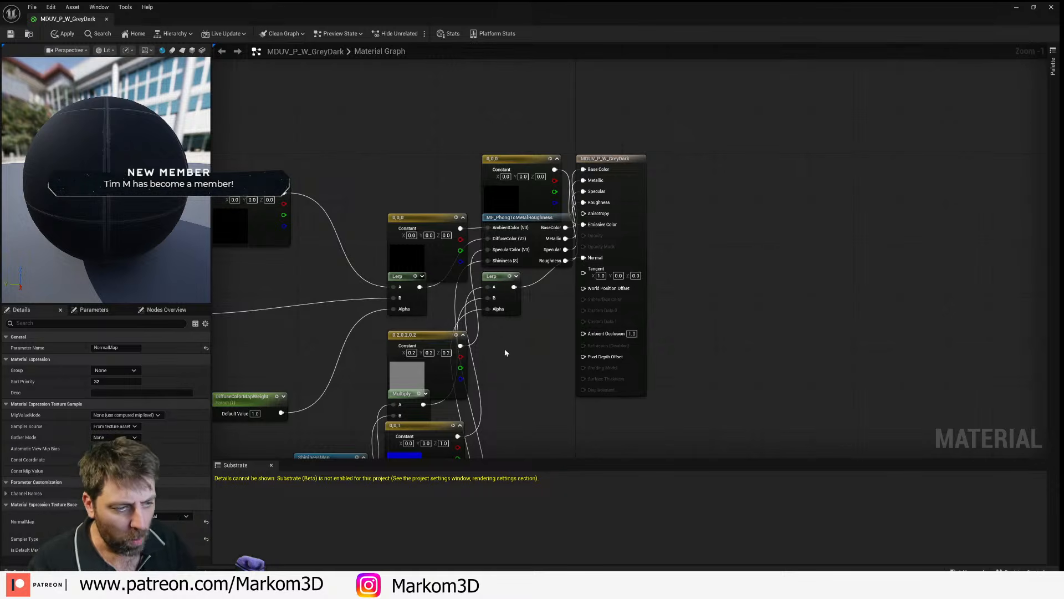
right_click_drag(541, 363, 656, 293)
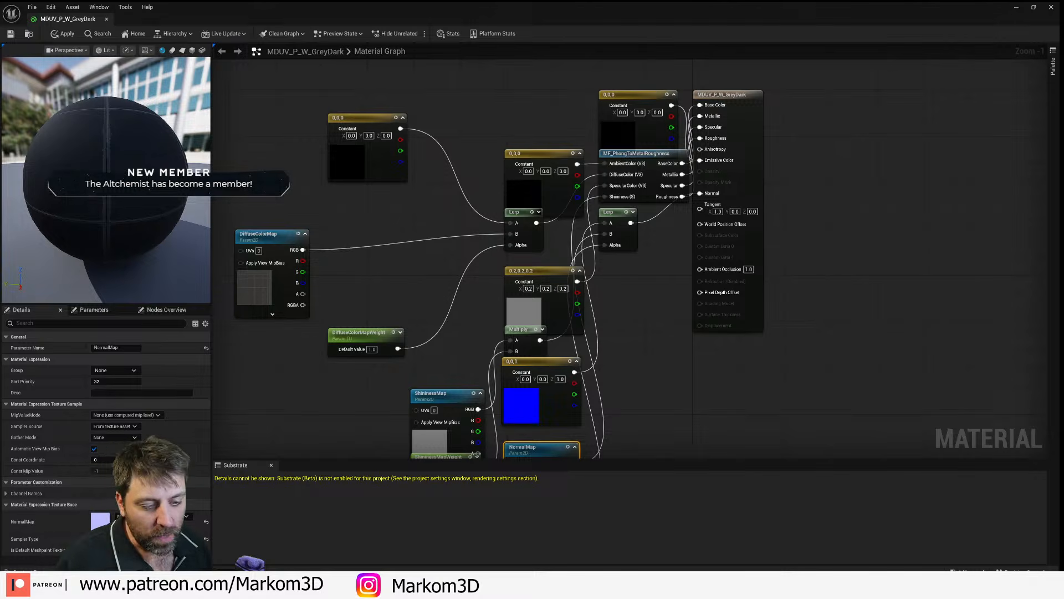
- Switch to the Blender file with the green and white ship in the Layout workspace and view it from the side
left_click(256, 538)
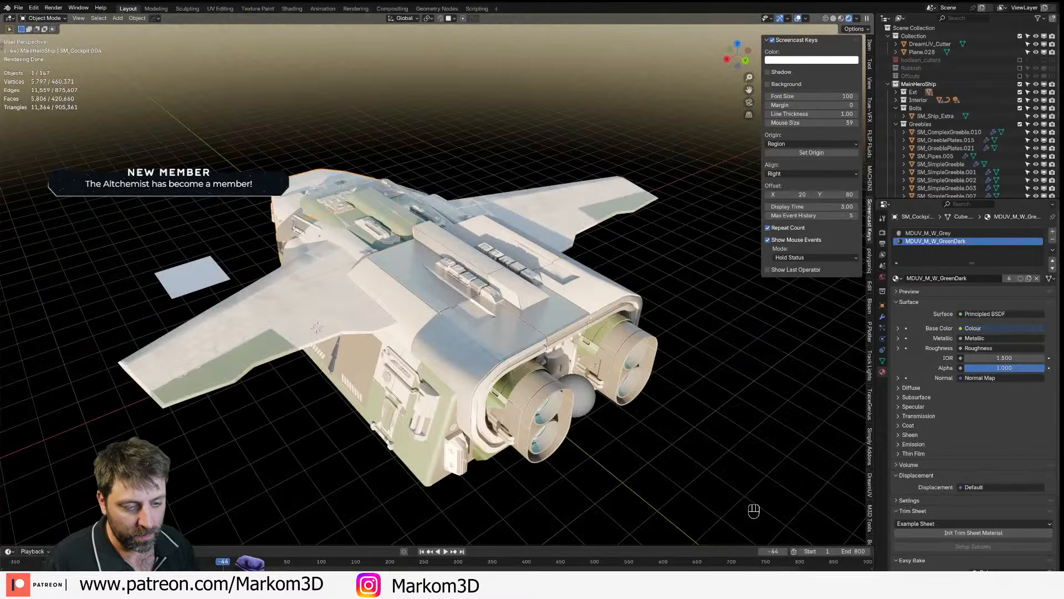
middle_click_drag(486, 306, 519, 304)
middle_click_drag(515, 307, 549, 288)
scroll(547, 287, "up", 3)
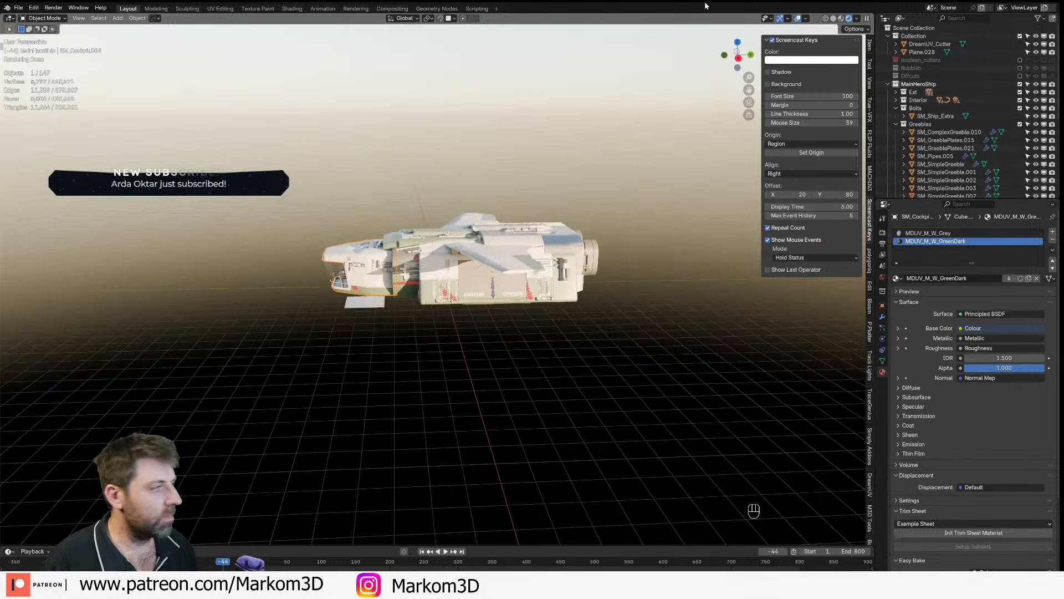
middle_click_drag(479, 291, 471, 327)
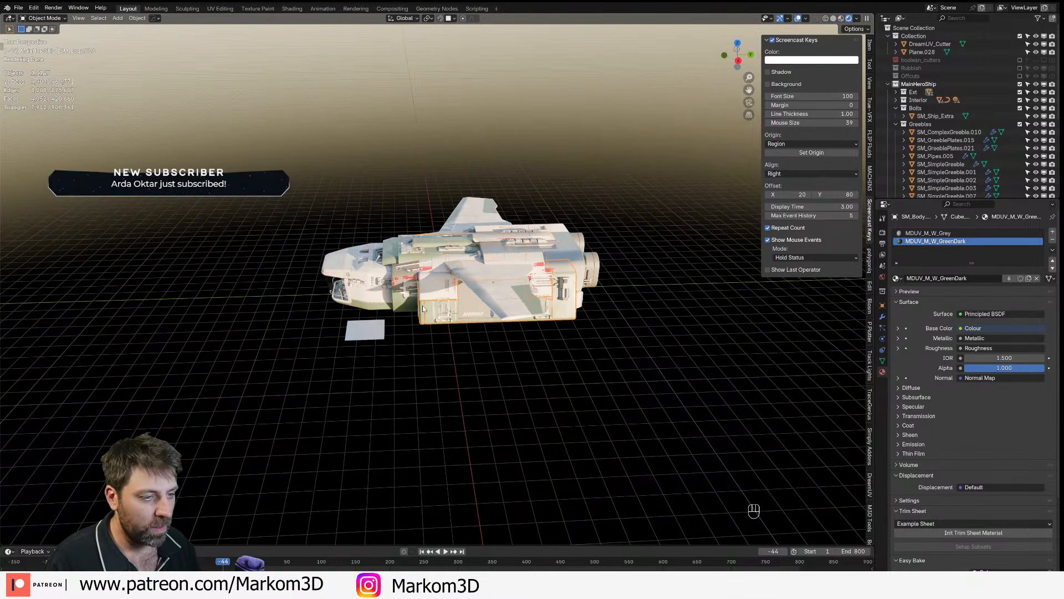
- Select all objects in the scene, move them 5000 m along the global Y axis and frame the ship
key("a")
scroll(472, 318, "down", 7)
scroll(472, 315, "up", 5)
scroll(471, 312, "down", 12)
key("g")
type("y")
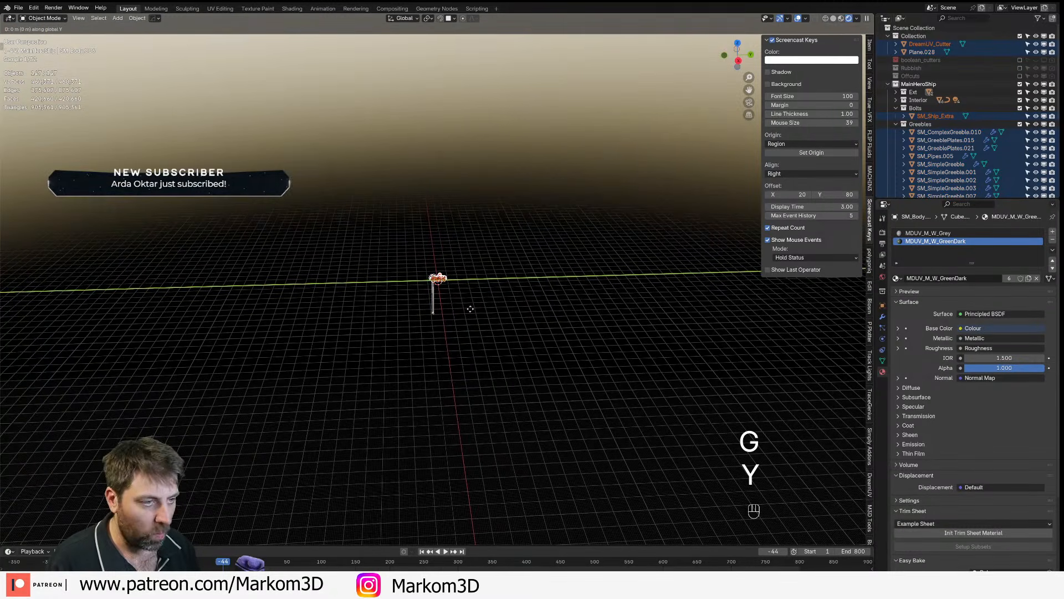
type("5000")
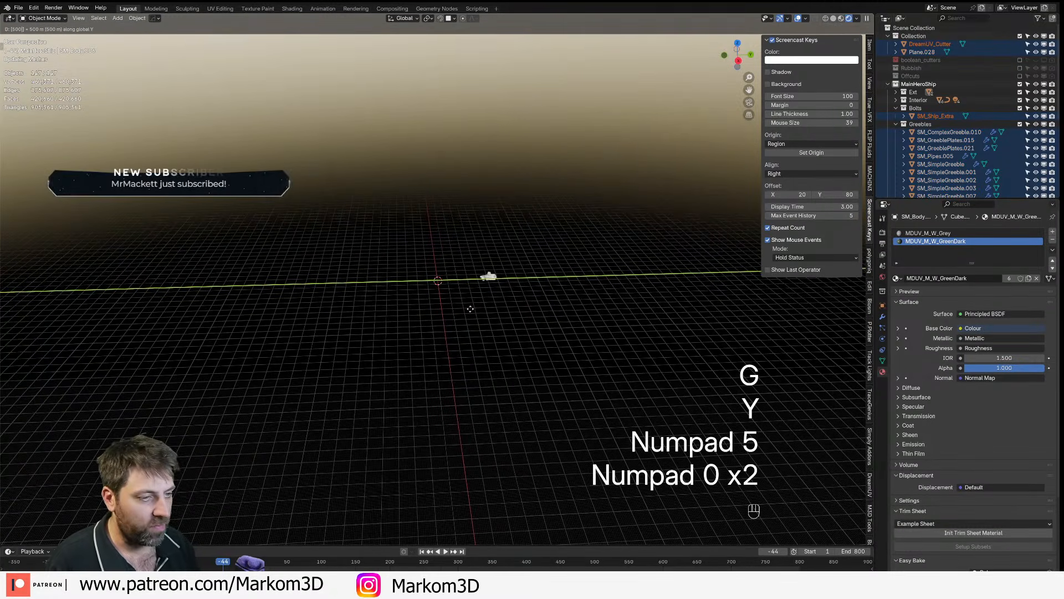
key("KP_Enter")
key("KP_Decimal")
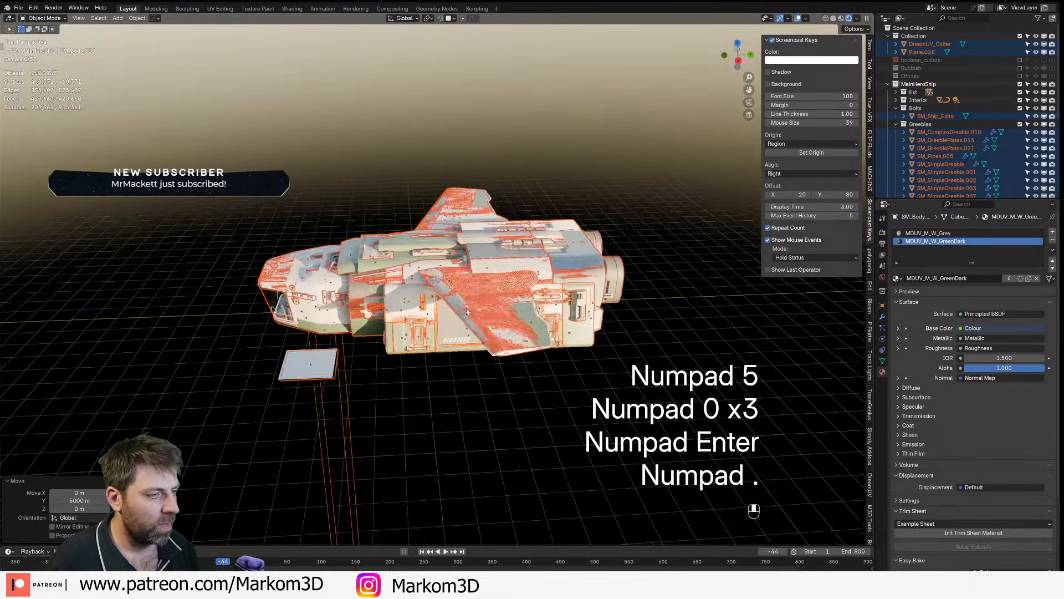
- Inspect the hull details around the cockpit up close and check the view clipping settings and the active object's transform values
scroll(473, 371, "left", 1)
scroll(457, 368, "left", 3)
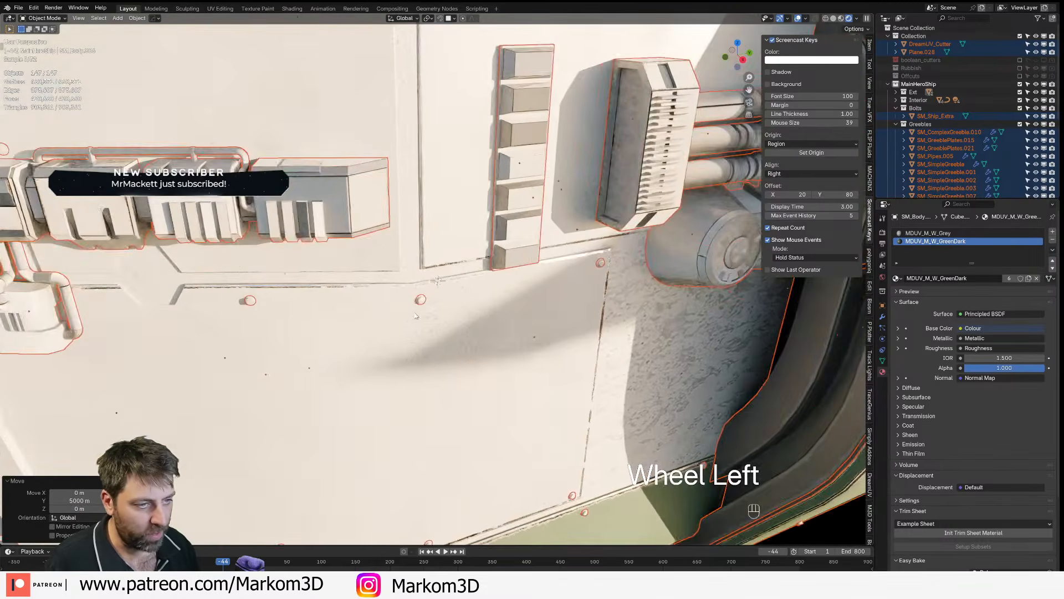
middle_click_drag(416, 316, 853, 266, "shift")
left_click(870, 63)
left_click(870, 83)
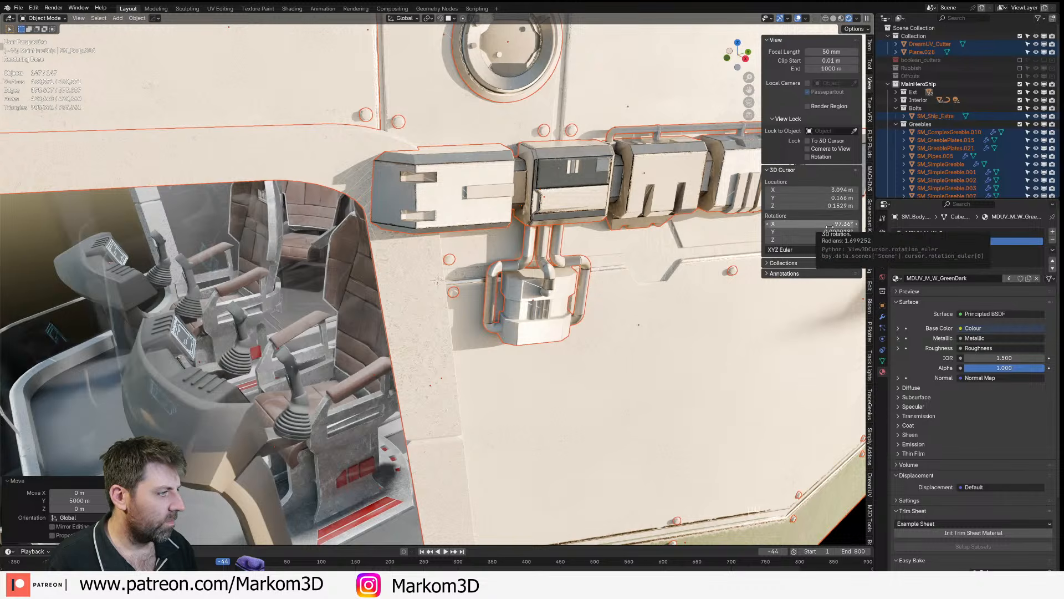
scroll(347, 359, "down", 10)
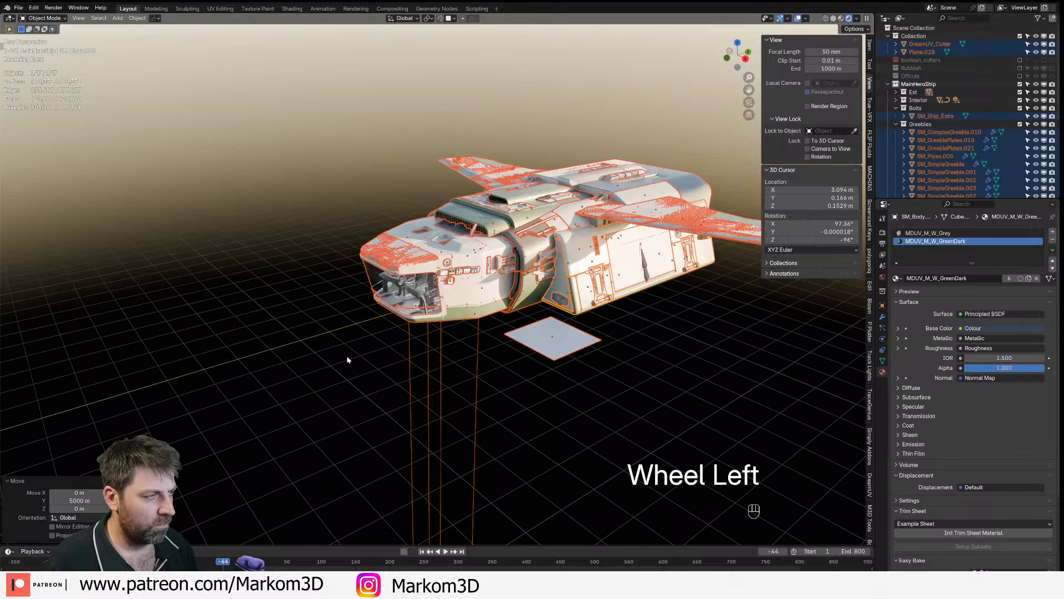
left_click(869, 46)
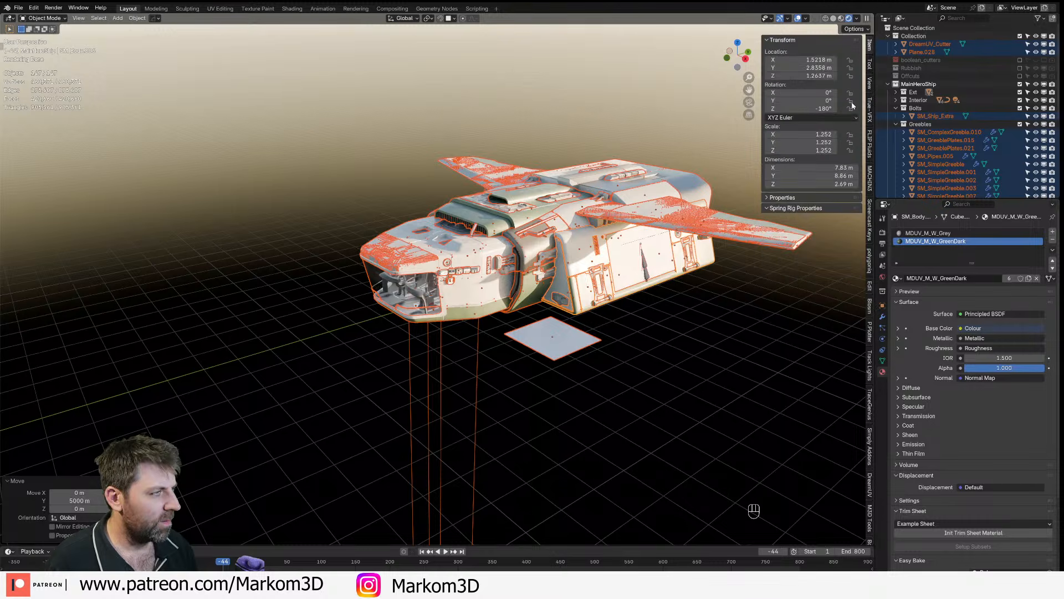
- Move the entire ship a further 5000 m along the global Y axis and frame it again
scroll(484, 289, "down", 8)
middle_click_drag(484, 290, 433, 283)
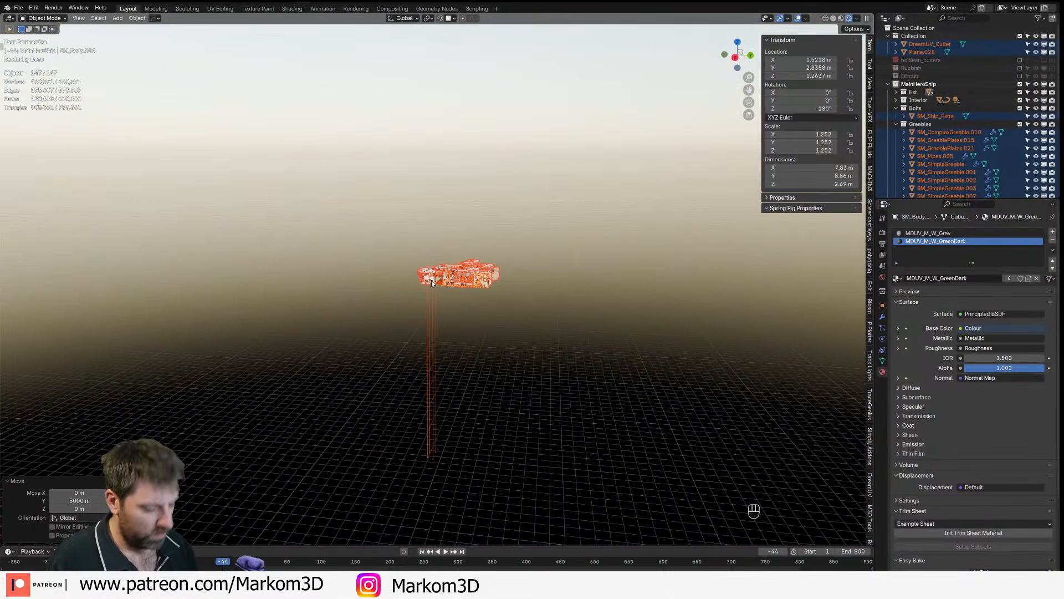
key("g")
key("y")
key("KP_5")
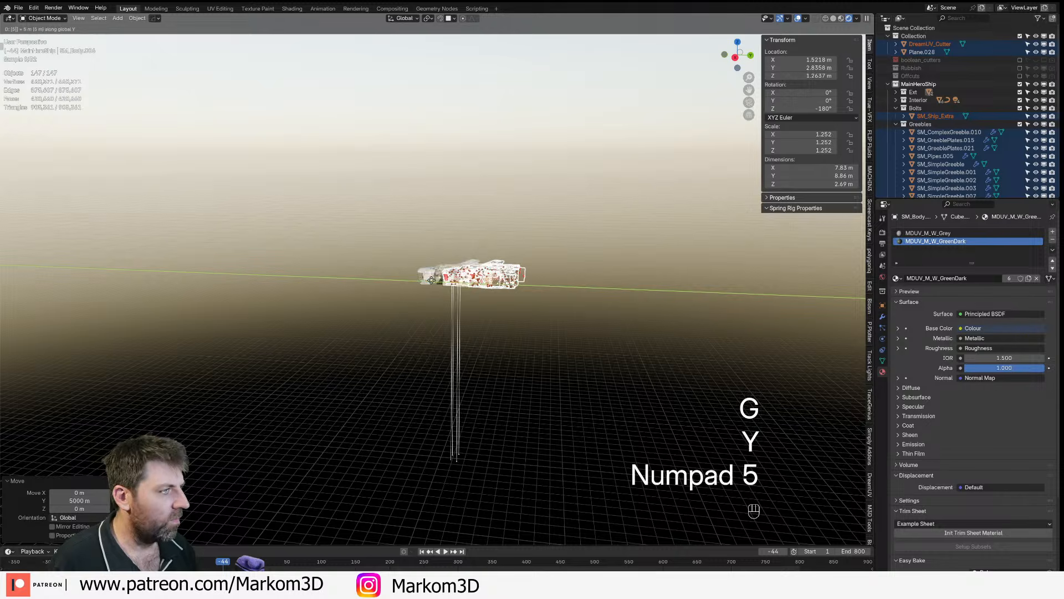
key("KP_0")
key("KP_0")
key("KP_0")
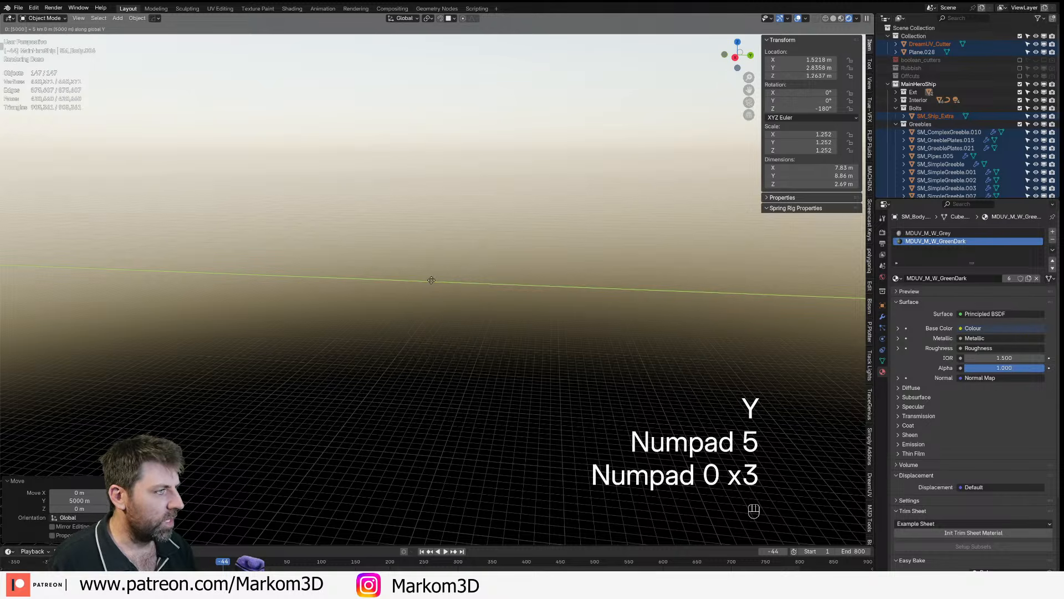
key("KP_Enter")
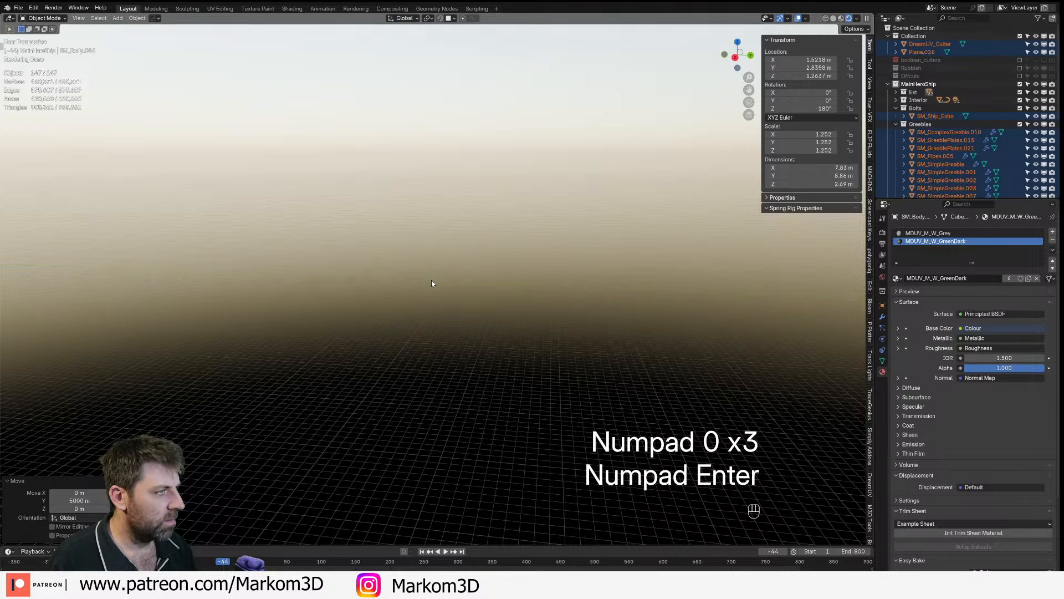
key("KP_Decimal")
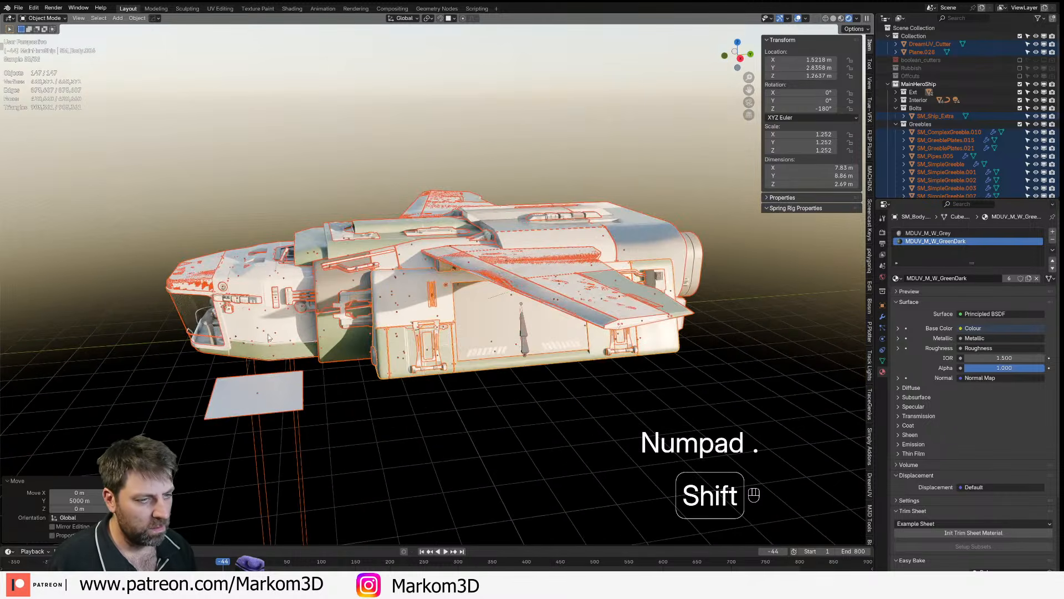
- Check the location of the cockpit and the Arm_MainHeroShip armature, and inspect the pilot seat's shading up close
left_click(272, 320, "shift")
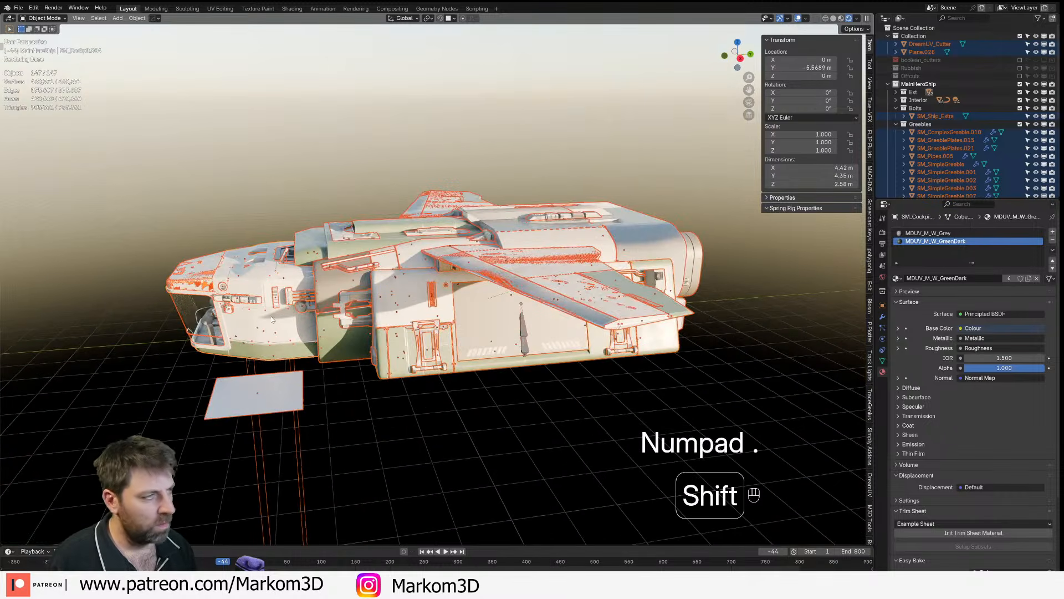
left_click(525, 339, "shift")
middle_click_drag(525, 339, 557, 339)
scroll(521, 338, "up", 4)
middle_click_drag(249, 355, 506, 288, "shift")
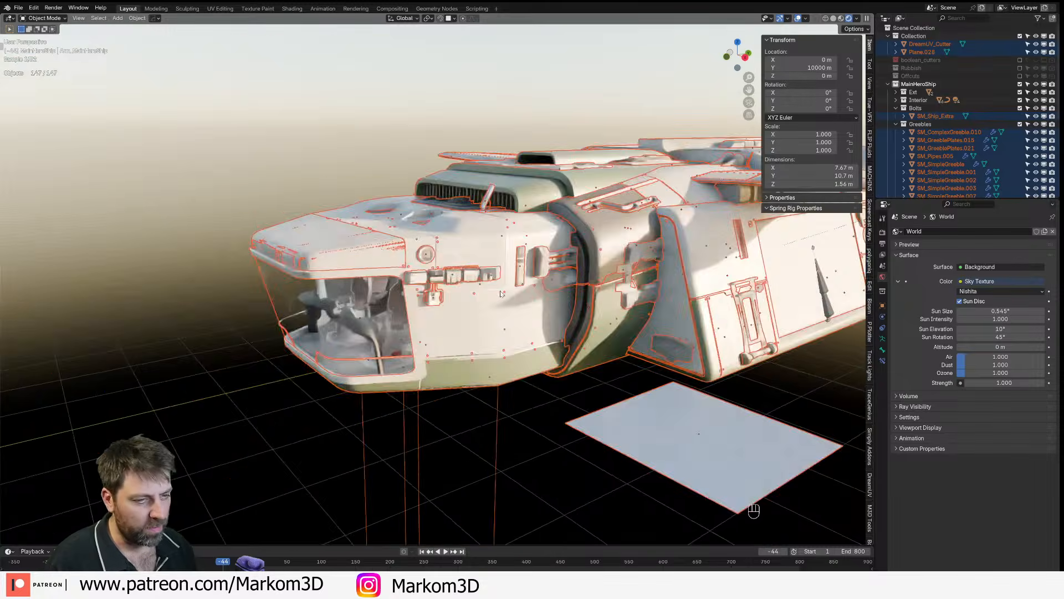
scroll(506, 288, "up", 8)
middle_click_drag(321, 314, 452, 312, "shift")
scroll(451, 313, "up", 3)
scroll(451, 314, "up", 2)
middle_click_drag(621, 350, 521, 317, "shift")
scroll(520, 317, "up", 1)
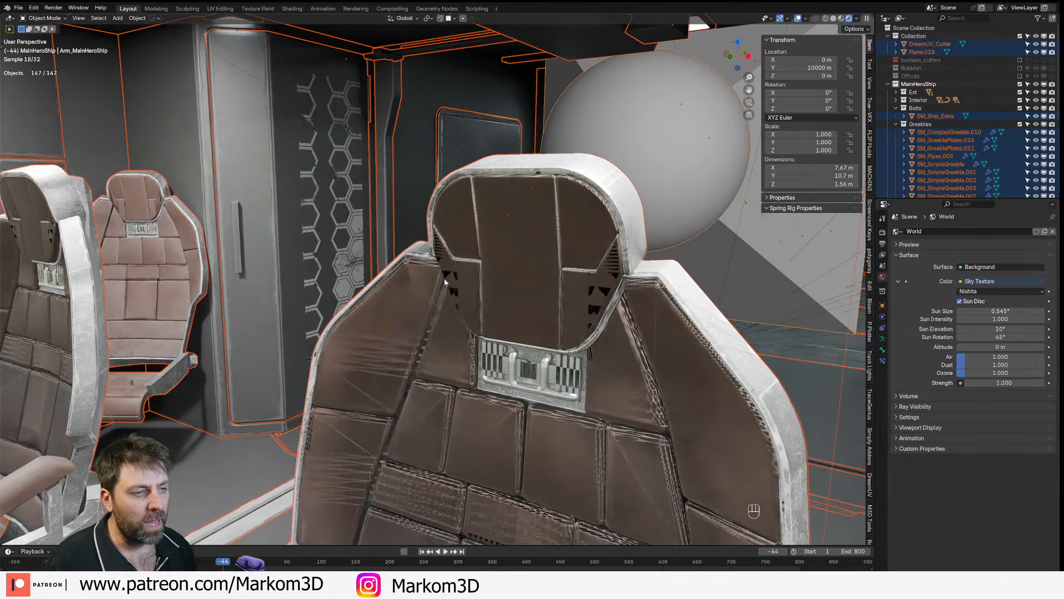
- Examine the pilot seats, the cockpit interior and the outer hull for shading artifacts at the distant location
left_click_drag(462, 318, 497, 336)
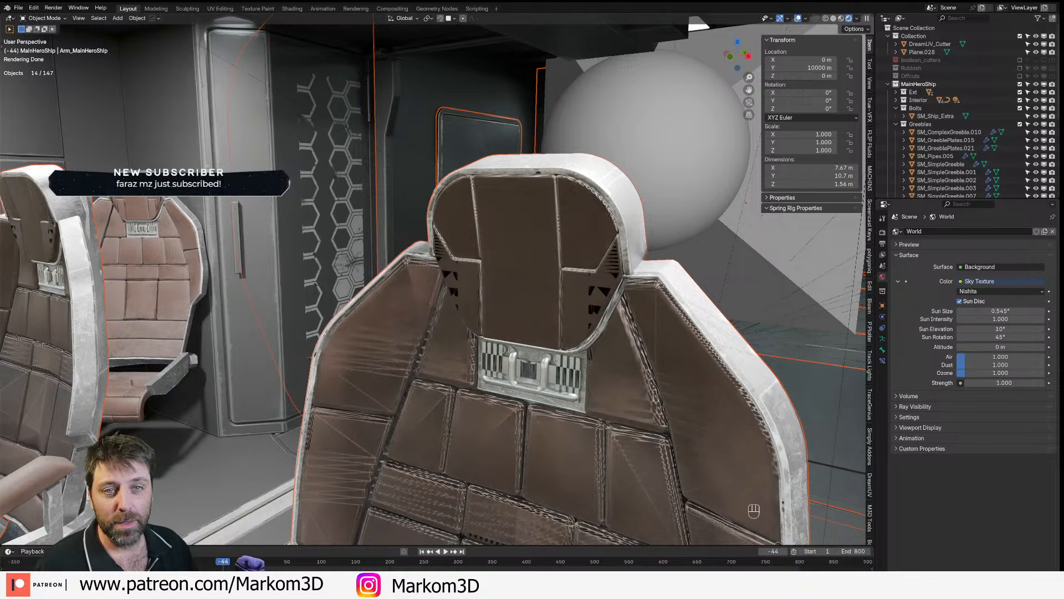
right_click(493, 325)
middle_click_drag(513, 262, 571, 183)
scroll(506, 255, "down", 3)
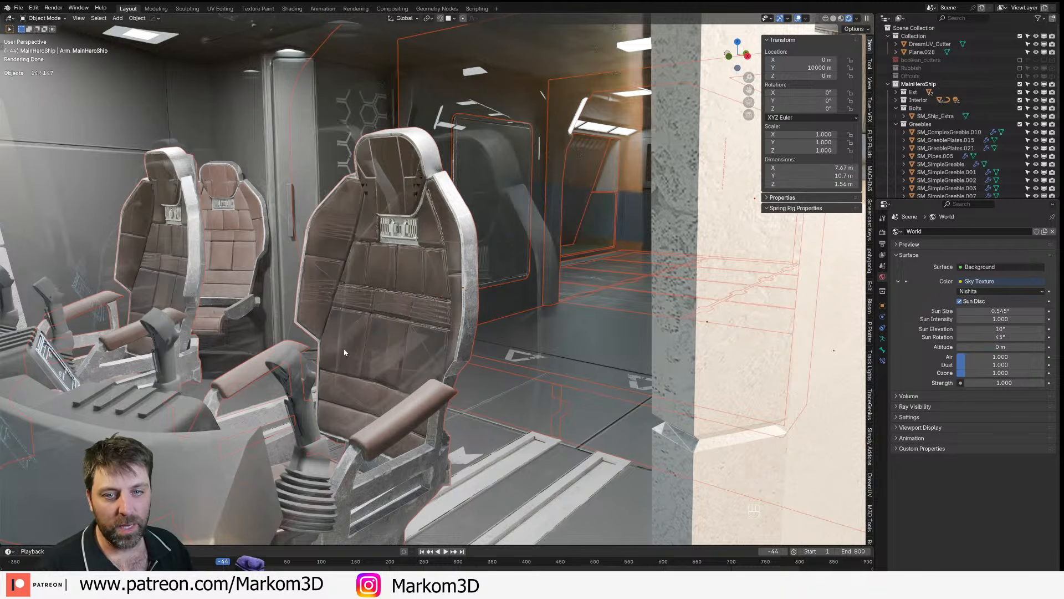
scroll(357, 335, "down", 5)
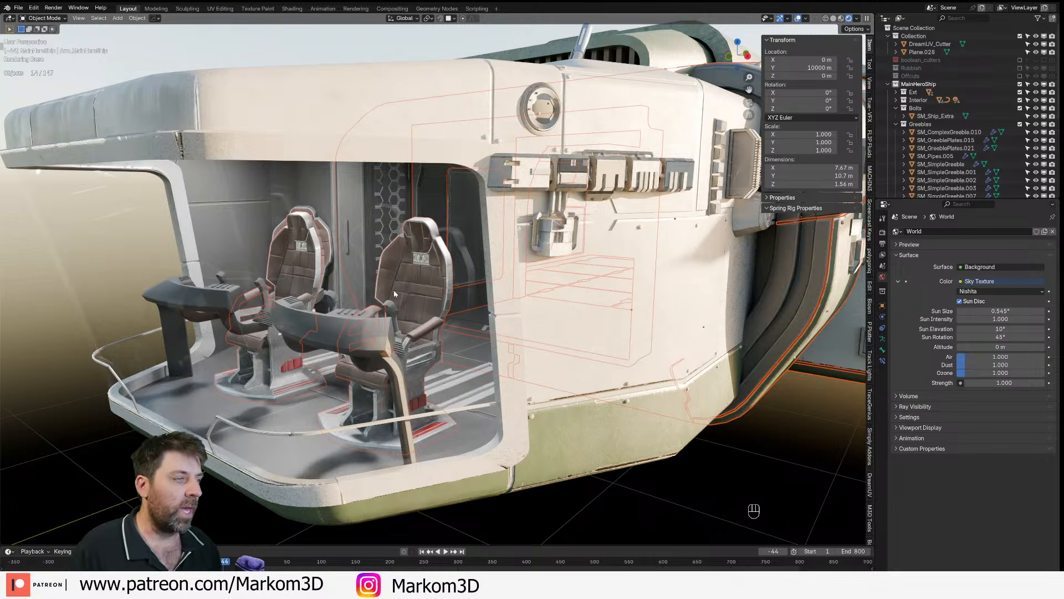
scroll(387, 312, "down", 6)
middle_click_drag(387, 311, 367, 340)
scroll(367, 341, "up", 1)
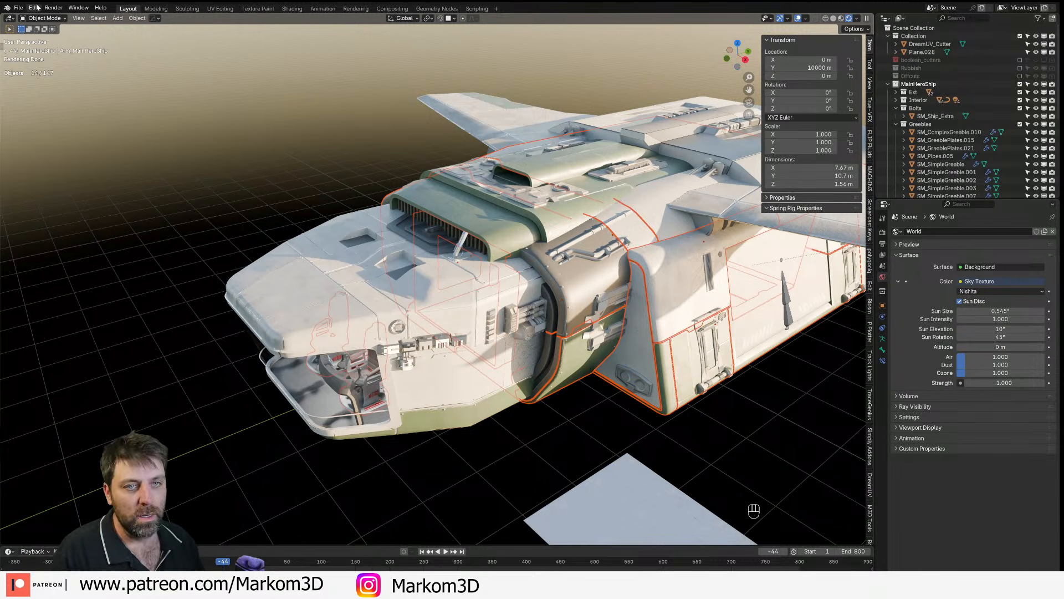
- Undo the selection changes and both 5000 m moves of the ship, and frame it at its original location
key("ctrl+z")
key("ctrl+z")
key("ctrl+z")
key("ctrl+z")
key("ctrl+z")
key("KP_Decimal")
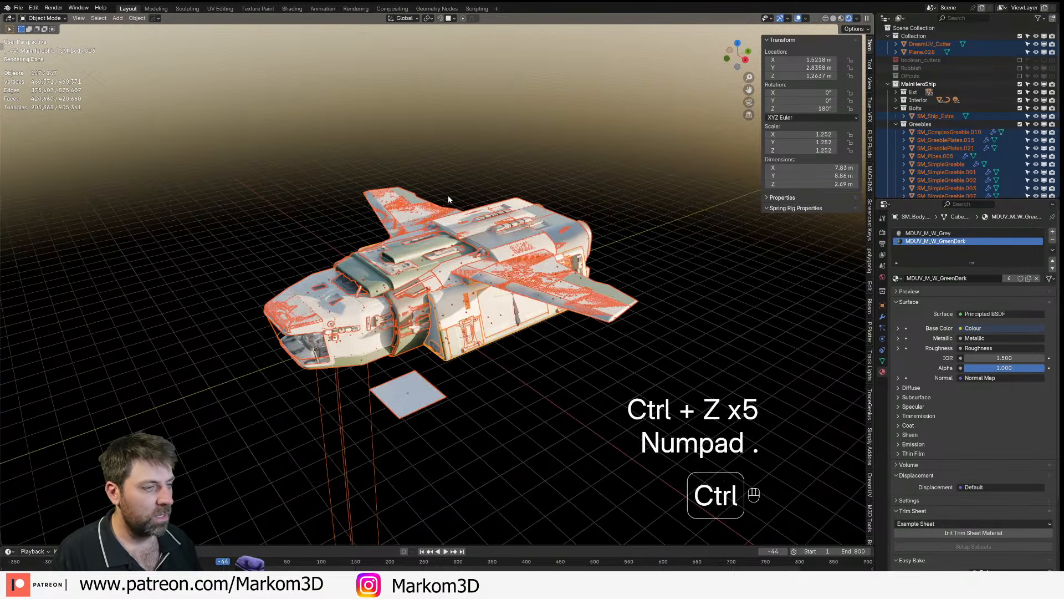
- Inspect the pilot seat's headrest and padding at the original location, and switch back to the MDUV_P_W_GreyDark graph in Unreal Engine
scroll(448, 197, "up", 5)
middle_click_drag(527, 486, 613, 432)
scroll(423, 439, "up", 4)
middle_click_drag(382, 338, 432, 183, "shift")
scroll(444, 379, "up", 5)
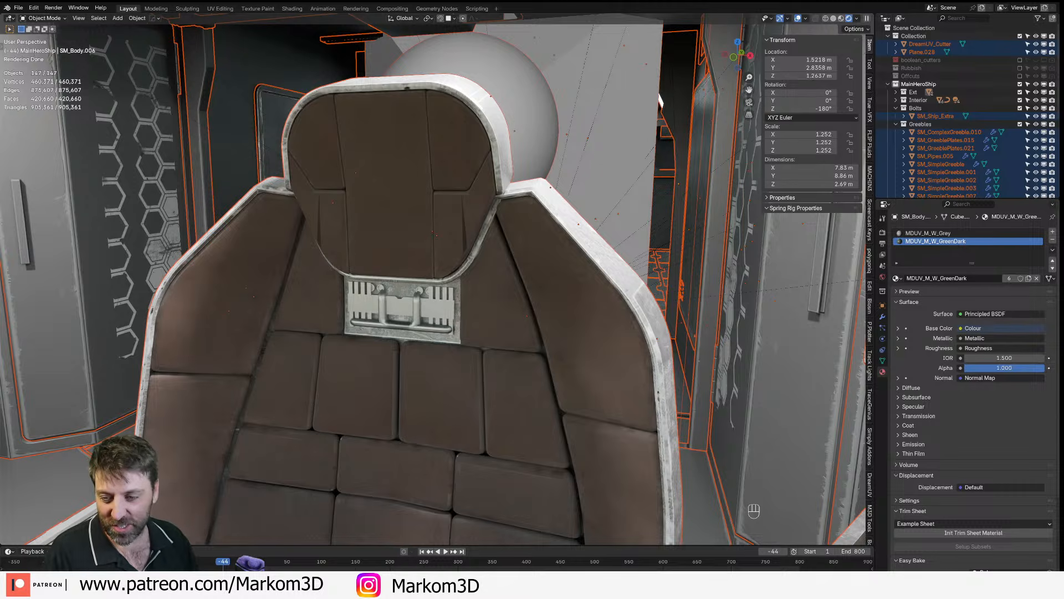
key("alt+Tab")
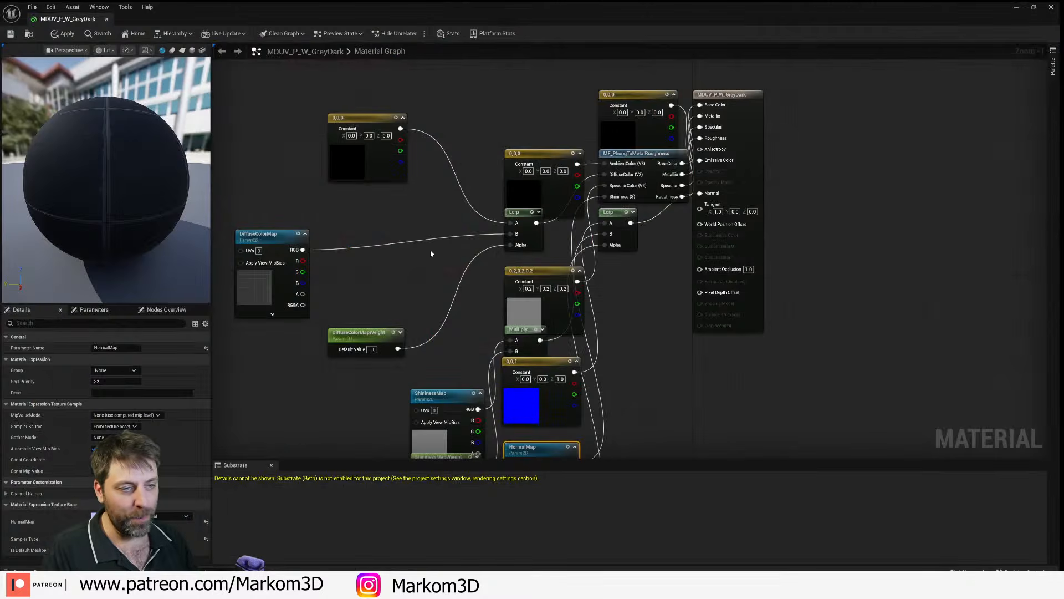
- Close the MDUV_P_W_GreyDark material without keeping its node changes, and enlarge the viewport around the ship's side hull
left_click(1051, 8)
left_click(594, 314)
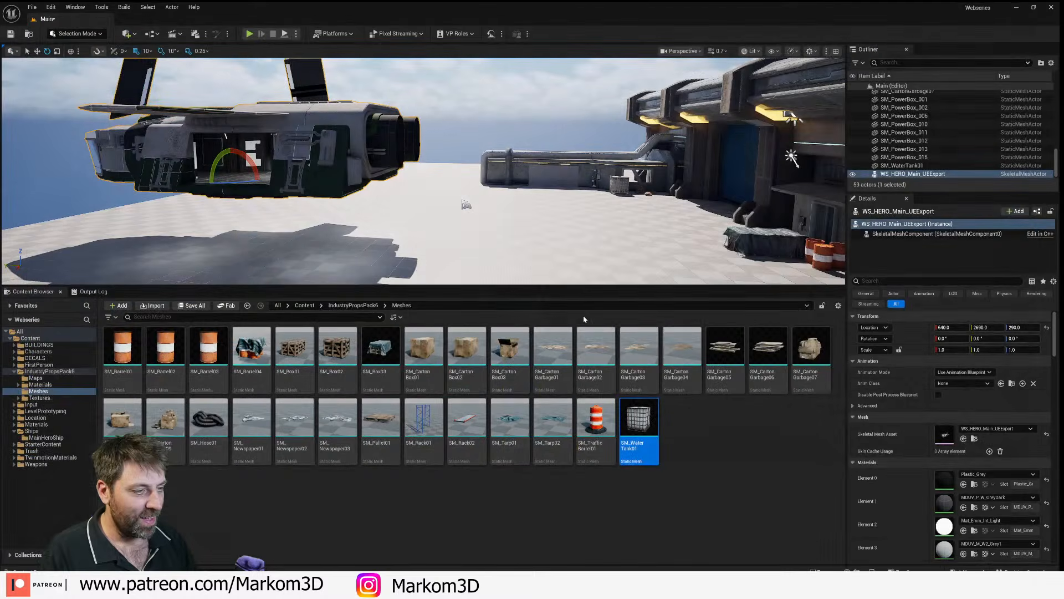
right_click_drag(509, 252, 463, 235)
key("w")
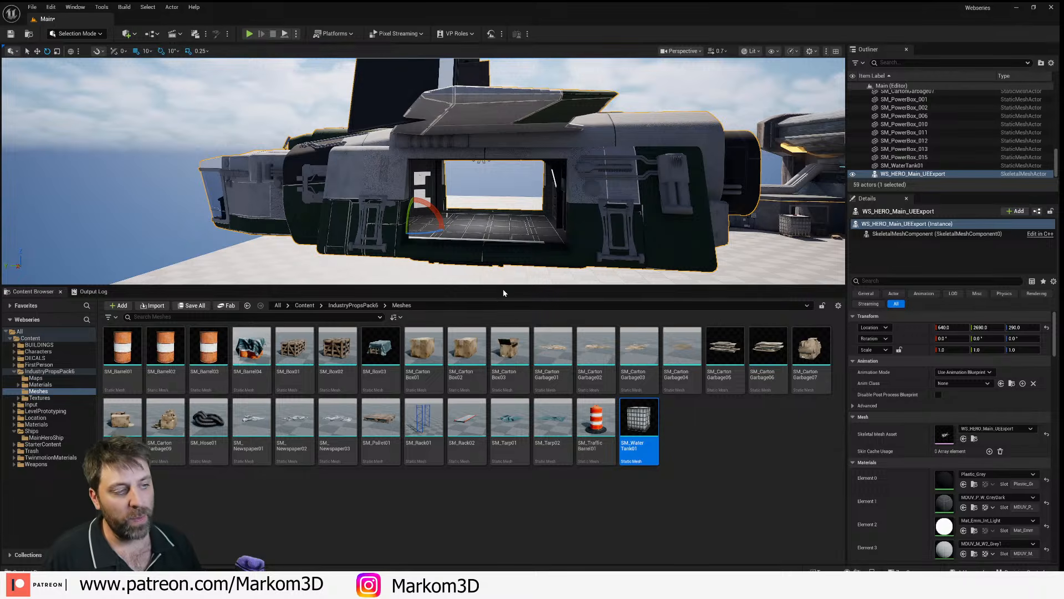
left_click_drag(506, 286, 485, 405)
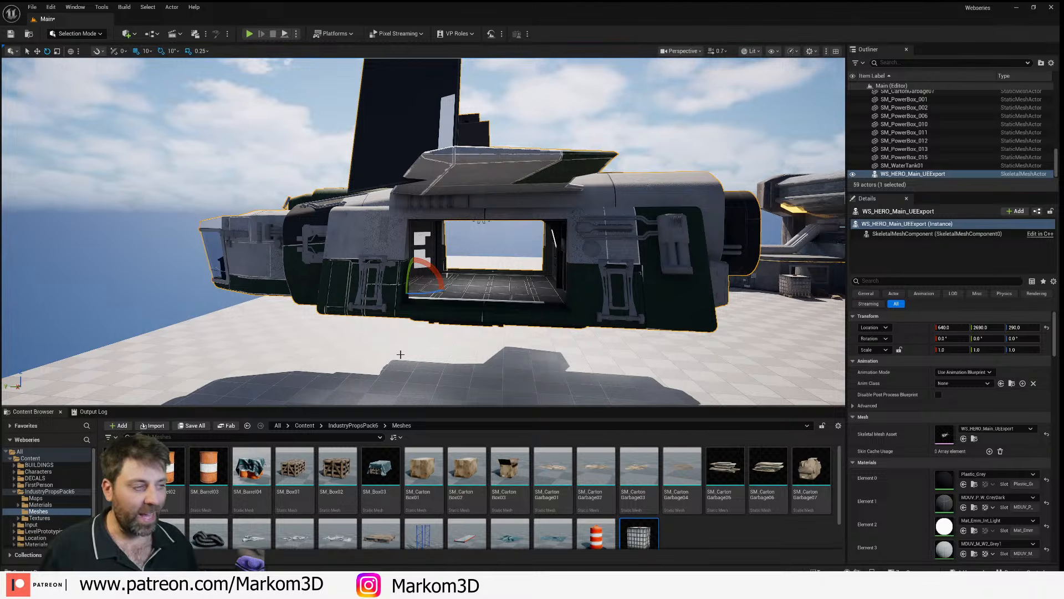
key("a")
right_click_drag(399, 339, 403, 318)
key("w")
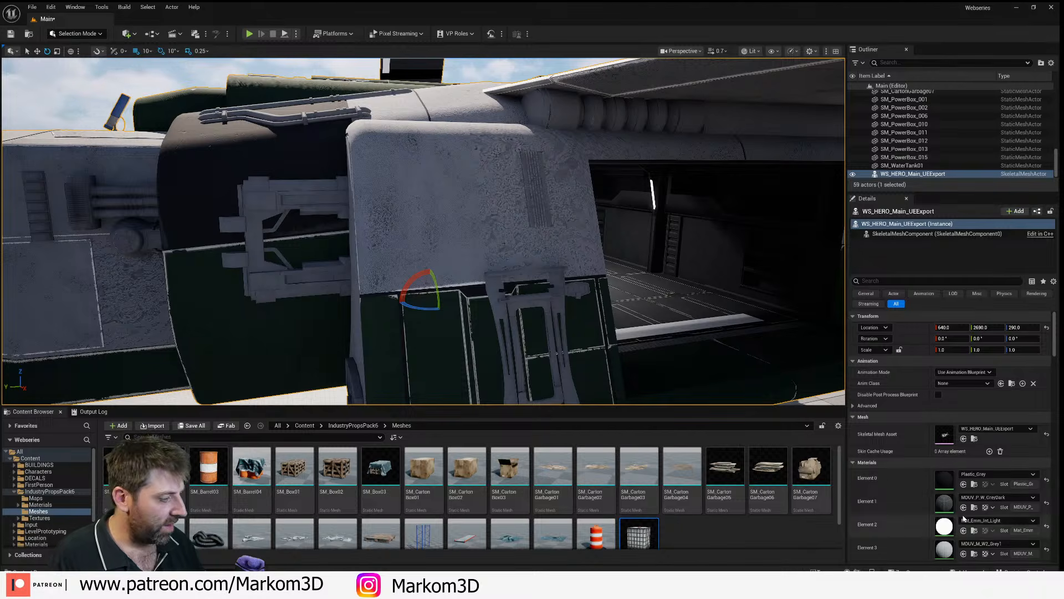
- Open the ship's MDUV_P_W_GreyDark material graph and move the output node clear of the other nodes
double_click(949, 503)
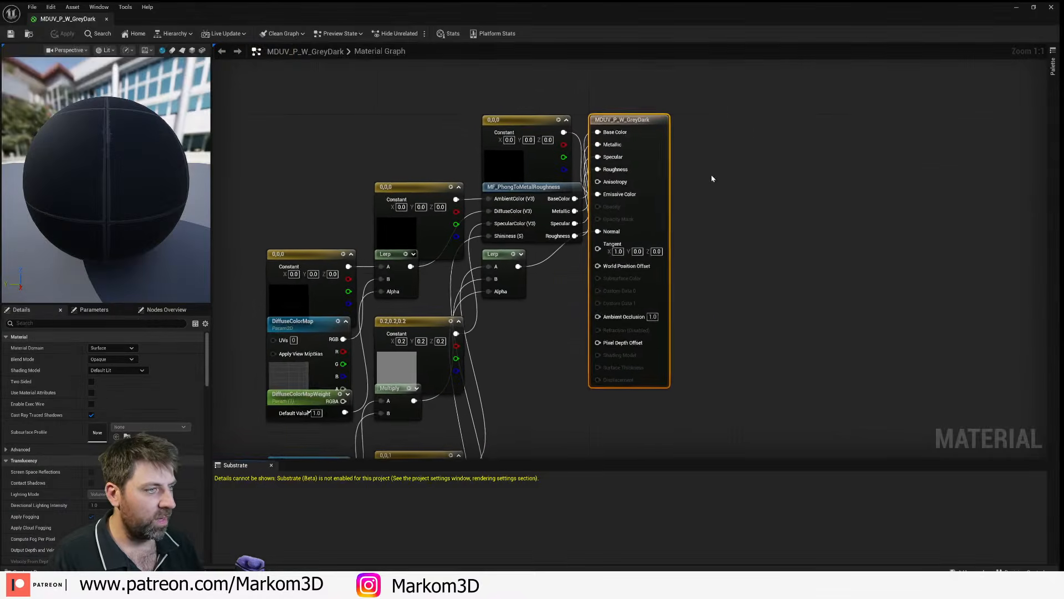
left_click_drag(715, 178, 894, 179)
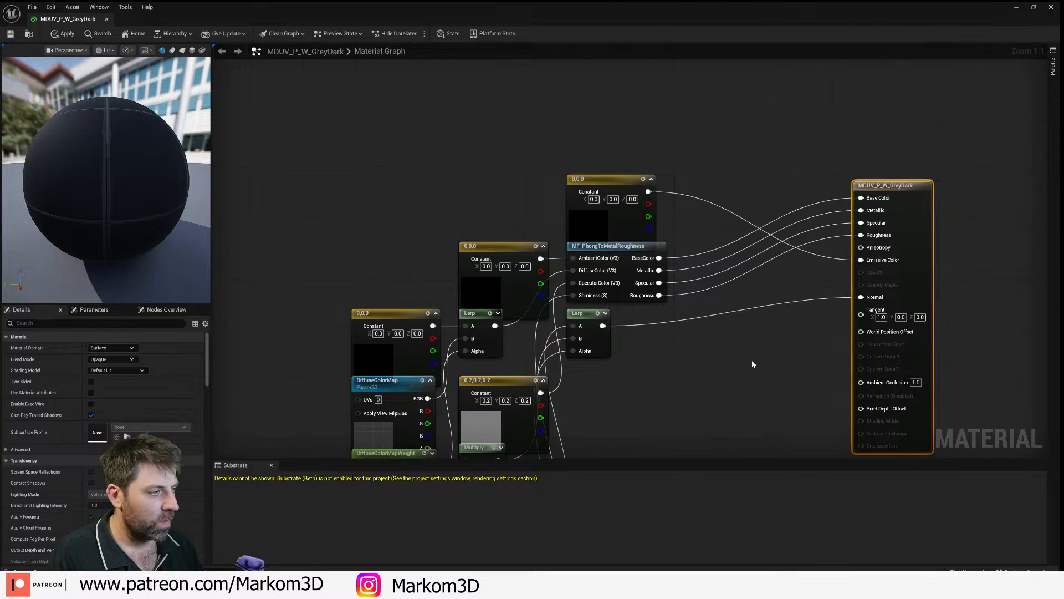
right_click_drag(642, 375, 603, 319)
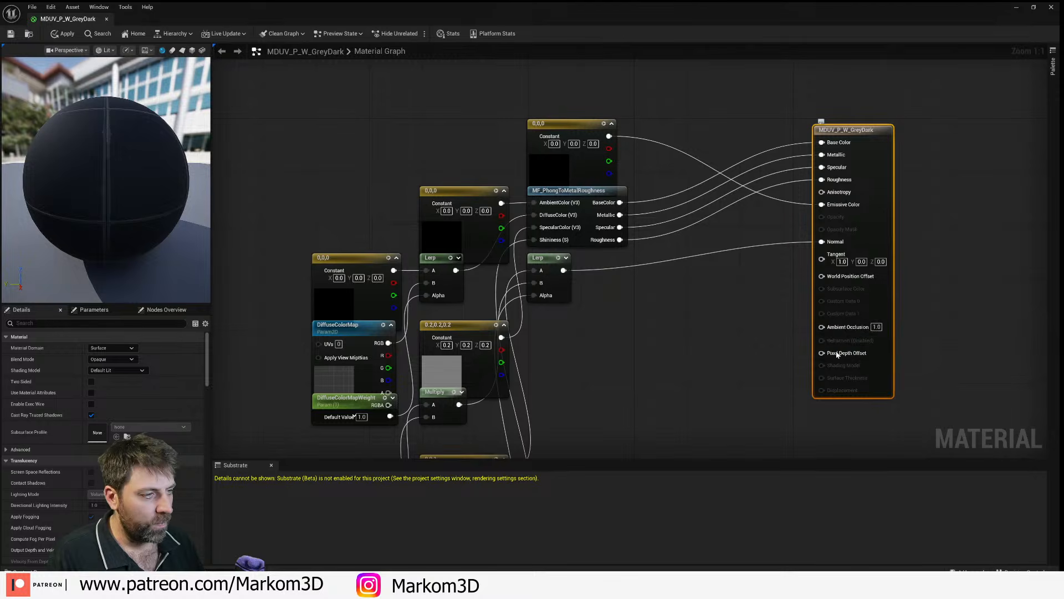
- Set Ambient Occlusion on the material output to 5.0 and return to the Main level
left_click(876, 327)
type("5")
key("Return")
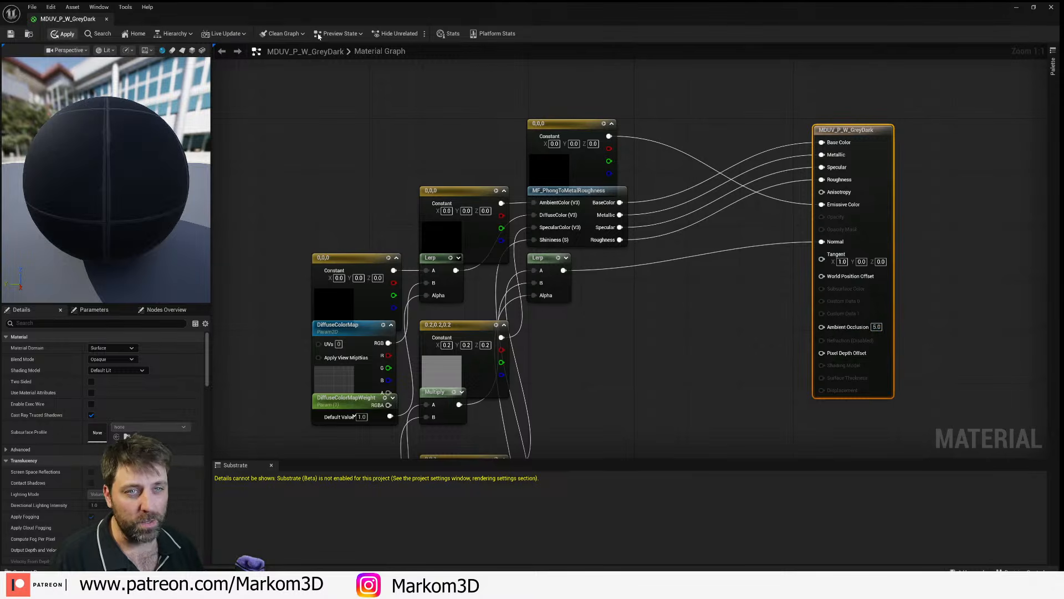
left_click(1016, 9)
- Inspect the surface textures on the ship's side hull, wing, upper body and open side bay
right_click_drag(544, 231, 544, 232)
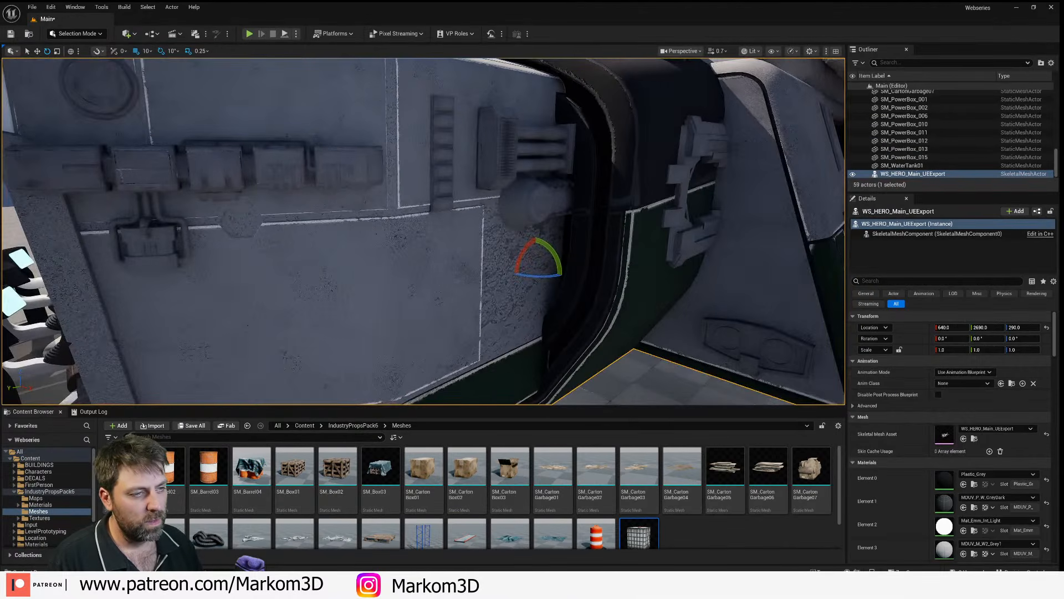
right_click_drag(429, 243, 429, 244)
right_click_drag(699, 286, 699, 285)
right_click_drag(440, 239, 440, 239)
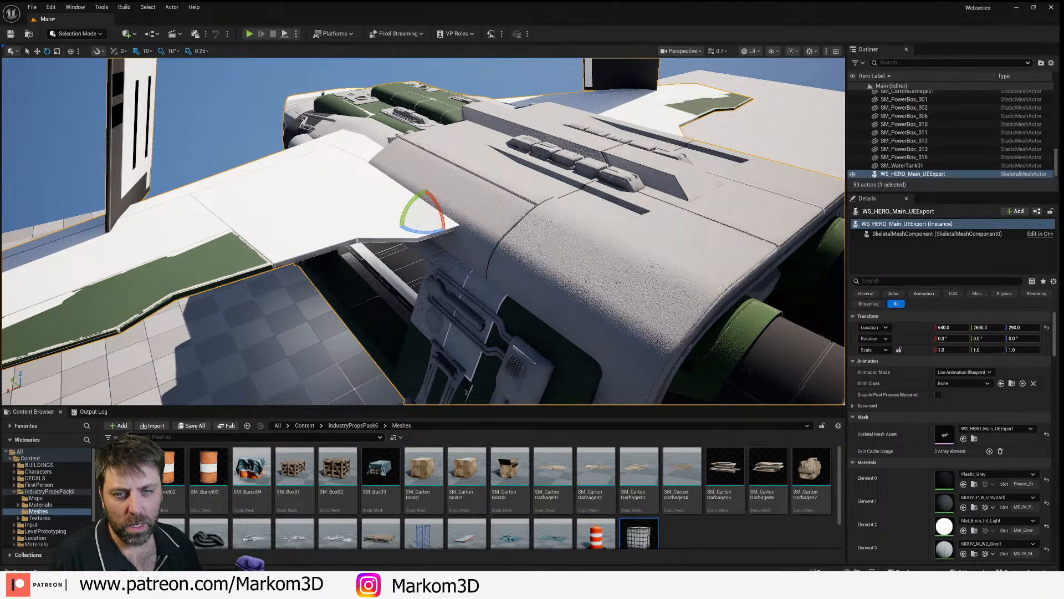
right_click_drag(227, 187, 194, 182)
key("w")
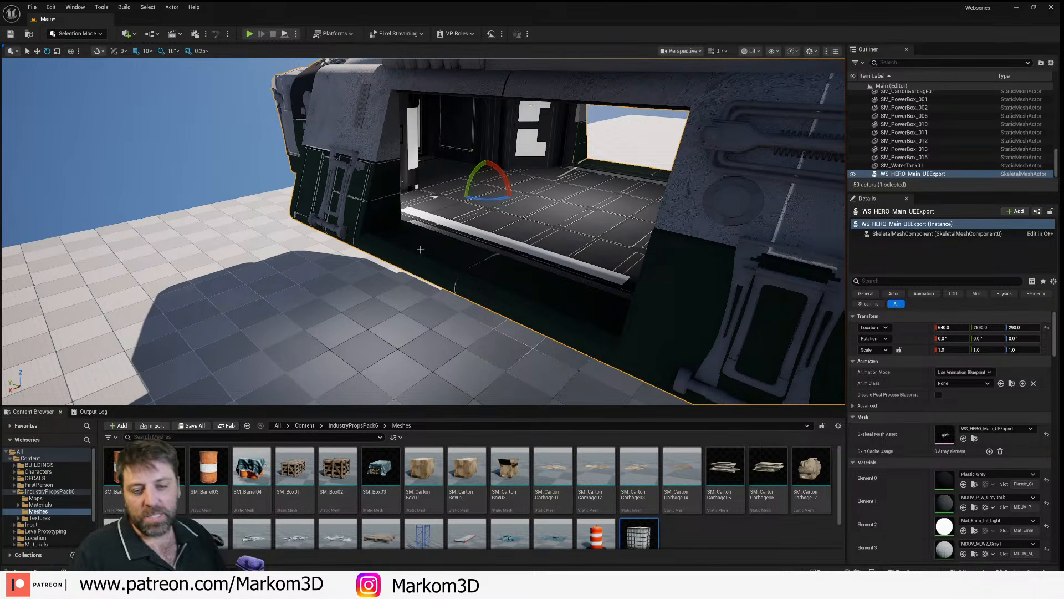
- Look over the hangar building and its props, and return to the ship's open cargo bay
right_click_drag(420, 249, 451, 254)
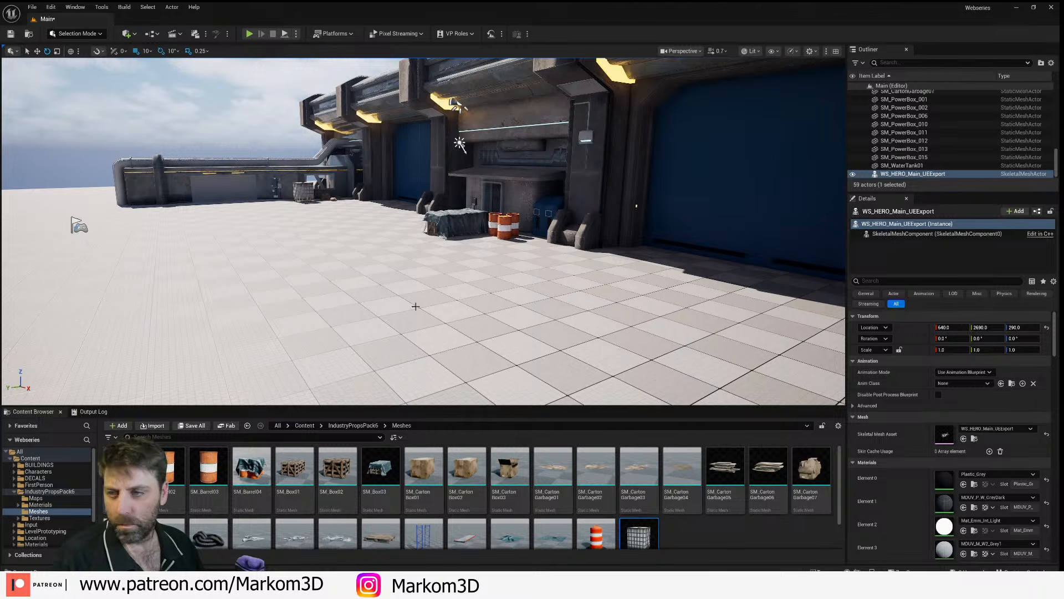
right_click_drag(560, 296, 611, 273)
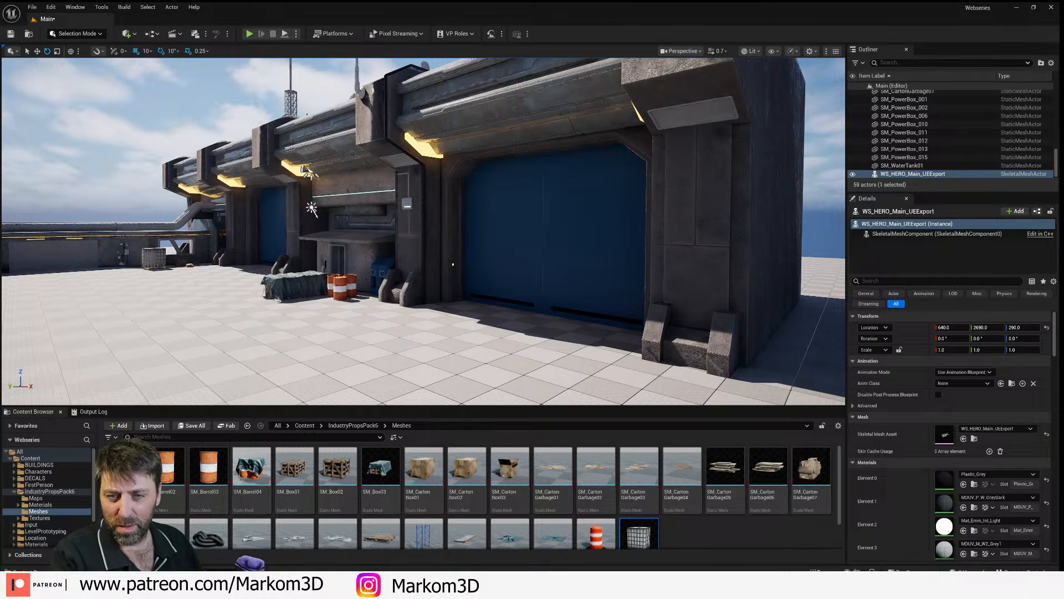
right_click_drag(418, 261, 392, 248)
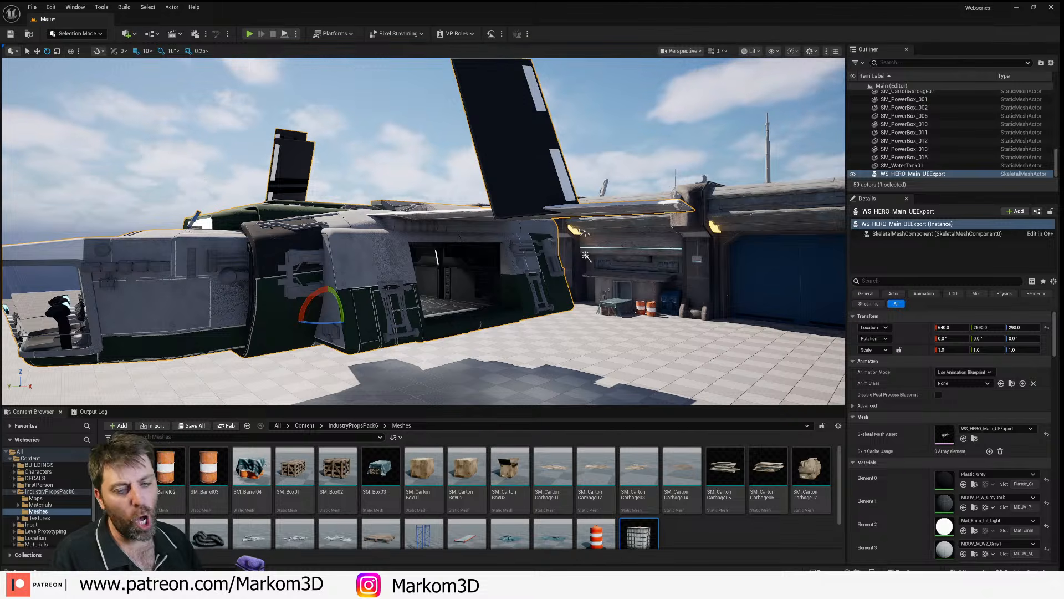
right_click_drag(493, 118, 494, 169)
key("w")
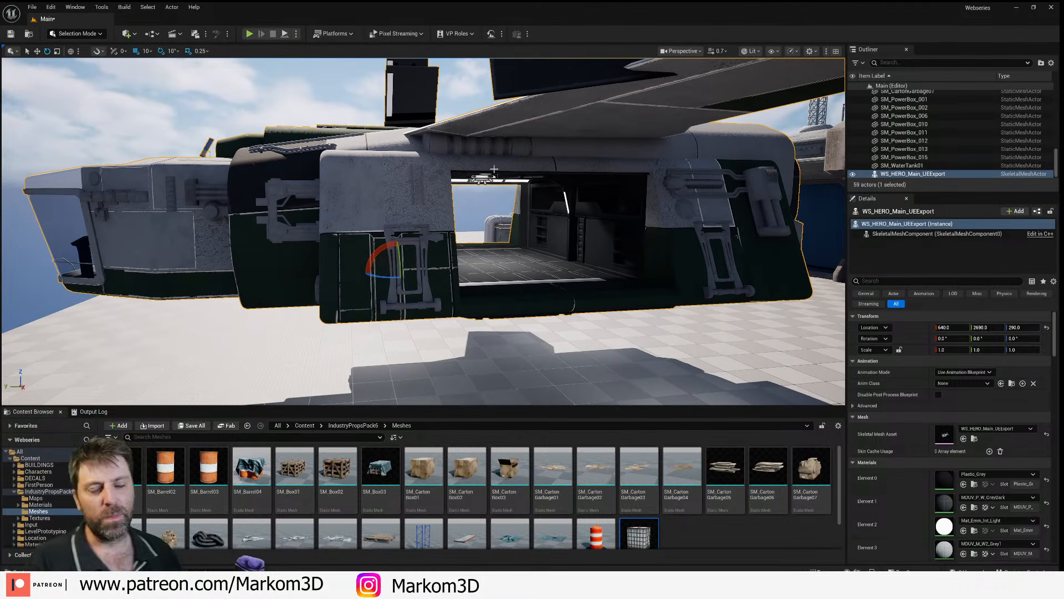
mouse_move(425, 446)
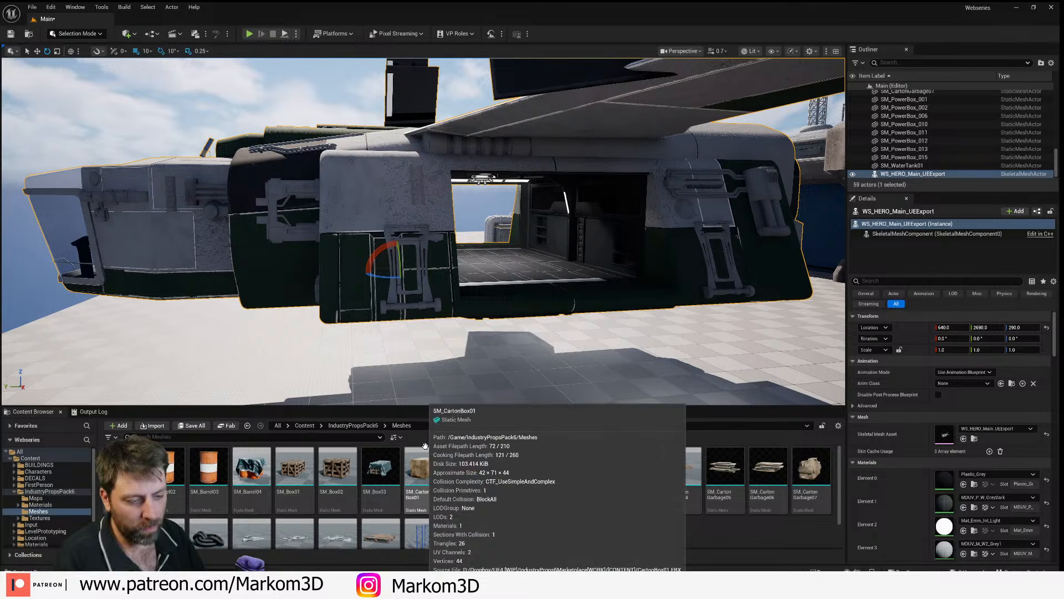
- Switch to Blender, examine the textured ship's hull, and select the green upper body section with the intake
left_click(1019, 13)
scroll(556, 238, "down", 12)
middle_click_drag(678, 193, 614, 187)
scroll(469, 258, "up", 5)
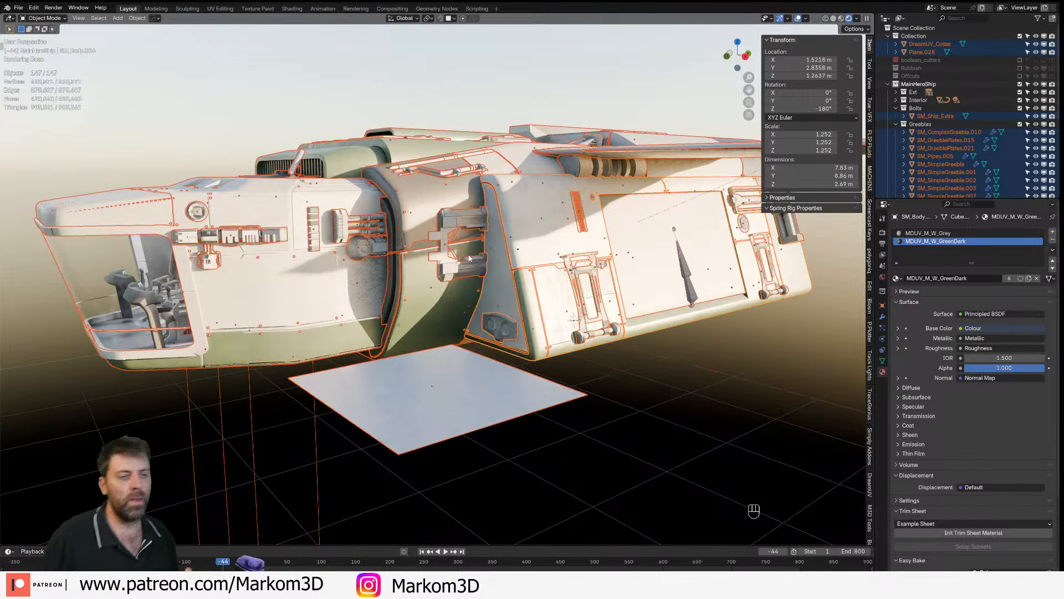
middle_click_drag(469, 257, 456, 252)
scroll(455, 251, "up", 4)
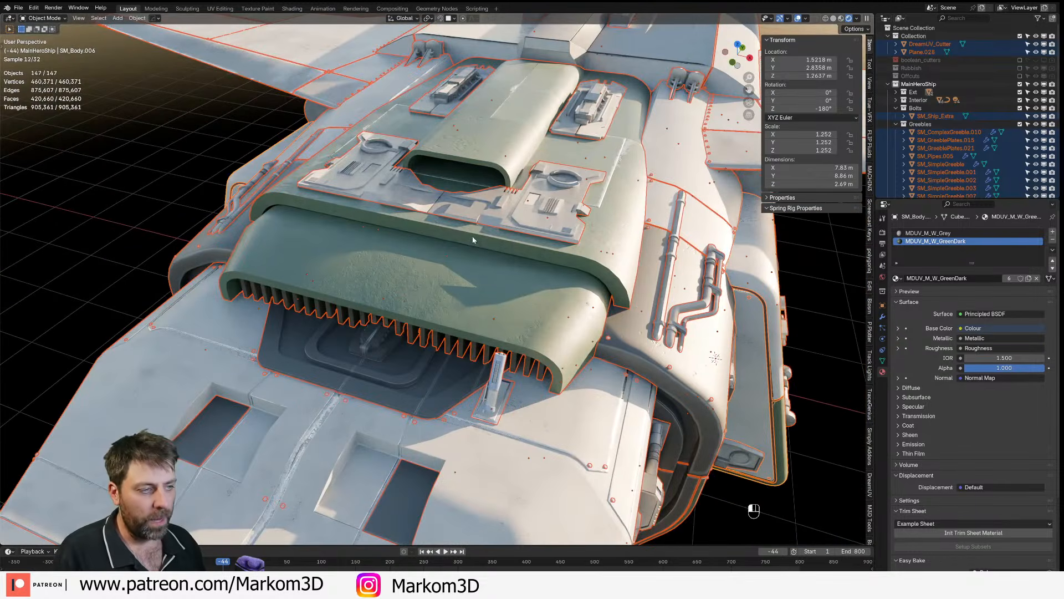
left_click(473, 240)
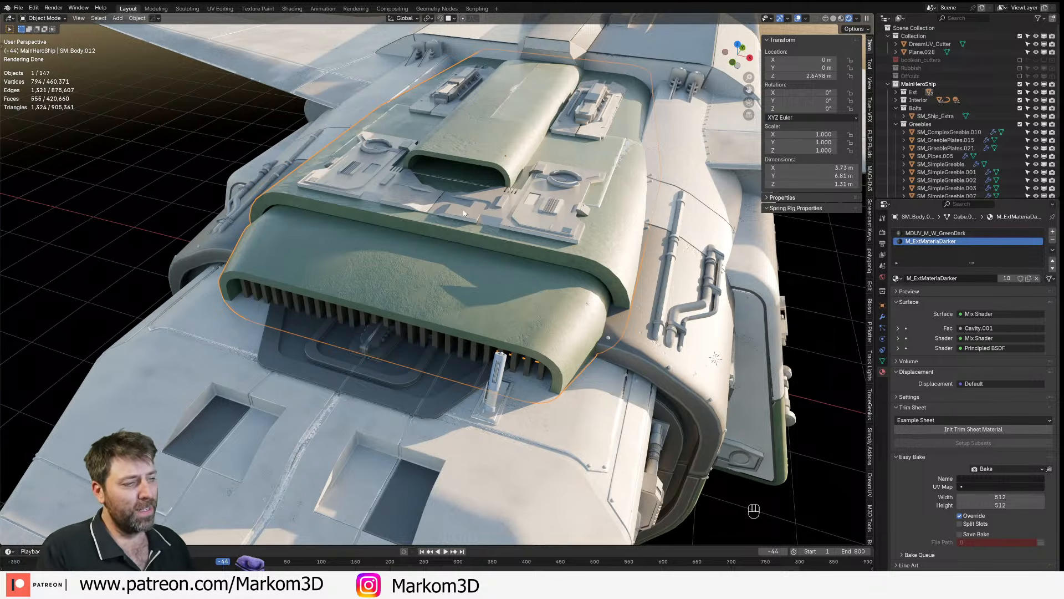
scroll(465, 219, "down", 2)
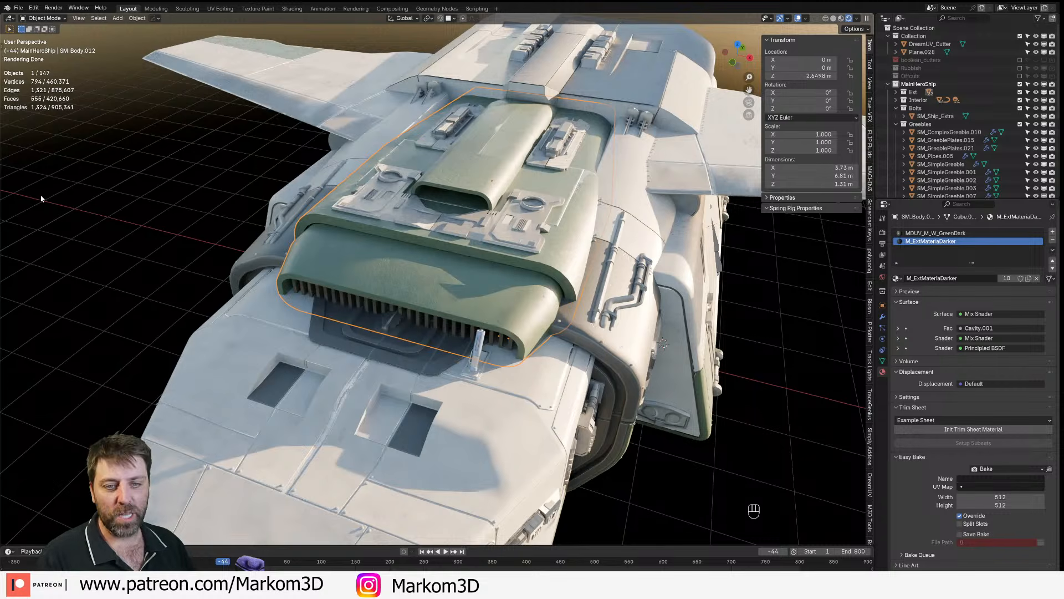
- Open flyby6.mp4 from the Youtube folder in File Explorer, preview it briefly and close the player
key("alt+Tab")
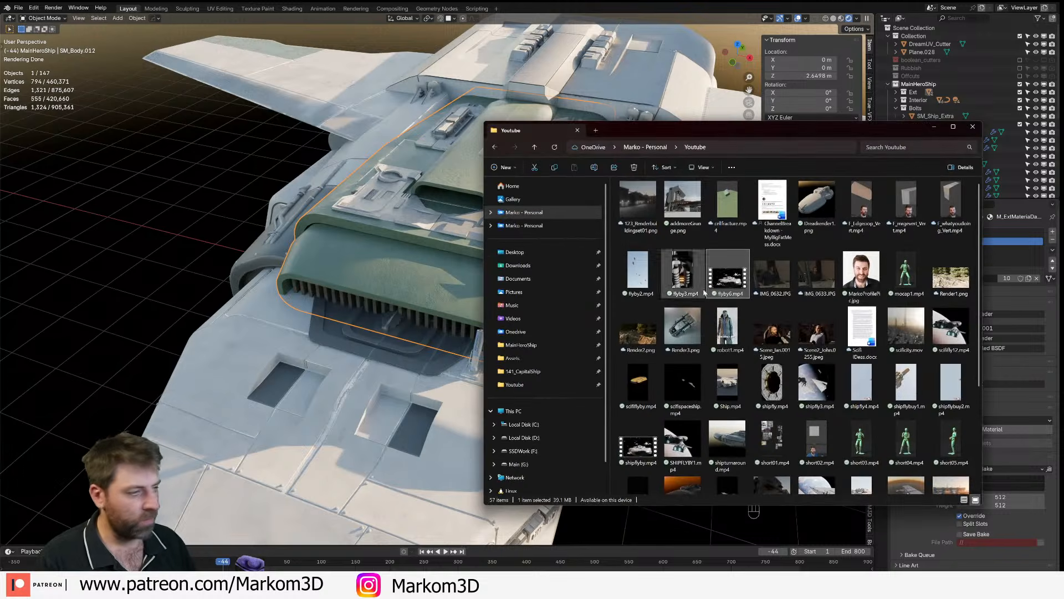
double_click(737, 286)
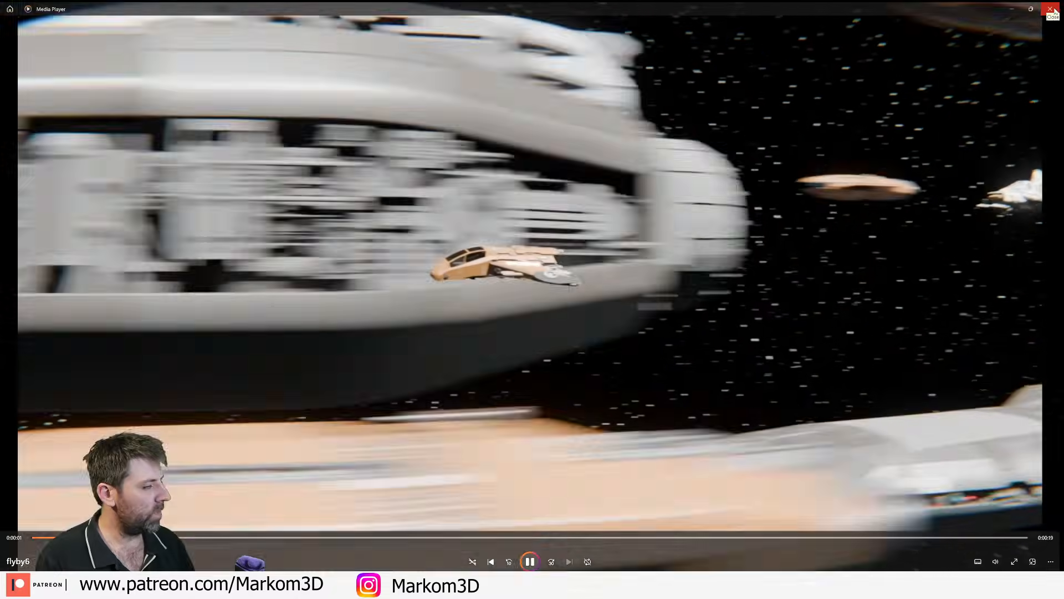
left_click(1050, 9)
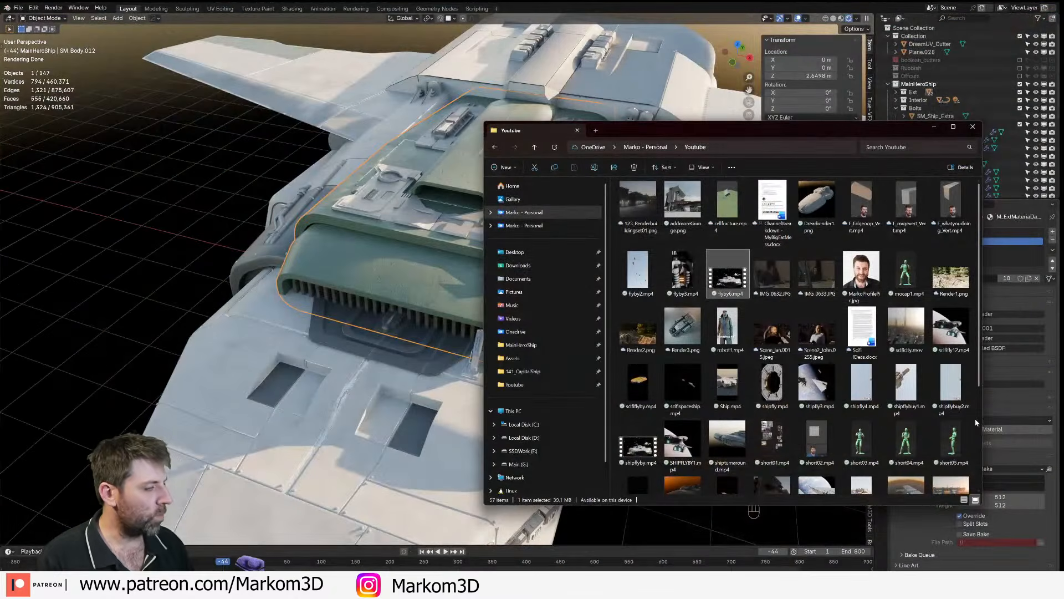
- Browse to the Render folder inside Webeseries on SSDWork (F:), and watch Timeline 1.mp4
left_click(521, 421)
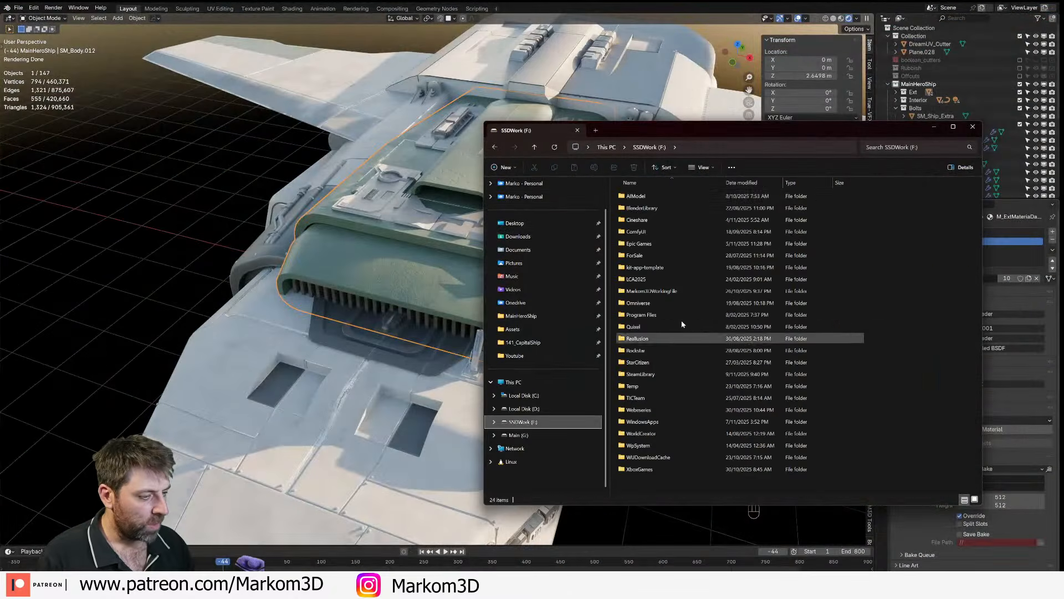
double_click(662, 414)
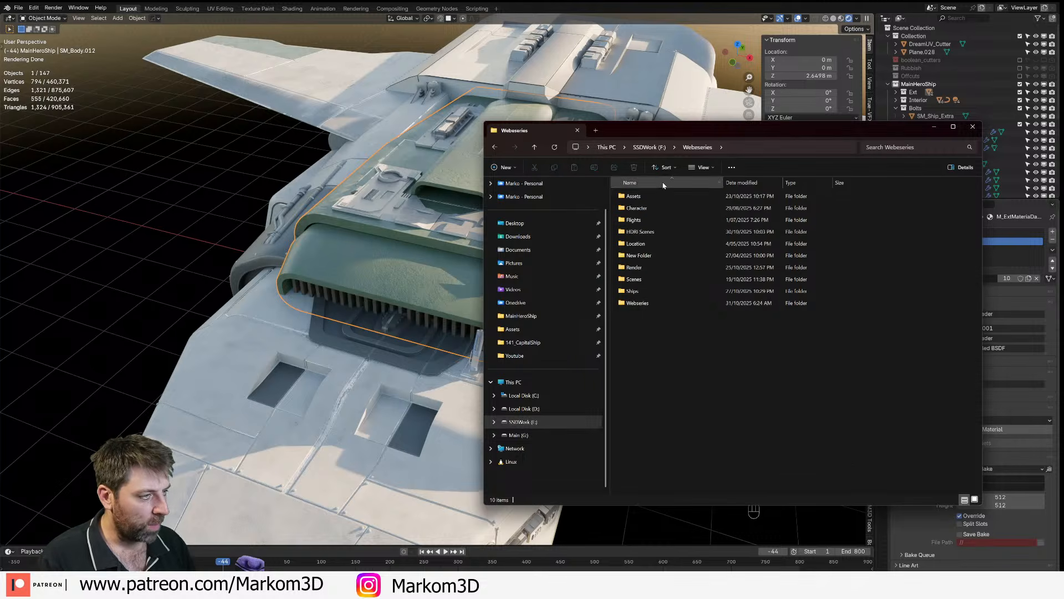
double_click(665, 302)
key("BackSpace")
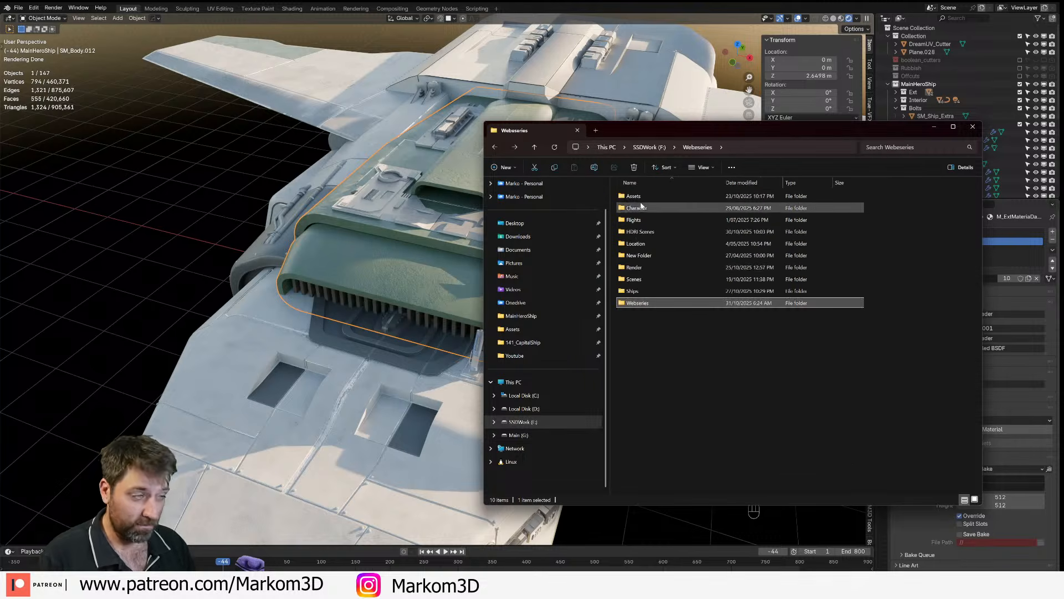
double_click(644, 266)
left_click(679, 202)
double_click(681, 218)
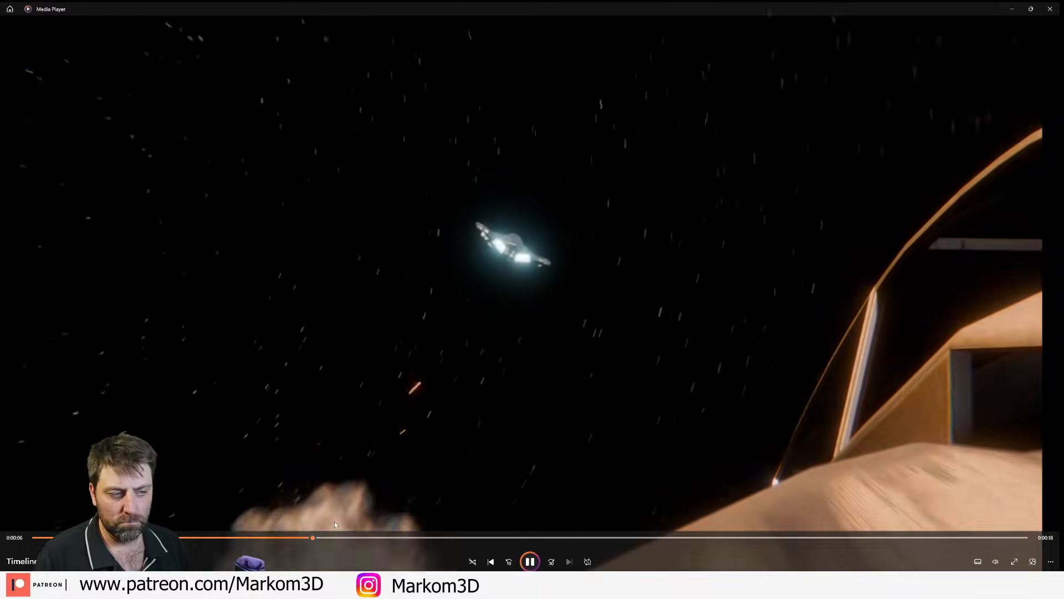
left_click(1050, 9)
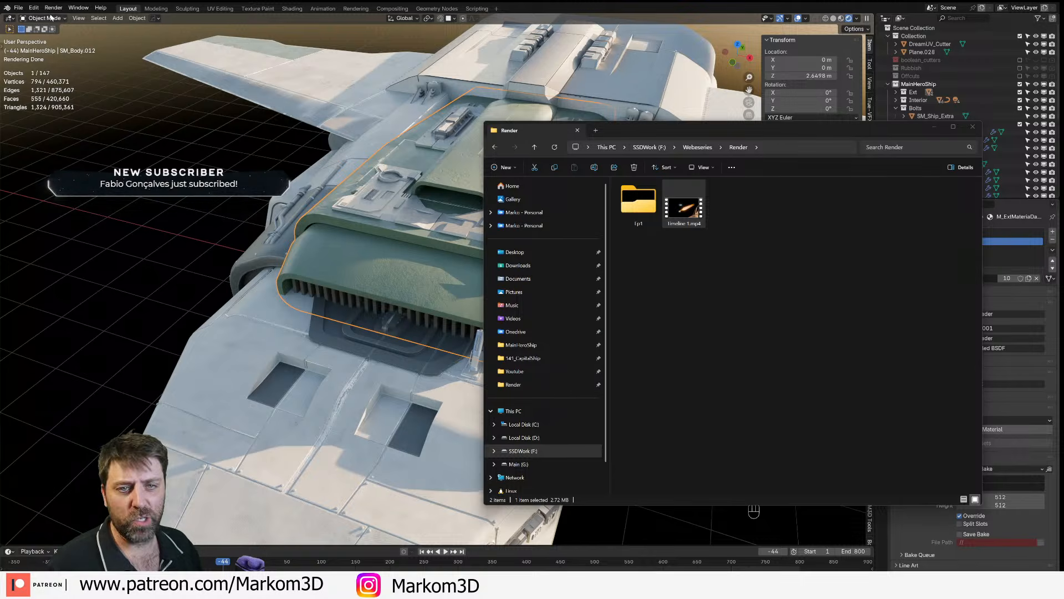
- Return to the ship in Blender, switch the viewport to solid shading and save the file
left_click(791, 6)
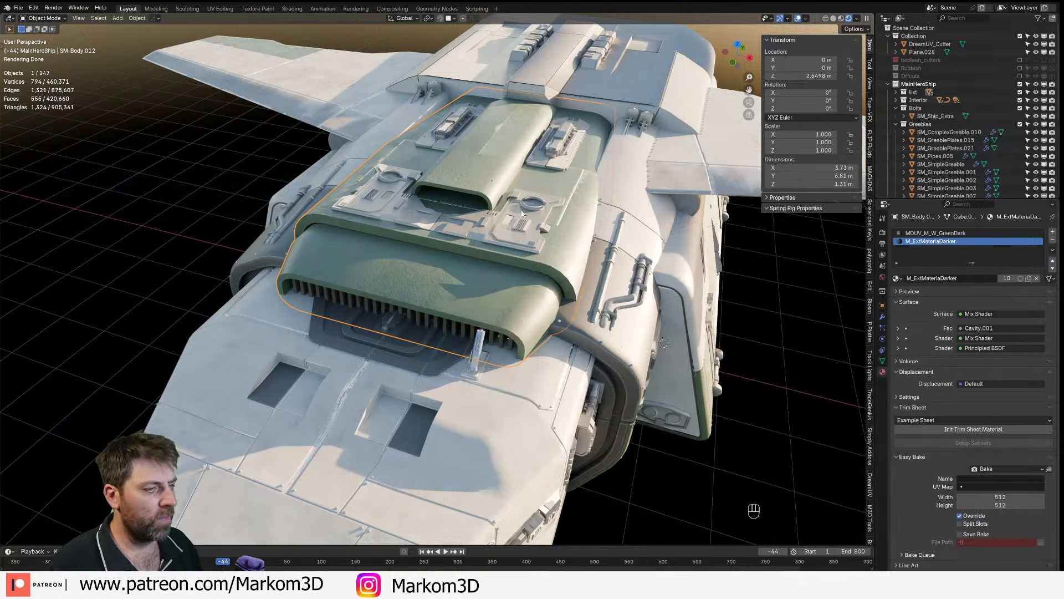
middle_click_drag(470, 157, 205, 257)
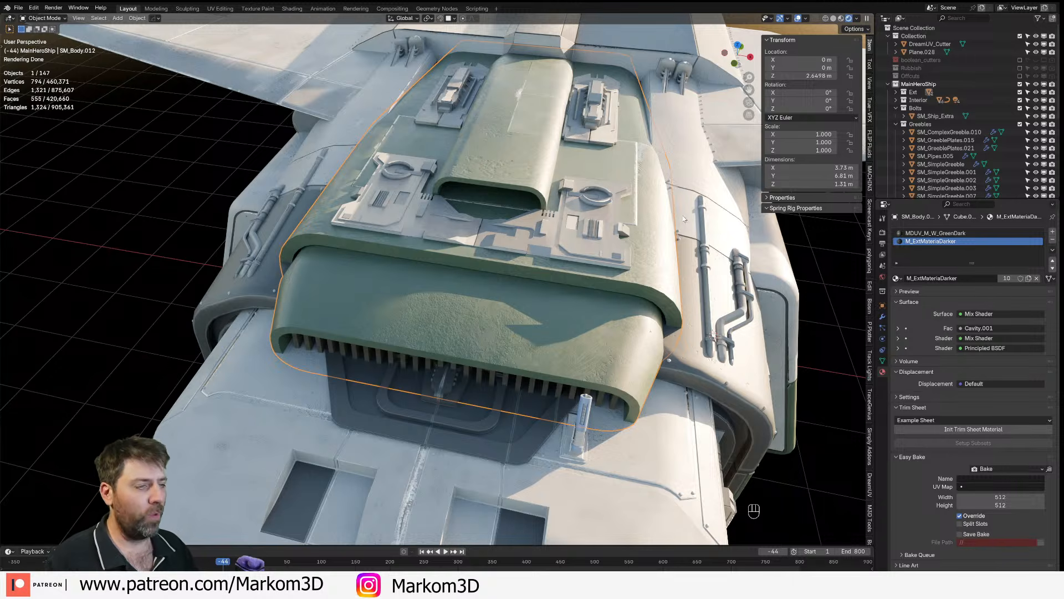
middle_click_drag(421, 111, 457, 157)
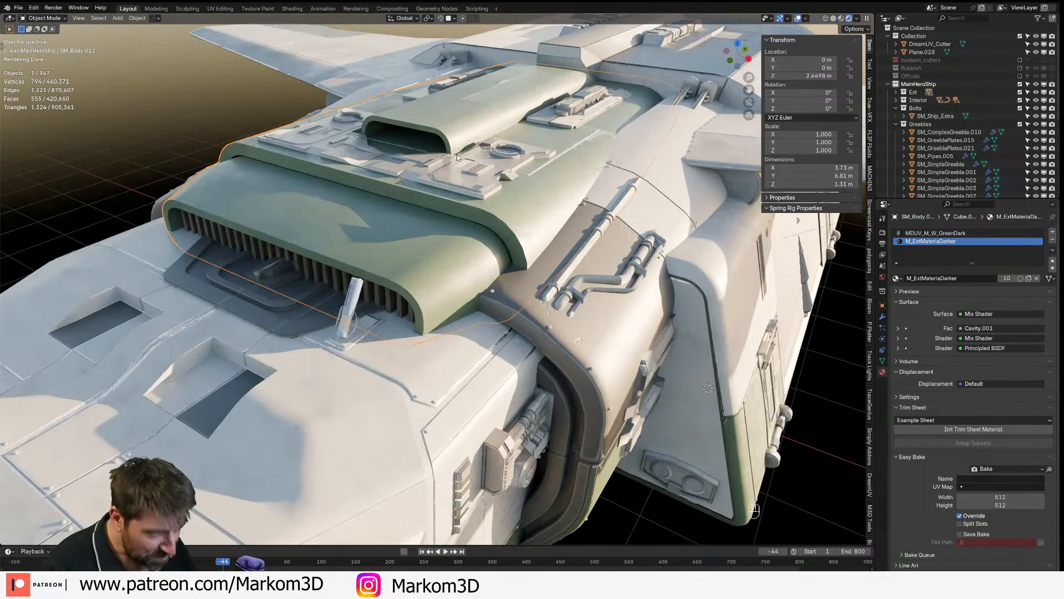
left_click(833, 19)
key("ctrl+s")
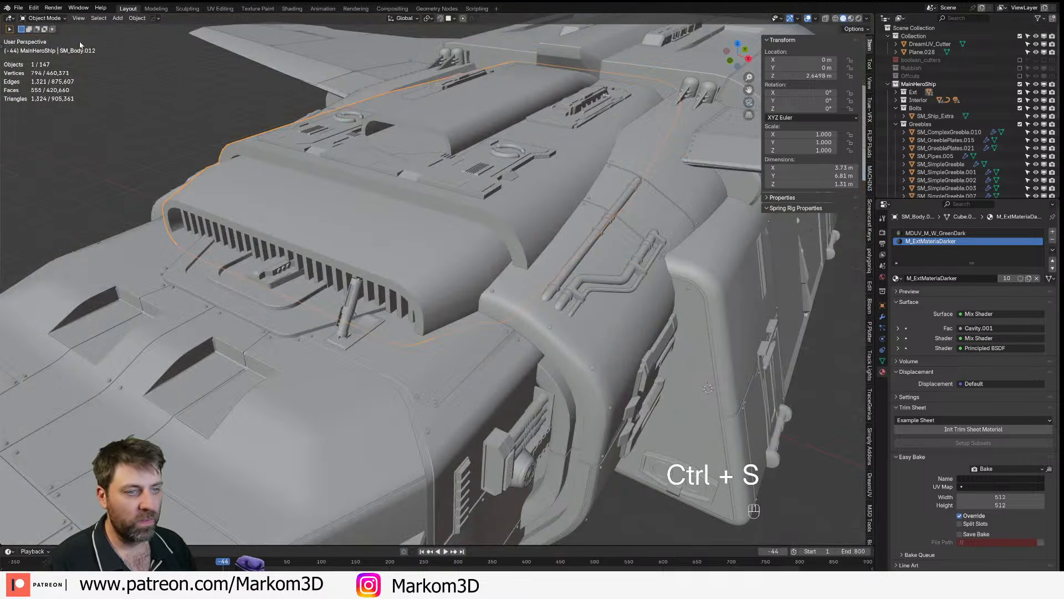
- Open the CapitalShip scene and switch its viewport to rendered shading
left_click(20, 8)
mouse_move(44, 32)
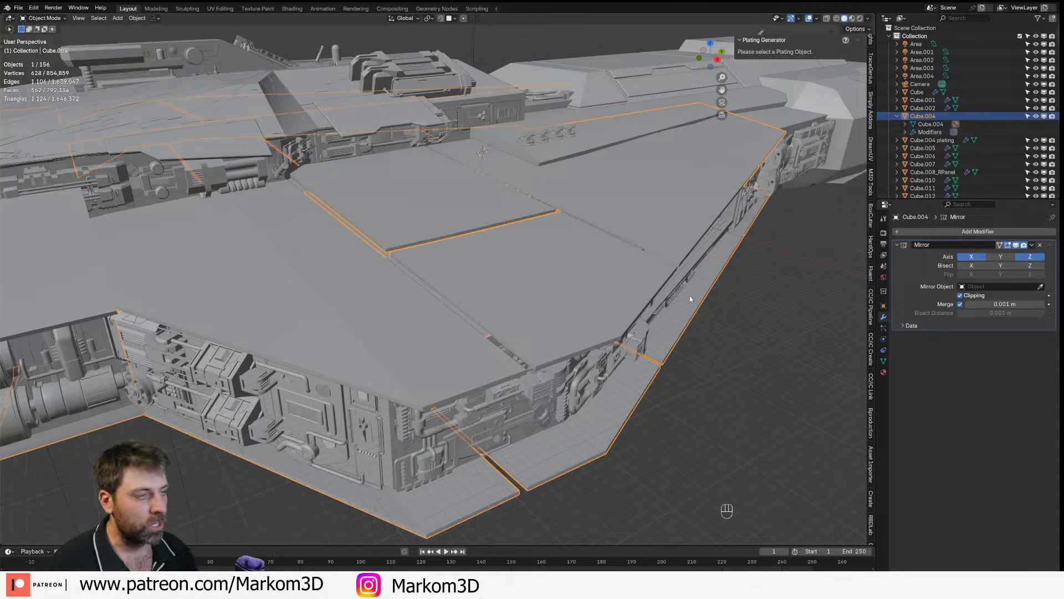
left_click(860, 19)
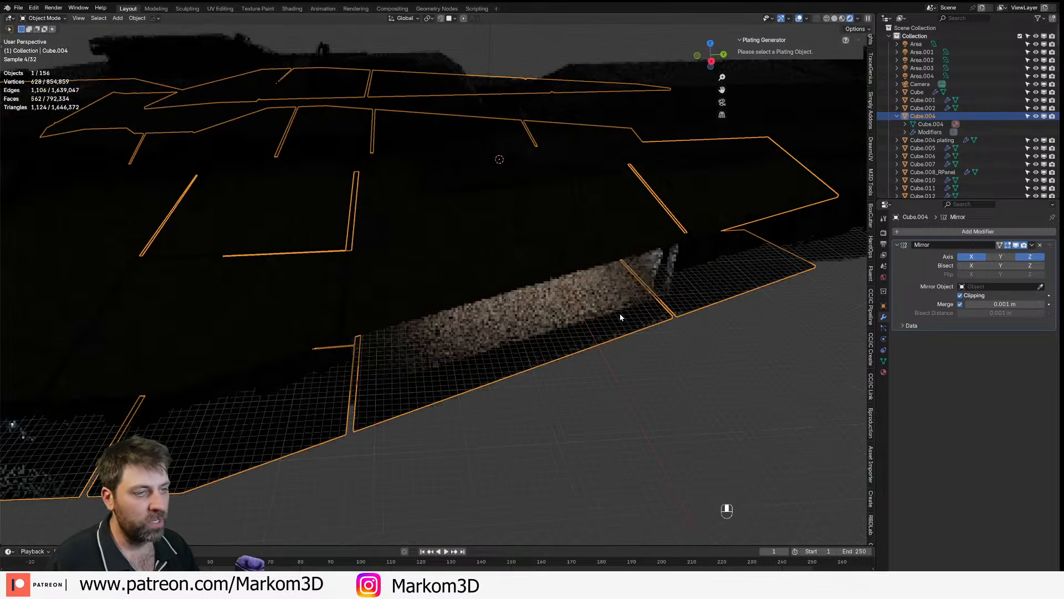
- Enable nodes for the world background and set its color to a Nishita Sky Texture with the sun disc on
left_click(883, 277)
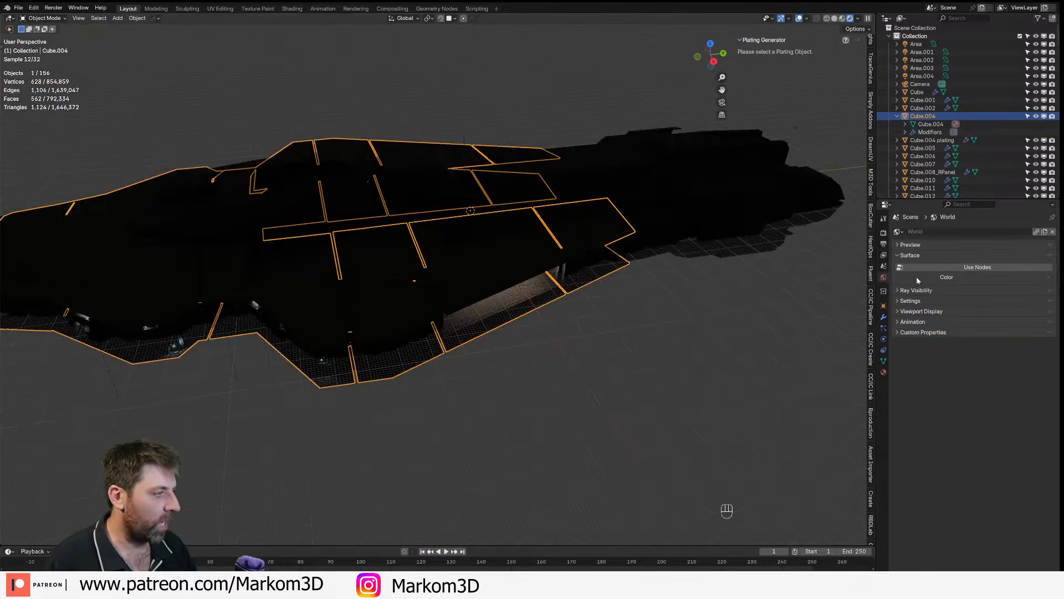
left_click(961, 281)
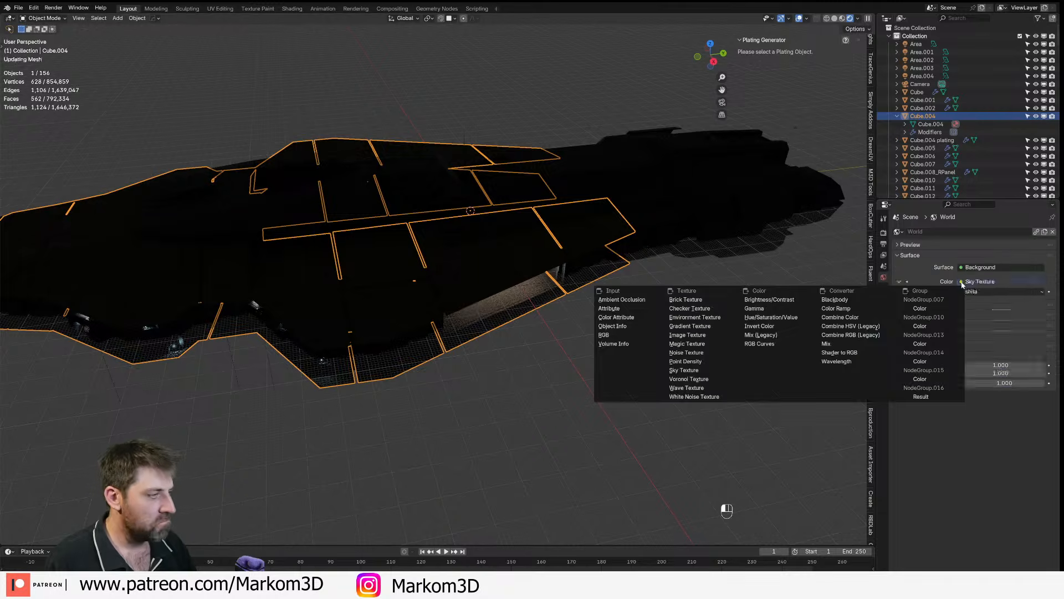
left_click(748, 394)
- Examine the capital ship's sunlit hull plating and panel gaps up close and from farther away
middle_click_drag(414, 334, 444, 337)
scroll(444, 337, "up", 5)
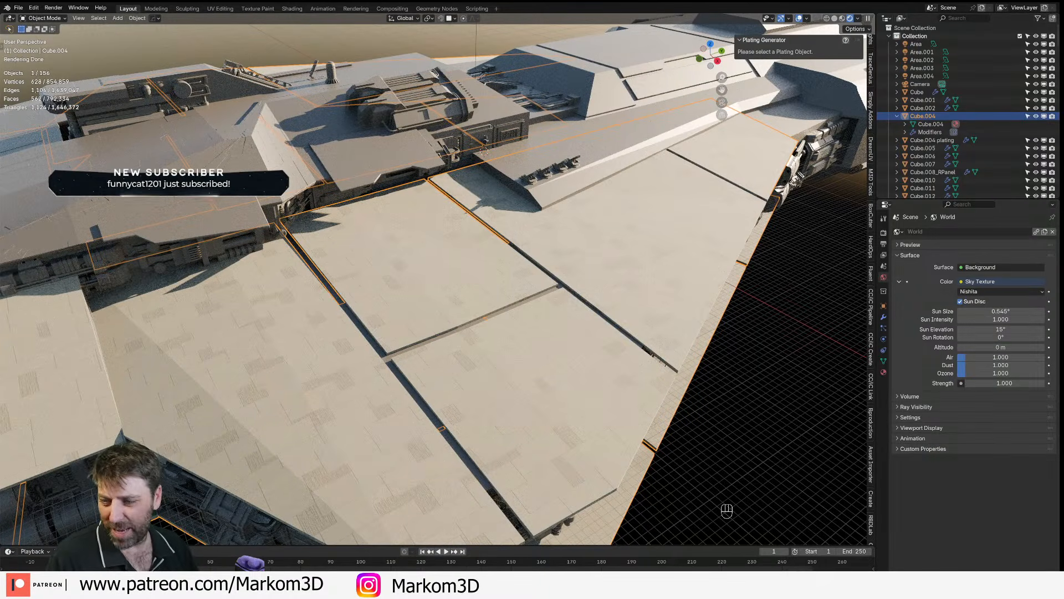
middle_click_drag(410, 281, 380, 350)
middle_click_drag(304, 300, 400, 243)
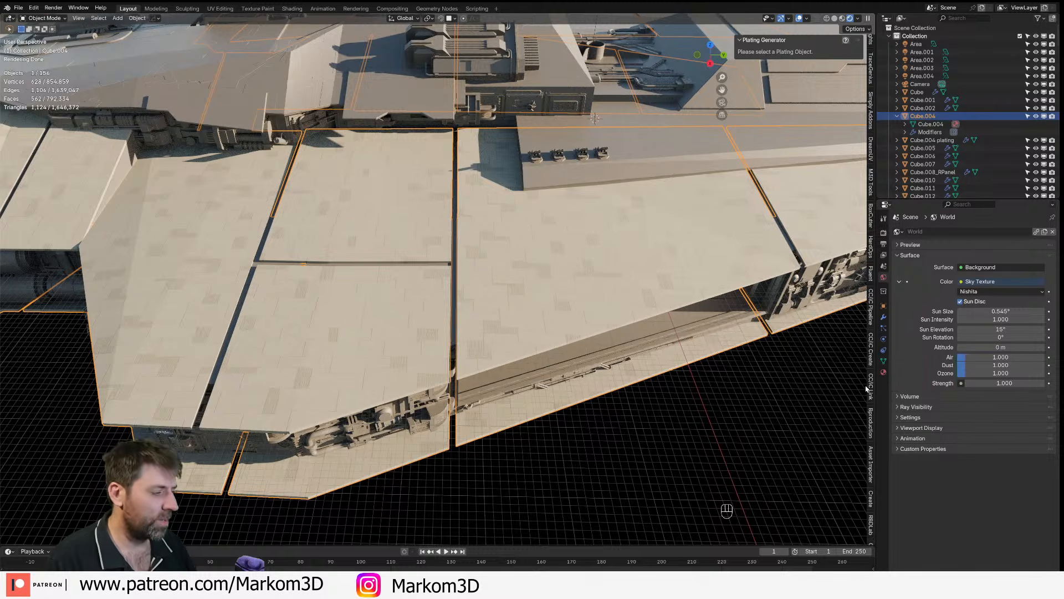
scroll(867, 389, "down", 9)
scroll(761, 387, "up", 7)
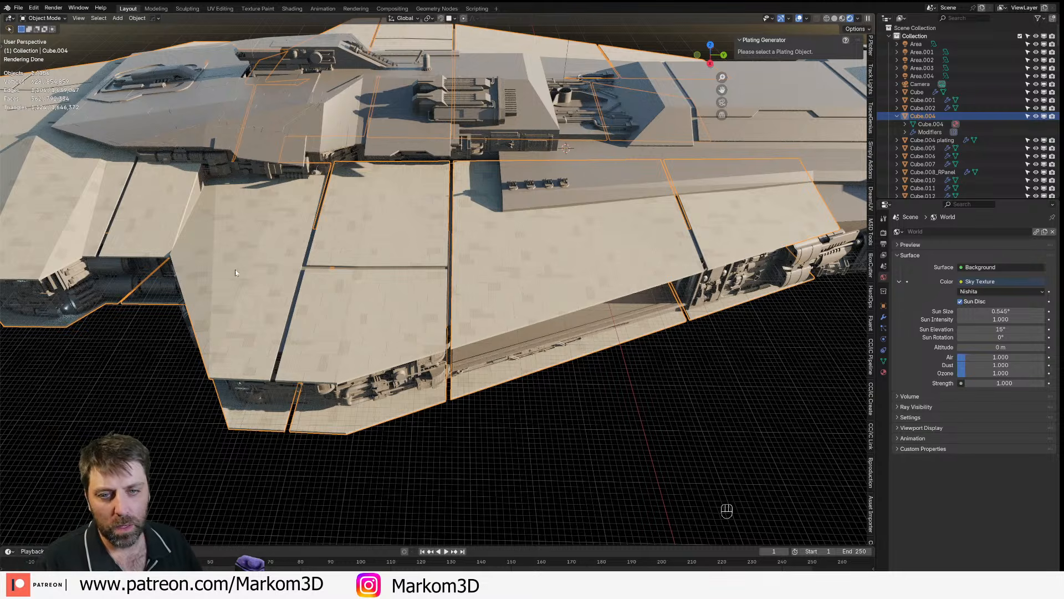
scroll(415, 334, "up", 4)
- Show the modifiers of the selected lower hull plates (Cube.004) and examine their faces in Edit Mode
left_click(883, 317)
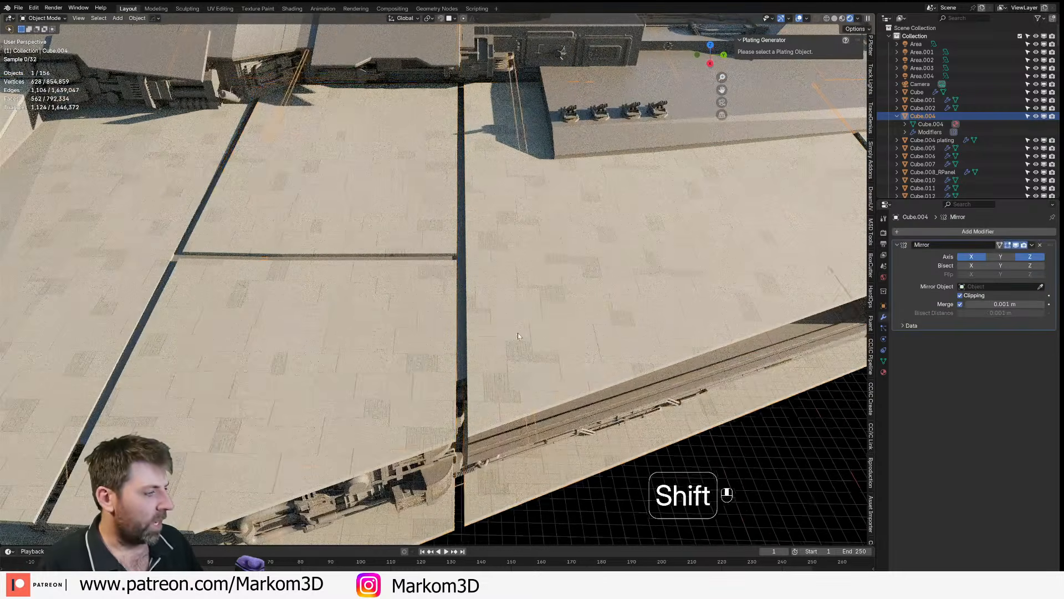
middle_click_drag(501, 350, 654, 187, "shift")
key("Tab")
key("3")
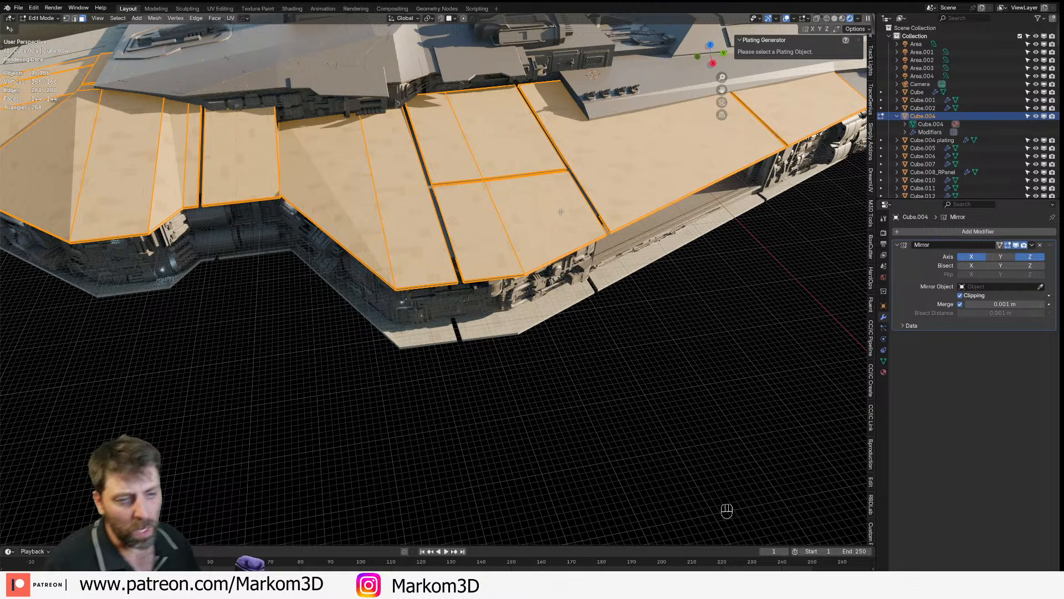
middle_click_drag(727, 510, 726, 509)
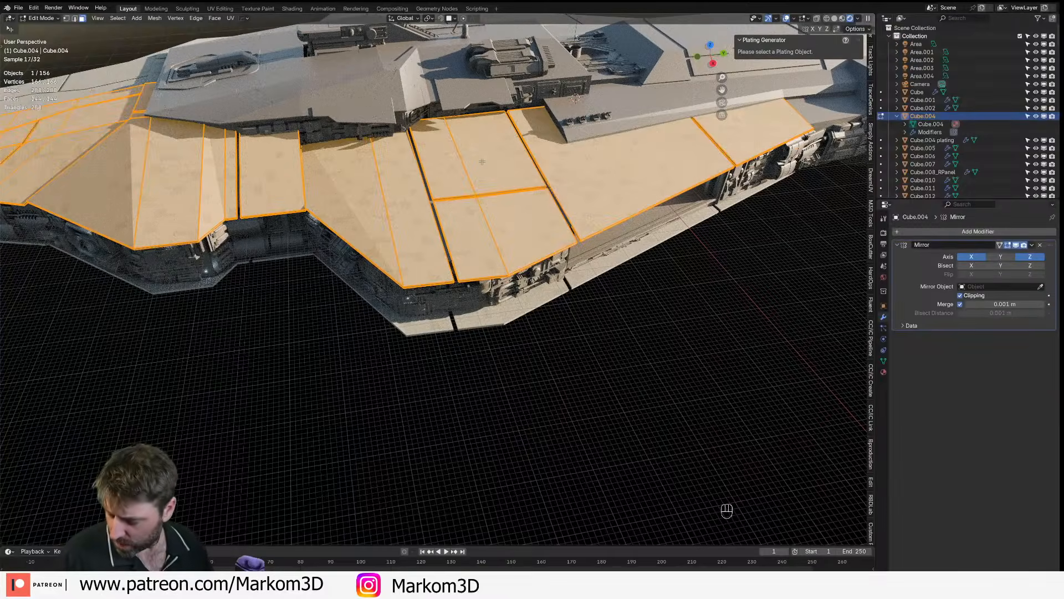
middle_click_drag(482, 161, 509, 164)
middle_click_drag(509, 164, 442, 111, "shift")
scroll(442, 110, "up", 3)
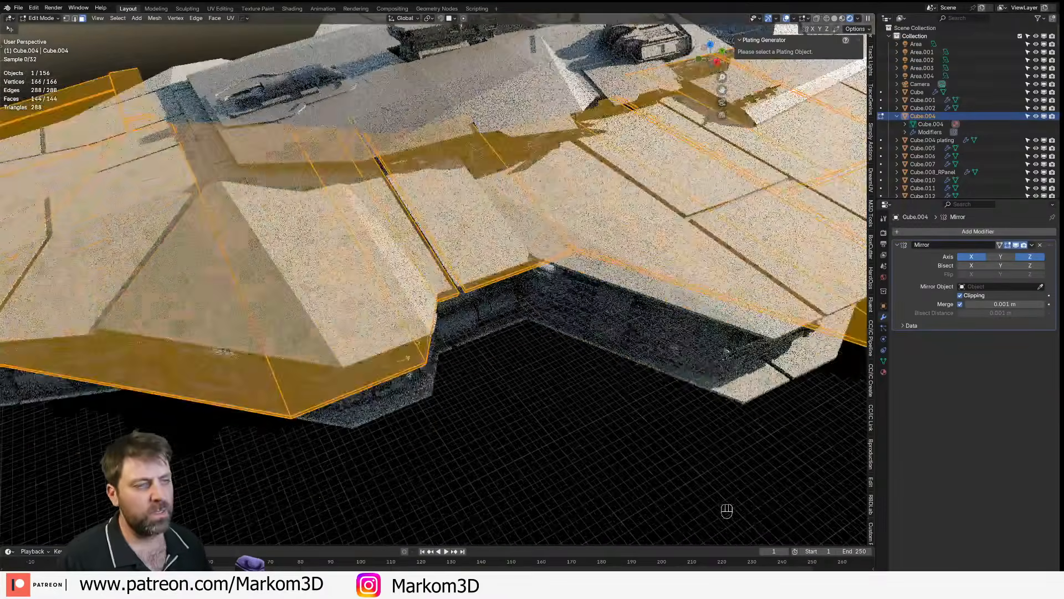
key("Tab")
- Select the upper hull plate (Cube.007), frame it and examine its generated panel lines from several angles
left_click(443, 78)
key("KP_Decimal")
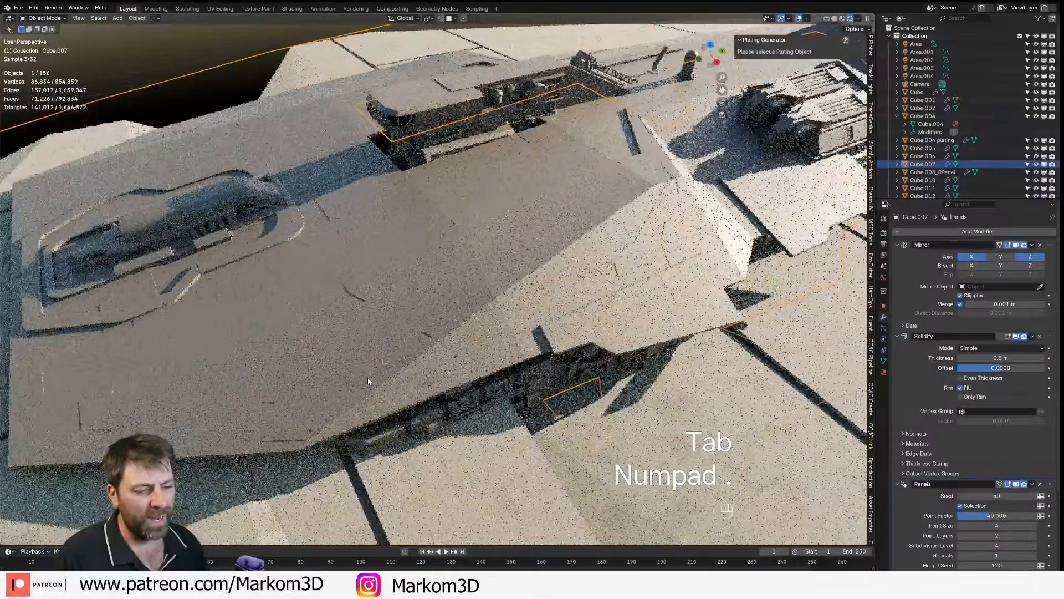
scroll(367, 377, "up", 2)
middle_click_drag(388, 361, 431, 350)
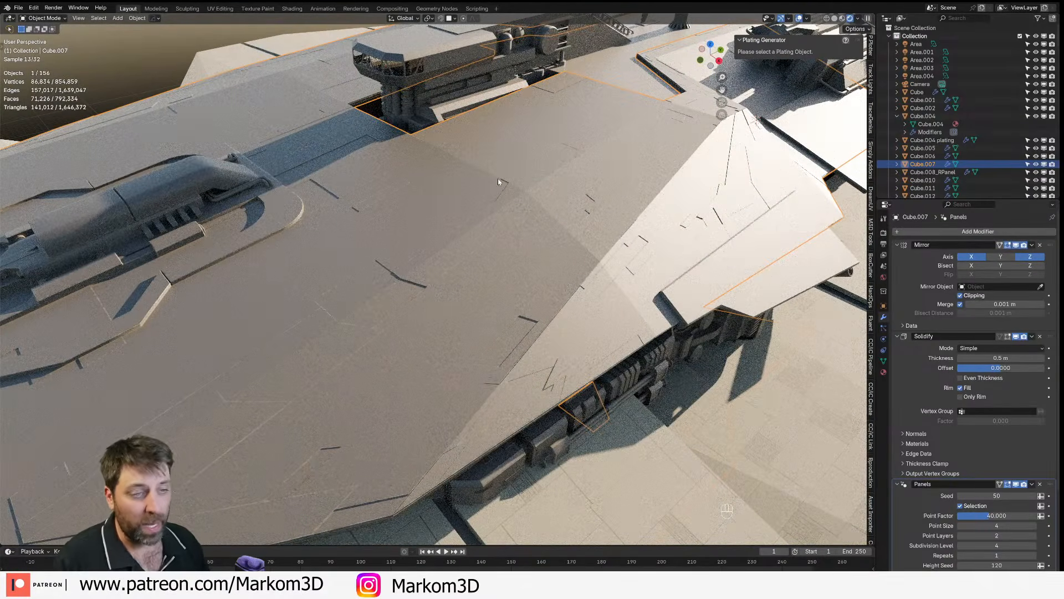
middle_click_drag(501, 176, 370, 253)
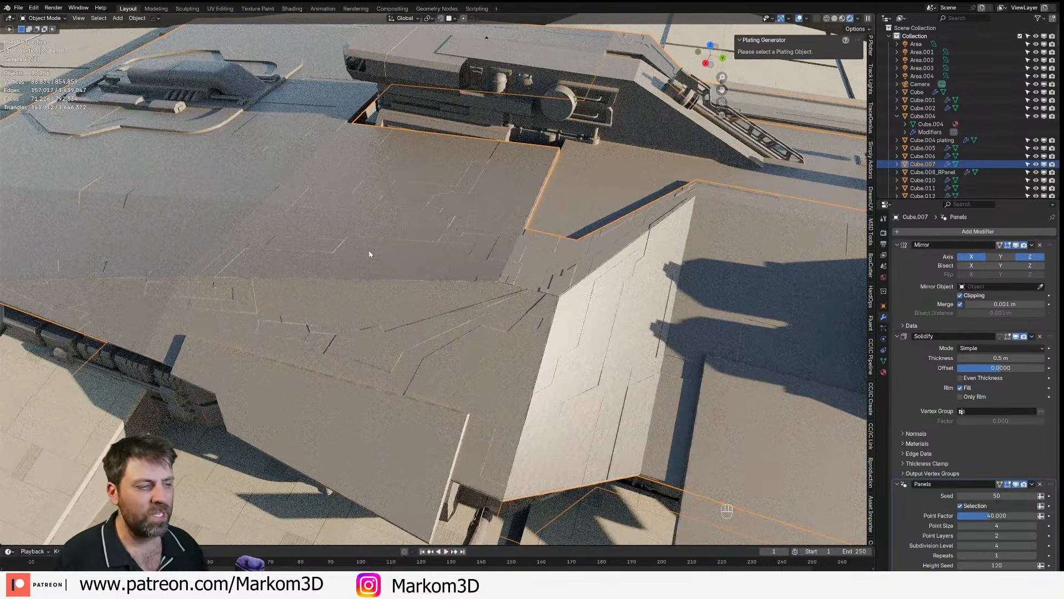
middle_click_drag(373, 264, 358, 257)
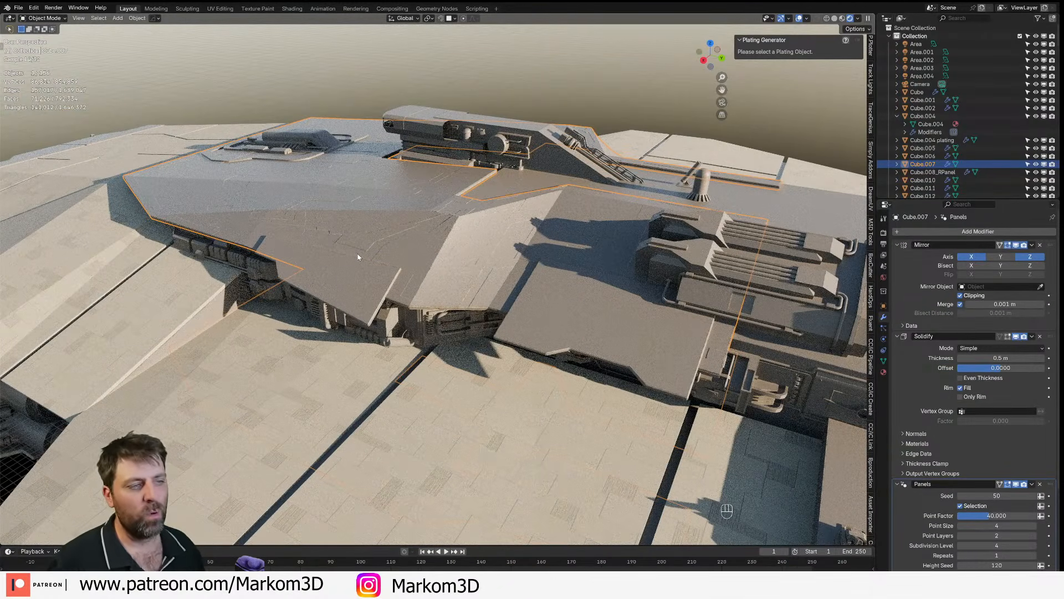
middle_click_drag(358, 257, 414, 259, "shift")
scroll(415, 259, "up", 2)
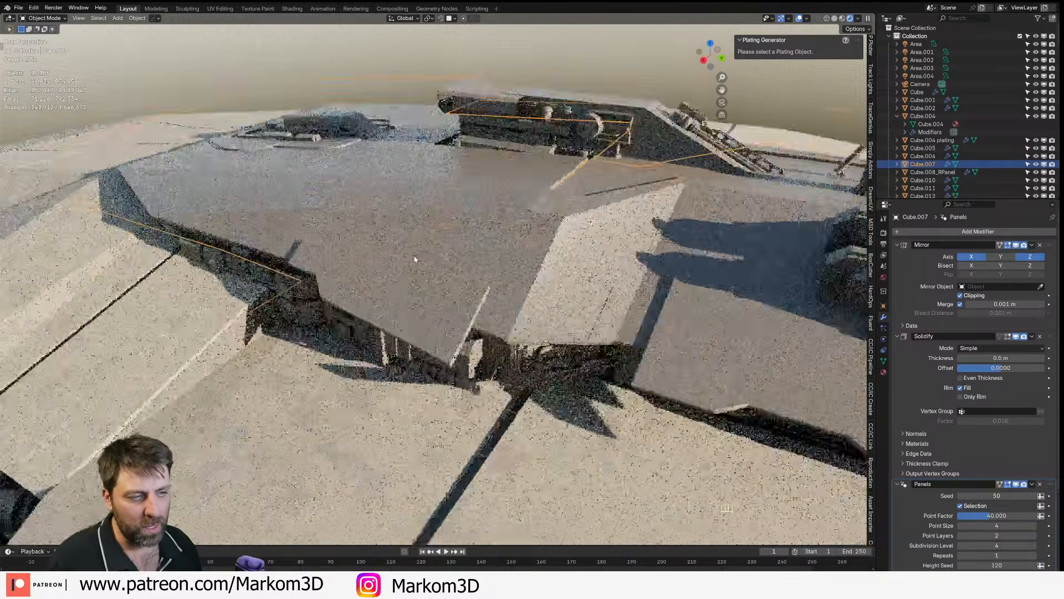
middle_click_drag(529, 259, 607, 256)
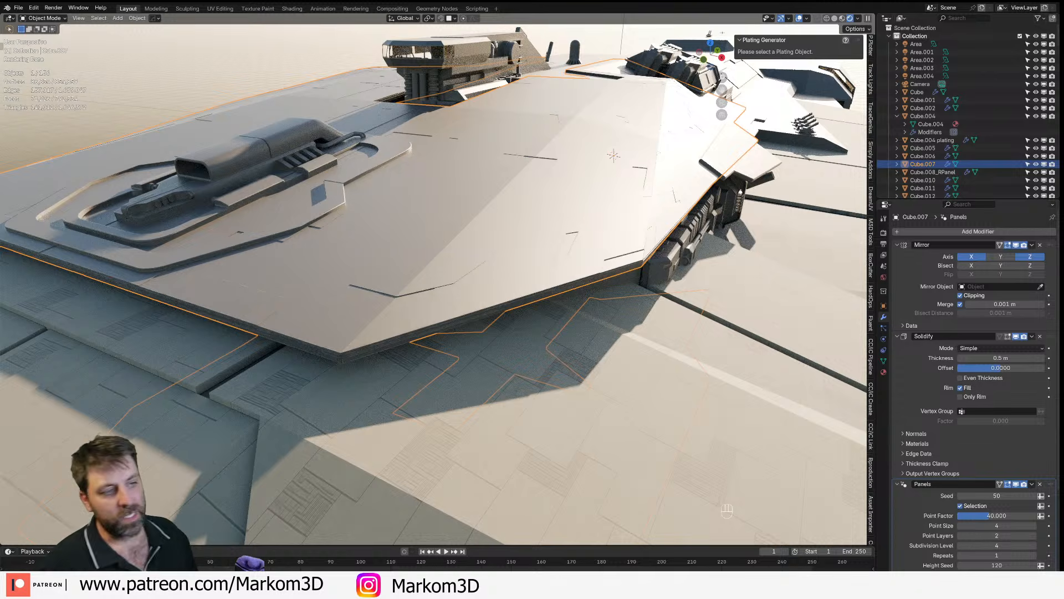
- Switch to the Epic Games Launcher, look through the Unreal projects and pick ContentExamples56
key("alt+Tab")
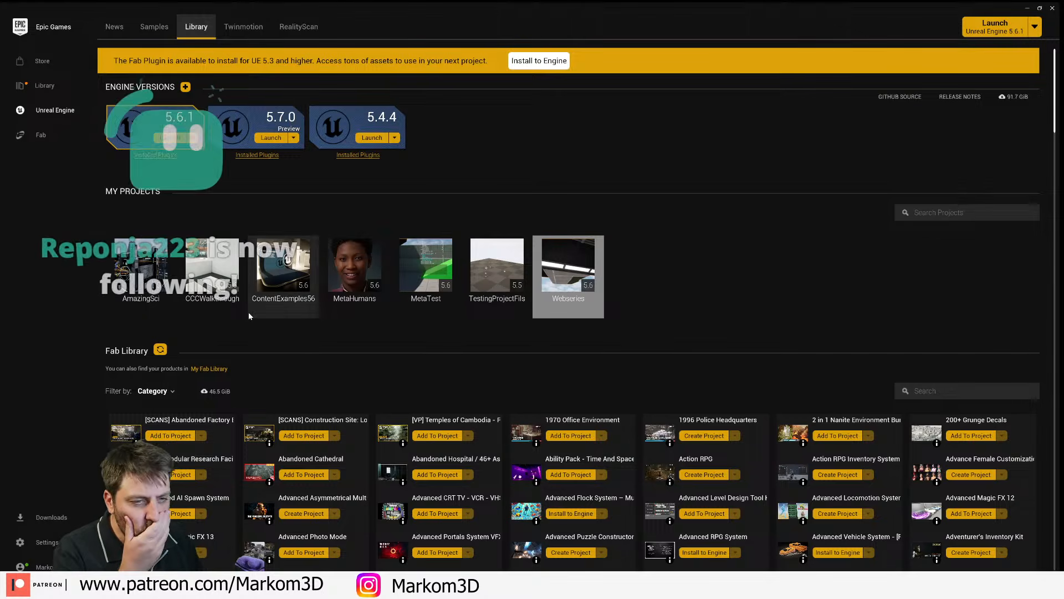
left_click(450, 273)
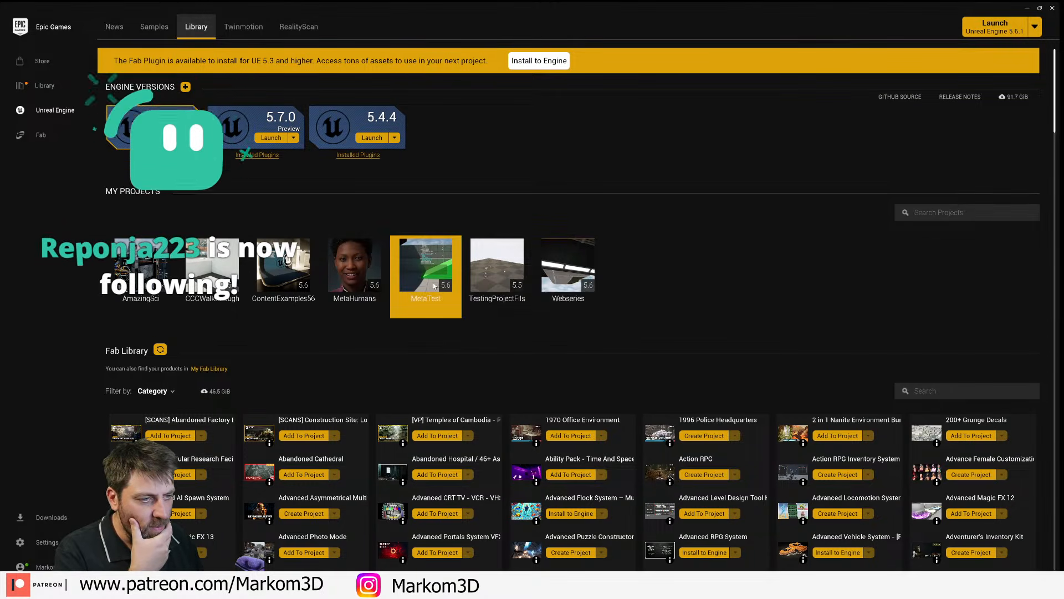
left_click(355, 280)
left_click(568, 266)
left_click(511, 279)
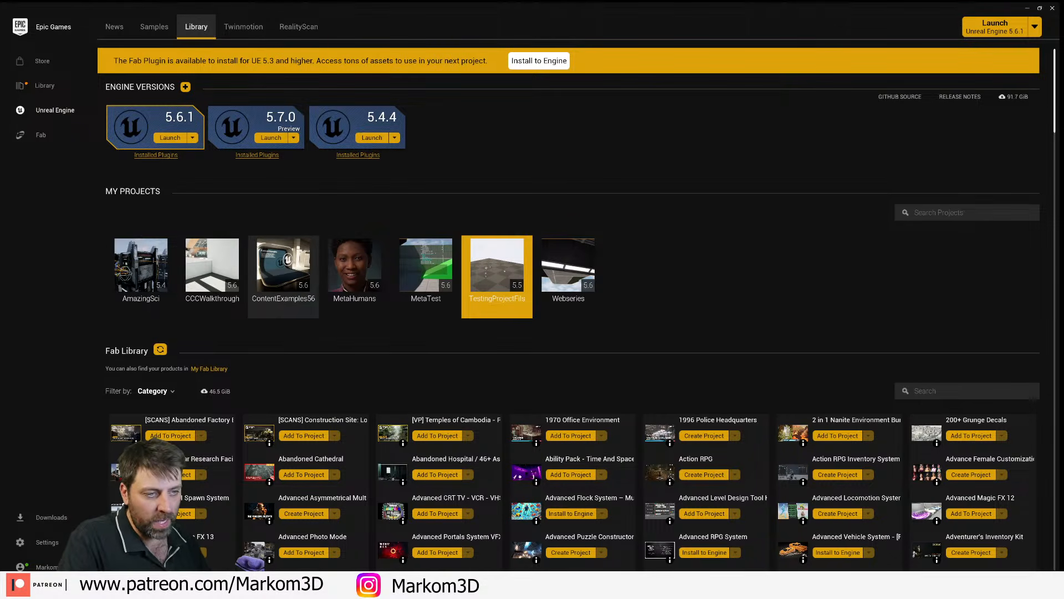
left_click(427, 279)
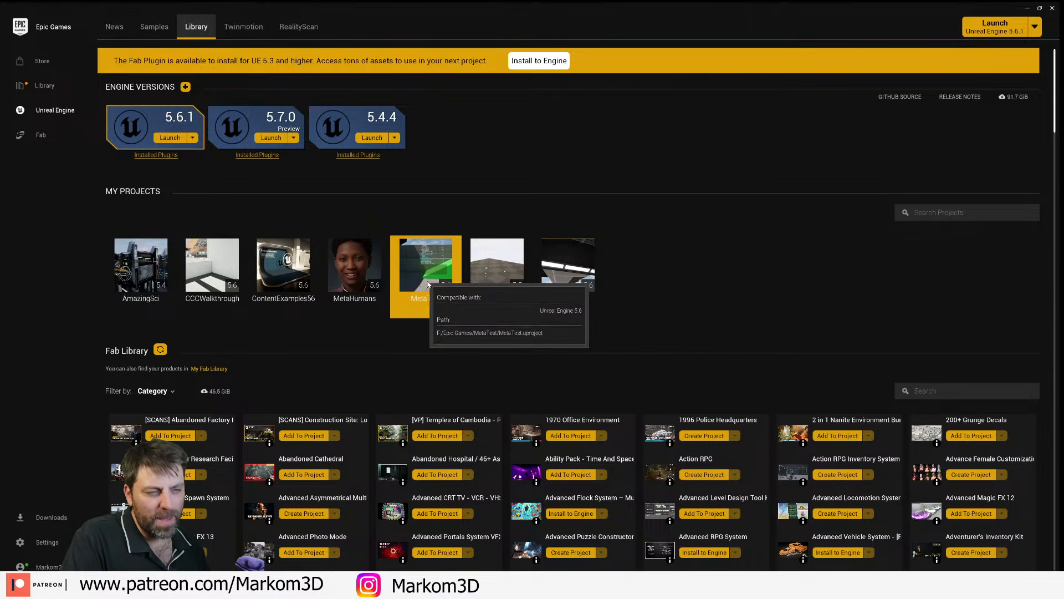
left_click(286, 271)
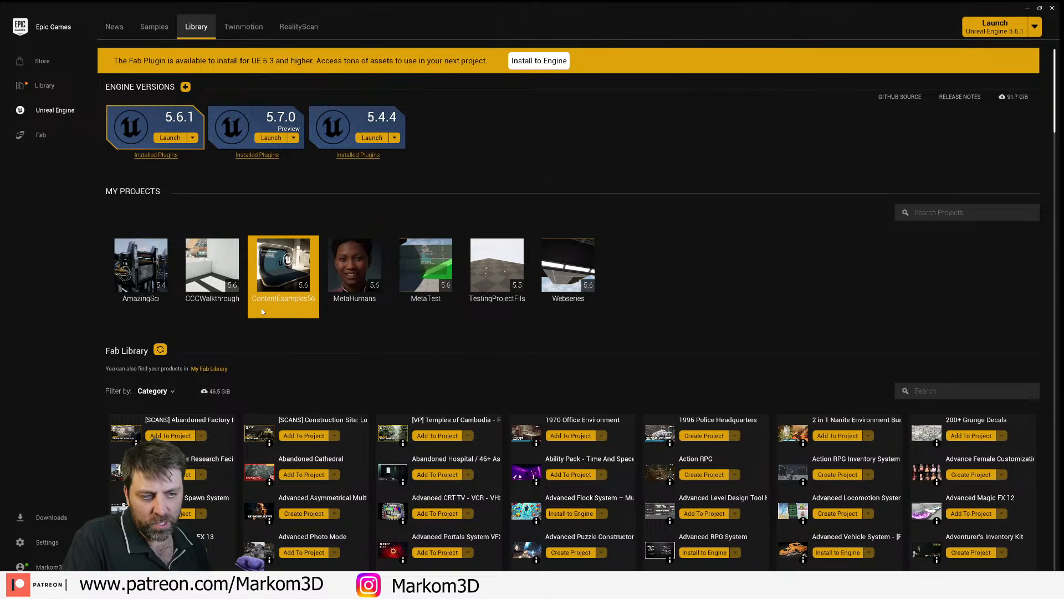
double_click(287, 286)
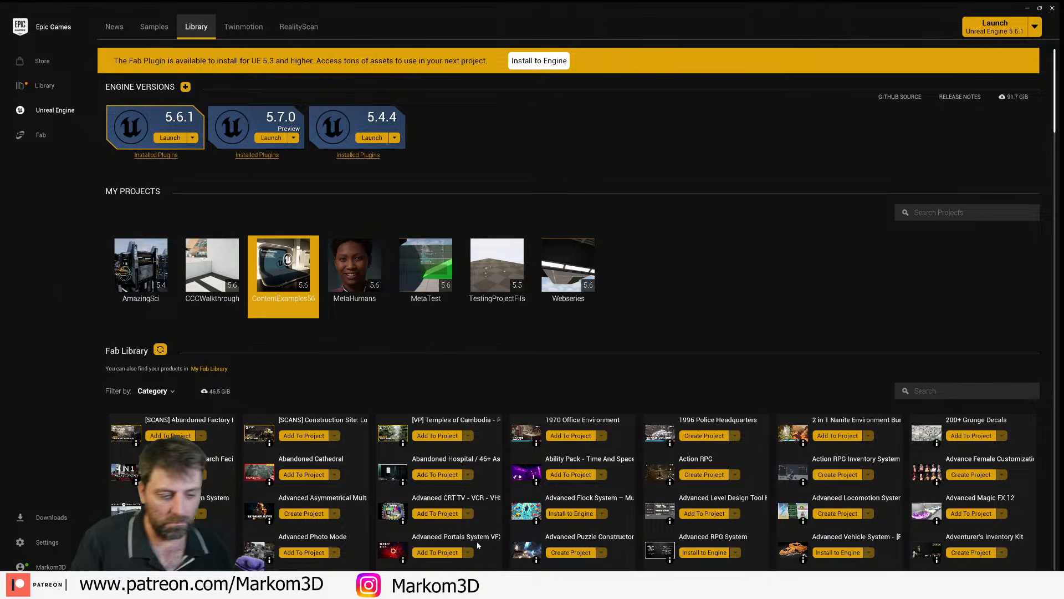
- Return to the capital ship in Blender and add a new camera to the scene
mouse_move(214, 585)
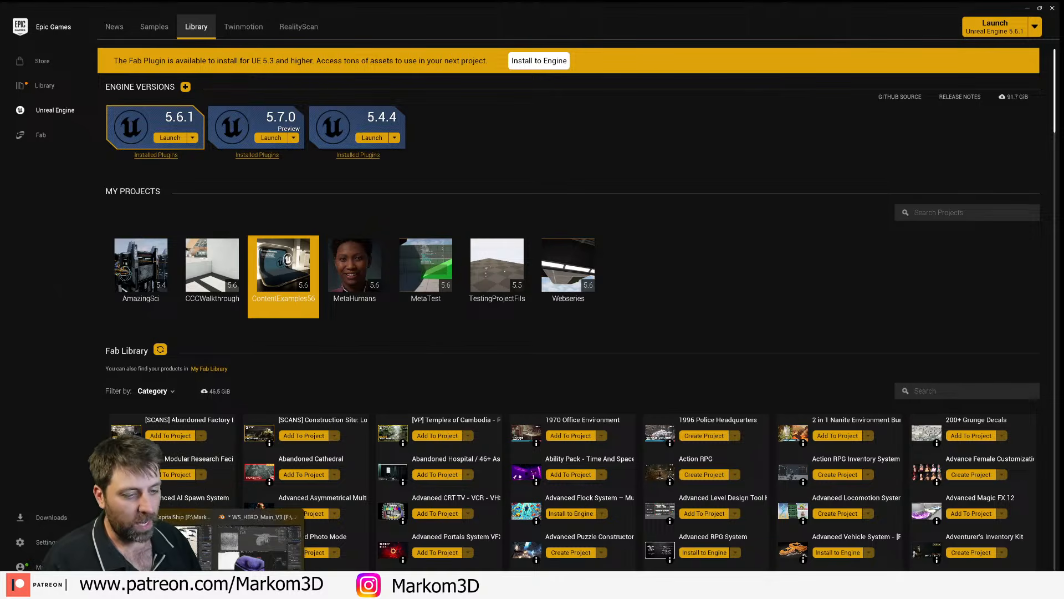
left_click(191, 543)
scroll(613, 284, "down", 7)
middle_click_drag(596, 302, 591, 294)
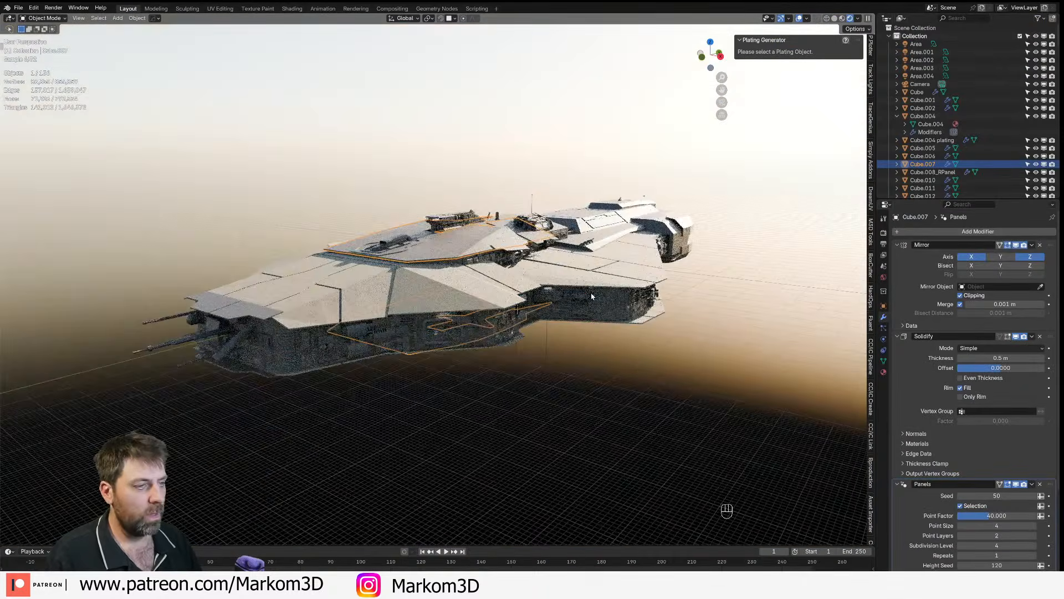
scroll(591, 308, "down", 2)
key("shift+a")
key("shift+a")
left_click(543, 492)
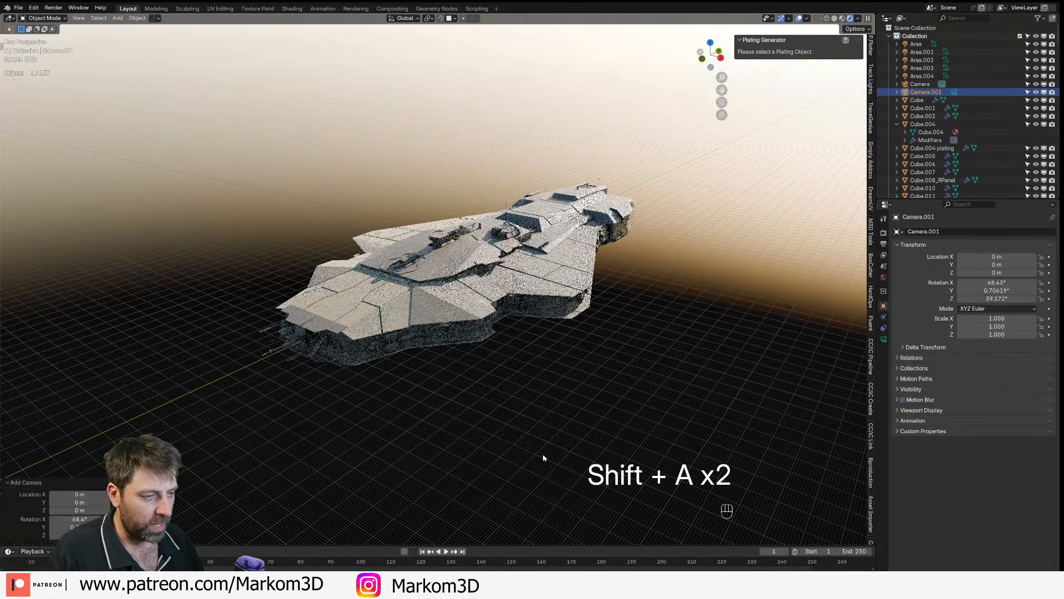
- Align the scene's original camera to the current view of the ship and select that camera
key("ctrl+alt+KP_0")
scroll(544, 458, "down", 5)
left_click(576, 403)
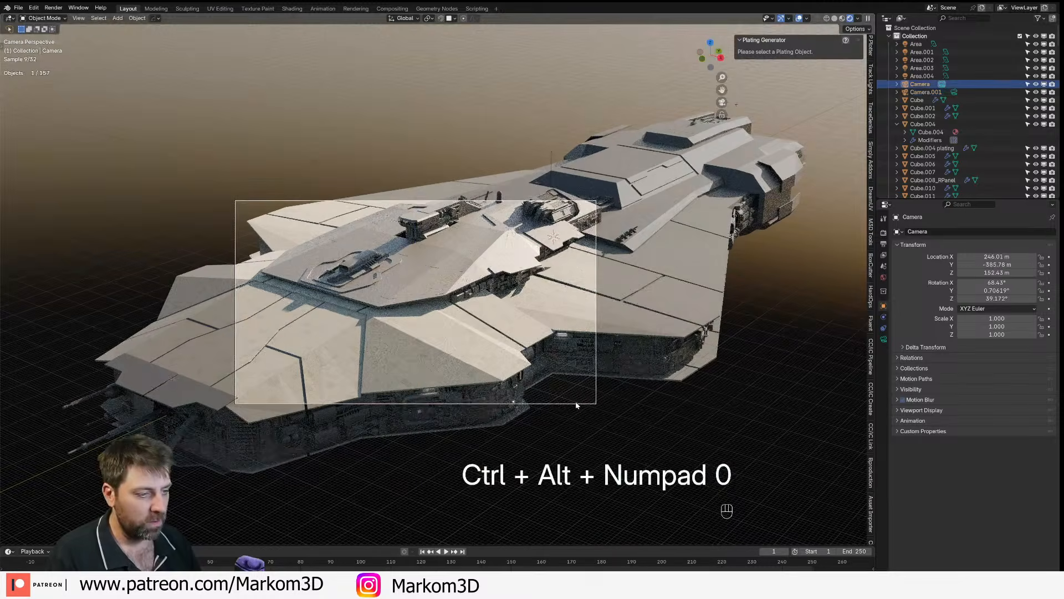
key("g")
key("z")
key("z")
key("z")
right_click(511, 396)
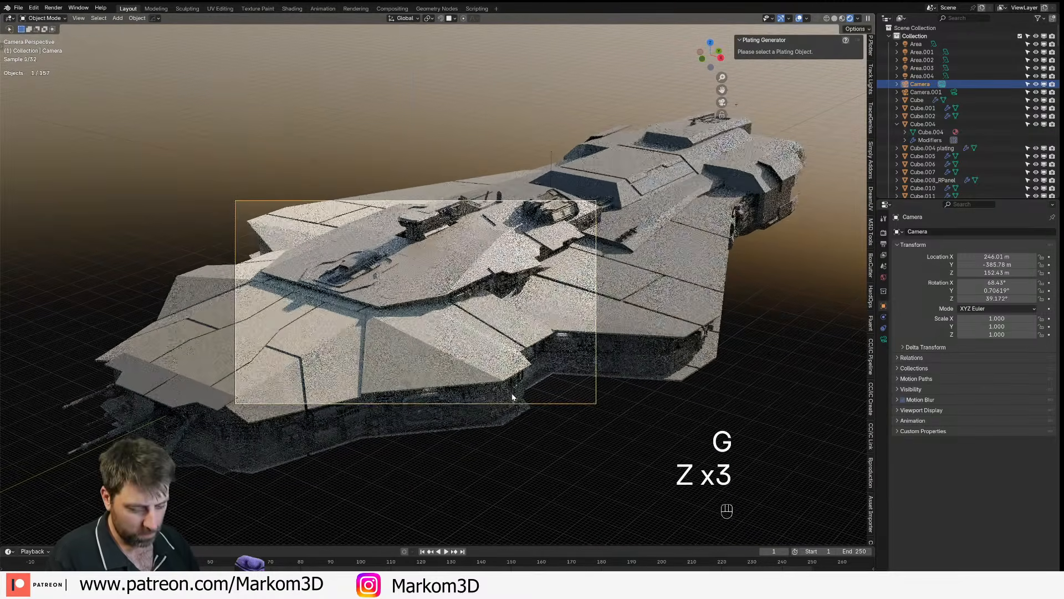
- Move the camera back about 486 m along its local Z axis to fit more of the ship in frame
key("g")
key("z")
key("z")
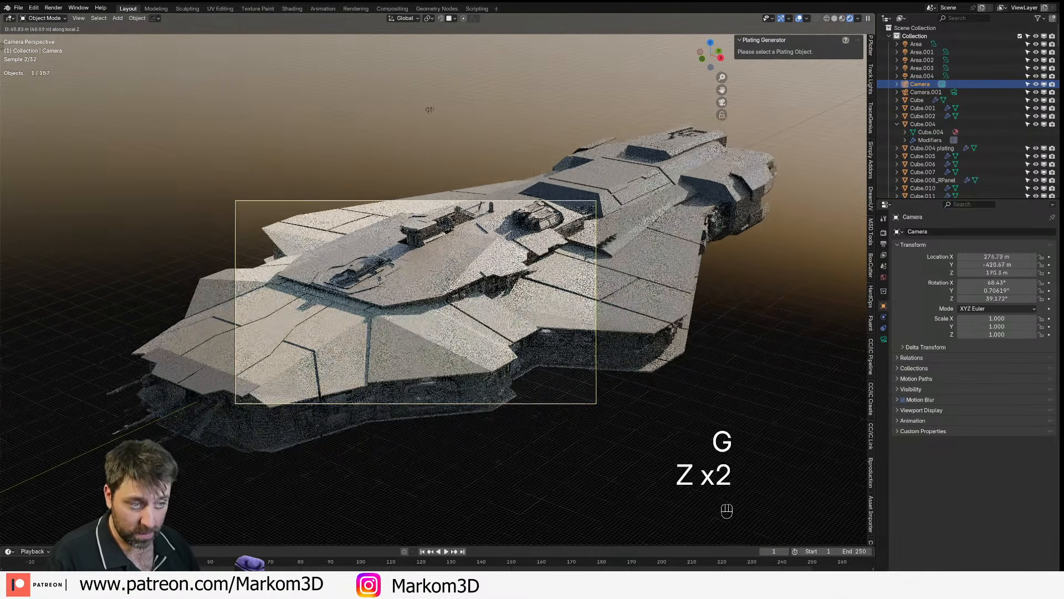
left_click(624, 128)
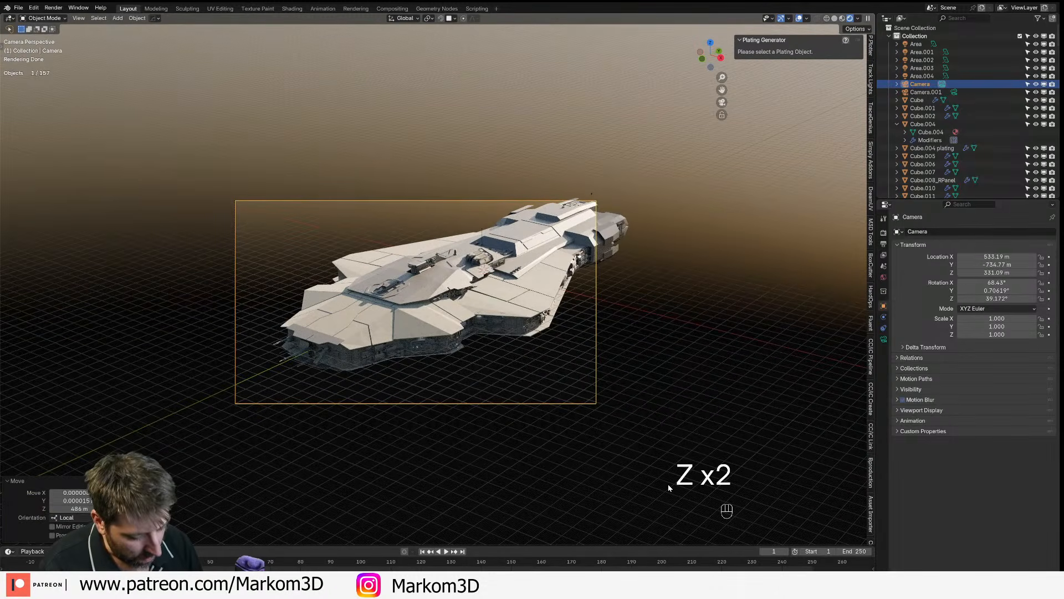
- Render the capital ship from the camera and look at the scene's output settings
key("F12")
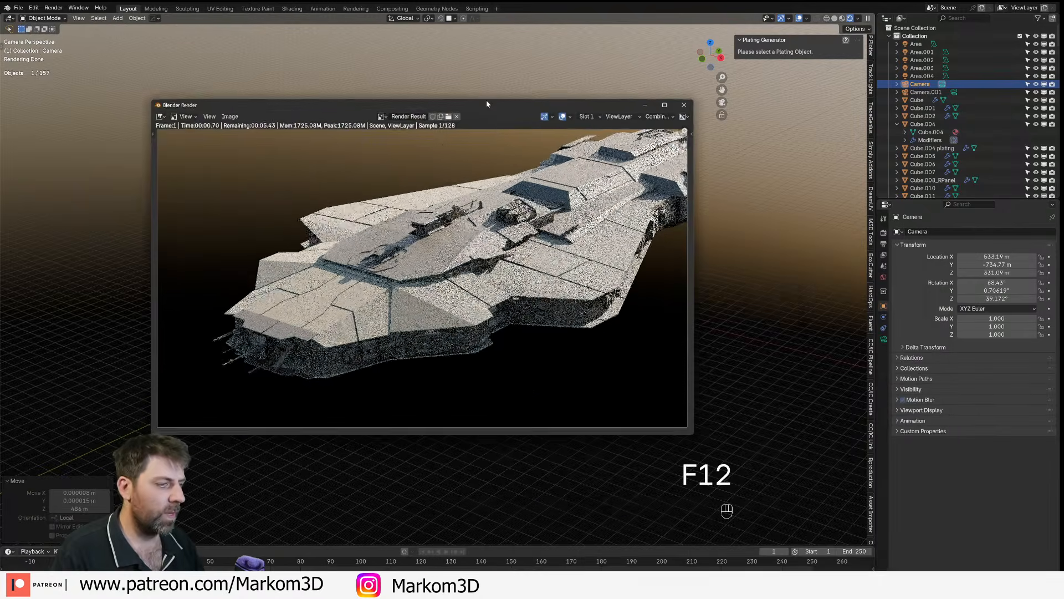
key("F12")
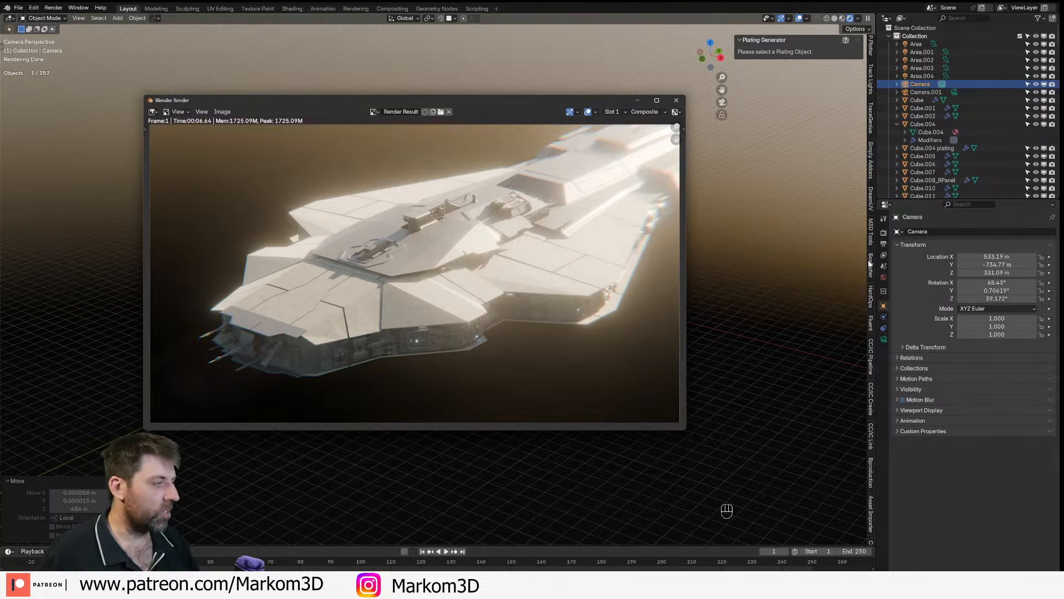
left_click(883, 233)
left_click(883, 244)
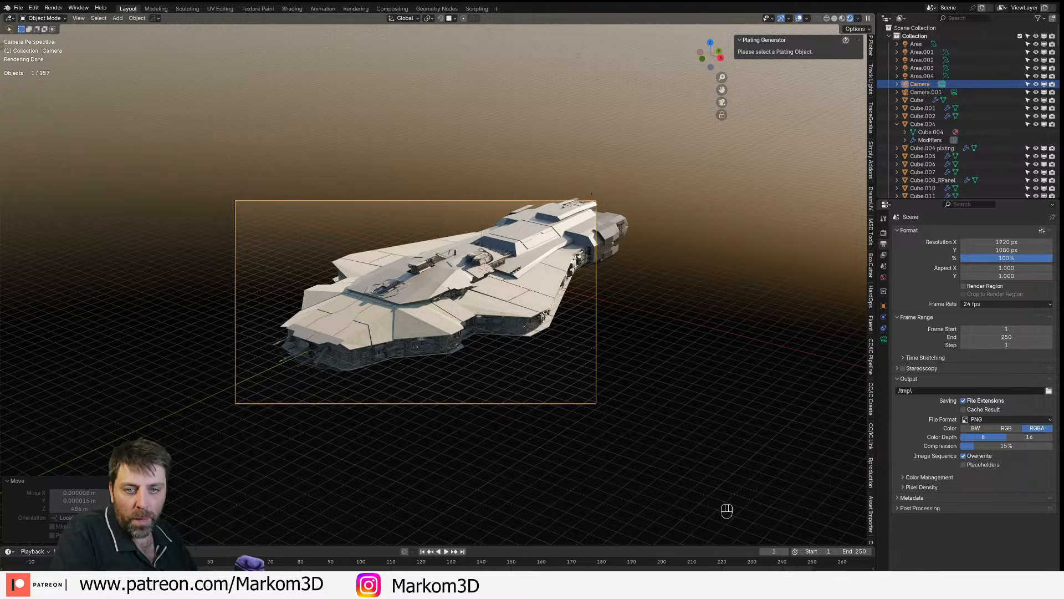
- Leave the camera view, select the ship's front hull section and frame it for a closer look
middle_click_drag(495, 268, 478, 282)
scroll(475, 287, "up", 3)
left_click(473, 298)
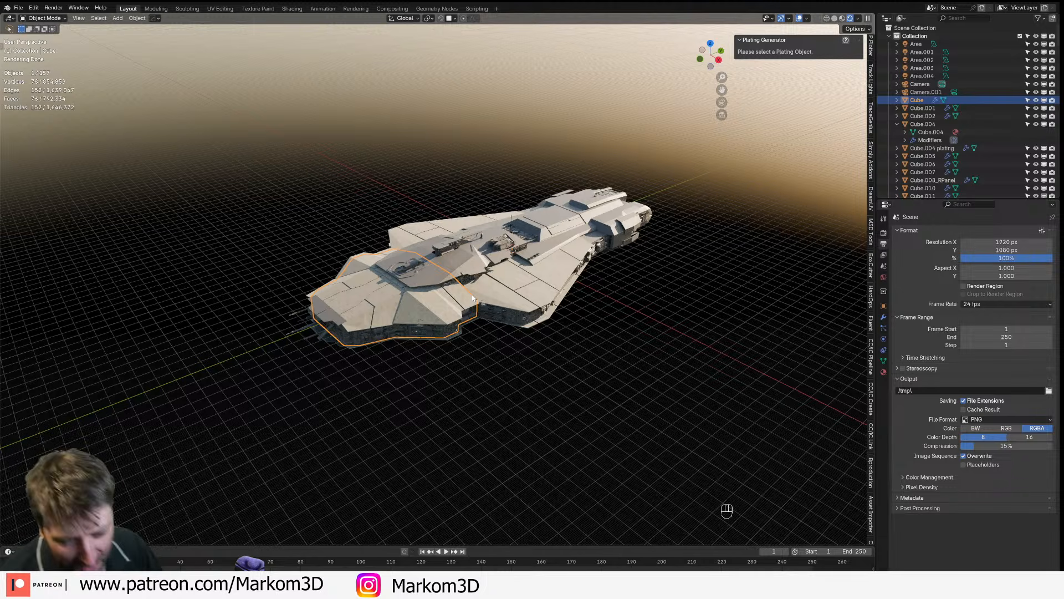
key("KP_Decimal")
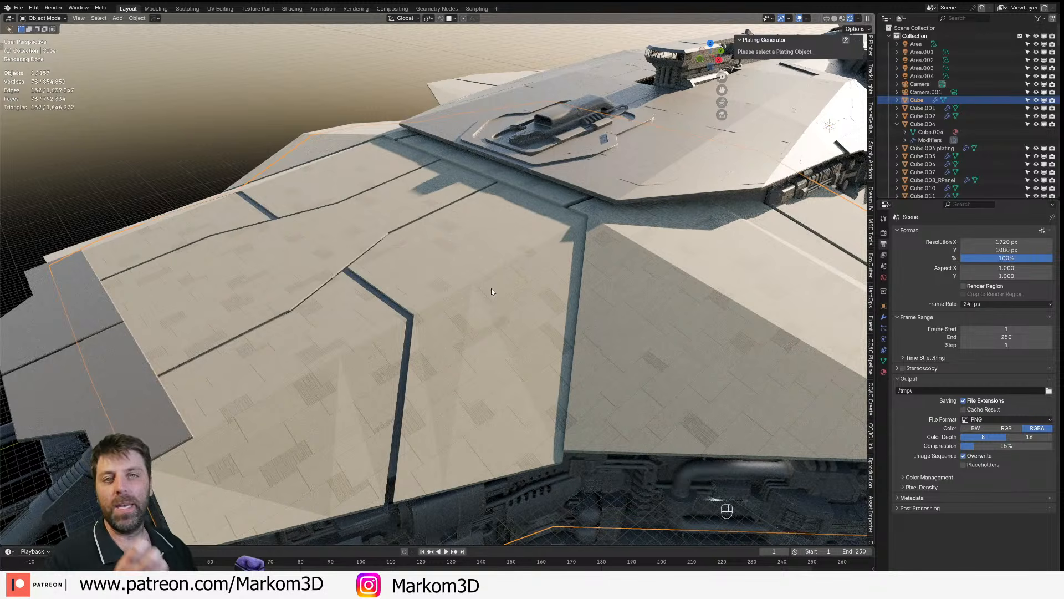
- Open the main hull plating mesh (Cube.004) for face-level editing with the front corner in view
middle_click_drag(674, 302, 590, 296)
key("Tab")
key("Tab")
left_click(369, 344)
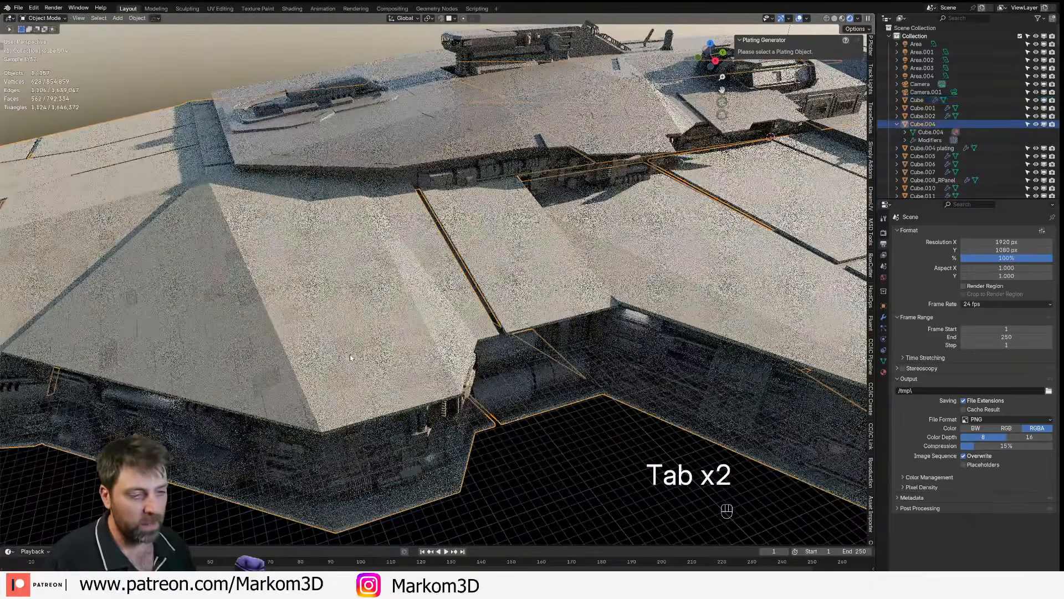
key("Tab")
key("3")
middle_click_drag(368, 344, 221, 289)
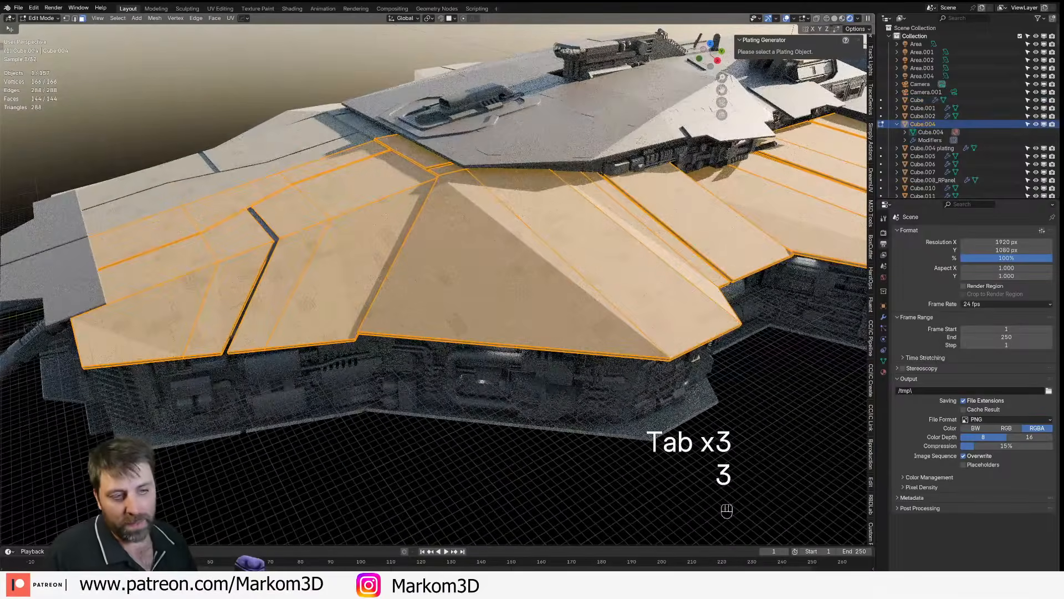
- Select the upper plating faces of the hull's nose section, from the front edge back to the raised deck
left_click(182, 277)
left_click(168, 259, "shift")
left_click(160, 231, "shift")
left_click(224, 207, "shift")
left_click(237, 235, "shift")
left_click(288, 211, "shift")
left_click(281, 272, "shift")
left_click(358, 184, "shift")
left_click(344, 159, "shift")
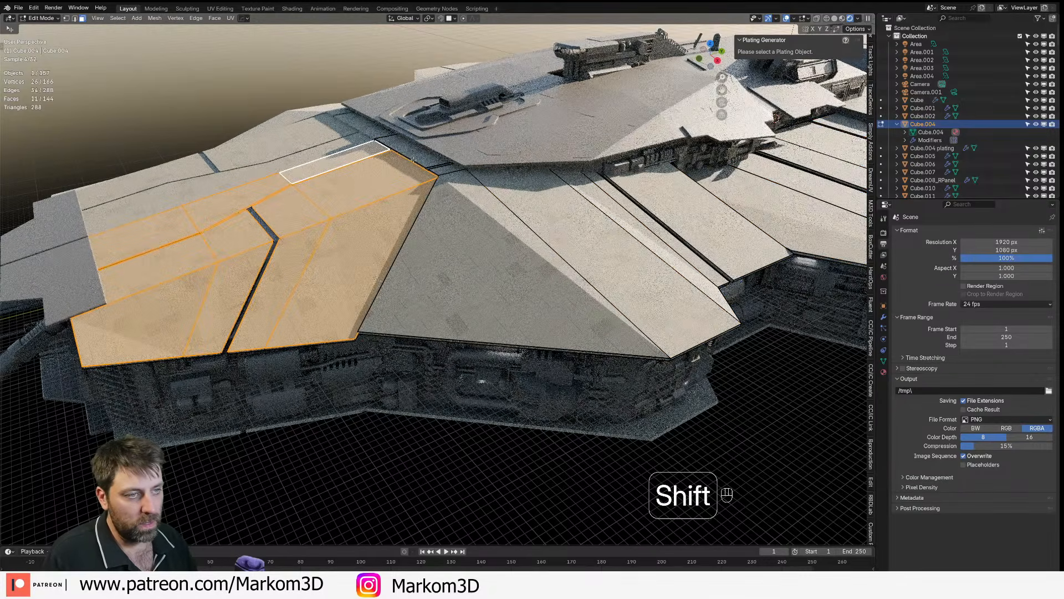
- Extend the face selection with the slanted plates that wrap around the hull's front corner
left_click(413, 151, "shift")
left_click(445, 169, "shift")
left_click(481, 239, "shift")
left_click(579, 246, "shift")
middle_click_drag(587, 258, 513, 241)
left_click(548, 299, "shift")
left_click(571, 302, "shift")
middle_click_drag(571, 302, 371, 252, "shift")
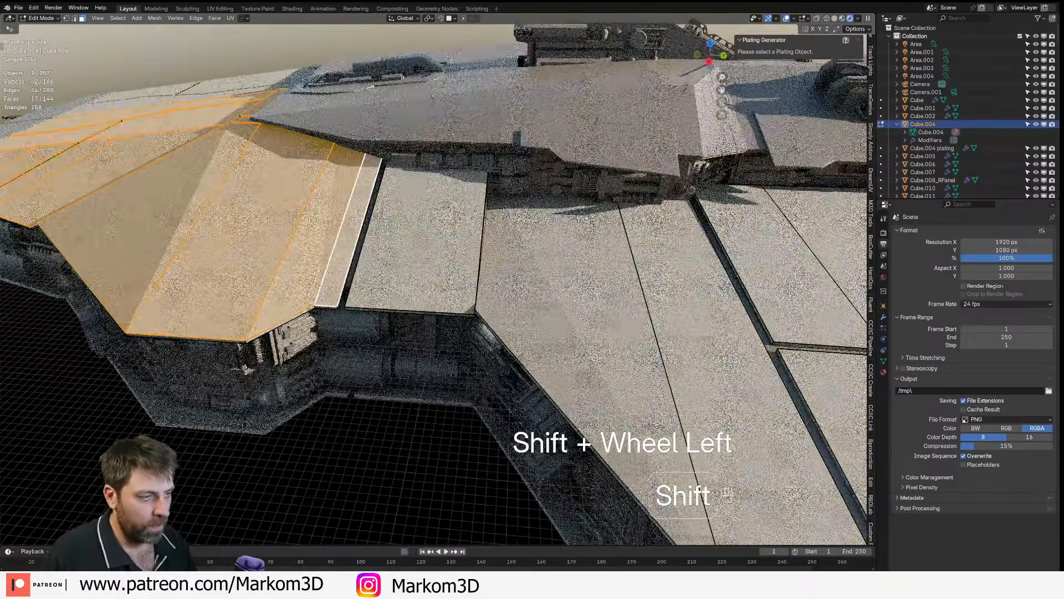
- Add the remaining upper side plates, from the notch back to the rear of the hull, to the face selection
left_click(429, 249, "shift")
left_click(546, 311, "shift")
middle_click_drag(548, 333, 484, 302, "shift")
left_click(588, 302, "shift")
left_click(712, 341, "shift")
left_click(679, 249, "shift")
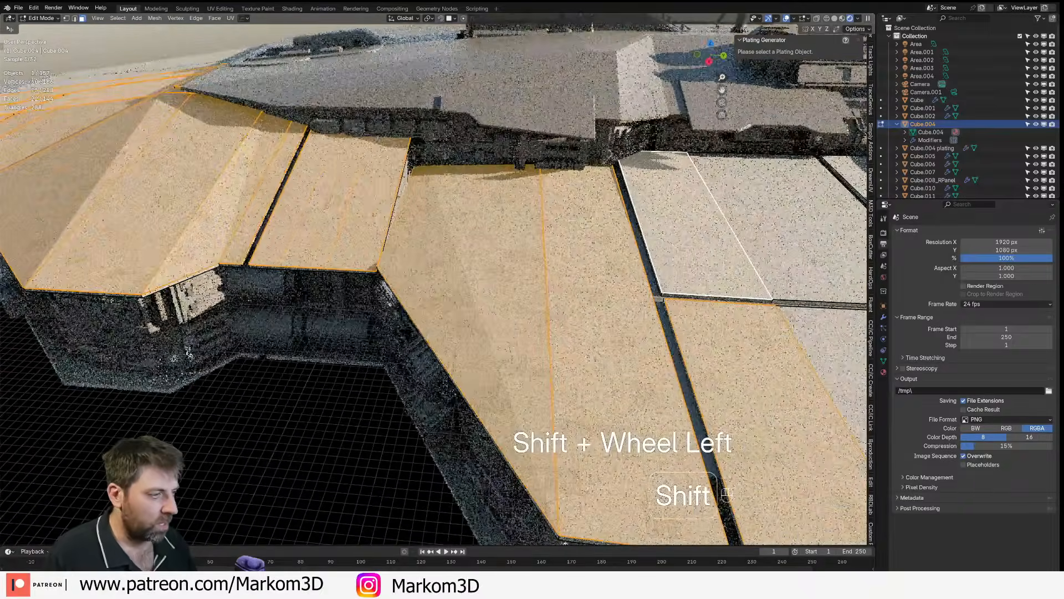
middle_click_drag(688, 249, 311, 238, "shift")
left_click(541, 263, "shift")
left_click(418, 236, "shift")
left_click(388, 338, "shift")
scroll(396, 338, "down", 5)
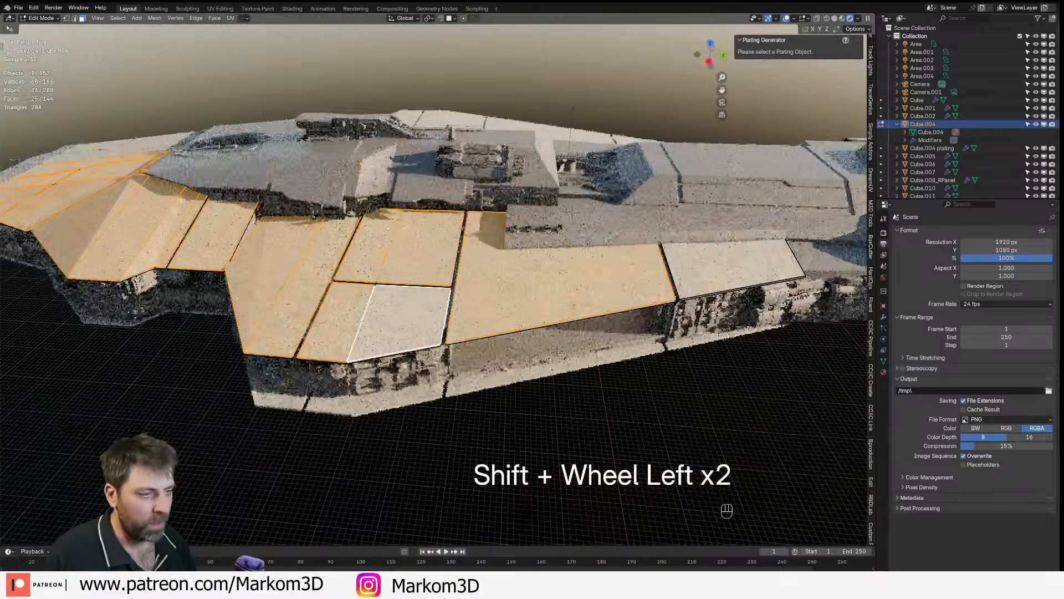
left_click(708, 281, "shift")
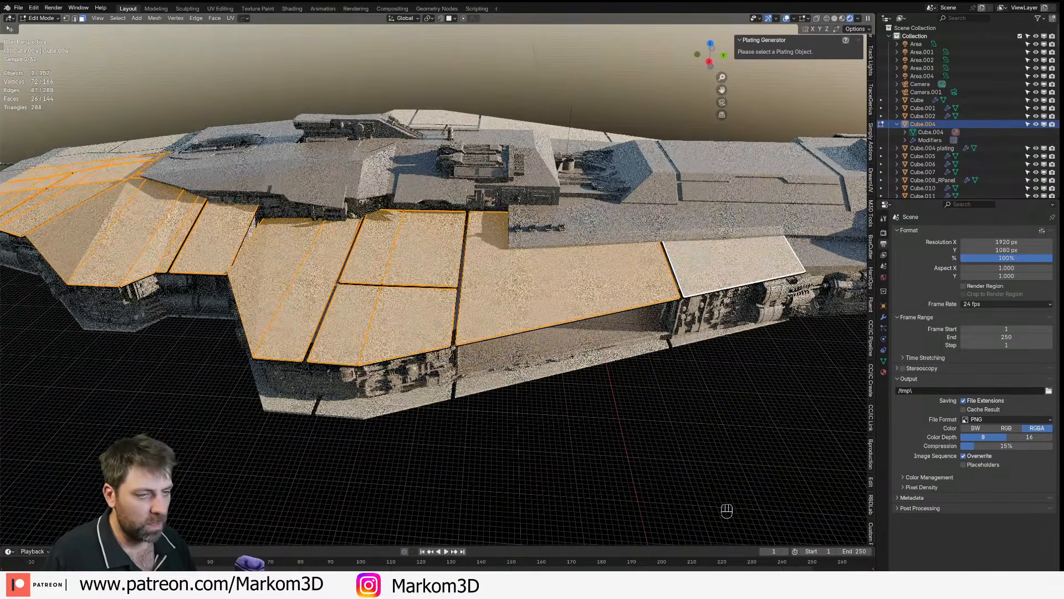
- Duplicate the selected plate faces in place and separate the copy into its own object
key("shift+d")
right_click(432, 298)
key("p")
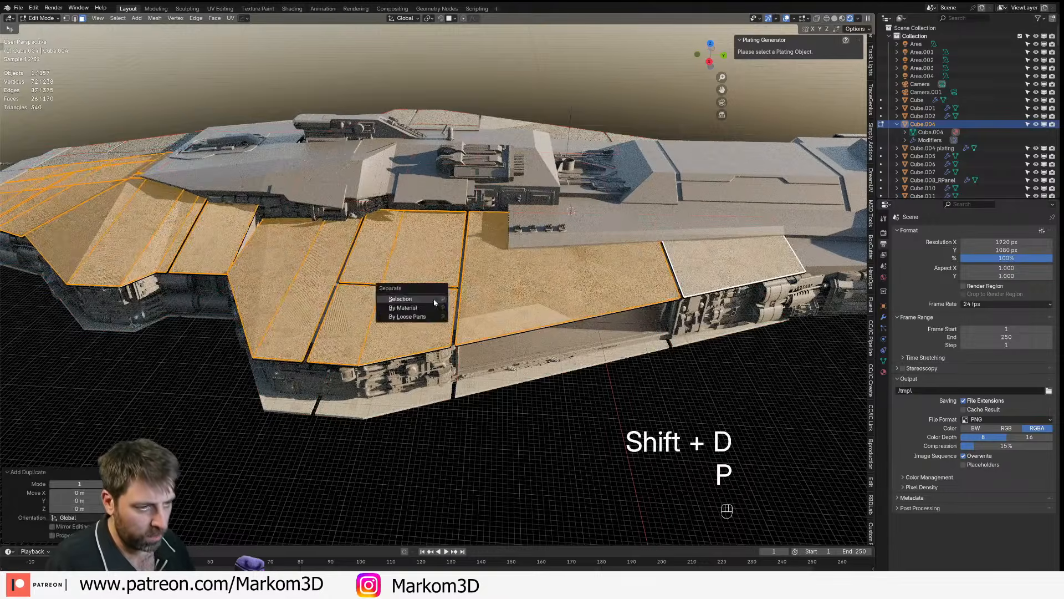
left_click(432, 299)
scroll(432, 300, "up", 6)
key("Tab")
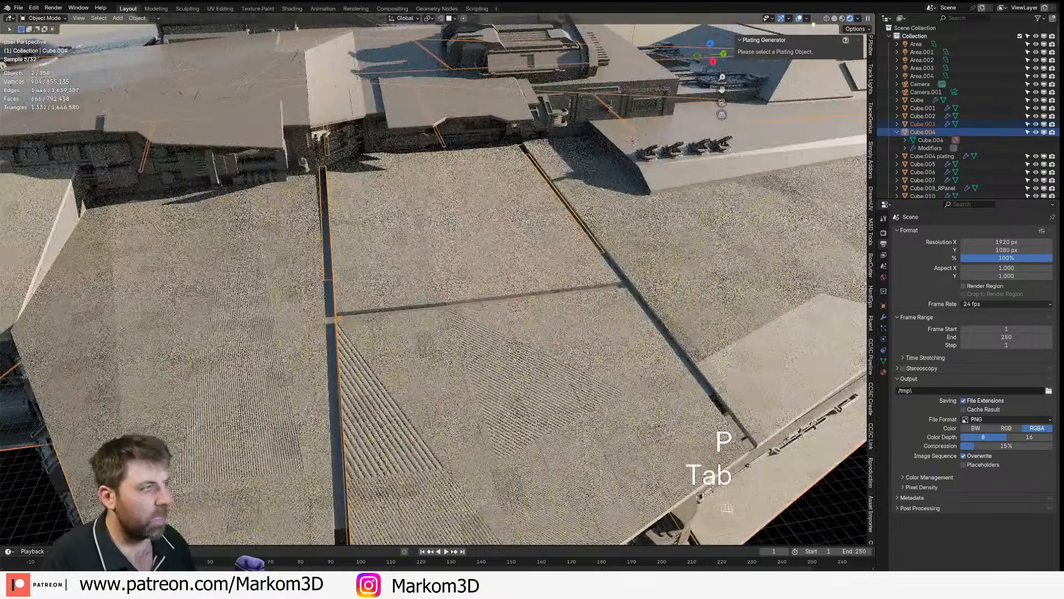
- Switch to solid shading, pick the separated plate object through wireframe view and select all its faces for editing
left_click(844, 18)
middle_click_drag(672, 332, 658, 167, "shift")
left_click(469, 331)
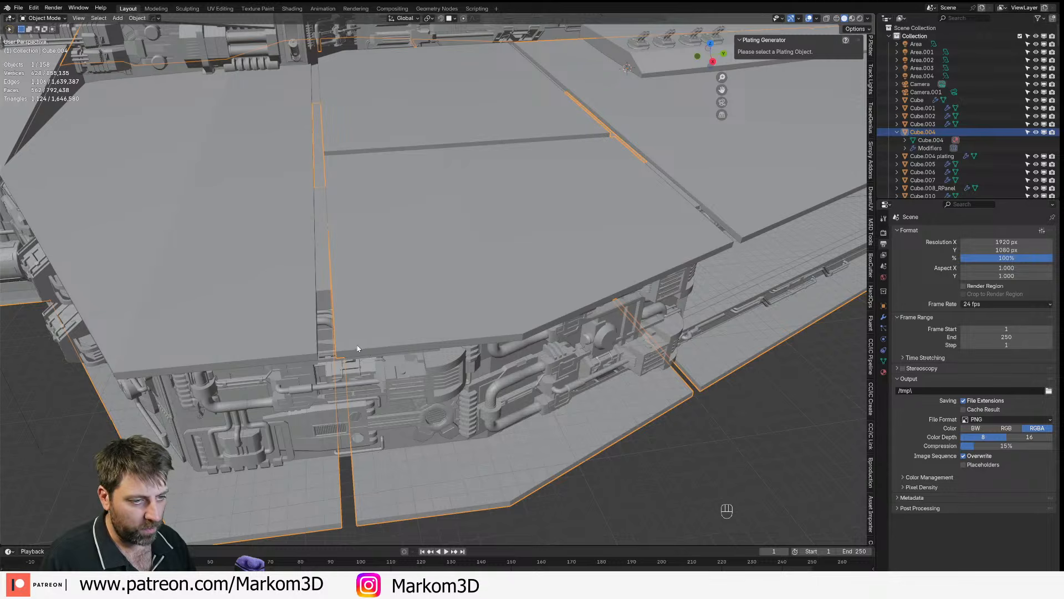
key("z")
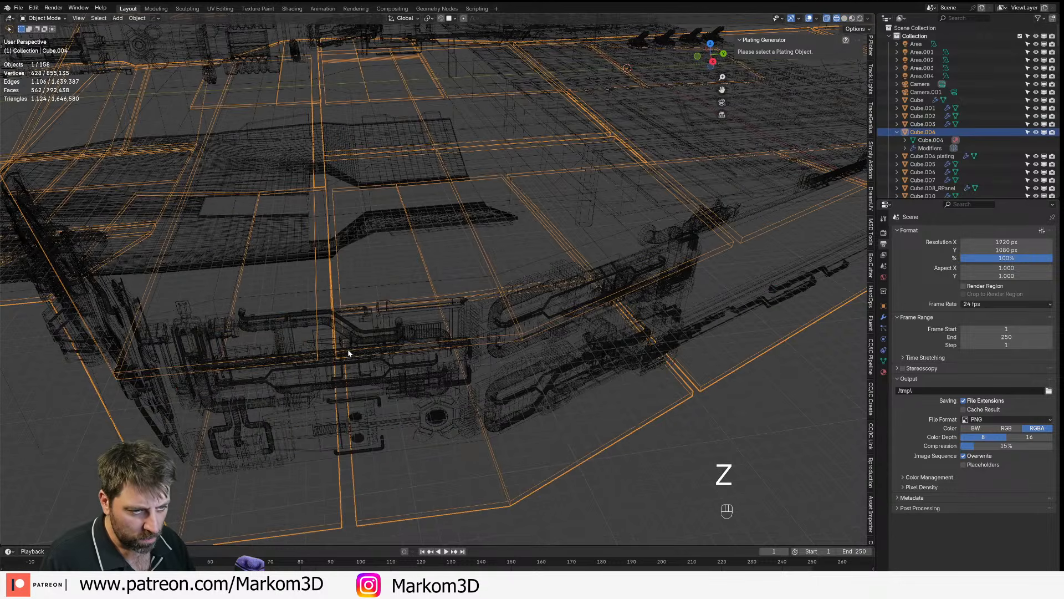
left_click(348, 352)
left_click(348, 352)
left_click(348, 353)
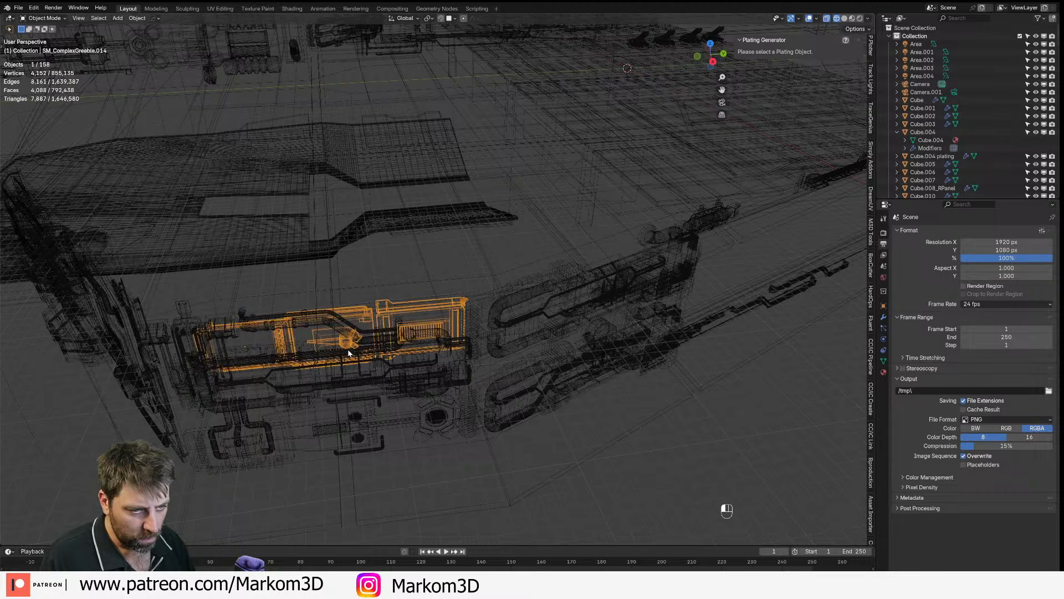
left_click(348, 352)
key("Tab")
key("a")
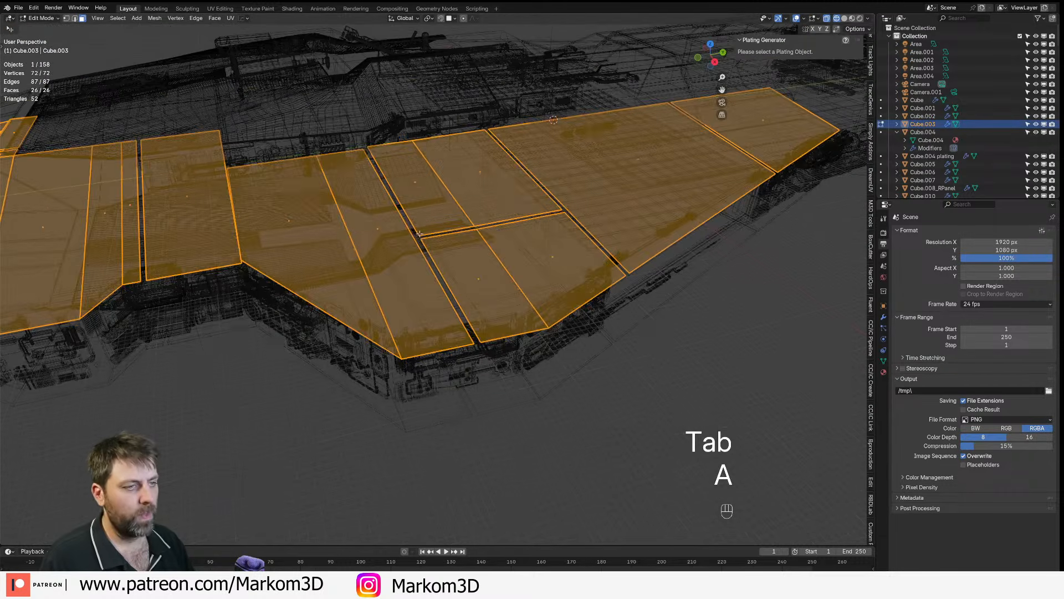
- Return to solid shading and add a Solidify modifier with a thickness of 0.1 m to the separated plates
key("z")
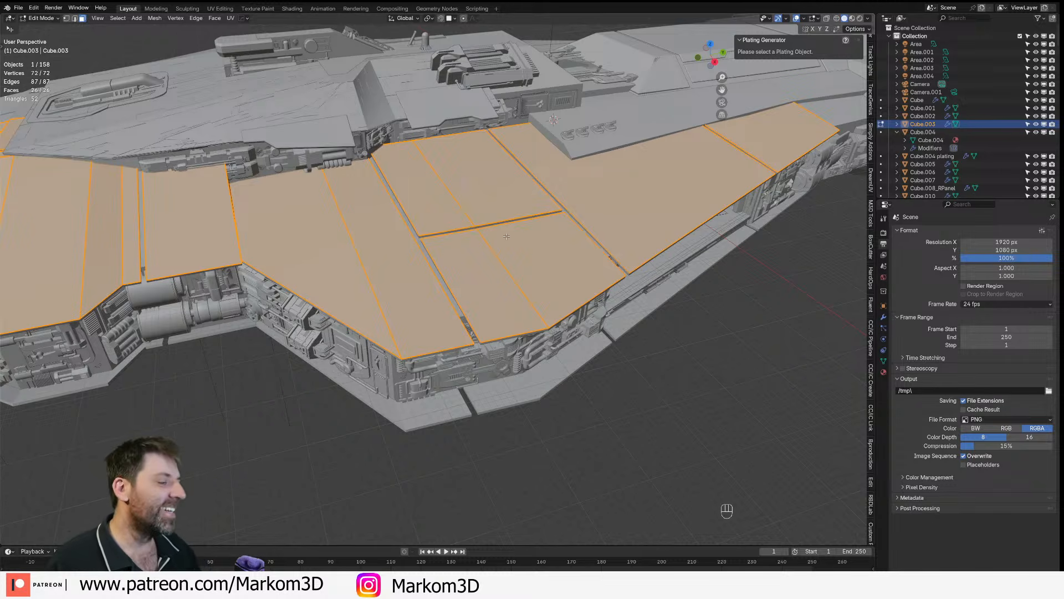
scroll(506, 236, "up", 6)
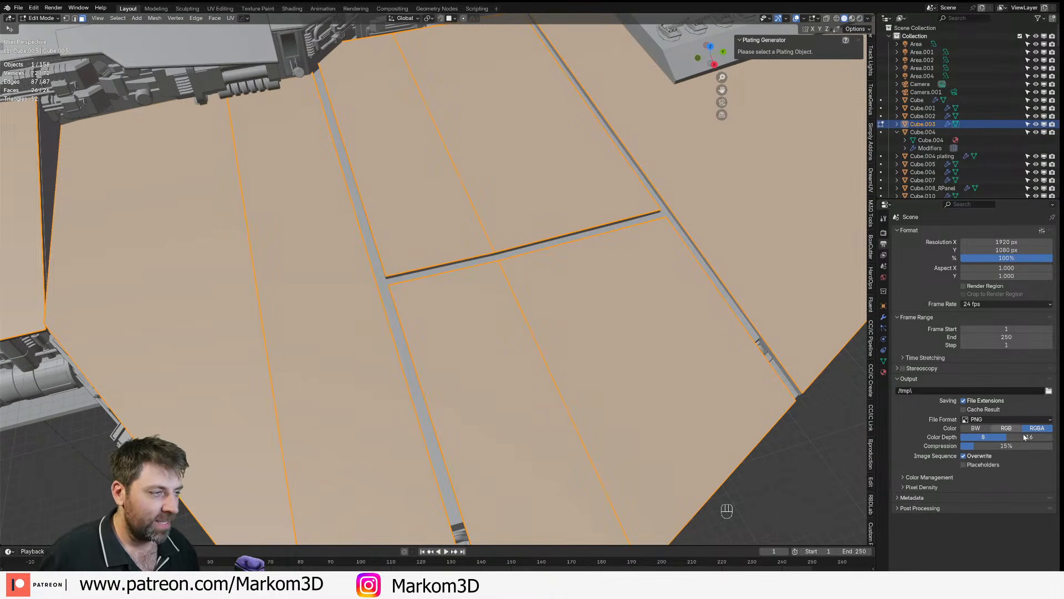
left_click(883, 318)
left_click(953, 233)
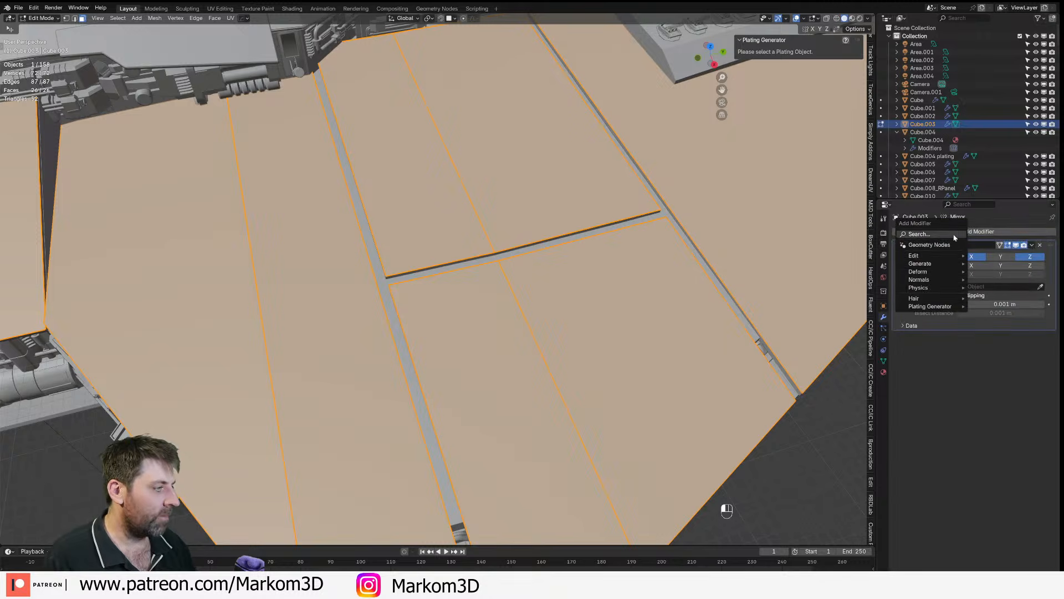
mouse_move(945, 265)
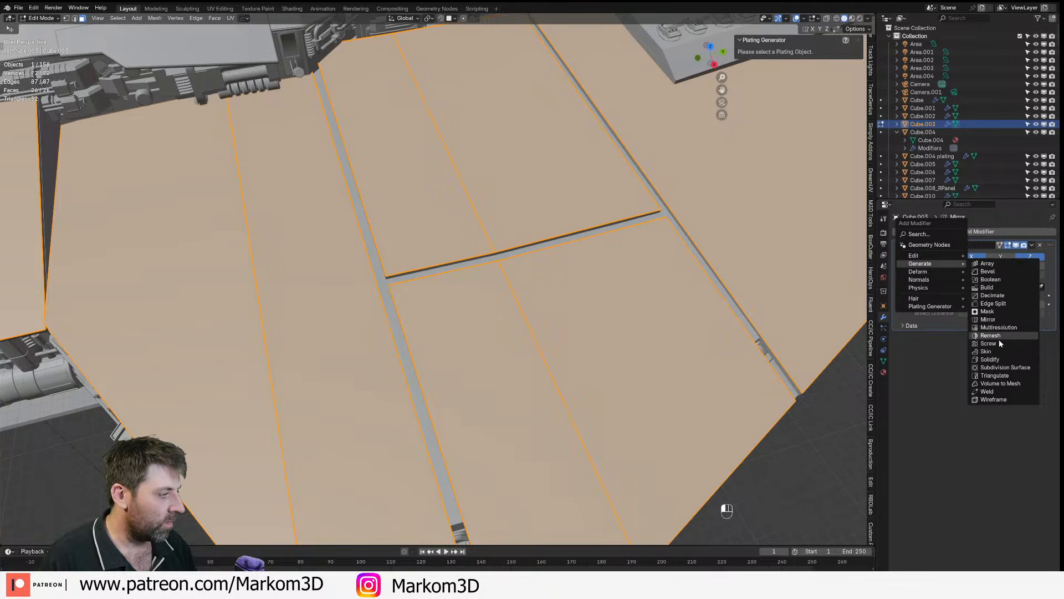
left_click(990, 359)
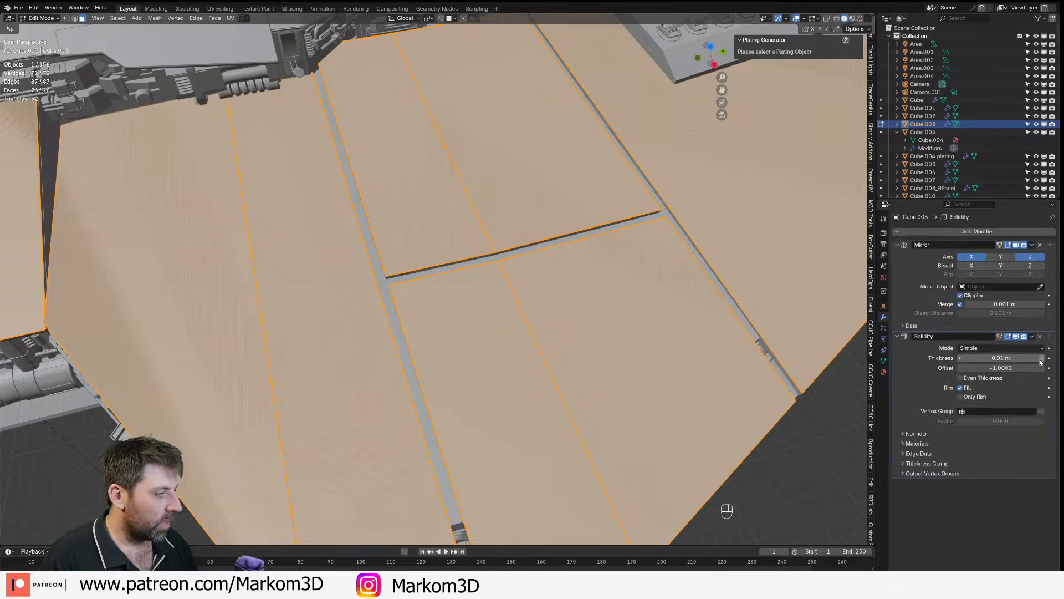
left_click(992, 358)
type("0.1")
key("Return")
- Set the Solidify offset to 0 after trying 1, and toggle the modifier's display in edit mode
left_click(997, 369)
type("1")
key("Return")
left_click(997, 369)
type("0")
key("Return")
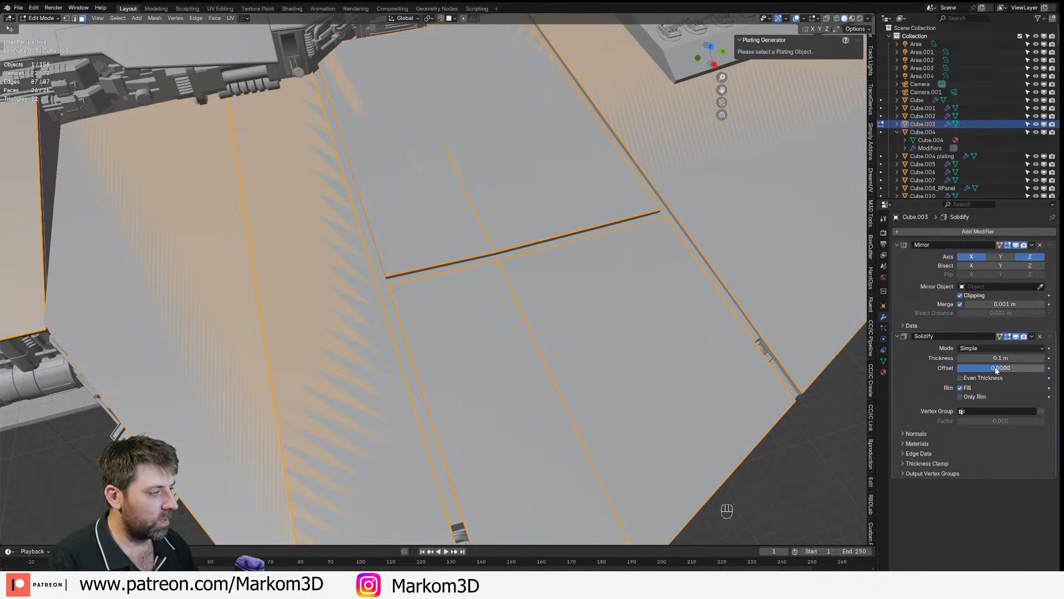
middle_click_drag(771, 377, 704, 388)
scroll(679, 299, "up", 4)
middle_click_drag(720, 344, 786, 182)
left_click(1007, 337)
- Inset all the plate faces by about 0.10 m and delete the outer border faces
middle_click_drag(638, 355, 647, 418)
key("i")
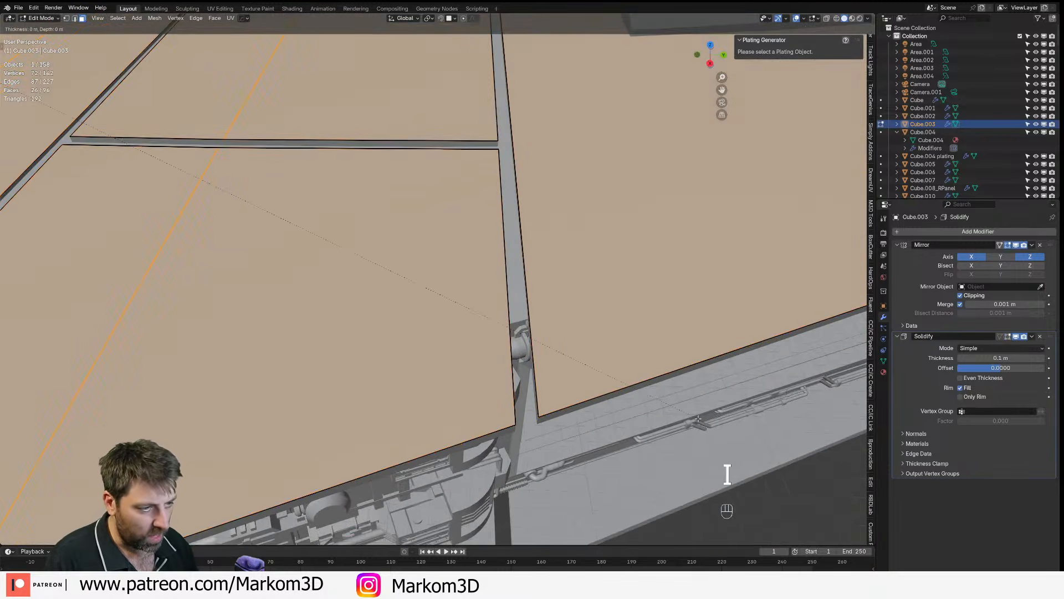
left_click(483, 283, "shift")
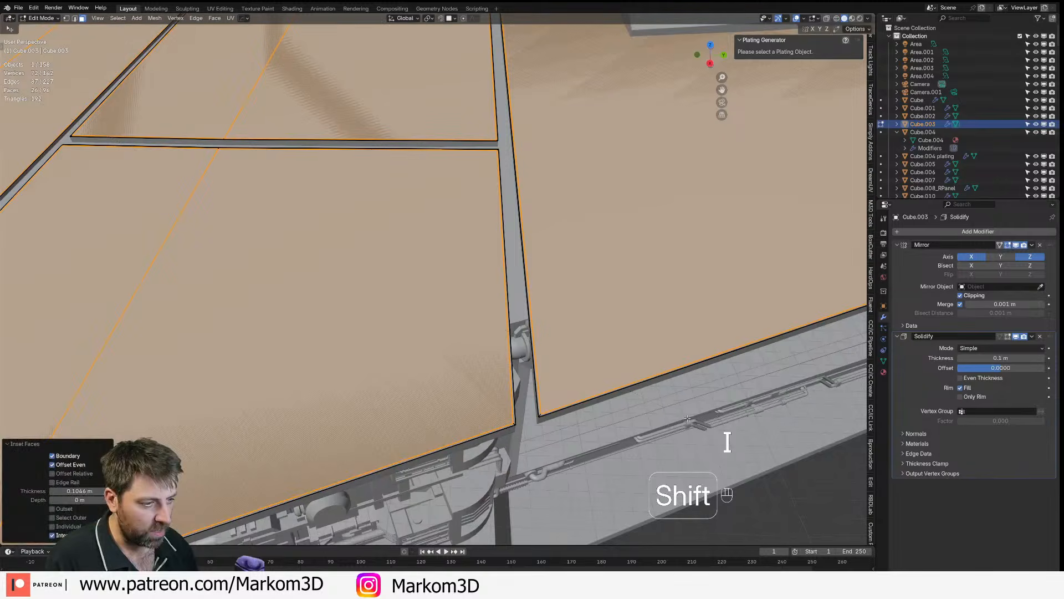
key("ctrl+i")
key("Delete")
left_click(468, 277)
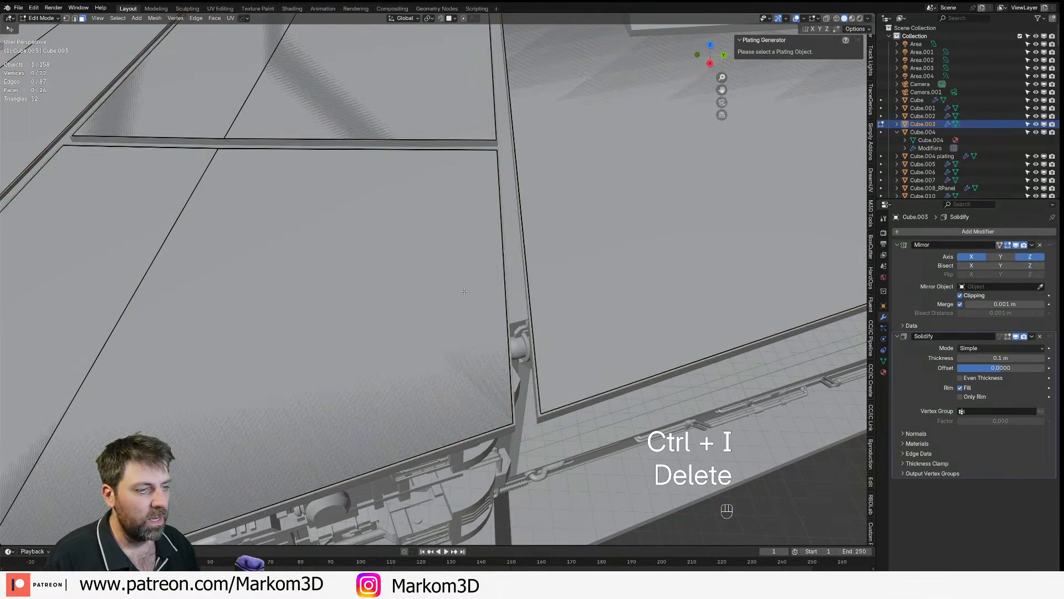
- Examine the trimmed plates along the whole ship and up close, and look through the scene's object list
scroll(464, 290, "down", 8)
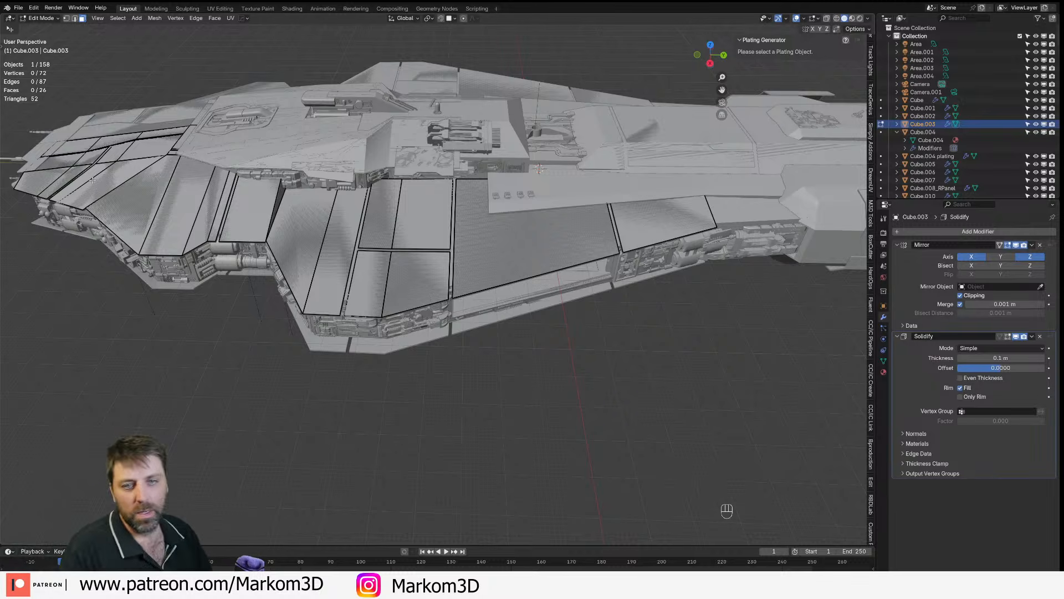
middle_click_drag(587, 390, 603, 386, "shift")
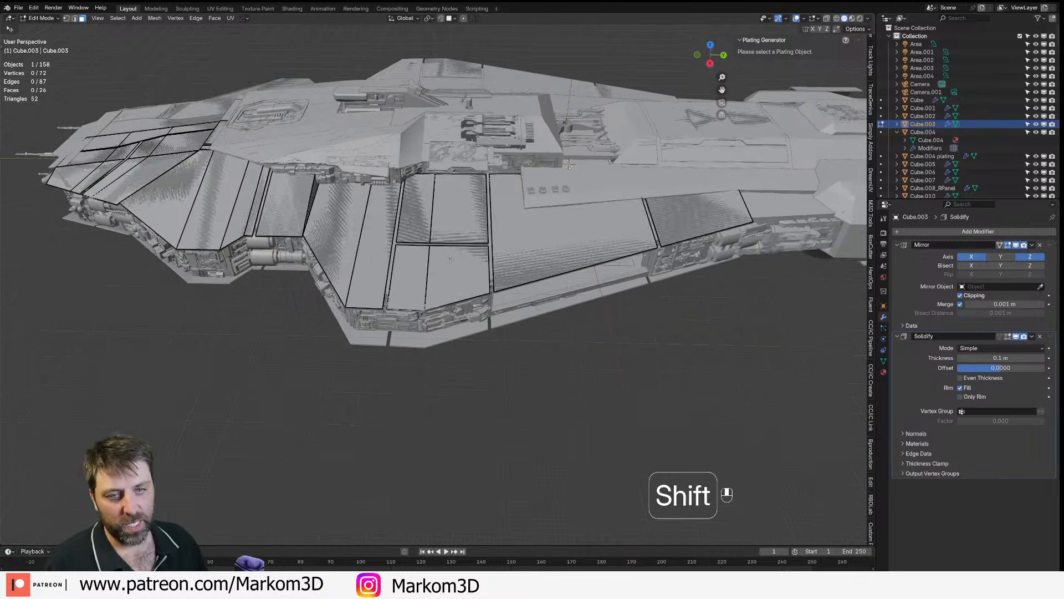
scroll(474, 310, "up", 8)
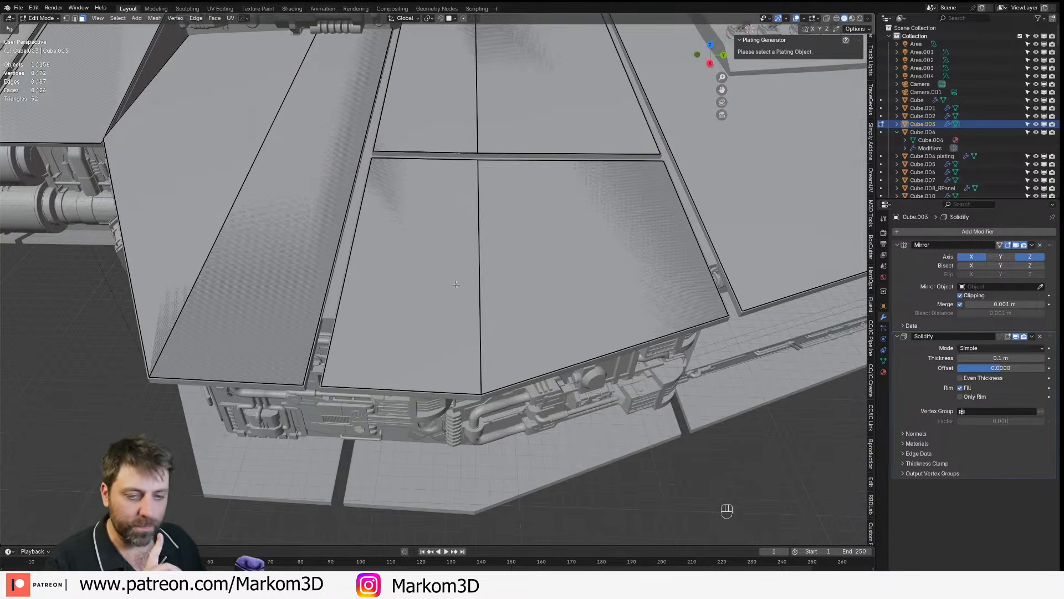
scroll(390, 303, "down", 10)
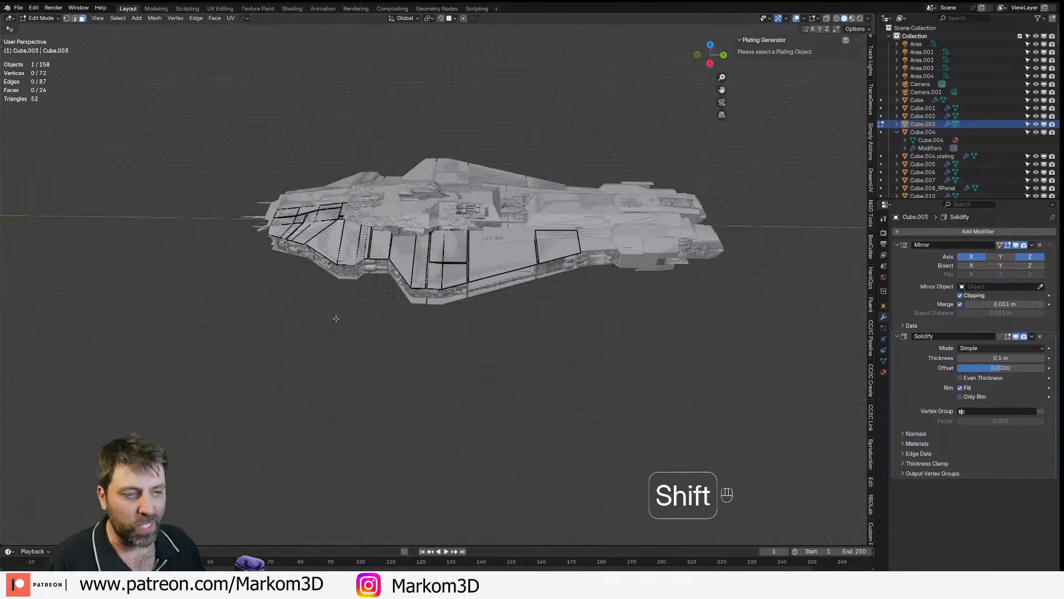
middle_click_drag(333, 320, 398, 267, "shift")
scroll(421, 312, "down", 4)
scroll(528, 303, "up", 5)
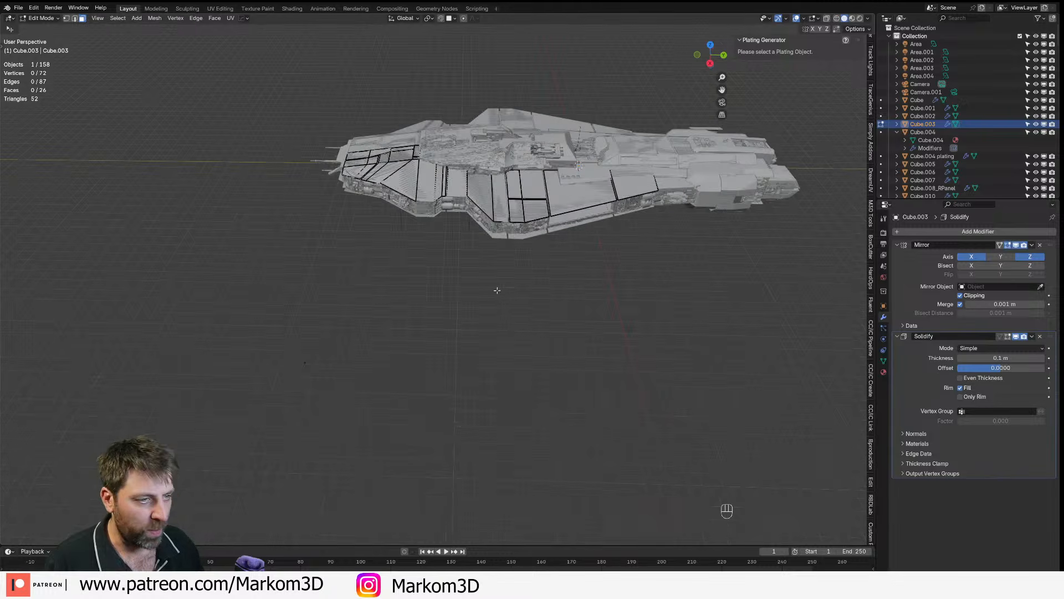
scroll(940, 162, "down", 10)
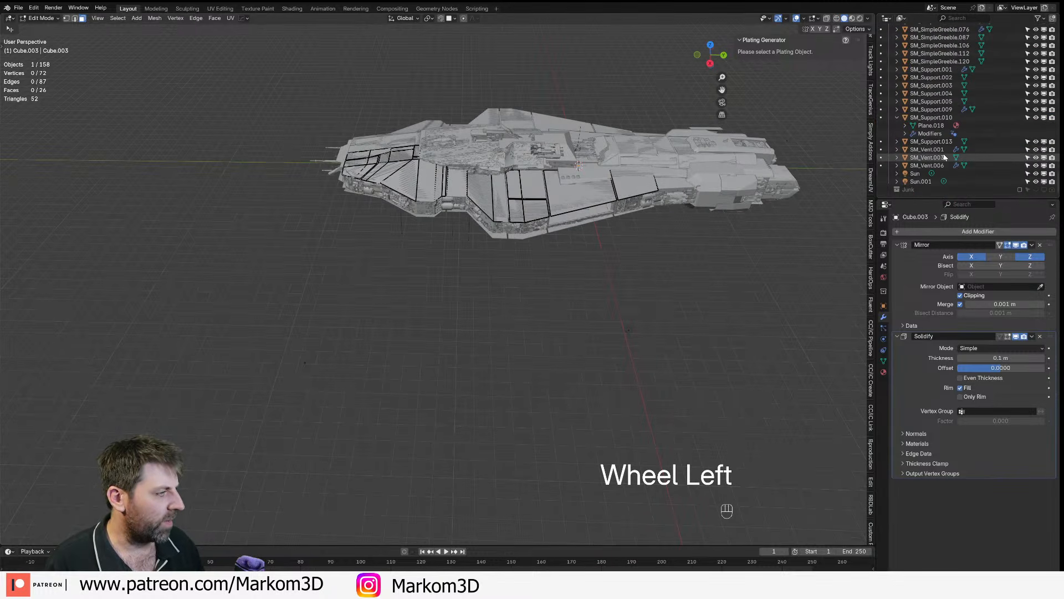
scroll(943, 158, "up", 10)
scroll(945, 152, "up", 10)
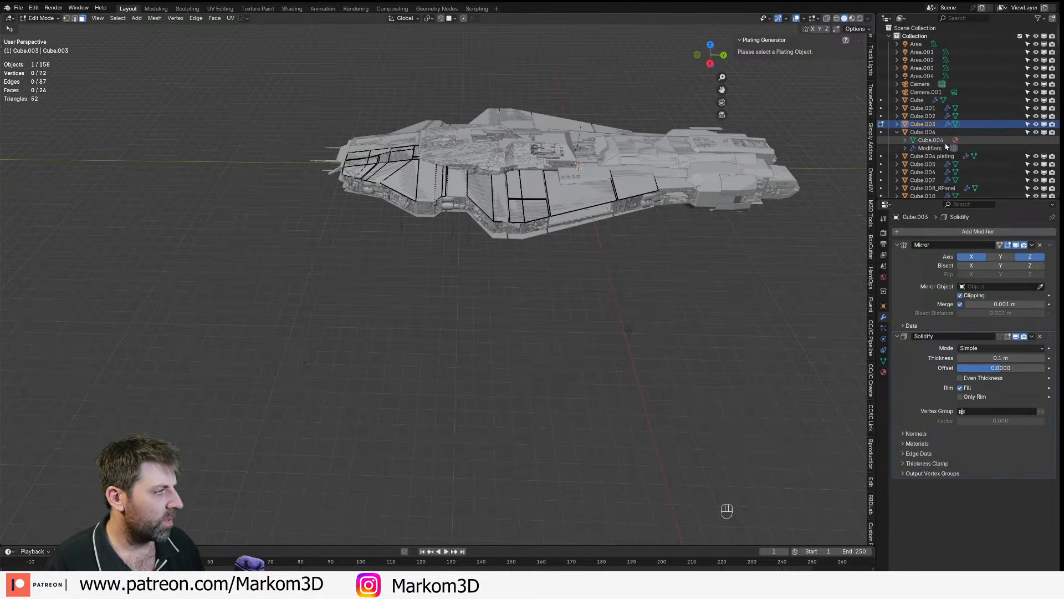
middle_click_drag(651, 190, 608, 225, "shift")
scroll(608, 225, "up", 12)
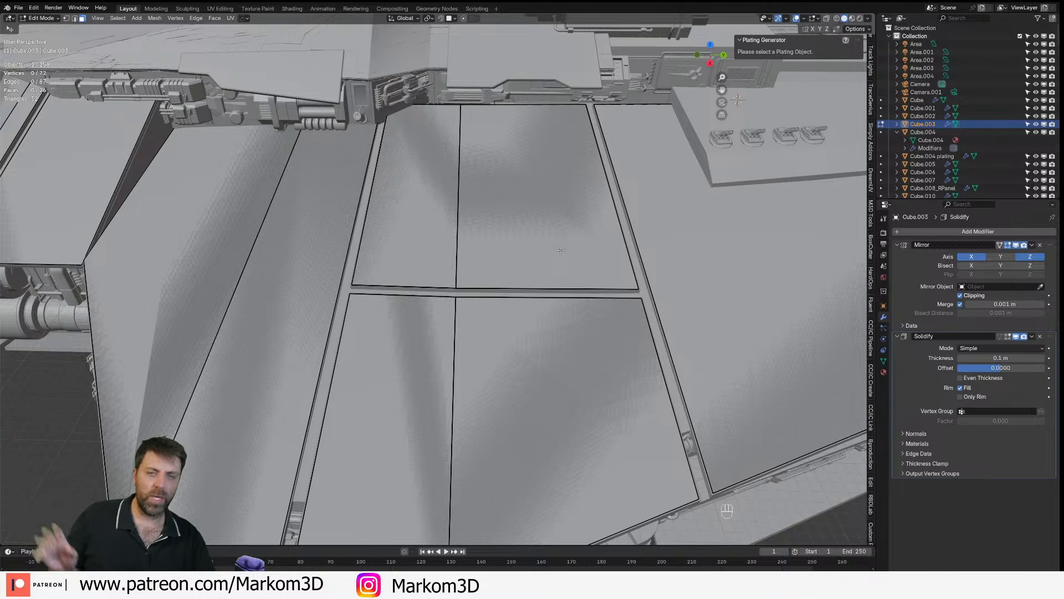
- Add two crosswise loop cuts and one lengthwise loop cut to the outer plate on the hull's side
key("shift")
middle_click_drag(604, 260, 495, 379)
key("ctrl+r")
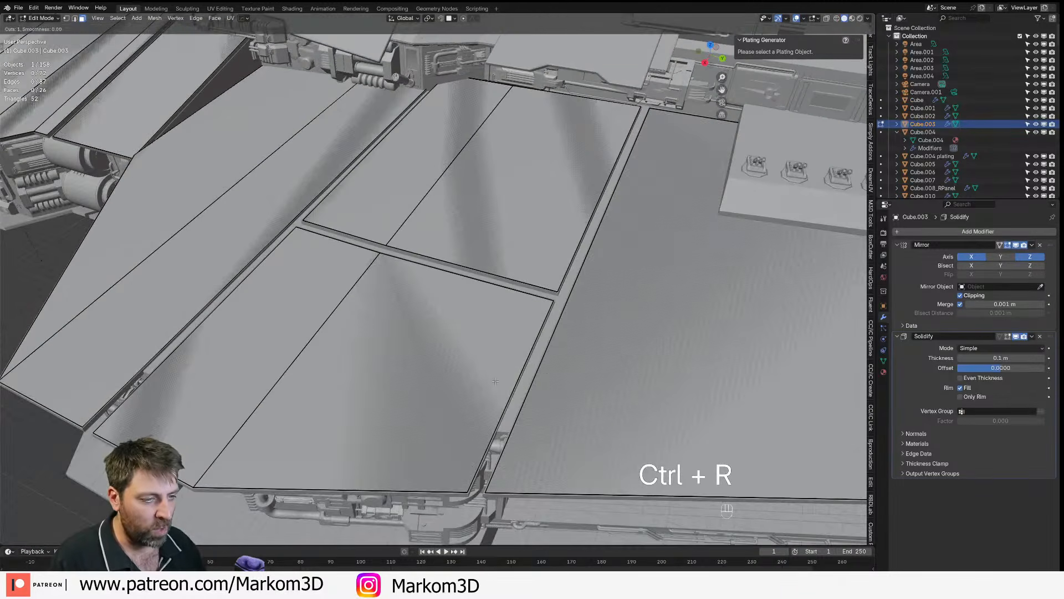
left_click(493, 400)
left_click(512, 360)
key("ctrl+r")
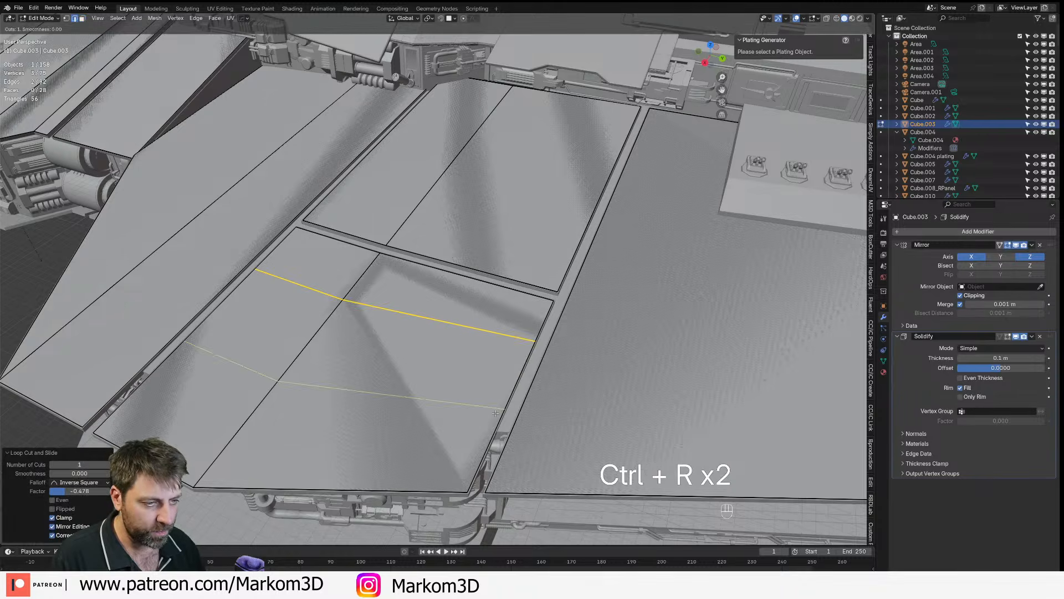
left_click(493, 411)
left_click(485, 428)
key("ctrl+r")
left_click(403, 417)
left_click(359, 417)
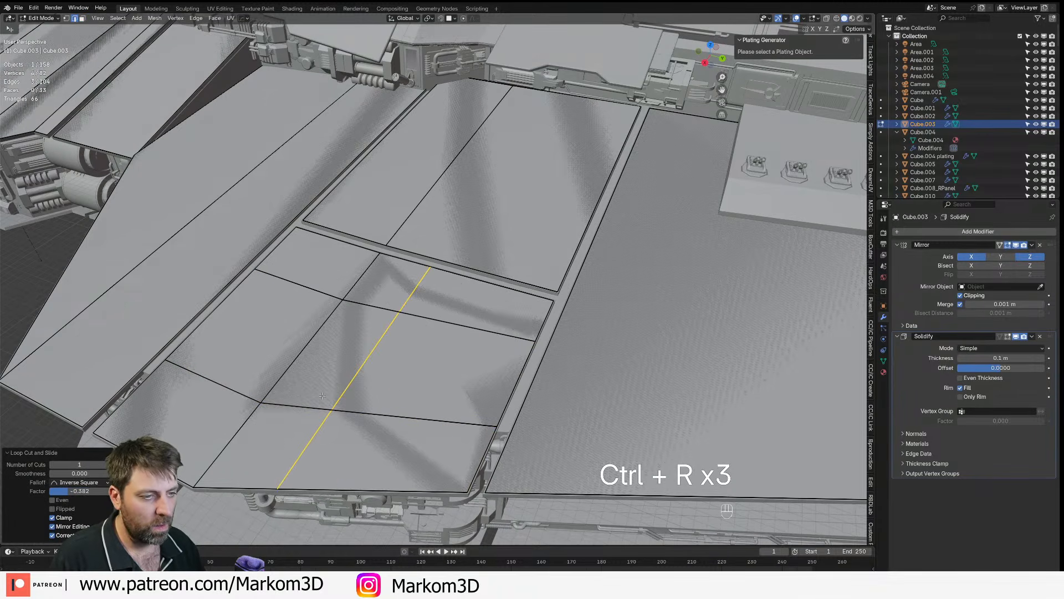
- Bevel the plate's two crosswise and two lengthwise cuts into narrow strips and delete the strip faces to separate the panels
middle_click_drag(359, 416, 425, 374, "shift")
left_click(424, 371, "alt")
left_click(488, 282, "alt+shift")
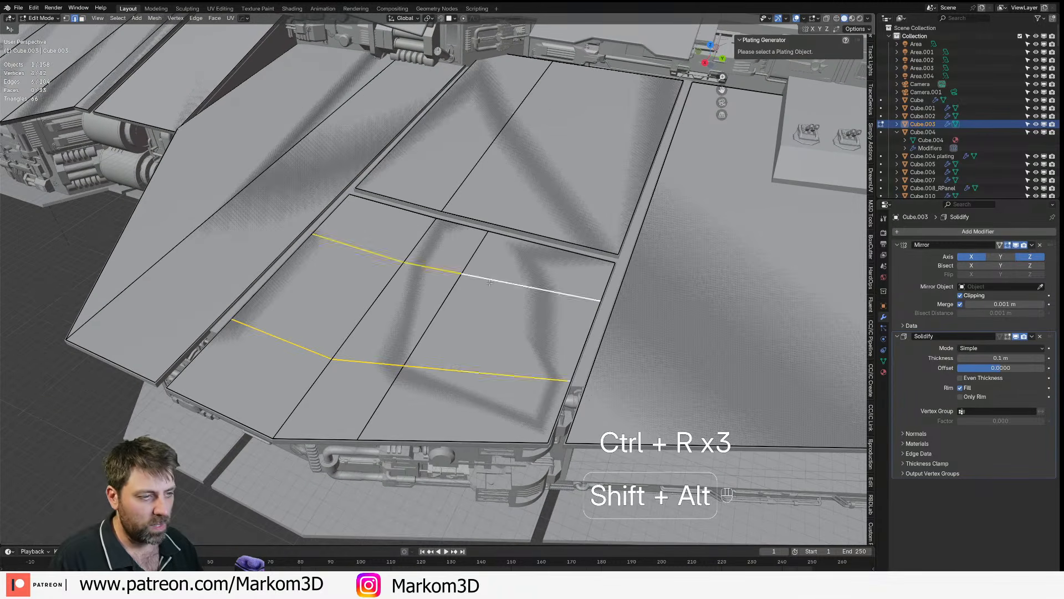
left_click(435, 316, "alt+shift")
left_click(382, 316, "alt+shift")
key("ctrl+b")
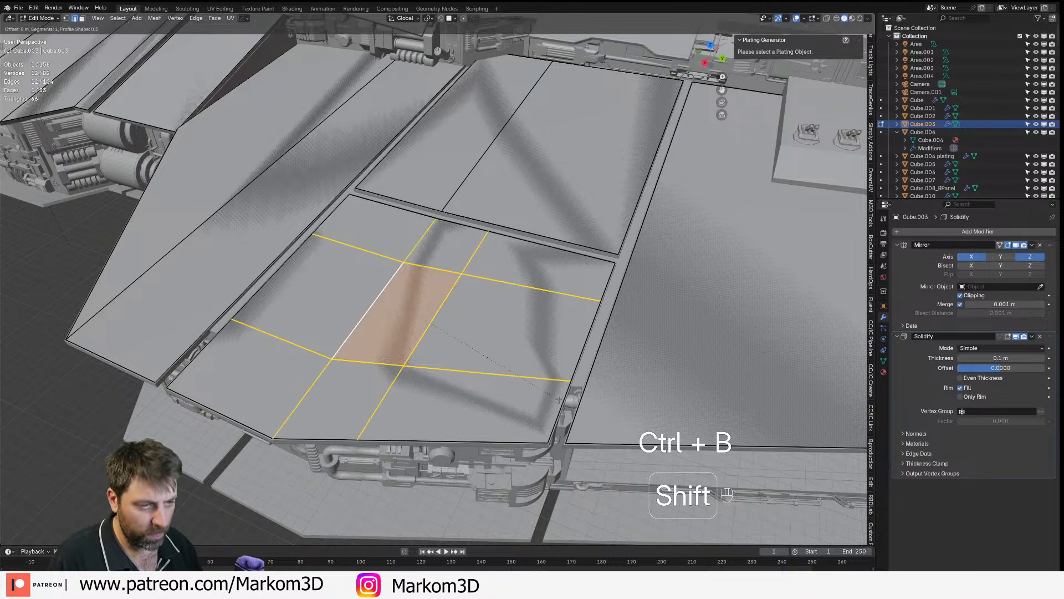
left_click(568, 402)
key("Delete")
left_click(568, 403)
key("Tab")
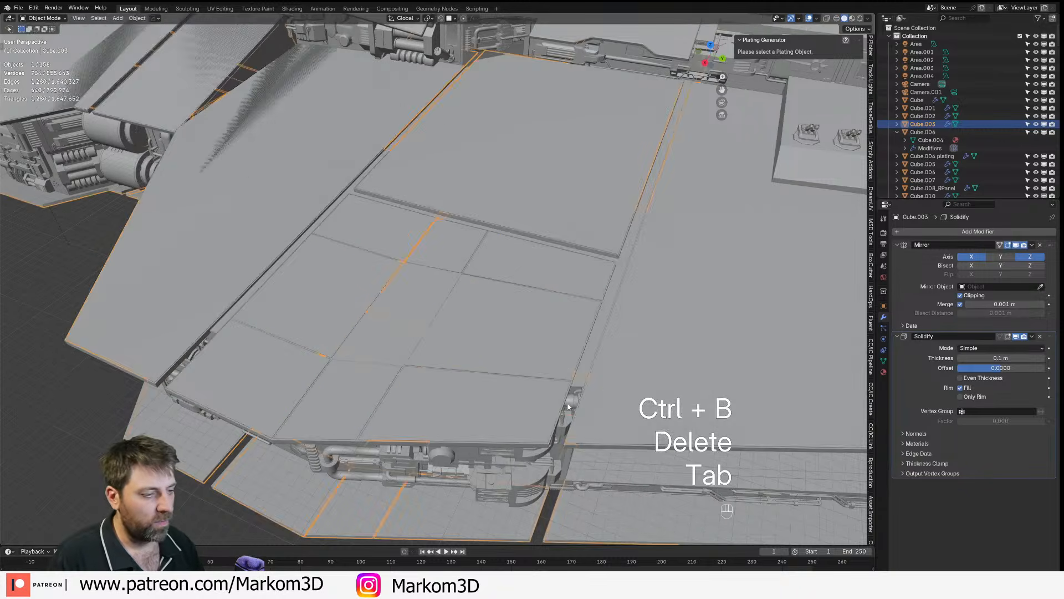
- Switch the viewport to rendered shading and examine the gaps between the new panels on the hull's side
scroll(516, 418, "down", 5)
left_click(597, 353)
mouse_move(516, 418)
middle_mouse_down()
mouse_move(596, 354)
mouse_move(643, 343)
middle_mouse_up()
mouse_move(643, 343)
middle_mouse_down("shift")
mouse_move(634, 325)
mouse_move(598, 355)
middle_mouse_up("shift")
scroll(598, 355, "up", 3)
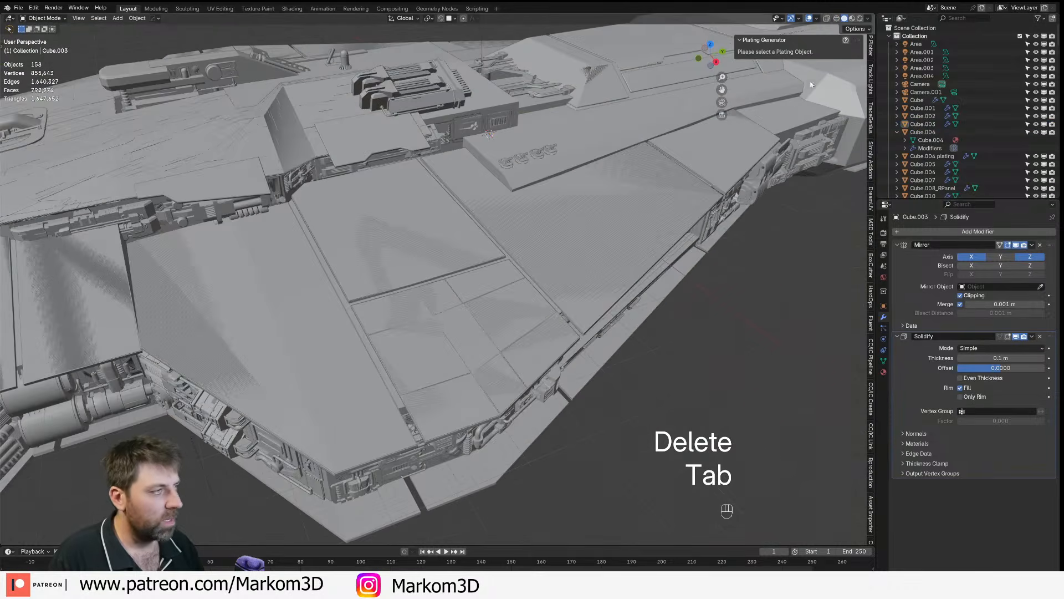
left_click(859, 18)
mouse_move(593, 394)
middle_mouse_down()
mouse_move(592, 365)
mouse_move(495, 364)
mouse_move(537, 355)
middle_mouse_up()
scroll(532, 355, "up", 3)
middle_click_drag(513, 288, 463, 319)
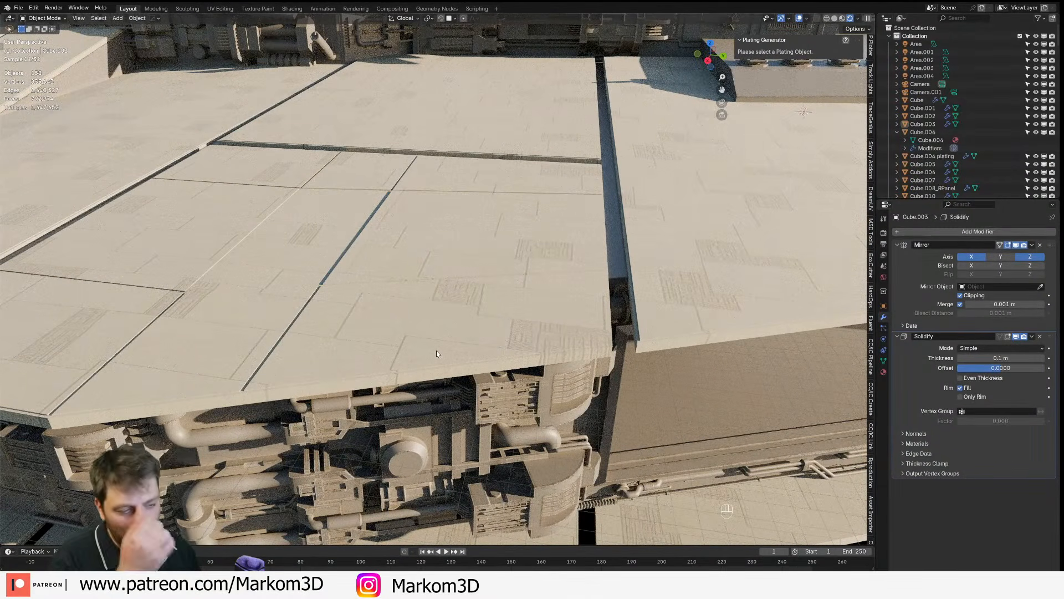
- Add a Bevel modifier to the raised hull panels
left_click(942, 231)
mouse_move(942, 234)
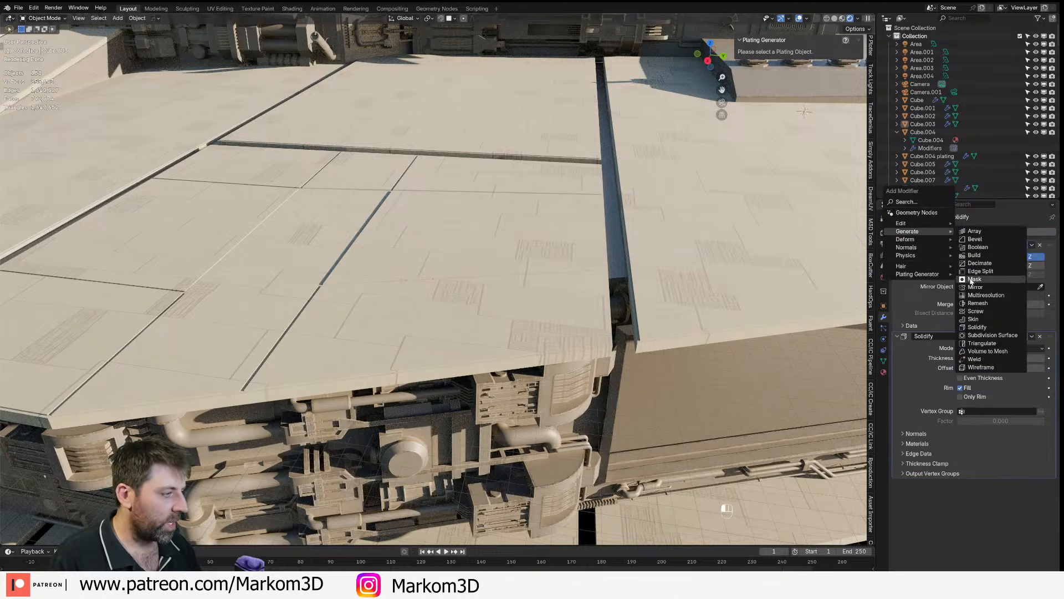
left_click(530, 329)
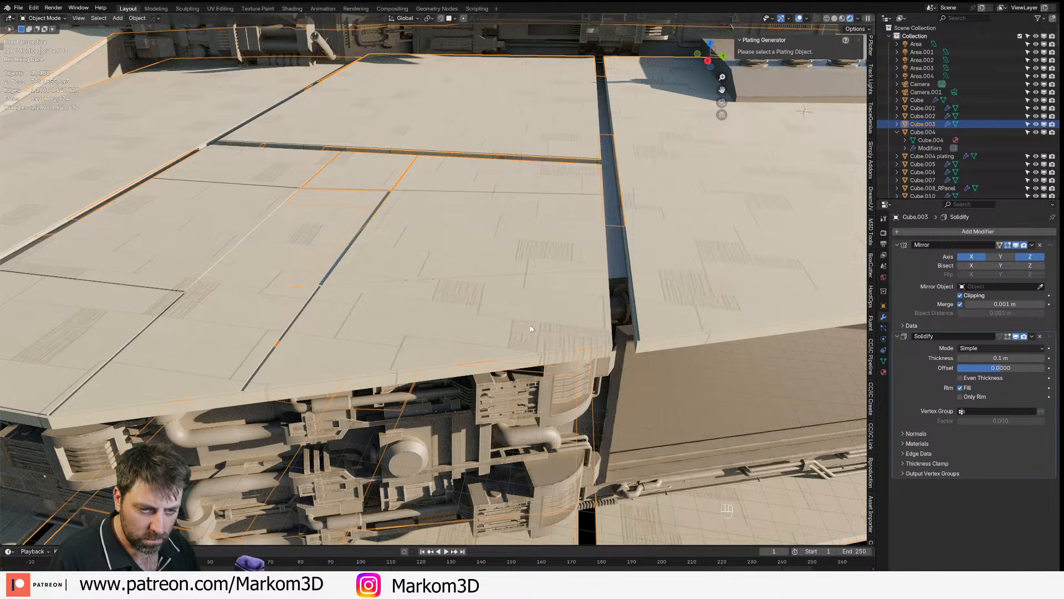
left_click(993, 230)
mouse_move(937, 230)
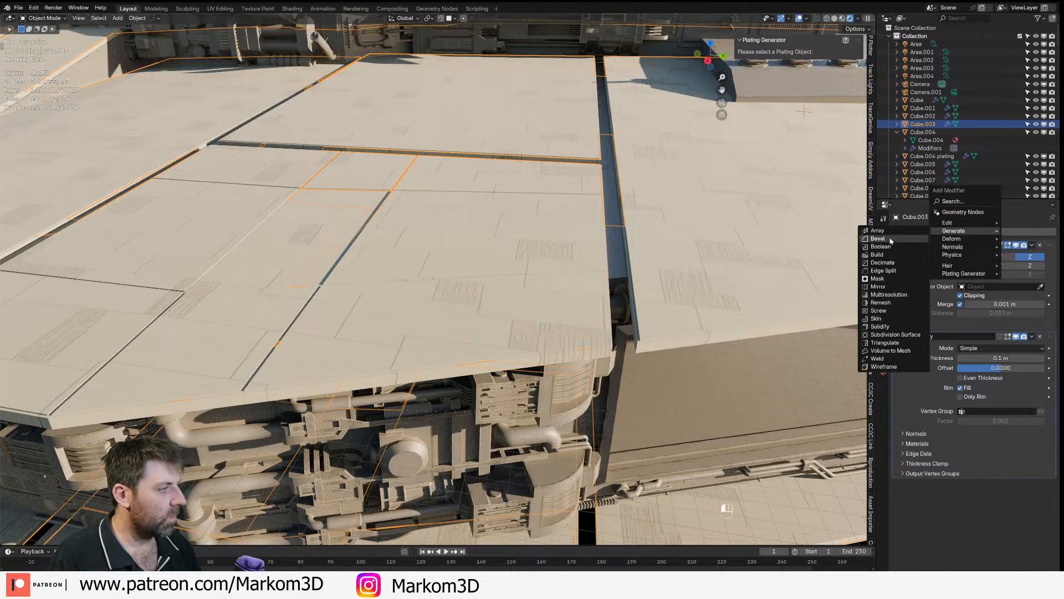
left_click(892, 239)
scroll(509, 305, "down", 6)
middle_click_drag(508, 304, 496, 308)
scroll(496, 308, "up", 10)
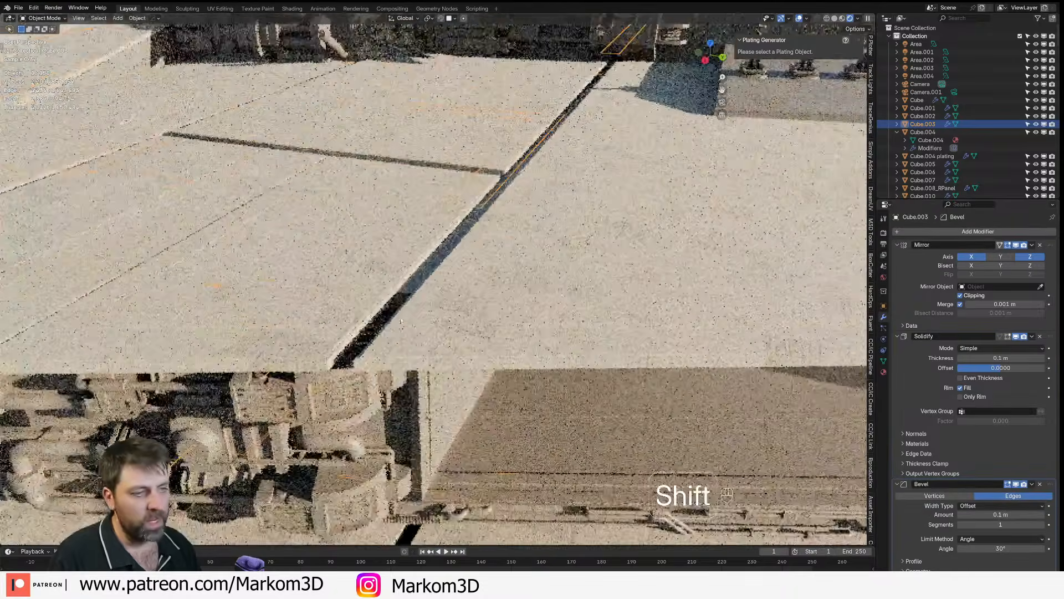
- Add two lengthwise loop cuts to an outer-row panel and one to the neighbouring panel in the middle row
key("Tab")
scroll(450, 315, "down", 6)
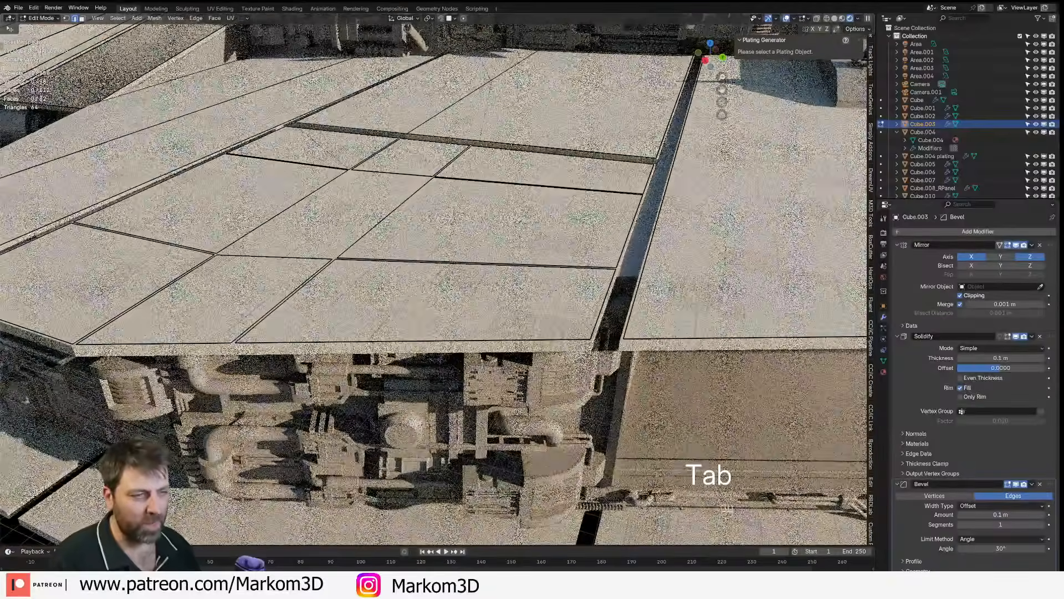
key("ctrl+r")
left_click(474, 272)
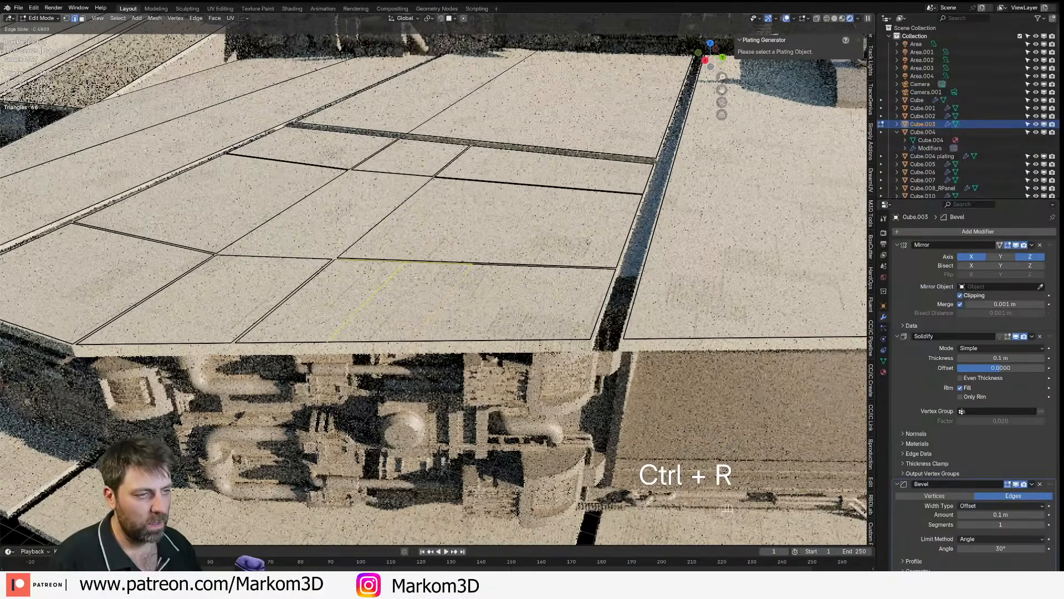
left_click(405, 269)
key("ctrl+r")
left_click(520, 264)
left_click(564, 259)
key("ctrl+r")
left_click(524, 260)
left_click(524, 263)
key("ctrl+r")
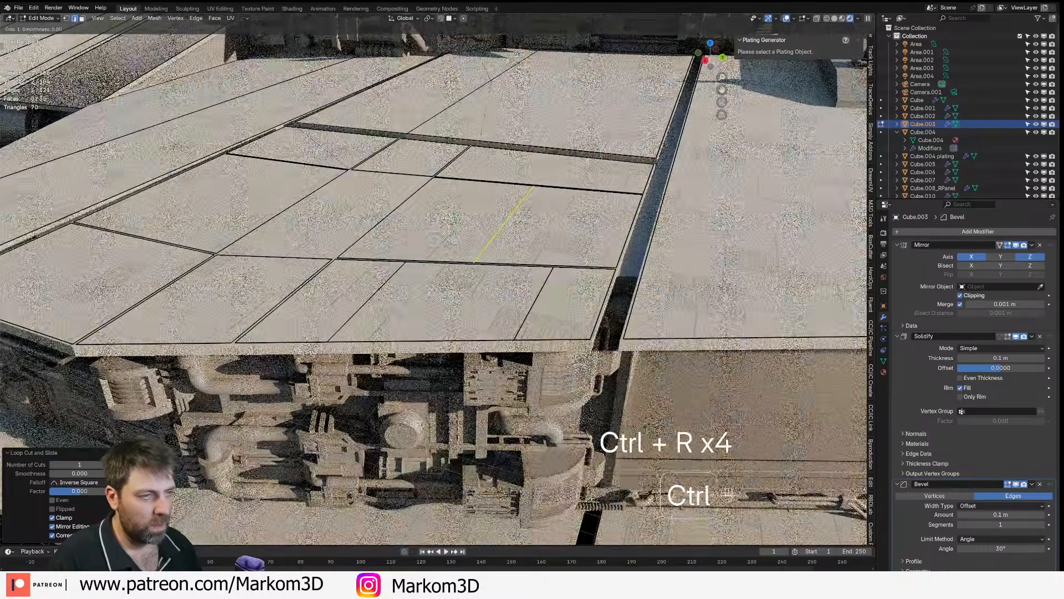
- Bevel the three new lengthwise cuts into narrow strips and delete their faces to open gaps
left_click(374, 299, "alt+shift")
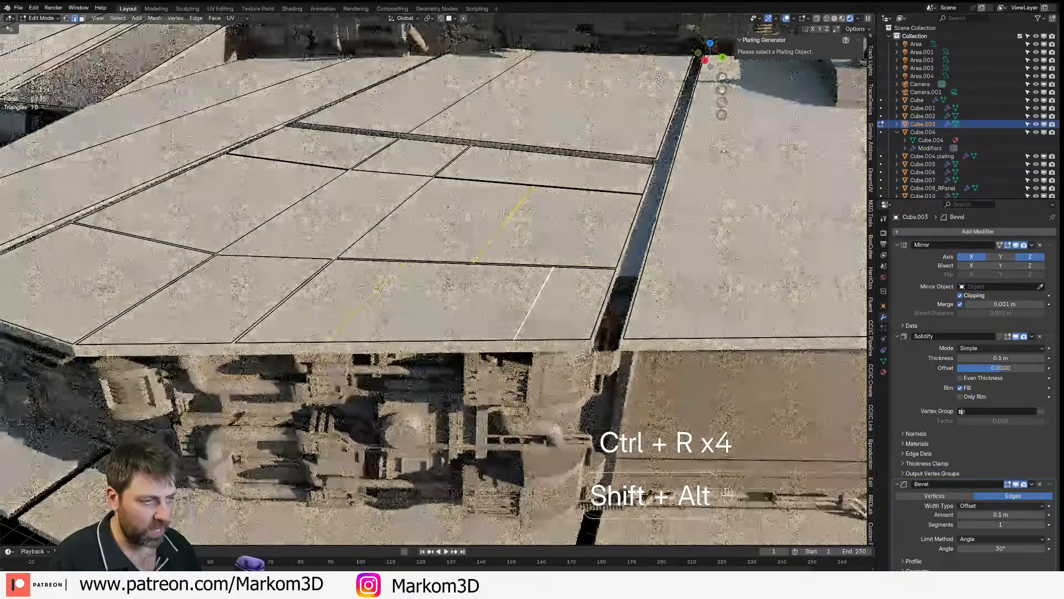
left_click(563, 329, "alt+shift")
key("ctrl+b")
left_click(571, 332)
key("Delete")
left_click(571, 334)
key("Tab")
scroll(574, 339, "down", 6)
scroll(574, 340, "up", 2)
middle_click_drag(574, 340, 619, 339)
scroll(619, 339, "up", 3)
scroll(581, 322, "up", 4)
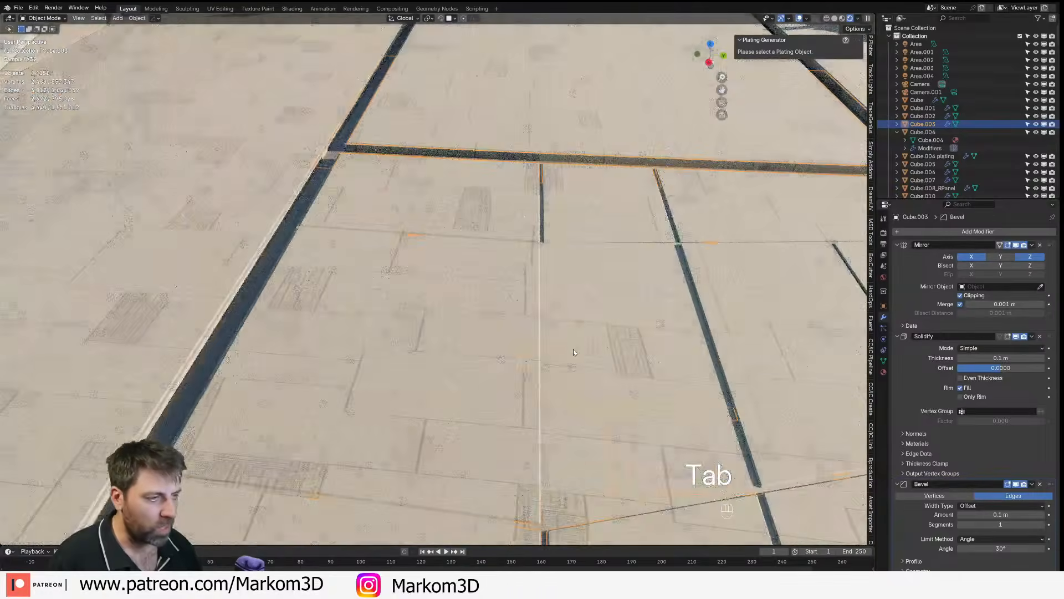
- Fill the open centre panel with a face between its two long edges and bevel its sides into narrow strips
key("Tab")
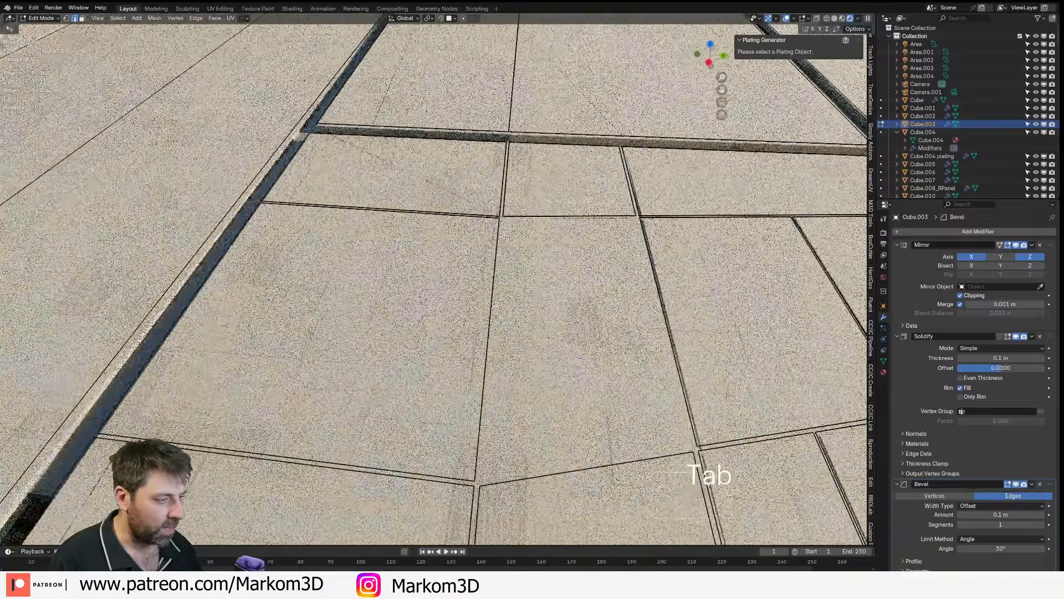
key("2")
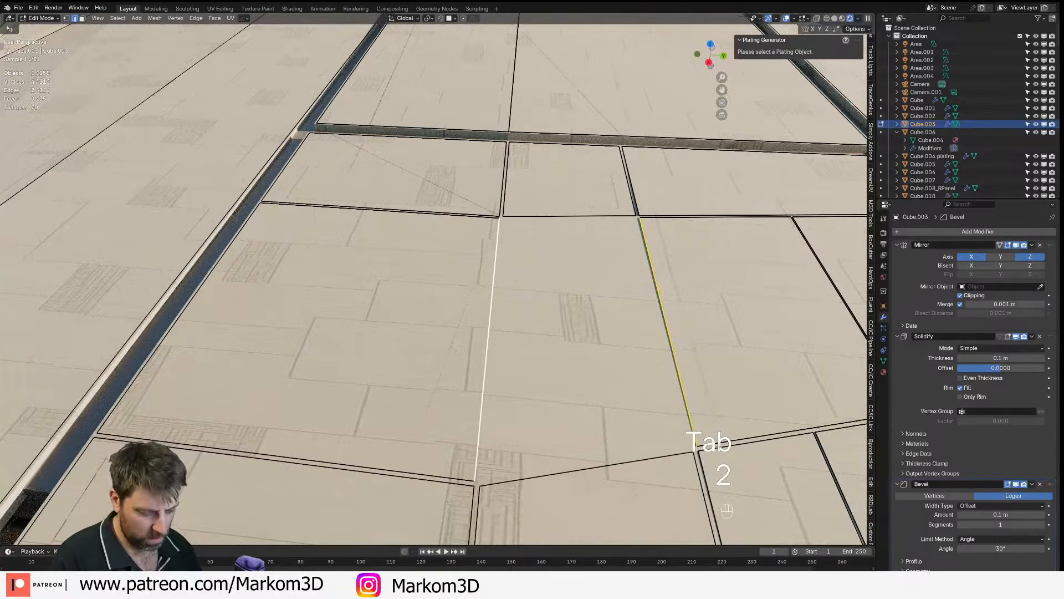
key("f")
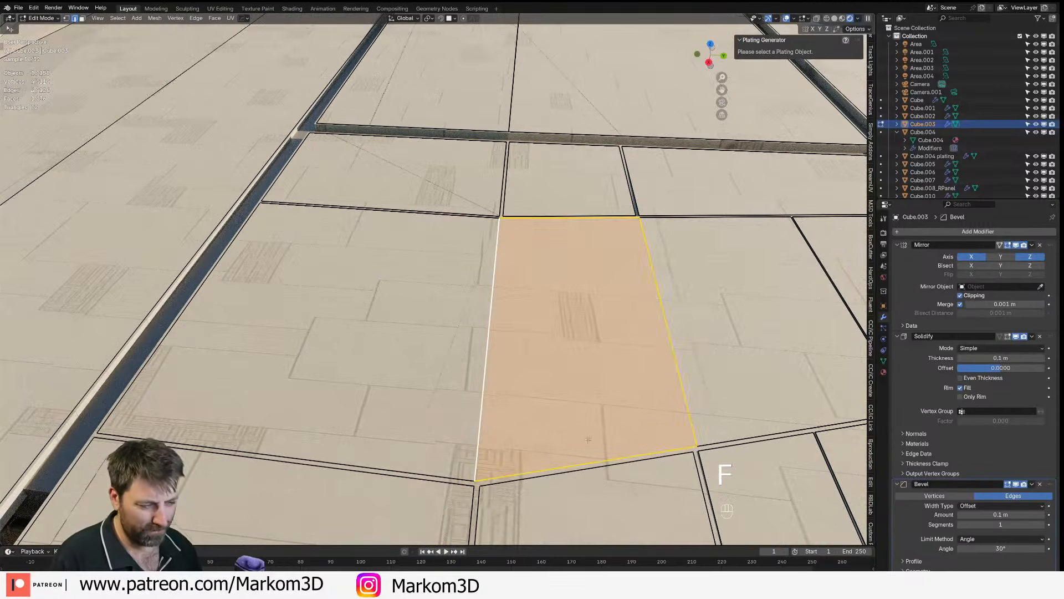
key("ctrl+r")
left_click(571, 458)
key("ctrl+b")
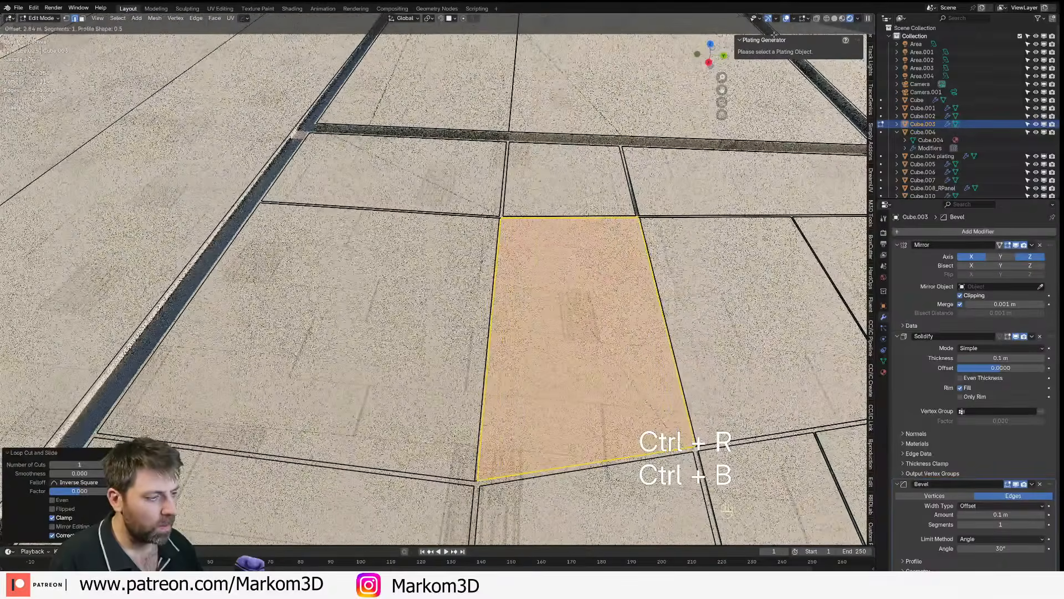
left_click(774, 30)
- Delete the narrow strip faces along both long sides of the centre panel
key("3")
scroll(563, 166, "up", 3)
left_click(560, 327)
middle_click_drag(560, 327, 288, 319, "shift")
left_click(609, 329, "shift")
key("ctrl+z")
key("3")
left_click(615, 331)
left_click(230, 324, "shift")
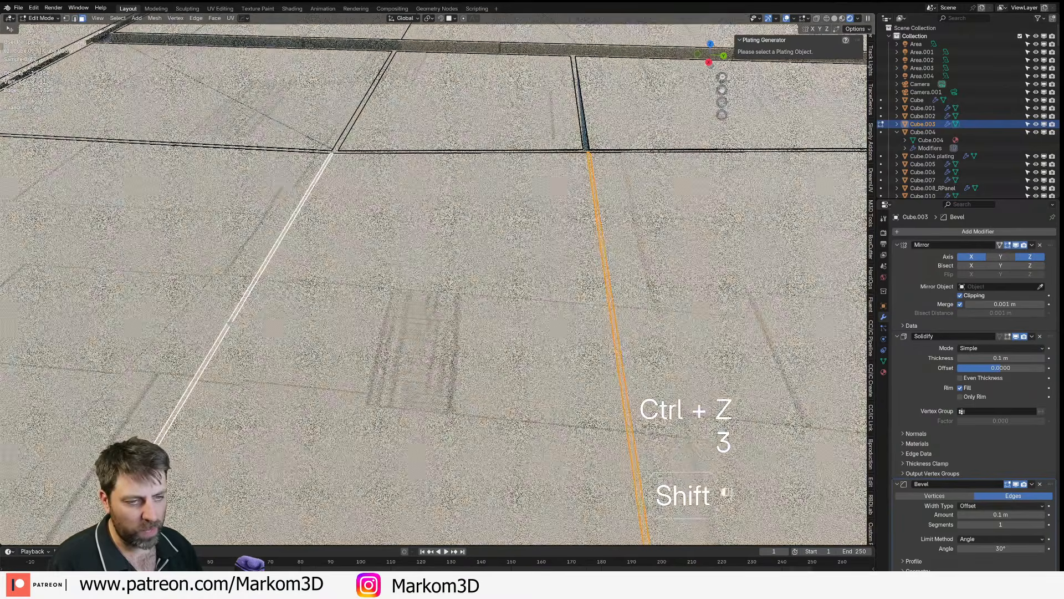
key("Delete")
left_click(230, 325)
scroll(230, 326, "down", 10)
key("Tab")
middle_click_drag(433, 366, 438, 404)
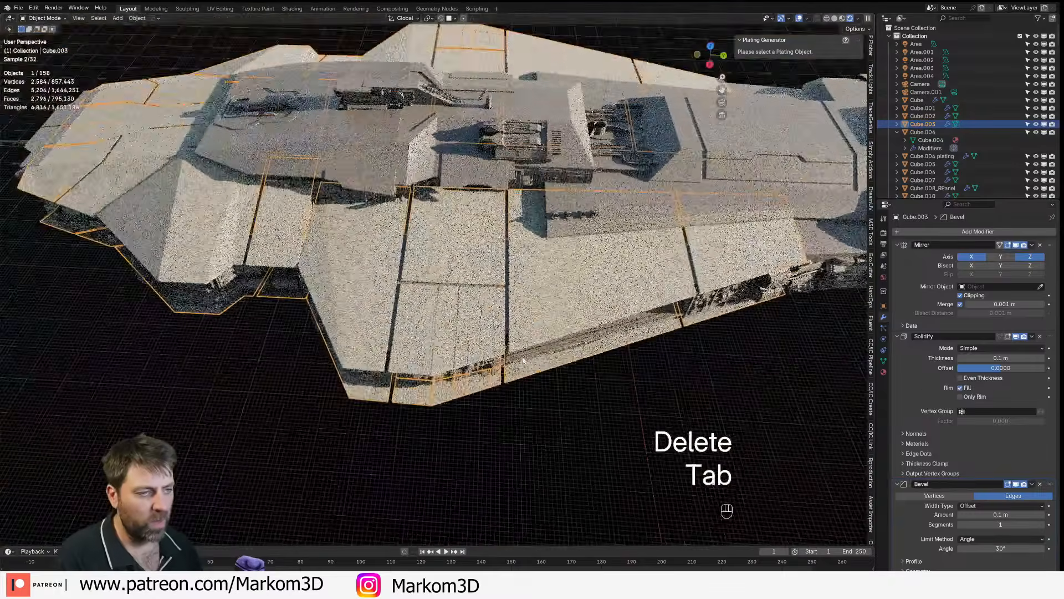
scroll(516, 433, "up", 4)
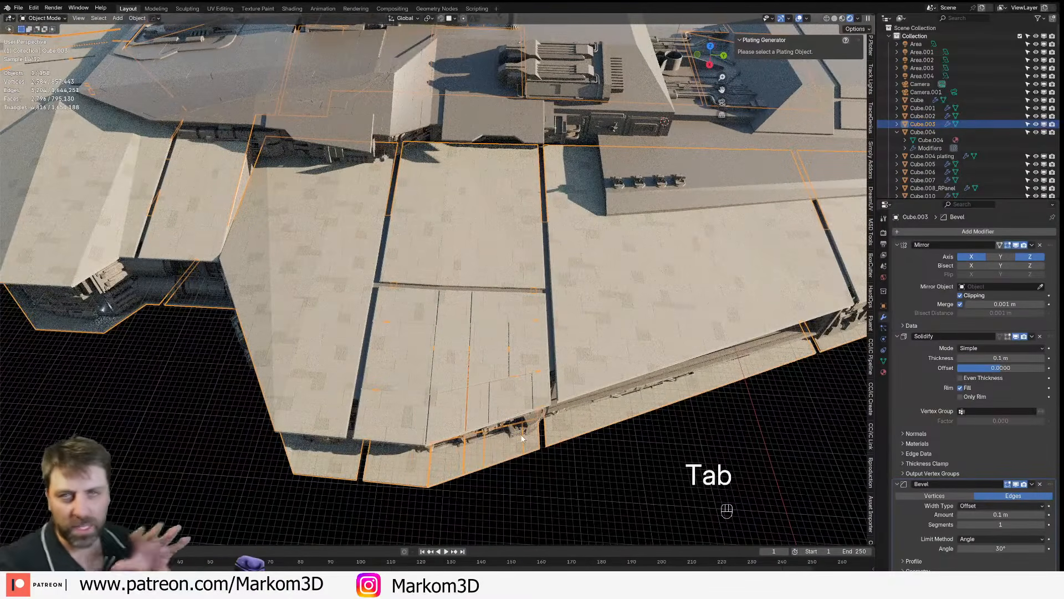
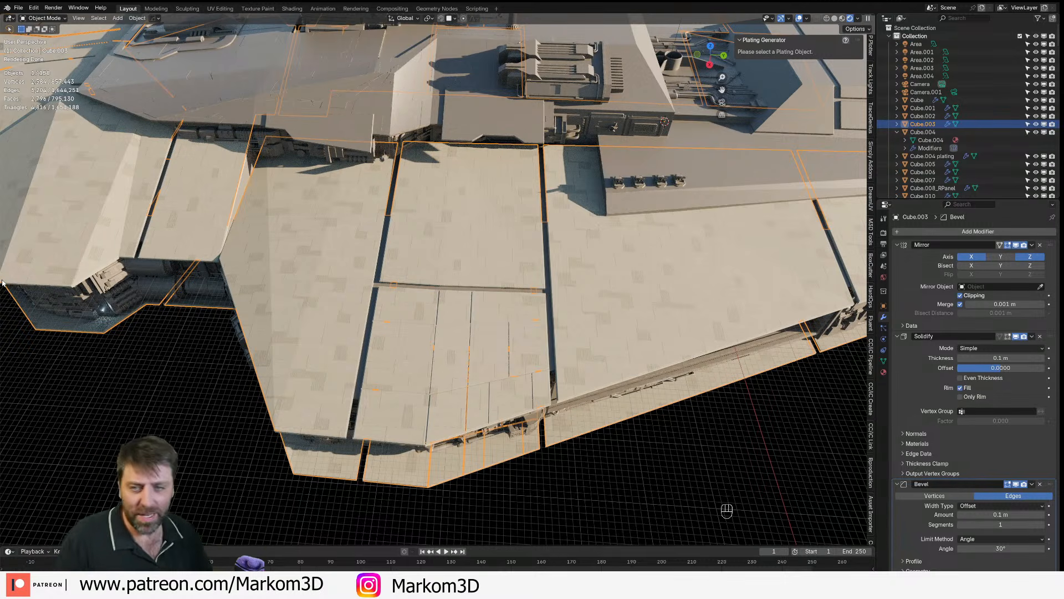
- Add two lengthwise loop cuts to the corner panel of the inner row, one near each side
scroll(434, 383, "up", 6)
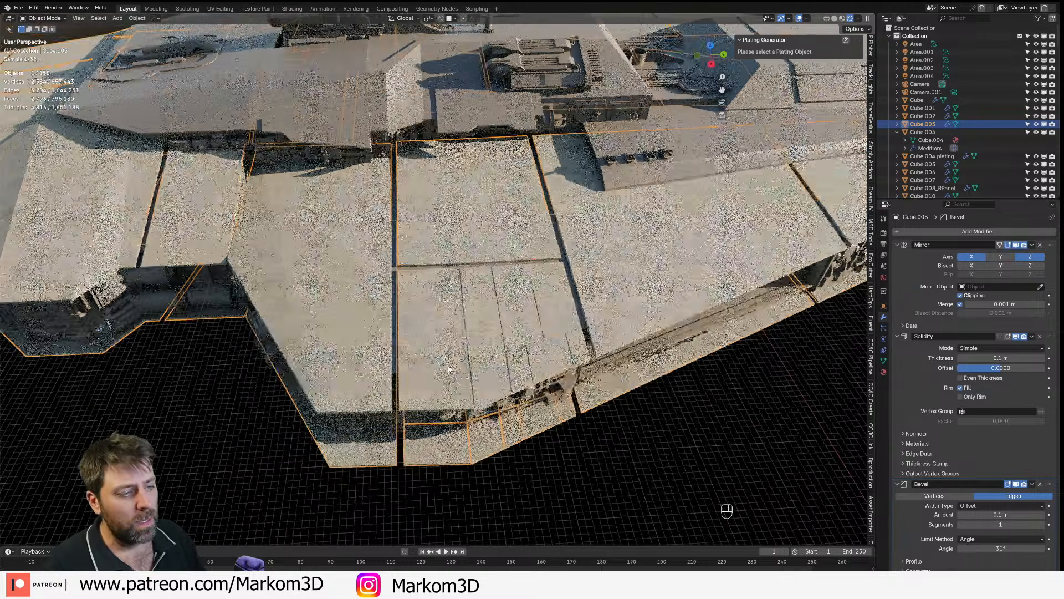
key("Tab")
key("ctrl+r")
left_click(438, 351)
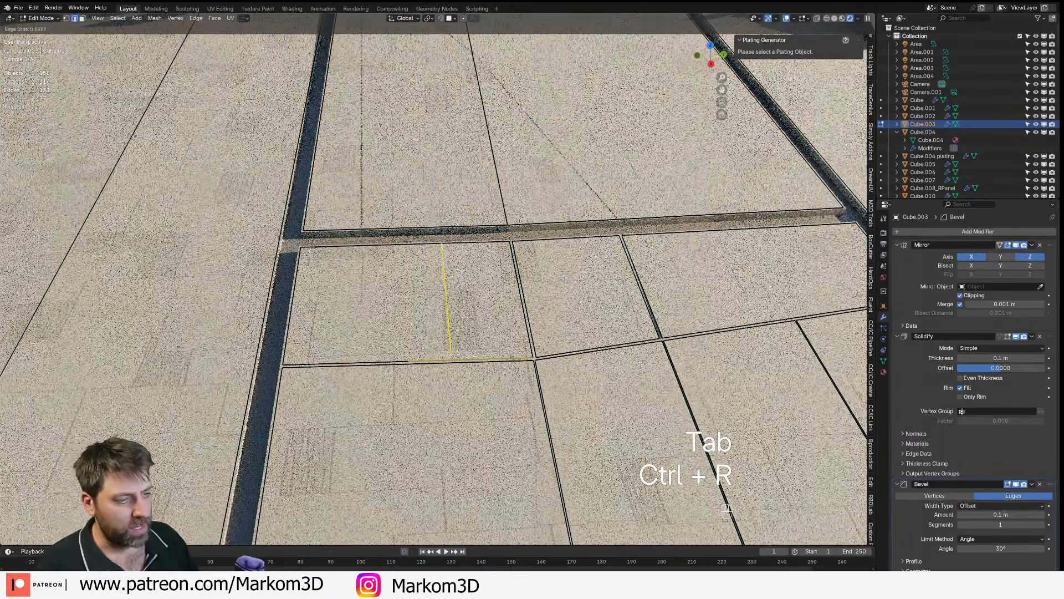
left_click(479, 353)
key("ctrl+r")
key("ctrl+r")
left_click(352, 361)
left_click(314, 362)
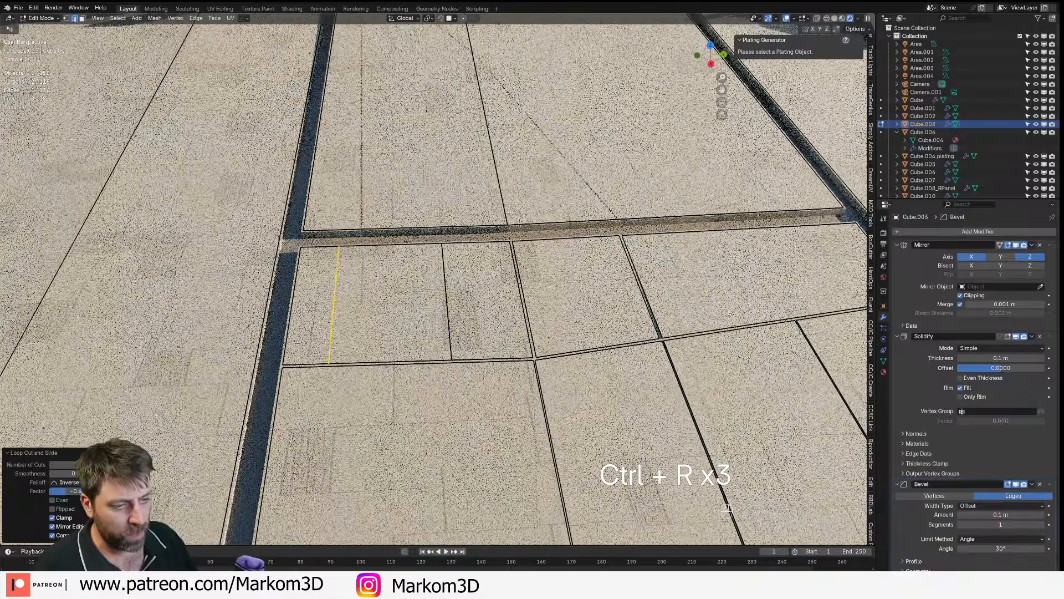
- Bevel both corner-panel cuts by about 0.04 m and delete the resulting strip faces
left_click(449, 328, "alt+shift")
key("ctrl+b")
left_click(495, 429)
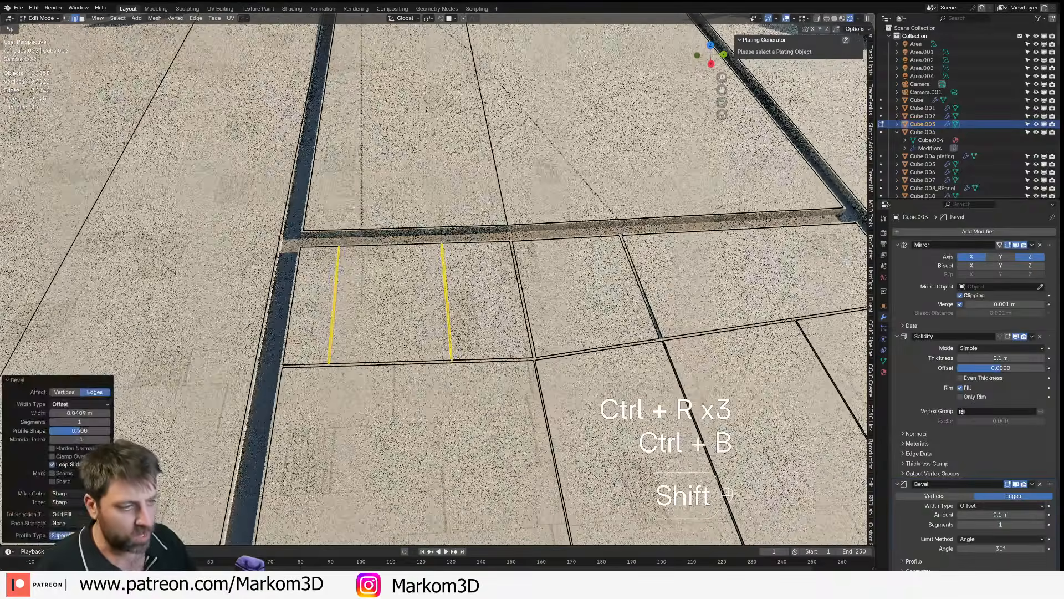
key("Delete")
left_click(499, 437)
scroll(499, 416, "down", 4)
middle_click_drag(500, 412, 512, 367, "shift")
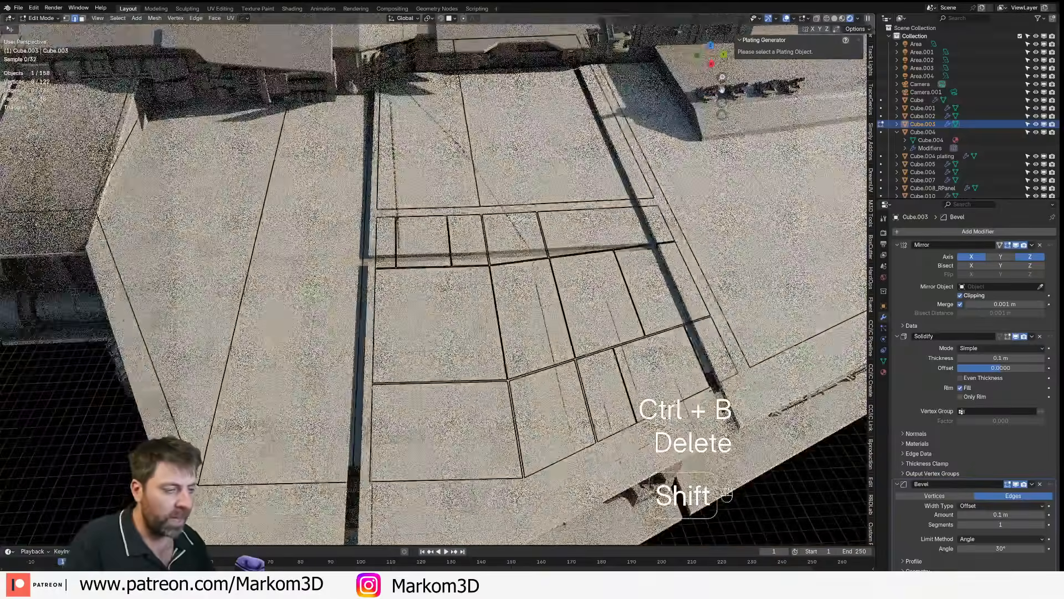
- Add a crosswise loop cut to the large middle-row side panel, bevel it by about 0.09 m and delete the strip face
key("ctrl+r")
left_click(514, 367)
left_click(517, 395)
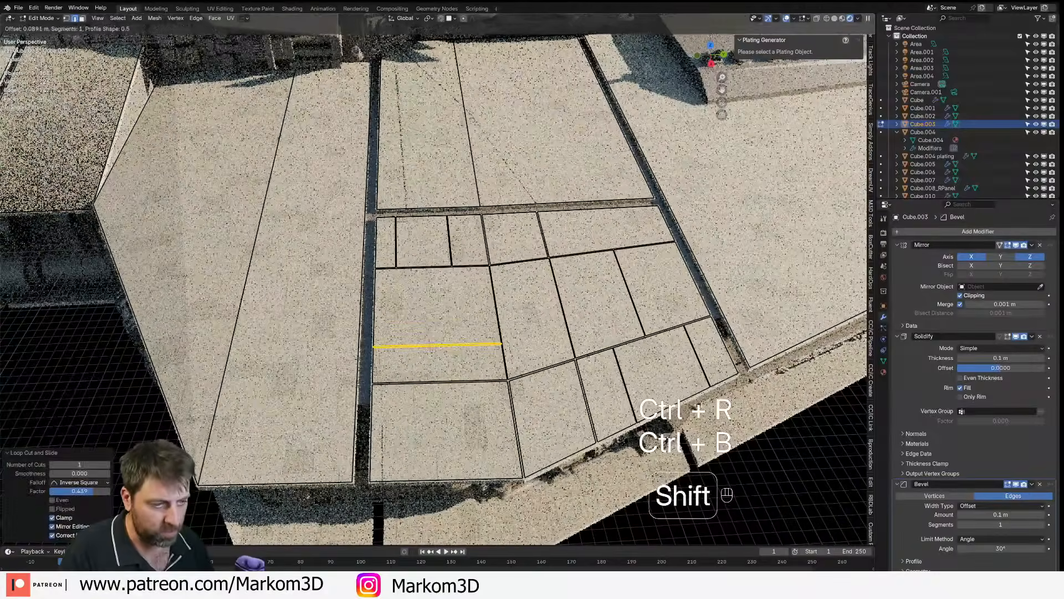
left_click(572, 428)
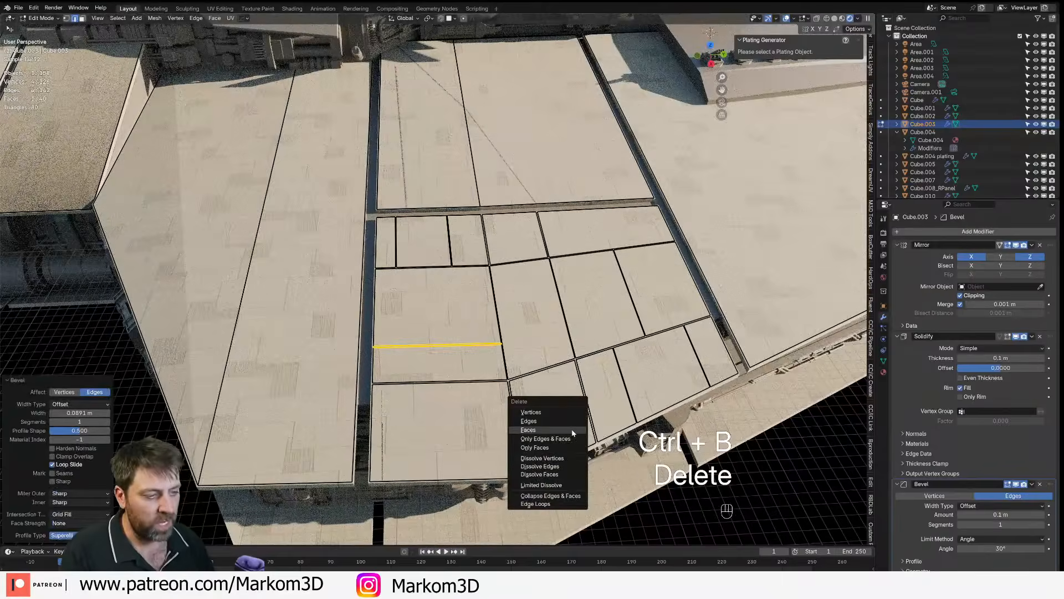
left_click(572, 430)
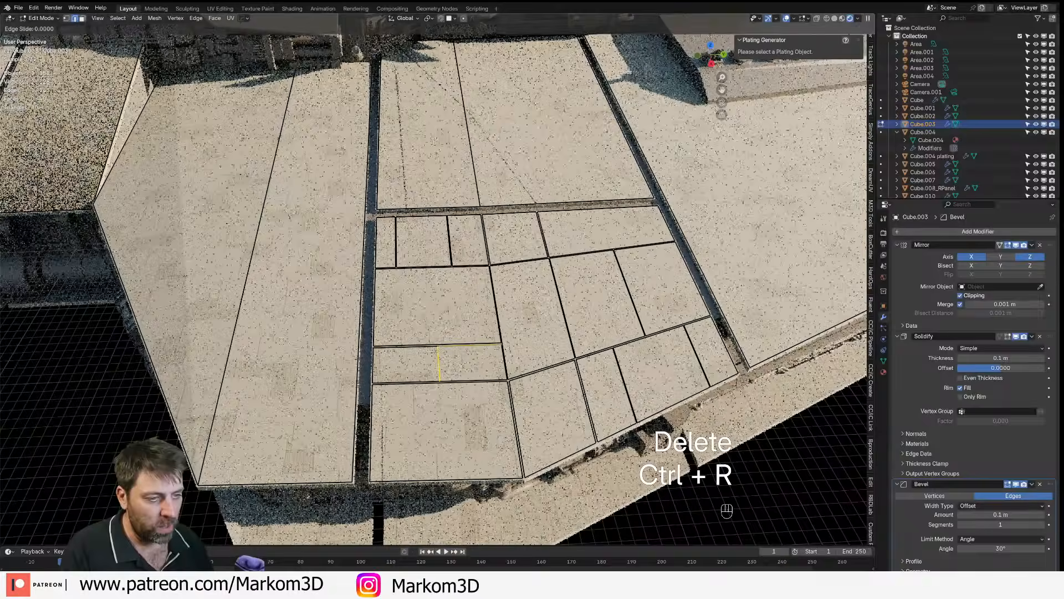
- Split the resulting narrow panel in half with a centred loop cut, beveled and with its strip face deleted
right_click(431, 350)
left_click(512, 406)
key("Delete")
left_click(512, 406)
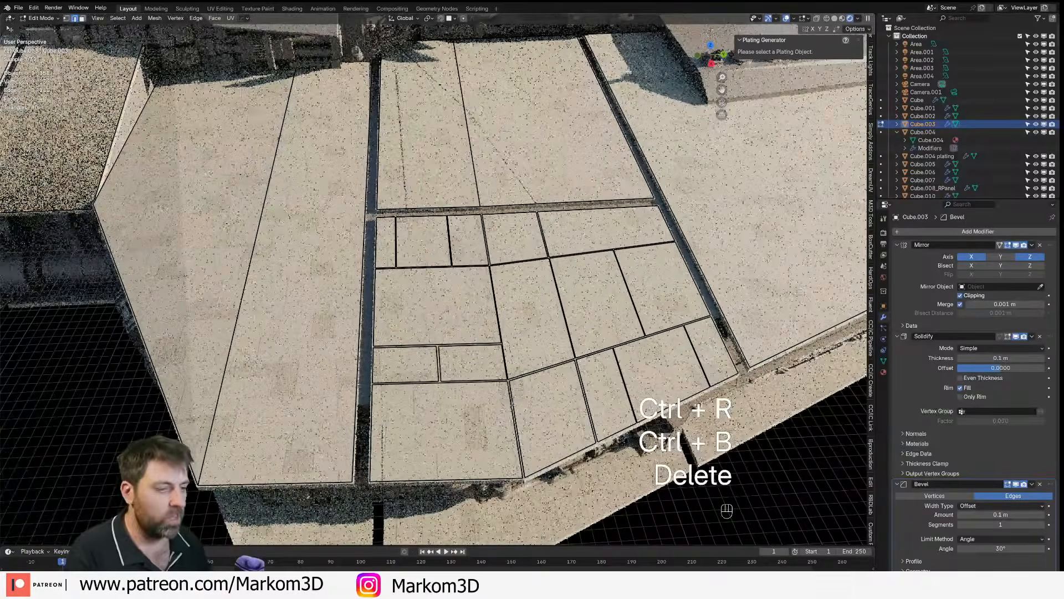
- Split three outer-row panels crosswise with loop cuts, beveled into narrow strips whose faces are deleted
left_click(509, 442)
left_click(513, 481)
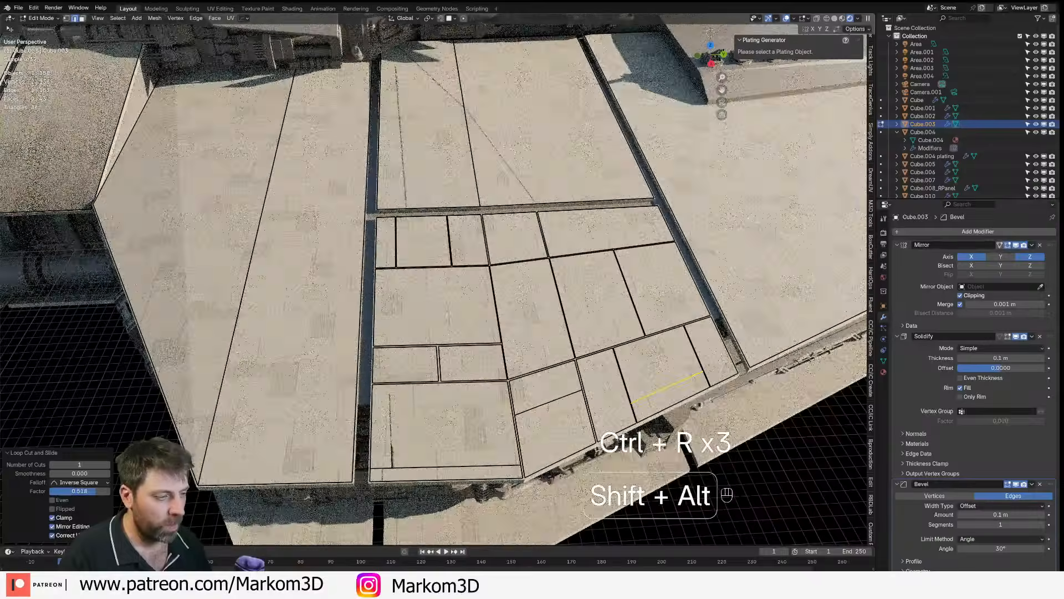
left_click(546, 404, "alt+shift")
key("ctrl+n")
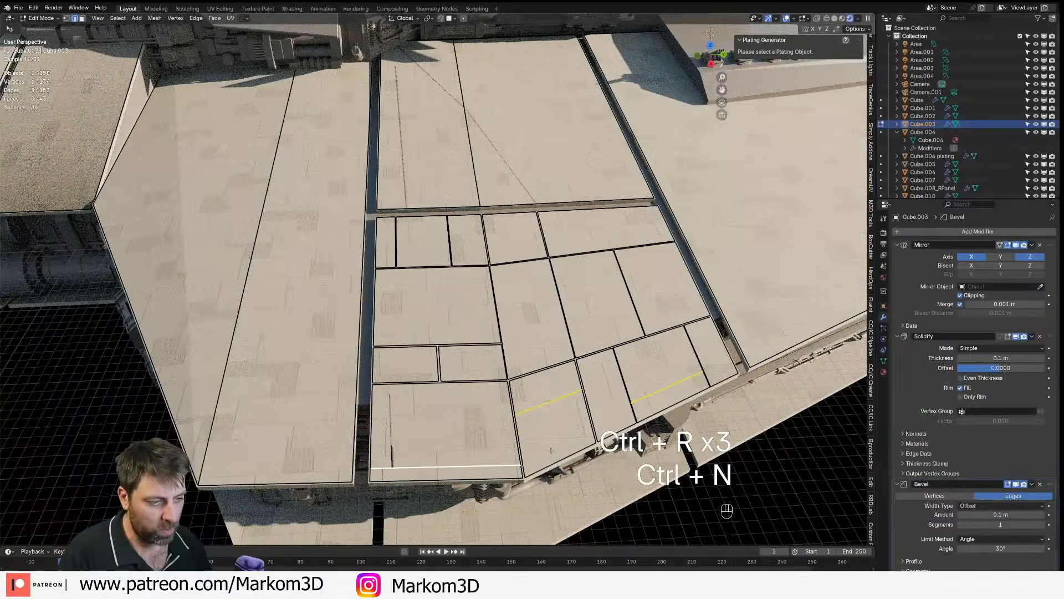
key("ctrl+b")
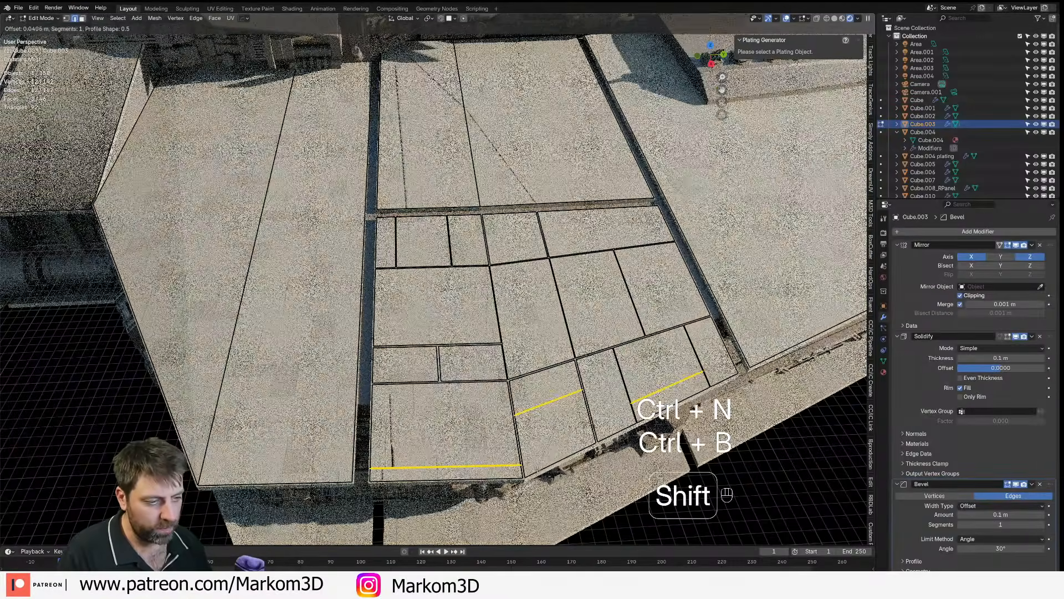
left_click(535, 471)
key("Delete")
left_click(537, 473)
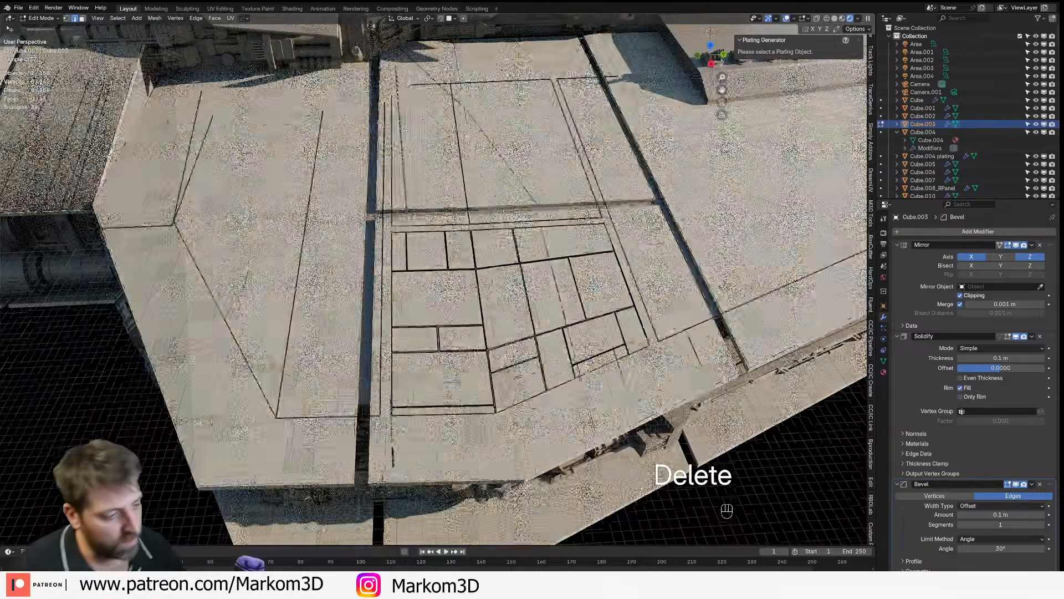
- Split three middle-row panels with crosswise loop cuts, bevel the cuts by about 0.15 m and delete the strip faces
scroll(538, 470, "down", 3)
middle_click_drag(537, 470, 541, 449)
scroll(541, 449, "up", 2)
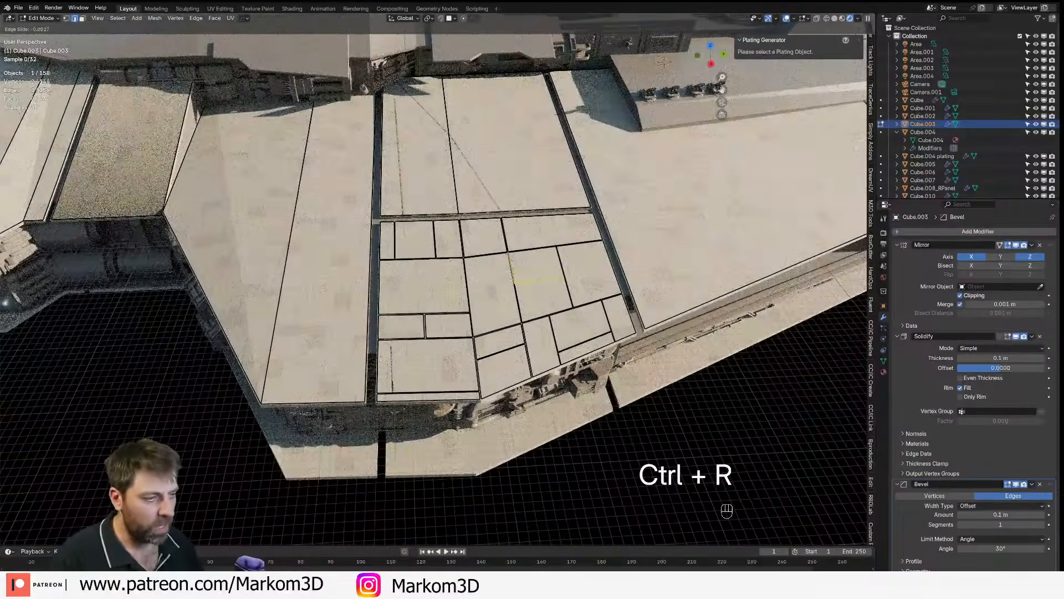
left_click(726, 494)
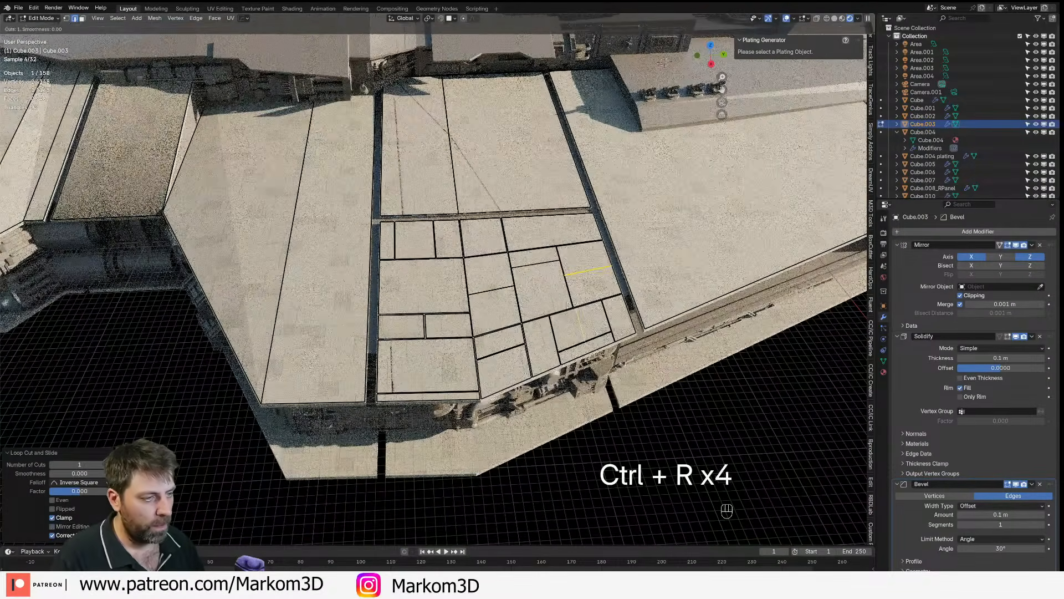
right_click(570, 304)
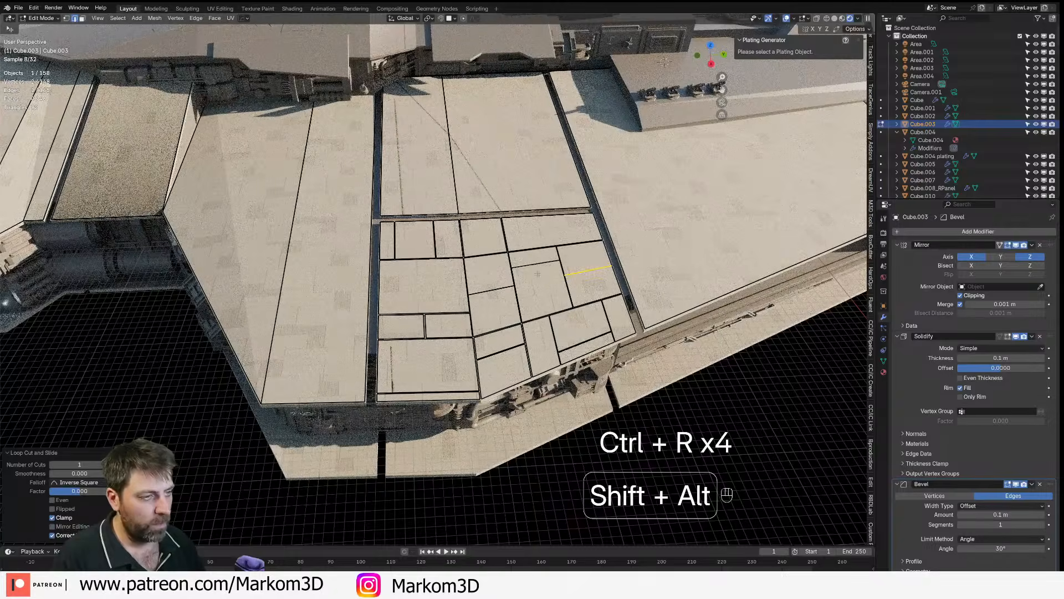
left_click(536, 264, "alt+shift")
left_click(492, 290, "alt+shift")
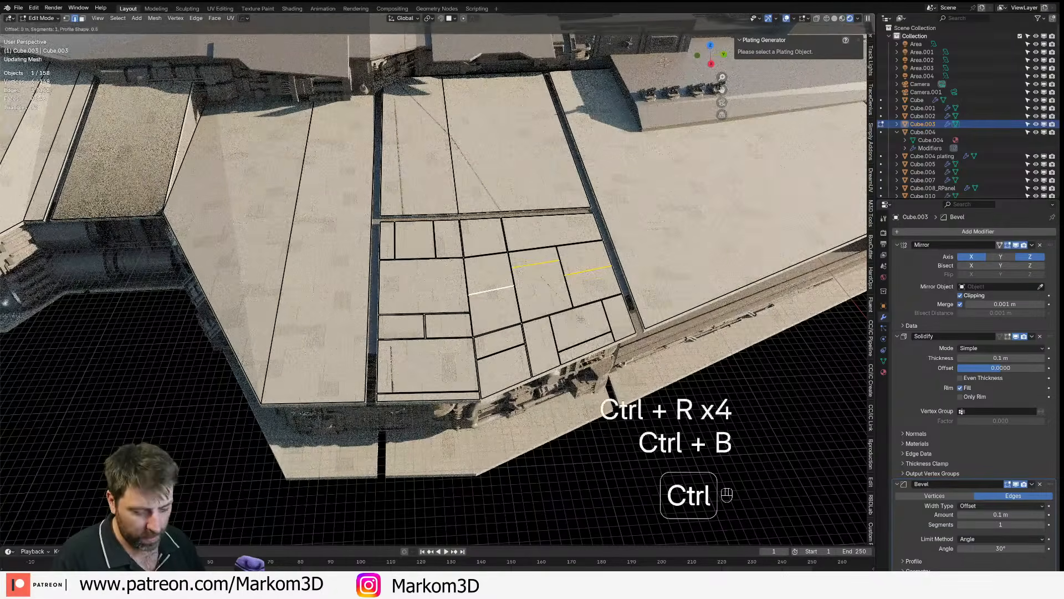
left_click(585, 321)
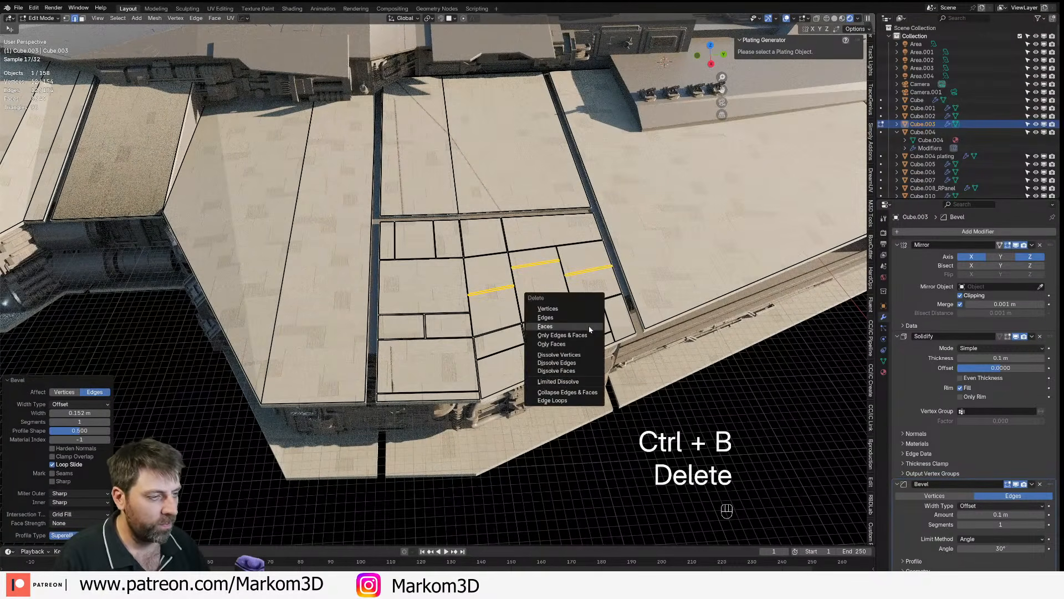
left_click(589, 330)
- Split the central middle-row panel lengthwise with an off-centre loop cut, bevel it by about 0.06 m and delete the strip face
key("ctrl+r")
left_click(559, 303)
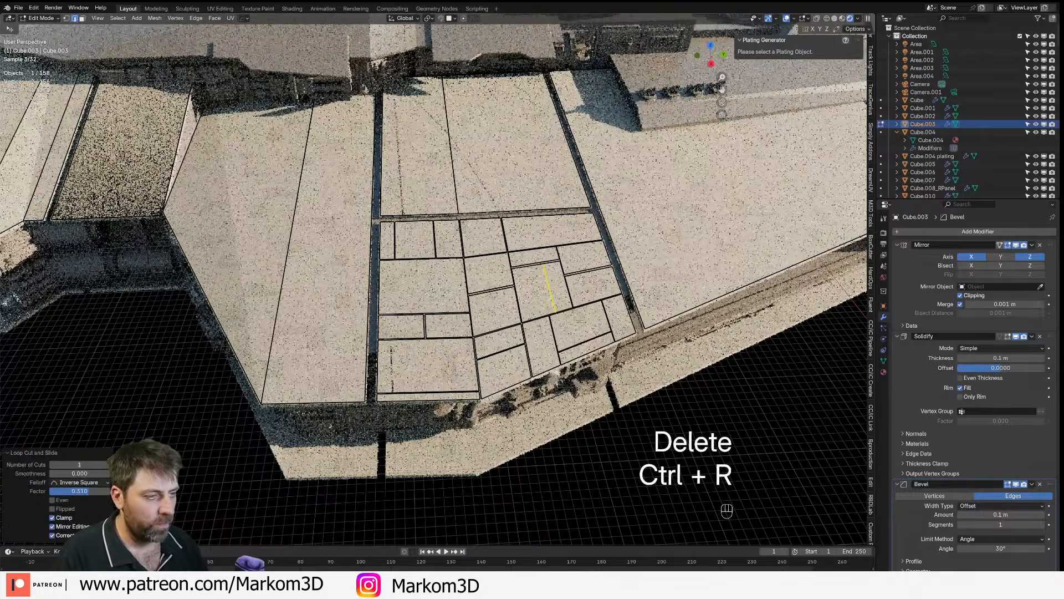
key("ctrl+b")
left_click(624, 381)
key("Delete")
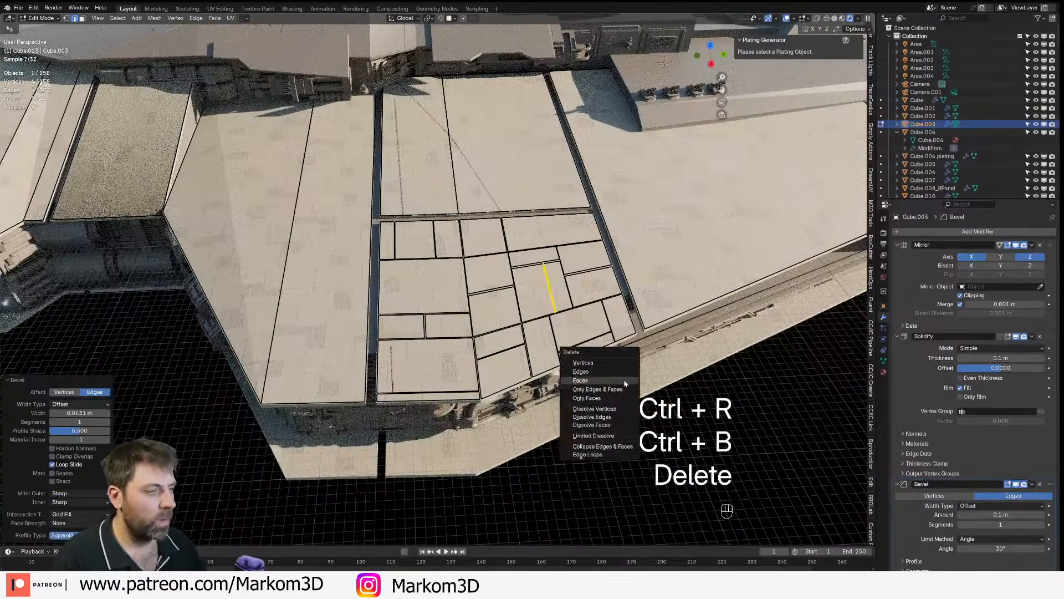
left_click(624, 383)
- Halve the small middle-row panel beside the long channel with a centred lengthwise loop cut, bevel it and delete the strip face
key("ctrl+r")
left_click(584, 256)
key("ctrl+b")
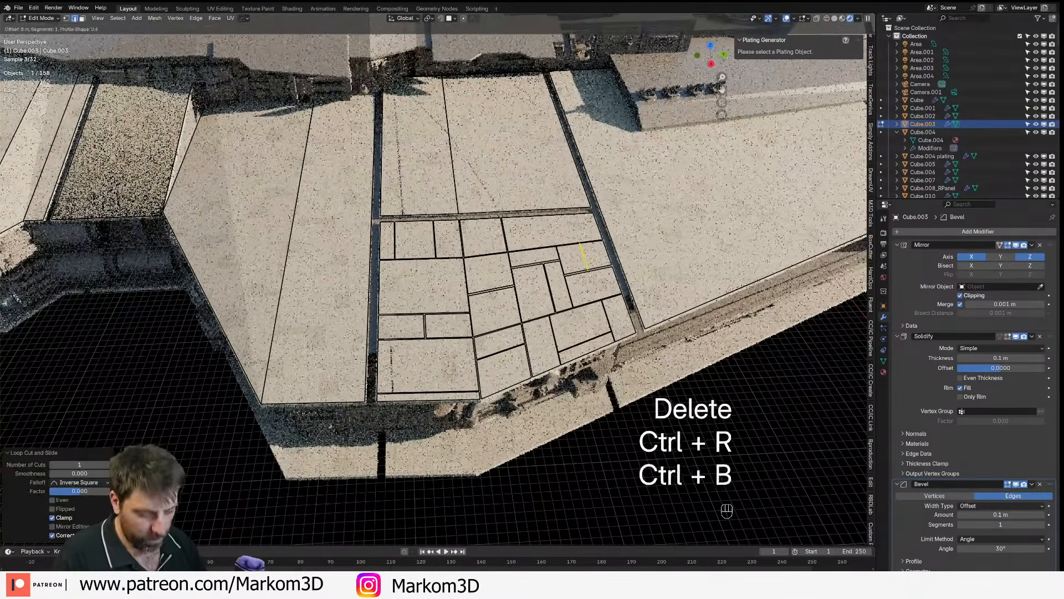
left_click(668, 337)
key("Delete")
left_click(633, 379)
- Add a lengthwise loop cut to the wide inner-row panel, slide it off-centre, bevel it narrowly and delete the strip face
key("ctrl+r")
left_click(535, 231)
key("g")
key("g")
left_click(643, 346)
key("ctrl+b")
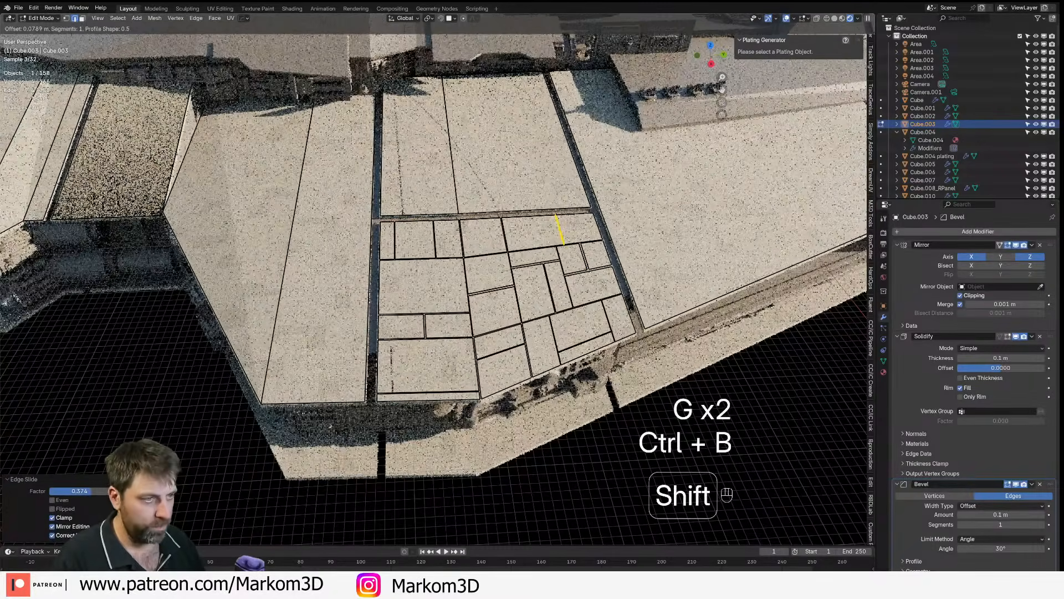
left_click(643, 346)
key("Delete")
left_click(638, 349)
- Examine the panel gaps across the hull section from several angles in Object Mode
key("Tab")
scroll(560, 327, "down", 4)
middle_click_drag(560, 327, 475, 366)
scroll(499, 372, "up", 4)
scroll(493, 370, "up", 3)
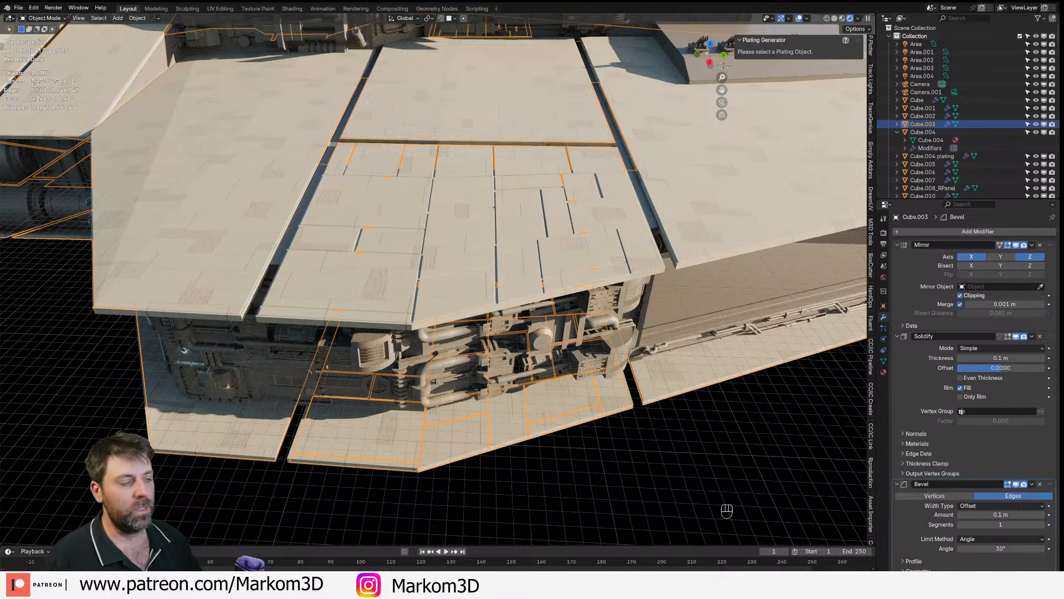
middle_click_drag(248, 179, 258, 244)
scroll(403, 348, "up", 2)
middle_click_drag(403, 348, 397, 335)
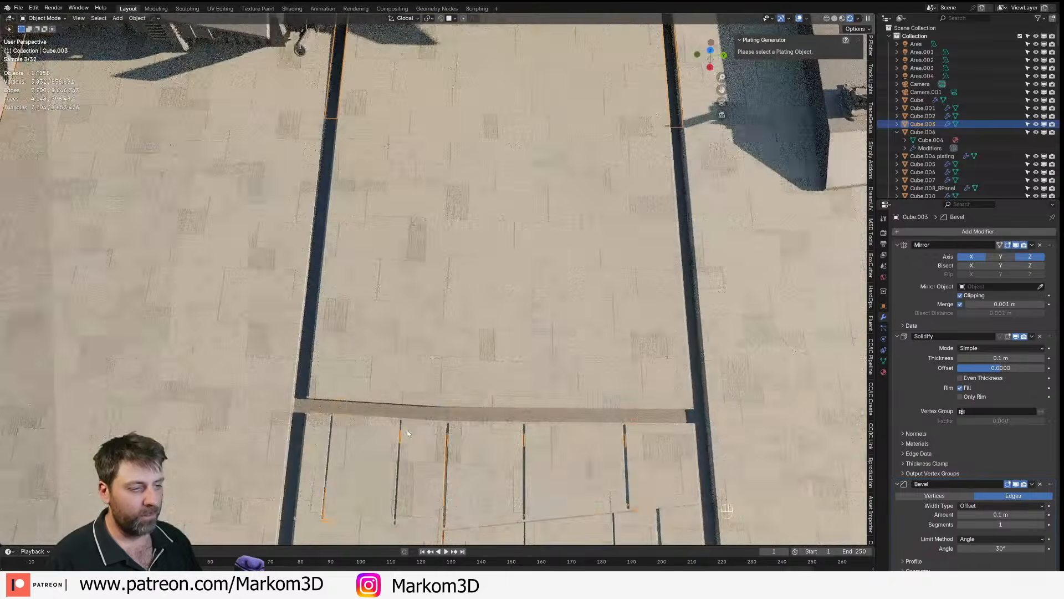
- Split the inner-row centre panel crosswise with an off-centre loop cut, bevel it by about 0.09 m and delete the strip face
middle_click_drag(404, 456, 392, 325, "shift")
key("Tab")
key("ctrl+r")
left_click_drag(460, 338, 553, 375)
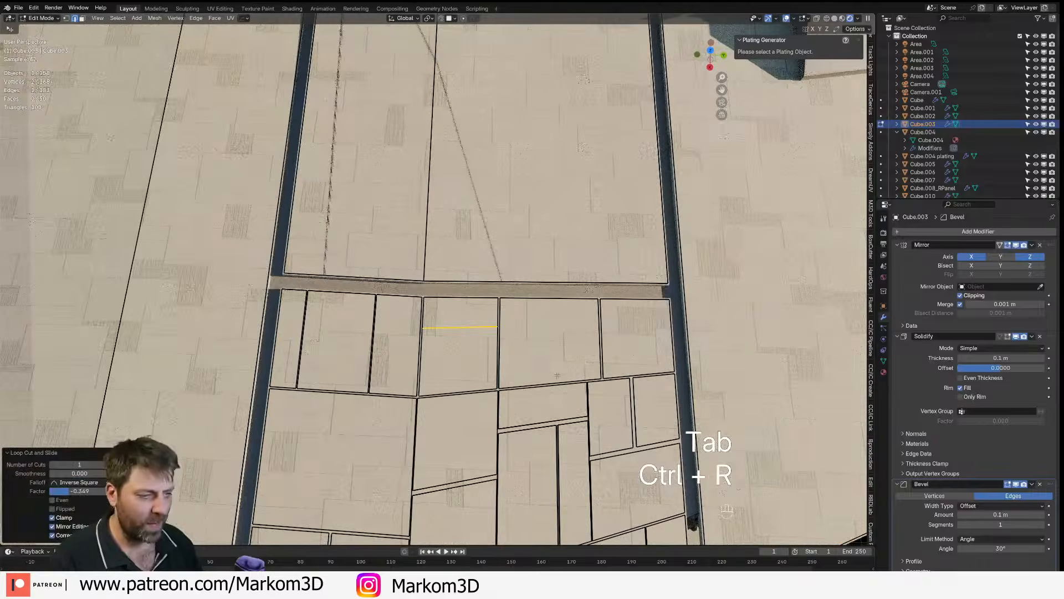
key("ctrl+b")
left_click(526, 396)
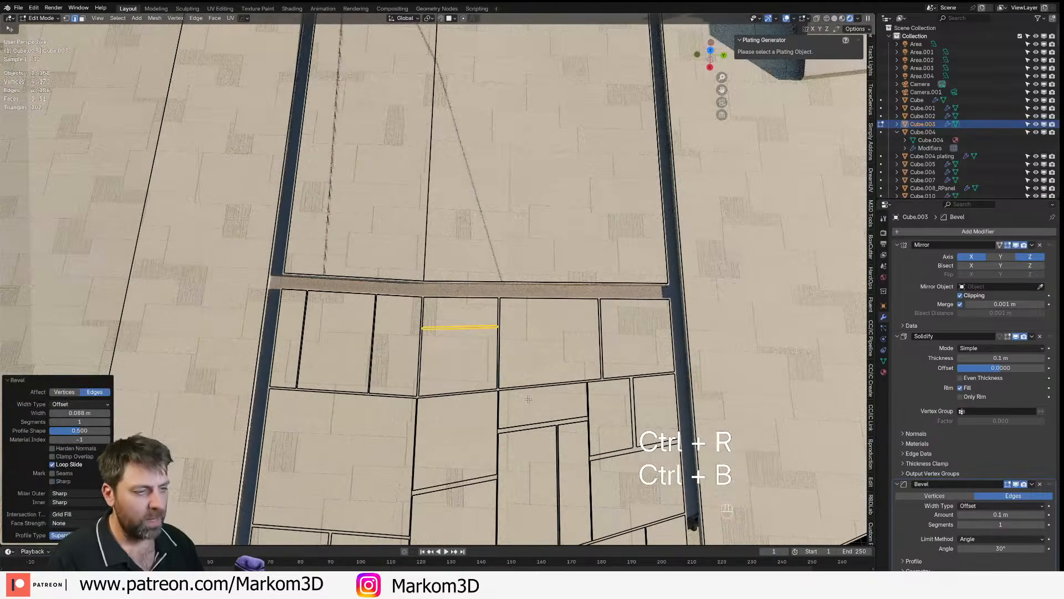
key("Delete")
left_click(528, 402)
- Cut a shallow crosswise panel off the large side panel with an off-centre loop cut, beveled and with its strip face deleted
middle_click_drag(528, 400, 617, 316, "shift")
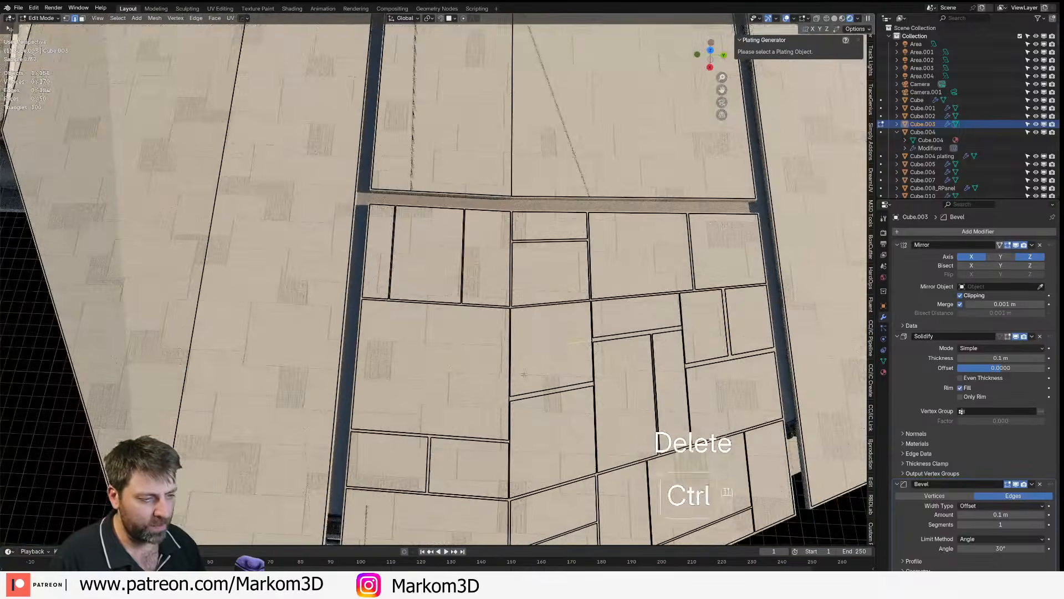
key("ctrl+r")
left_click(509, 365)
left_click(509, 342)
key("ctrl+b")
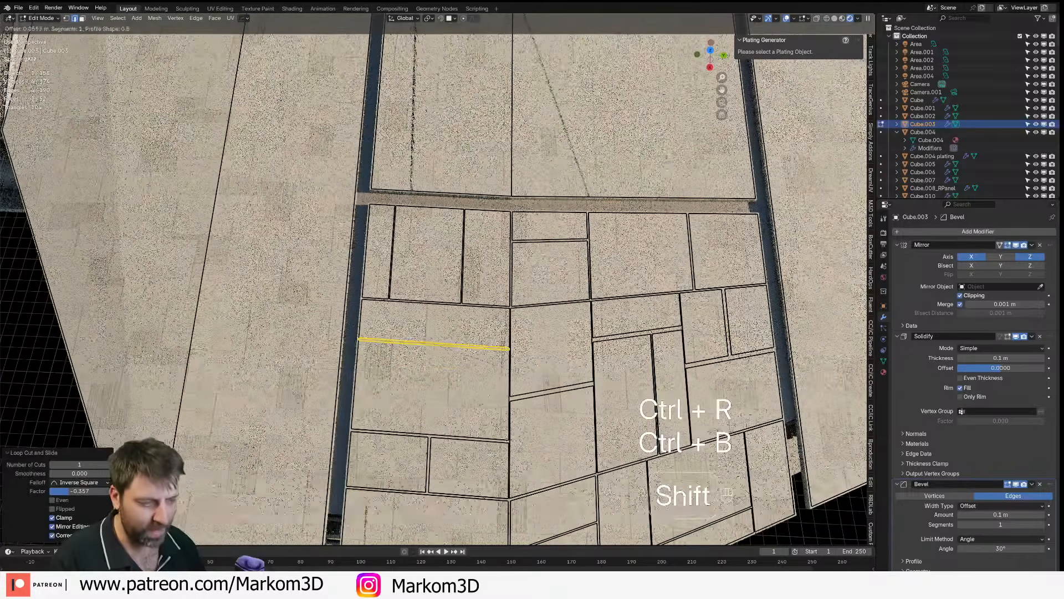
left_click(547, 382)
left_click(547, 384)
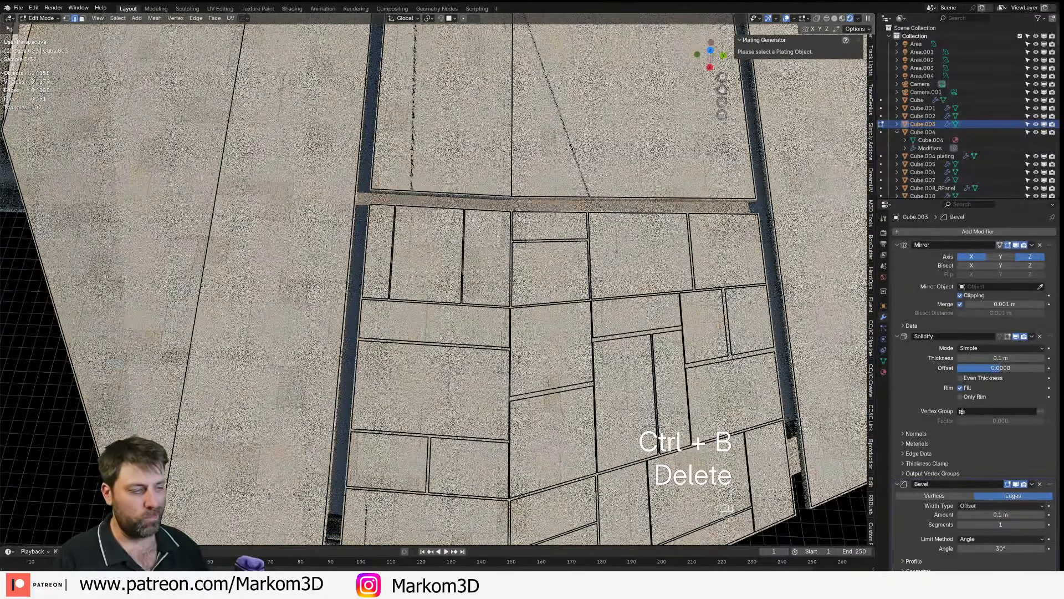
- Add two lengthwise loop cuts to the remaining large side panel and bevel both into narrow strips
scroll(430, 348, "up", 1)
left_click(429, 348)
key("ctrl+b")
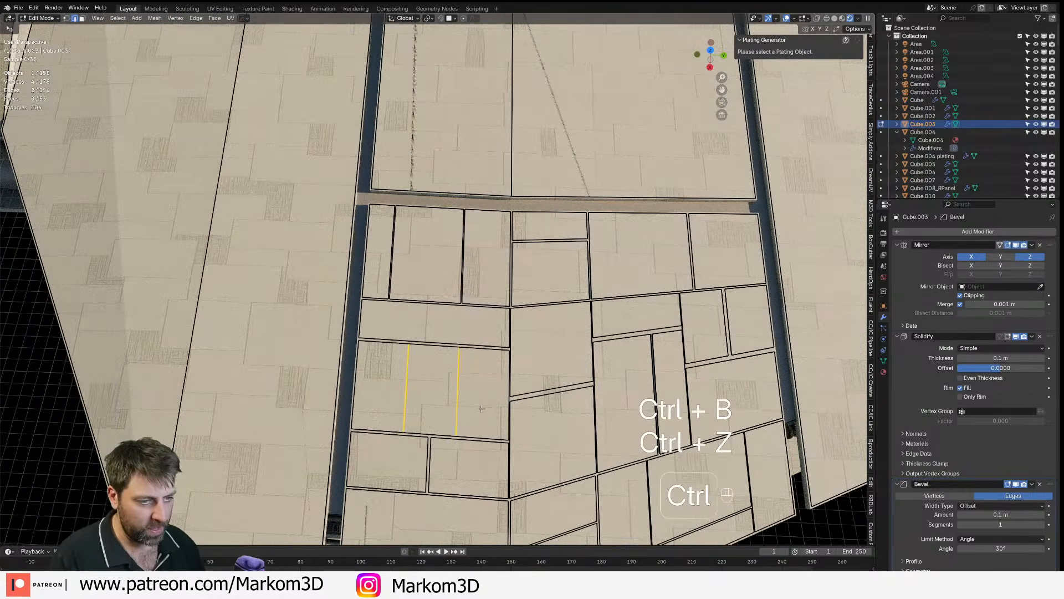
scroll(481, 409, "up", 5)
middle_click_drag(481, 409, 519, 235, "shift")
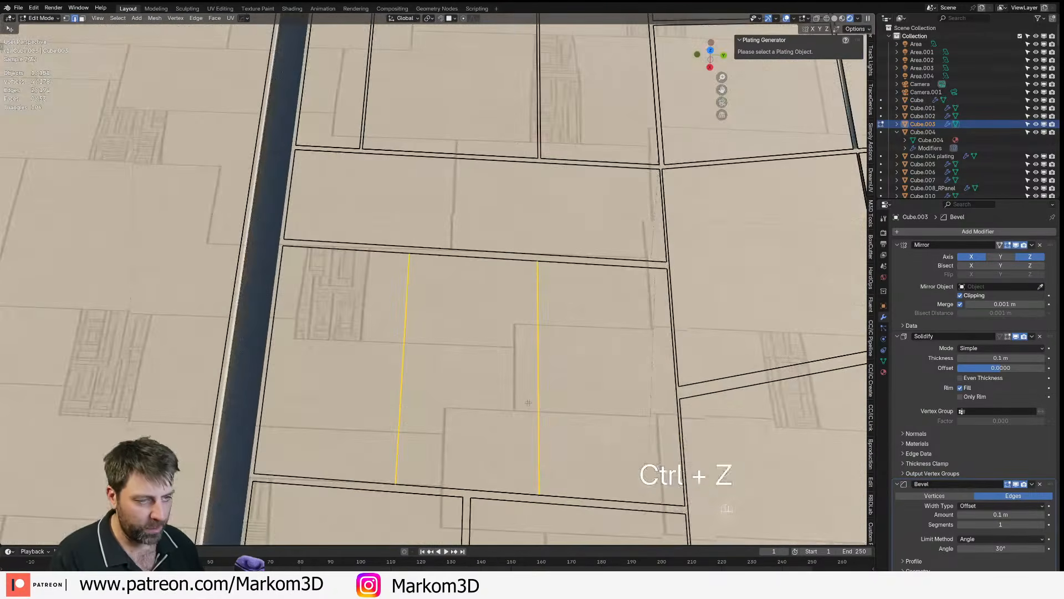
key("ctrl+b")
left_click(524, 227)
- Slide both end edges of that panel's middle section slightly inward to form notches with angled corners
left_click(460, 262)
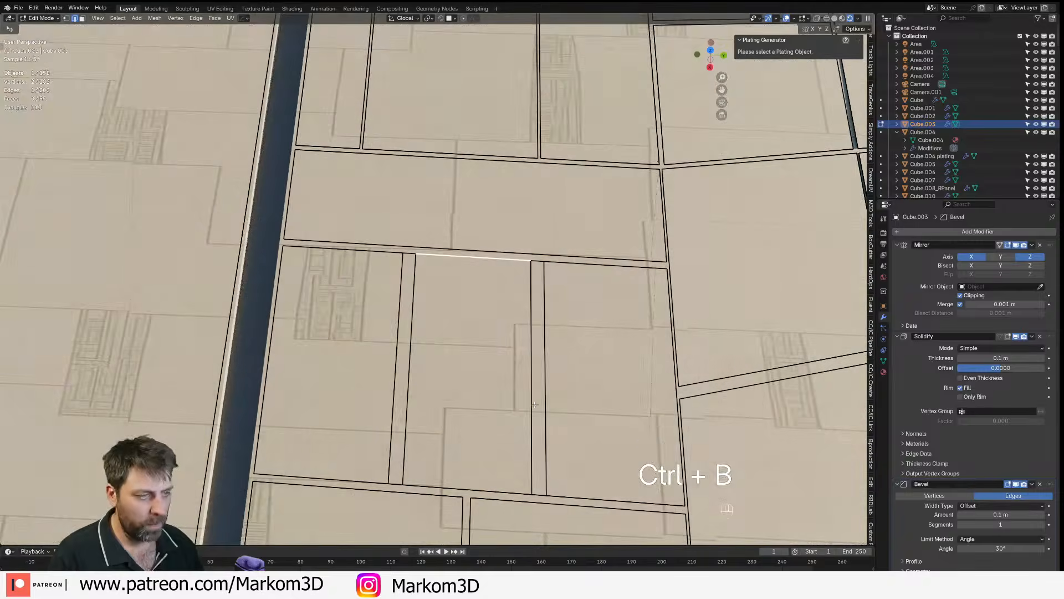
key("g")
key("g")
left_click(459, 270)
left_click(455, 487)
key("g")
key("g")
left_click(469, 468)
left_click(470, 410)
left_click(471, 263)
key("g")
key("g")
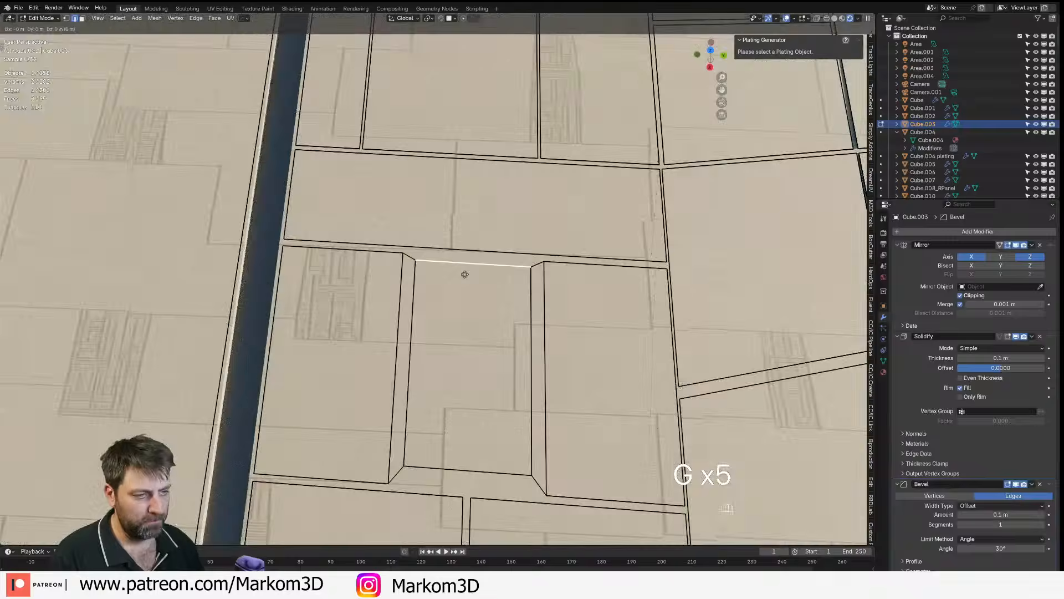
left_click(465, 270)
scroll(561, 389, "down", 6)
key("Tab")
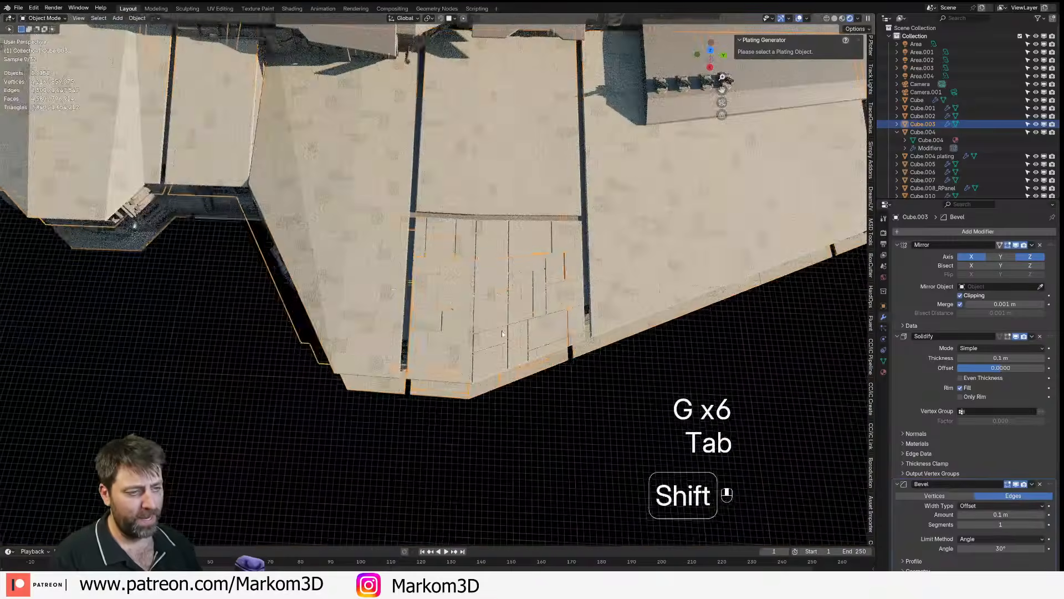
- Add a crosswise loop cut to the tall central panel, bevel it to about 1.16 m and bevel the resulting edges by 0.085 m
scroll(443, 288, "up", 5)
key("Tab")
scroll(444, 288, "up", 3)
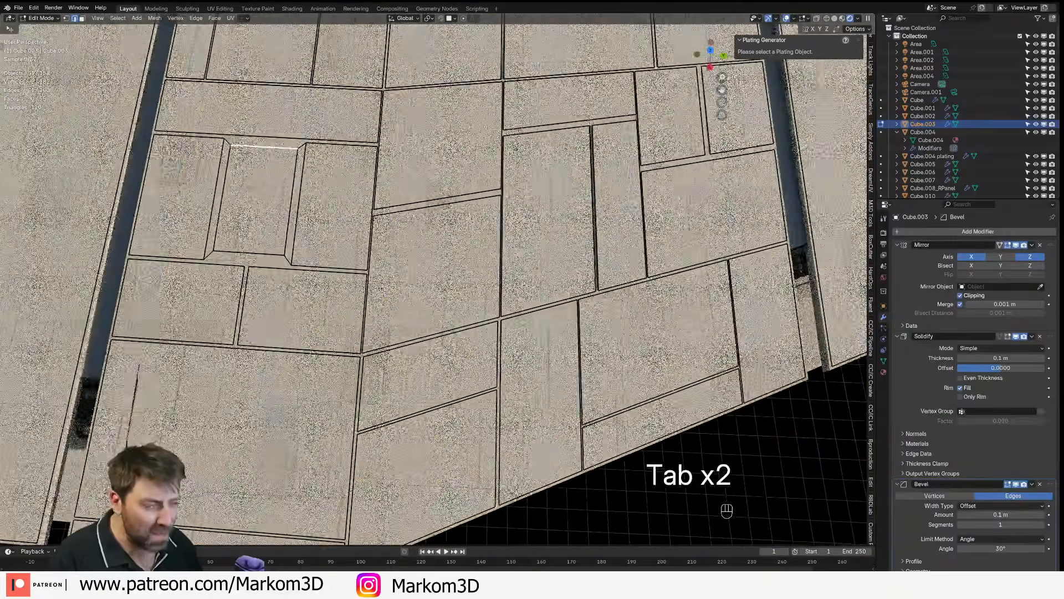
key("ctrl+r")
left_click(509, 226)
left_click(510, 254)
key("ctrl+b")
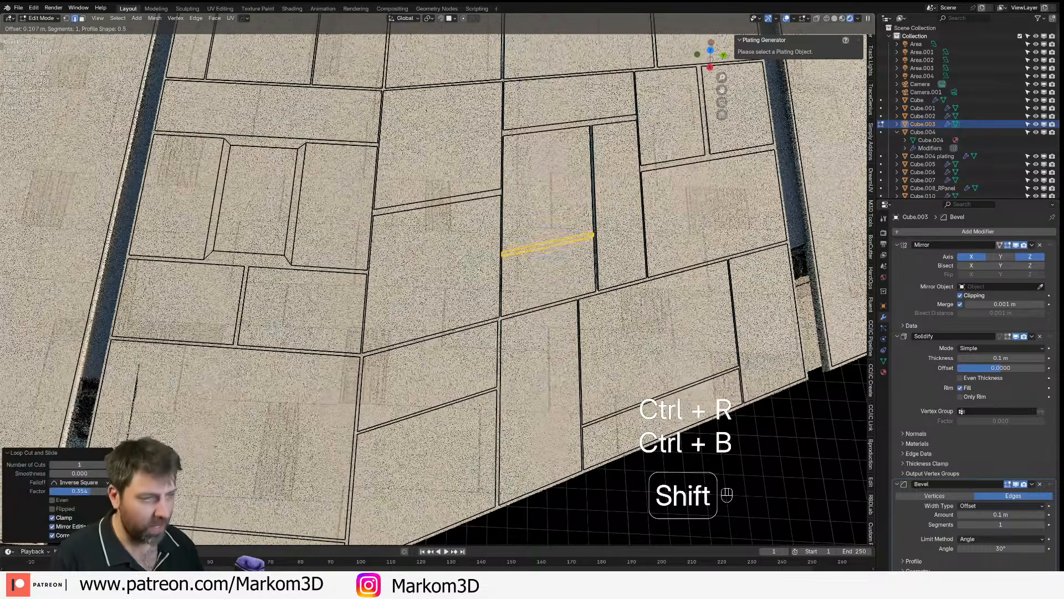
left_click(651, 314)
scroll(651, 314, "up", 3)
key("ctrl+b")
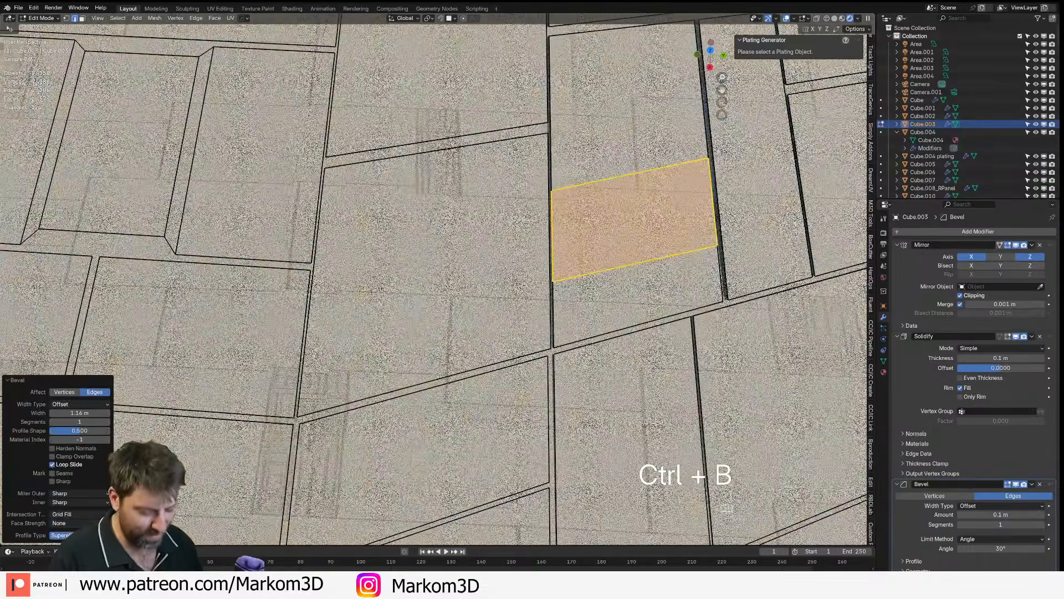
left_click(555, 241)
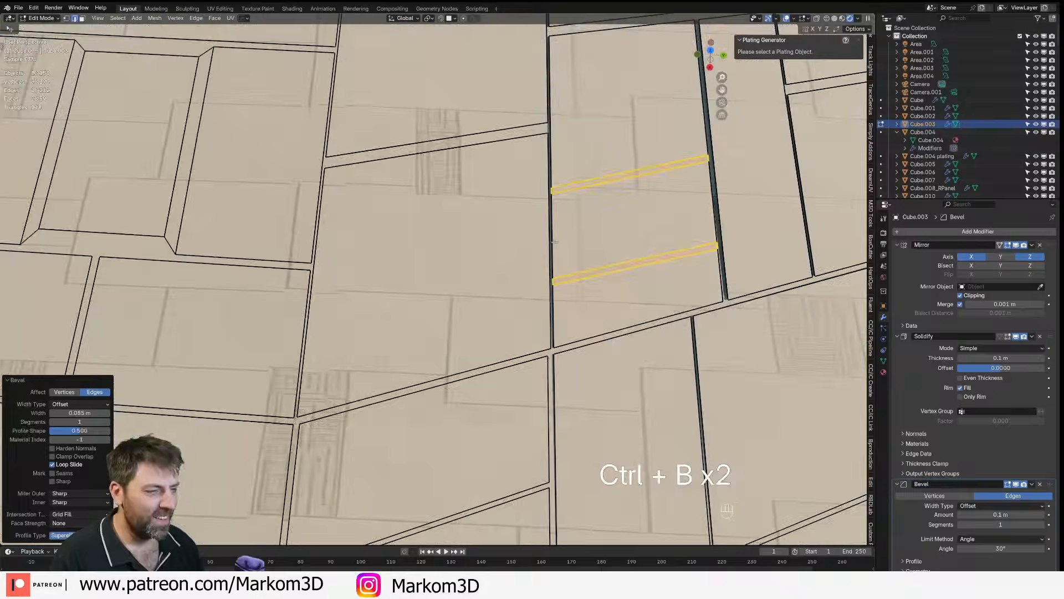
- Slide both side edges of the tall central panel's middle section inward to form angled notches
left_click(554, 242)
key("g")
key("g")
left_click(577, 244)
left_click(713, 213)
key("g")
key("g")
left_click(667, 216)
- Examine the notched panels and surrounding gaps up close in Object Mode
middle_click_drag(667, 216, 627, 298, "shift")
key("Tab")
scroll(627, 297, "down", 6)
scroll(531, 212, "up", 3)
middle_click_drag(530, 211, 429, 261)
scroll(429, 260, "up", 5)
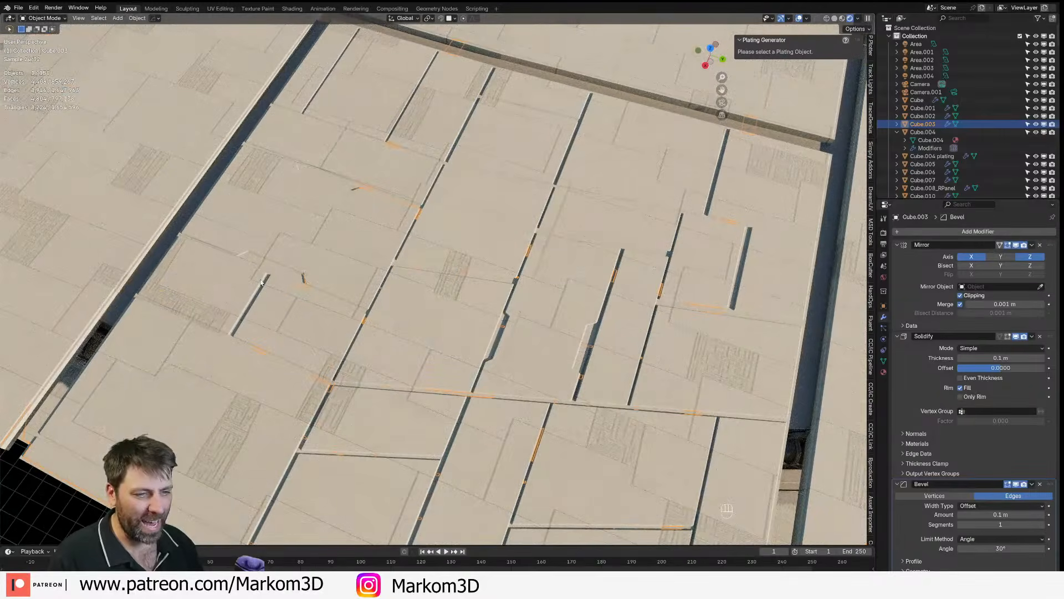
middle_click_drag(540, 311, 553, 294)
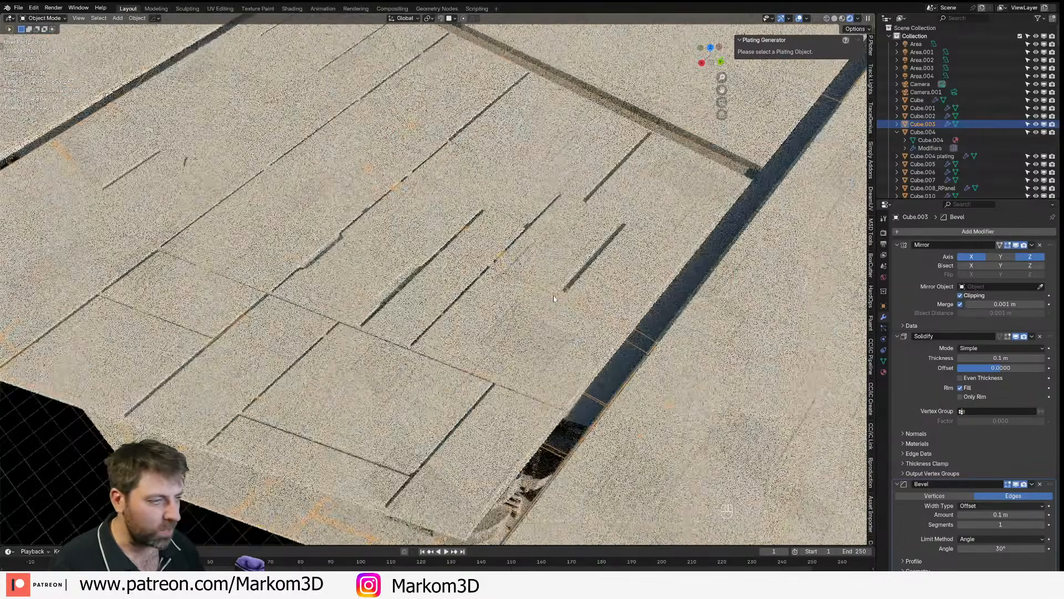
- Add two centred lengthwise loop cuts to the wide inner-row panel, halving it and one half, and bevel both by about 0.06 m
scroll(544, 191, "up", 3)
key("Tab")
key("ctrl+r")
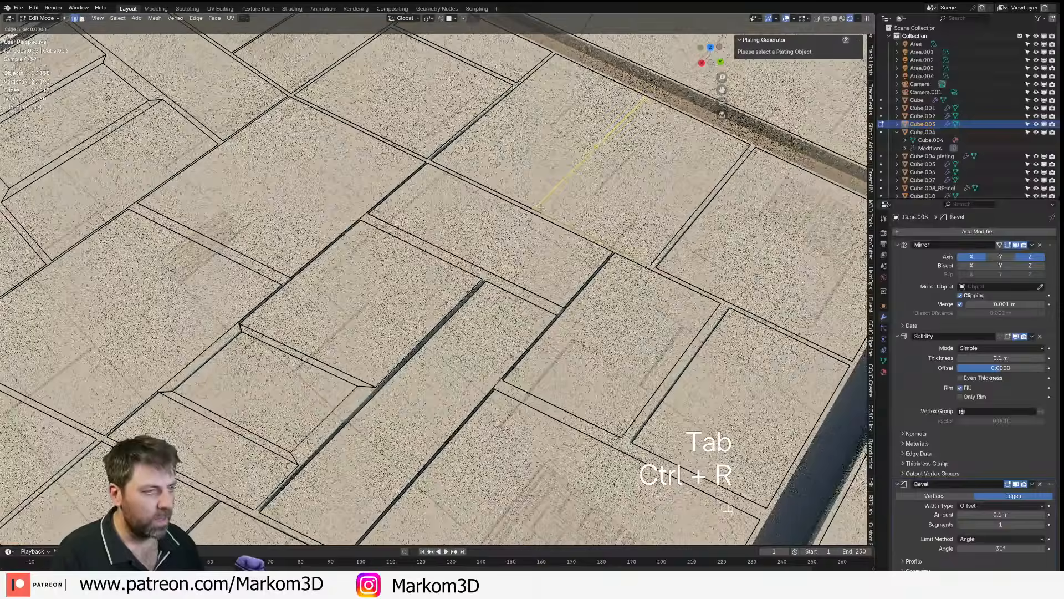
left_click(620, 266)
right_click(619, 267)
key("ctrl+r")
left_click(520, 203)
right_click(520, 203)
left_click(565, 180, "shift")
key("ctrl+b")
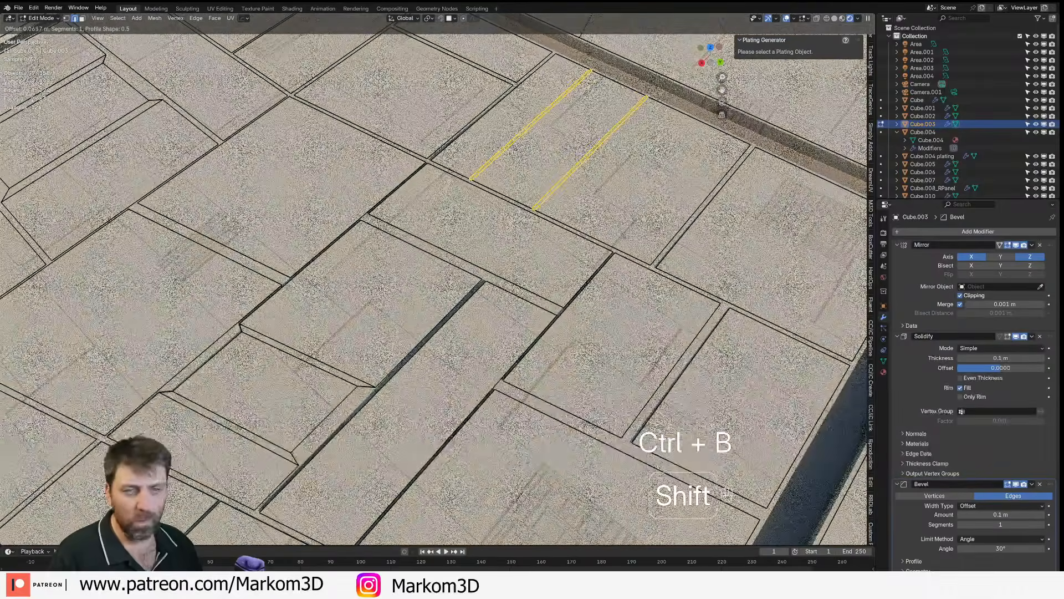
left_click(625, 237)
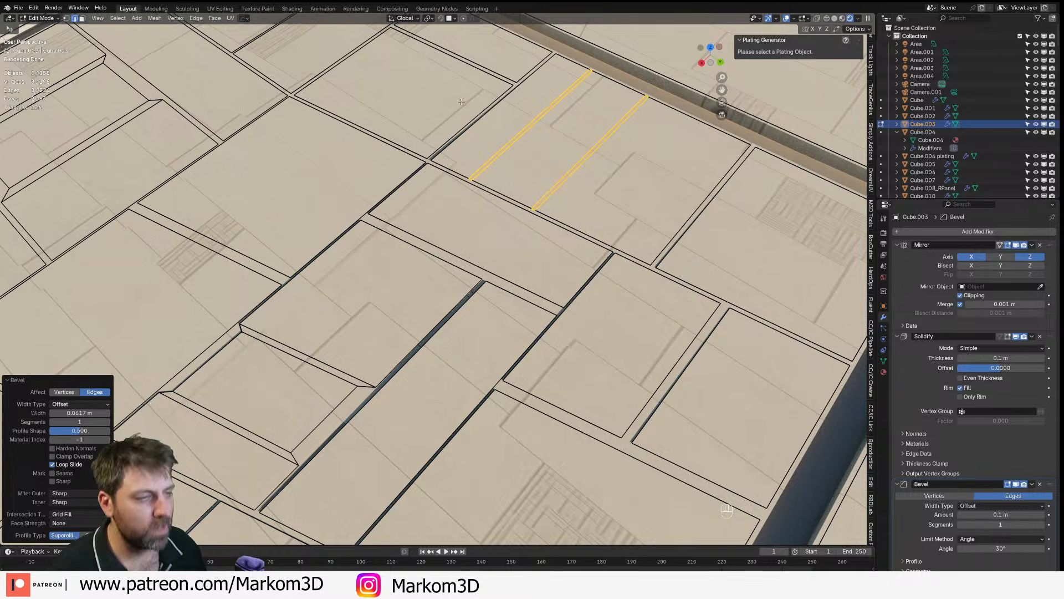
- Slide both end edges of the section between the new strips slightly inward, using a factor of about 0.03 beside the wide channel
scroll(543, 129, "up", 4)
left_click(556, 99, "shift")
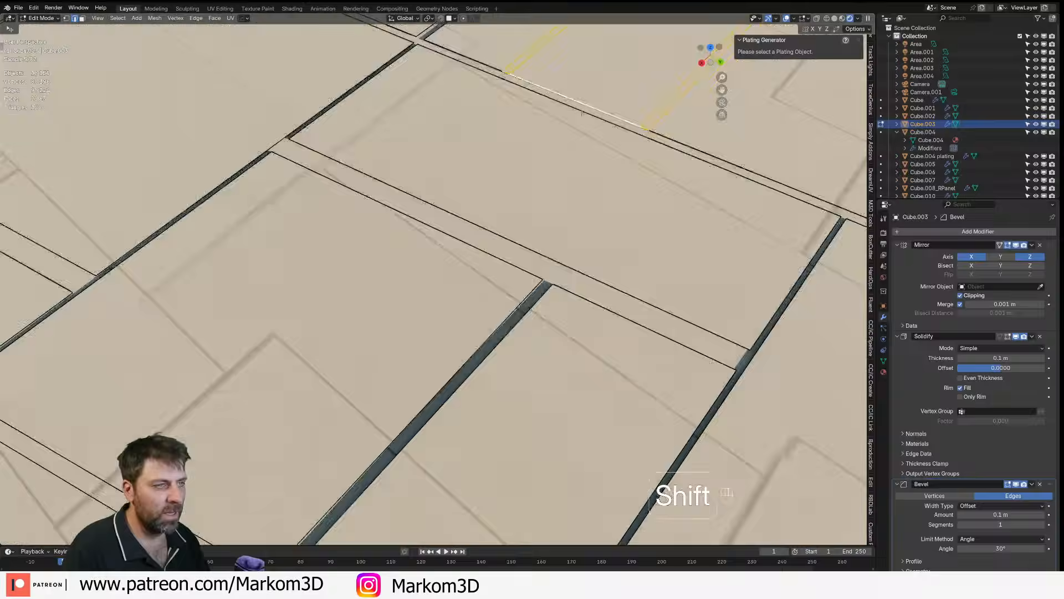
middle_click_drag(557, 99, 410, 357, "shift")
left_click(621, 357)
left_click(435, 370)
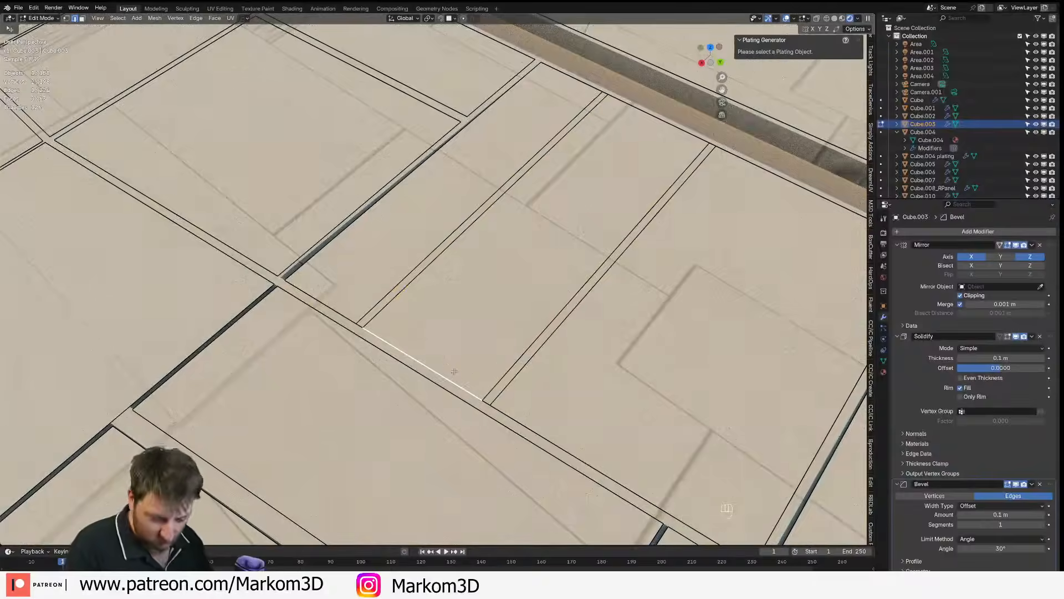
key("g")
key("g")
left_click(442, 361)
left_click(655, 125)
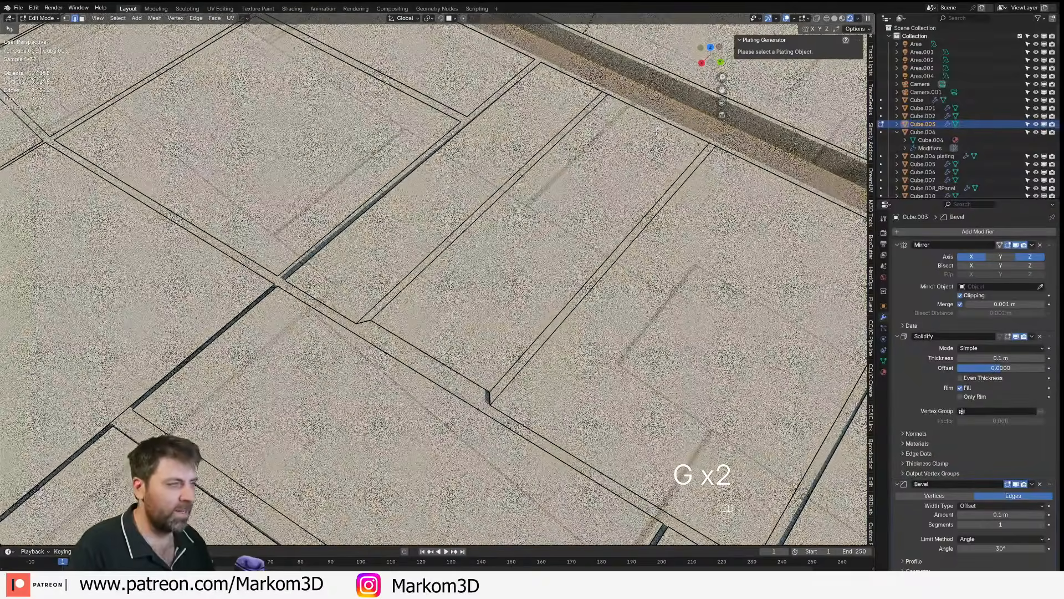
key("g")
key("g")
left_click(622, 173)
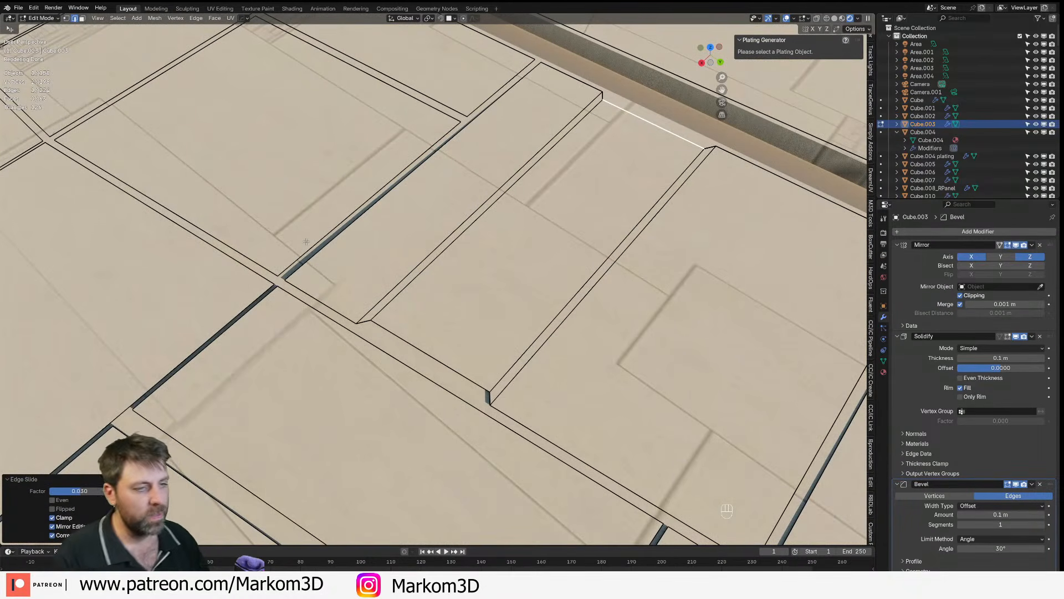
scroll(290, 231, "down", 4)
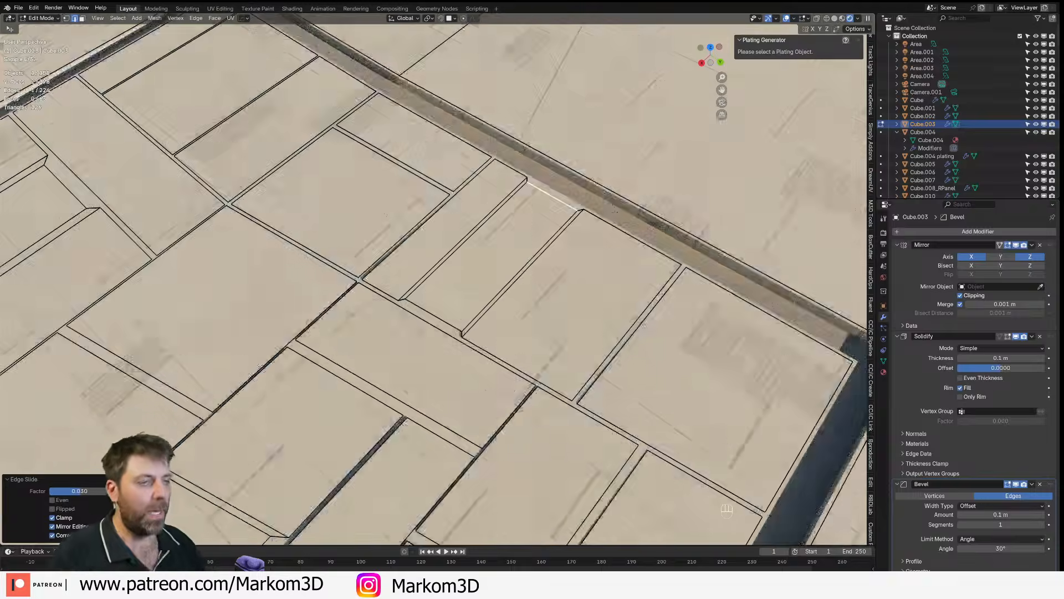
middle_click_drag(383, 410, 412, 315, "shift")
key("Tab")
scroll(413, 315, "down", 5)
scroll(450, 299, "up", 3)
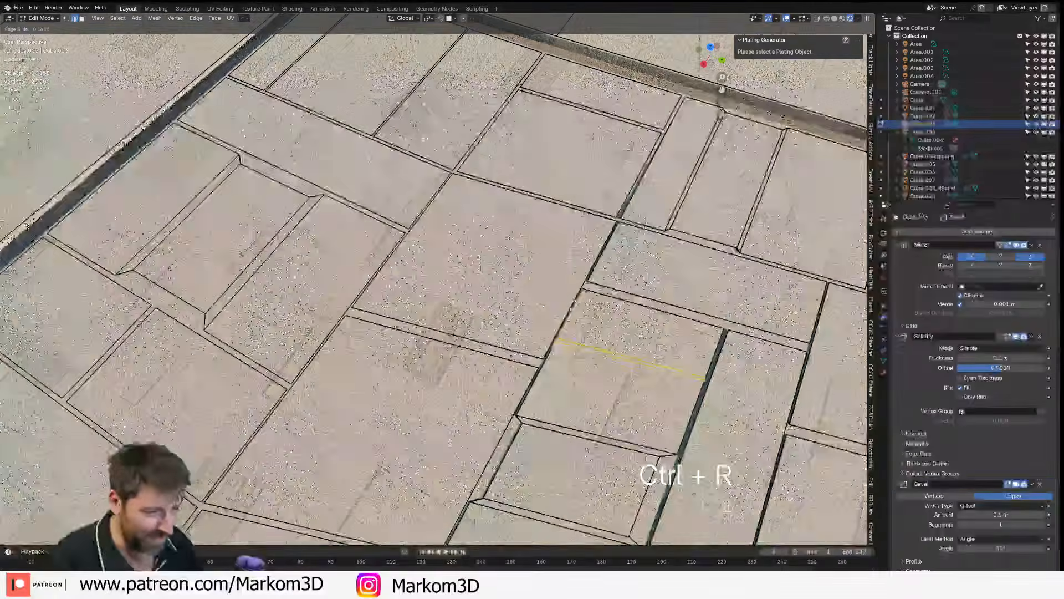
left_click(567, 314)
right_click(566, 314)
key("z")
key("ctrl+z")
- Add a crosswise loop cut to the large central panel, bevel it about 0.75 m wide, and bevel both resulting edges into narrow gaps
key("ctrl+r")
left_click_drag(564, 308, 607, 367)
key("ctrl+b")
left_click(578, 314)
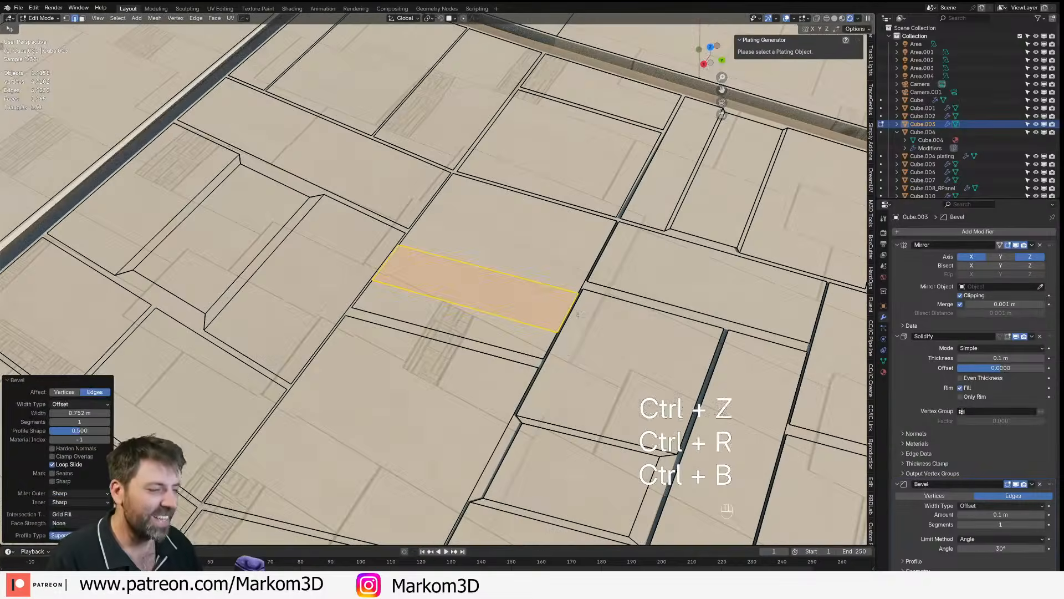
key("ctrl+b")
left_click(571, 355)
- Slide both end edges of the new middle strip slightly inward
left_click(569, 314)
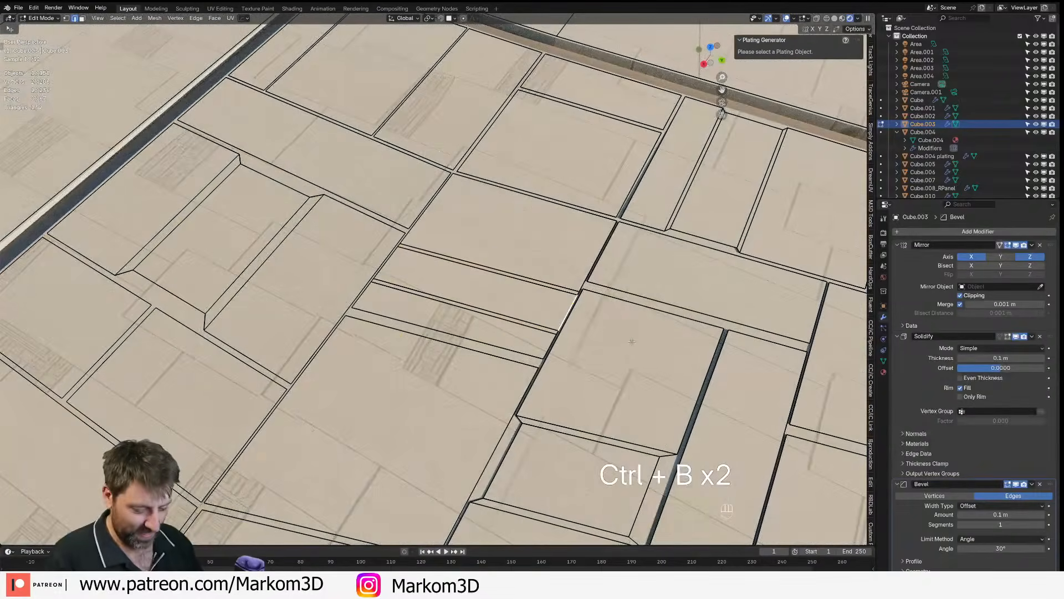
key("g")
key("g")
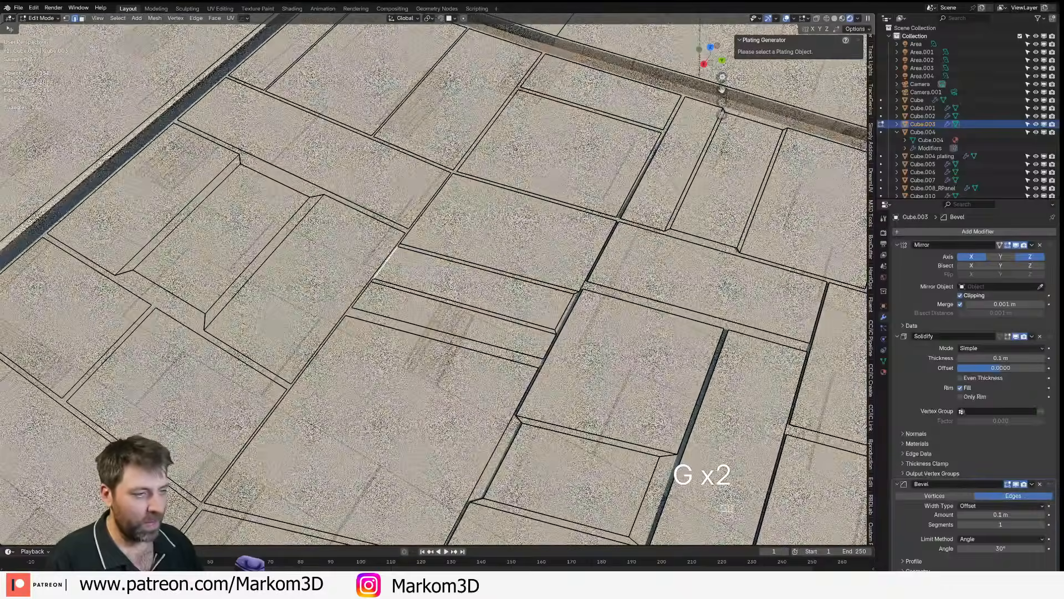
key("g")
key("g")
left_click(407, 283)
- Select the hull's whole mesh and bring up its UV layout in the UV Editing workspace beside a top view
scroll(443, 321, "down", 9)
key("Tab")
middle_click_drag(443, 328, 501, 238)
key("KP_7")
scroll(501, 238, "up", 3)
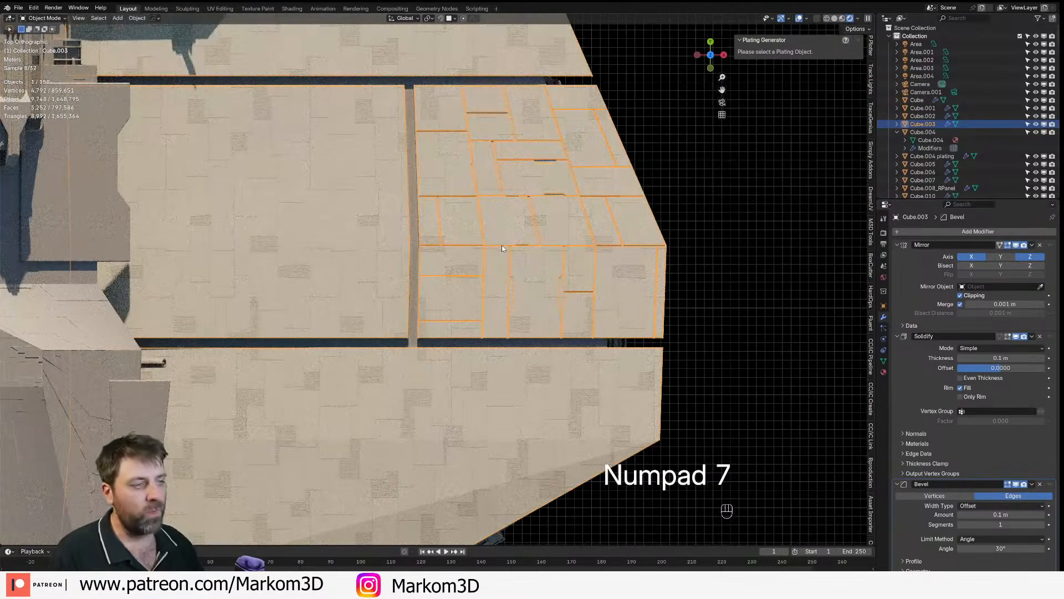
key("Tab")
key("a")
key("Tab")
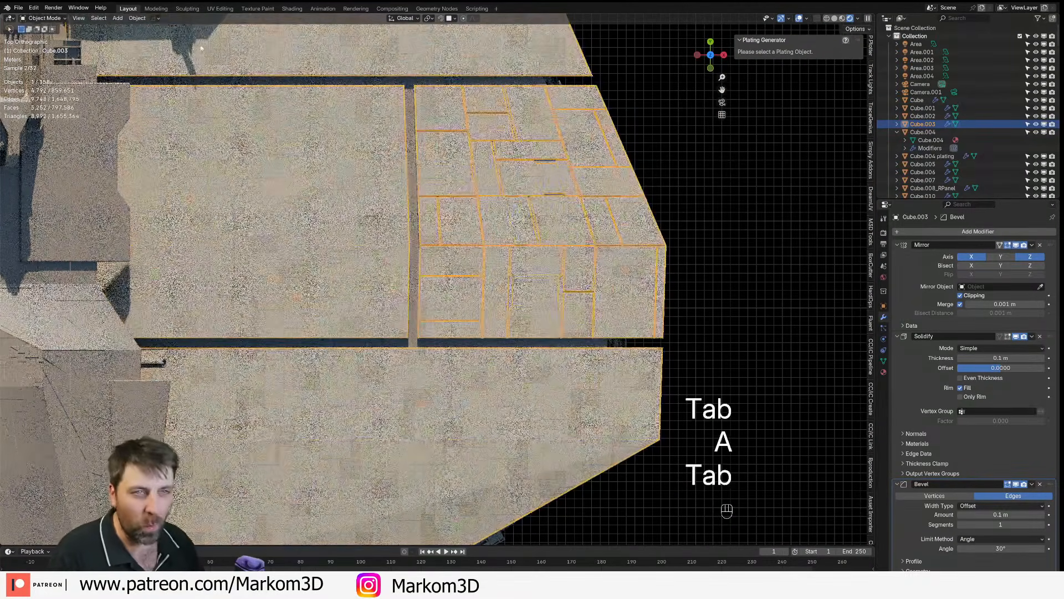
left_click(220, 8)
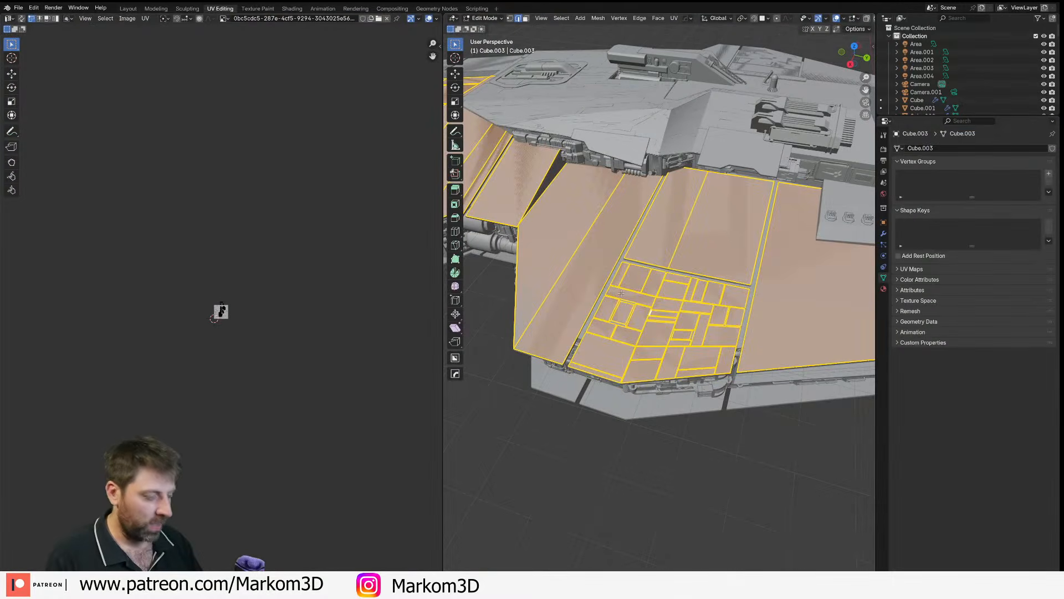
key("KP_7")
key("Home")
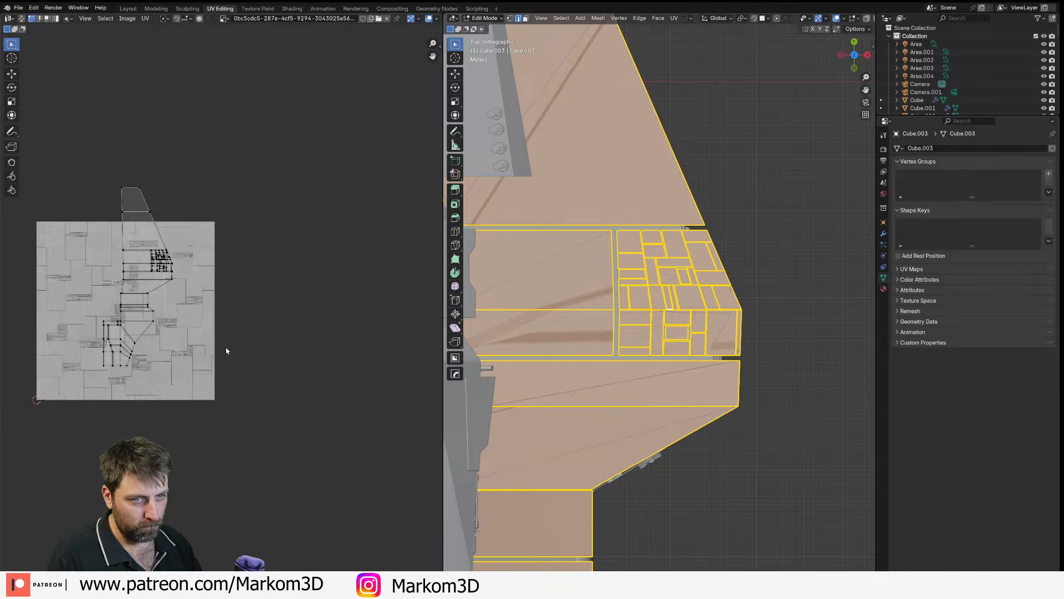
- Examine the hull material's texture mapping nodes in the Shading workspace
left_click(292, 8)
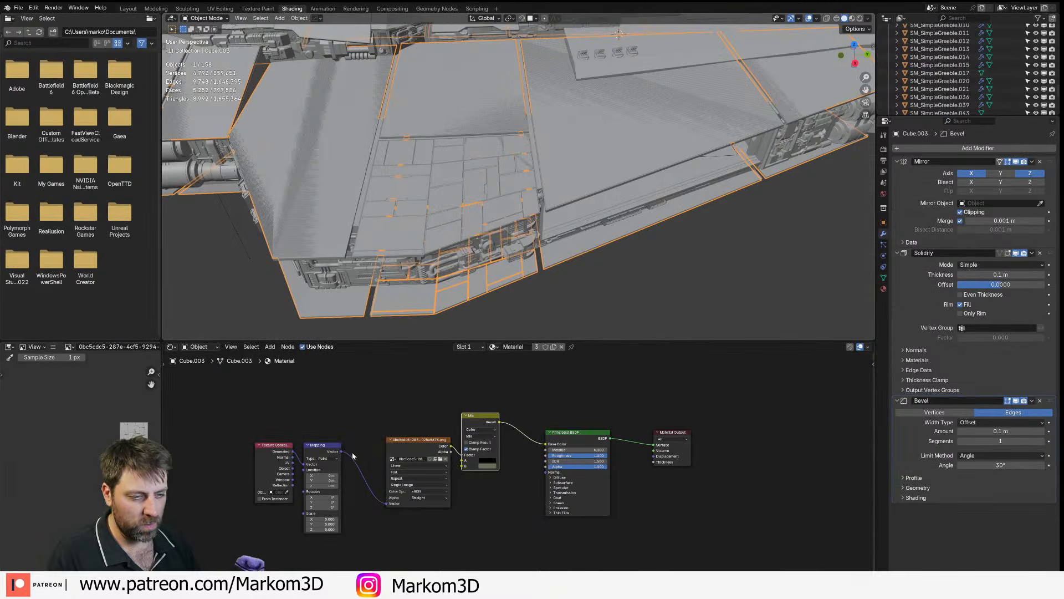
middle_click_drag(334, 451, 351, 387)
scroll(345, 411, "up", 3)
middle_click_drag(280, 396, 294, 414)
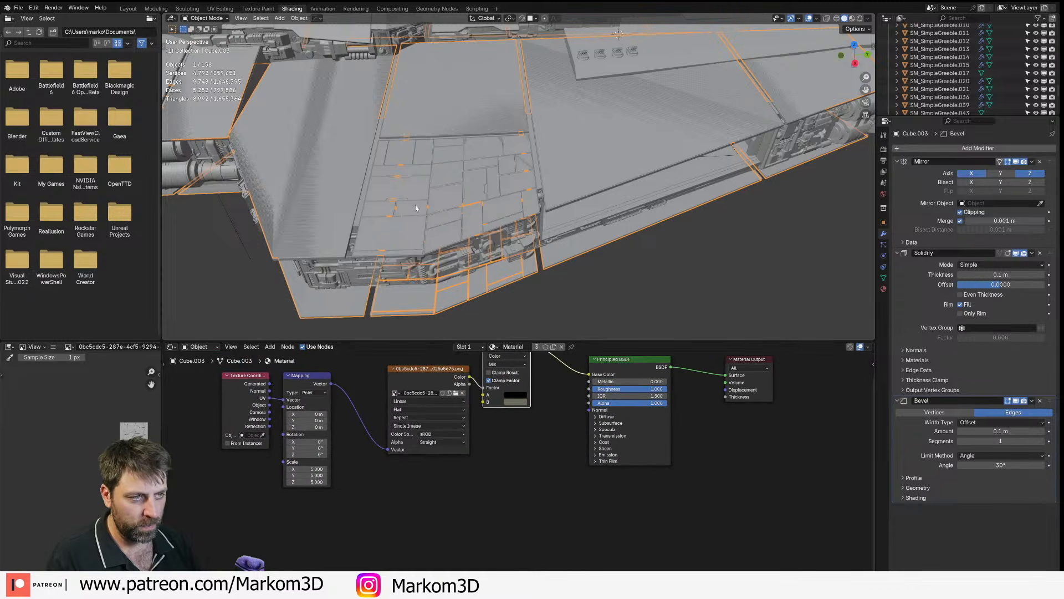
key("KP_7")
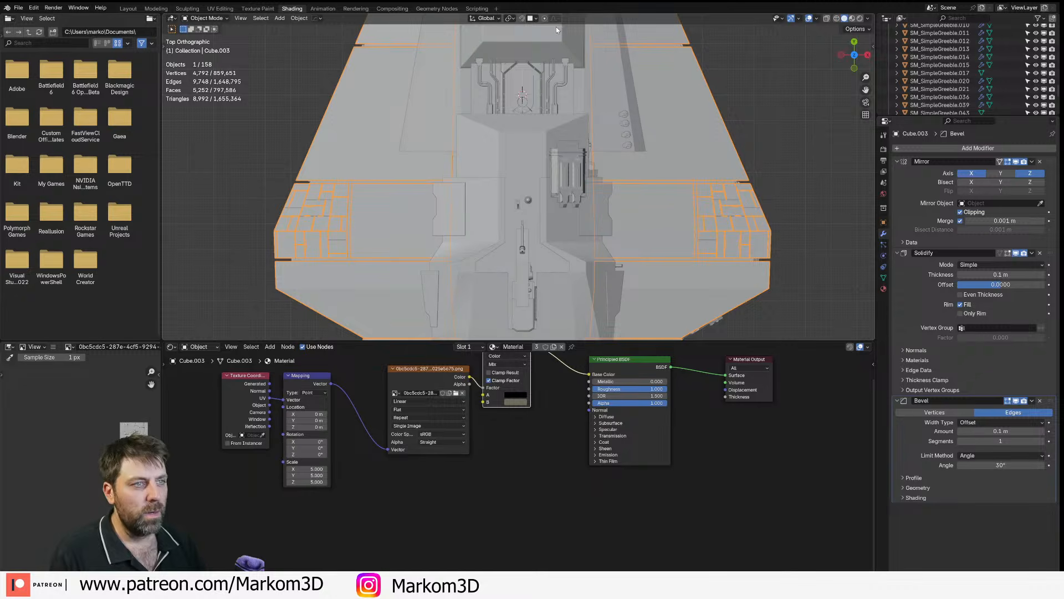
- Turn on rendered shading in the UV Editing workspace and scale up the hull's entire UV layout over the panel texture
left_click(221, 8)
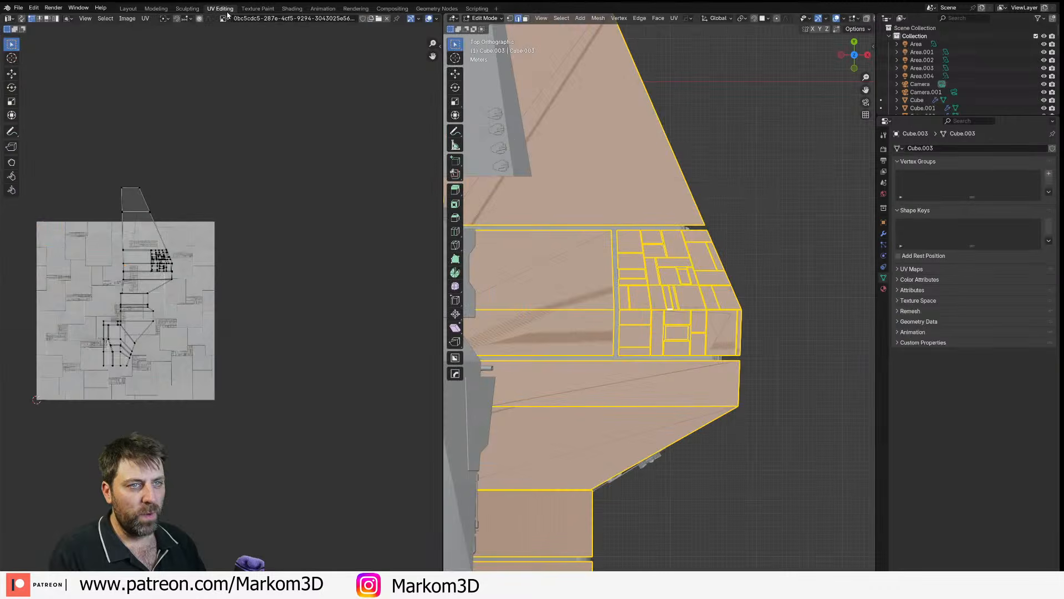
scroll(857, 18, "down", 2)
left_click(860, 18)
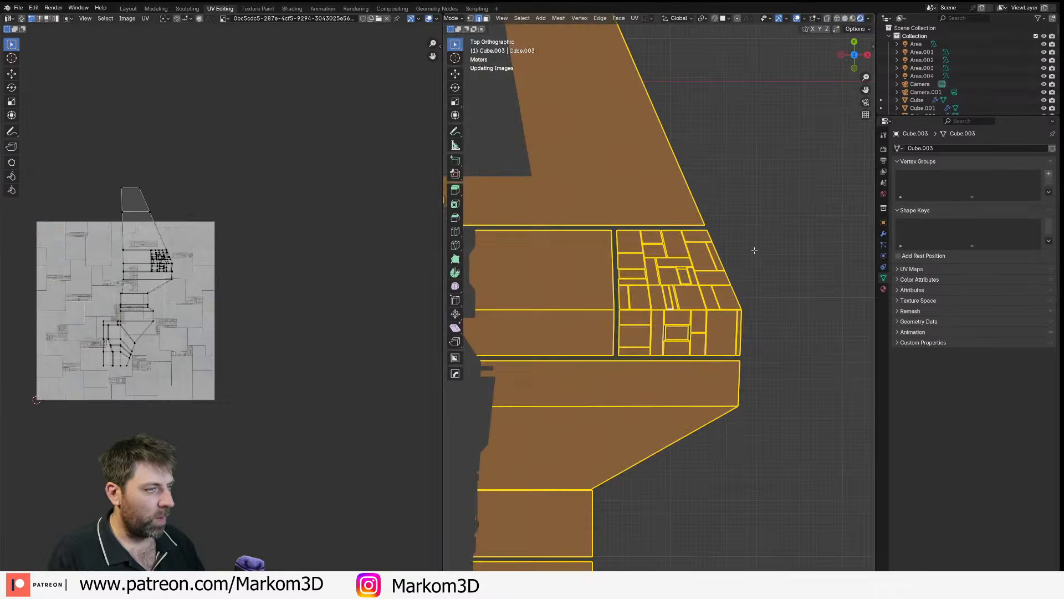
key("a")
key("s")
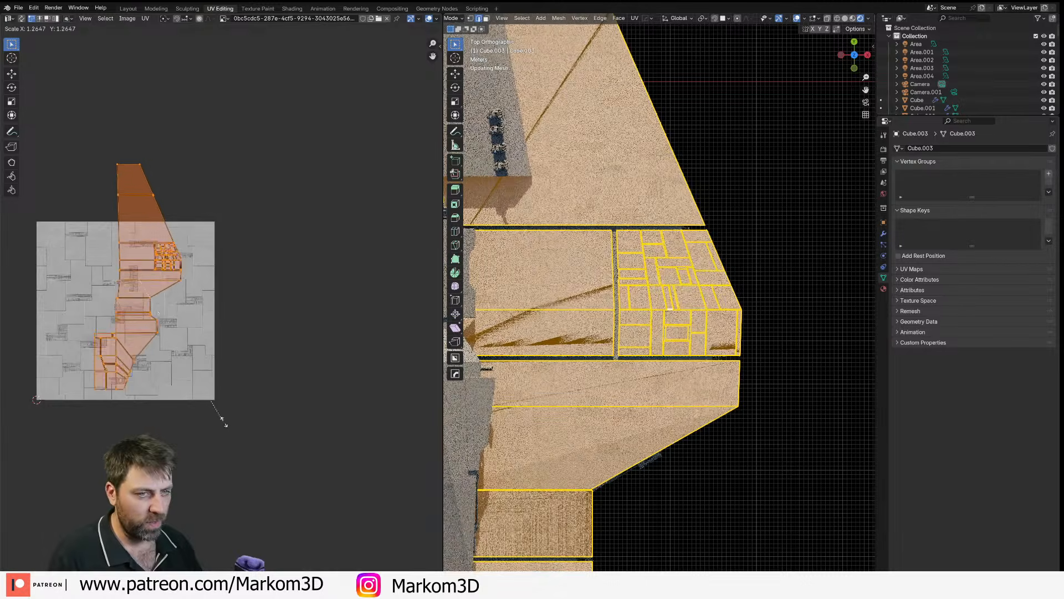
left_click(221, 430)
scroll(224, 334, "up", 2)
middle_click_drag(220, 330, 113, 391)
scroll(658, 302, "up", 3)
- Clear the selection and use Select Random with a ratio of 0.1 to pick scattered hull faces in face mode
key("alt+a")
middle_click_drag(593, 348, 619, 345, "shift")
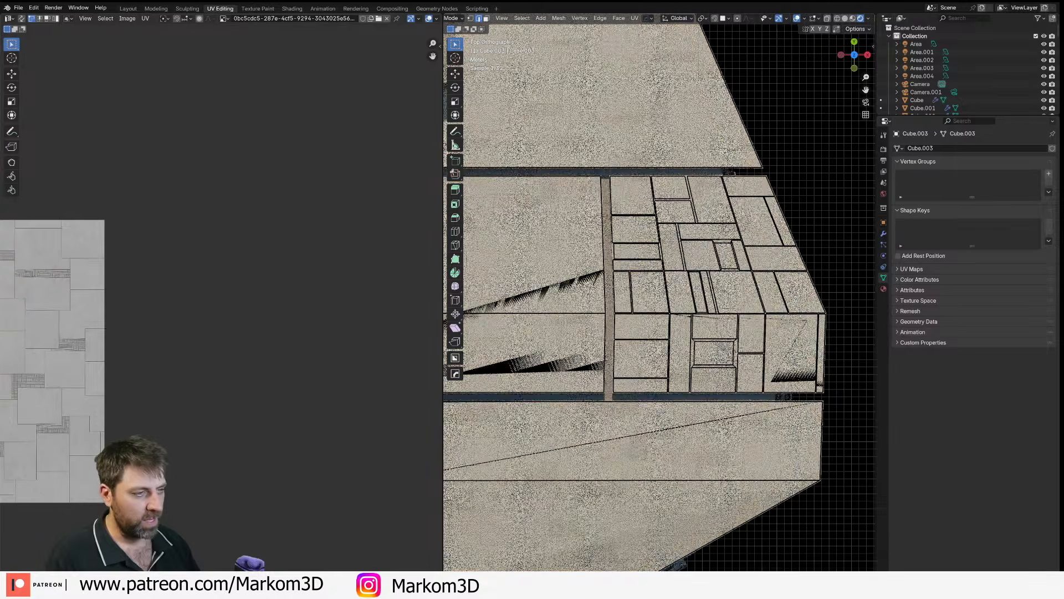
key("a")
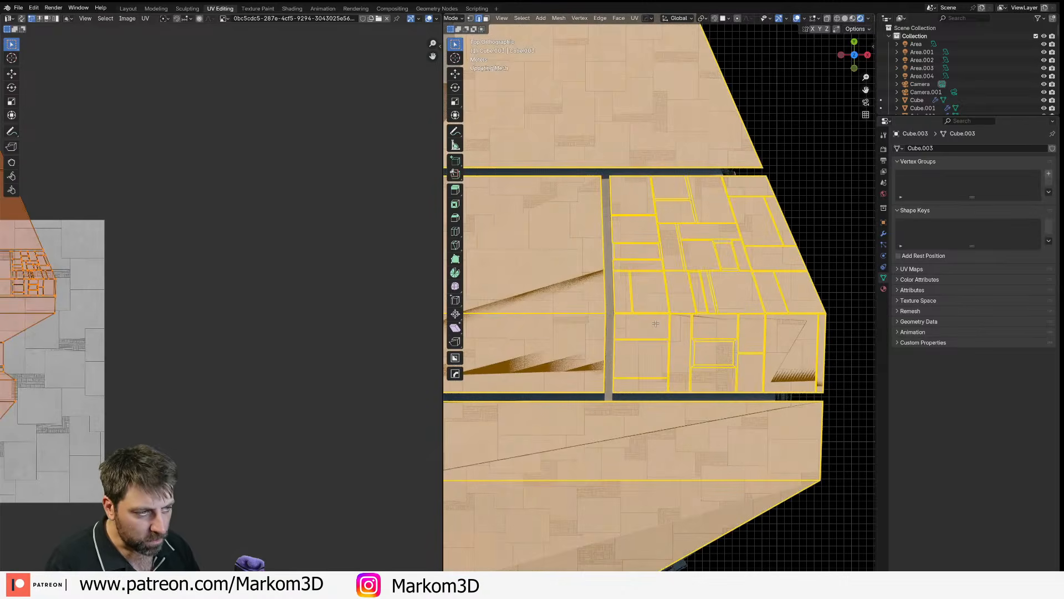
key("alt+a")
middle_click_drag(655, 323, 615, 336, "shift")
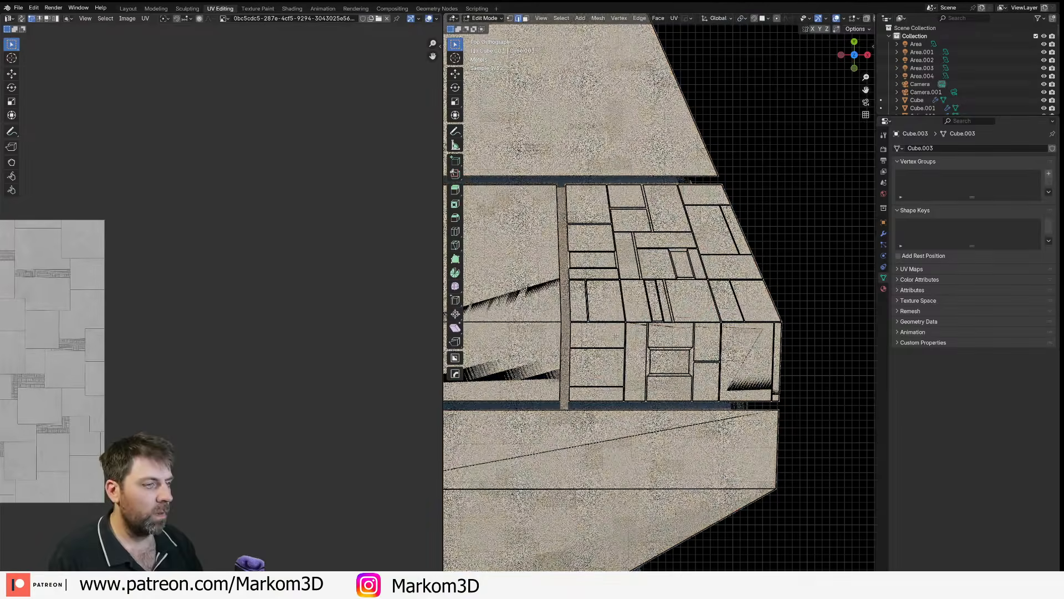
key("F3")
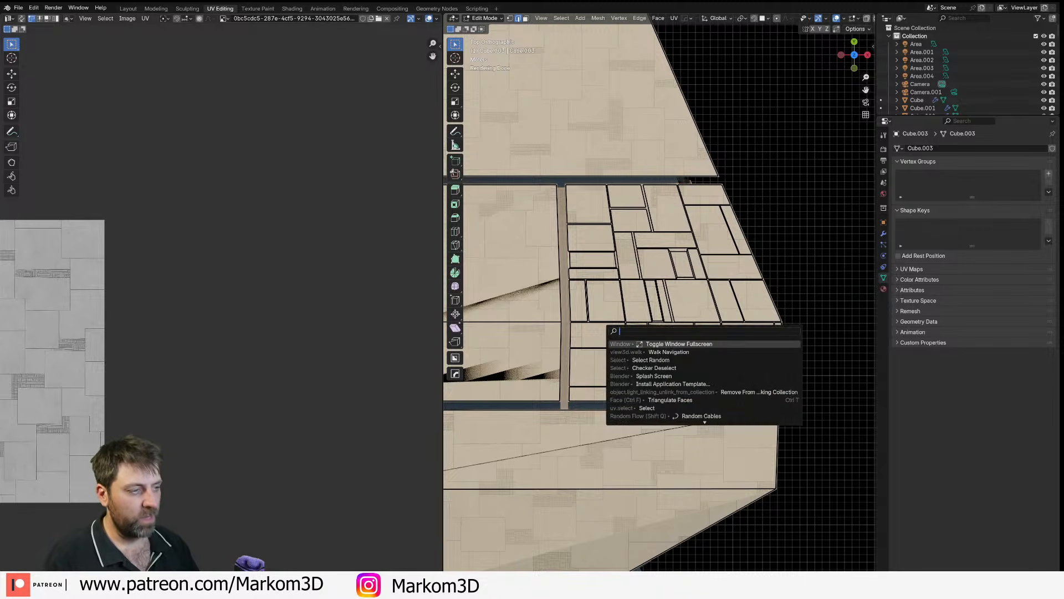
left_click(652, 360)
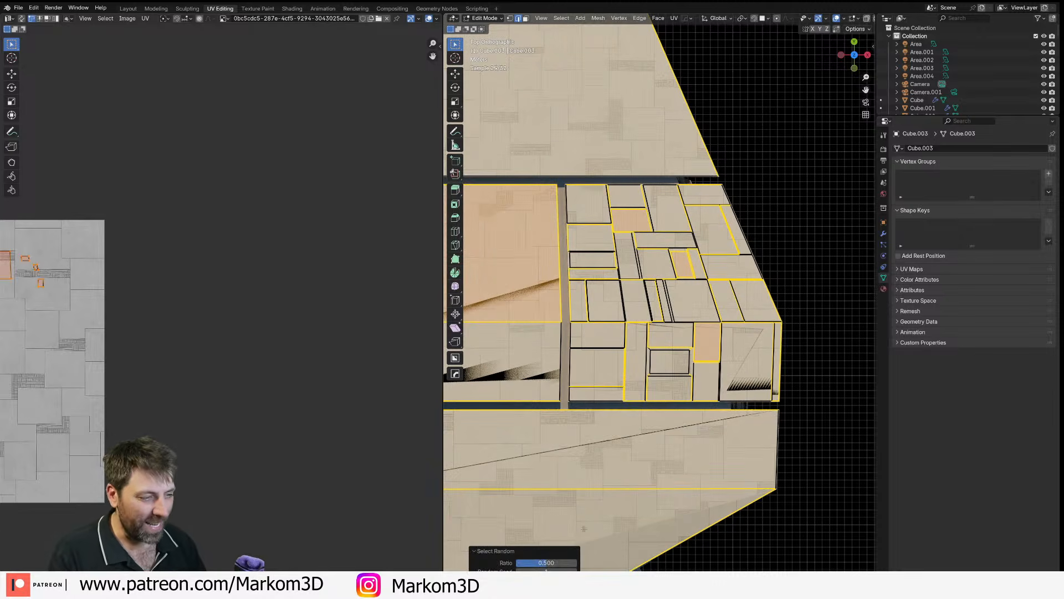
left_click(546, 562)
type("0")
key("Return")
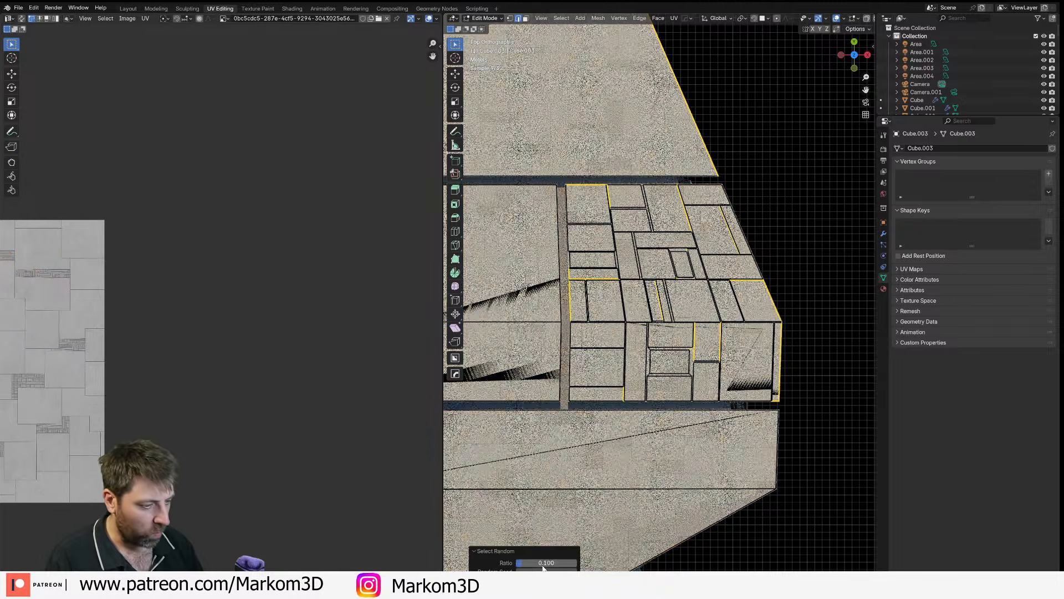
key("F3")
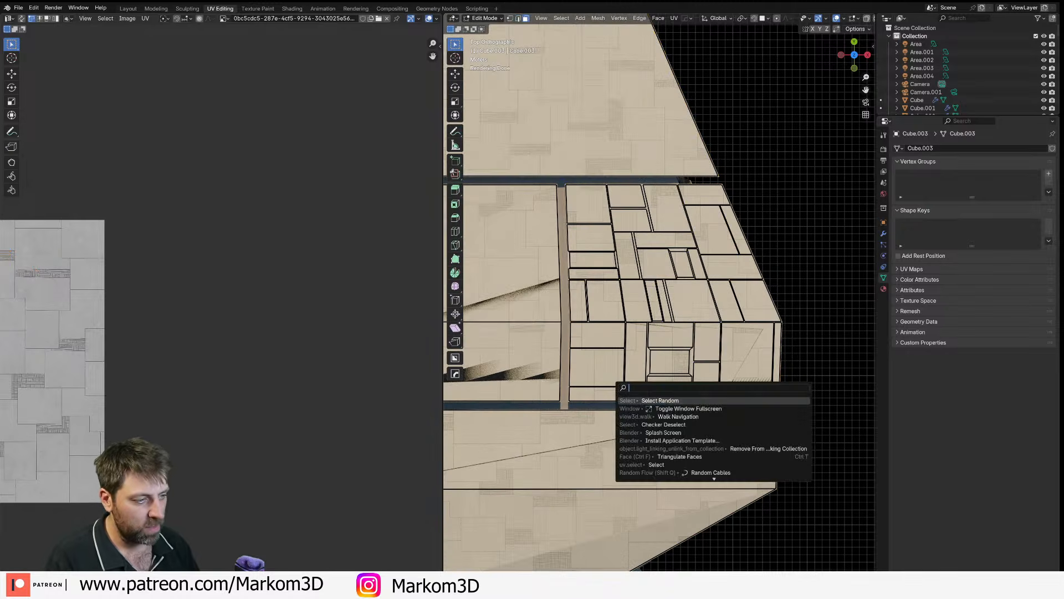
key("Return")
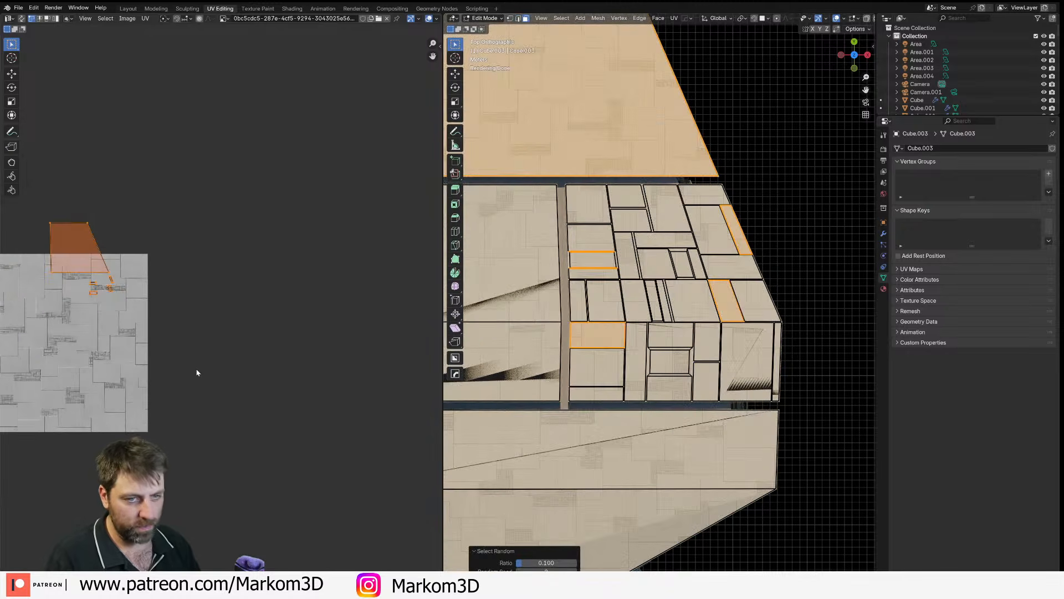
- Move the picked faces' UVs over the texture, extend the selection to linked faces, and reproject them from the top view
scroll(197, 372, "down", 1)
key("g")
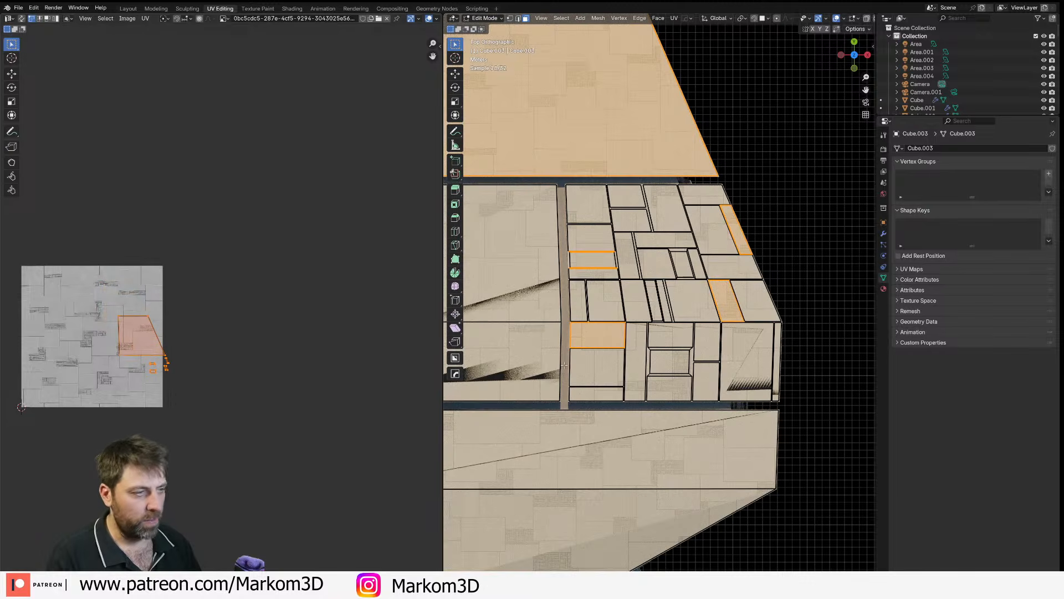
key("ctrl+l")
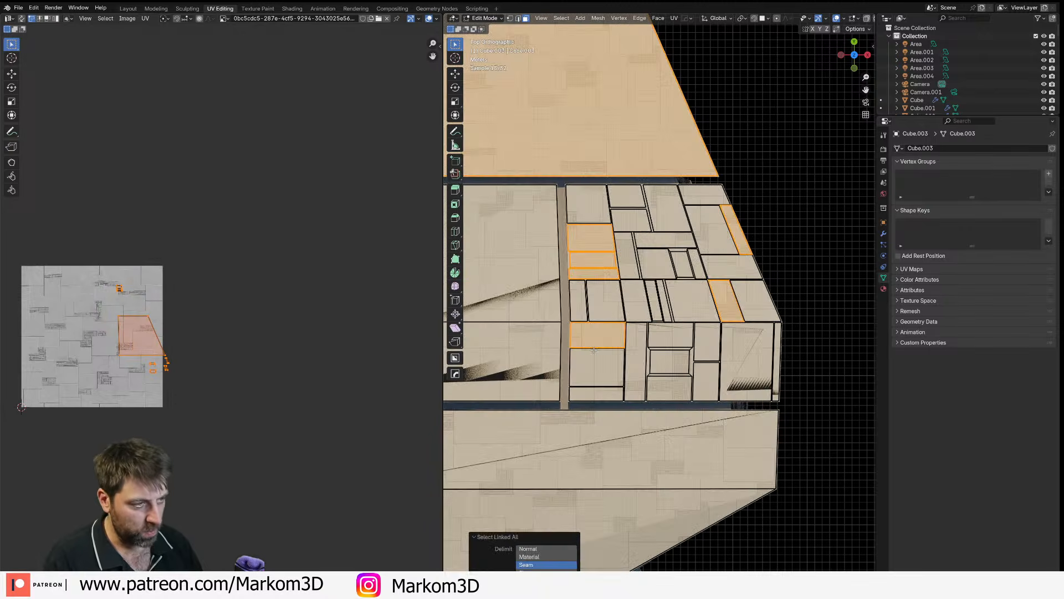
key("u")
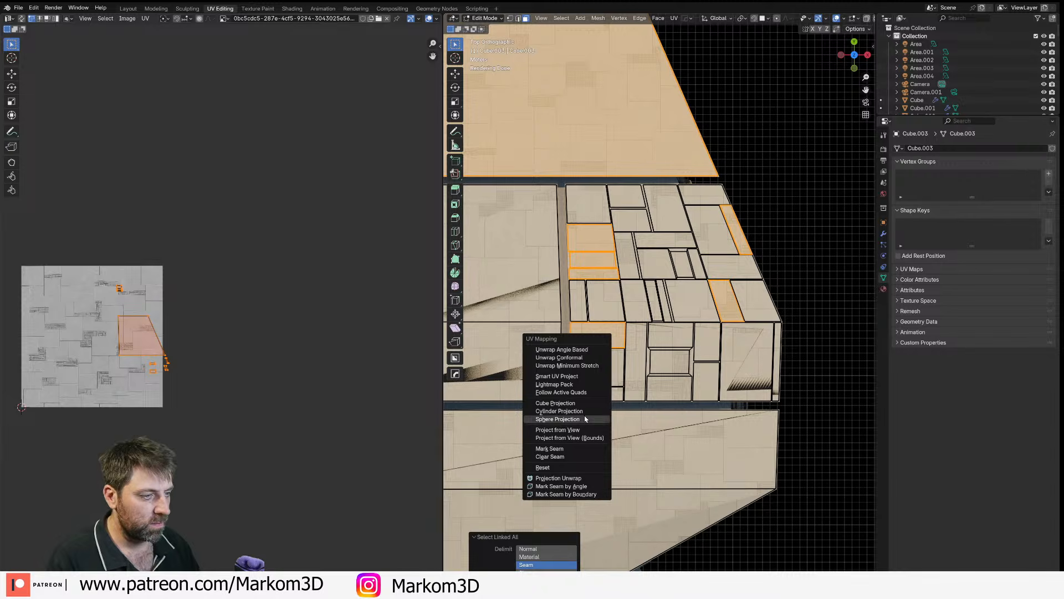
left_click(575, 430)
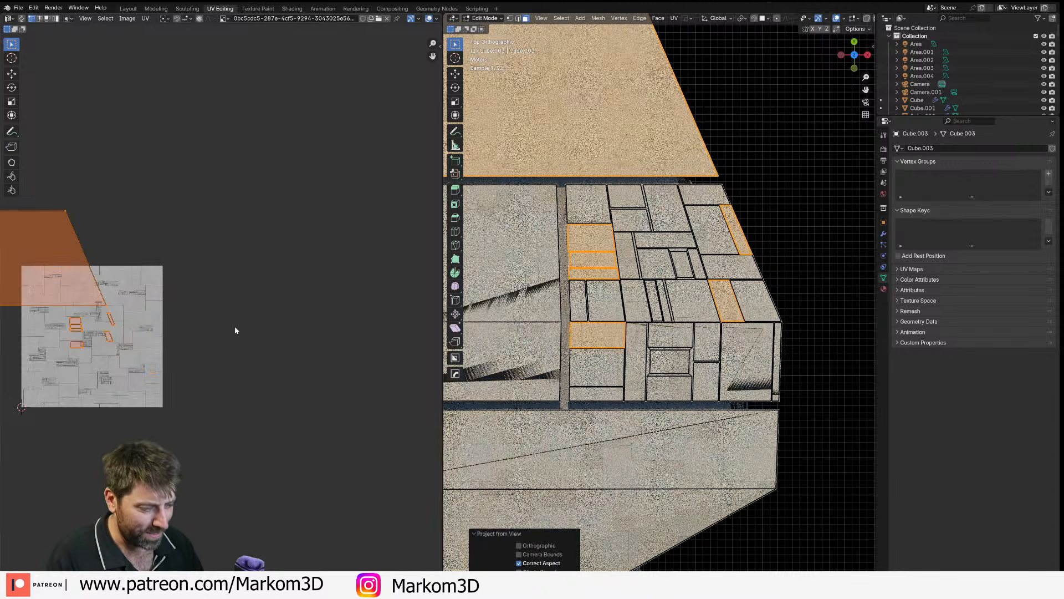
- Select all hull faces and reproject their UVs with Project from View in the top view
key("a")
key("u")
left_click(568, 305)
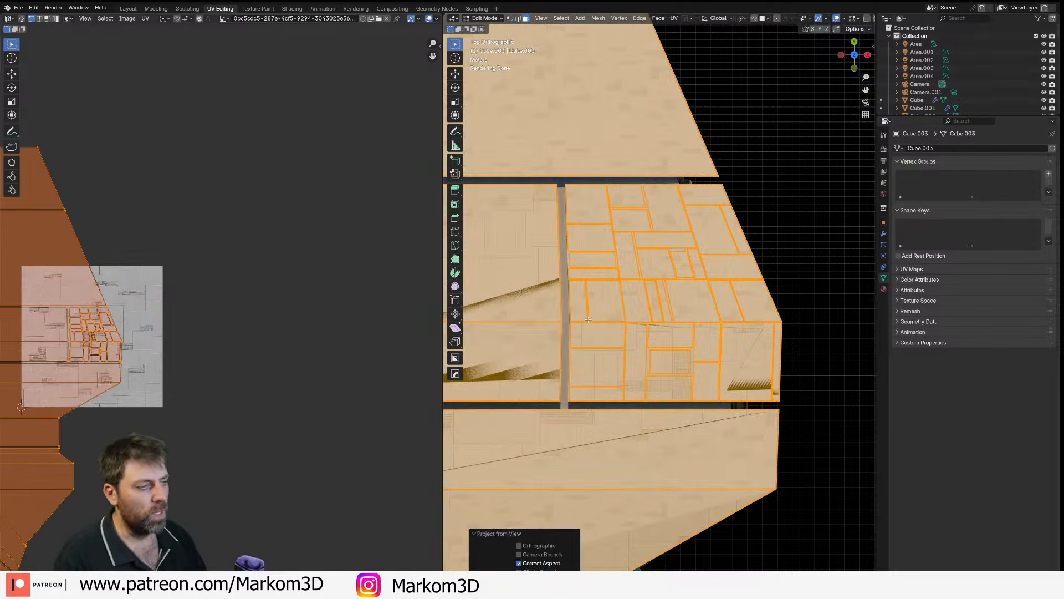
- Randomly select hull faces, extend the selection to their linked panels, and shift those UVs up and to the right
key("alt+a")
key("F3")
left_click(635, 305)
key("ctrl+l")
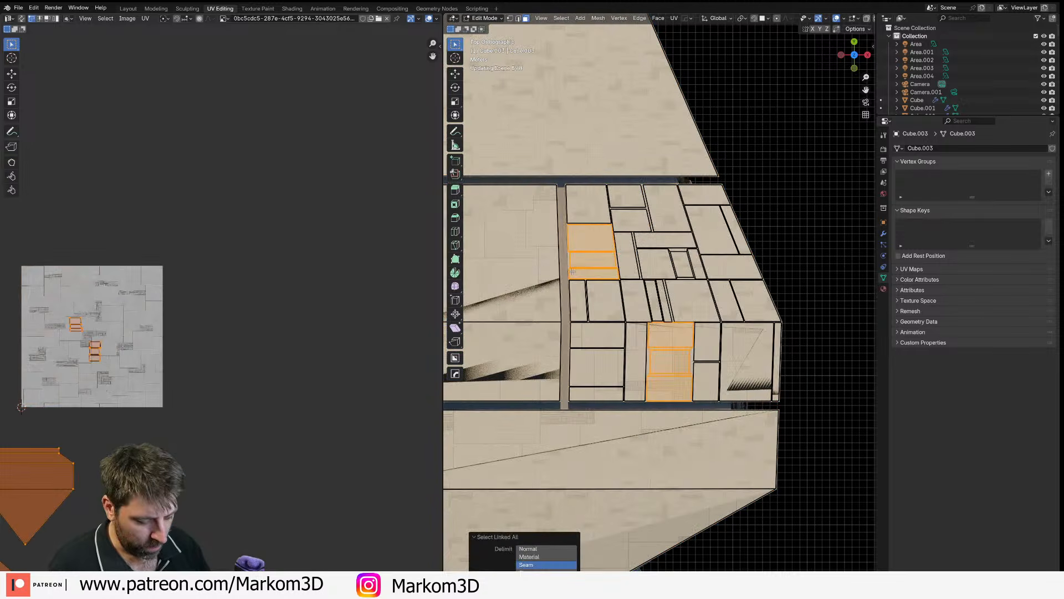
key("g")
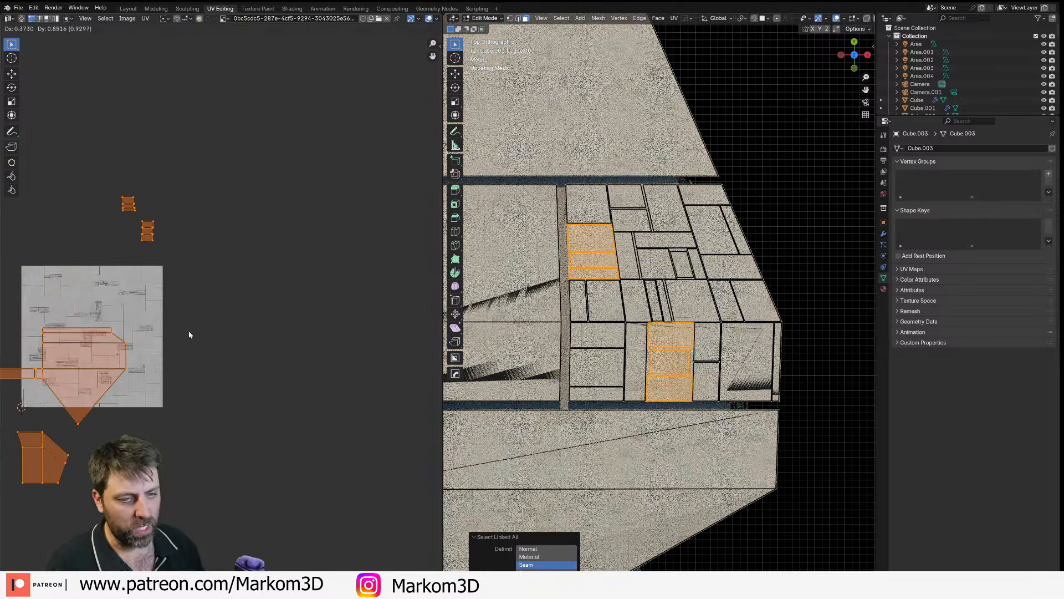
left_click(187, 331)
- Randomly pick a second set of linked panels and shift their UVs down and to the right
key("alt+a")
key("F3")
key("Return")
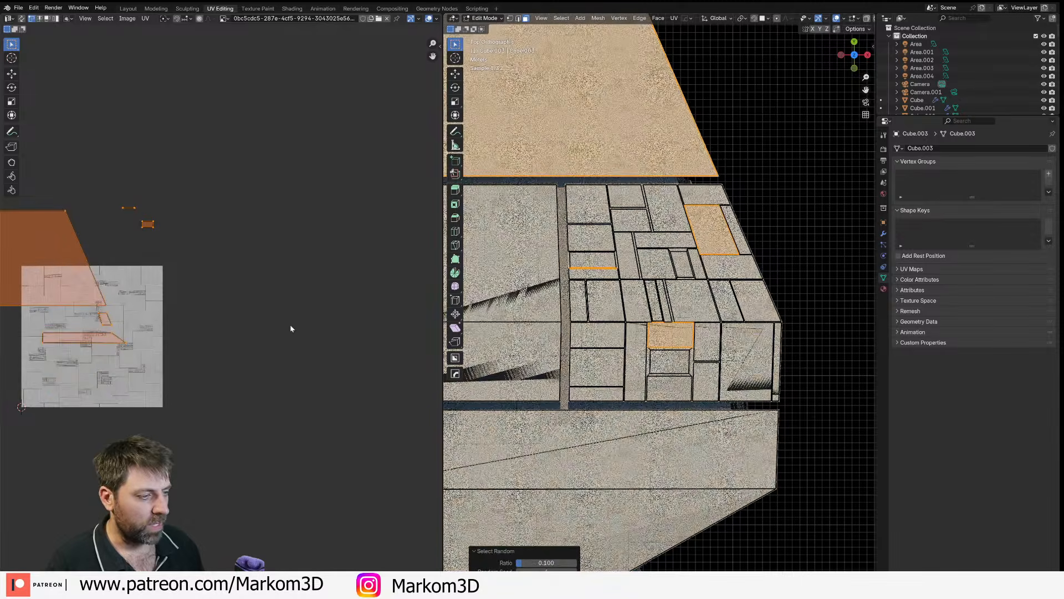
key("ctrl+l")
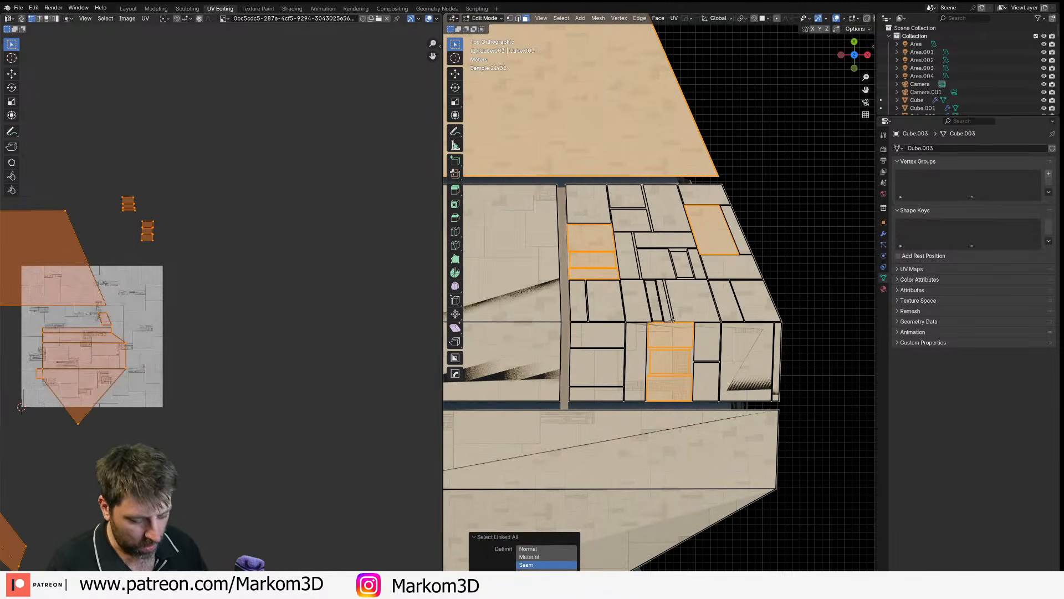
key("g")
left_click(281, 387)
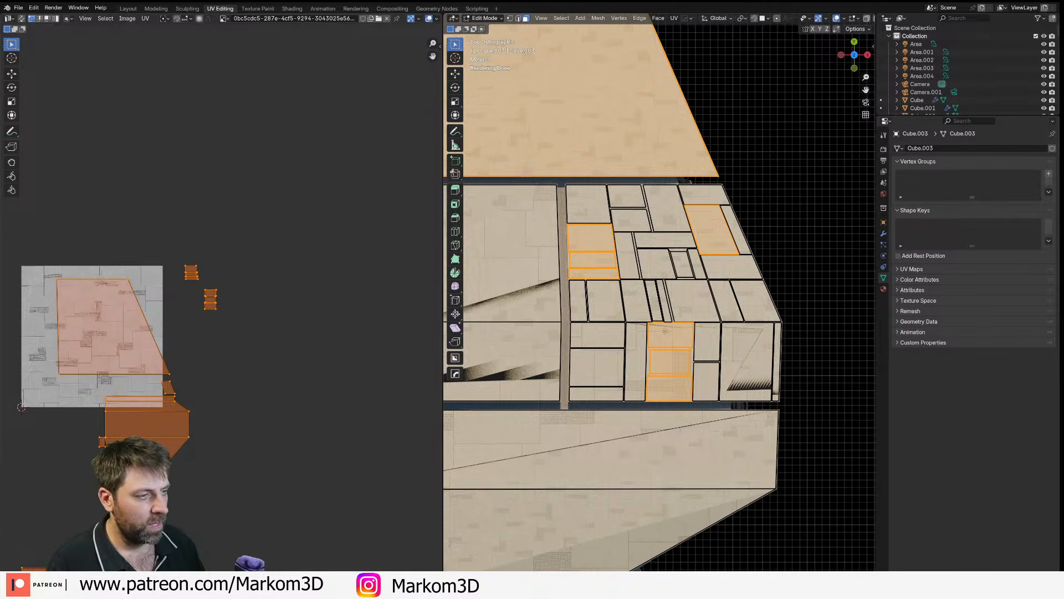
- Randomly pick a third set of linked panels and shift their UVs up and to the left
key("alt+a")
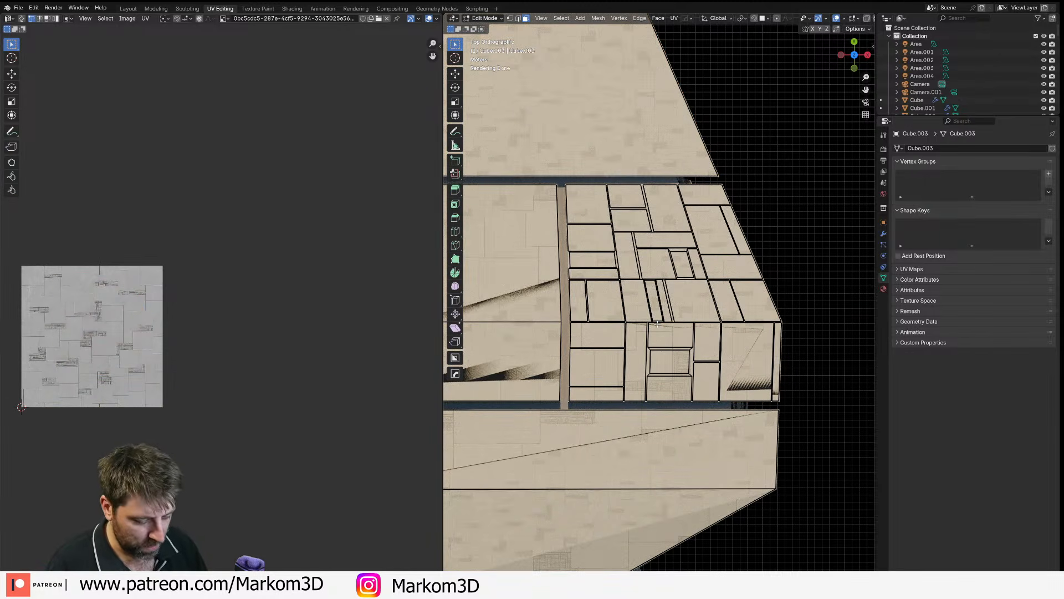
key("F3")
key("Return")
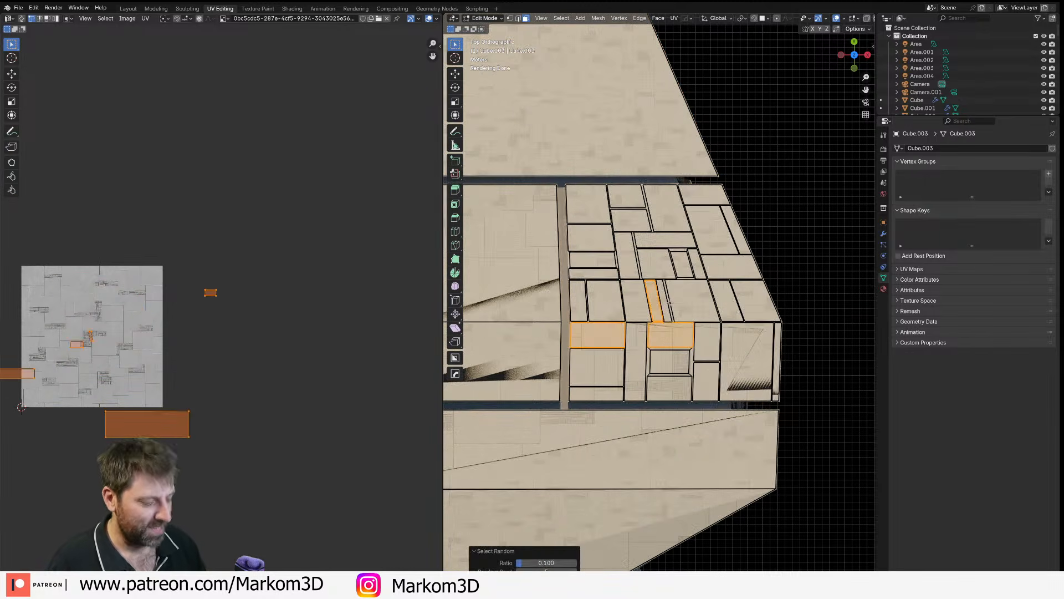
key("ctrl+l")
key("g")
left_click(200, 301)
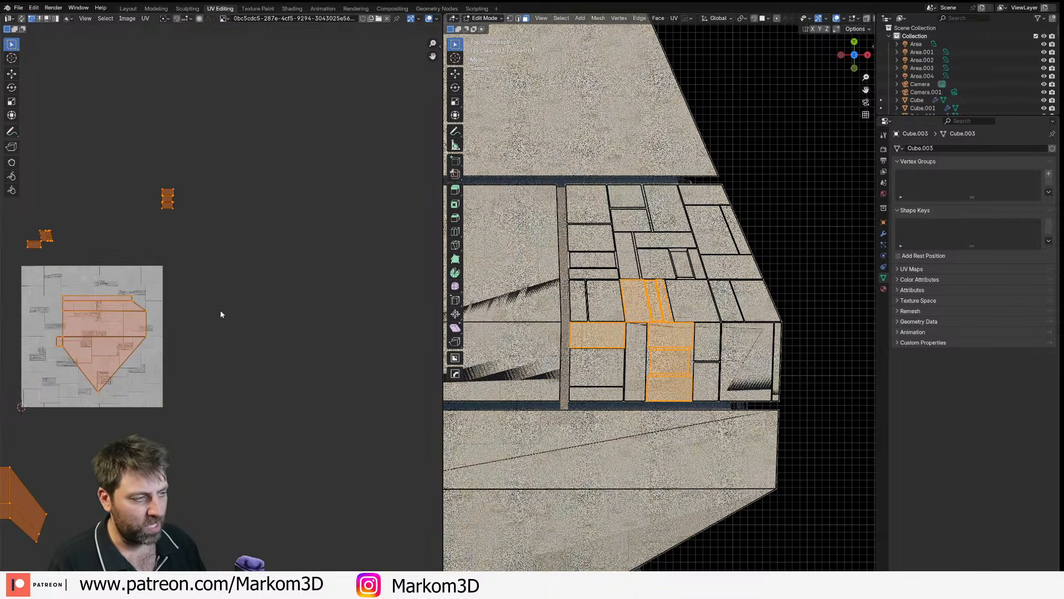
- Clear the selection, randomly select a fourth set of hull faces, and extend it to their linked panels
key("alt+a")
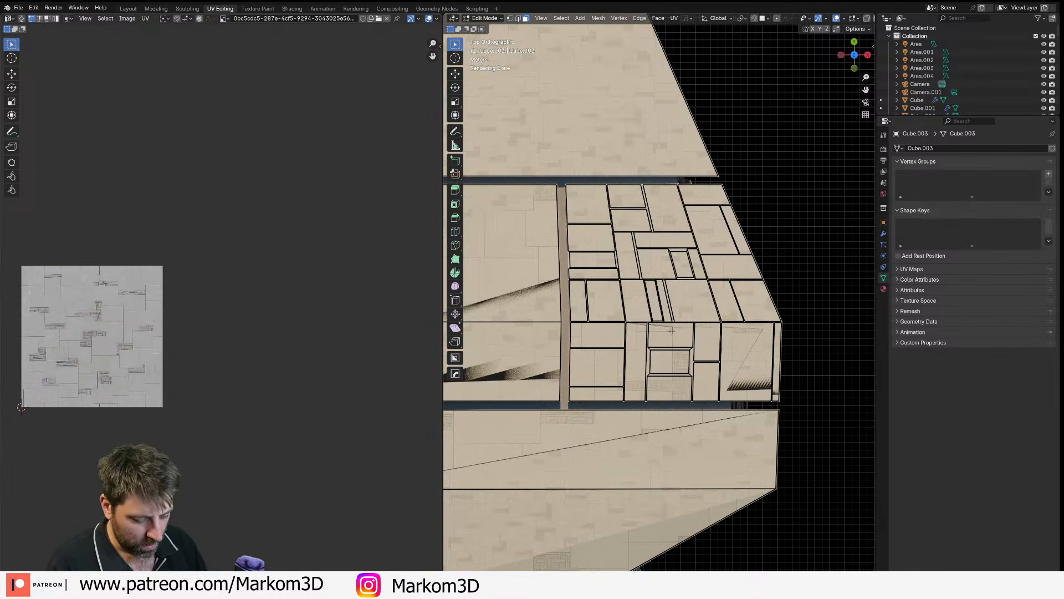
key("F3")
left_click(741, 355)
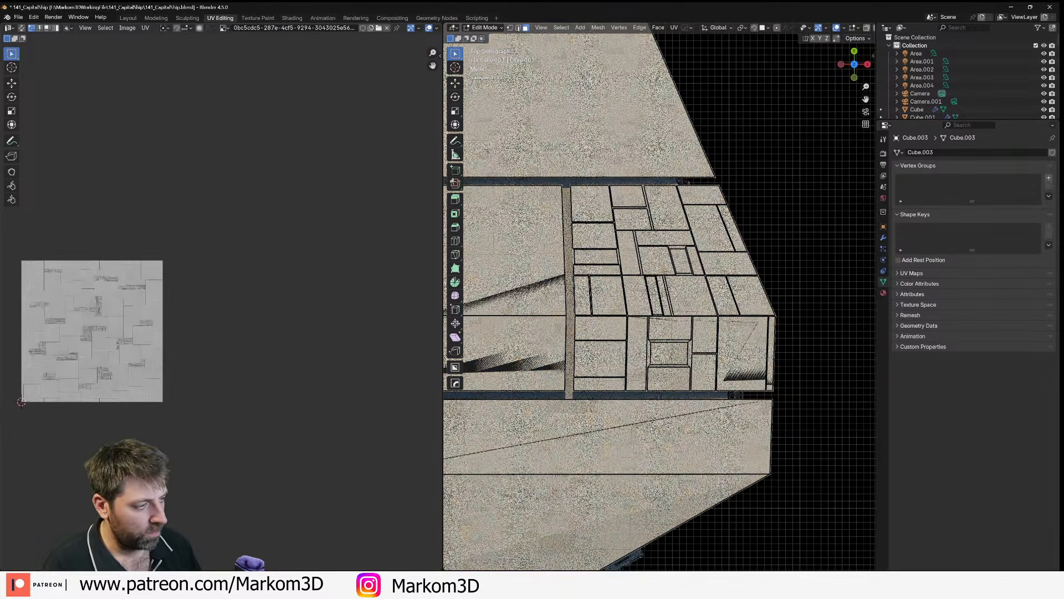
key("F3")
left_click(774, 384)
key("F3")
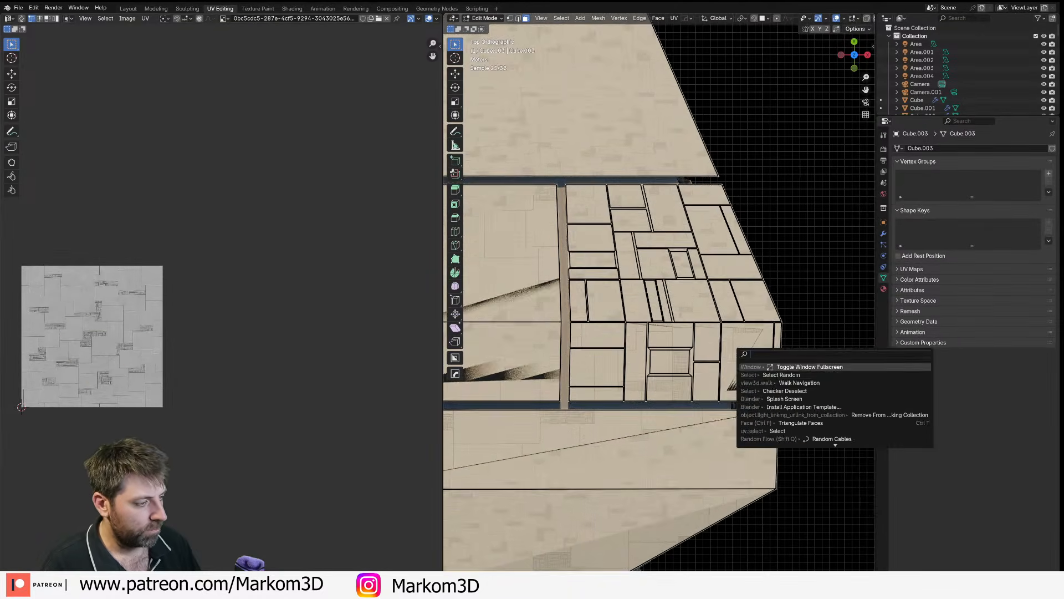
left_click(779, 372)
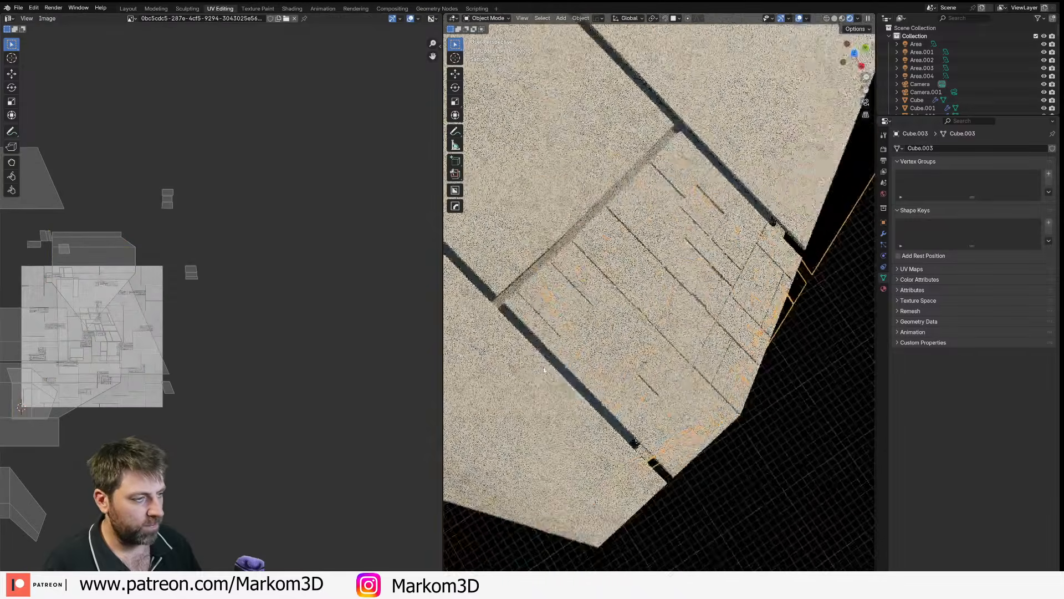
- Examine how the texture varies between the hull panels in perspective and in the top view
middle_click_drag(544, 370, 614, 299)
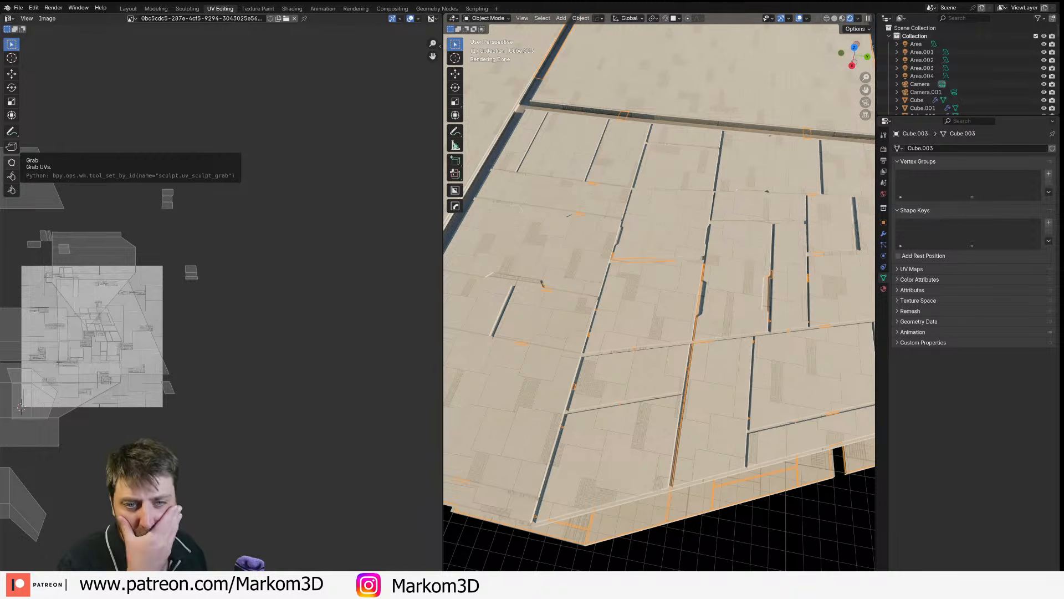
scroll(655, 373, "down", 3)
mouse_move(656, 318)
middle_mouse_down()
mouse_move(671, 327)
mouse_move(646, 326)
middle_mouse_up()
scroll(671, 325, "up", 2)
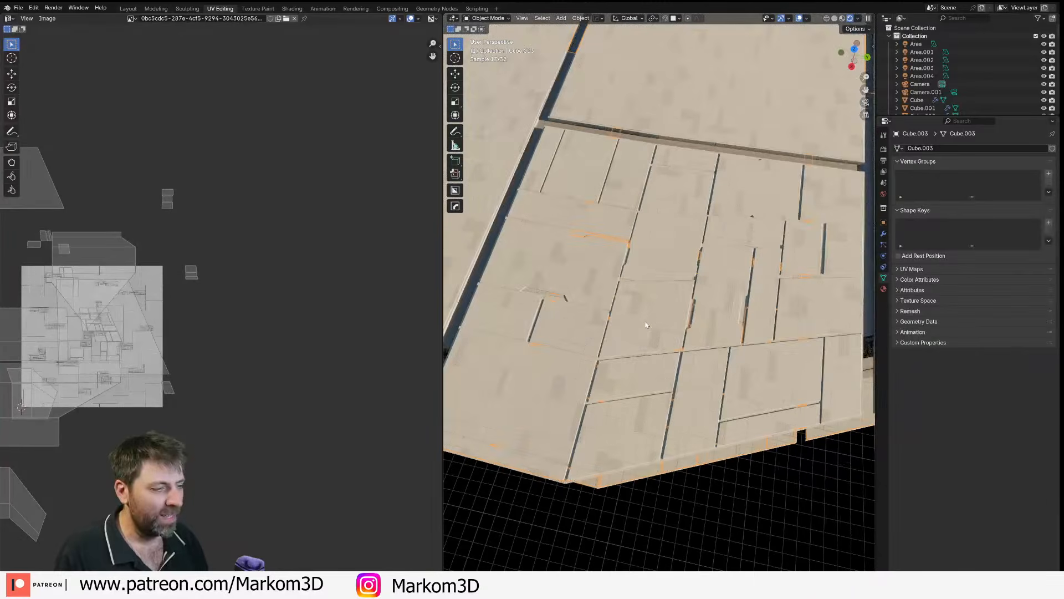
key("KP_7")
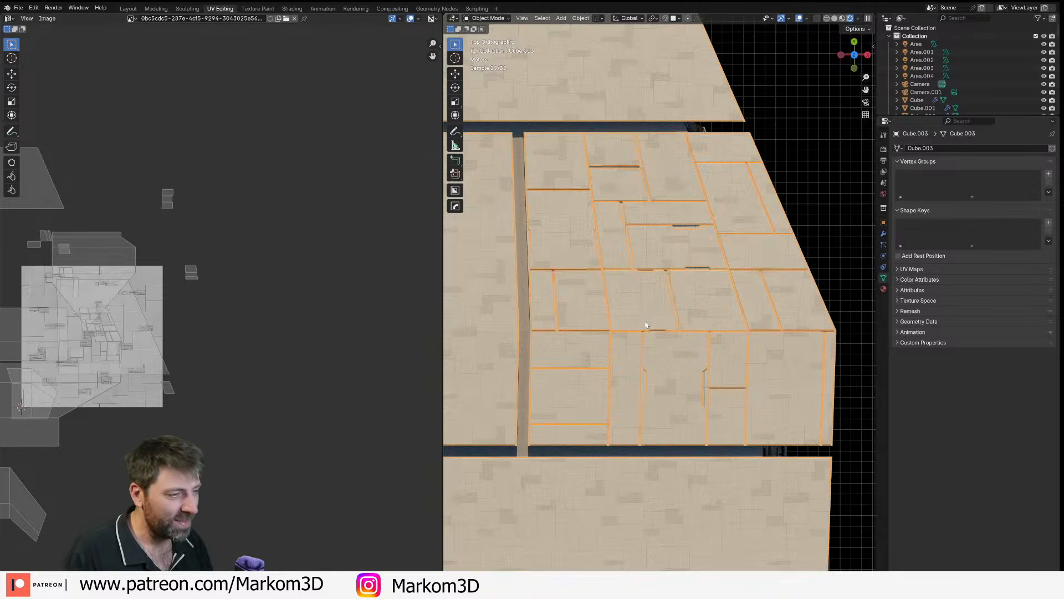
scroll(720, 380, "up", 3)
key("Tab")
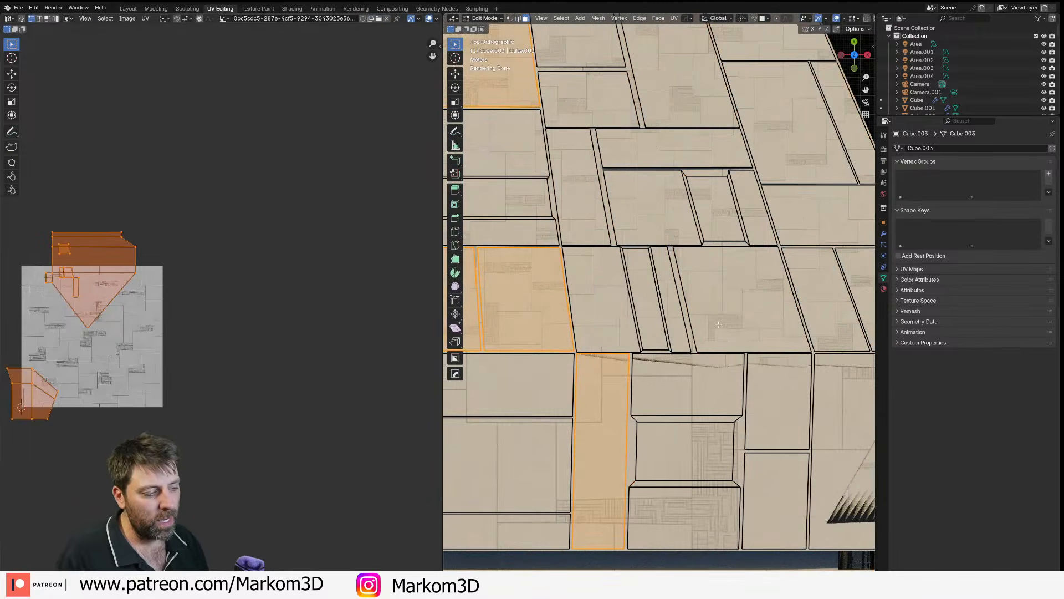
key("Tab")
middle_click_drag(718, 325, 623, 288)
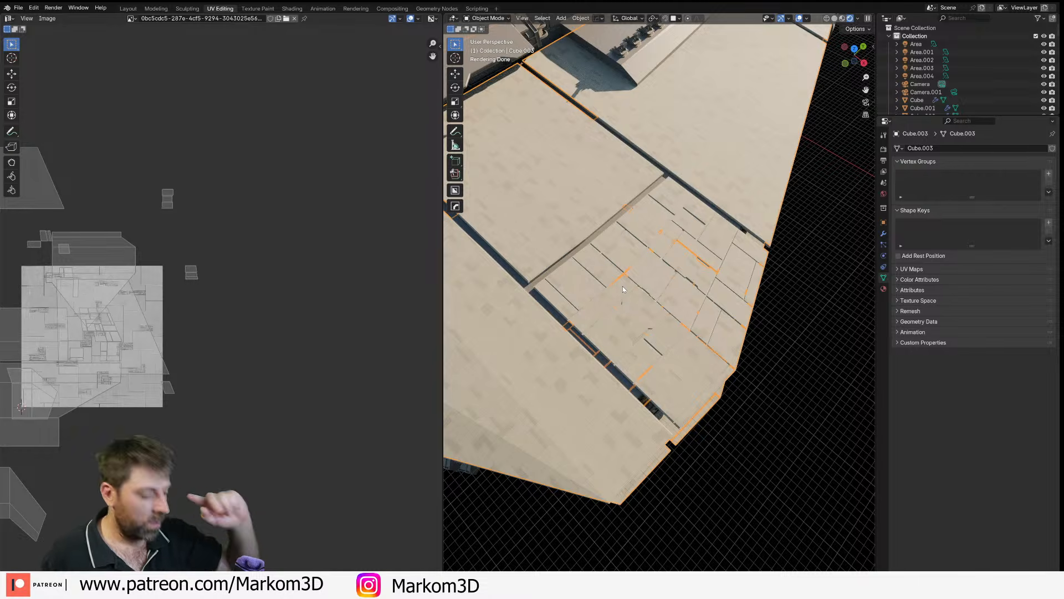
- Unwrap all hull faces again with Smart UV Project, keeping the 66° angle limit
key("KP_7")
key("Tab")
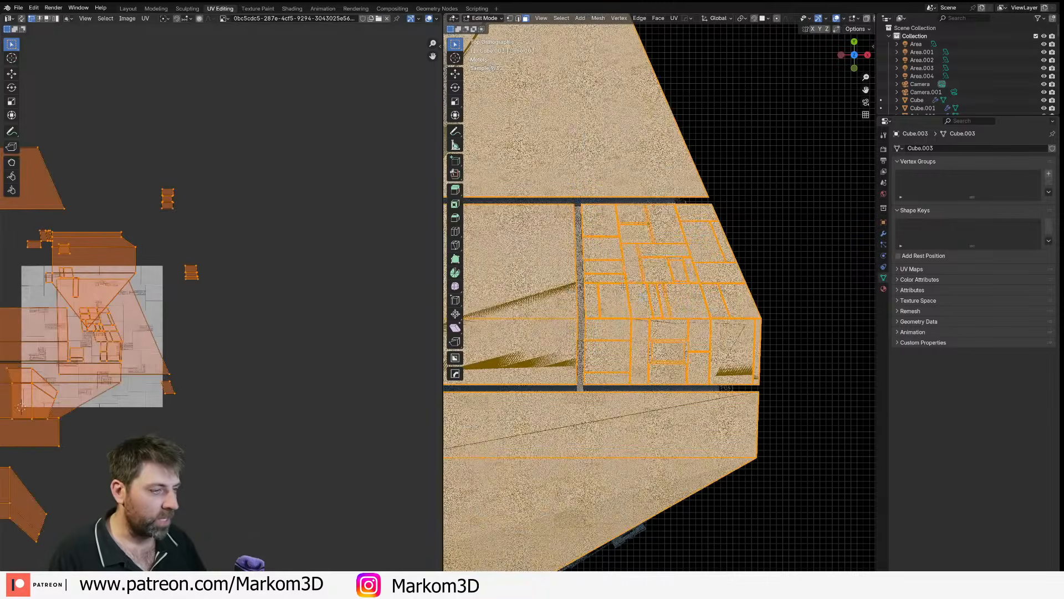
key("u")
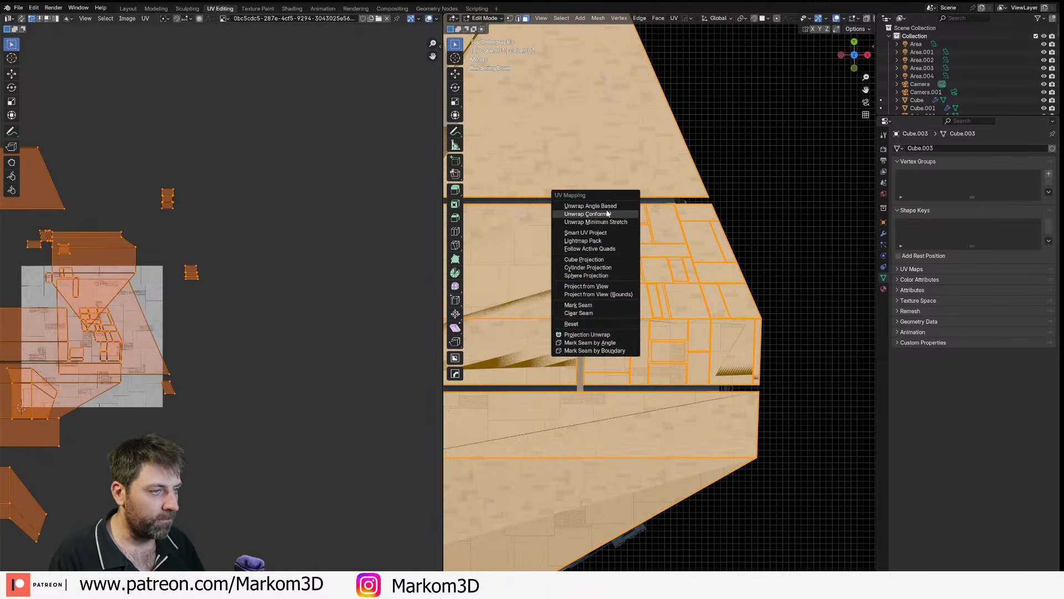
left_click(585, 232)
left_click(586, 305)
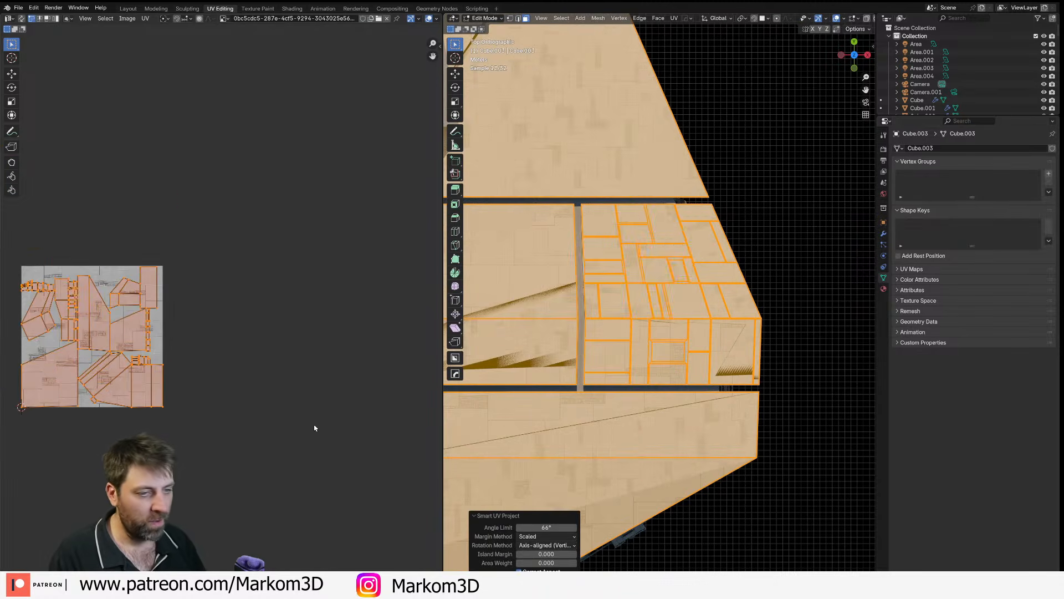
- Scale all UV islands well beyond the texture image, and shrink them until they extend only slightly past its edges
scroll(290, 433, "up", 1)
key("s")
left_click(124, 508)
scroll(285, 449, "down", 2)
key("Tab")
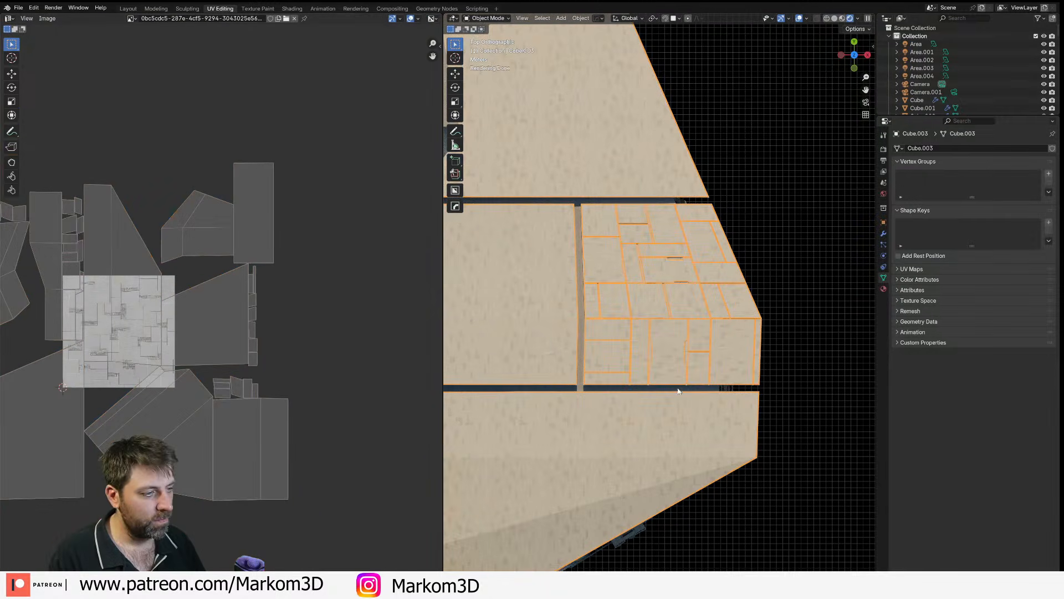
key("Tab")
key("s")
left_click(214, 392)
key("Tab")
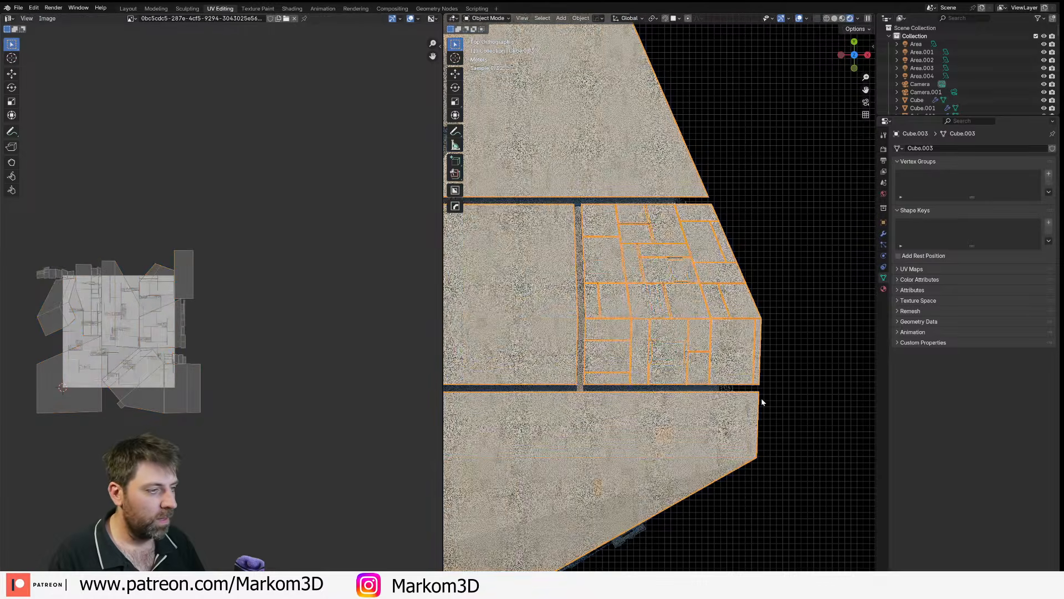
- Inspect the remapped texture on the hull panels from several angles
middle_click_drag(762, 401, 678, 379)
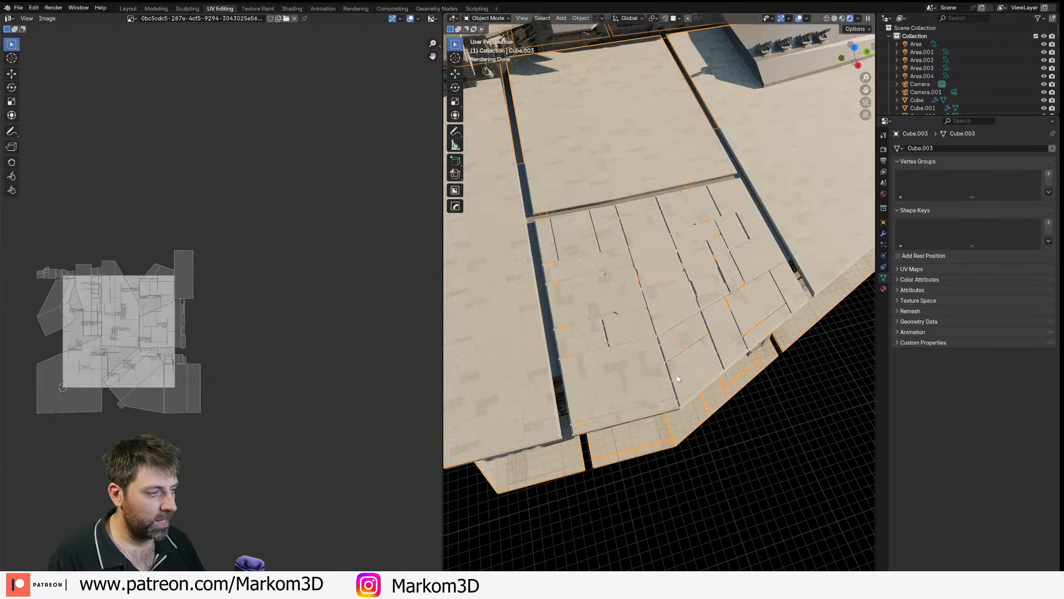
middle_click_drag(679, 379, 647, 389)
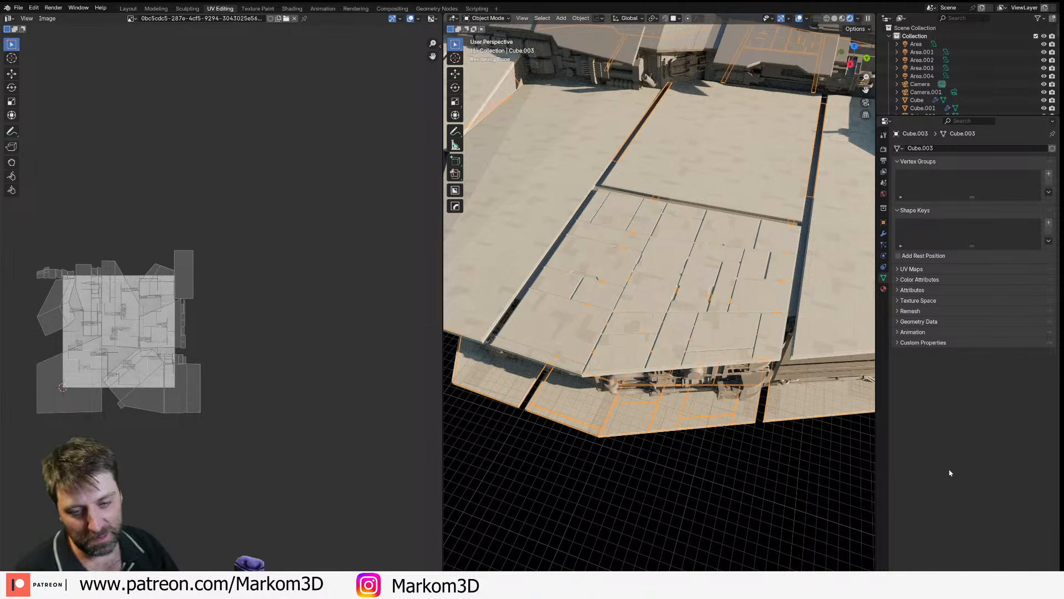
middle_click_drag(665, 280, 723, 286)
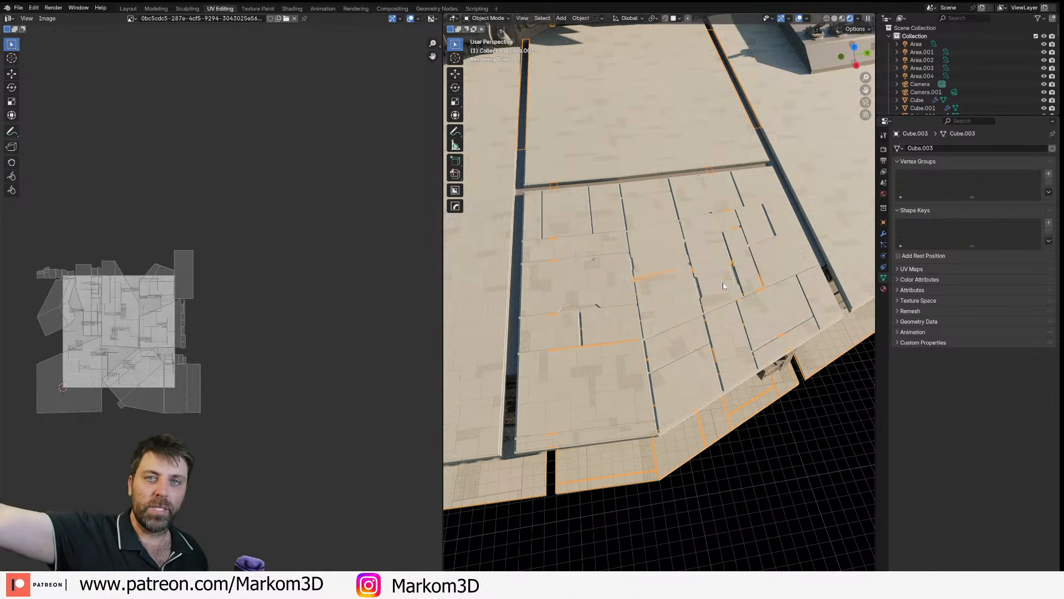
middle_click_drag(723, 285, 791, 240)
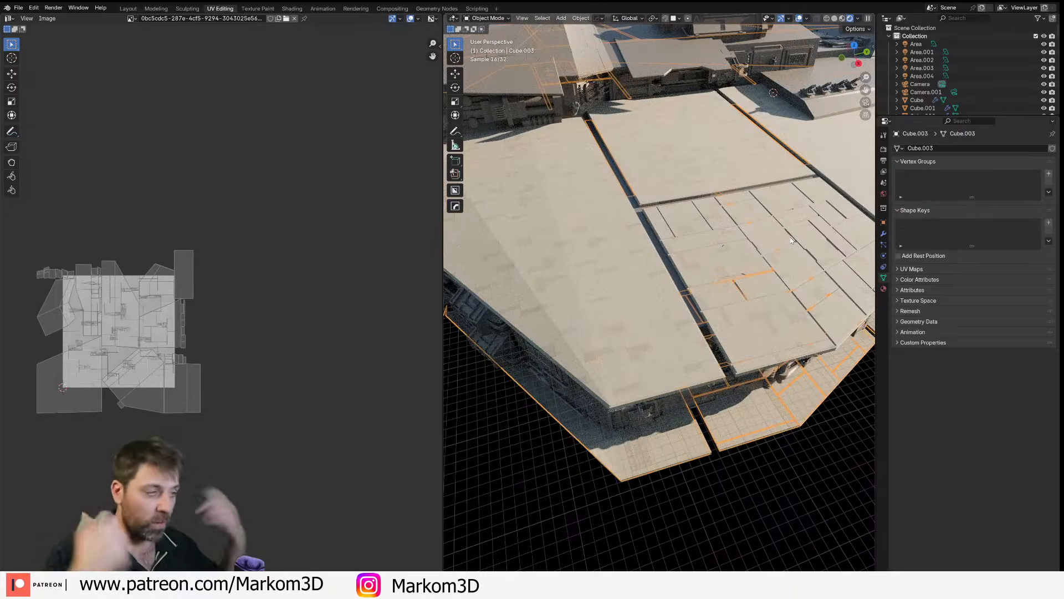
middle_click_drag(792, 248, 757, 233)
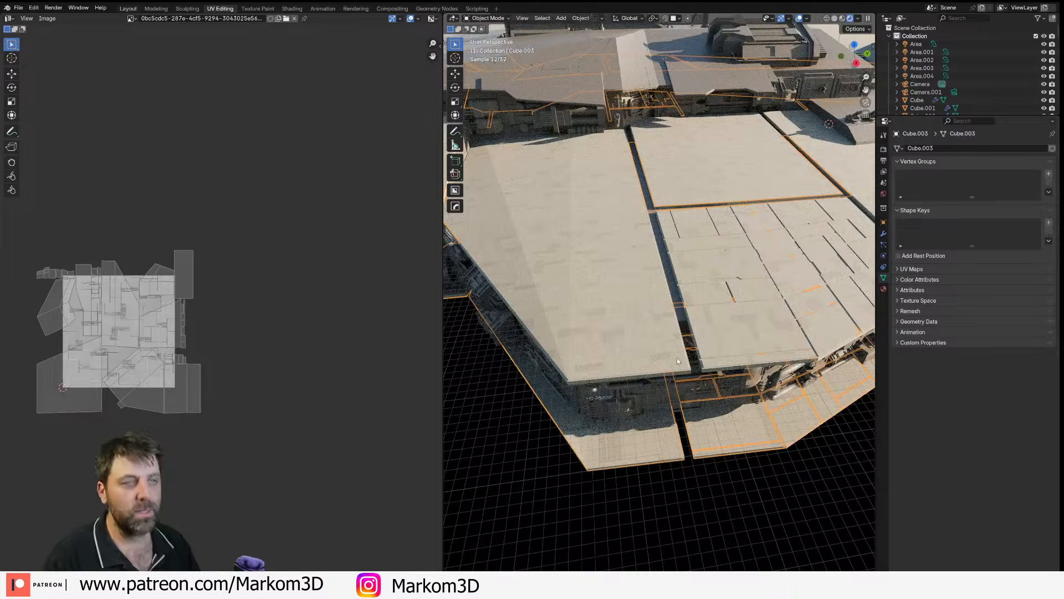
- Switch to the Layout workspace and deselect the hull object beside its detailed side section
left_click(128, 9)
middle_click_drag(693, 272, 673, 377)
scroll(625, 255, "up", 5)
middle_click_drag(673, 376, 647, 350)
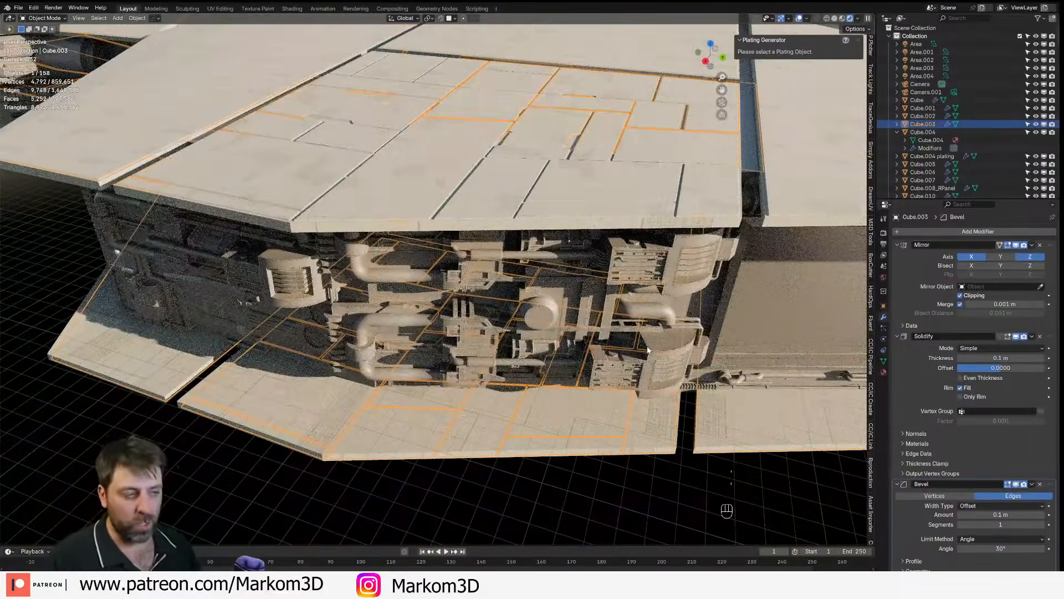
left_click(543, 471)
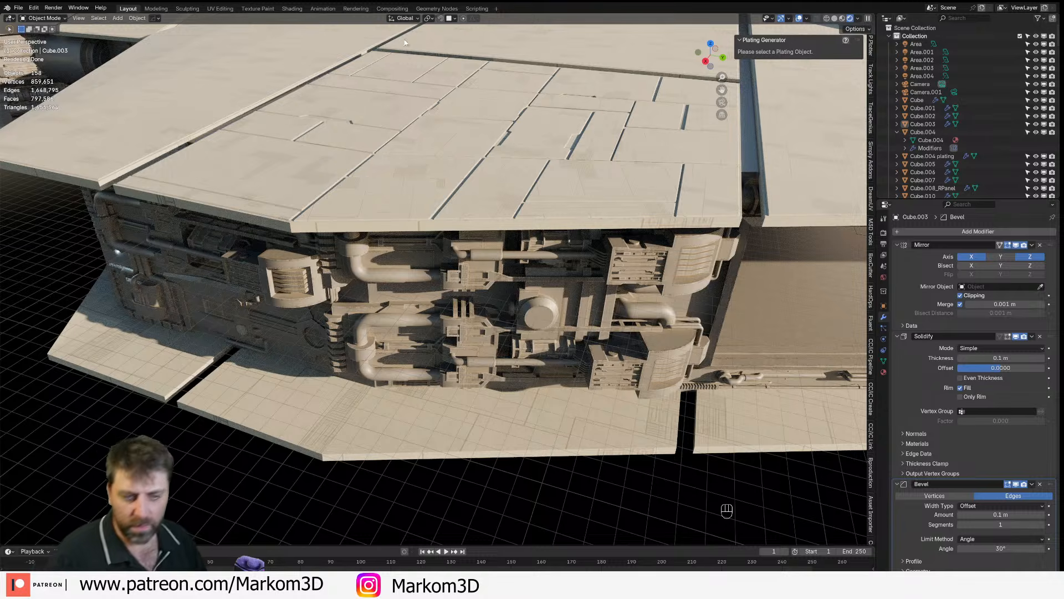
- Examine the panelled hull section up close and within the whole capital ship
scroll(521, 170, "down", 2)
middle_click_drag(517, 171, 524, 181)
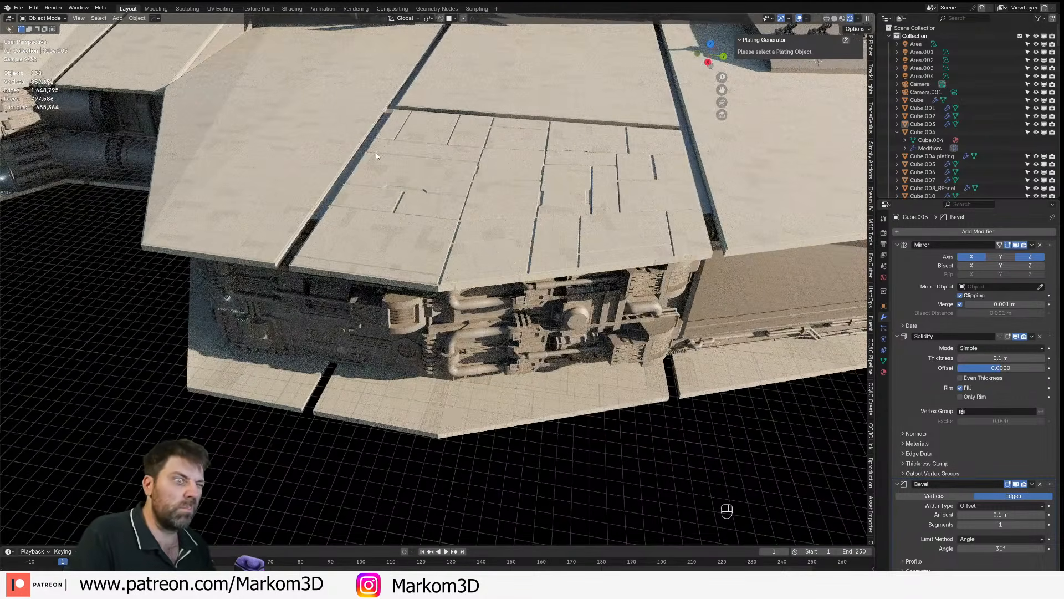
scroll(380, 160, "down", 3)
middle_click_drag(380, 160, 387, 165)
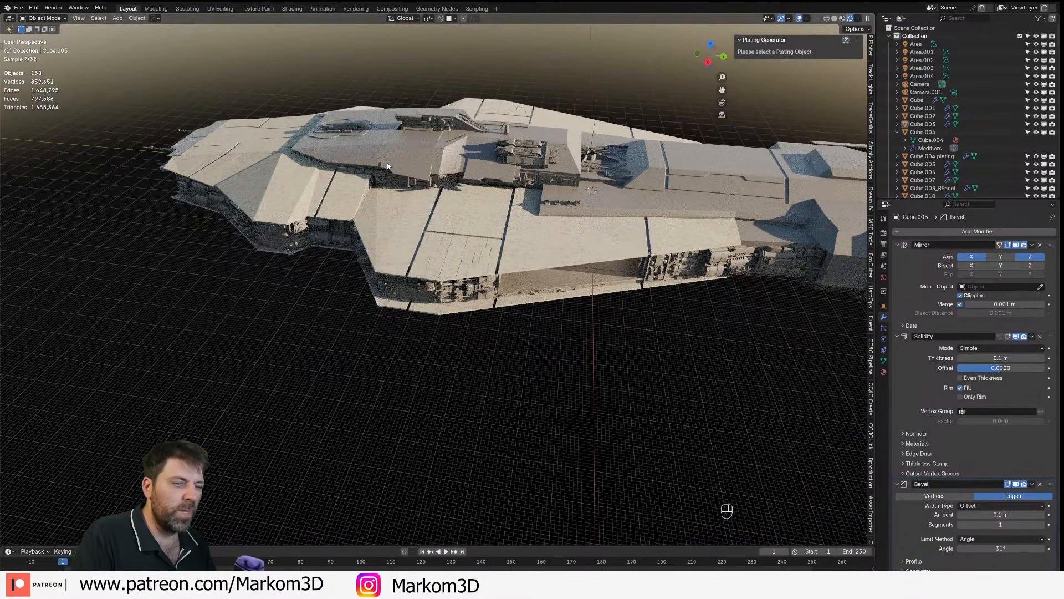
scroll(387, 165, "up", 6)
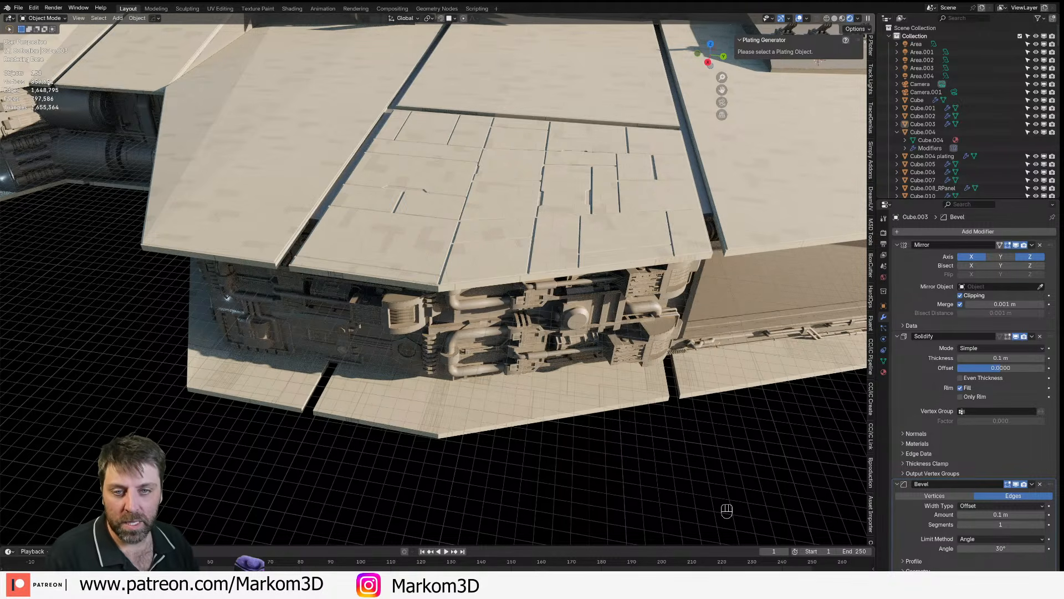
middle_click_drag(464, 299, 559, 258)
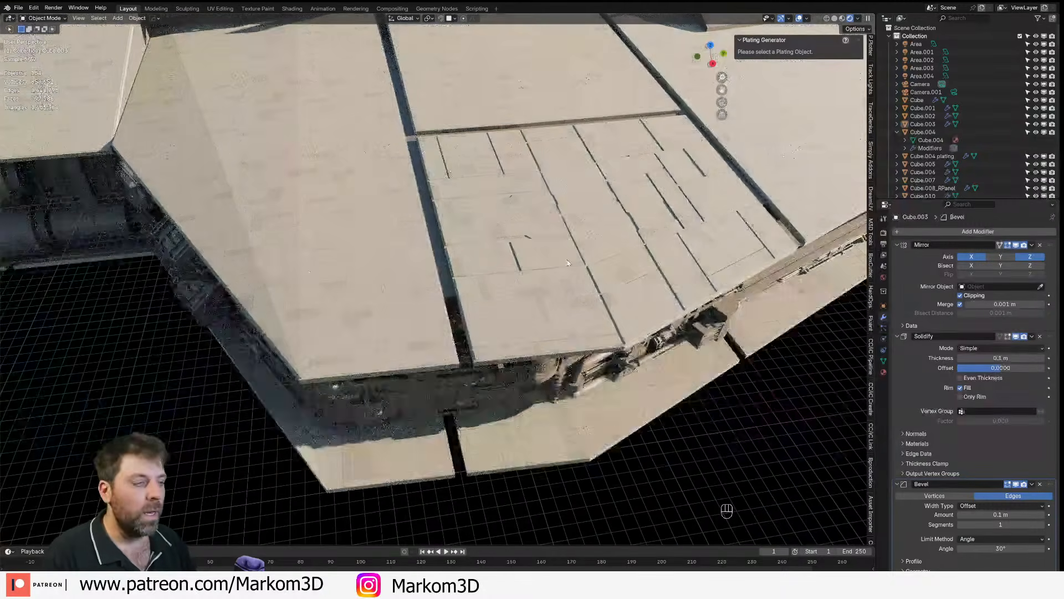
- Rename the hull's material to M_Exterior_Light
left_click(883, 372)
double_click(929, 237)
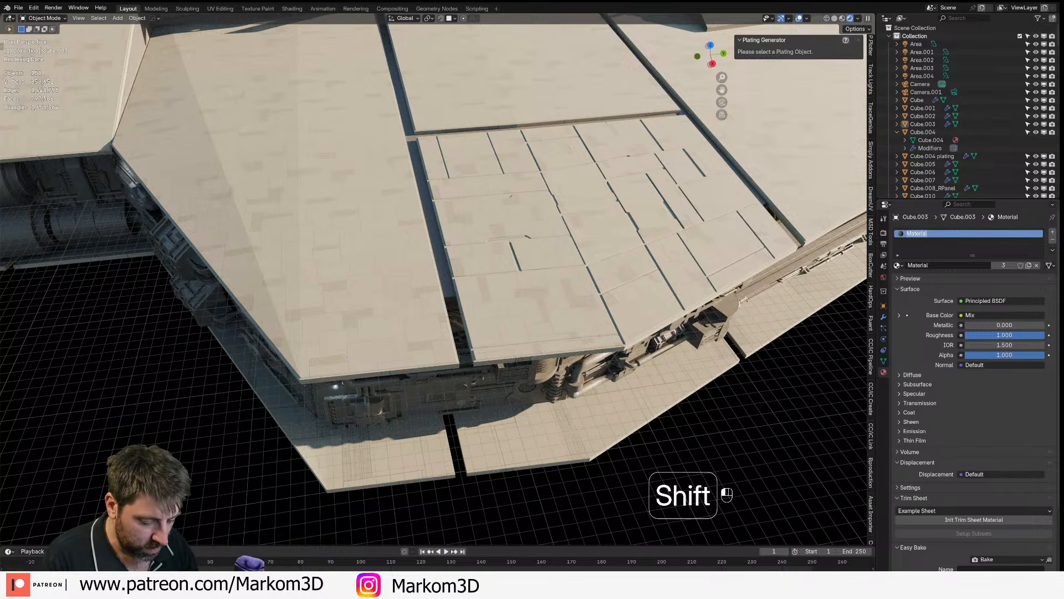
type("M_Exterior_Light")
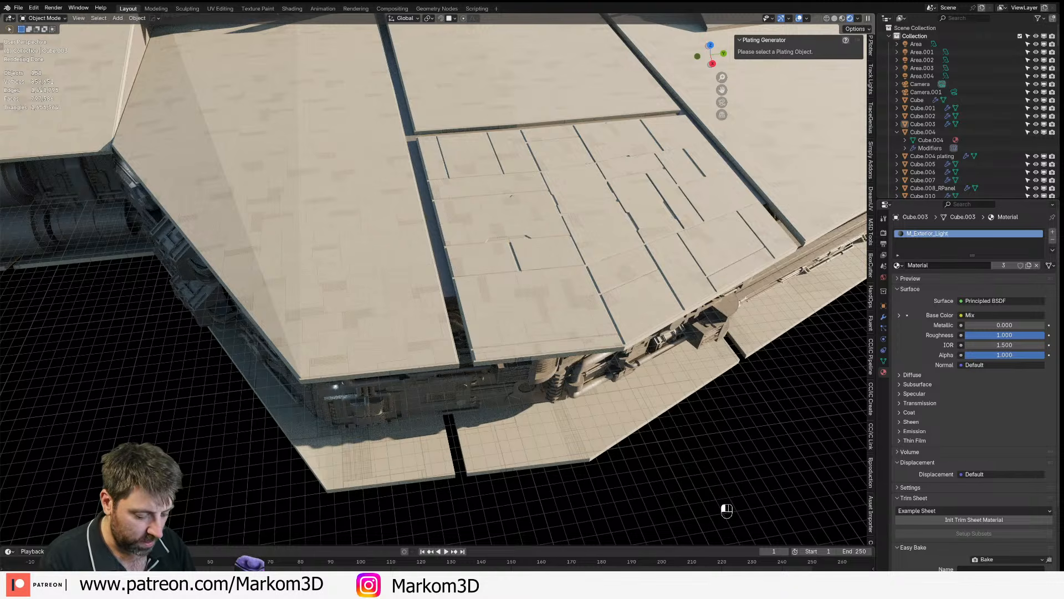
key("Return")
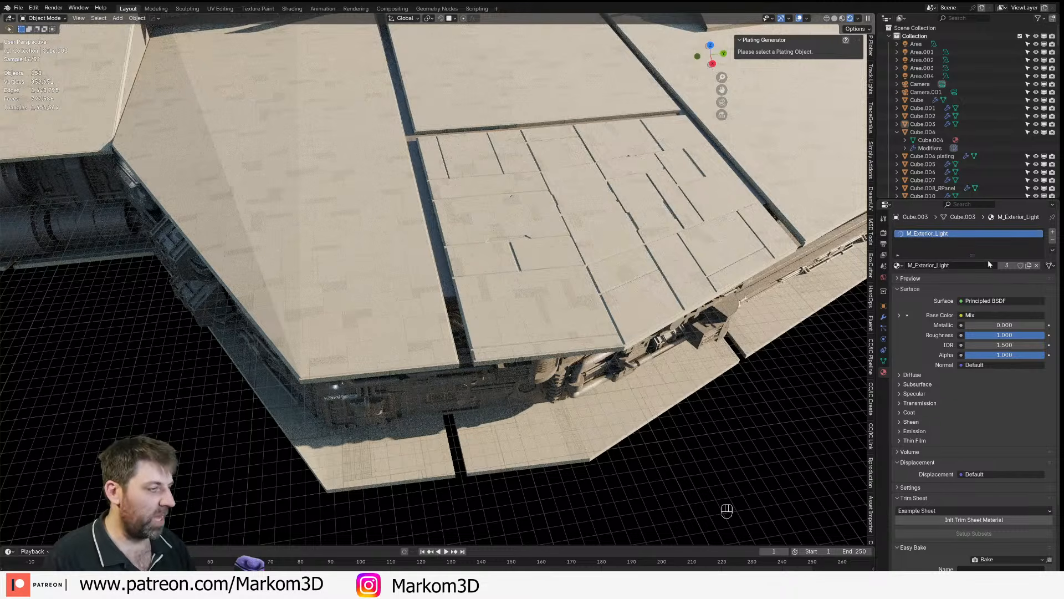
- Add a second material slot to the hull and give it an independent copy of M_Exterior_Light
left_click(1052, 232)
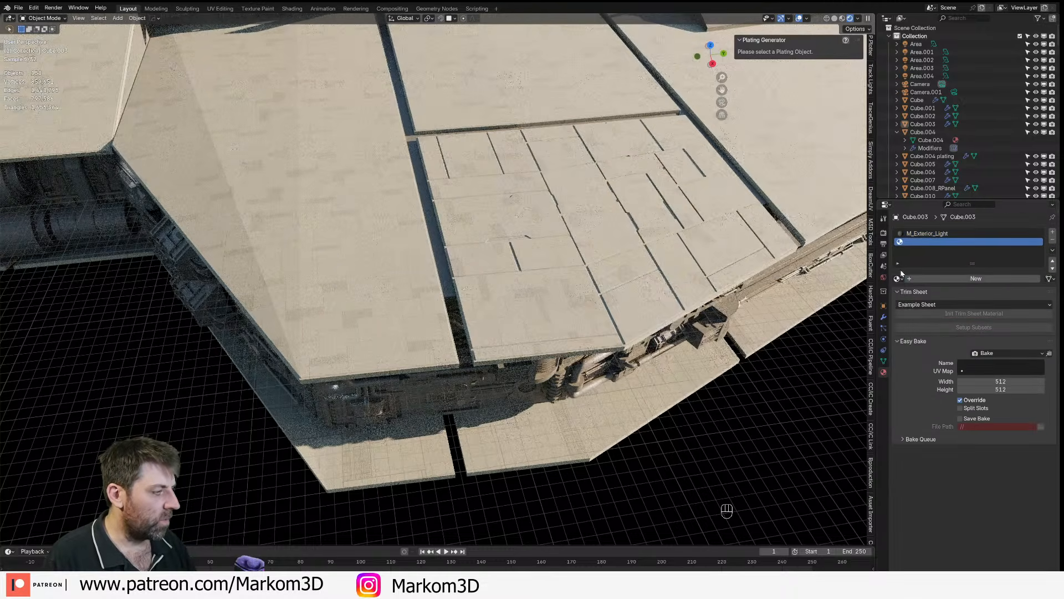
left_click(898, 278)
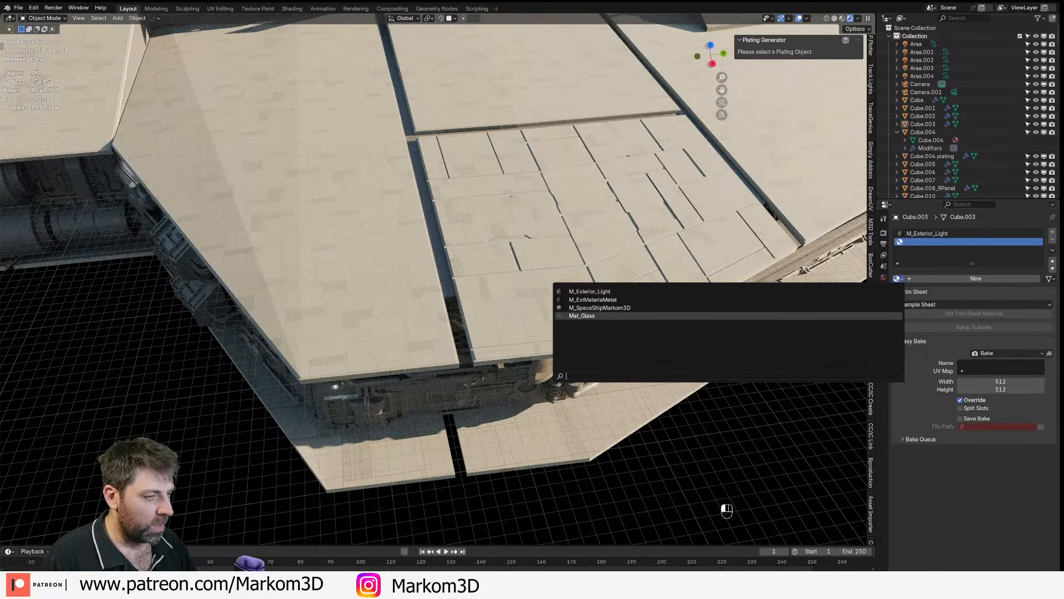
left_click(816, 292)
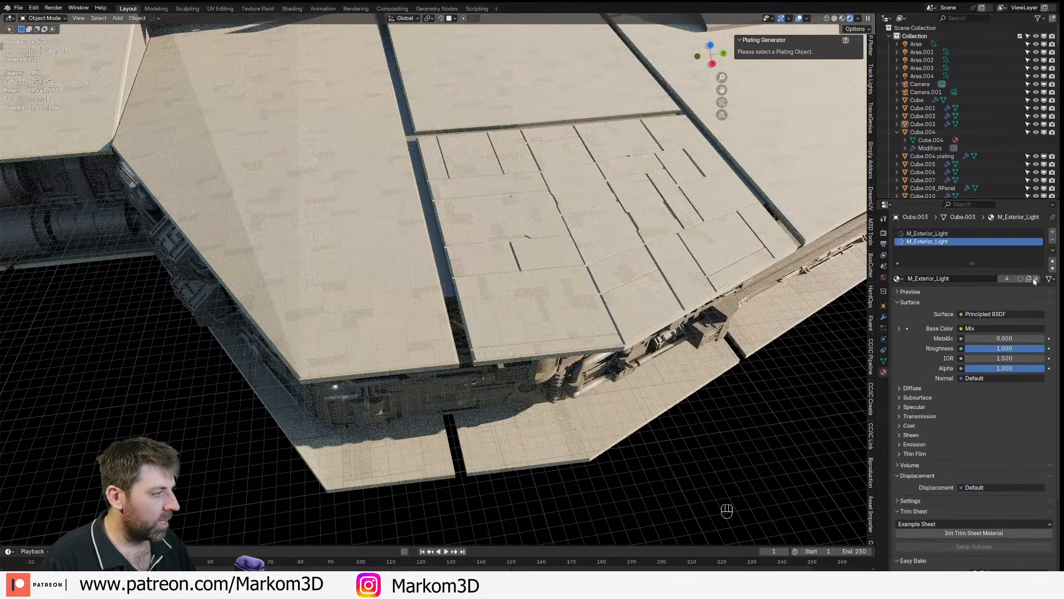
left_click(1028, 278)
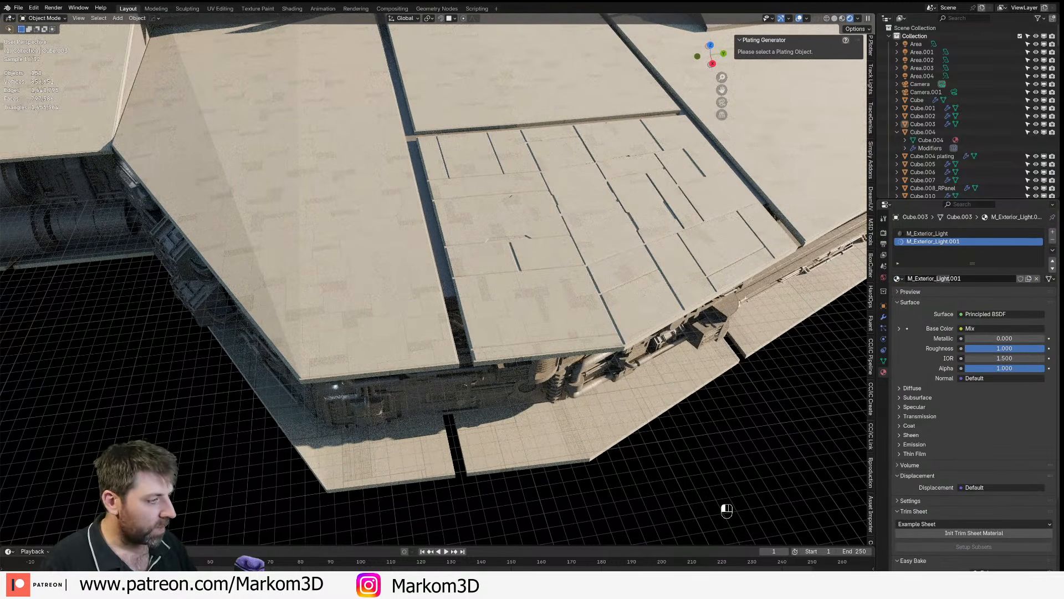
- Rename the copied hull material to M_Exterior_Dark
key("BackSpace")
key("BackSpace")
key("BackSpace")
key("BackSpace")
key("BackSpace")
key("BackSpace")
key("BackSpace")
key("BackSpace")
key("BackSpace")
type("Dark")
key("Return")
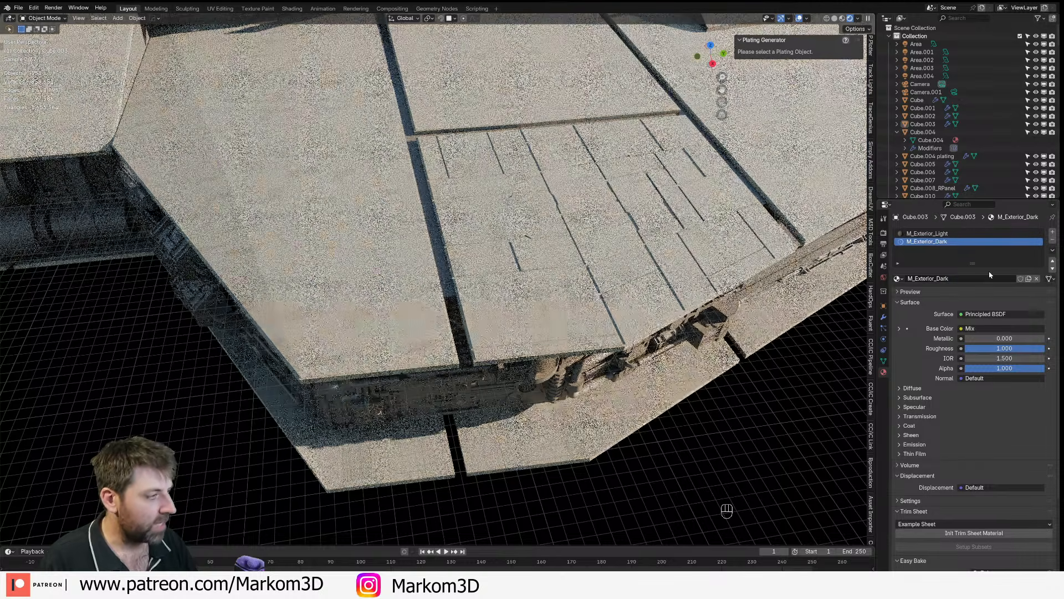
- Switch to the Shading workspace and frame the Mix and Principled BSDF nodes of M_Exterior_Dark
left_click(292, 9)
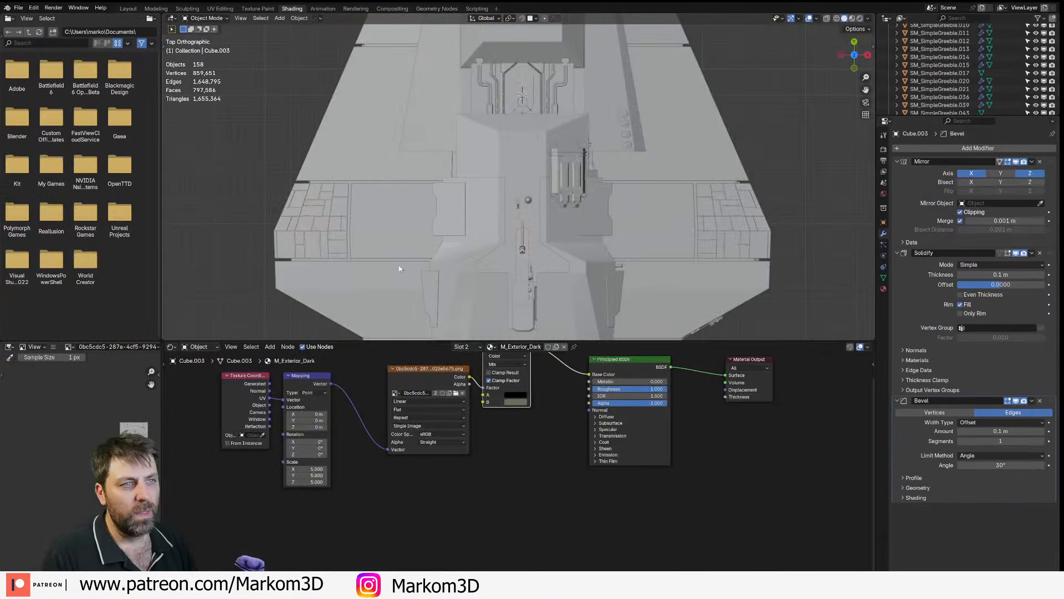
middle_click_drag(543, 488, 496, 539)
scroll(495, 471, "up", 3)
middle_click_drag(494, 470, 520, 493)
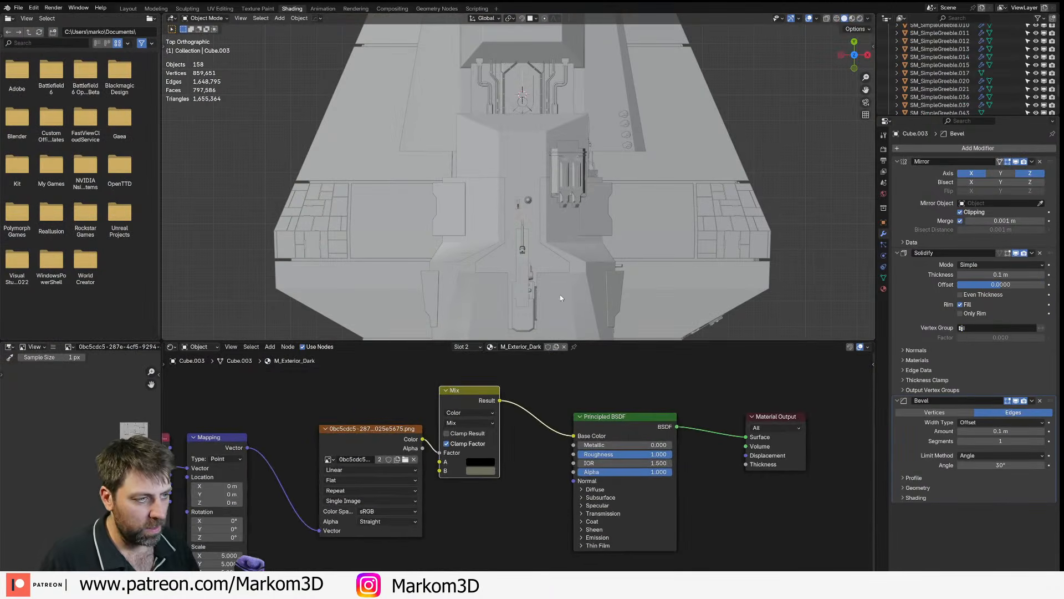
- Darken the B color of the M_Exterior_Dark material's Mix node to near black
left_click(488, 471)
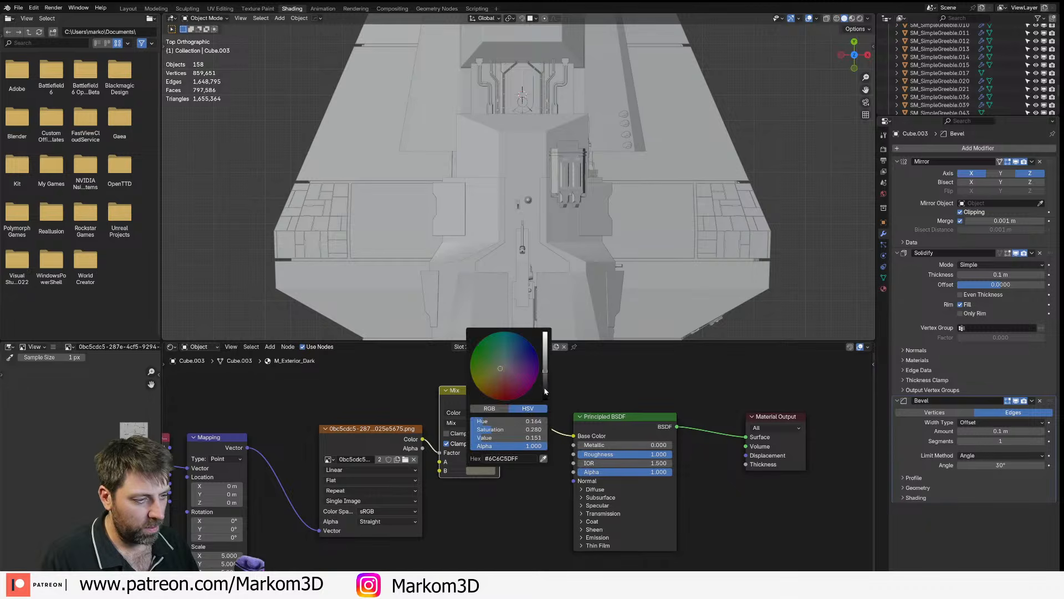
left_click_drag(545, 390, 545, 400)
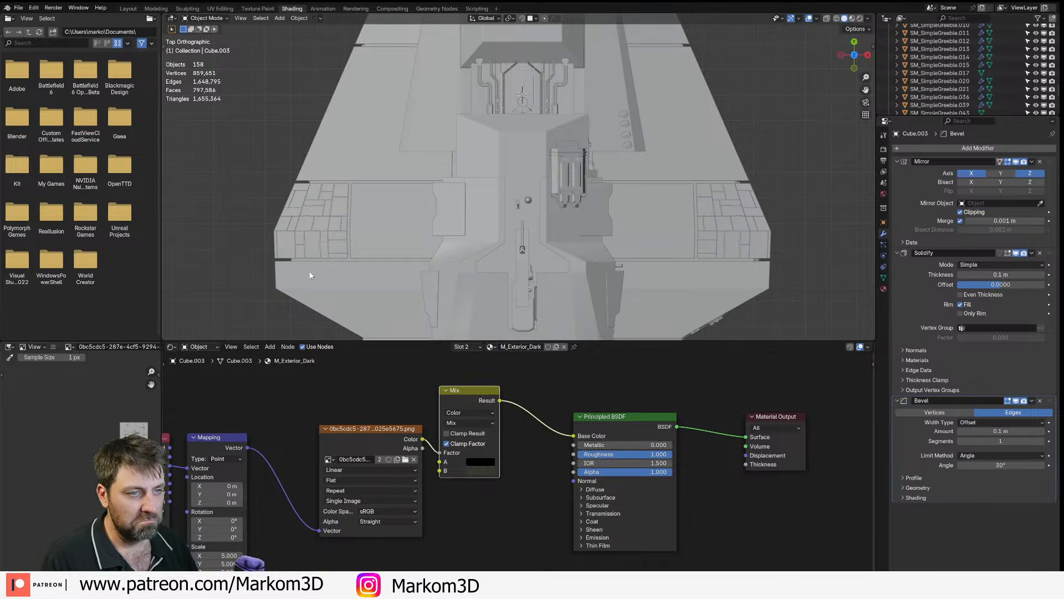
- In Edit Mode on Cube.003, select four scattered panels in the tiled hull section, including all faces linked to them
scroll(310, 275, "up", 1)
key("Tab")
middle_click_drag(310, 275, 419, 255, "shift")
middle_click_drag(831, 227, 508, 196, "shift")
scroll(508, 196, "up", 4)
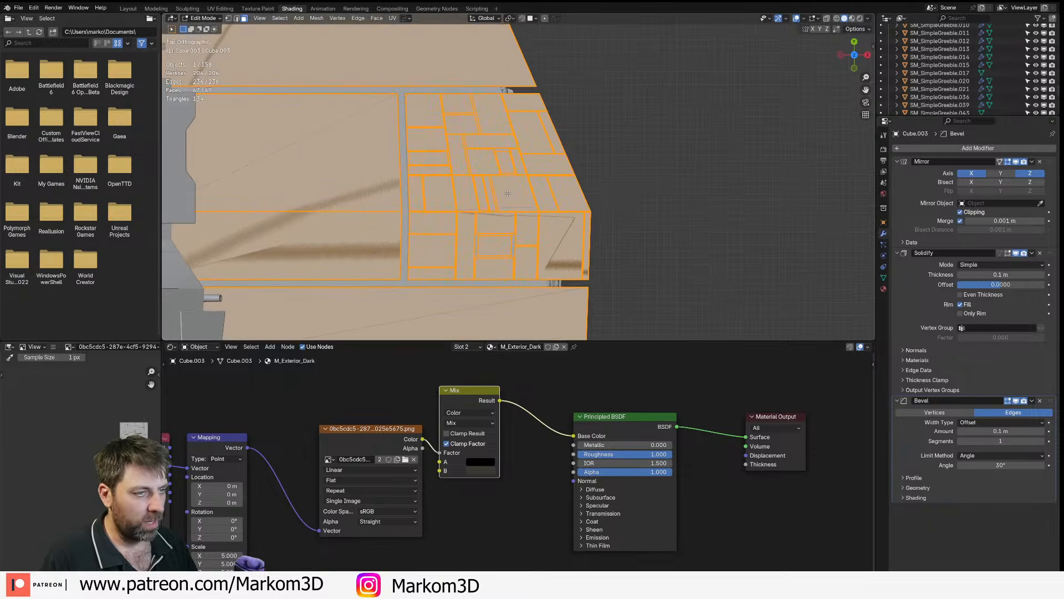
left_click(508, 197)
left_click(424, 109, "shift")
left_click(427, 140, "shift")
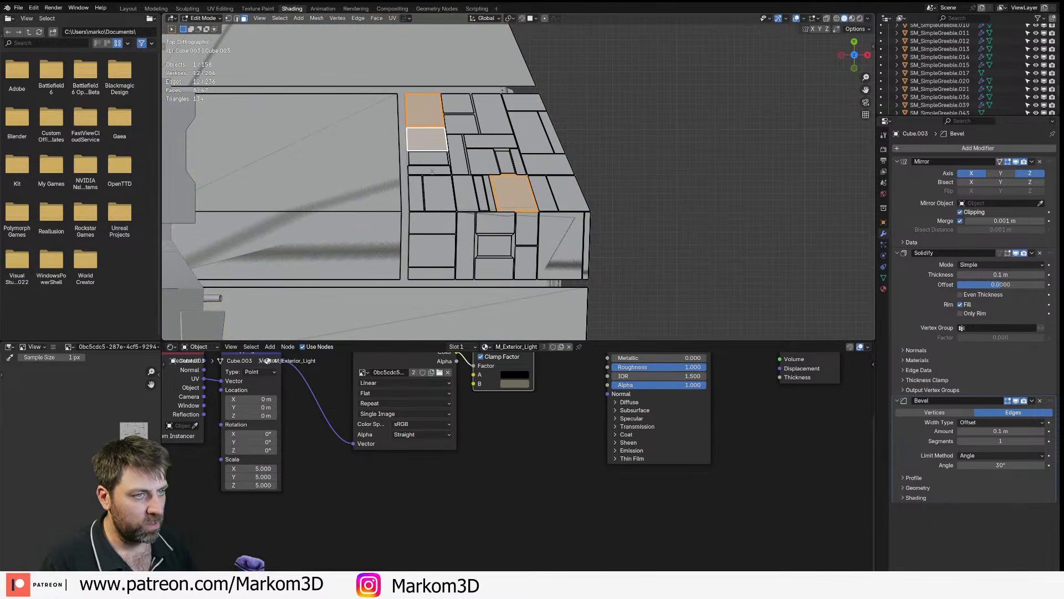
key("ctrl+z")
left_click(494, 246, "shift")
left_click(447, 245, "shift")
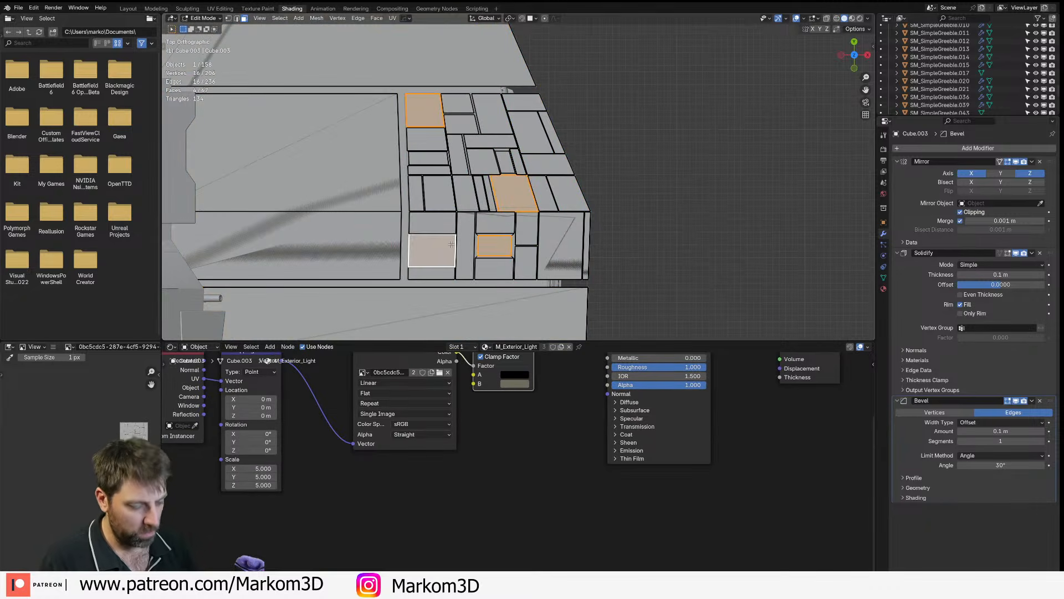
key("ctrl+l")
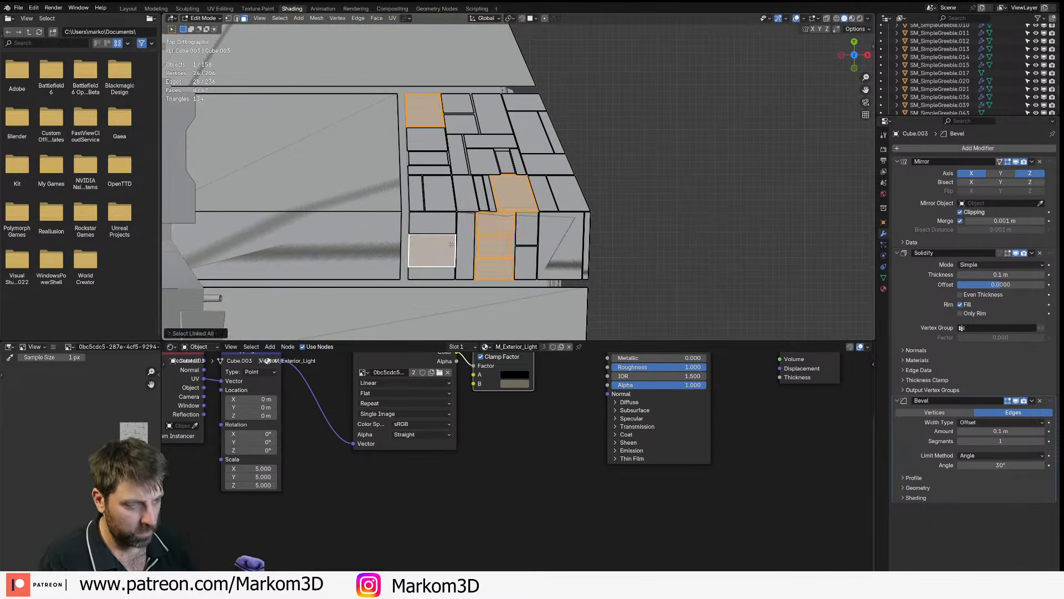
- Add three more scattered tile panels and their linked faces to the selection in the upper half of the tiled section
left_click(487, 109, "shift")
left_click(452, 154, "shift")
key("ctrl+l")
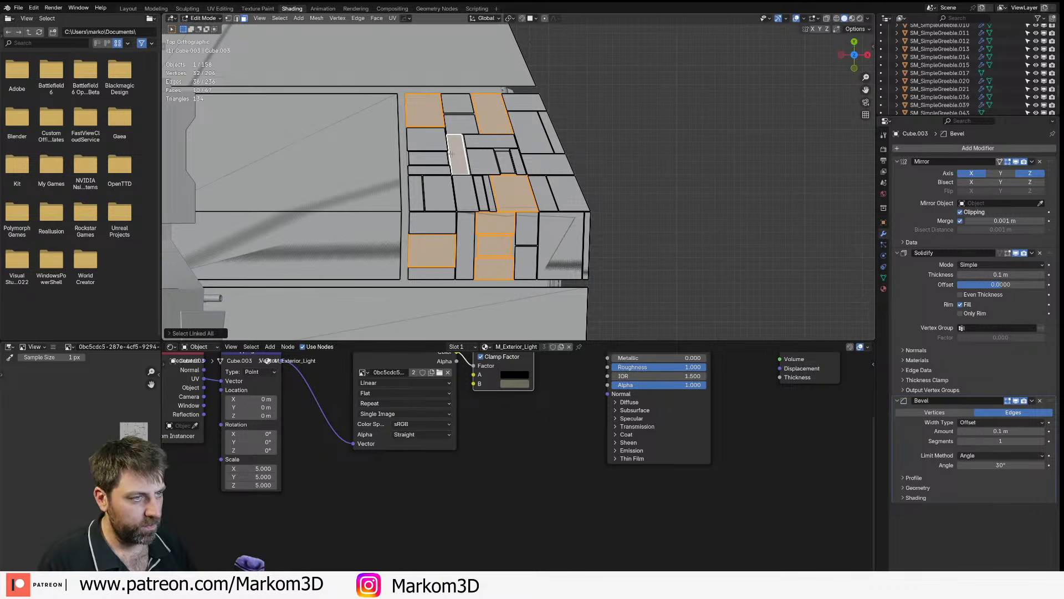
left_click(489, 197, "shift")
key("ctrl+l")
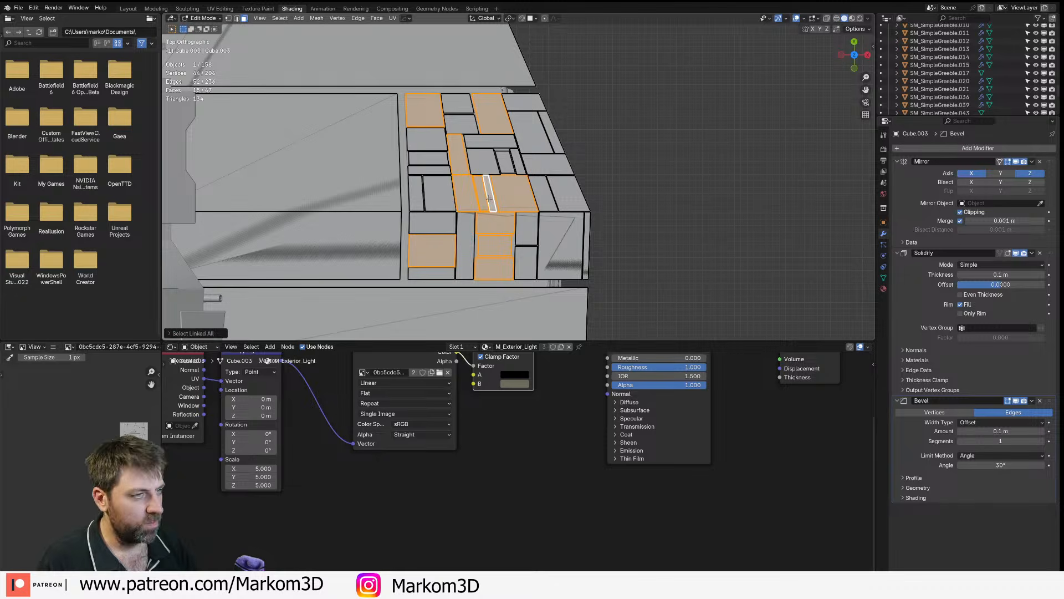
- Assign the M_Exterior_Dark material slot to the selected panels and return to Object Mode
left_click(884, 290)
left_click(931, 158)
left_click(920, 195)
middle_click_drag(740, 208, 676, 179)
key("Tab")
scroll(610, 176, "down", 4)
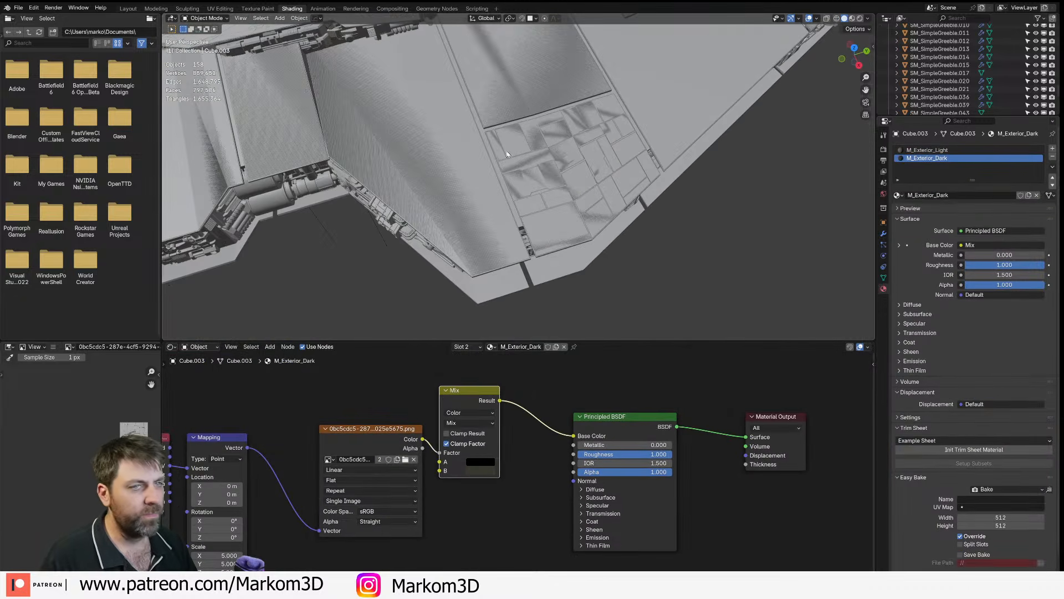
- Switch to the Layout workspace and inspect the two-tone hull panels in the rendered view from above and the side
left_click(128, 9)
middle_click_drag(537, 478, 468, 456)
scroll(469, 457, "down", 5)
scroll(459, 410, "up", 8)
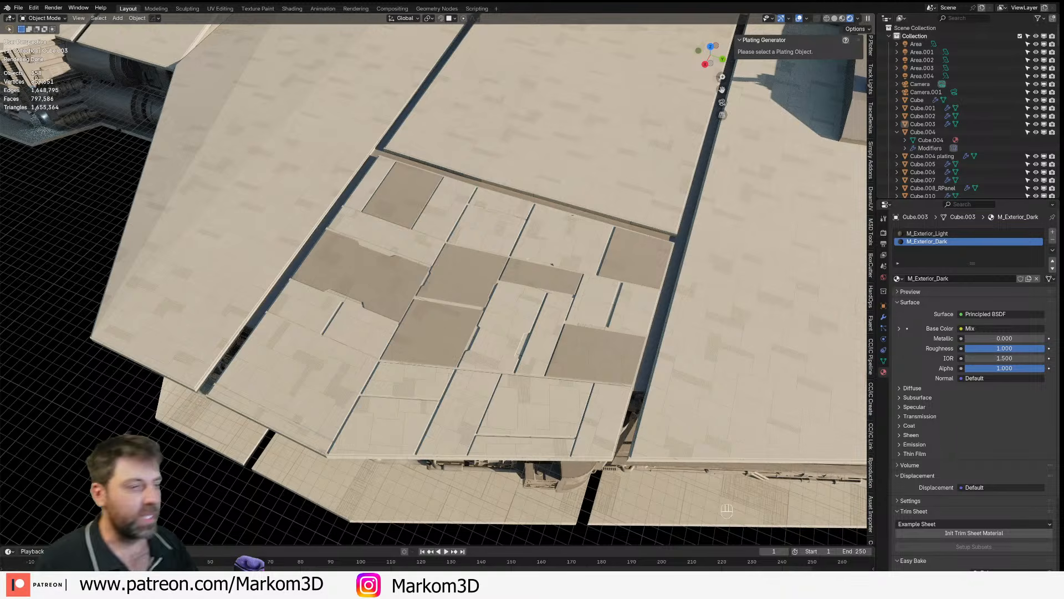
middle_click_drag(630, 358, 661, 301)
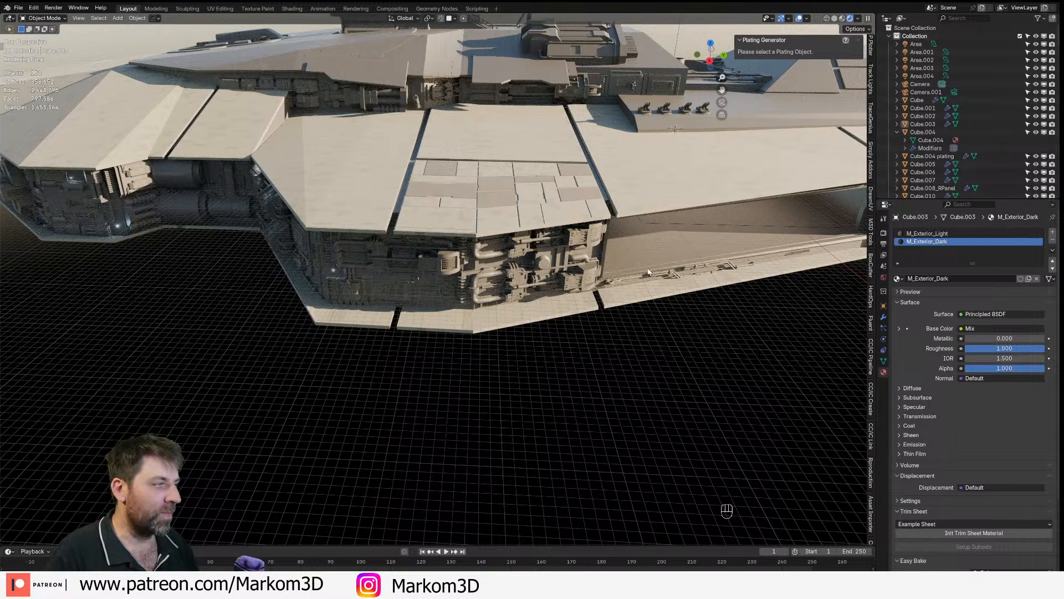
- Enlarge the object list, select the range from SM_Ant.001 to SM_Vent.006, and view those kit pieces across the whole ship
left_click_drag(928, 199, 927, 481)
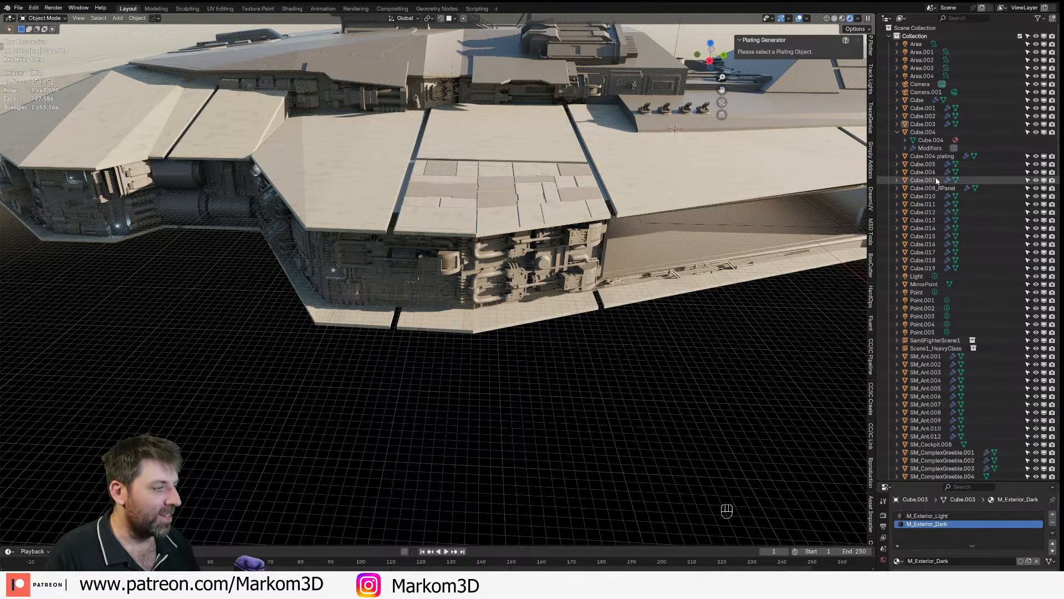
scroll(927, 240, "down", 1)
scroll(927, 240, "down", 2)
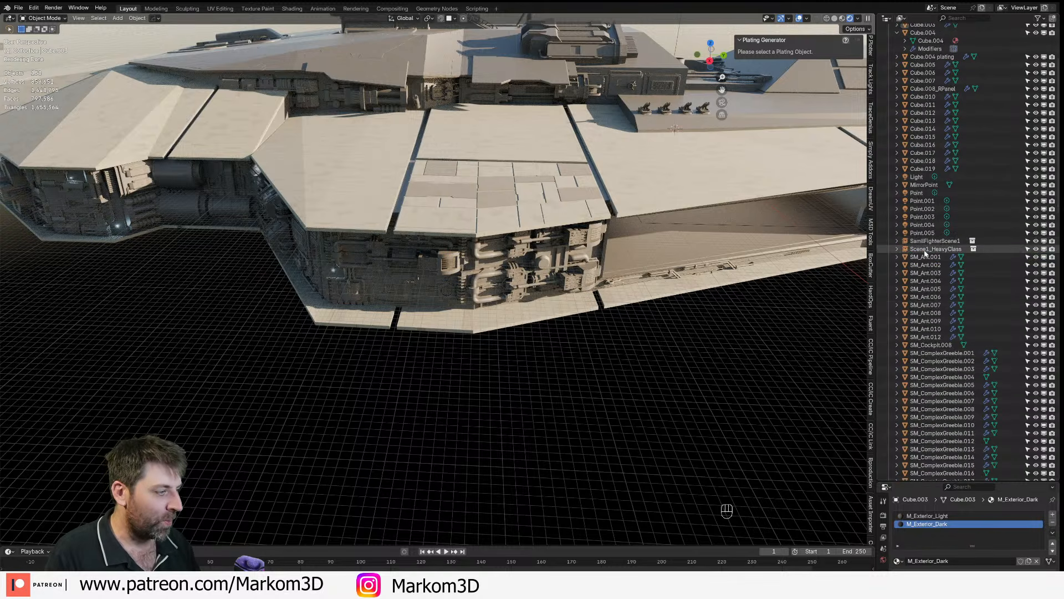
left_click(925, 254)
scroll(931, 388, "down", 2)
scroll(931, 393, "down", 15)
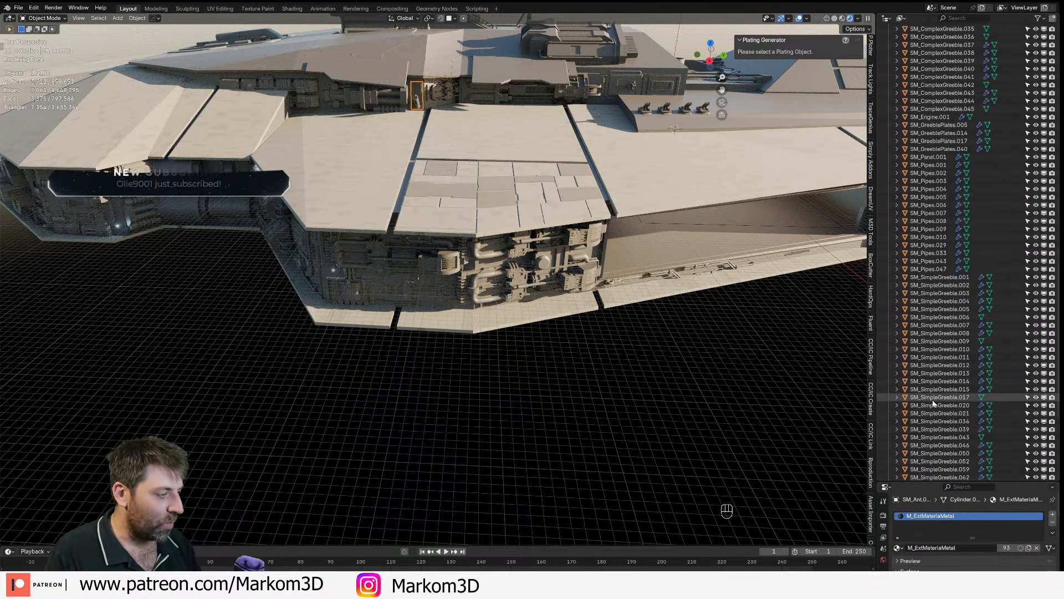
scroll(935, 413, "down", 1)
left_click(929, 449, "shift")
scroll(475, 375, "down", 5)
middle_click_drag(471, 374, 767, 307)
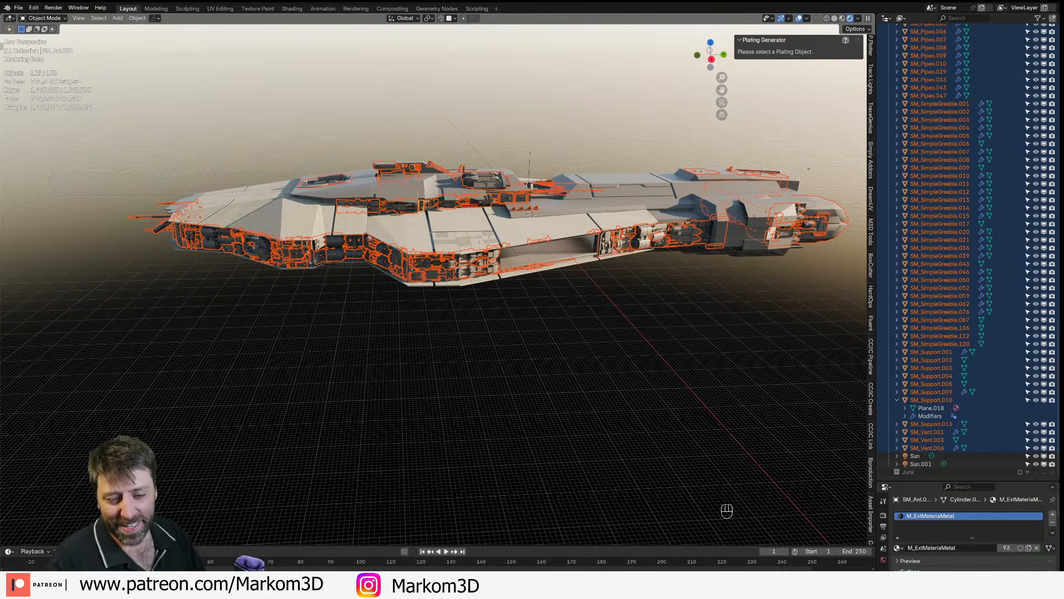
middle_click_drag(557, 153, 524, 218)
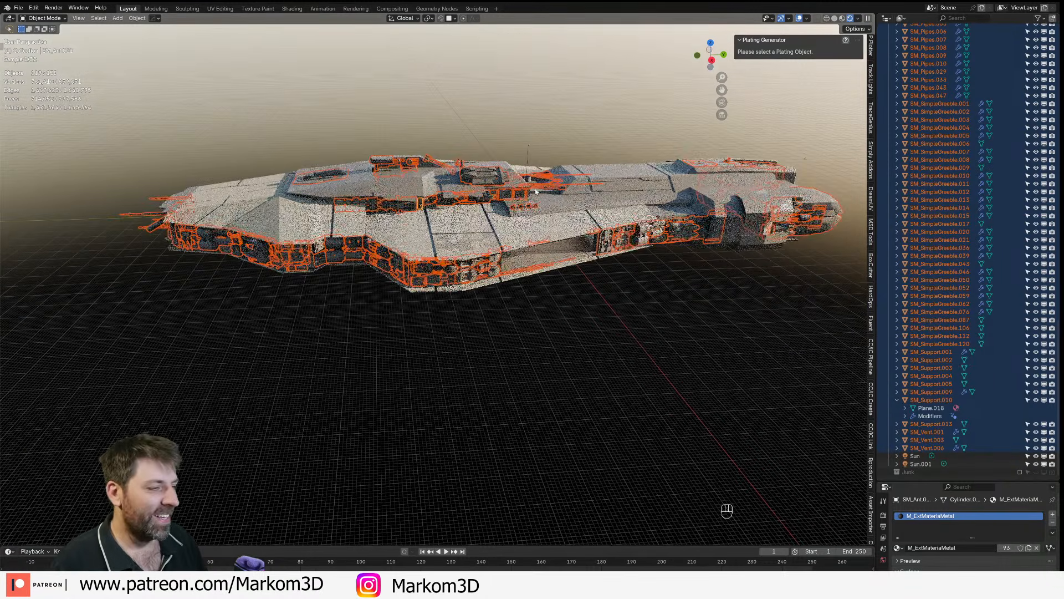
- Select the small side-deck turret SM_Support.003, examine it up close, and compare its scale with the surrounding hull
left_click(524, 217)
left_click(522, 208)
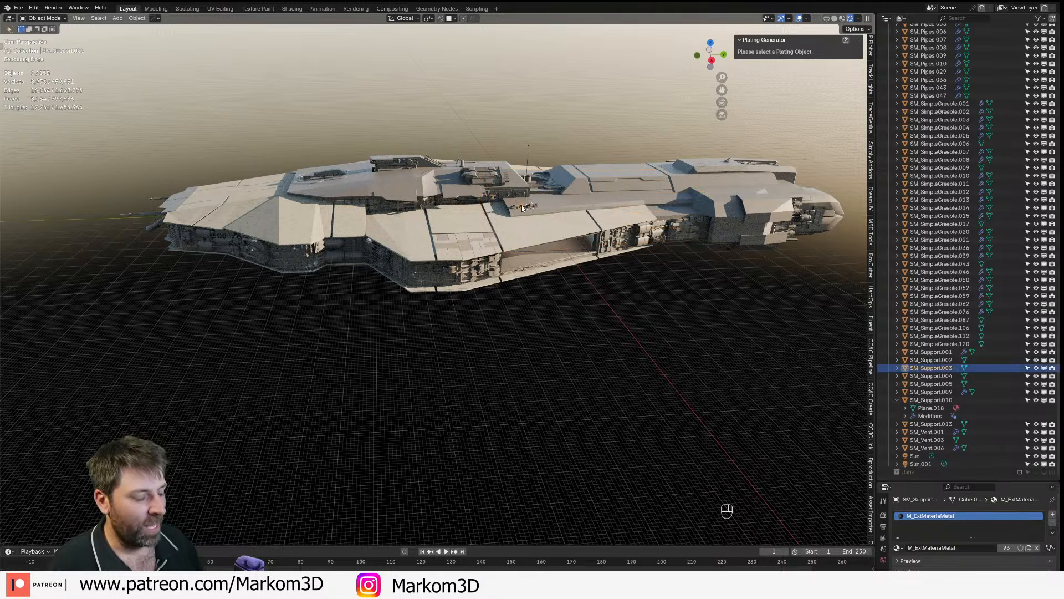
key("KP_Decimal")
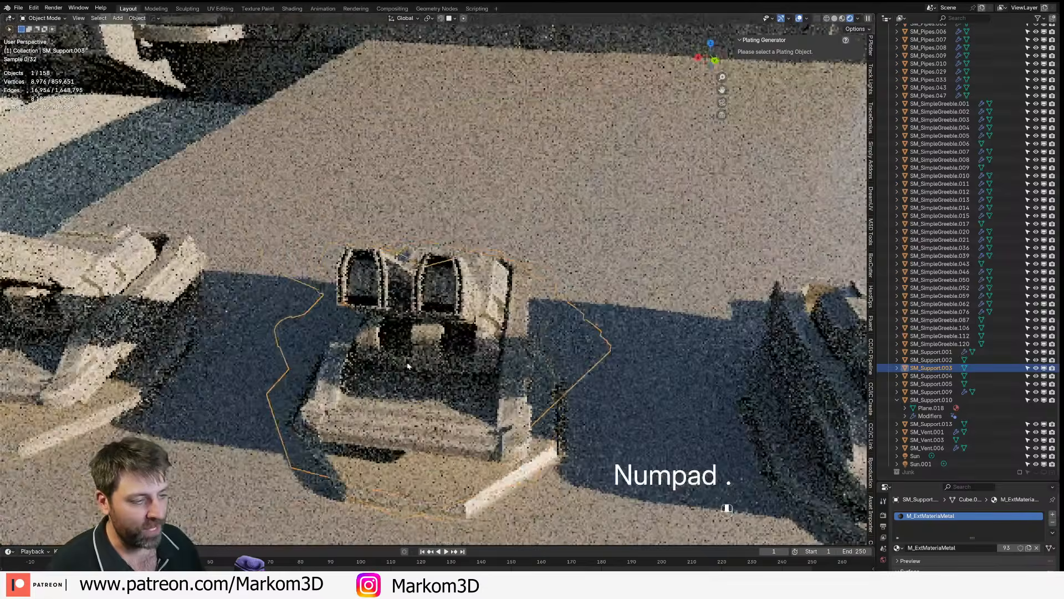
middle_click_drag(411, 366, 405, 366)
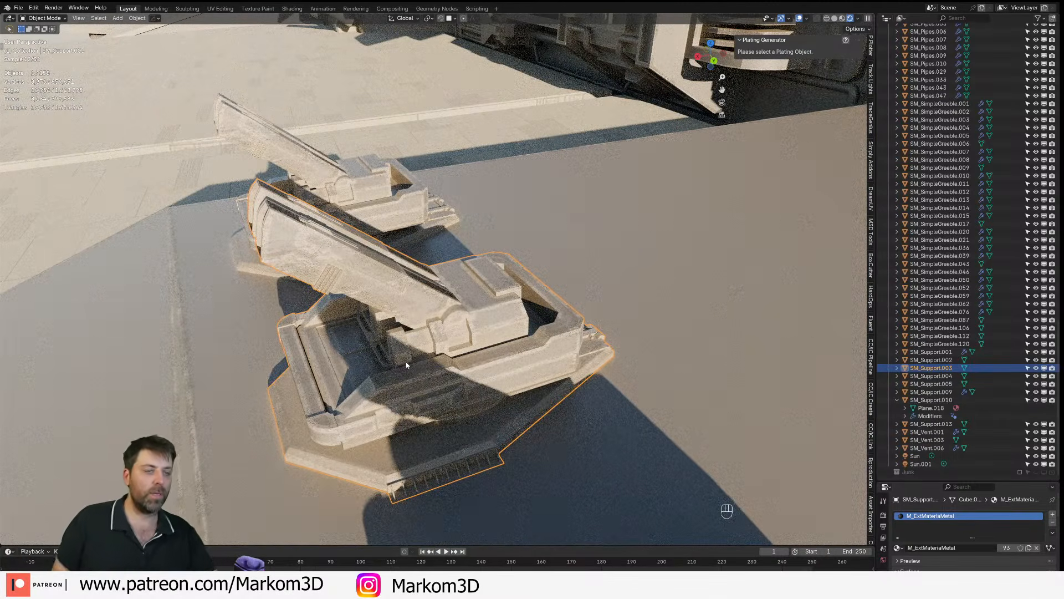
scroll(405, 365, "down", 15)
middle_click_drag(405, 366, 587, 253)
middle_click_drag(587, 253, 552, 259)
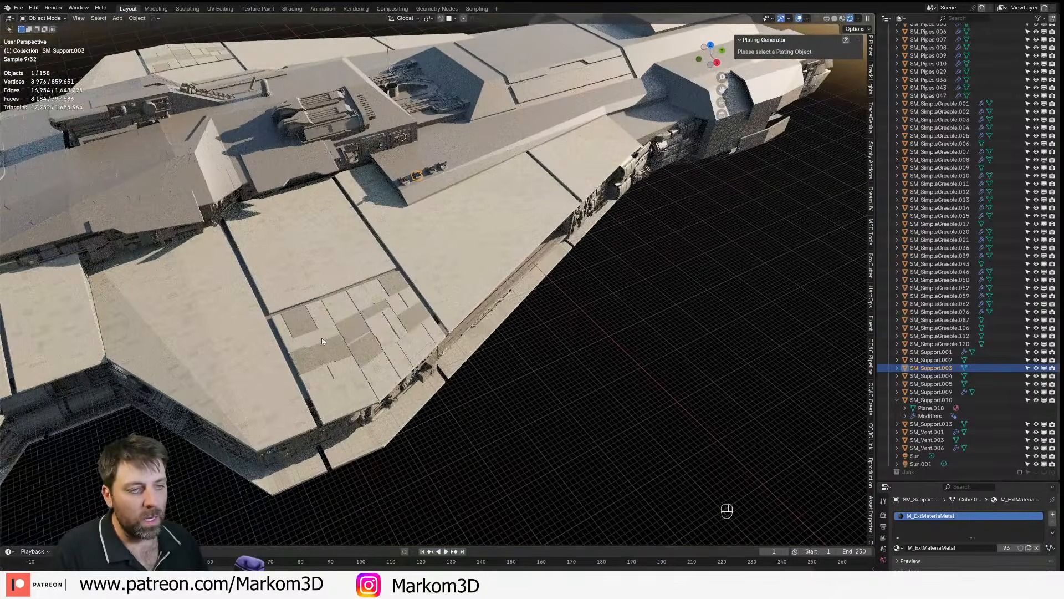
middle_click_drag(322, 340, 362, 379, "shift")
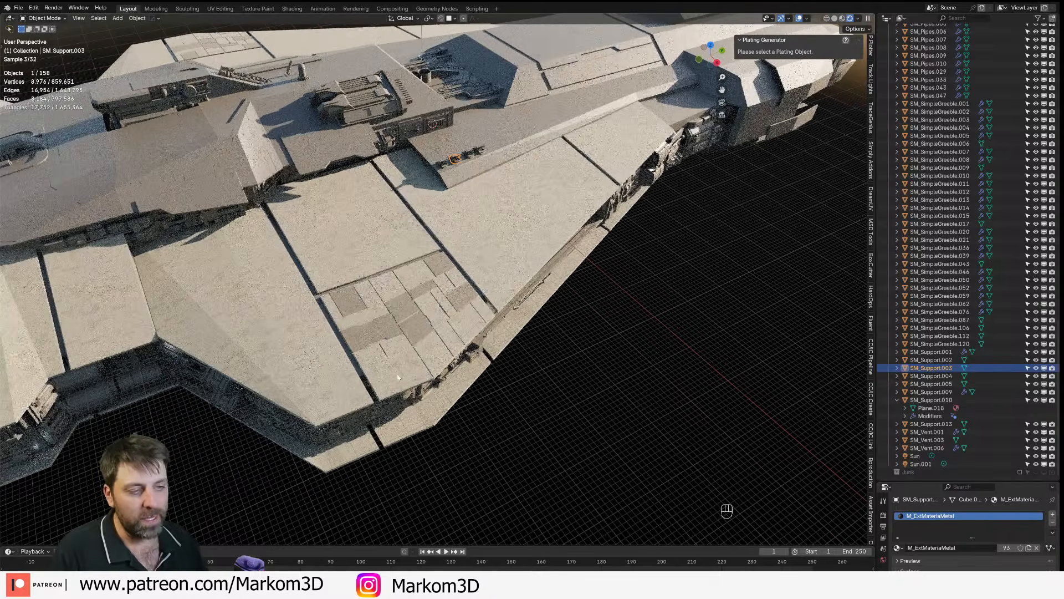
middle_click_drag(458, 332, 427, 238)
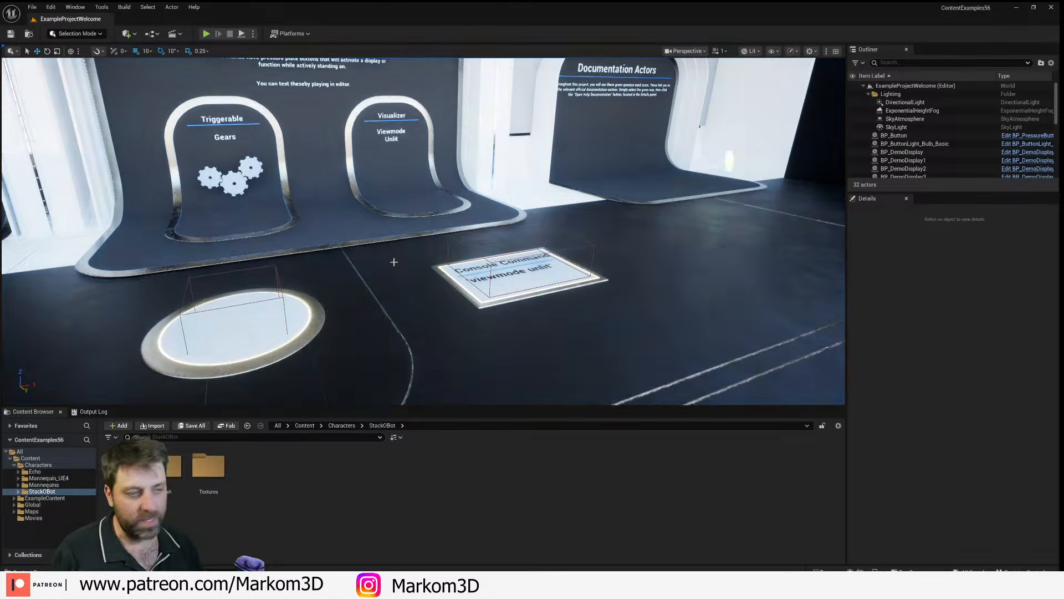
- In Unreal Engine, look around the display stands of the ExampleProjectWelcome level
right_click_drag(394, 261, 294, 261)
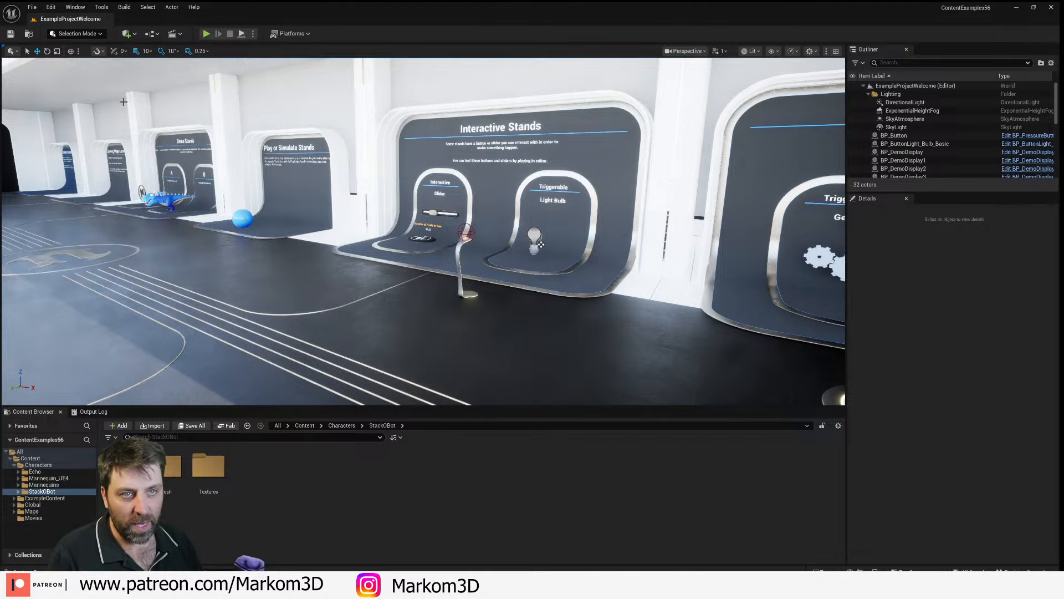
right_click_drag(541, 245, 588, 194)
key("w")
key("w")
- Enlarge the Content Browser and look through the example levels in the AI, Animation, Audio and Geometry folders of Maps
left_click_drag(236, 406, 235, 124)
left_click(34, 229)
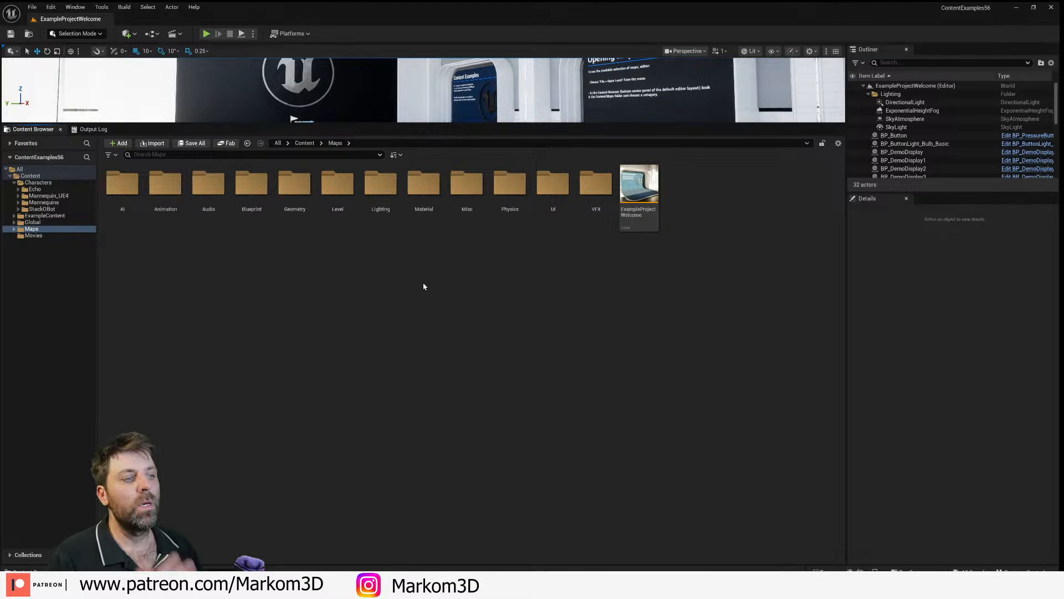
double_click(122, 185)
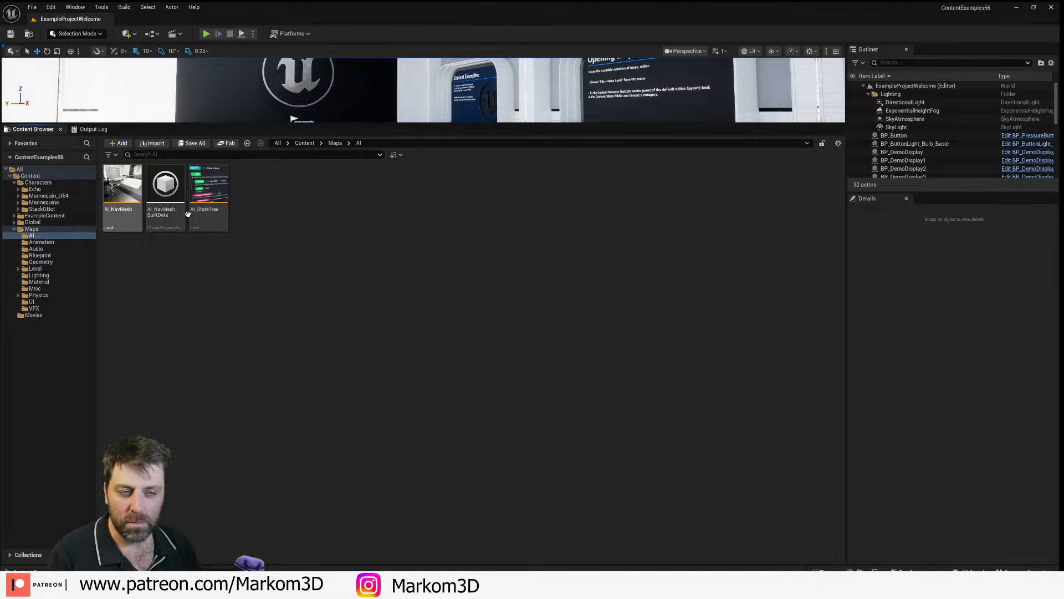
left_click(45, 242)
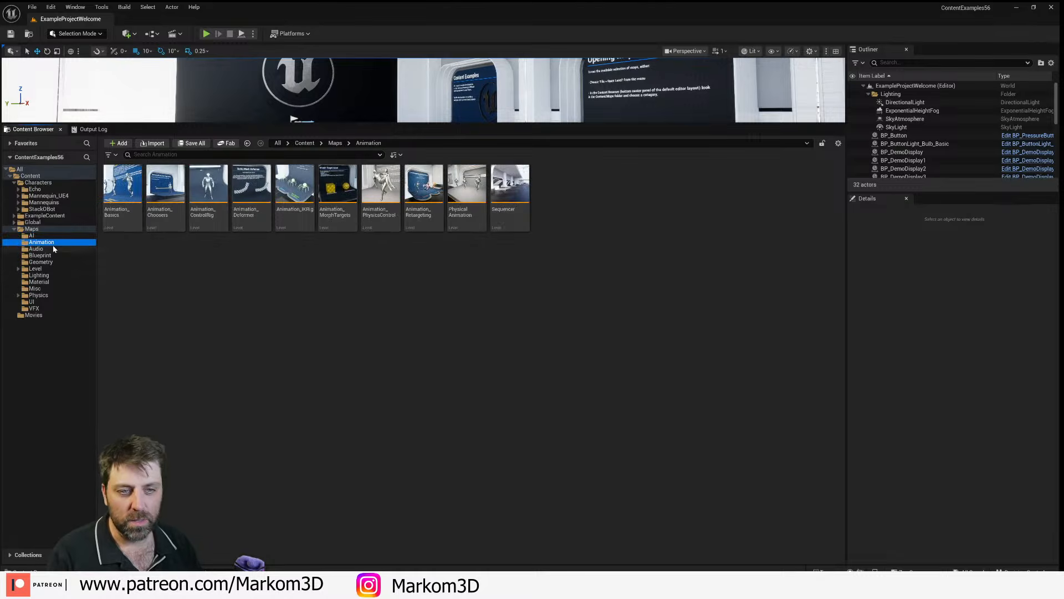
left_click(48, 249)
left_click(53, 262)
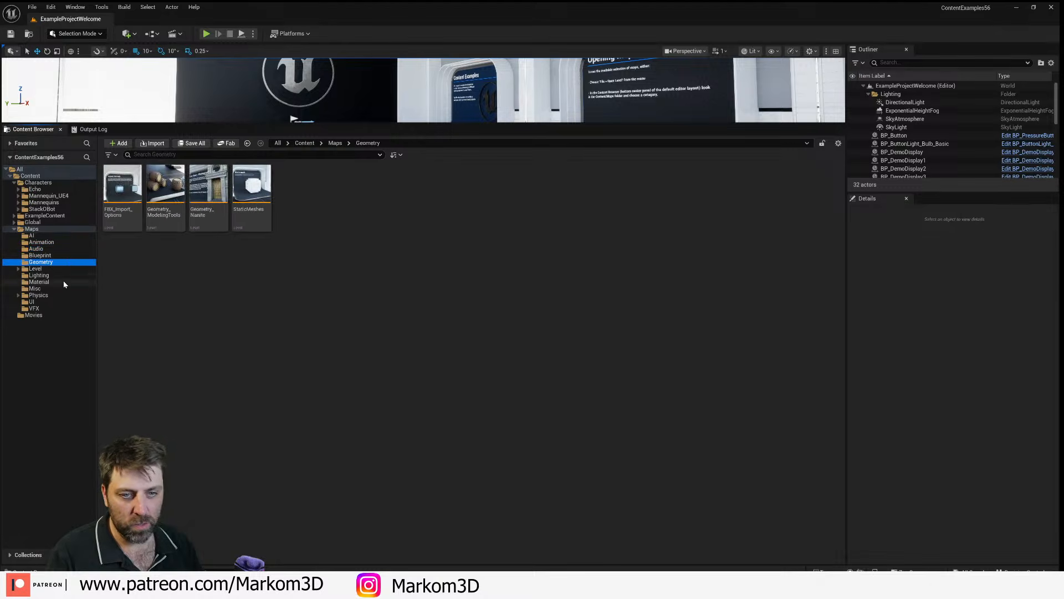
- Expand the Level folder in Maps and look through its example levels
left_click(35, 268)
left_click(19, 269)
left_click(36, 275)
left_click(35, 270)
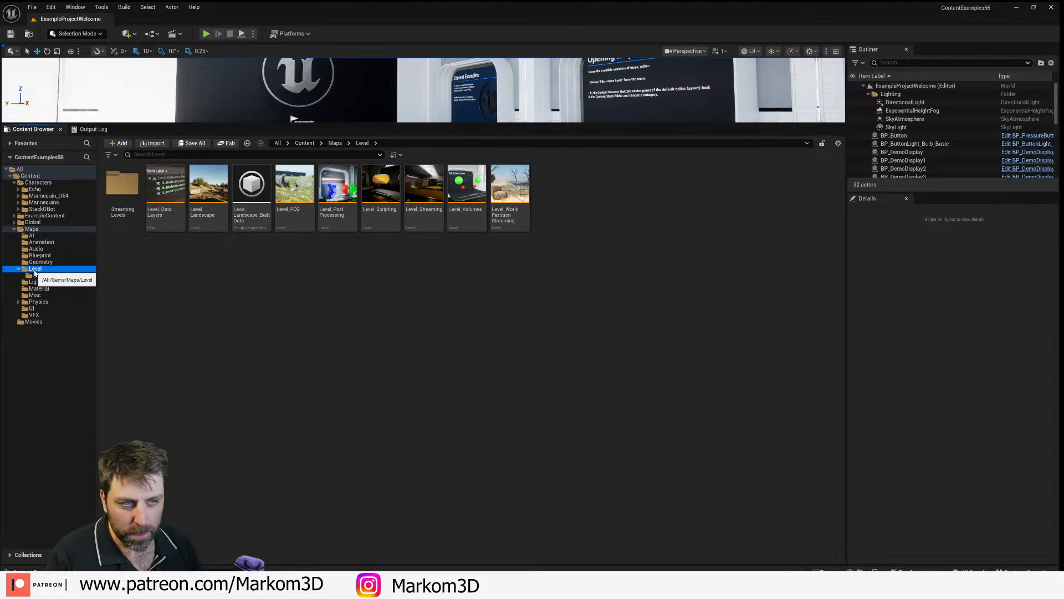
- Open the Physics_Destruction level from the Maps/Physics folder and enlarge the viewport to show the destruction demo lobby
left_click(49, 296)
left_click(49, 303)
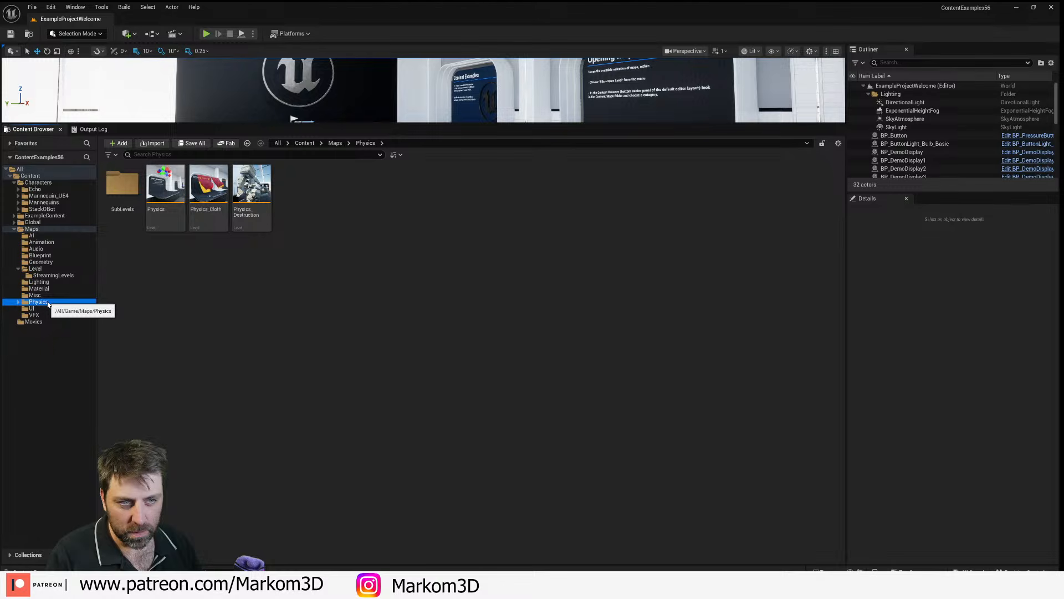
left_click(248, 193)
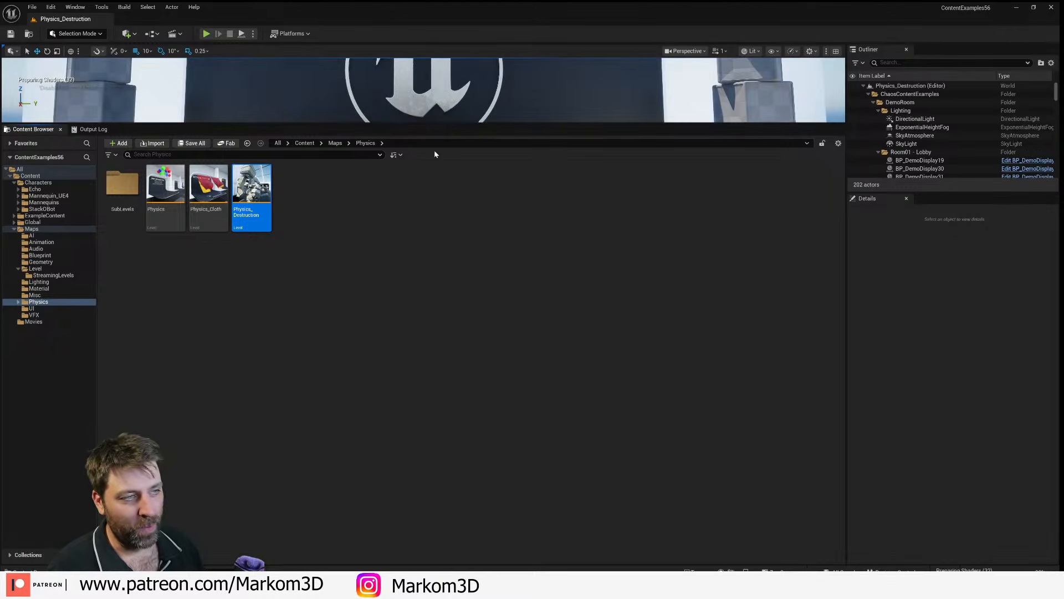
left_click_drag(453, 127, 453, 542)
right_click_drag(455, 388, 488, 388)
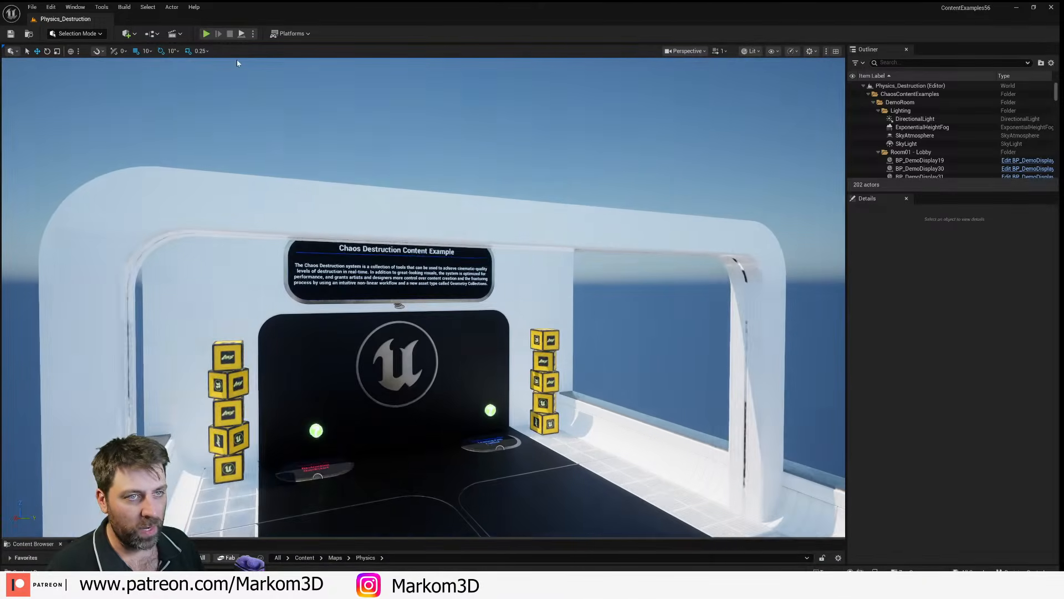
- Play the level and fire projectiles at the horse statues and columns of the physical materials exhibit until they break apart
left_click(205, 33)
left_click(494, 225)
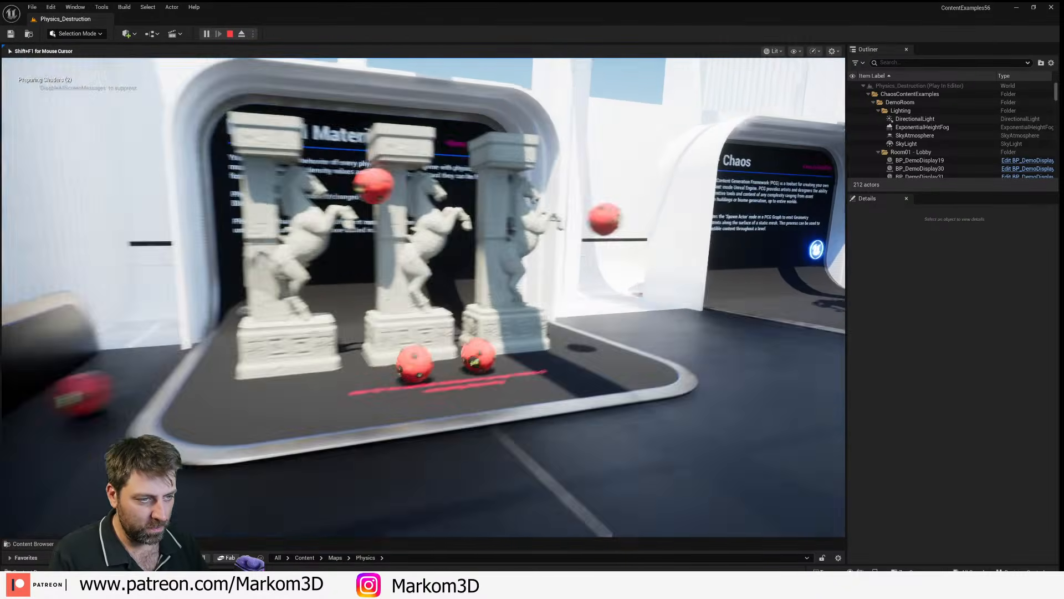
left_click(423, 297)
left_click(423, 297)
left_click(423, 297)
left_click(423, 297)
left_click(423, 297)
left_click(423, 297)
left_click(424, 297)
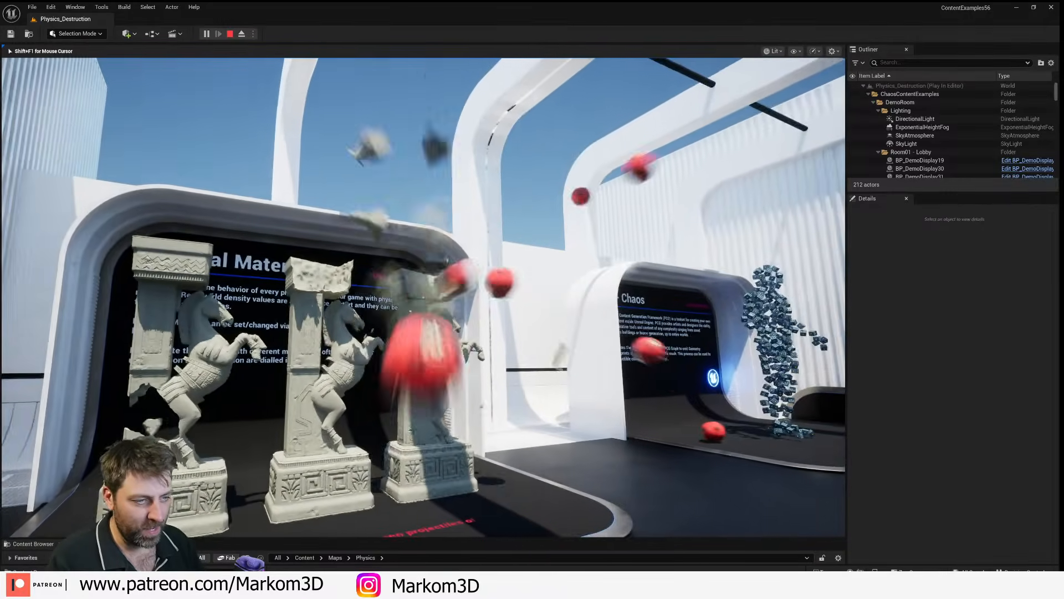
left_click(424, 297)
left_click(423, 297)
left_click(424, 297)
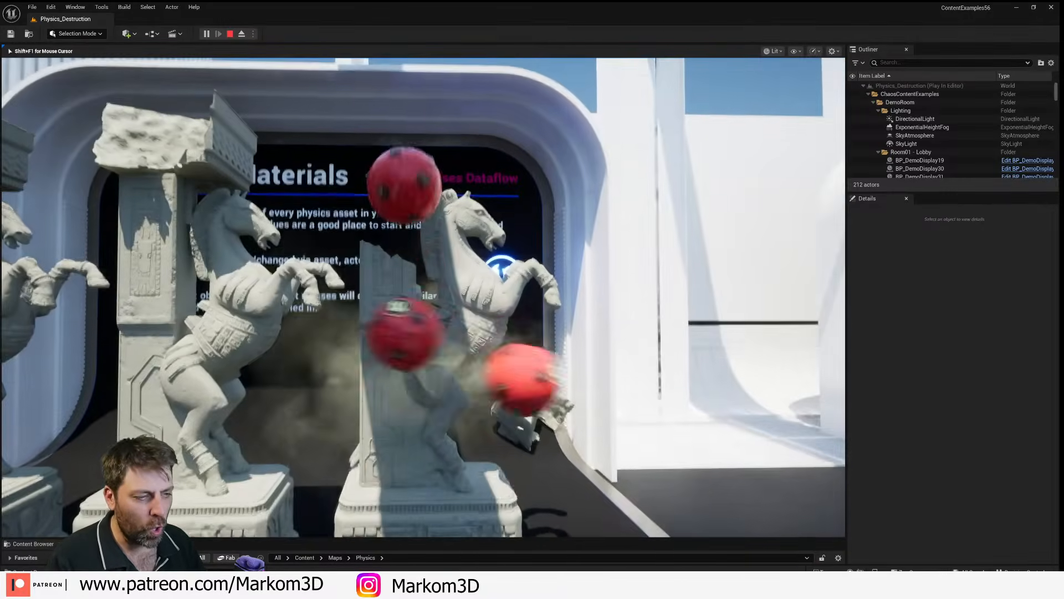
left_click(423, 297)
left_click(424, 297)
left_click(424, 297)
left_click(423, 297)
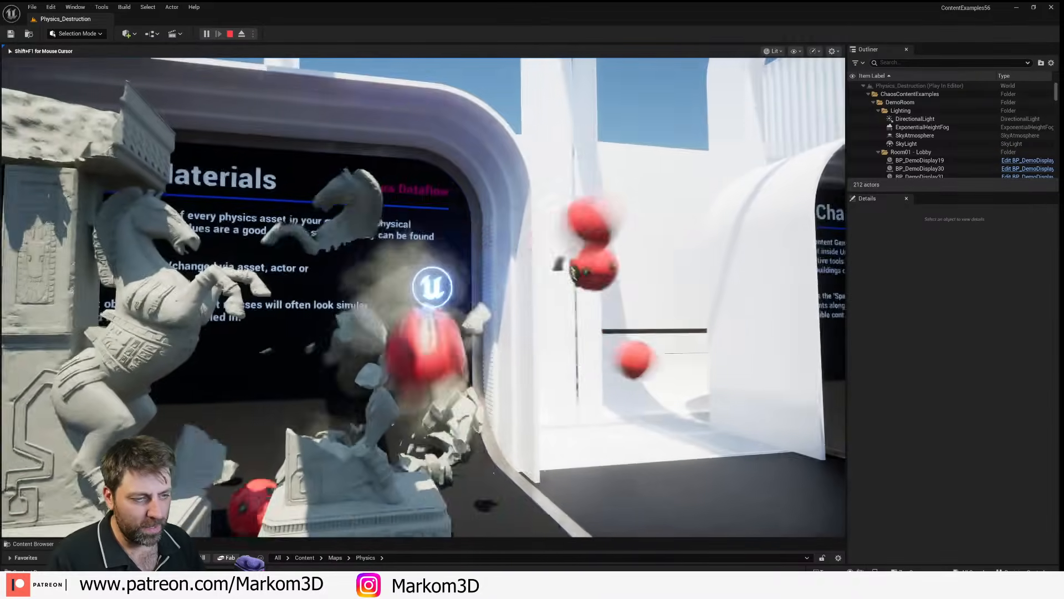
- Stop playing the Physics_Destruction level and close the content examples project
key("Escape")
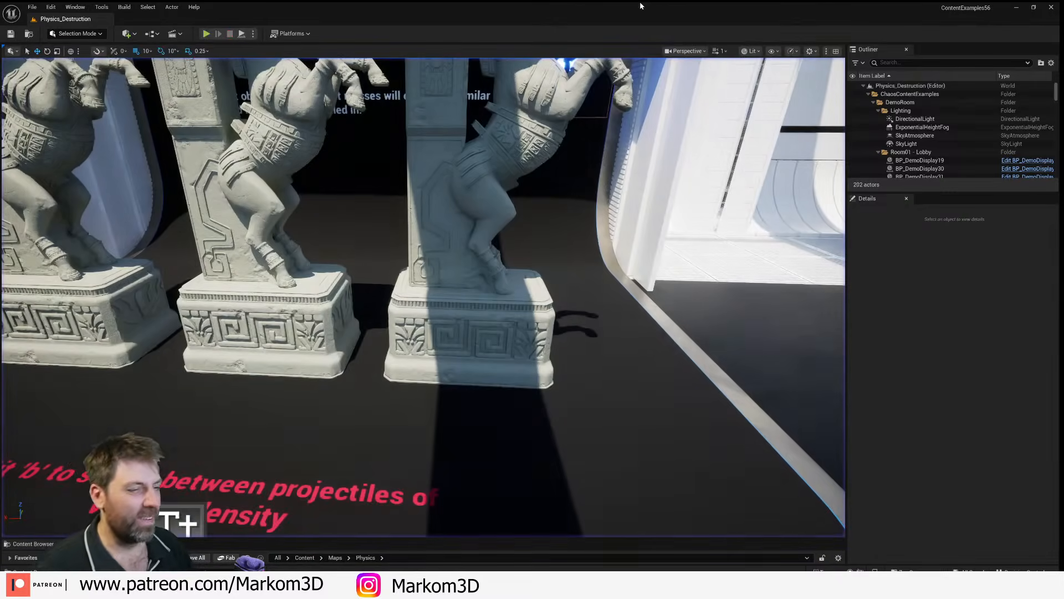
left_click(1051, 8)
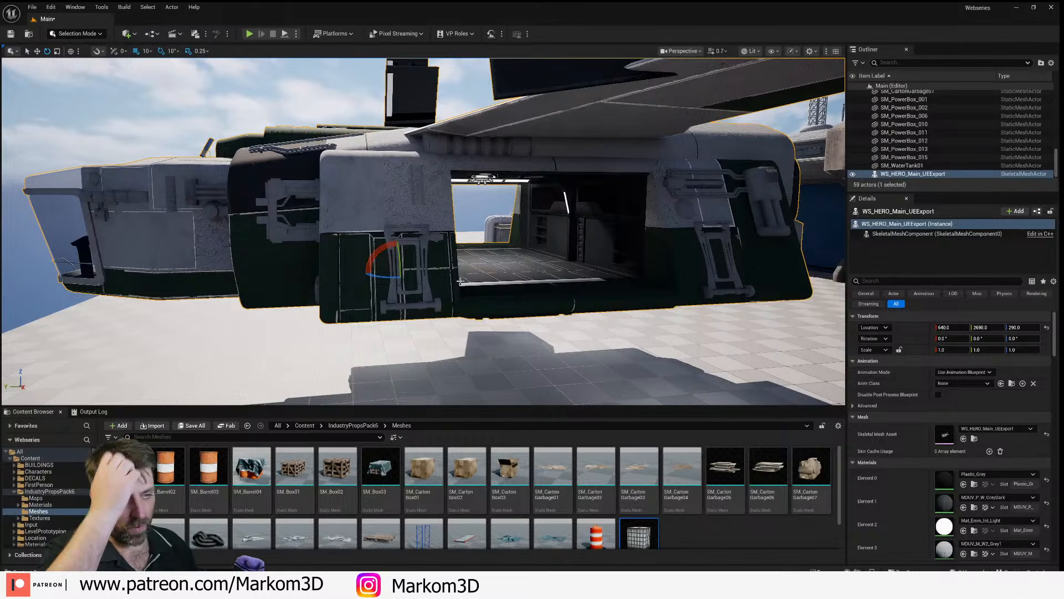
- Close Blender's render result window and switch to the WS_HERO_Main_V3 file in Blender
mouse_move(218, 588)
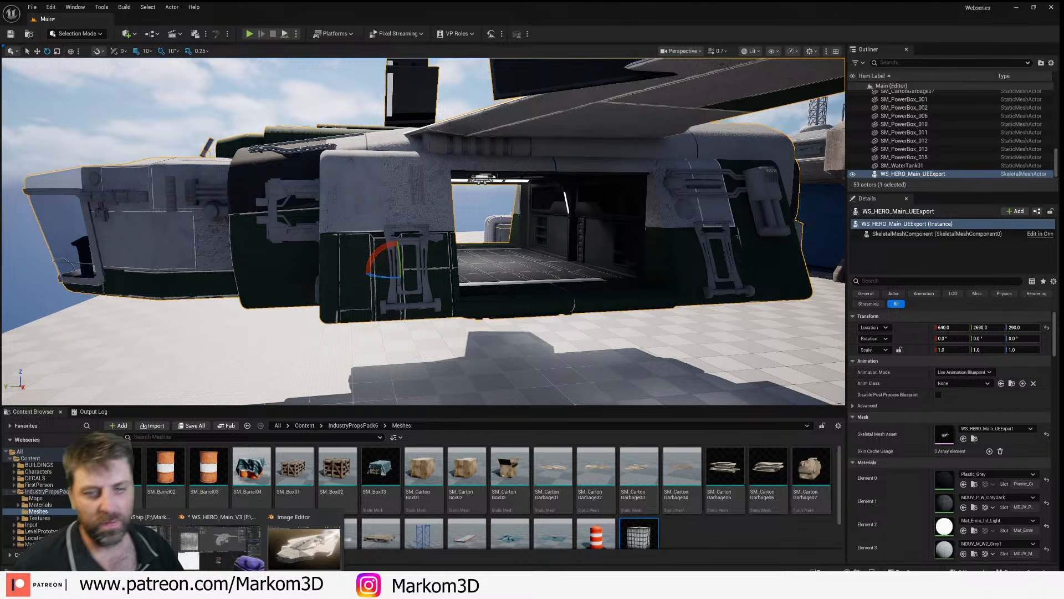
left_click(295, 554)
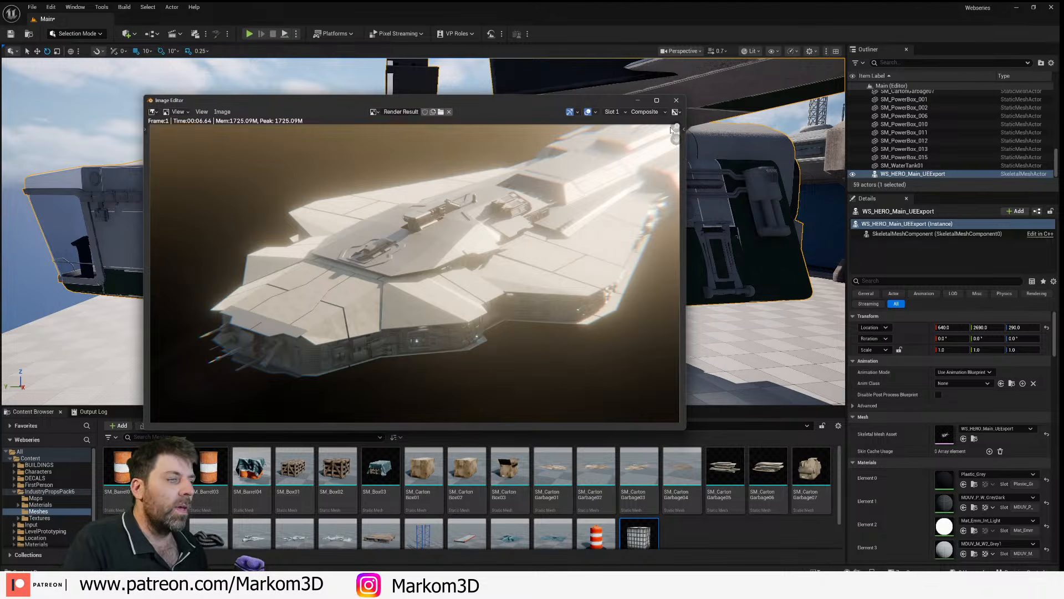
left_click(676, 100)
mouse_move(399, 199)
right_mouse_down()
mouse_move(383, 198)
mouse_move(400, 199)
right_mouse_up()
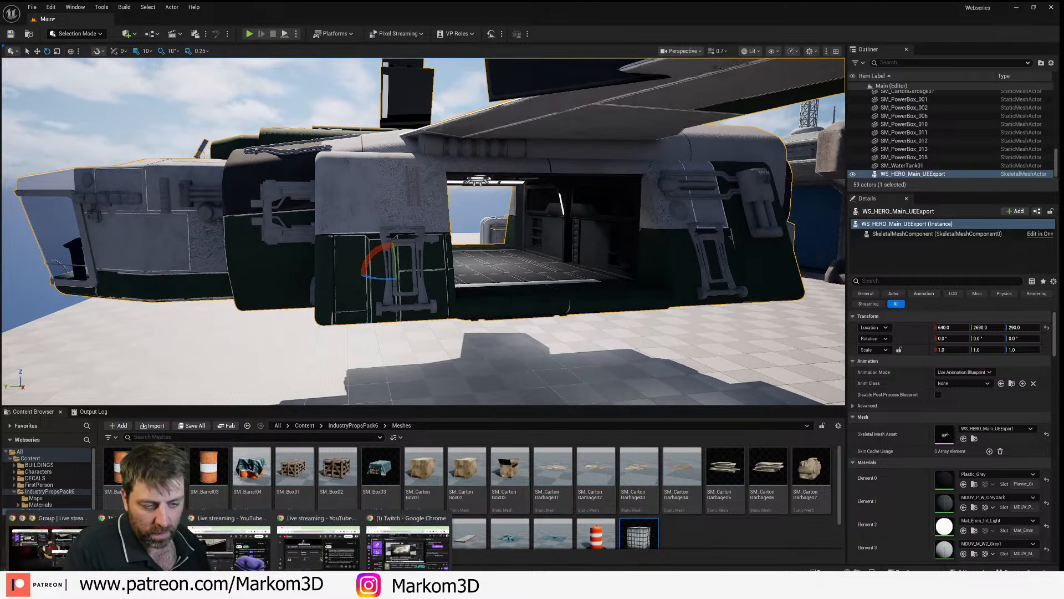
left_click(259, 541)
left_click(259, 540)
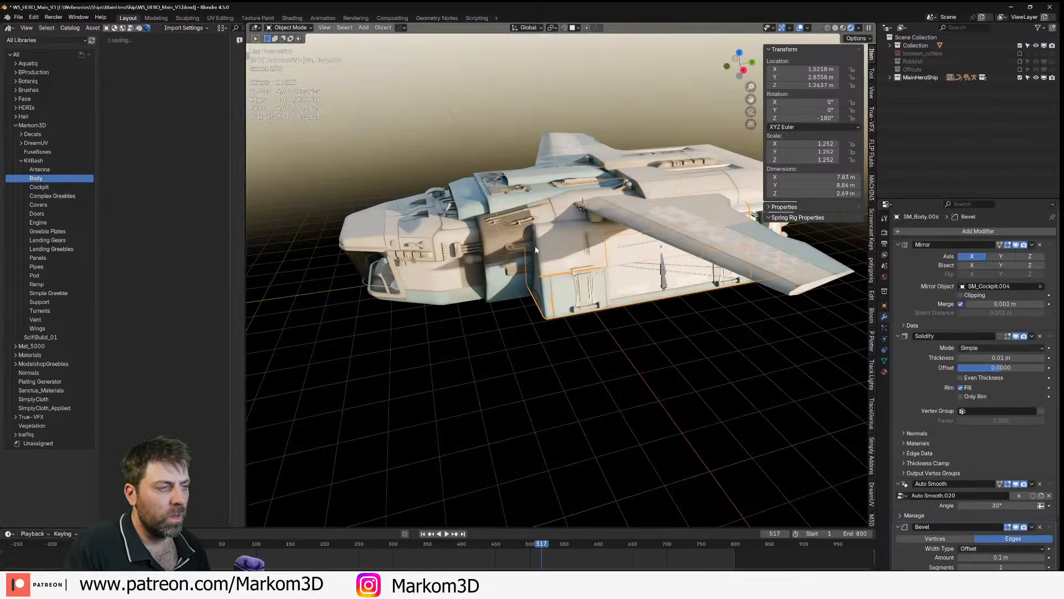
- Examine the hero ship's side hull, the wing with its hexagon decals, and the greebles behind the cockpit
mouse_move(528, 248)
middle_mouse_down()
mouse_move(567, 260)
mouse_move(544, 274)
middle_mouse_up()
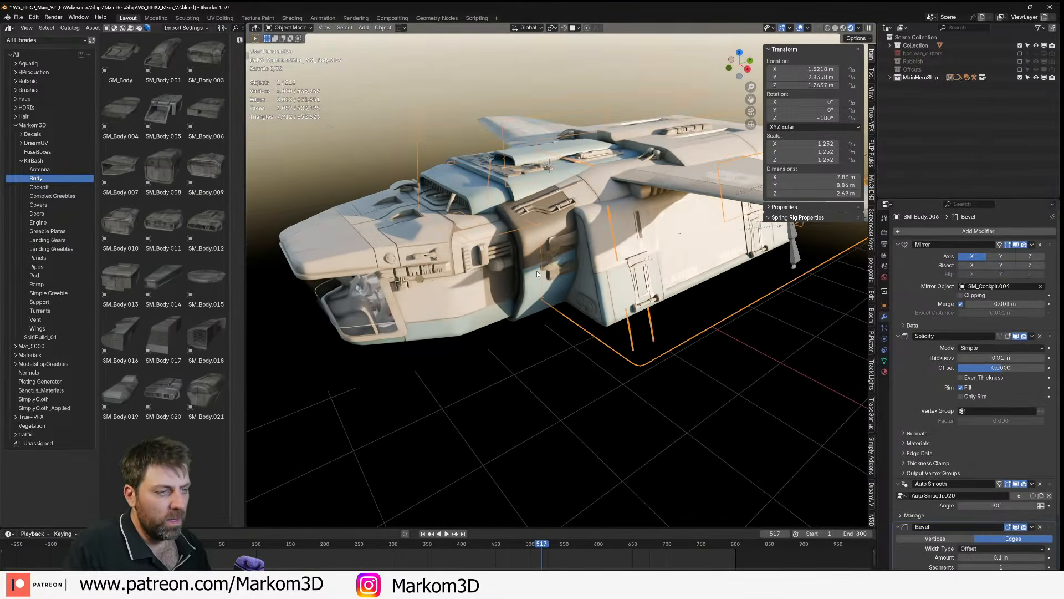
scroll(540, 273, "up", 3)
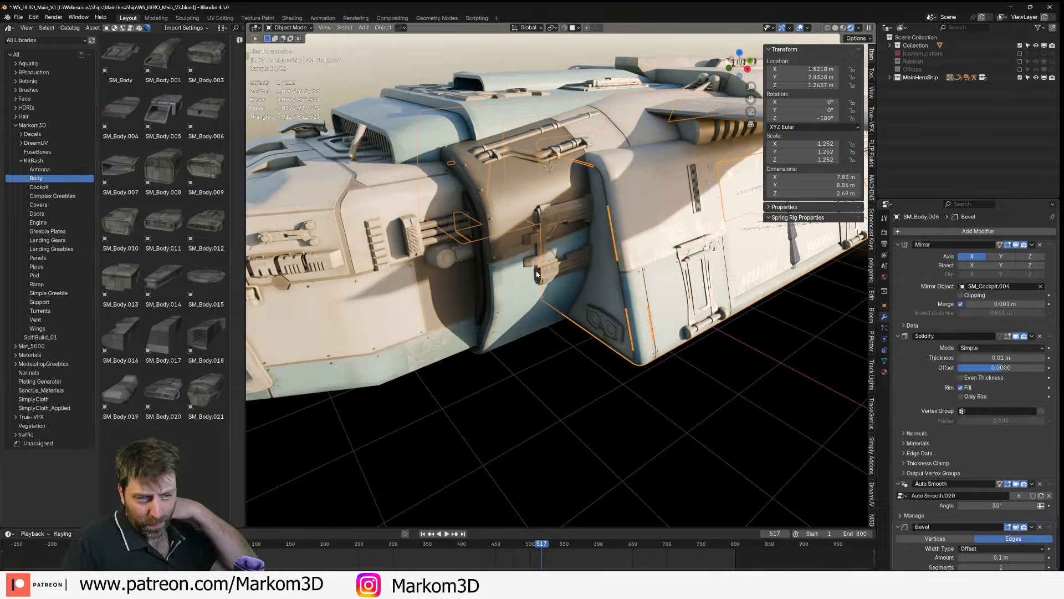
middle_click_drag(524, 274, 532, 249)
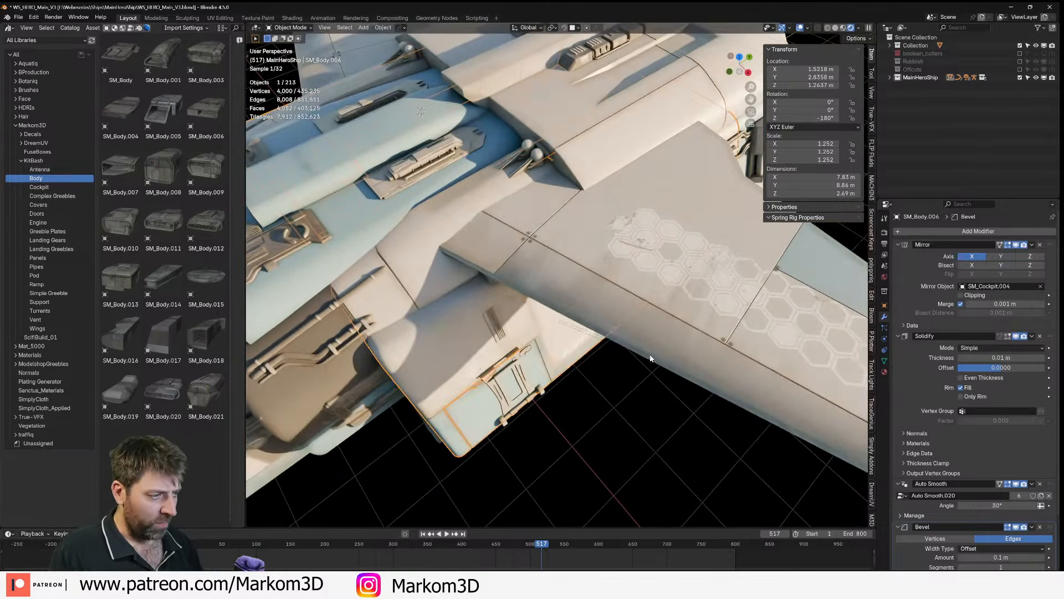
middle_click_drag(592, 303, 517, 273, "shift")
left_click(521, 277)
left_click_drag(616, 327, 690, 370)
left_click(546, 342)
left_click(560, 324)
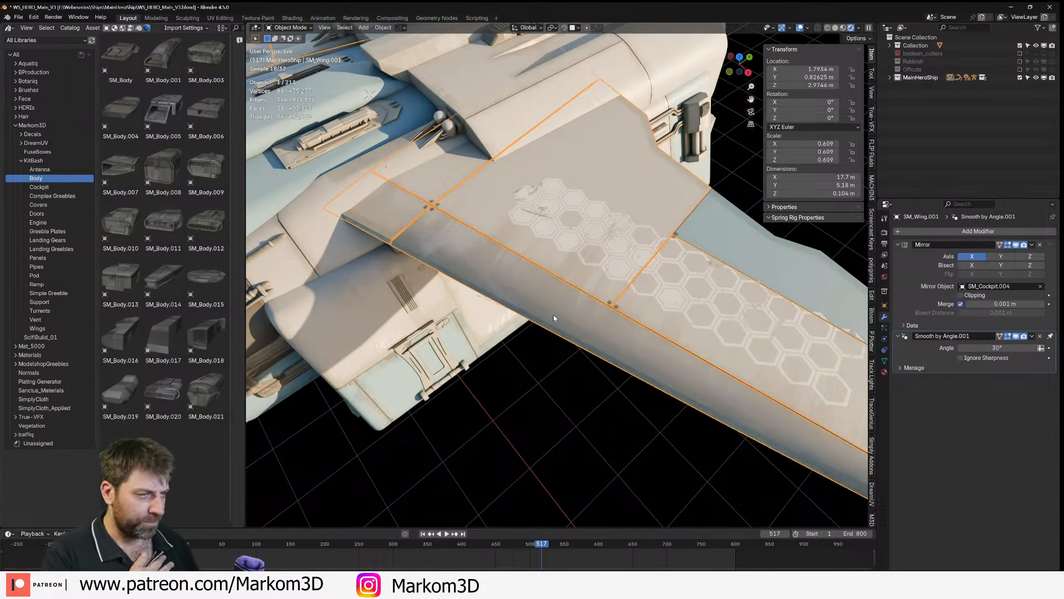
scroll(406, 207, "up", 3)
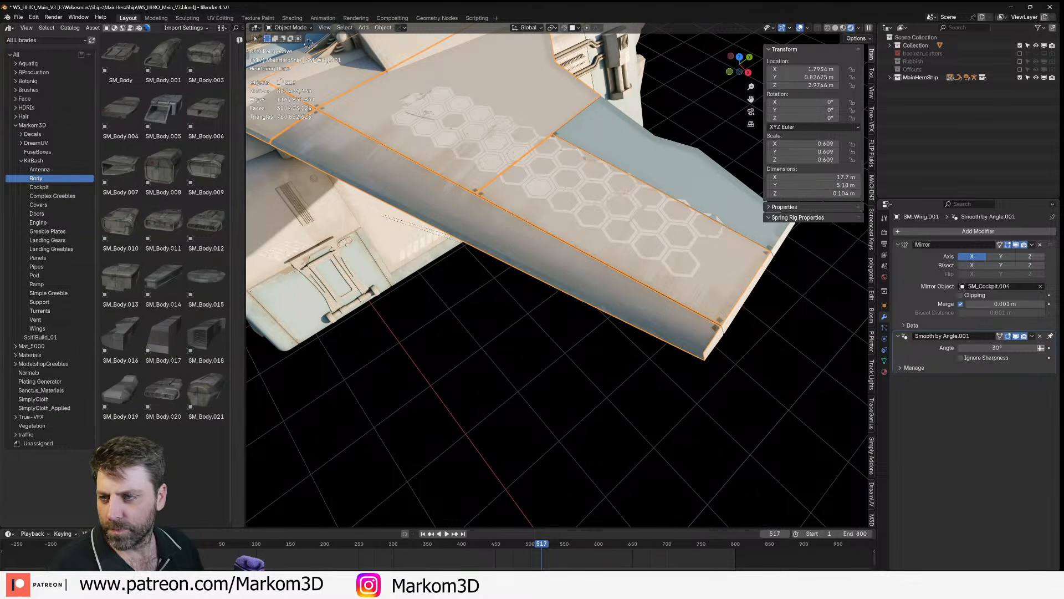
middle_click_drag(463, 306, 655, 319, "shift")
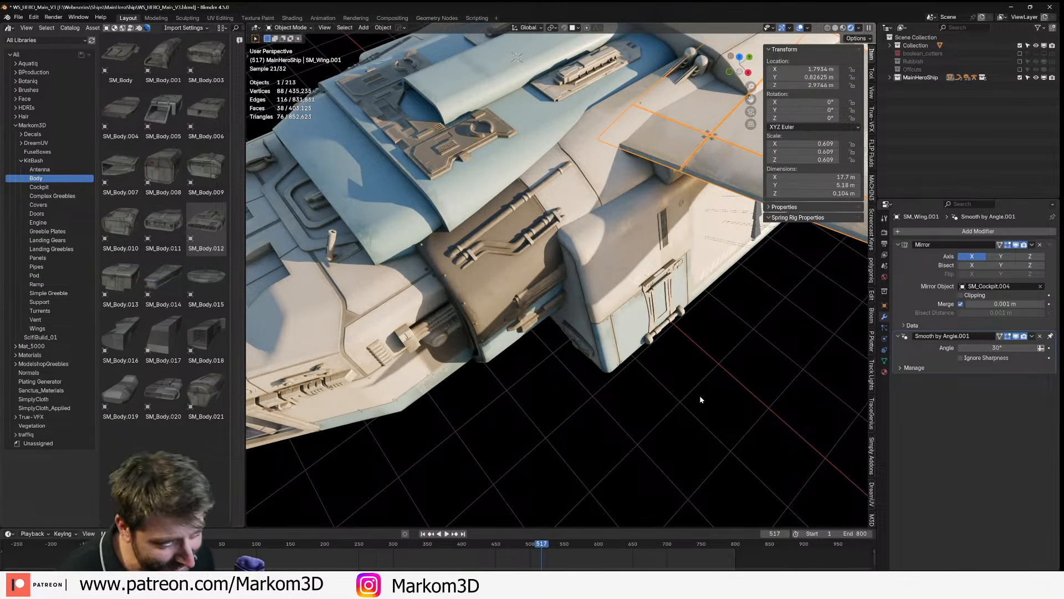
middle_click_drag(458, 346, 455, 346)
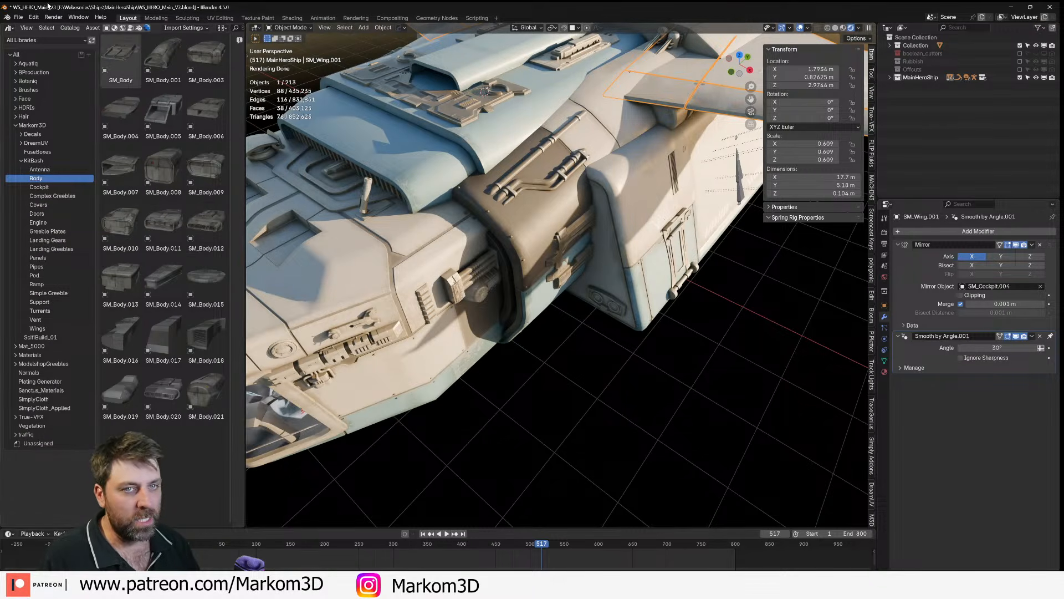
- Save the hero ship file, switch to the capital ship's Blender file and save it as well
key("ctrl+s")
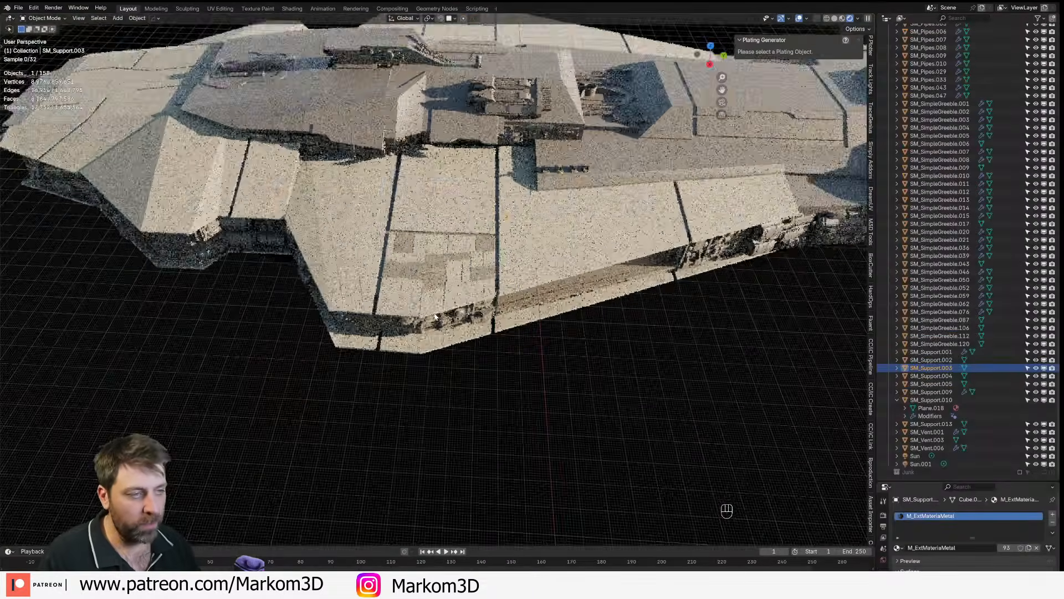
scroll(435, 317, "down", 5)
middle_click_drag(435, 317, 463, 256)
scroll(363, 343, "up", 3)
middle_click_drag(363, 343, 365, 342)
key("ctrl+s")
middle_click_drag(413, 368, 449, 379, "shift")
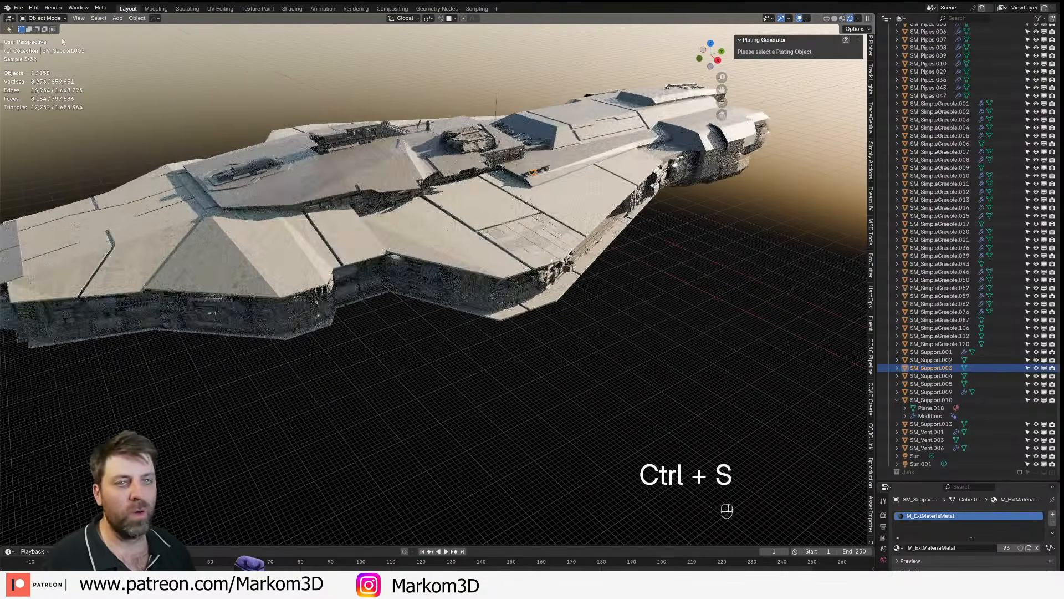
- Start linking from another Blender file and browse to the F:\Webeseries\Ships folder
left_click(17, 8)
mouse_move(33, 121)
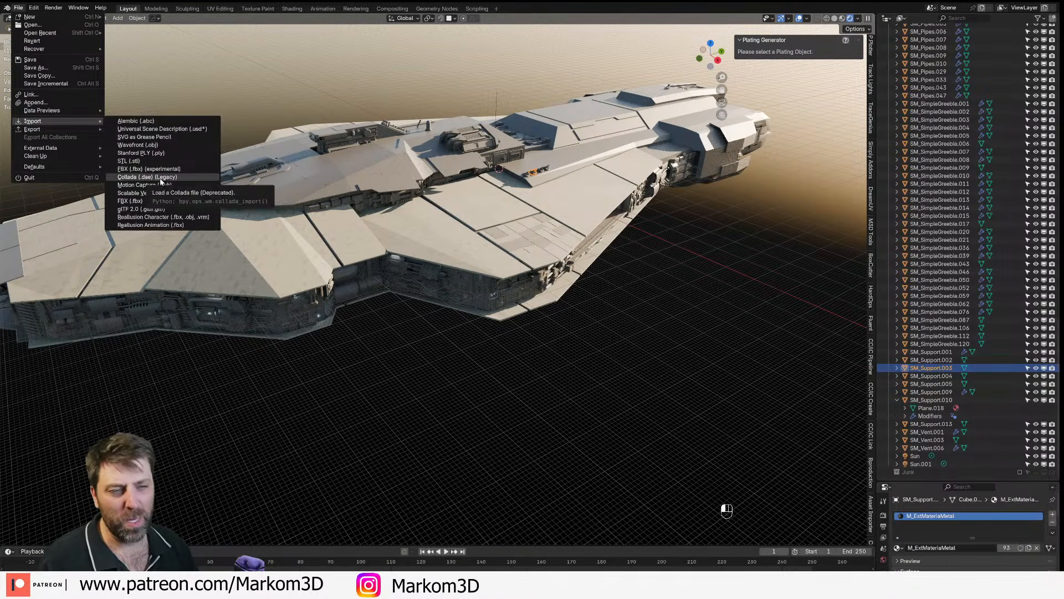
left_click(32, 95)
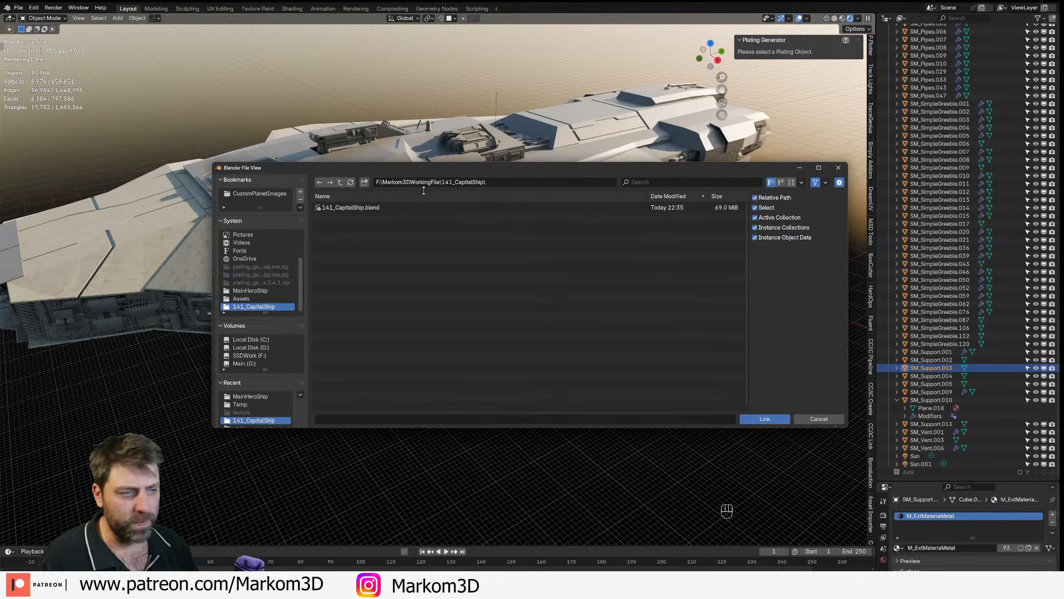
left_click(339, 182)
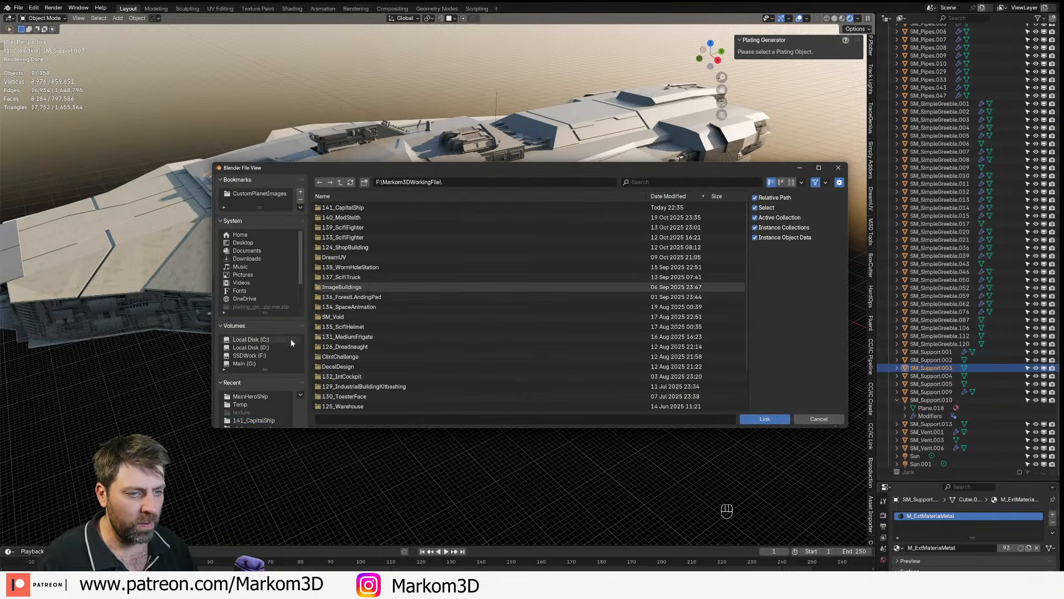
left_click(340, 183)
left_click(337, 197)
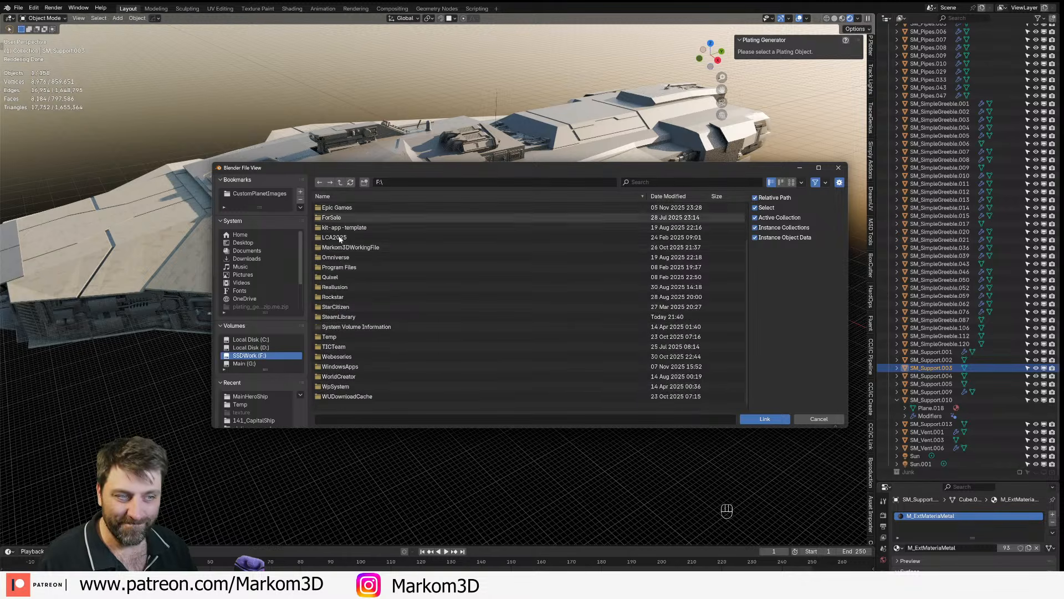
double_click(345, 358)
double_click(346, 287)
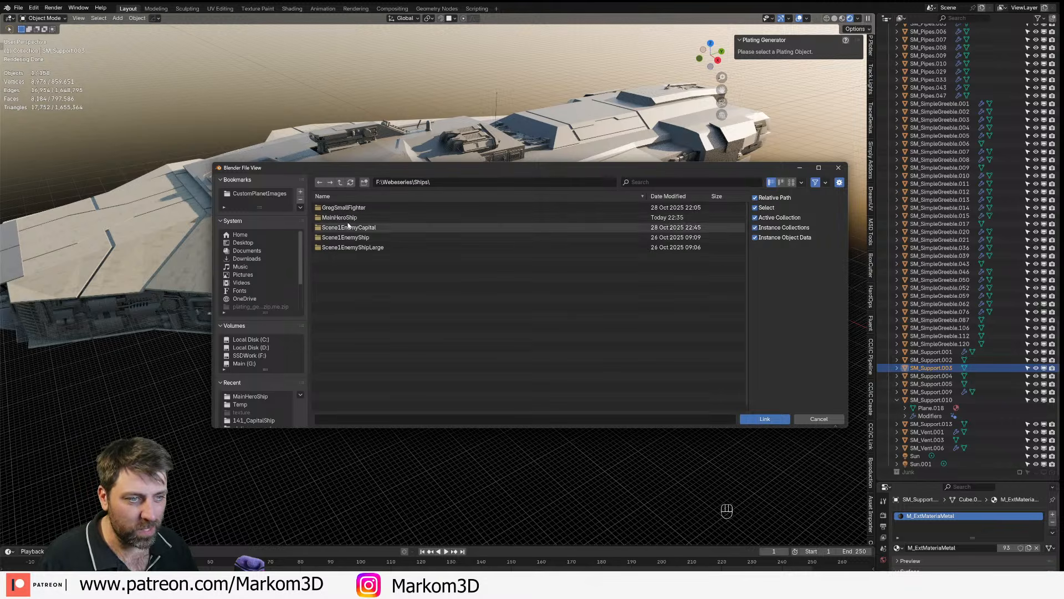
- Link the Scene1_HeavyClass ship collection from 140_MedStelth_Patreon.blend in the Scene1EnemyShipLarge folder
left_click(363, 251)
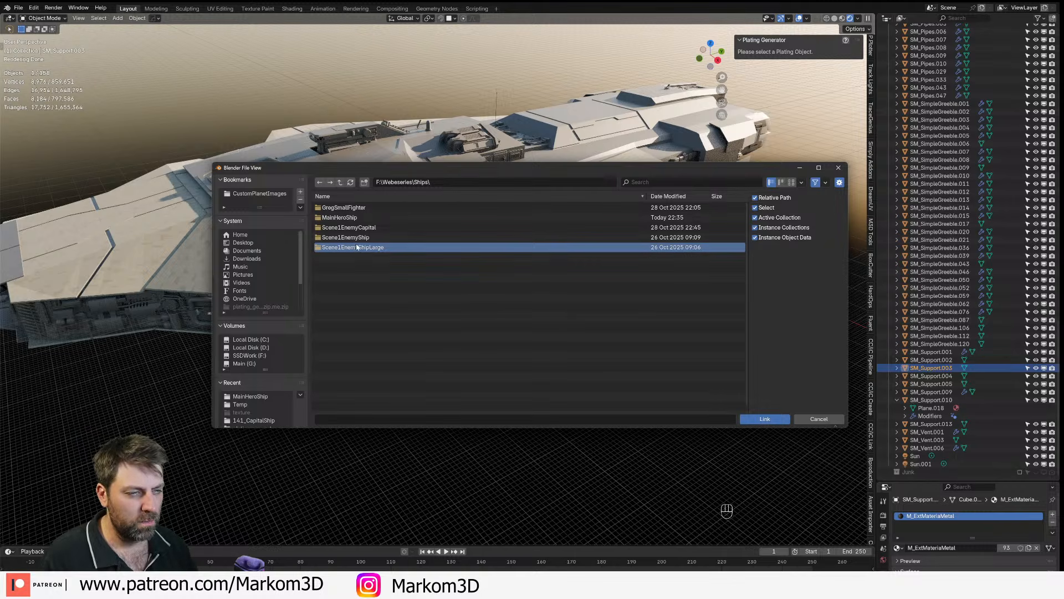
double_click(357, 247)
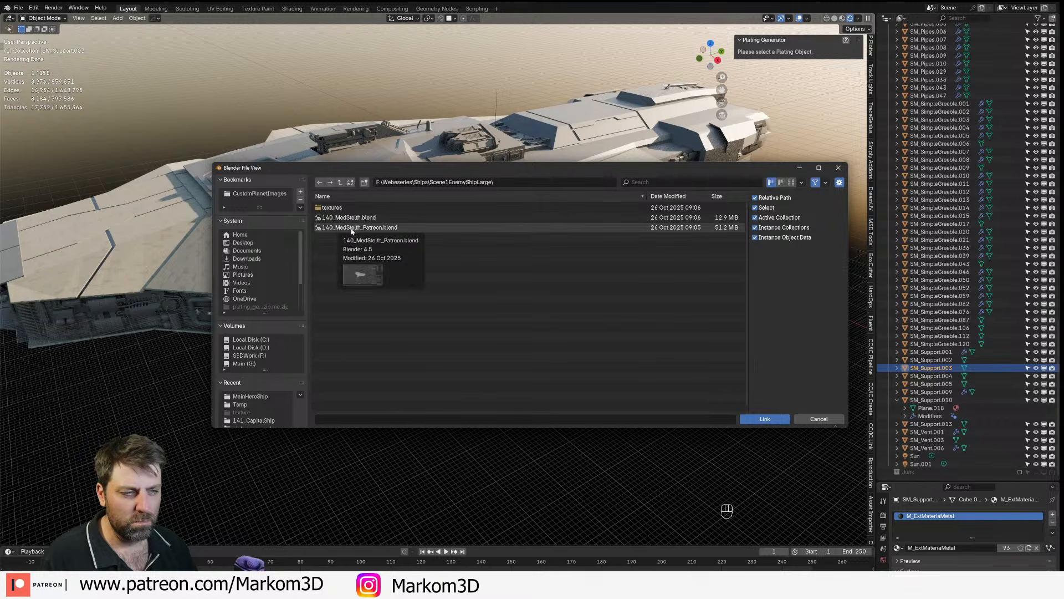
double_click(352, 228)
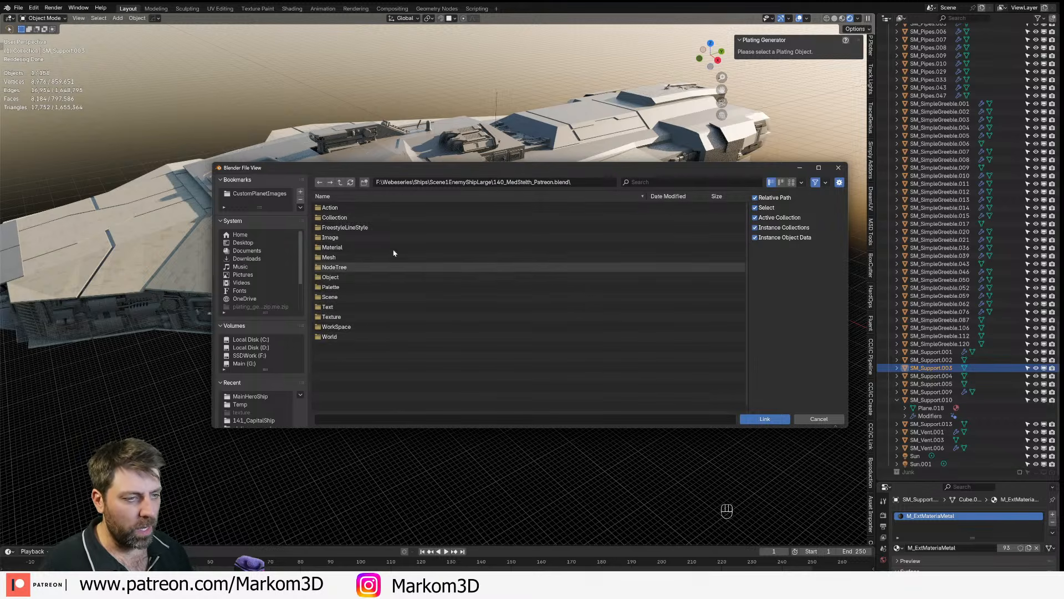
double_click(392, 217)
double_click(391, 218)
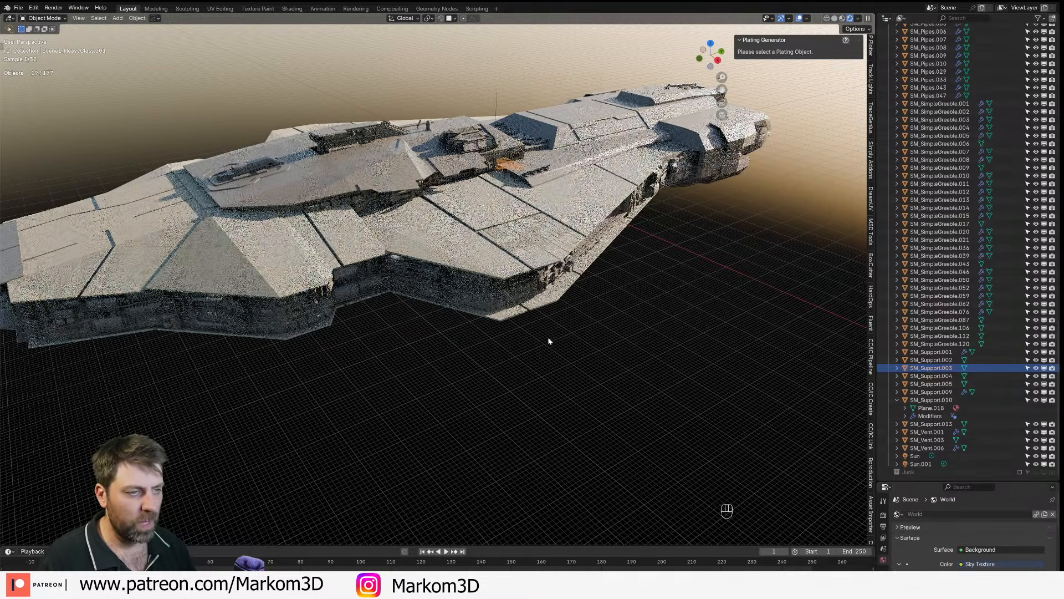
- In top view, move the linked heavy-class ship about 142 m in X and -116 m in Y, beside the capital ship
key("KP_7")
scroll(486, 286, "down", 3)
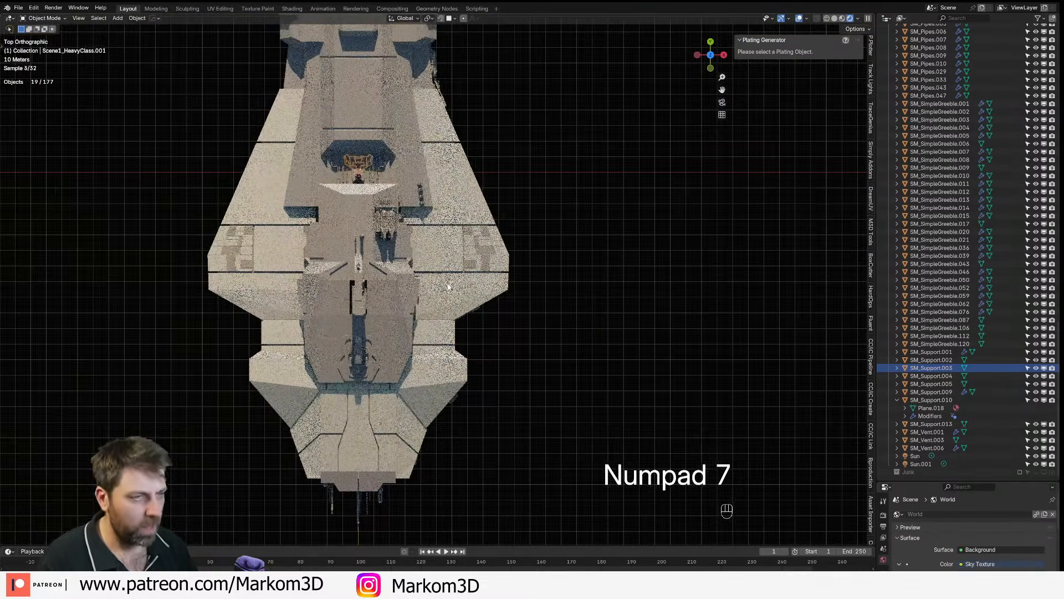
key("g")
left_click(669, 469)
key("KP_Decimal")
middle_click_drag(671, 472, 615, 294)
scroll(642, 298, "up", 2)
scroll(642, 298, "up", 1)
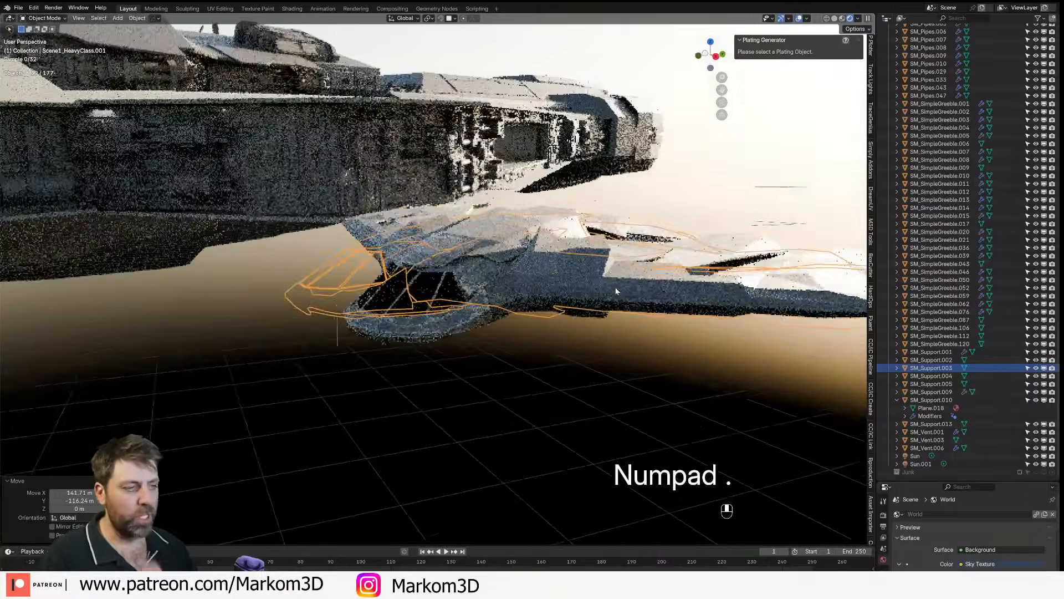
- Compare the linked heavy-class ship's scale with the capital ship, and examine its hull up close
scroll(612, 295, "down", 5)
scroll(405, 309, "down", 6)
left_click(426, 201)
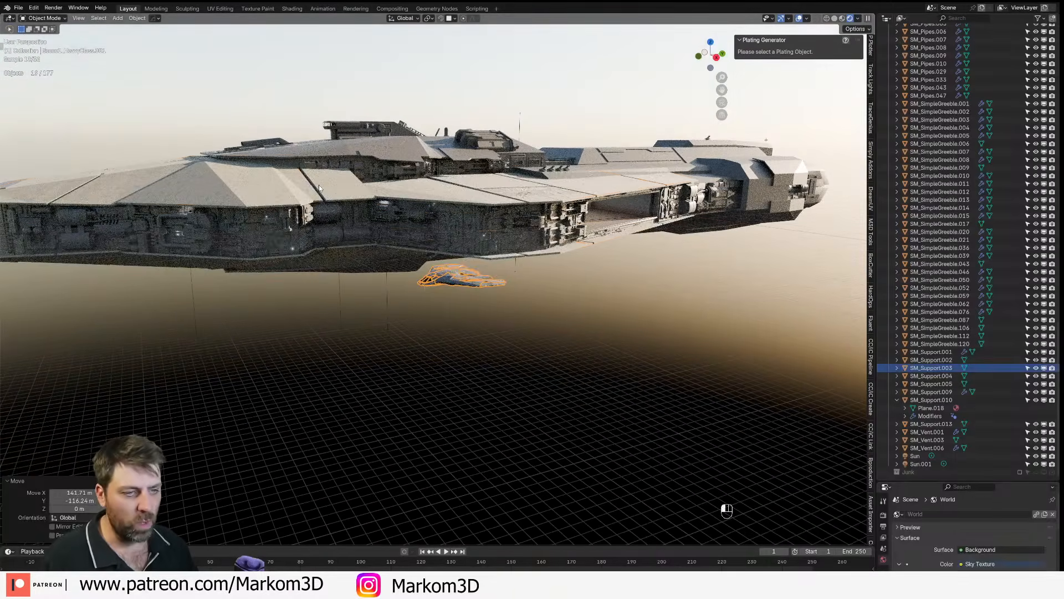
left_click(455, 272)
key("KP_Divide")
middle_click_drag(603, 394, 551, 401)
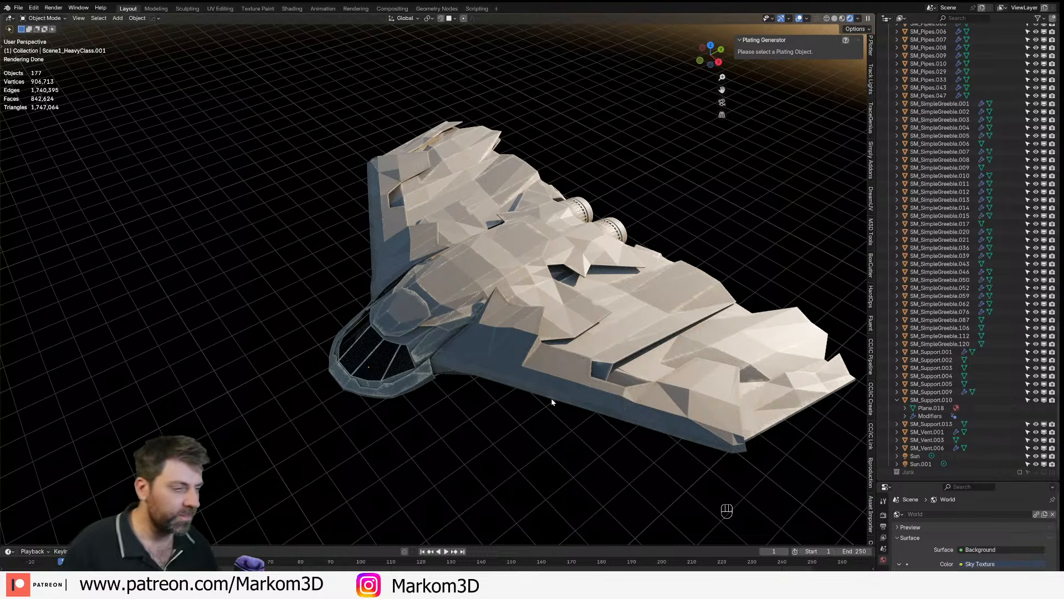
middle_click_drag(497, 394, 538, 312)
scroll(538, 311, "down", 4)
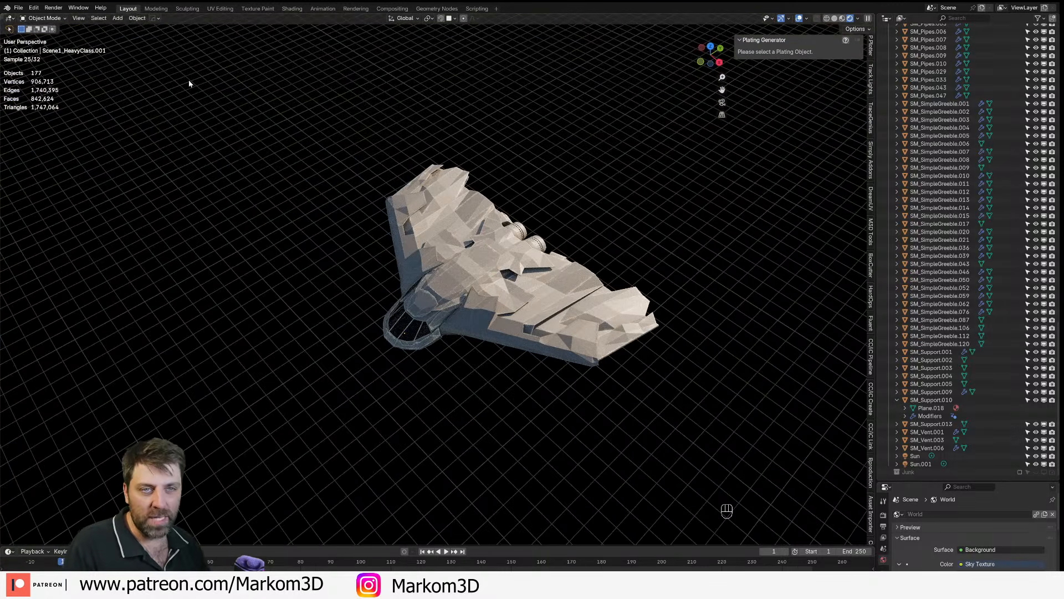
- Link the SmallShip collection from 139_ScifiFighter_Patreon_v2.blend in the Scene1EnemyShip folder
left_click(18, 7)
mouse_move(43, 120)
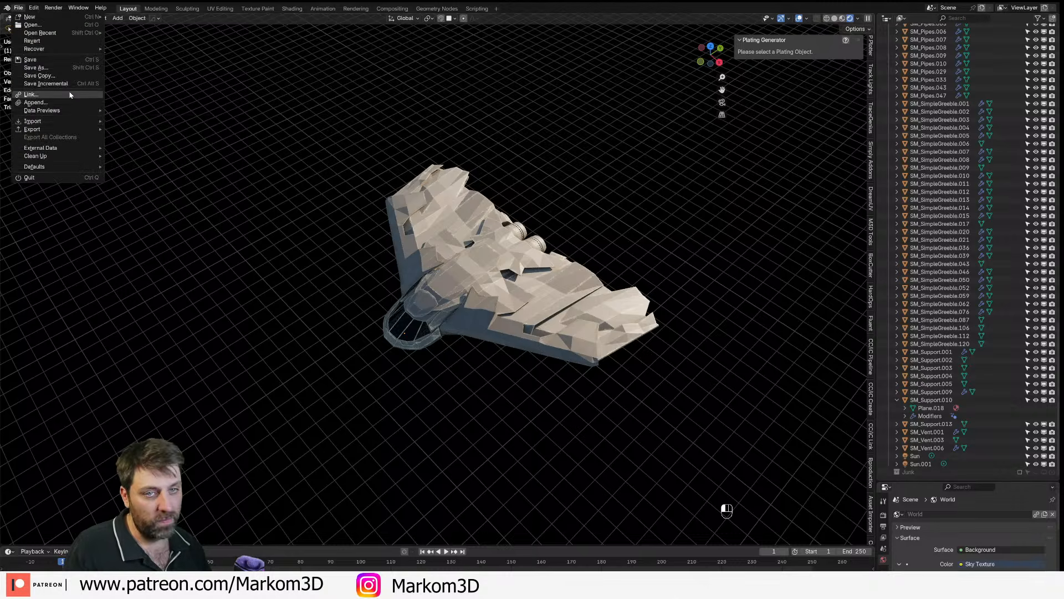
left_click(70, 95)
left_click(340, 183)
left_click(340, 183)
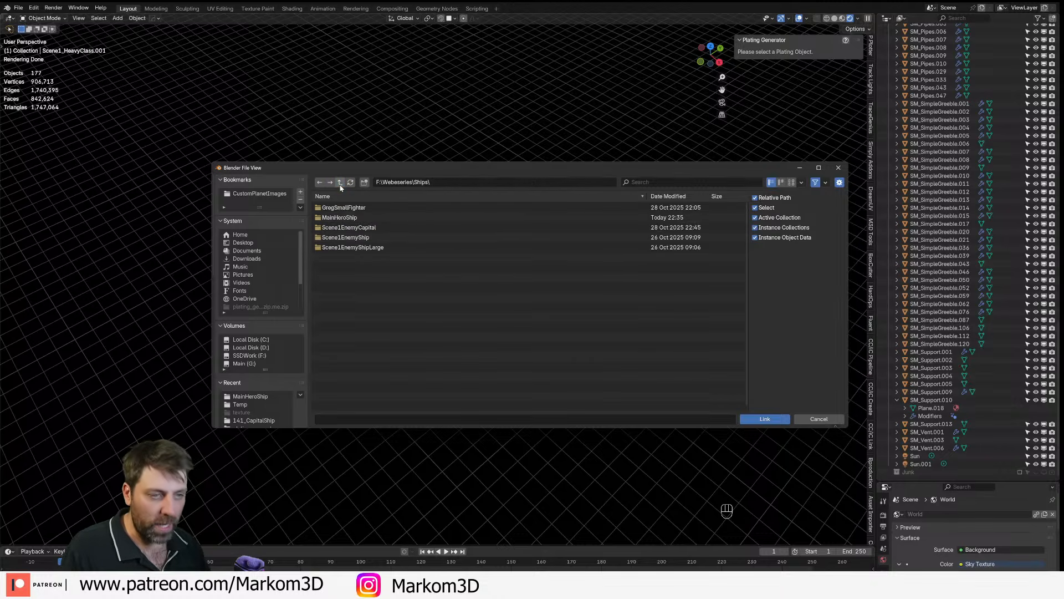
double_click(362, 237)
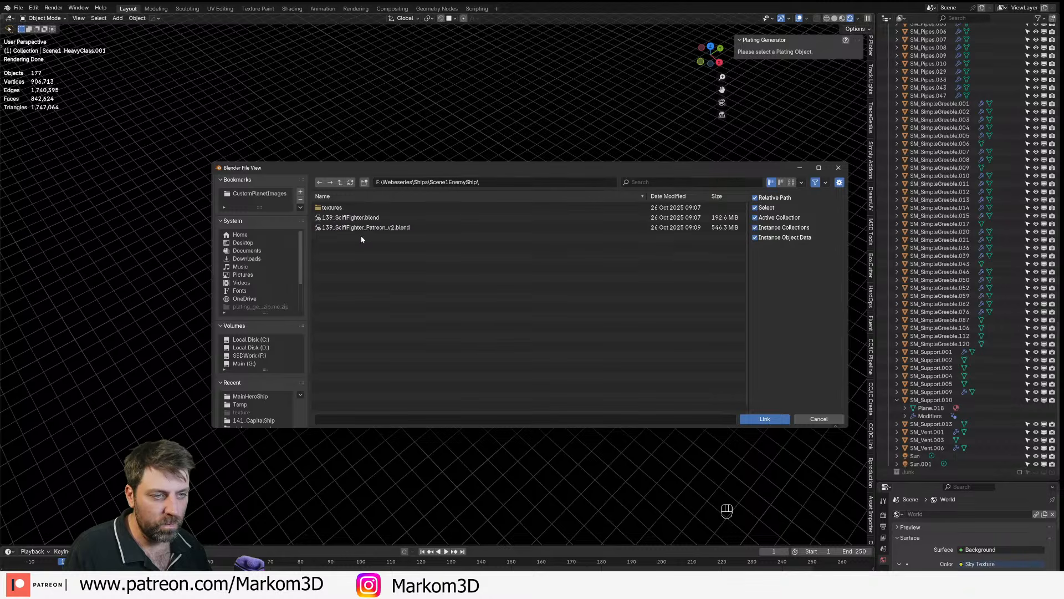
double_click(364, 226)
double_click(344, 231)
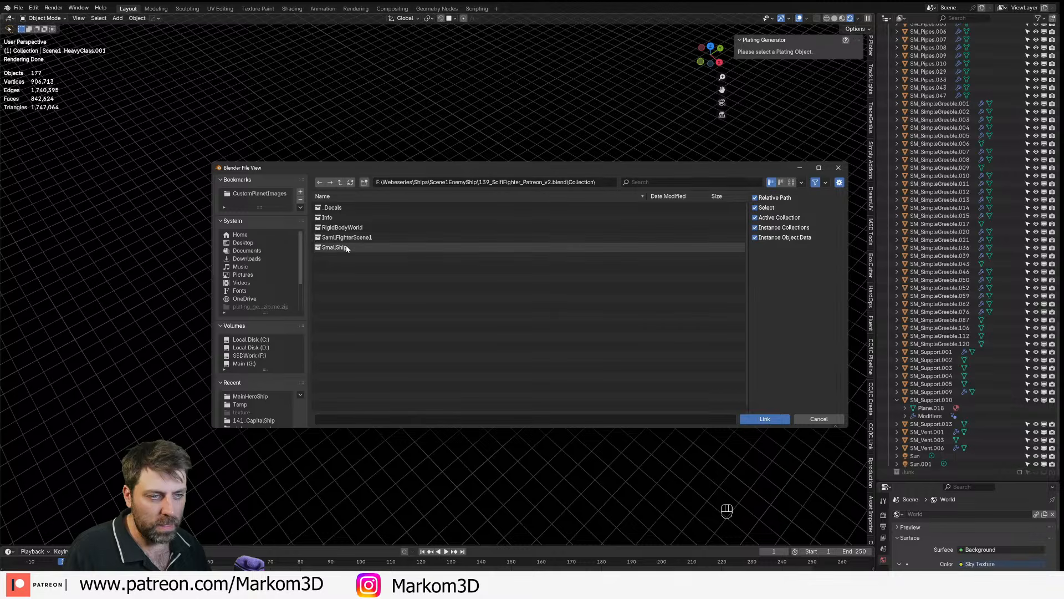
double_click(335, 247)
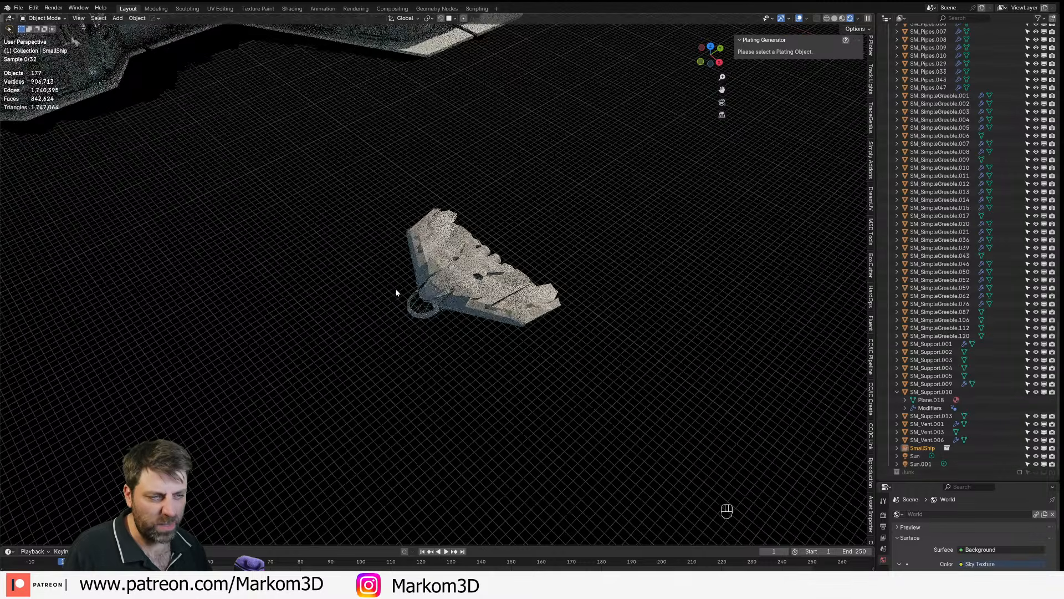
- Move the linked SmallShip about 178 m in X and -115 m in Y beside the heavy-class ship, and delete it
key("g")
key("shift+z")
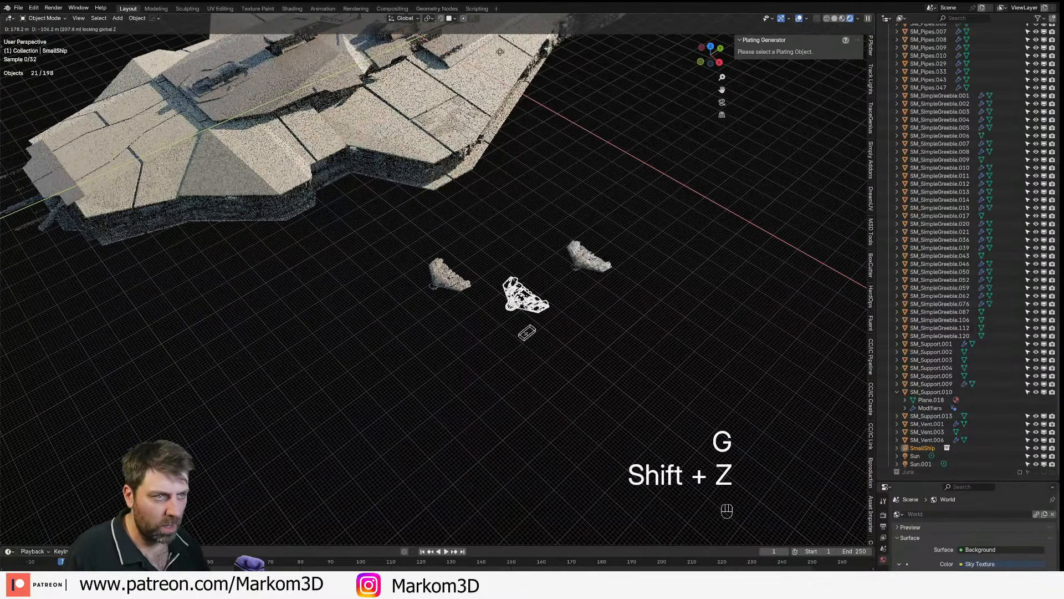
left_click(481, 64)
scroll(656, 378, "up", 5)
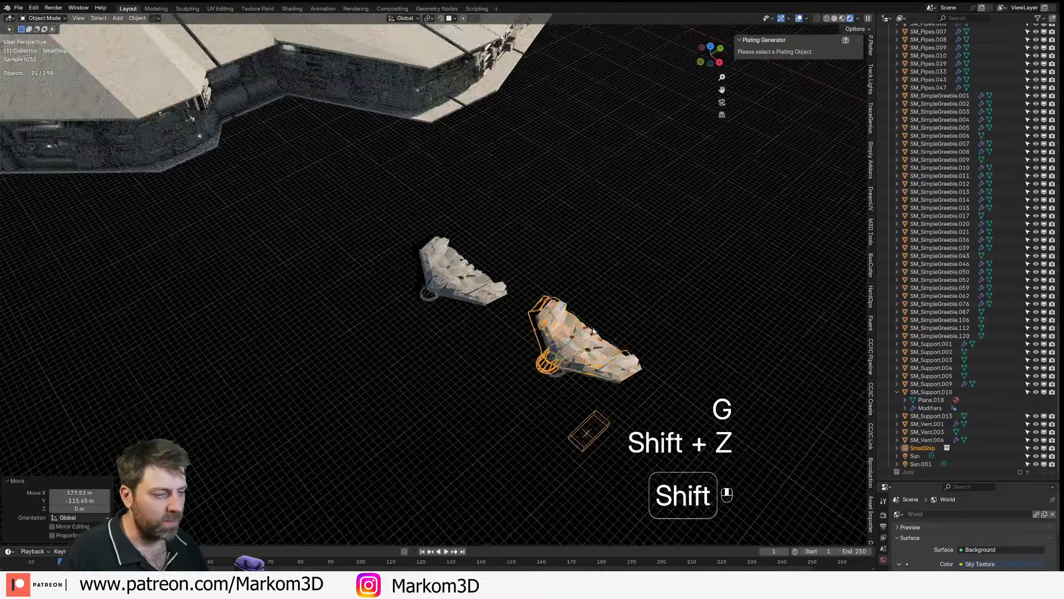
scroll(617, 342, "up", 3)
key("Delete")
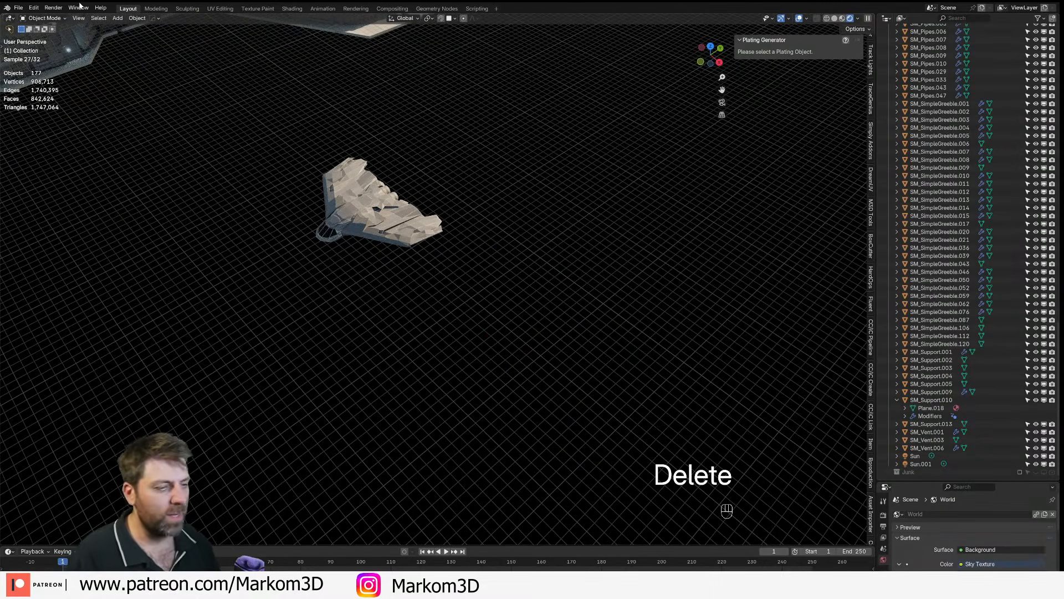
left_click(7, 8)
left_click(19, 8)
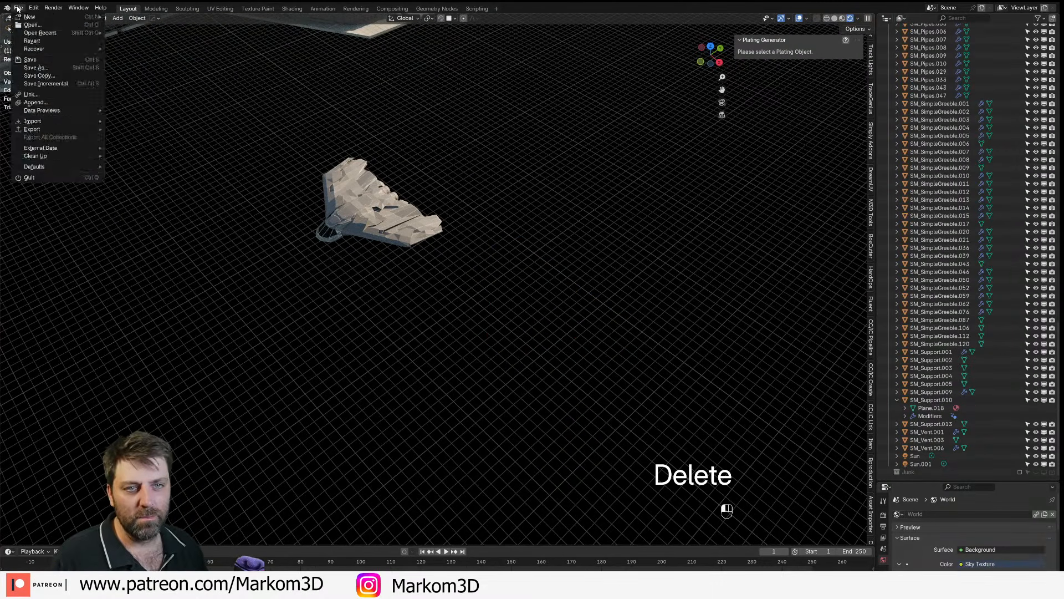
left_click(43, 95)
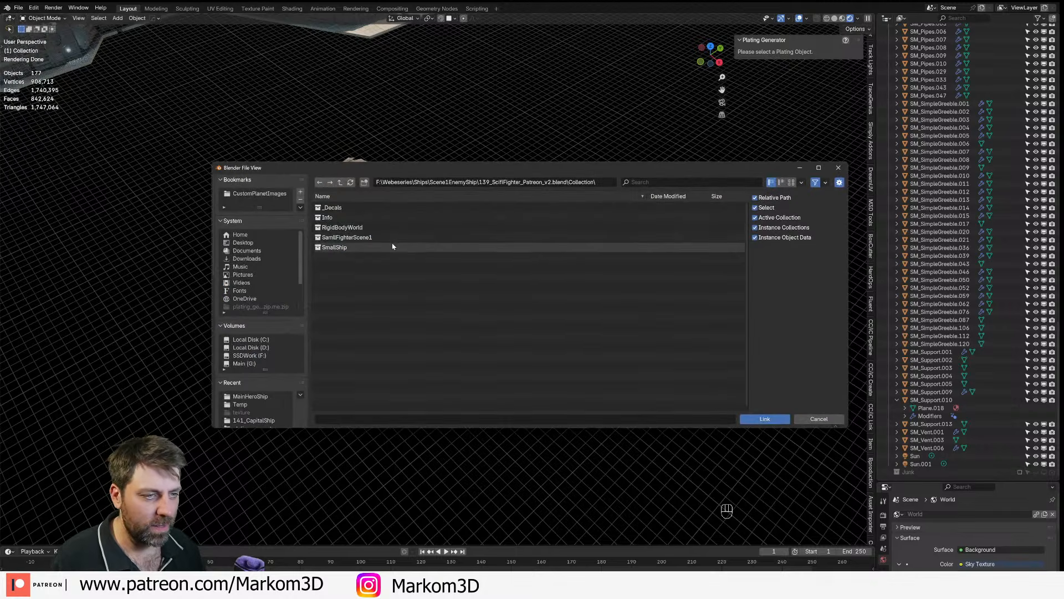
double_click(393, 246)
key("g")
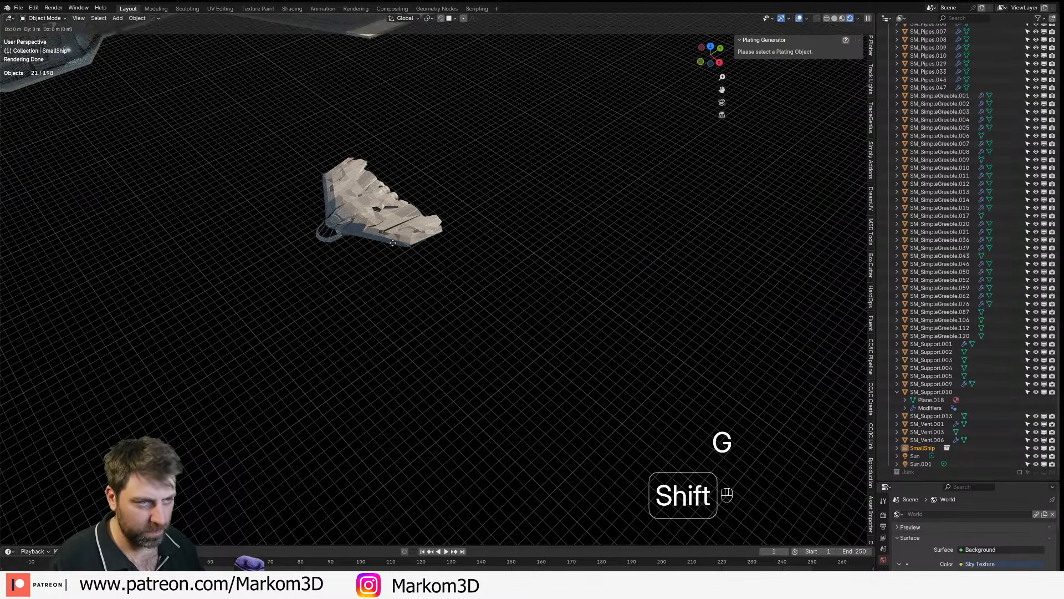
key("shift+z")
left_click(553, 281)
key("Delete")
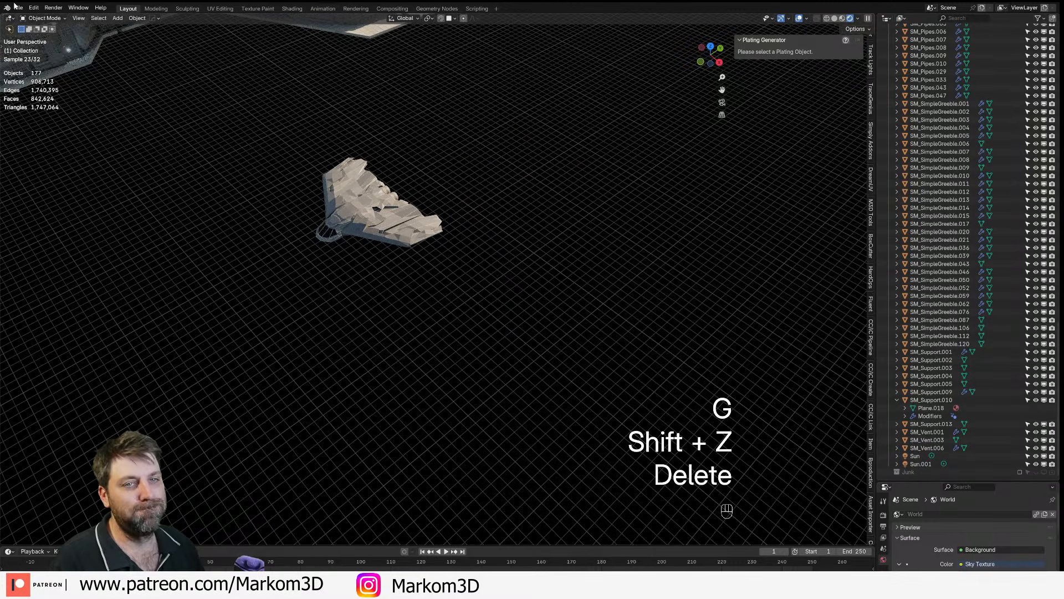
- Link the SamllFighterScene1 collection from 139_ScifiFighter_Patreon_v2.blend and move it near the heavy-class ship
left_click(18, 7)
left_click(44, 94)
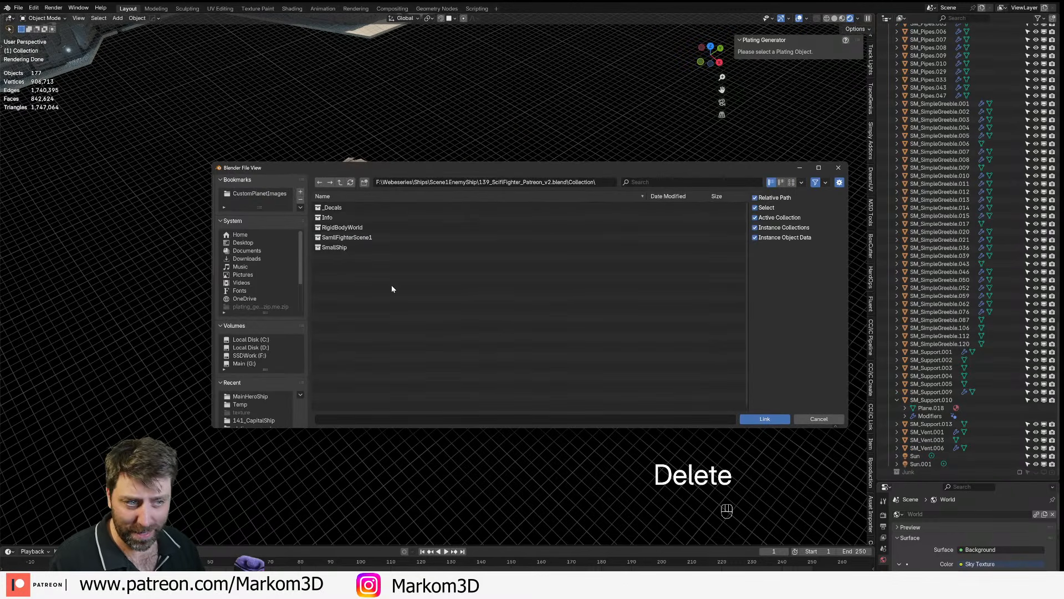
double_click(363, 237)
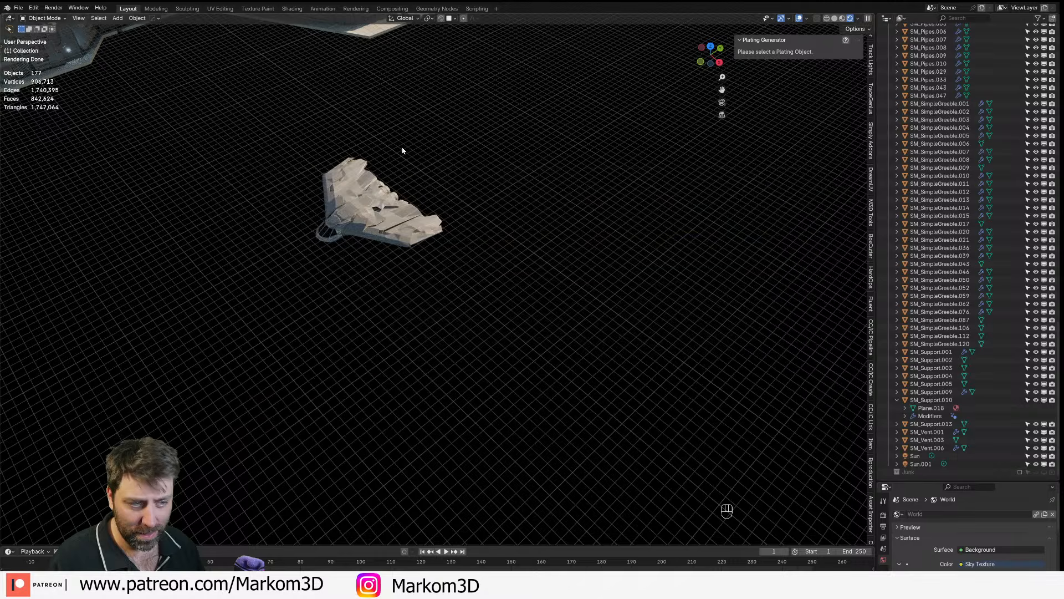
key("g")
left_click(485, 238)
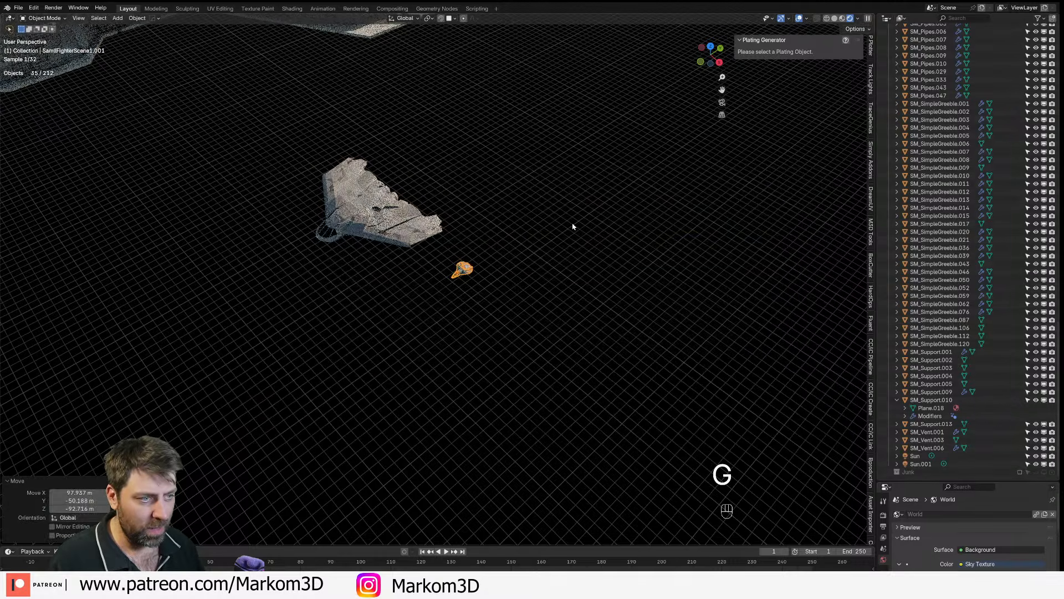
scroll(551, 373, "up", 3)
mouse_move(481, 292)
middle_mouse_down()
mouse_move(449, 246)
mouse_move(466, 280)
middle_mouse_up()
scroll(449, 246, "down", 3)
- Snap the 3D cursor to the heavy-class ship, and snap the linked small fighter to the cursor
left_click(419, 257)
key("shift+s")
left_click(435, 317)
left_click(470, 400)
key("shift+s")
left_click(472, 357)
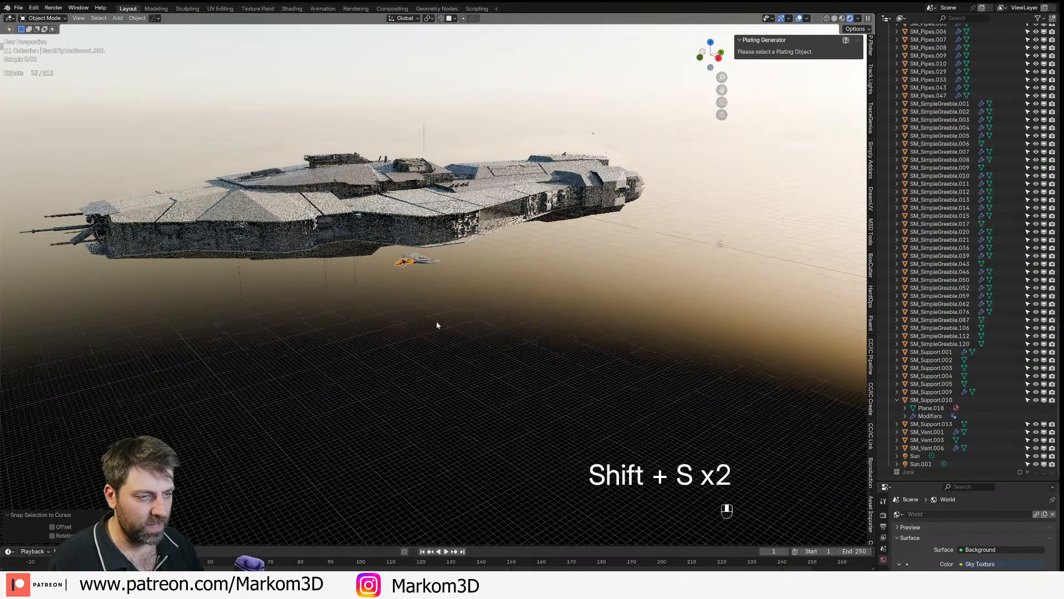
- Move the small fighter about 21.5 m along X, away from the heavy-class ship, and frame it
middle_click_drag(433, 320, 418, 298)
key("g")
key("y")
key("x")
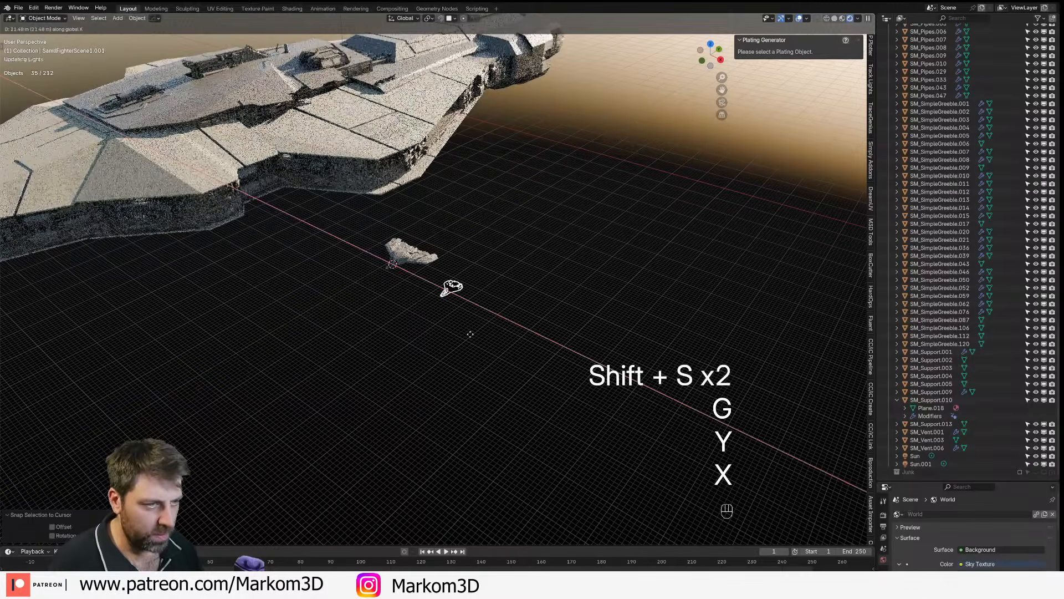
left_click(470, 334)
key("KP_Decimal")
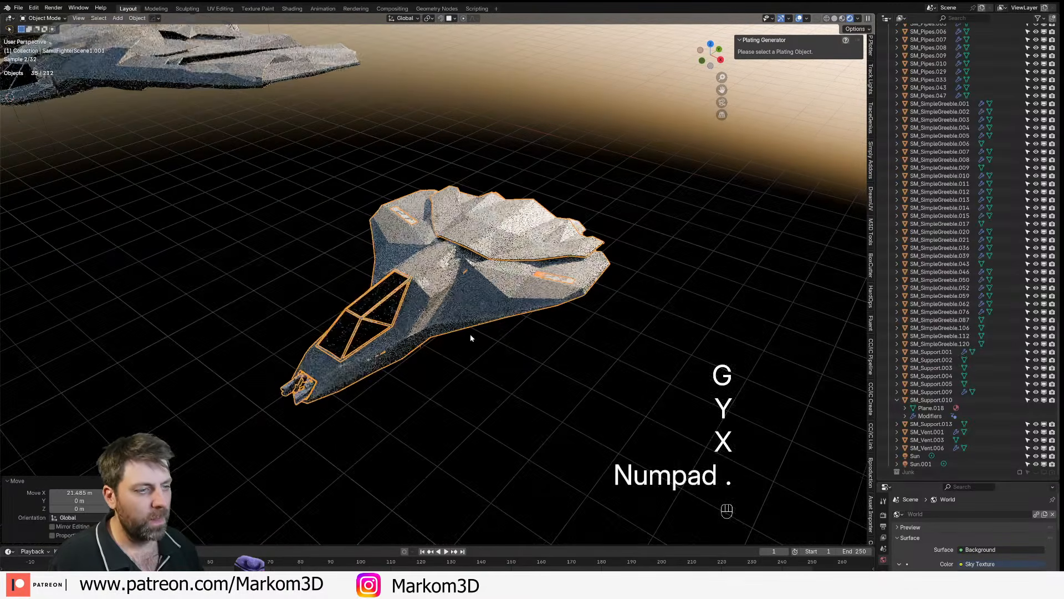
- Compare the scale of the small fighter and the heavy-class ship with the capital ship
left_click(499, 407)
scroll(506, 400, "down", 3)
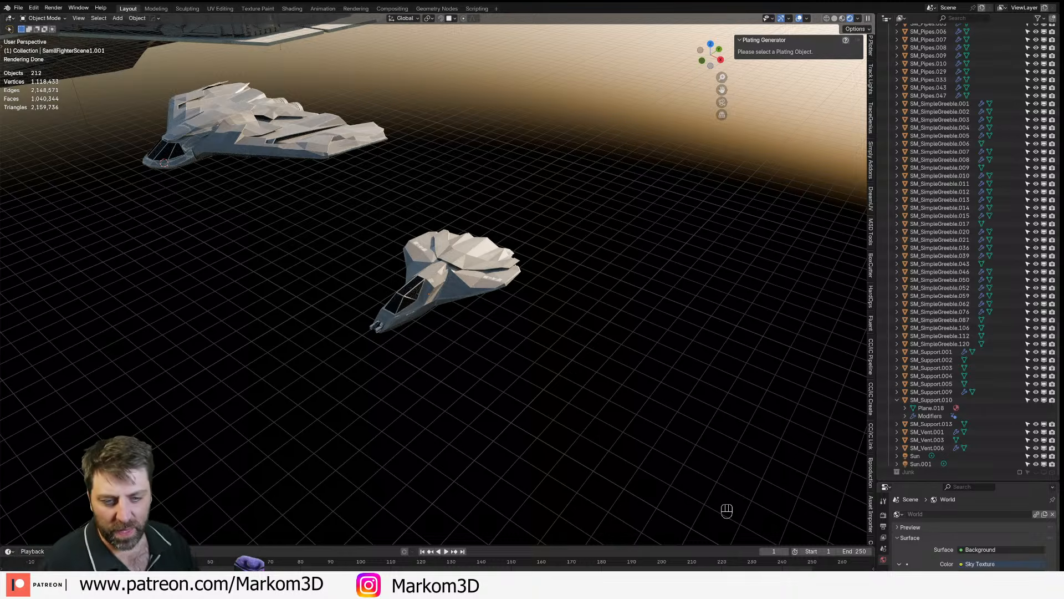
middle_click_drag(243, 215, 304, 272, "shift")
left_click(300, 198)
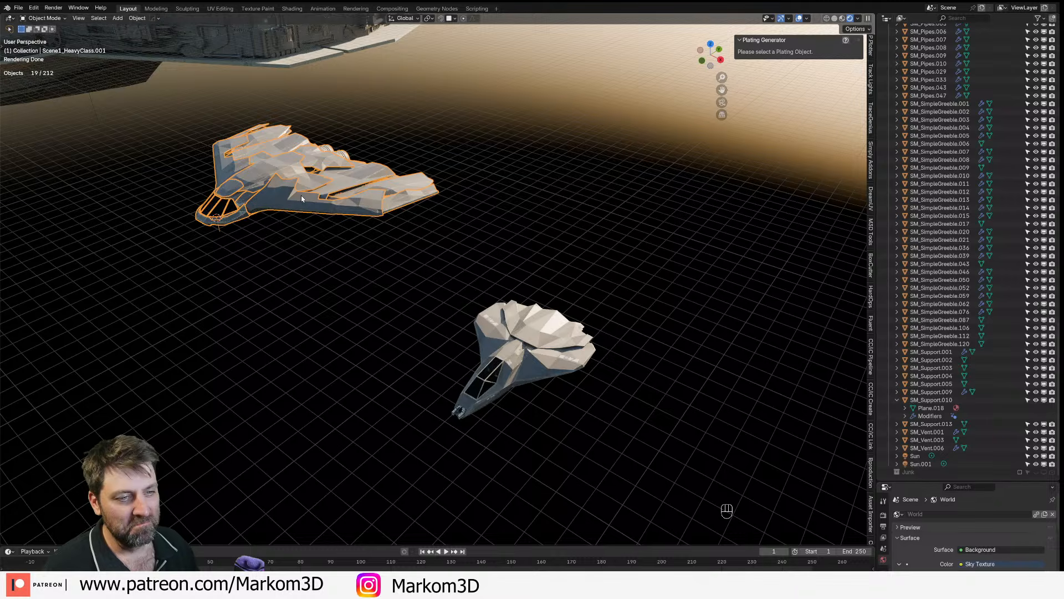
scroll(301, 199, "down", 5)
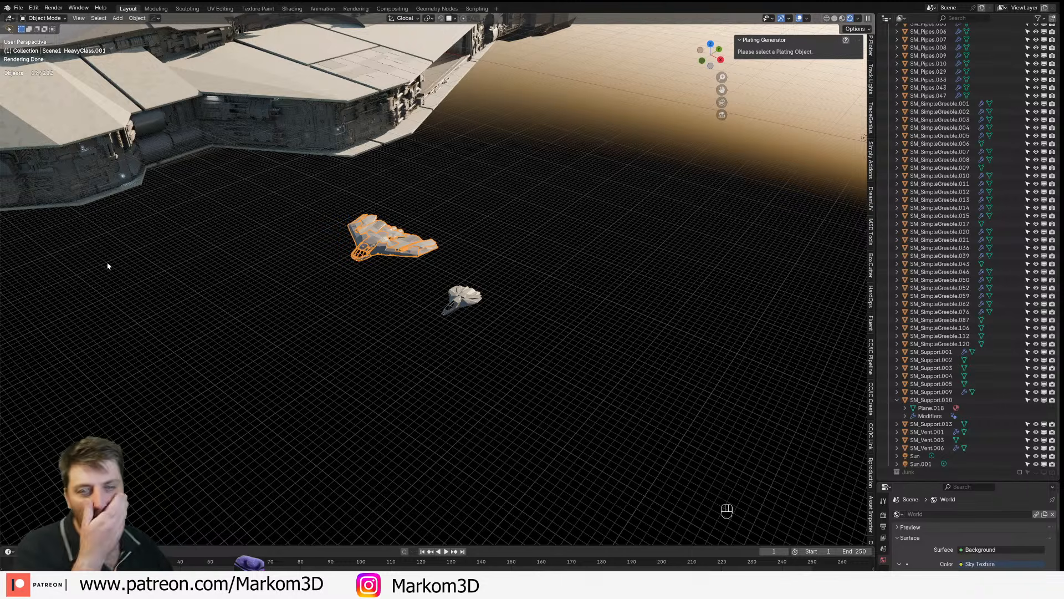
scroll(347, 174, "down", 4)
scroll(346, 174, "down", 2)
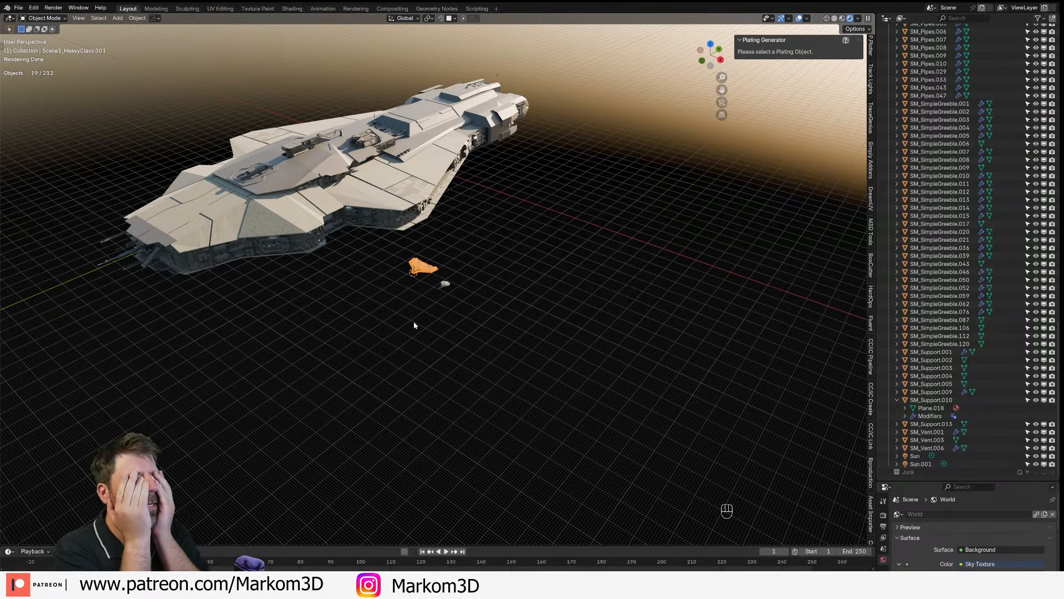
scroll(380, 292, "up", 2)
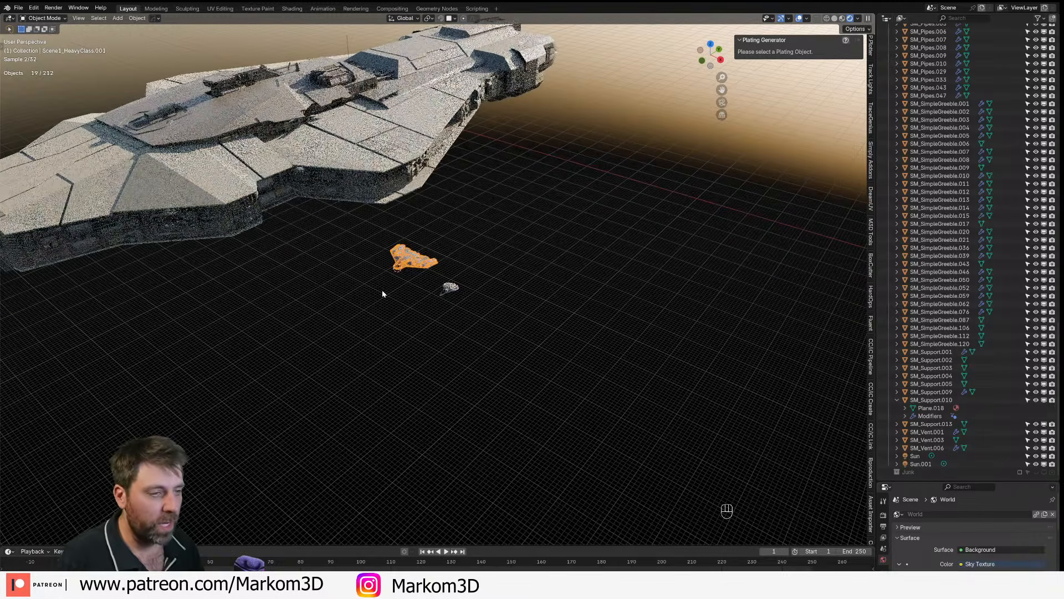
left_click(382, 294)
key("c")
scroll(419, 290, "left", 1)
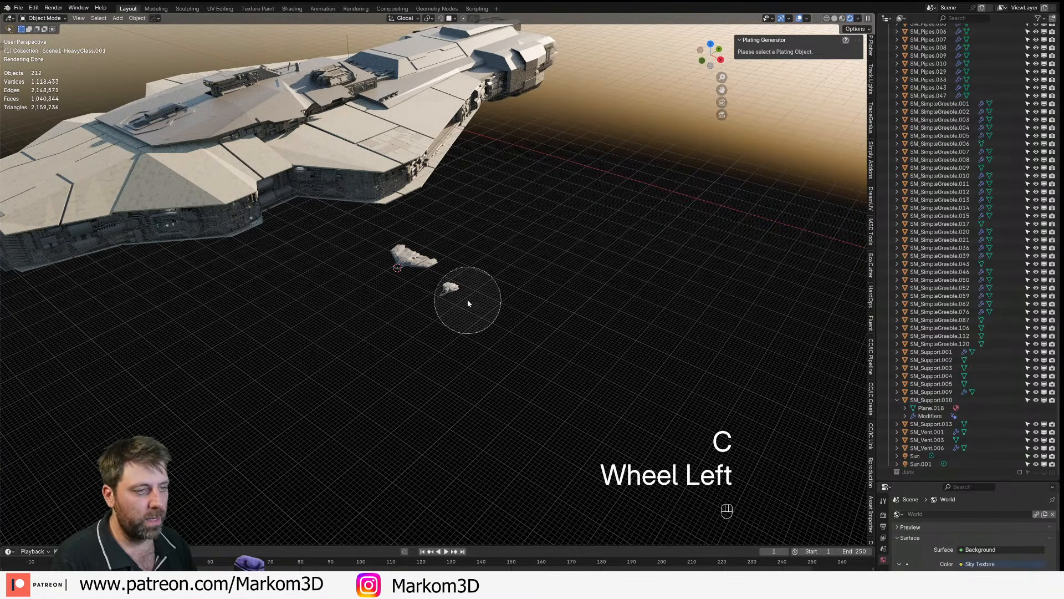
- Reopen 141_CapitalShip.blend without saving the linked ships, and examine the capital ship's hull plating
left_click(19, 8)
mouse_move(36, 33)
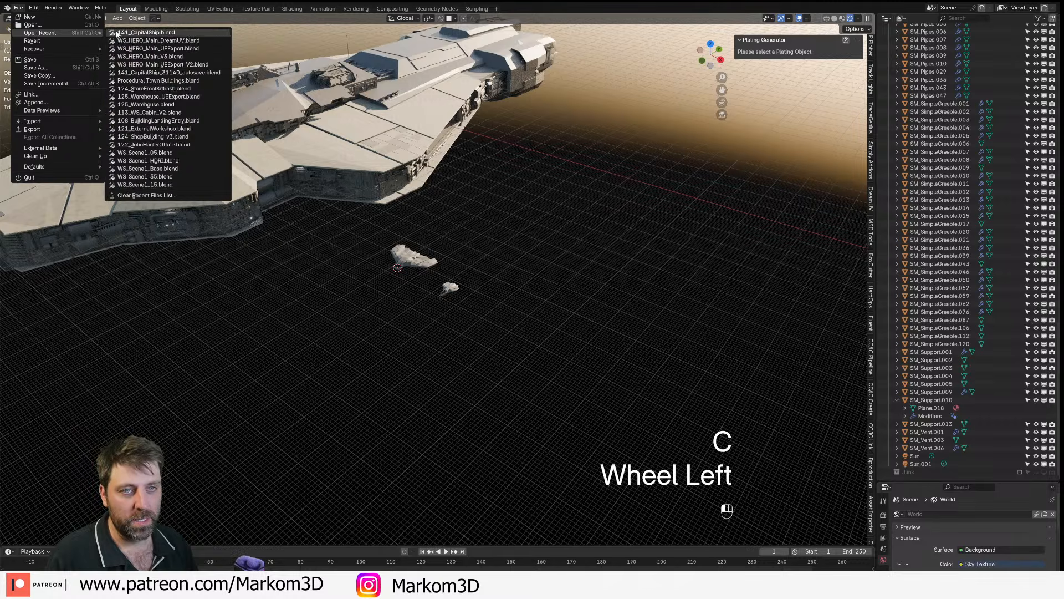
left_click(125, 33)
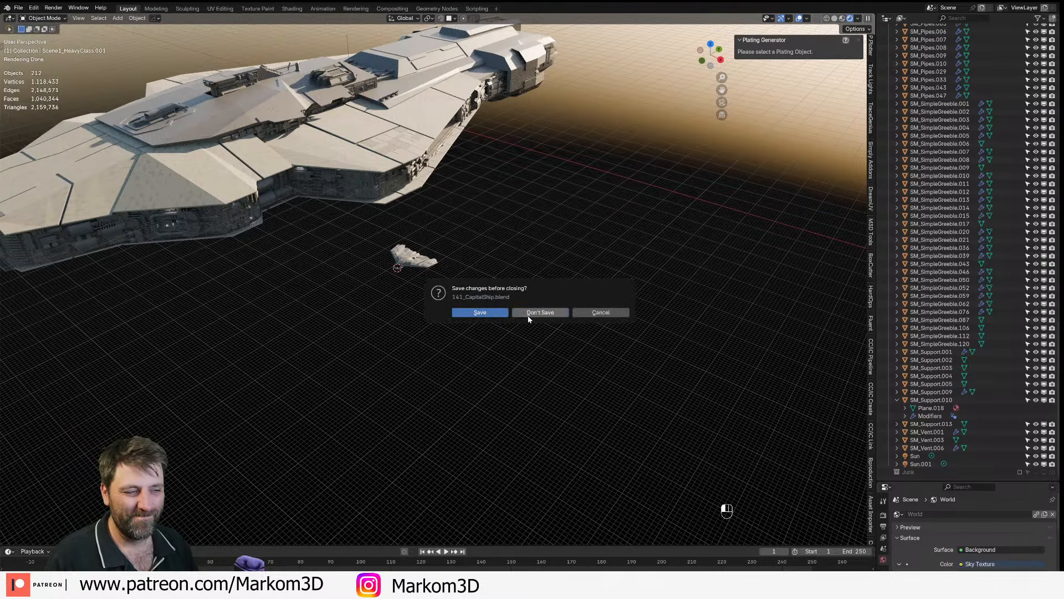
left_click(536, 313)
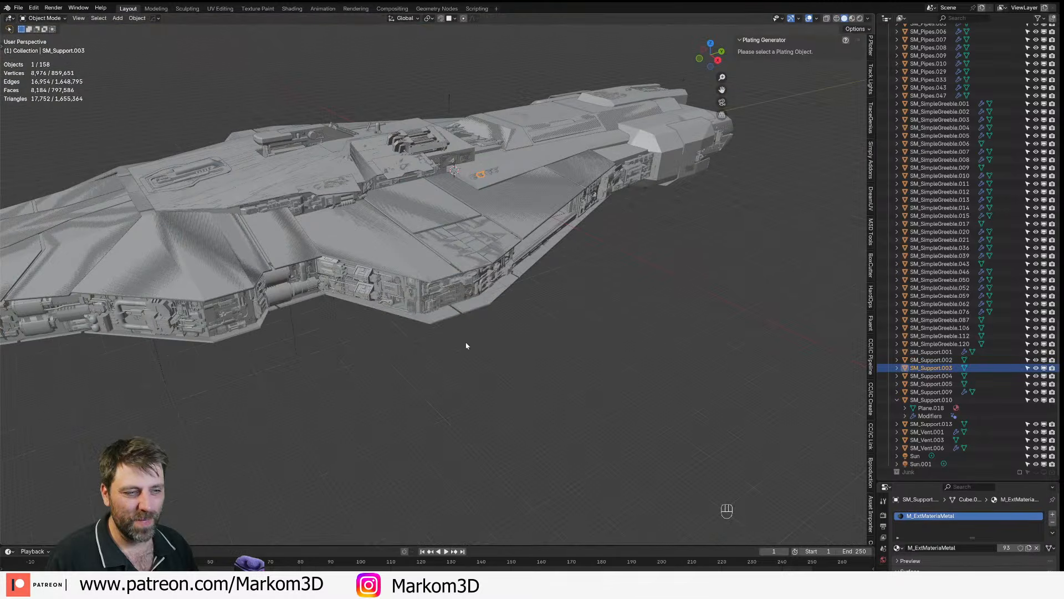
middle_click_drag(407, 295, 416, 306)
left_click(483, 245)
key("KP_Decimal")
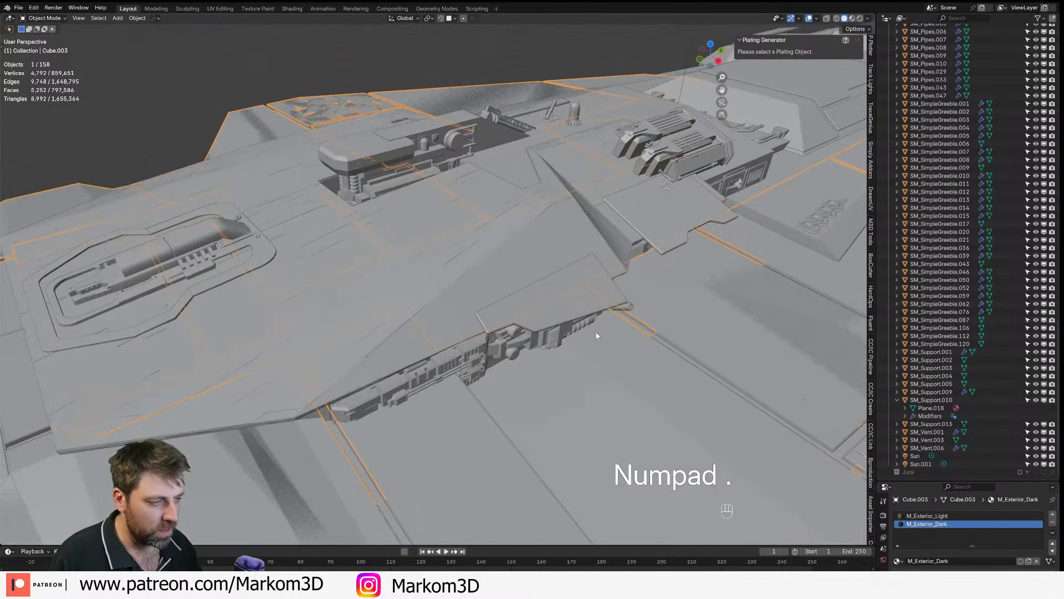
middle_click_drag(597, 336, 339, 296, "shift")
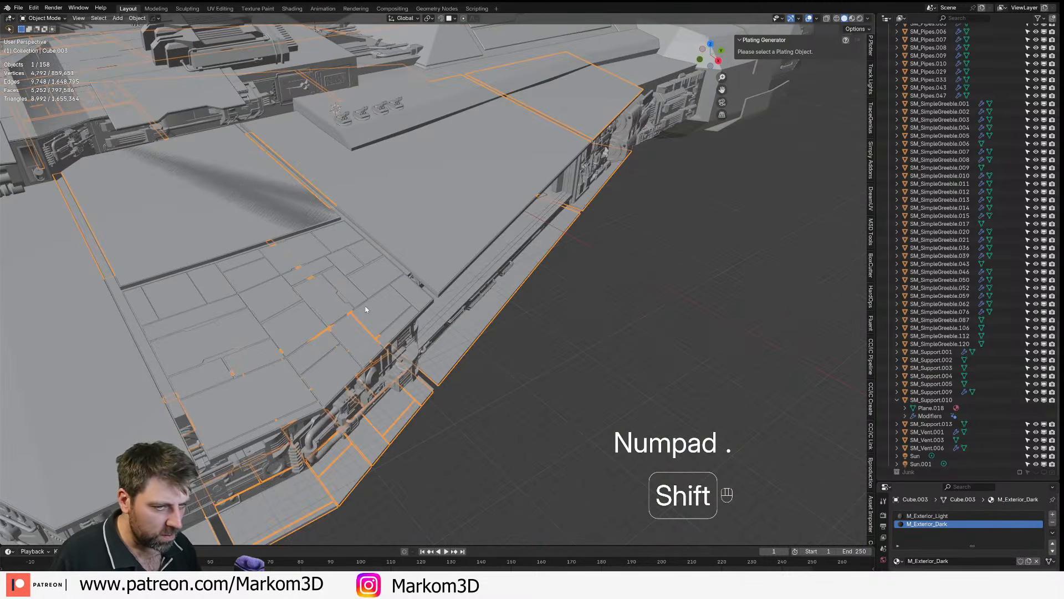
key("KP_Decimal")
- Open 125_Warehouse.blend from the 125_Warehouse project folder without saving the capital ship file, and close its render window
left_click(18, 8)
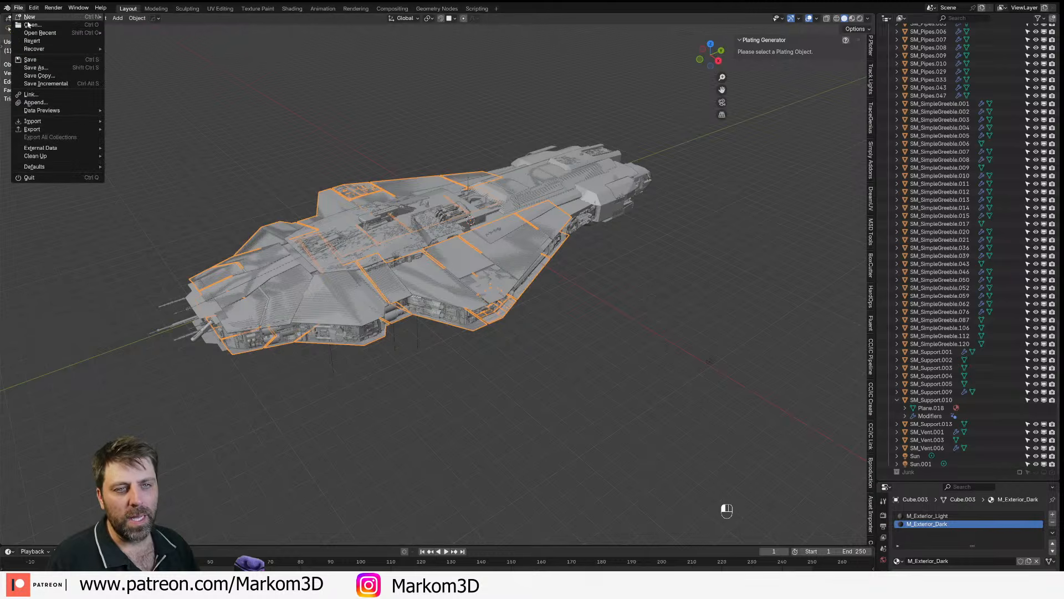
left_click(30, 25)
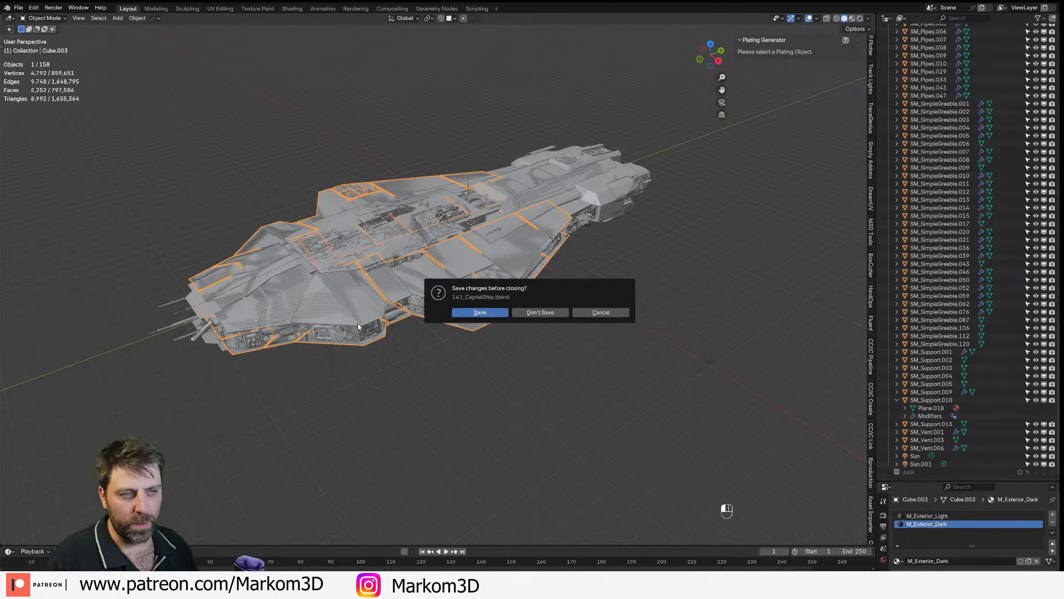
left_click(520, 313)
left_click(341, 182)
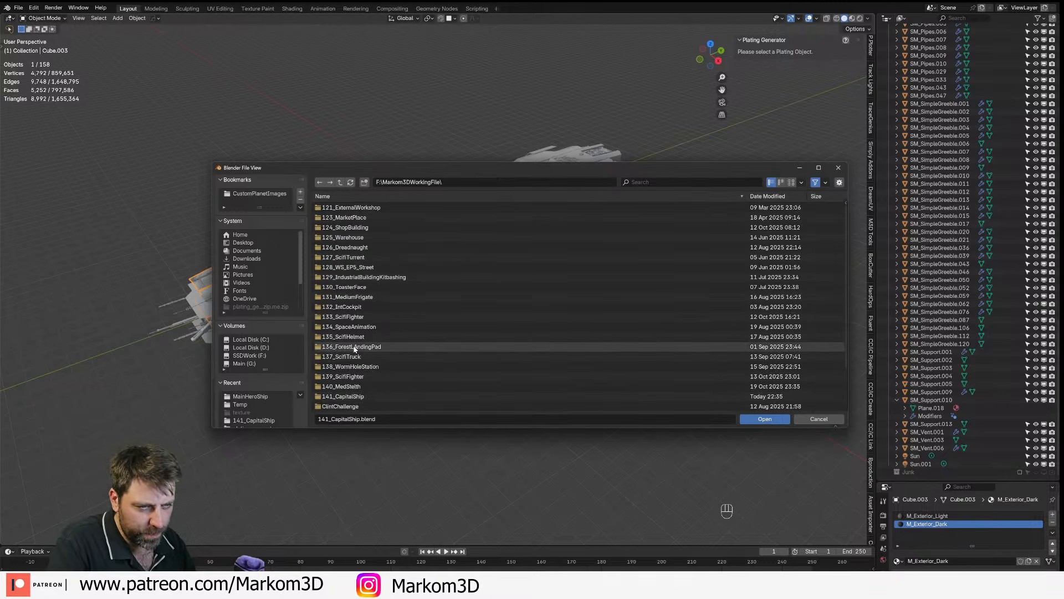
double_click(343, 237)
double_click(351, 208)
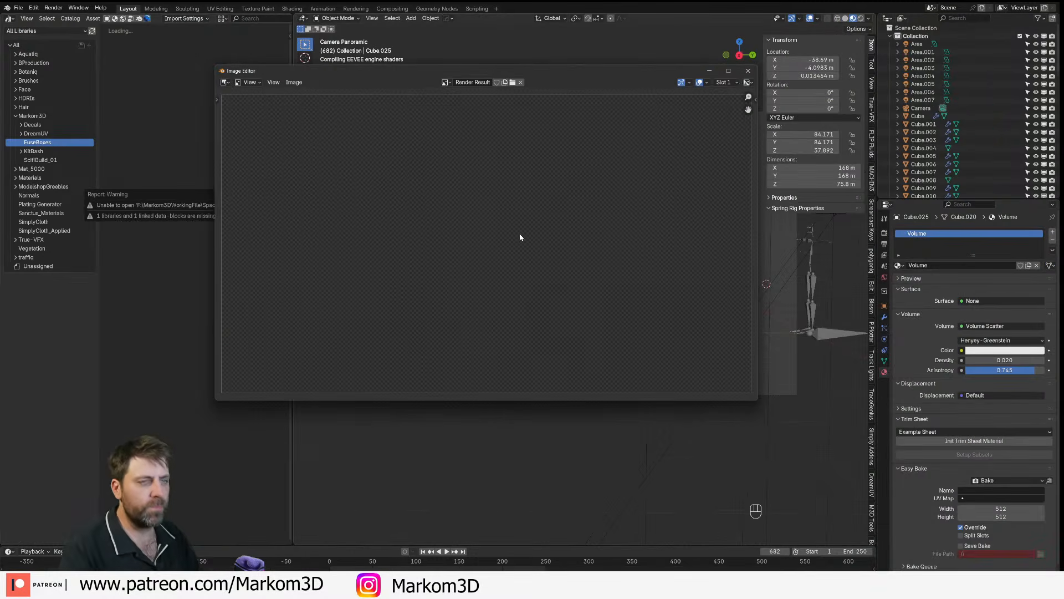
left_click(748, 71)
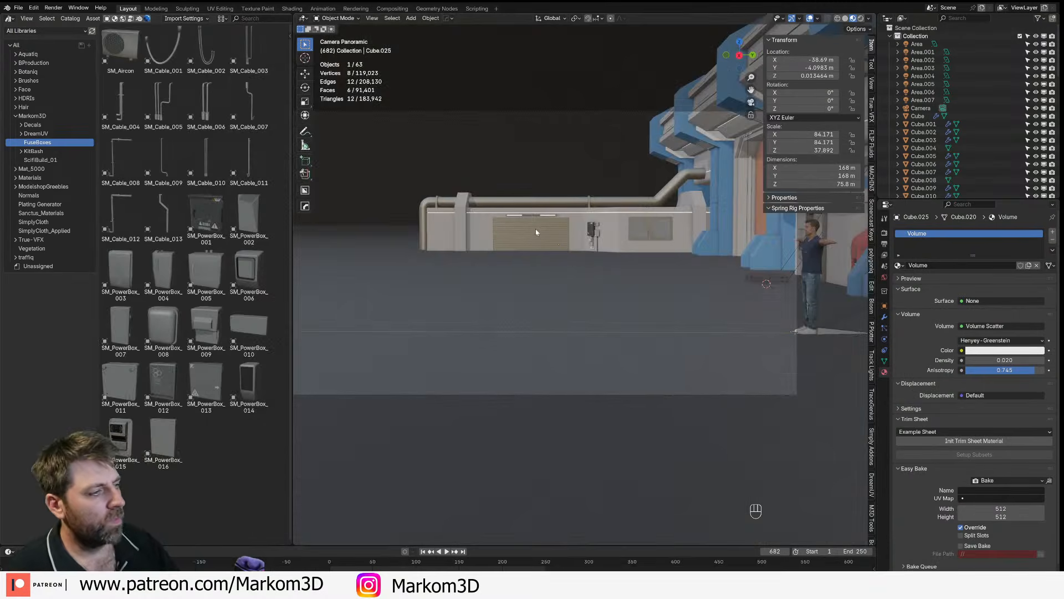
- Open 121_ExternalWorkshop_V2.blend from the 121_ExternalWorkshop project folder in Markom3DWorkingFile
left_click(18, 8)
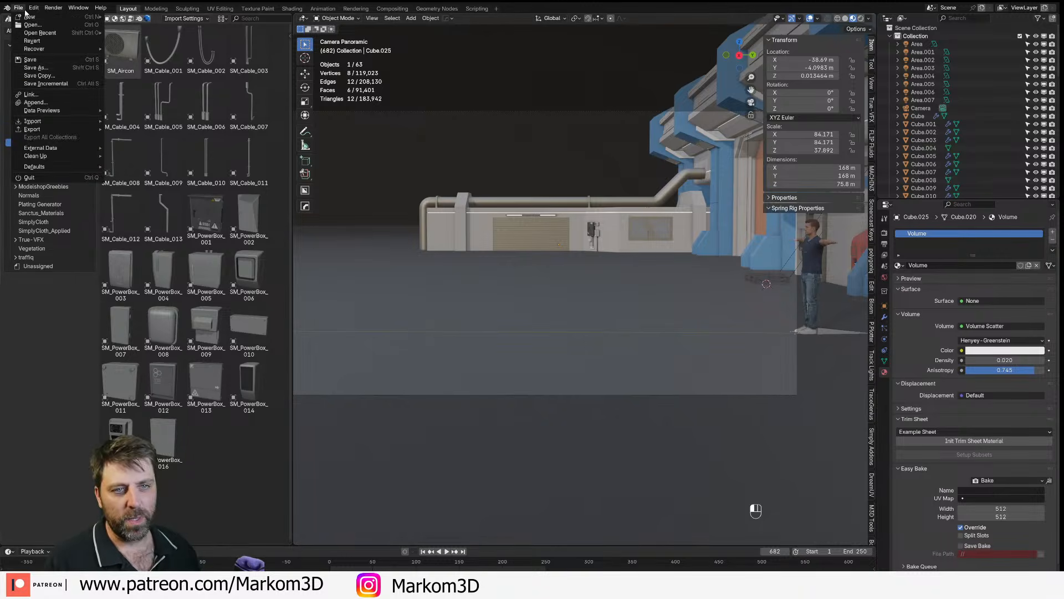
left_click(18, 8)
left_click(18, 8)
left_click(18, 8)
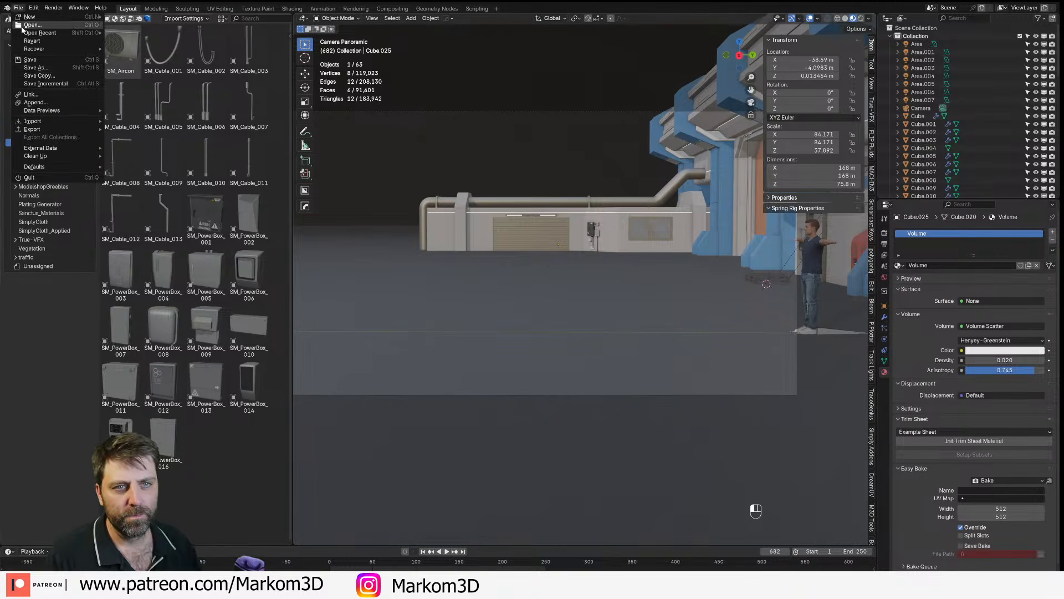
left_click(25, 25)
left_click(339, 182)
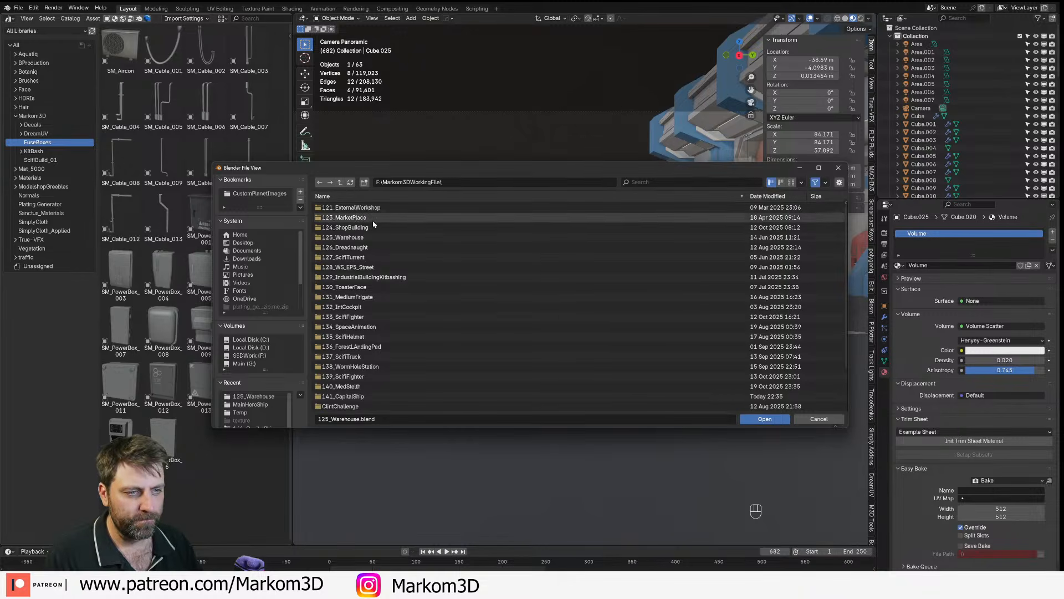
left_click(376, 237)
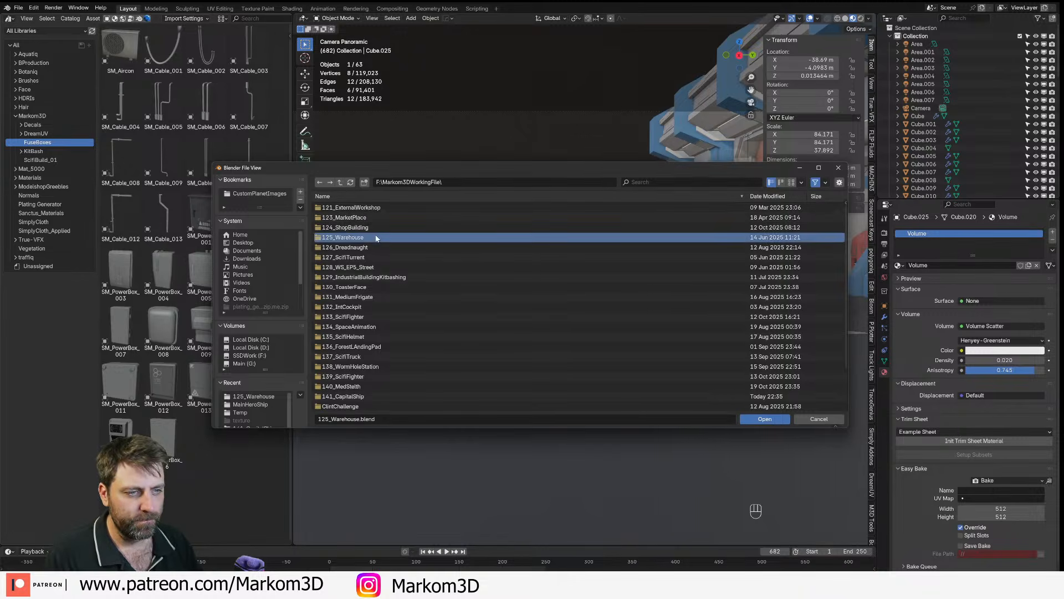
left_click(367, 287)
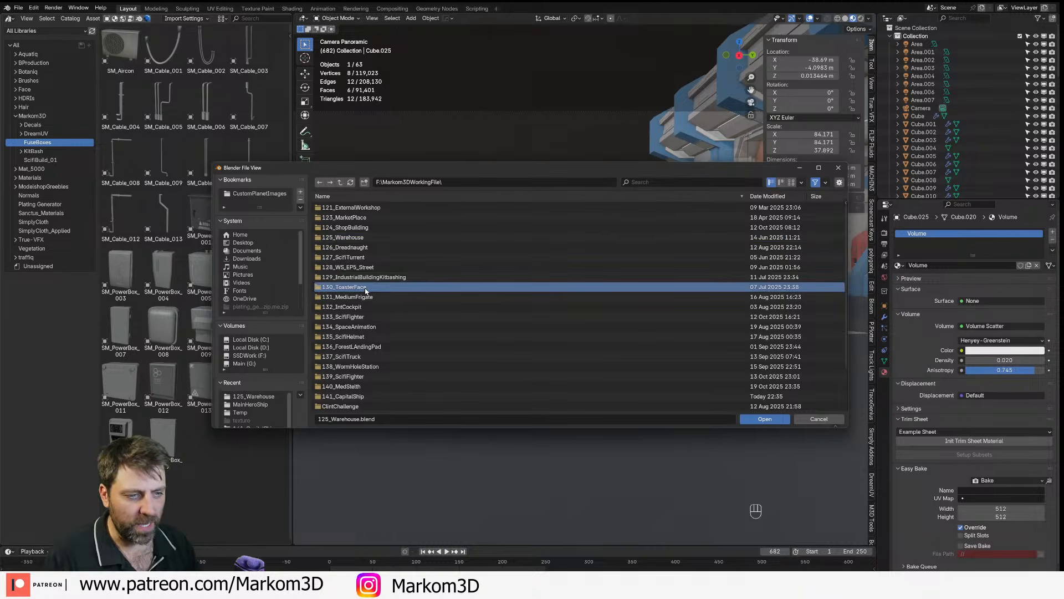
left_click(388, 347)
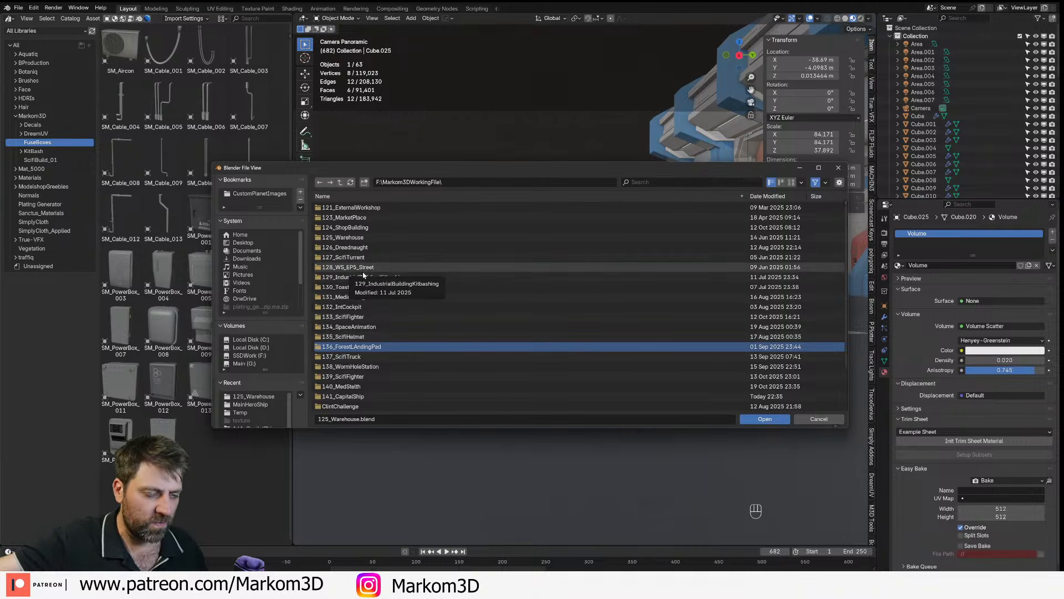
left_click(364, 209)
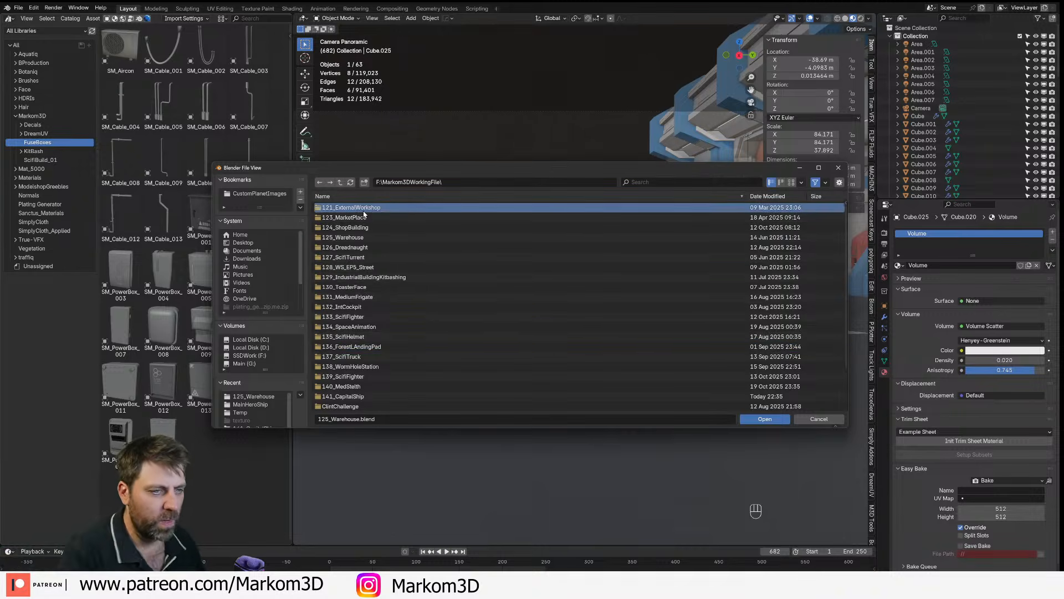
double_click(364, 210)
left_click(368, 228)
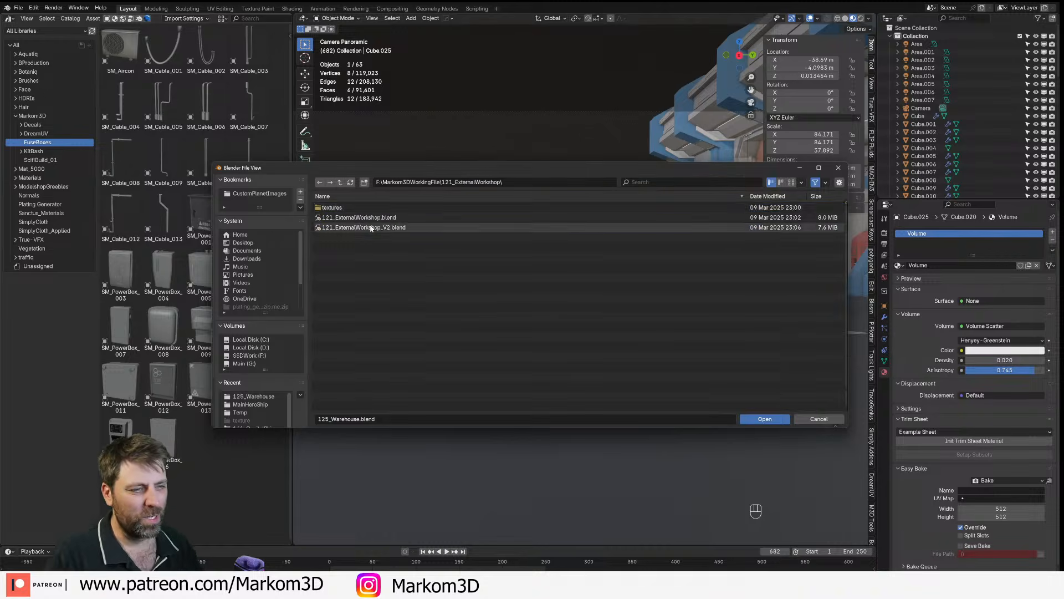
double_click(369, 228)
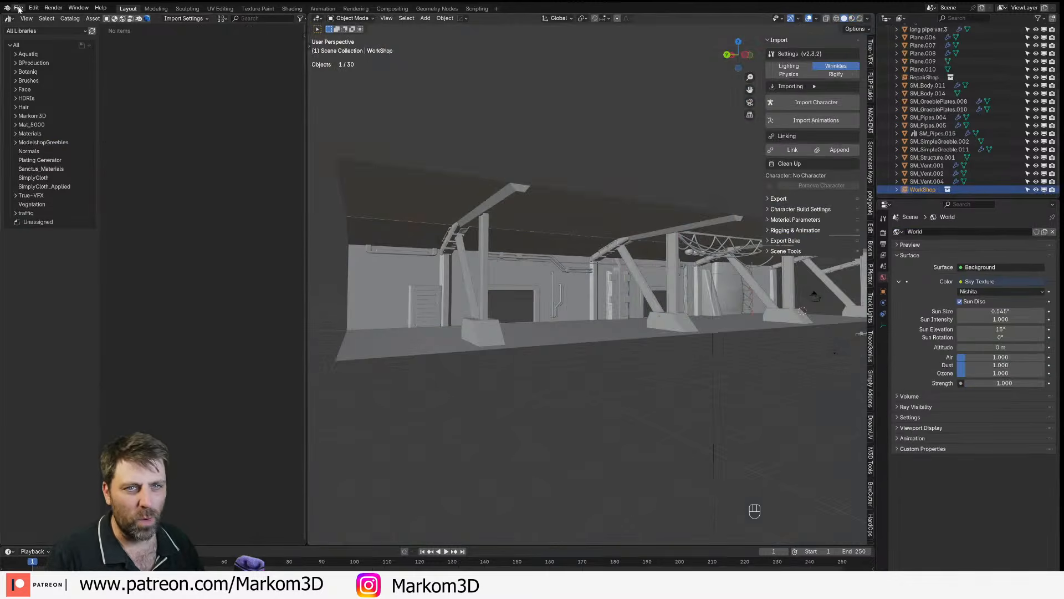
- Browse for earlier project files in the Markom3D Studios folder on drive D
left_click(19, 7)
left_click(31, 25)
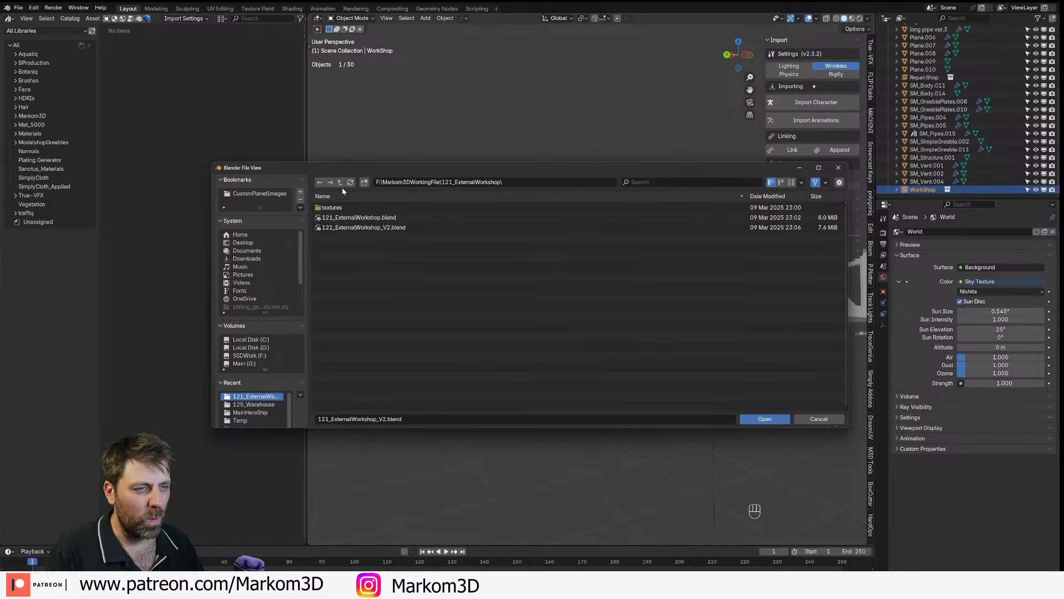
left_click(355, 207)
left_click(250, 348)
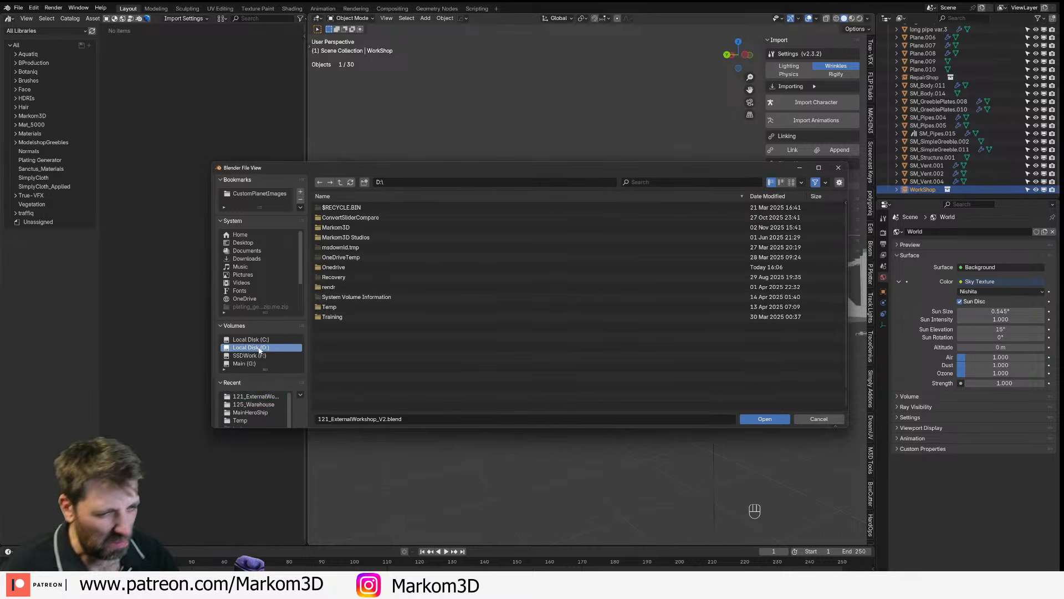
double_click(345, 237)
scroll(409, 311, "down", 10)
scroll(371, 386, "down", 3)
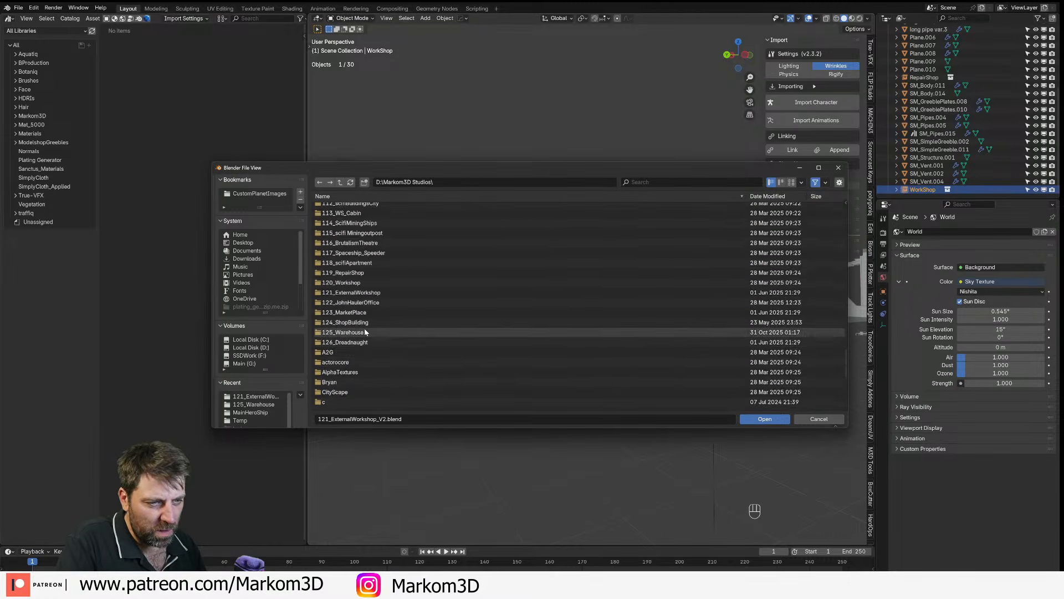
- Look through the numbered project folders around 119_RepairShop and 123_MarketPlace, checking the files inside the 122 office project
left_click(366, 282)
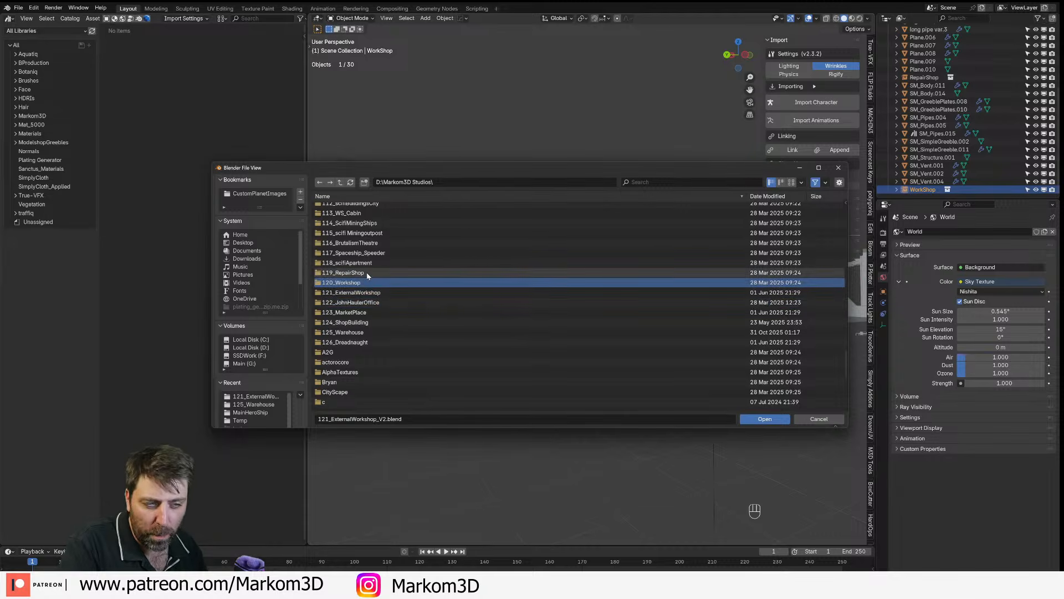
left_click(367, 274)
middle_click_drag(366, 275, 370, 322)
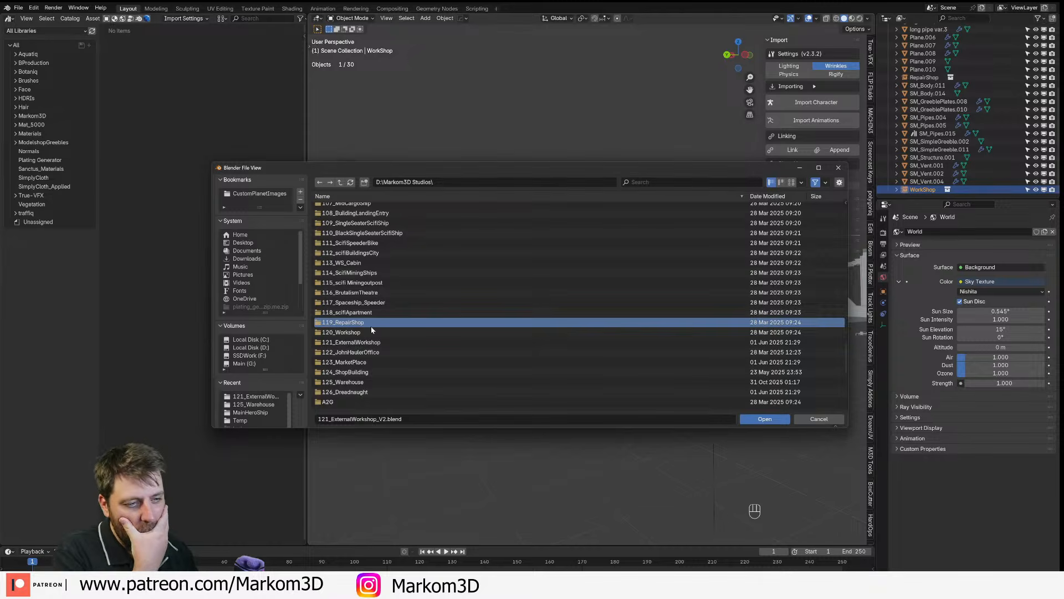
double_click(378, 353)
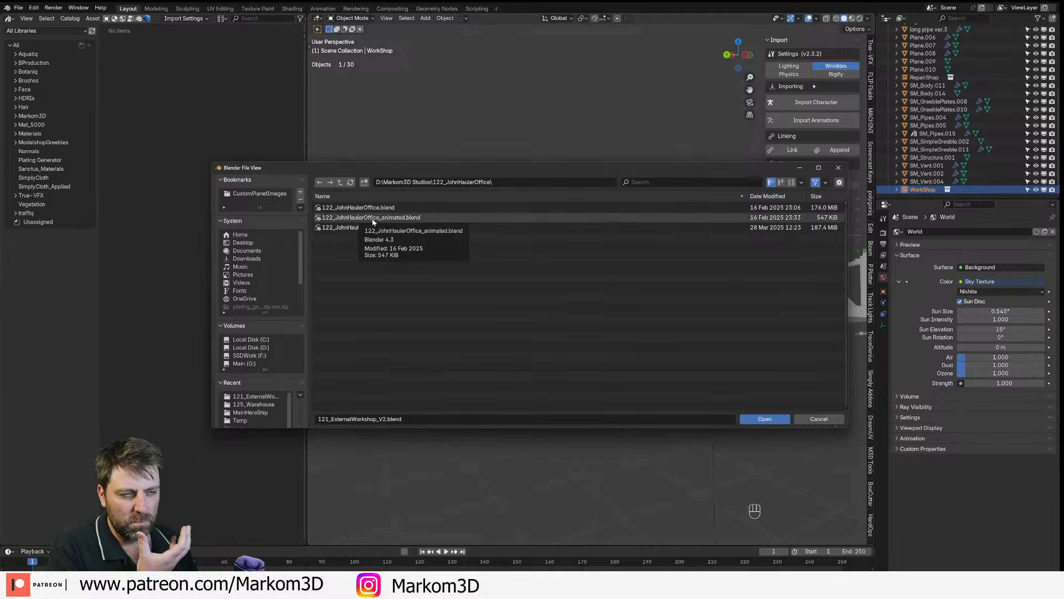
key("BackSpace")
scroll(361, 350, "down", 2)
scroll(363, 351, "down", 20)
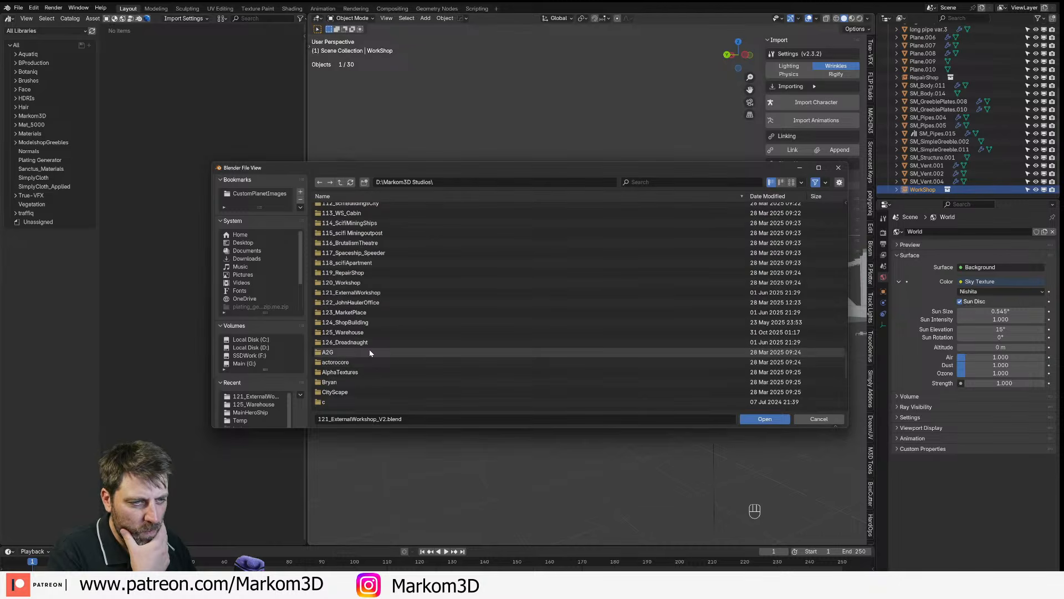
left_click(366, 315)
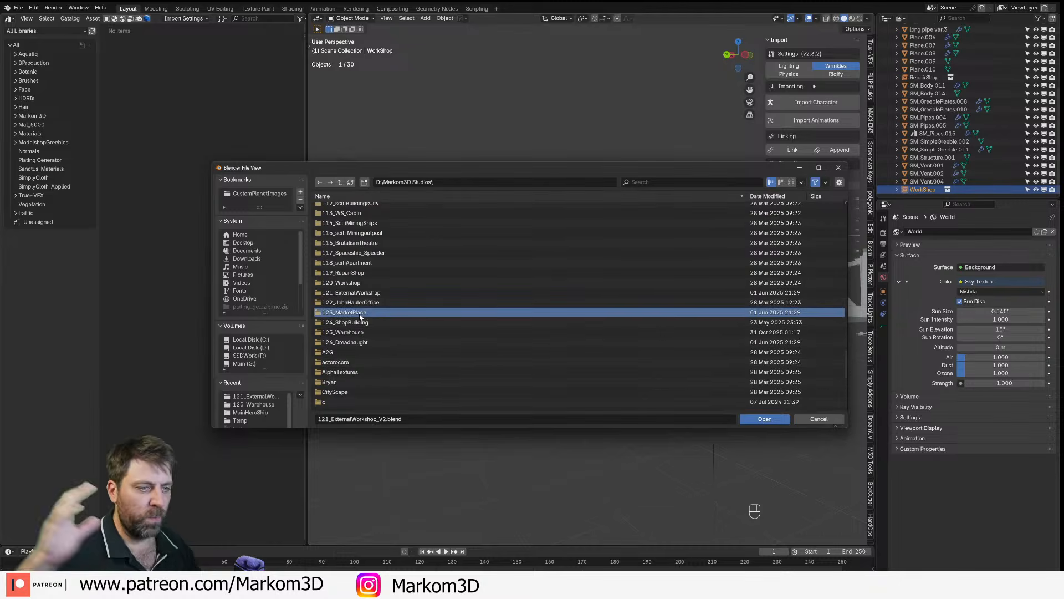
left_click(368, 282)
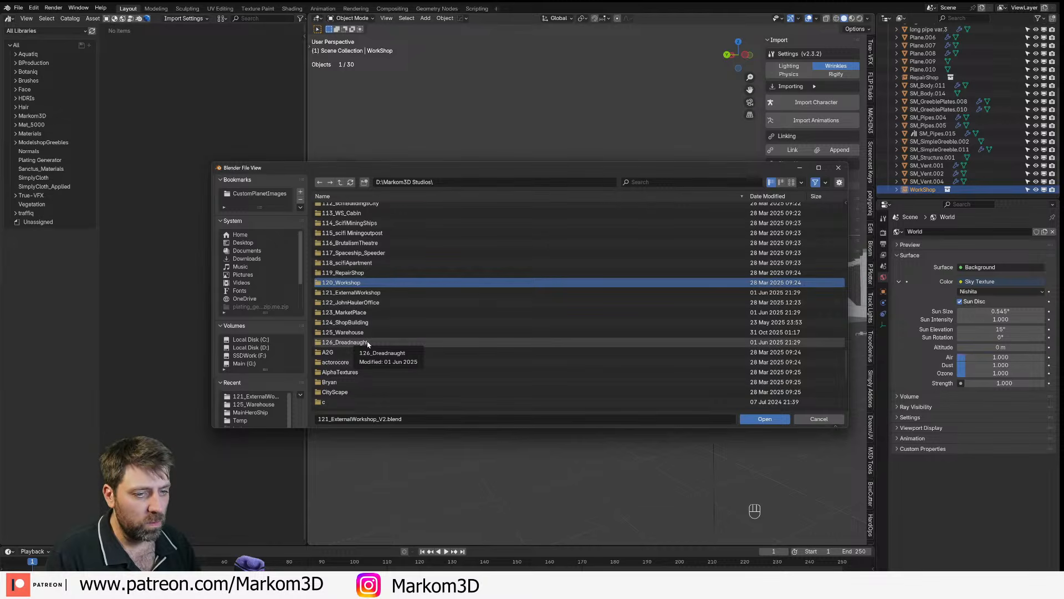
- Browse drive F to the Webeseries folder and check the scene files in Scenes\Scene1
left_click(250, 405)
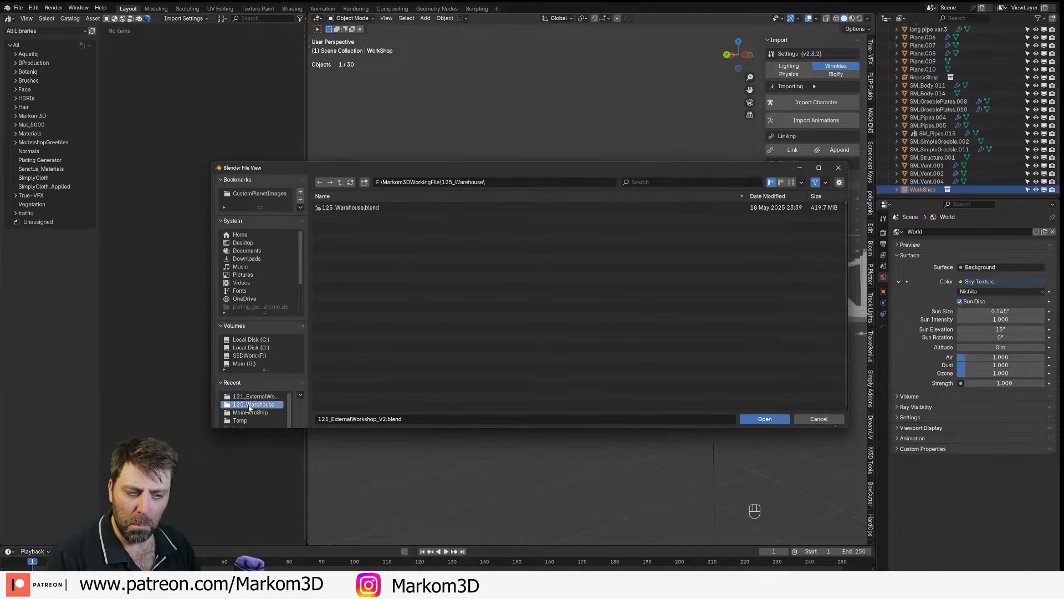
left_click(340, 182)
left_click(251, 356)
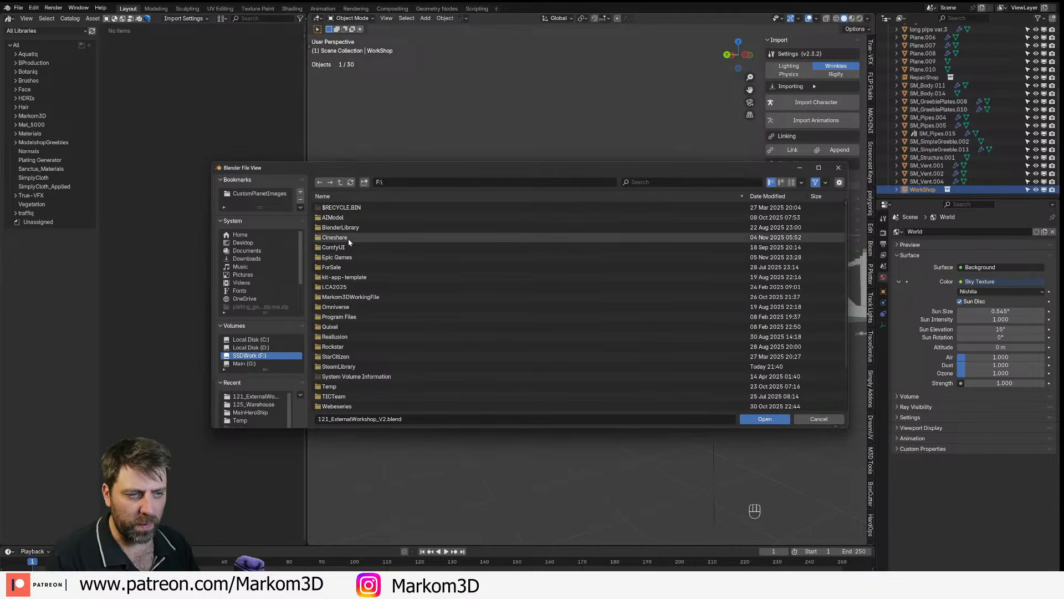
left_click(339, 407)
double_click(339, 405)
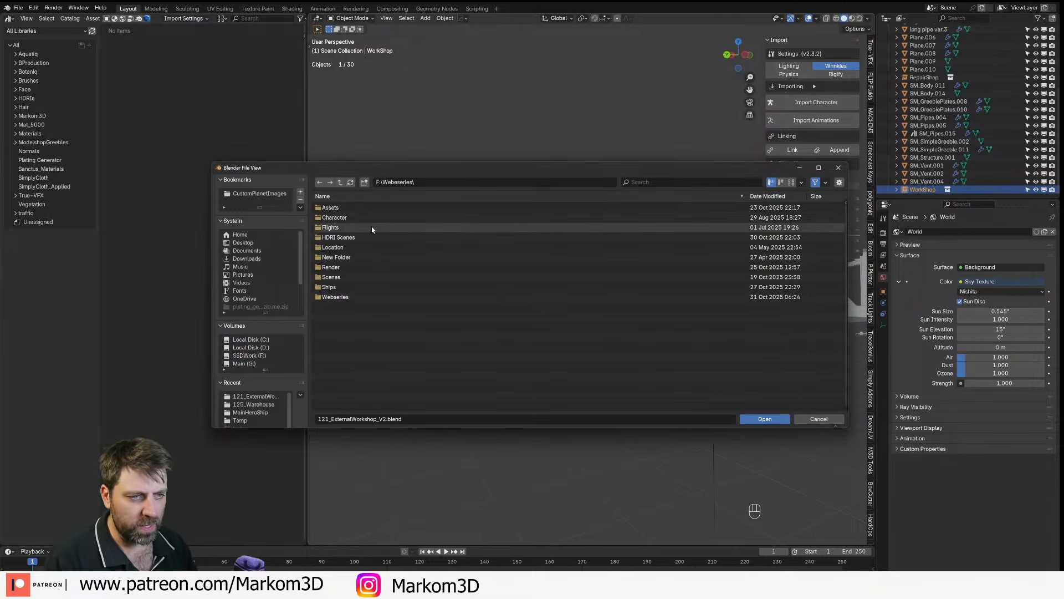
left_click(366, 277)
double_click(365, 276)
double_click(359, 204)
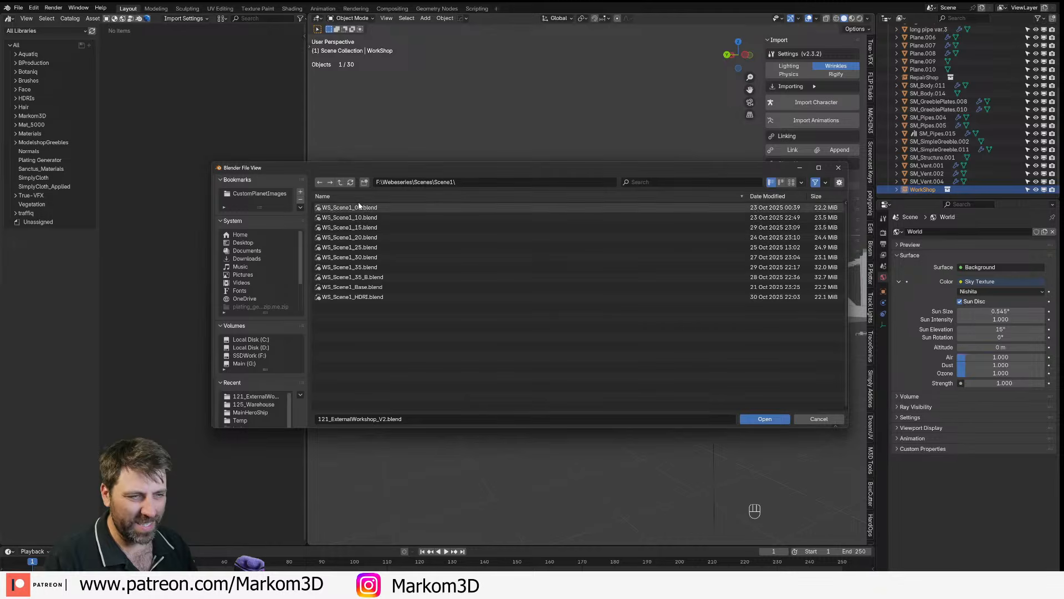
- Return to the Webeseries folder and open the hangar scene file from within its Location folder
key("BackSpace")
key("BackSpace")
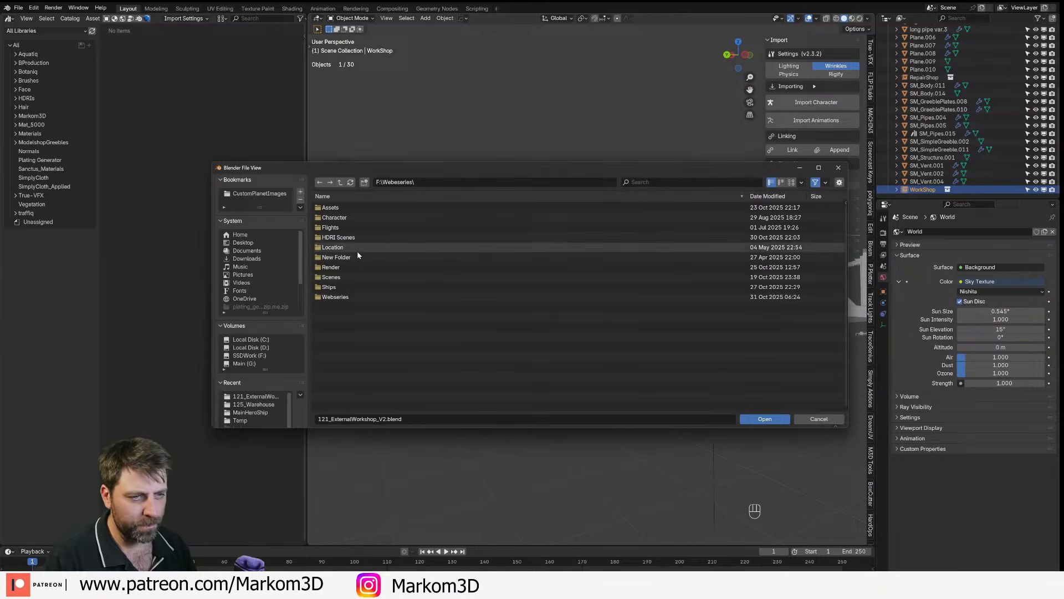
double_click(350, 249)
double_click(352, 219)
double_click(355, 217)
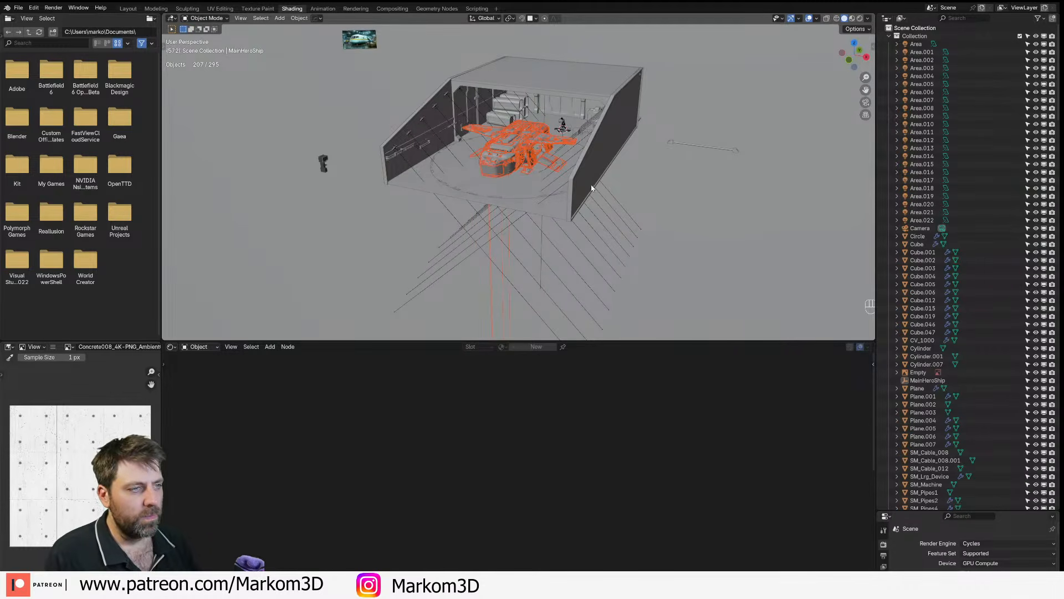
- Inspect the selected MainHeroShip parked in the hangar and delete it from the scene
middle_click_drag(592, 189, 521, 235)
scroll(574, 188, "up", 3)
mouse_move(521, 235)
middle_mouse_down()
mouse_move(550, 236)
mouse_move(528, 241)
middle_mouse_up()
scroll(550, 236, "up", 4)
scroll(528, 241, "down", 8)
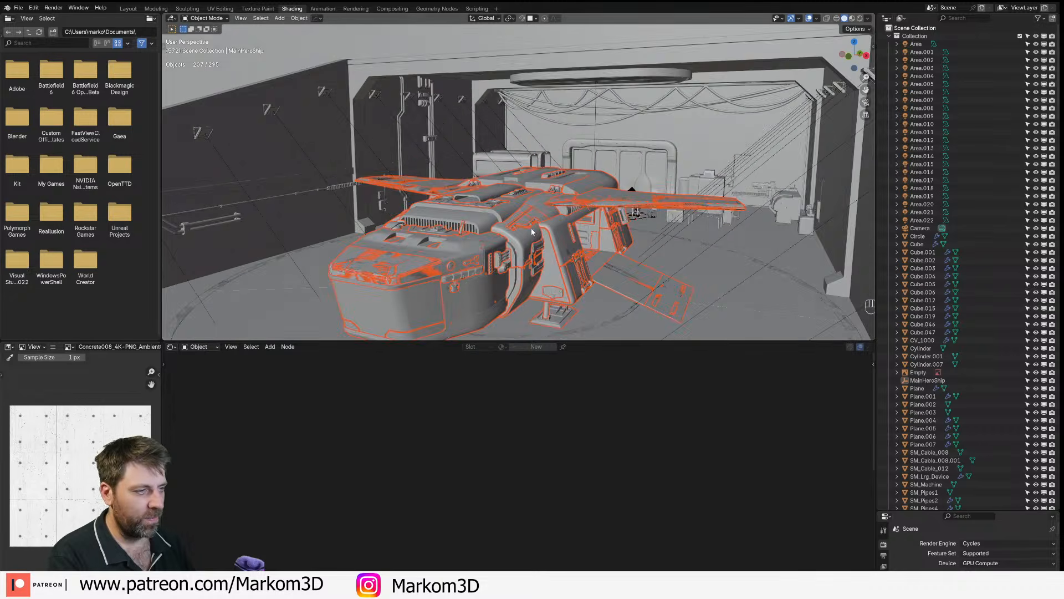
key("Delete")
scroll(508, 200, "up", 3)
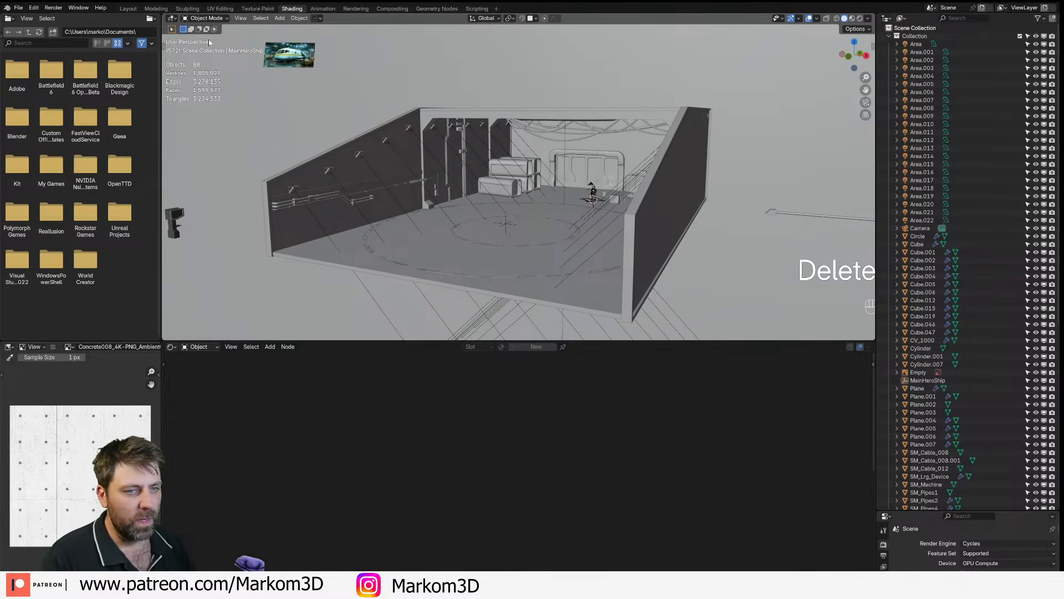
- Switch to the Layout workspace and show the empty hangar interior in rendered viewport shading
left_click(128, 8)
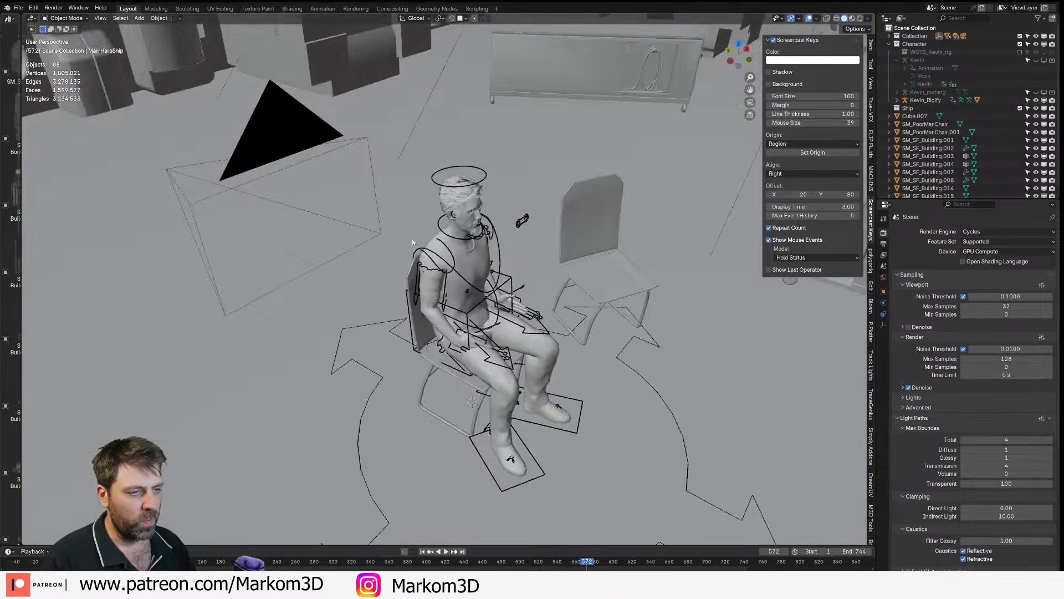
middle_click_drag(532, 254, 471, 234)
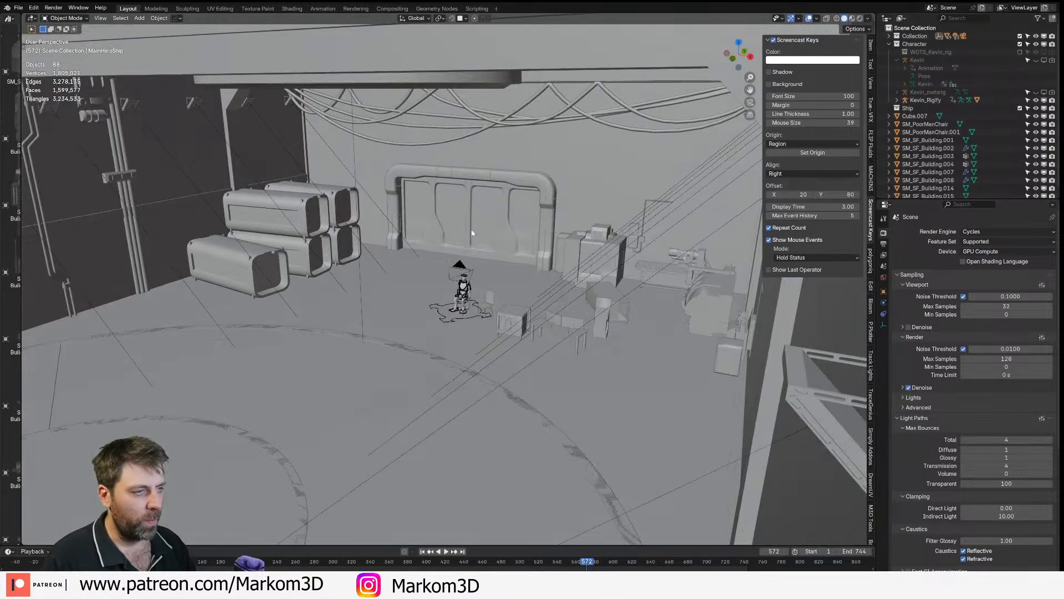
left_click(860, 19)
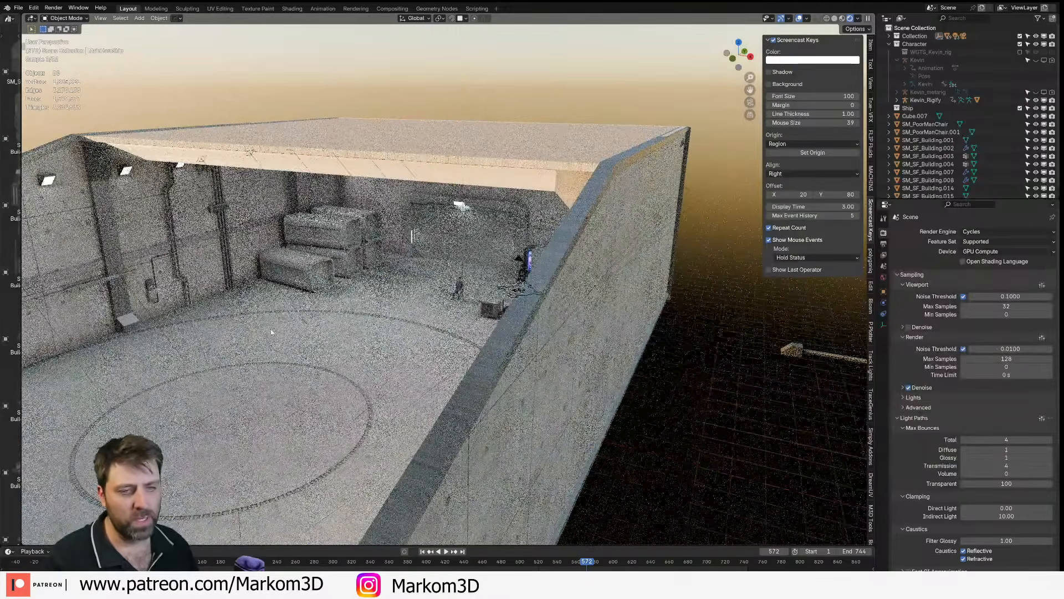
middle_click_drag(271, 332, 385, 284)
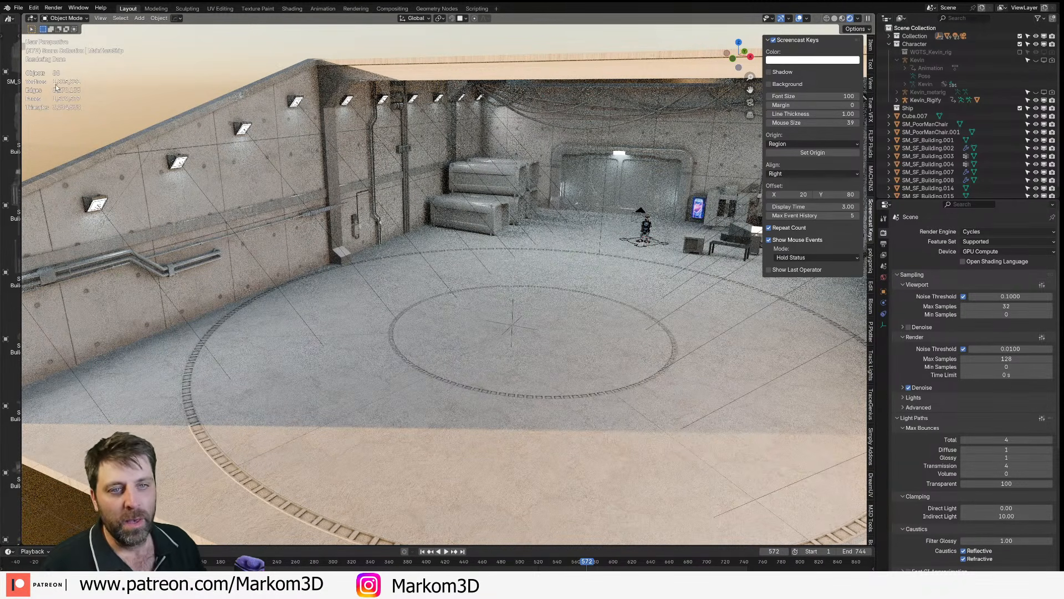
- Widen the asset browser to show the SciFiBuild_01 buildings, and examine the towers surrounding the hangar
left_click_drag(22, 85, 408, 91)
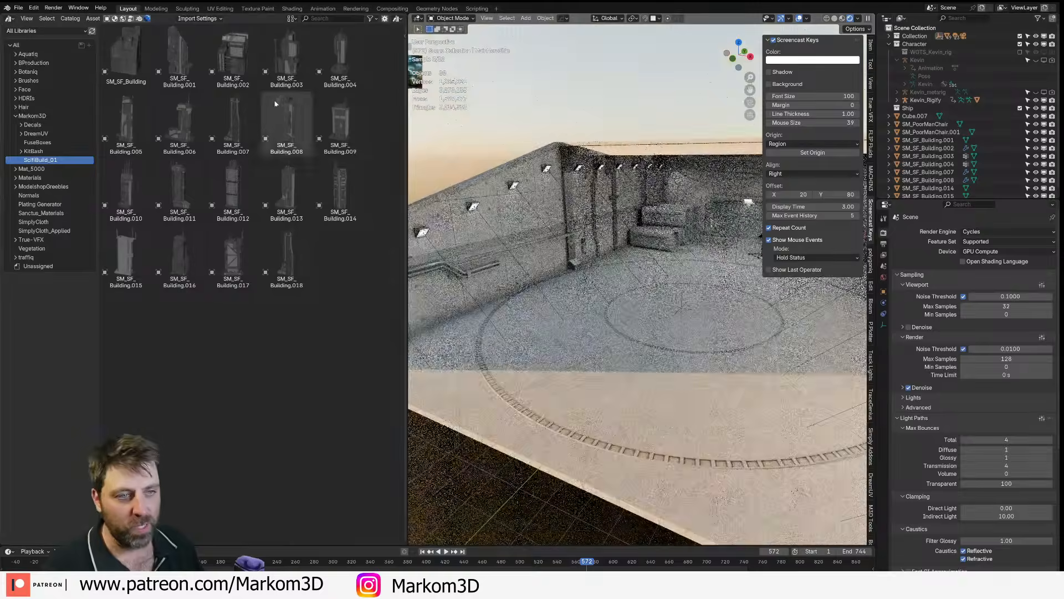
scroll(477, 223, "down", 6)
middle_click_drag(478, 223, 508, 341)
scroll(508, 341, "down", 6)
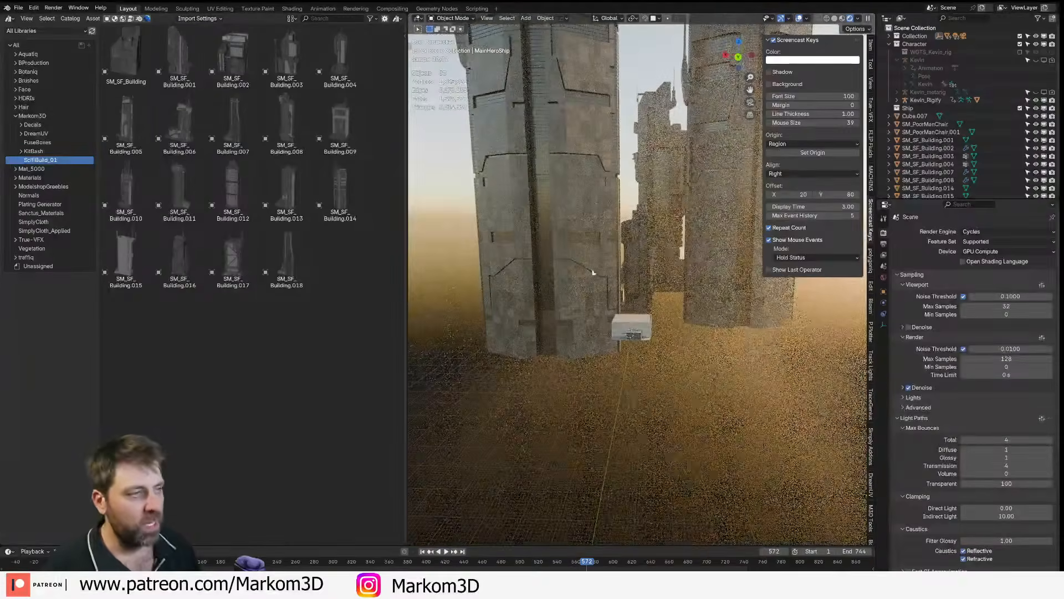
middle_click_drag(680, 255, 627, 113)
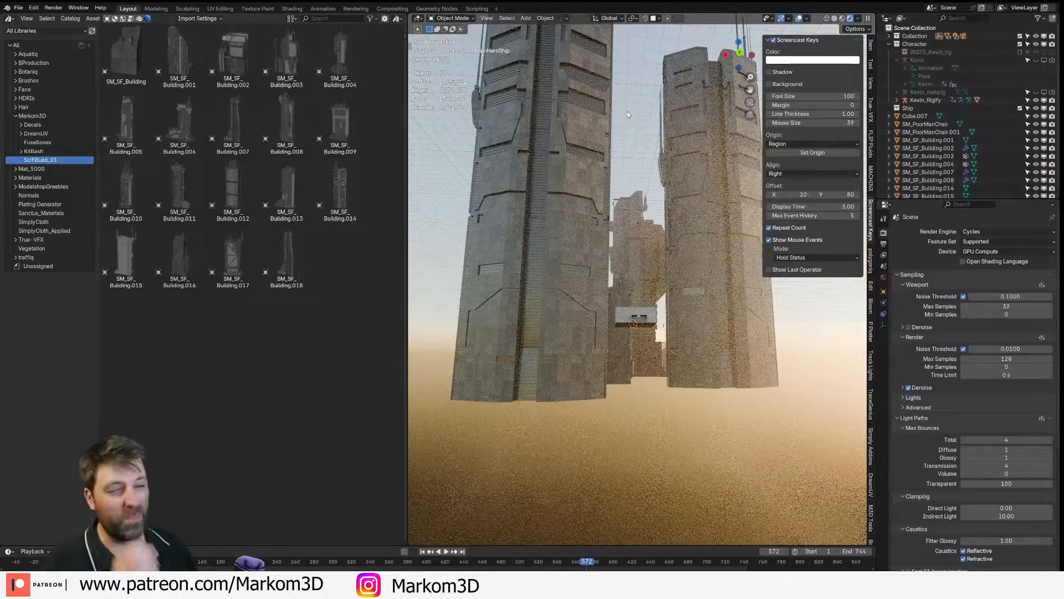
left_click(648, 304)
middle_click_drag(646, 318, 582, 155)
scroll(588, 233, "up", 4)
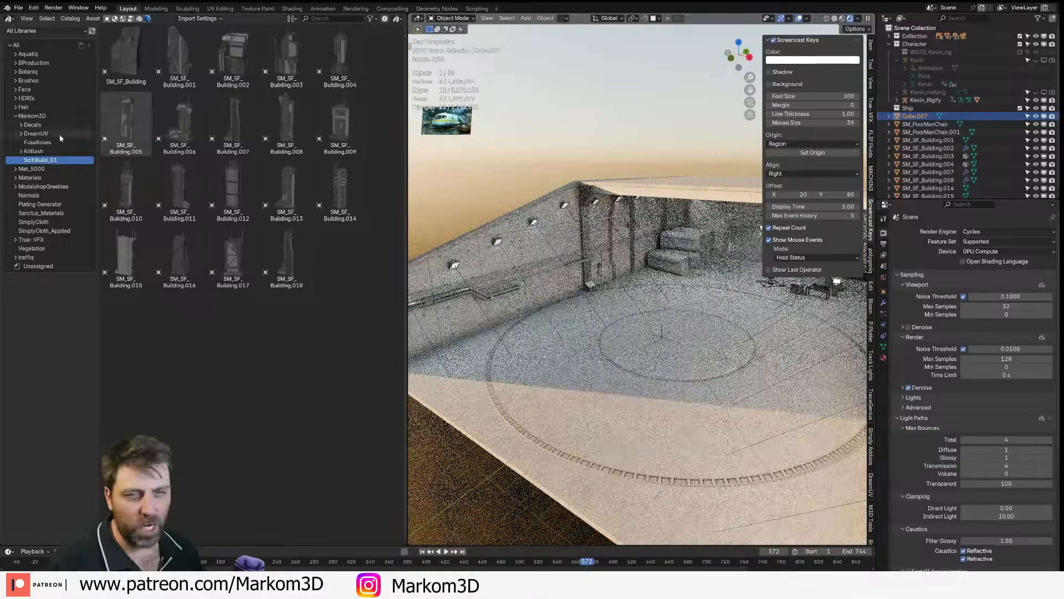
- Show the KitBash catalog's assets and expand its subcatalogs
left_click(34, 151)
left_click(21, 151)
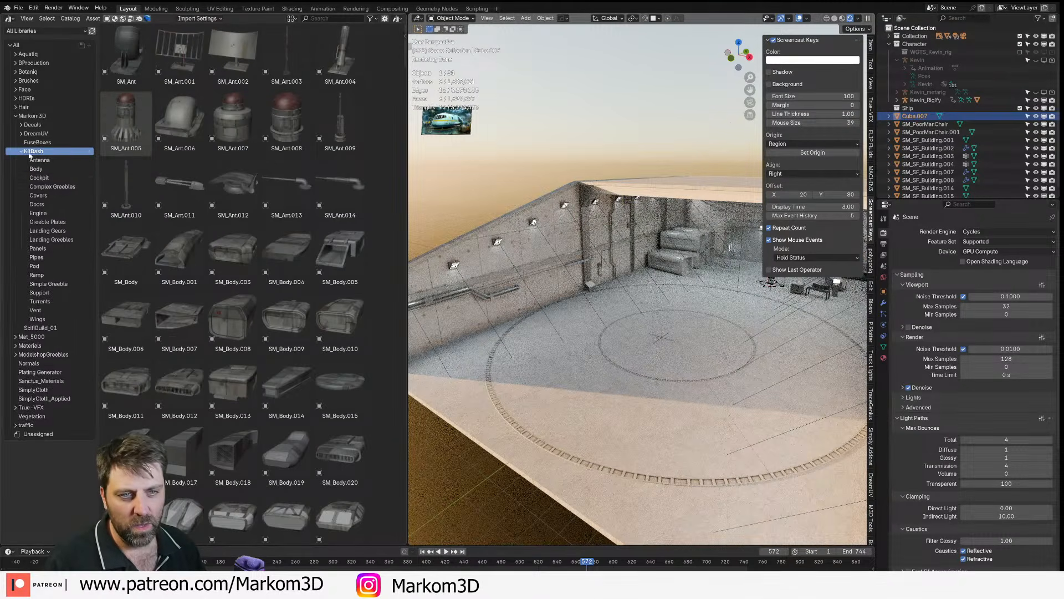
- Place the SM_Body.001 kitbash part in the hangar and raise it above the floor along Z
middle_click_drag(560, 308, 610, 266)
scroll(609, 266, "up", 3)
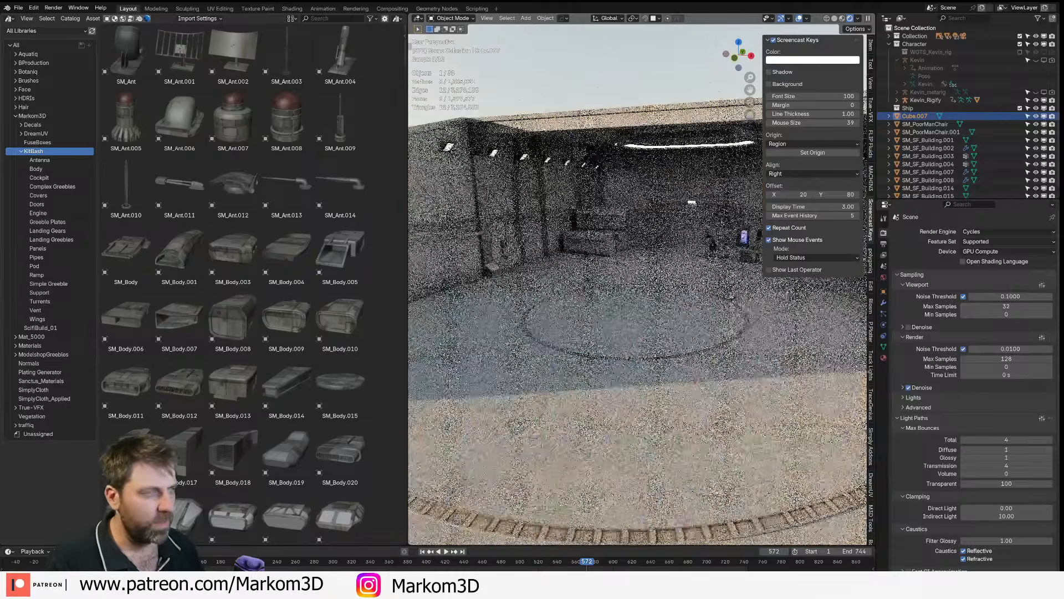
left_click_drag(179, 252, 613, 331)
key("g")
key("z")
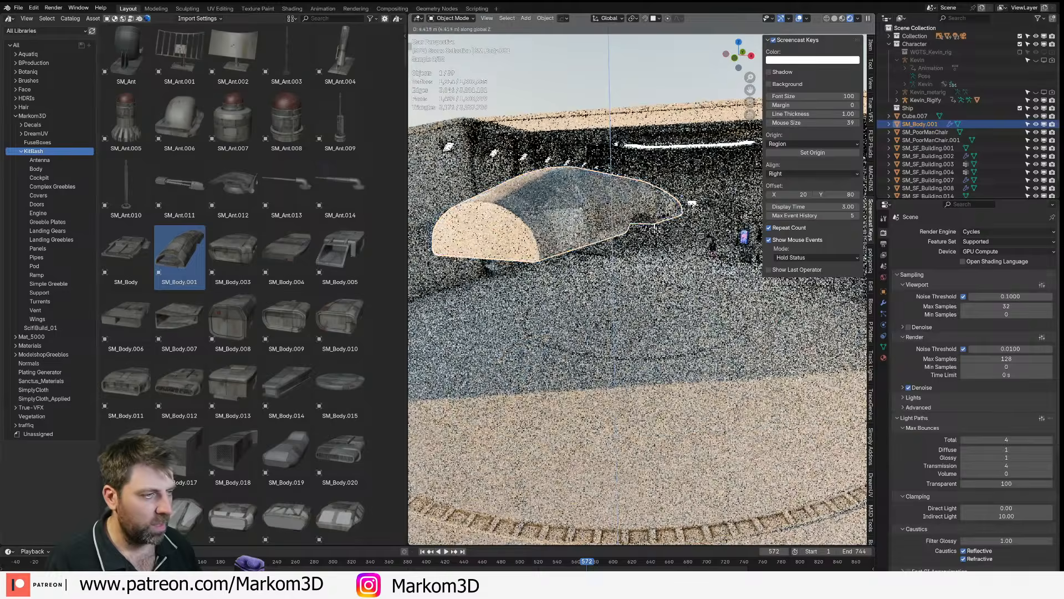
left_click(607, 221)
- Place SM_Body.008 beneath the first body part, raising it about 1.31 m along Z and shifting it about 1.53 m along X
left_click_drag(233, 322, 572, 349)
key("g")
key("z")
left_click(590, 332)
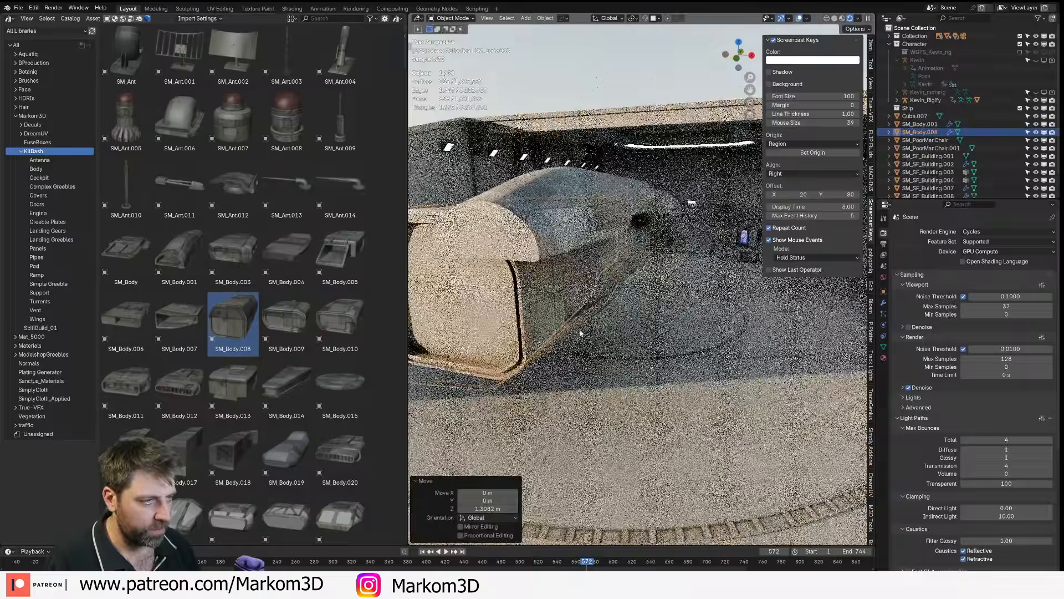
key("g")
key("x")
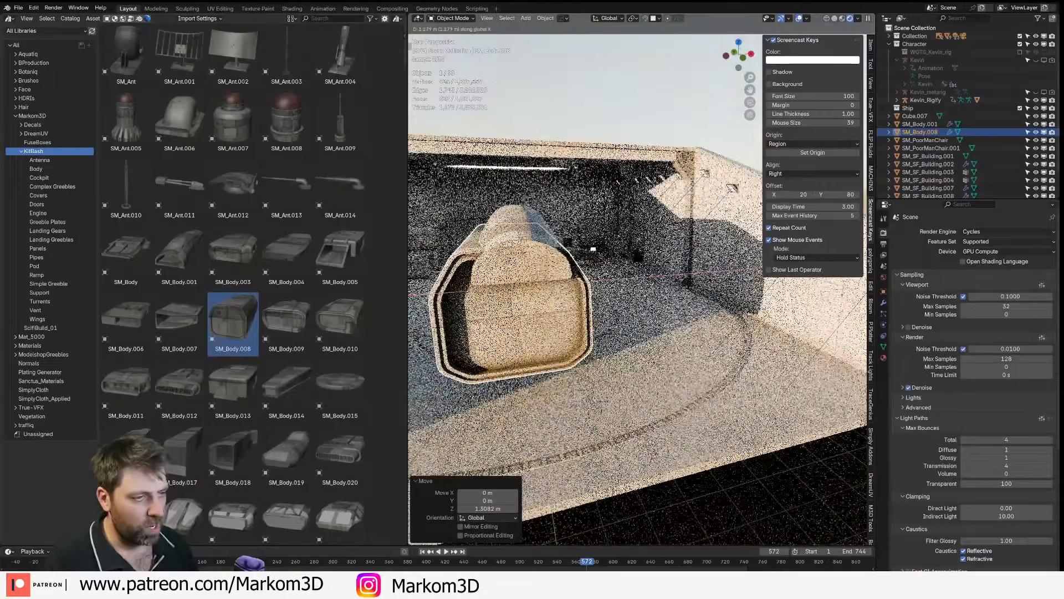
left_click(622, 334)
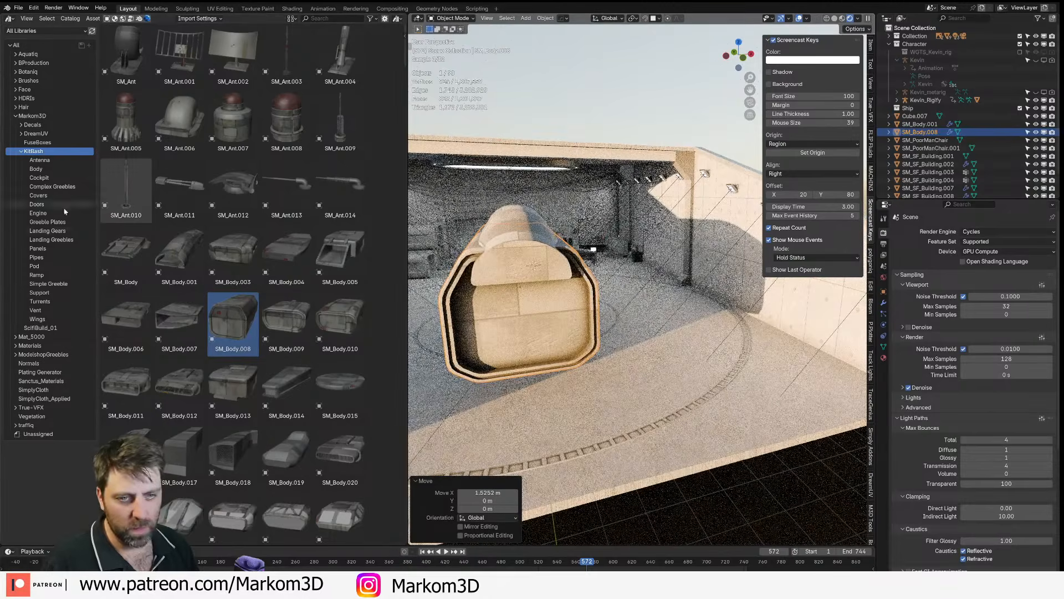
- Add SM_Cockpit from the Cockpit subcatalog to the front of the ship body, clear its rotation and move it into position
left_click(41, 178)
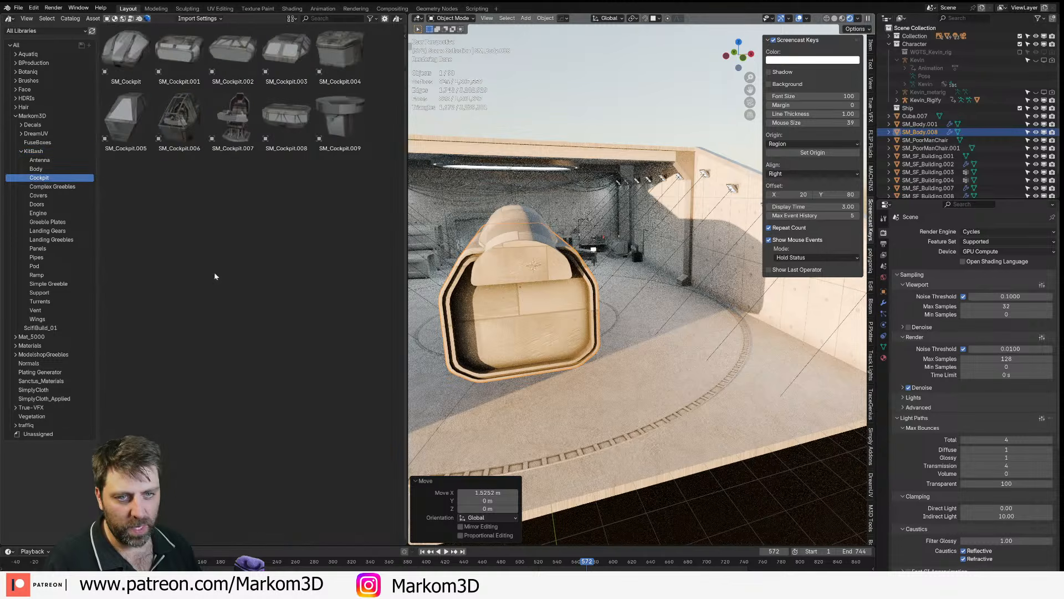
left_click(138, 60)
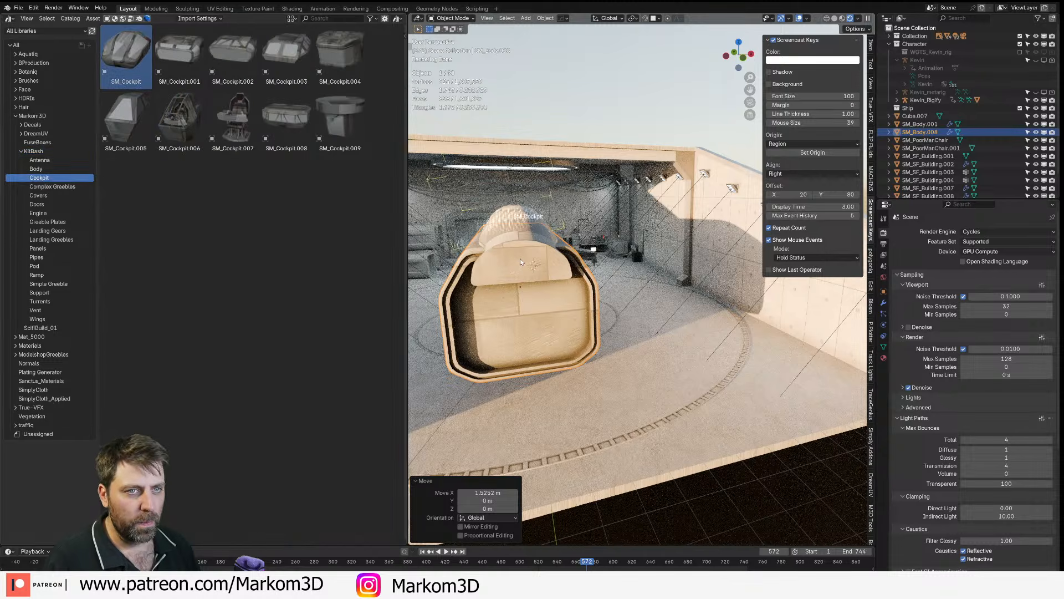
left_click_drag(505, 209, 531, 317)
left_click_drag(548, 373, 549, 375)
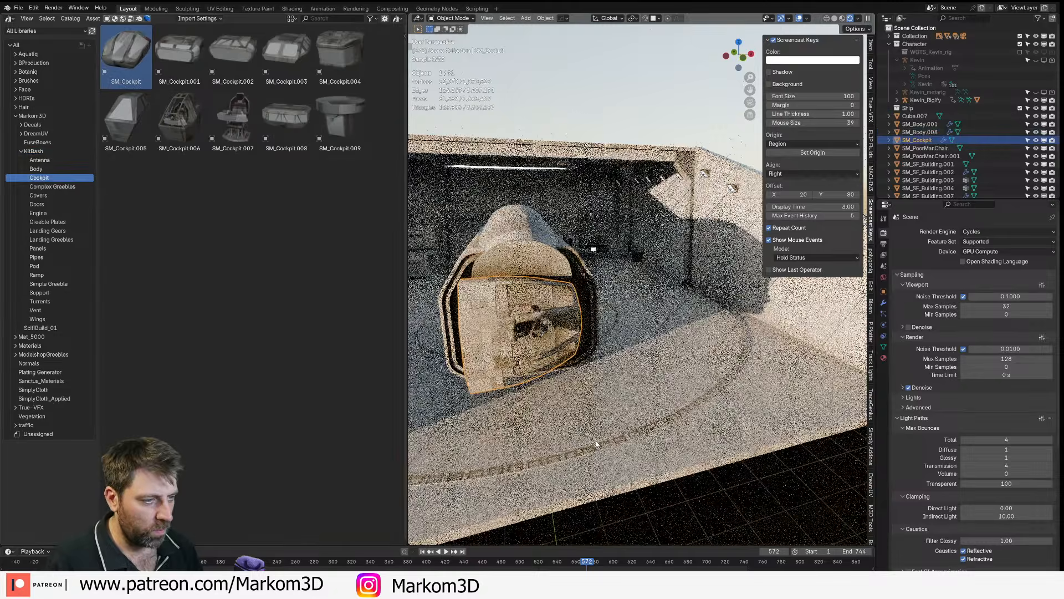
key("alt+r")
key("g")
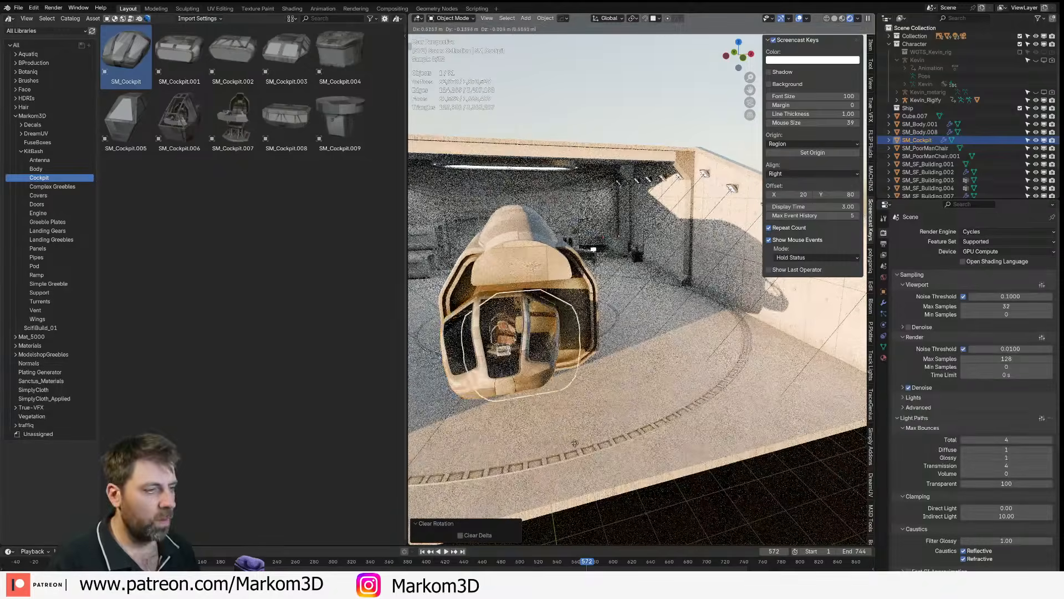
left_click(593, 249)
- Scale SM_Body.008 down to suit the cockpit and adjust its height along Z
middle_click_drag(593, 249, 666, 287)
left_click(666, 288)
key("s")
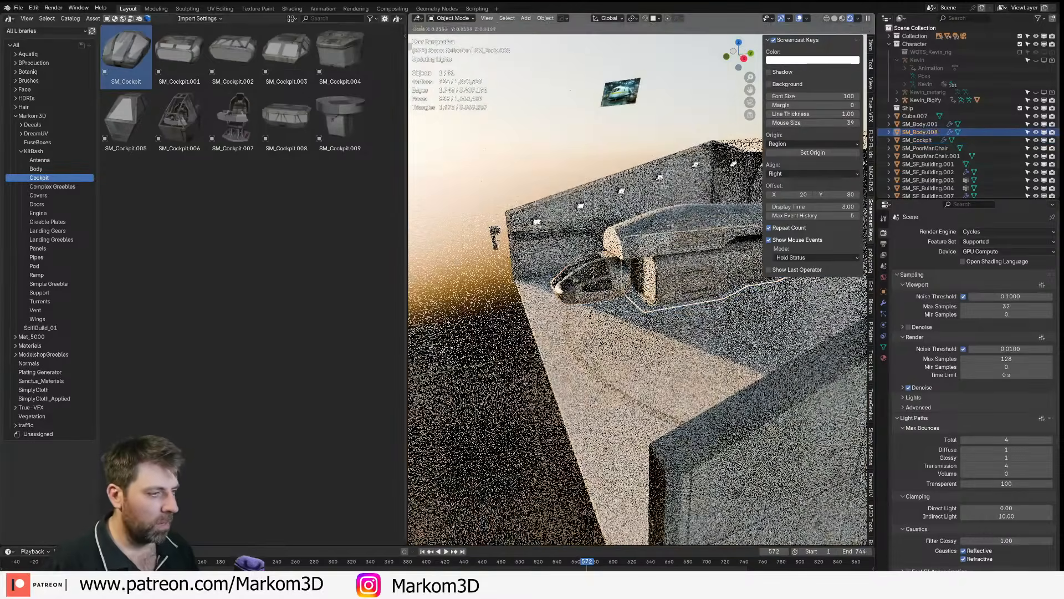
left_click(673, 281)
key("g")
key("z")
left_click(672, 271)
- Move SM_Body.008 about -1.08 m along Y towards the cockpit
key("g")
key("x")
right_click(673, 271)
key("g")
key("y")
left_click(615, 149)
middle_click_drag(615, 150, 588, 172, "shift")
scroll(588, 172, "up", 3)
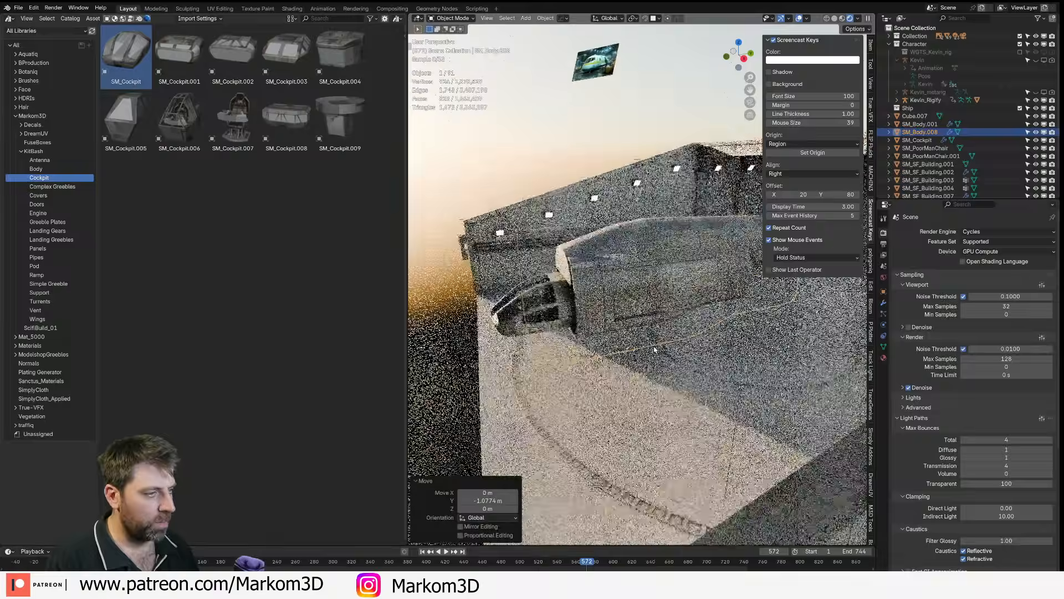
- Select Cube.007 and hide it to clear the view of the ship
middle_click_drag(533, 142, 586, 141, "shift")
left_click(540, 219)
middle_click_drag(541, 219, 554, 277)
- Browse KitBash subcatalogs such as pipes, landing gears and doors, and show the Wings assets
left_click(45, 300)
left_click(41, 258)
left_click(44, 231)
left_click(44, 204)
left_click(42, 178)
left_click(40, 320)
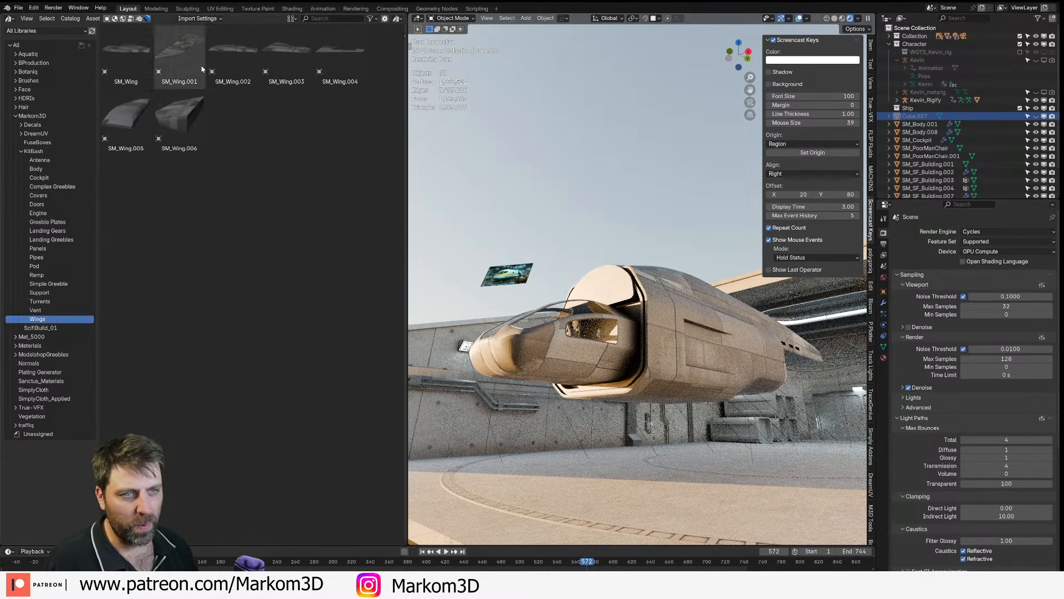
- Place SM_Wing beside the ship body, clear its rotation and rotate it 90° about Y
middle_click_drag(521, 222, 466, 213)
scroll(487, 208, "down", 3)
left_click_drag(125, 51, 565, 277)
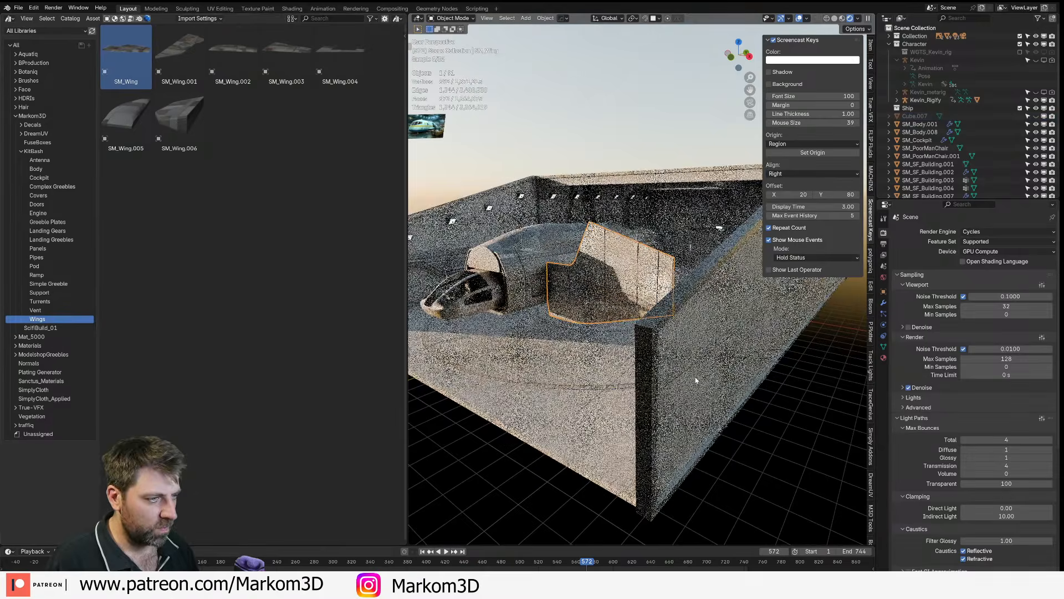
key("alt+r")
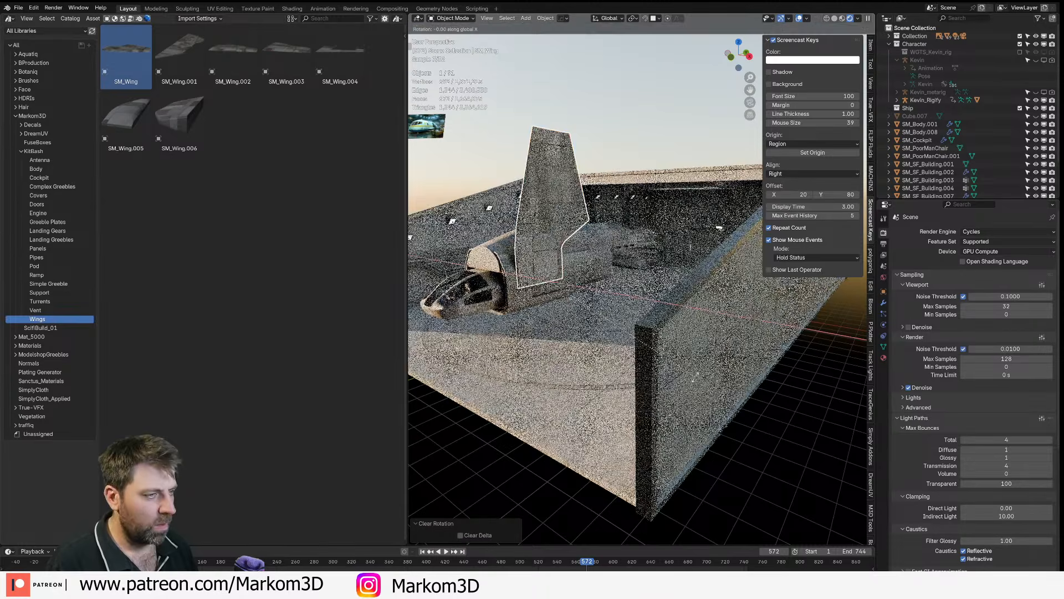
key("r")
key("y")
key("9")
key("0")
key("Return")
- Raise the wing about 1.04 m along Z to align it with the side of the ship body
key("g")
key("z")
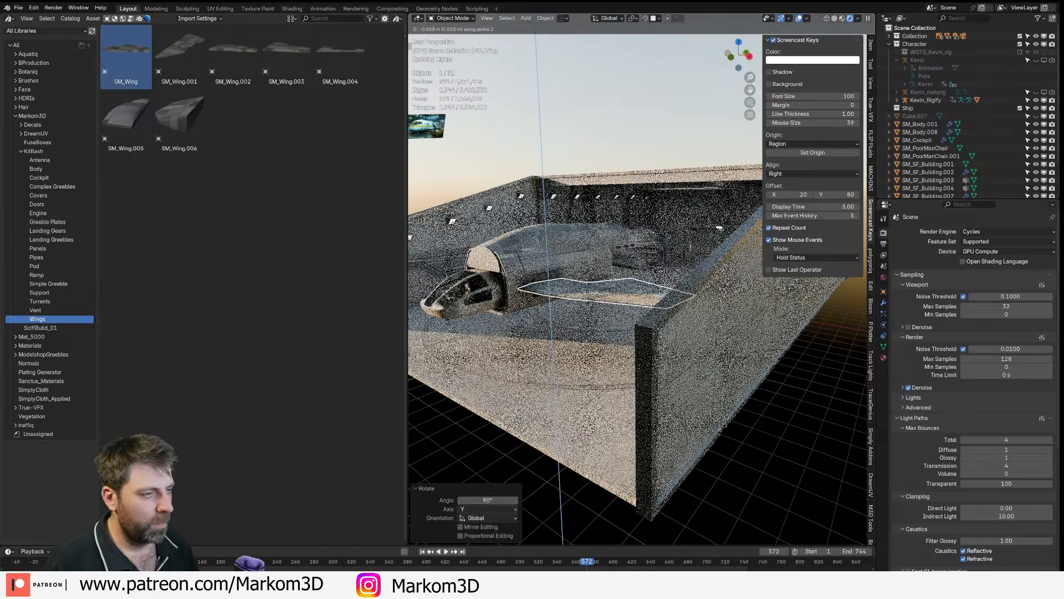
key("Return")
key("r")
key("x")
key("y")
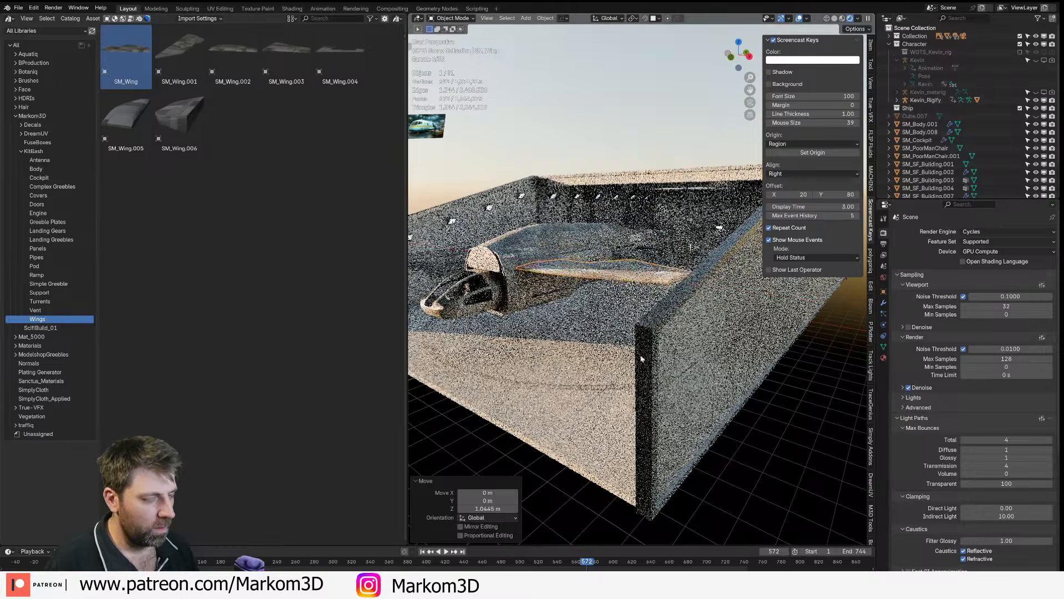
left_click(582, 311)
middle_click_drag(582, 311, 623, 413)
scroll(677, 444, "down", 5)
left_click(676, 444)
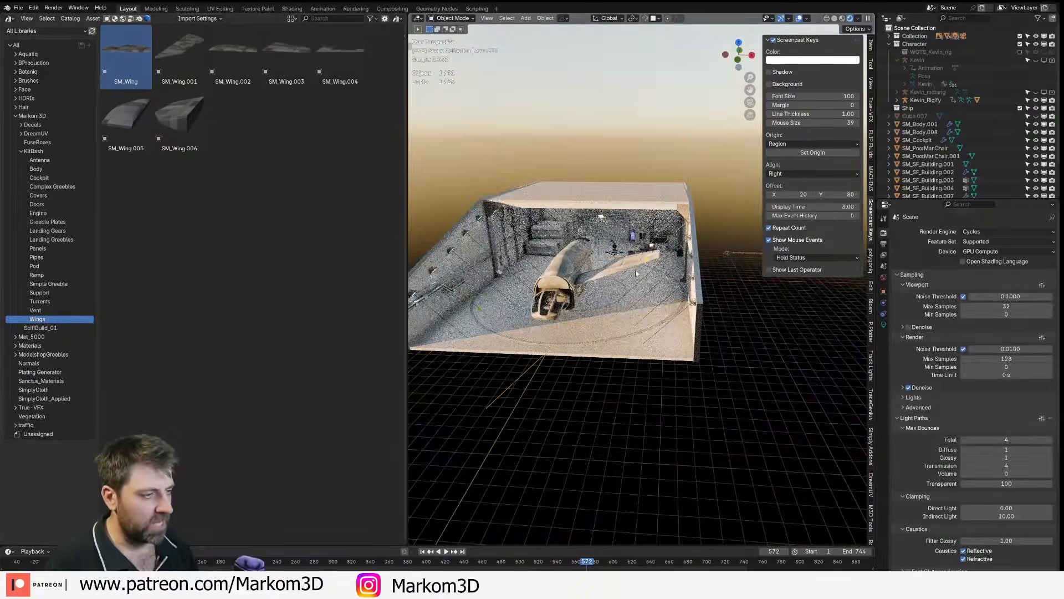
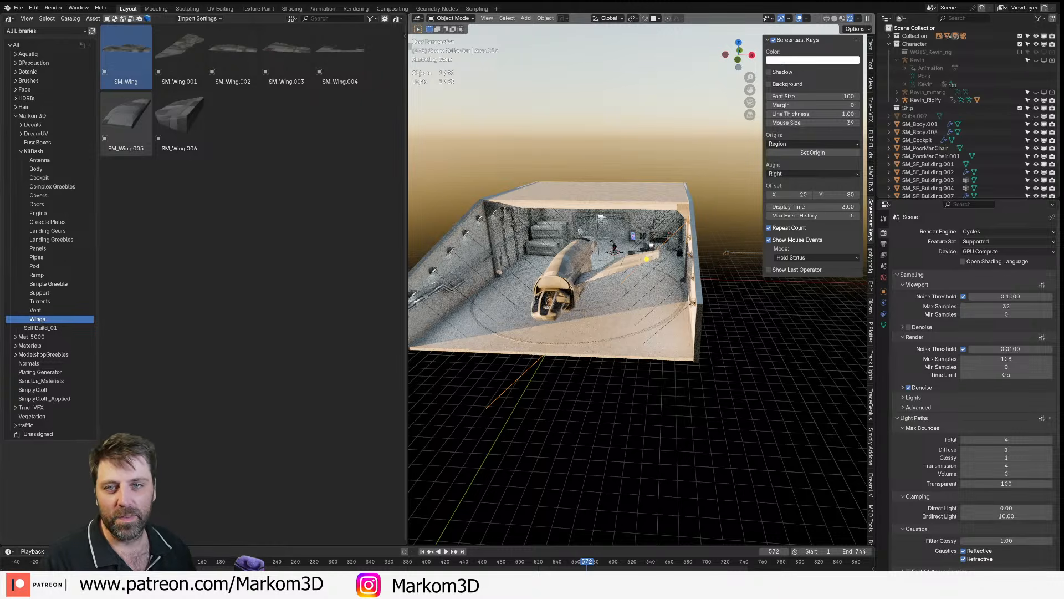
- Switch to the browser's image results for "head and shoulder spaceship" and examine the spaceships designed from everyday objects
key("alt+Tab")
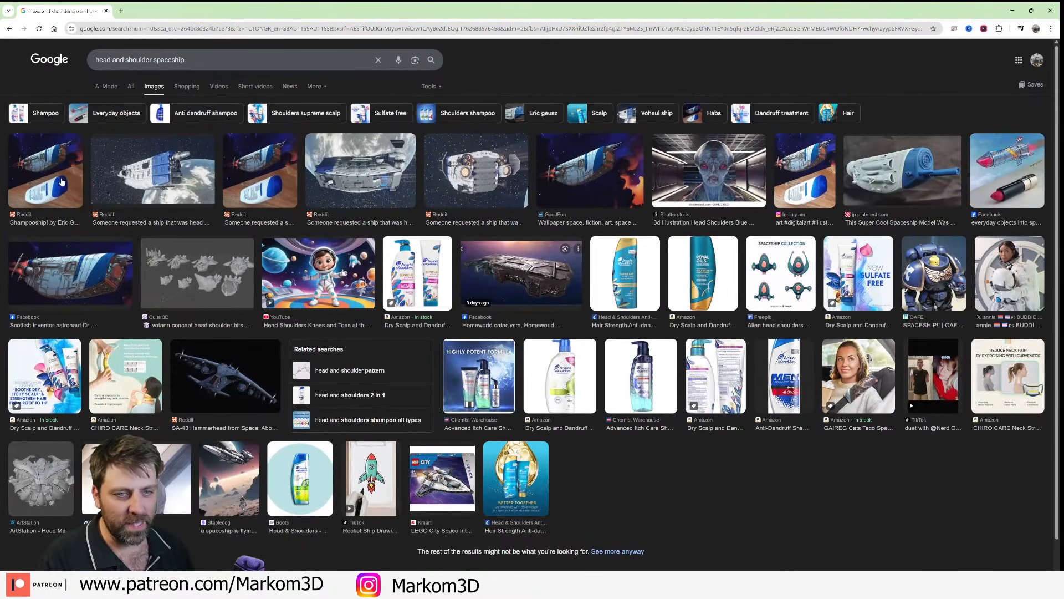
left_click(69, 186)
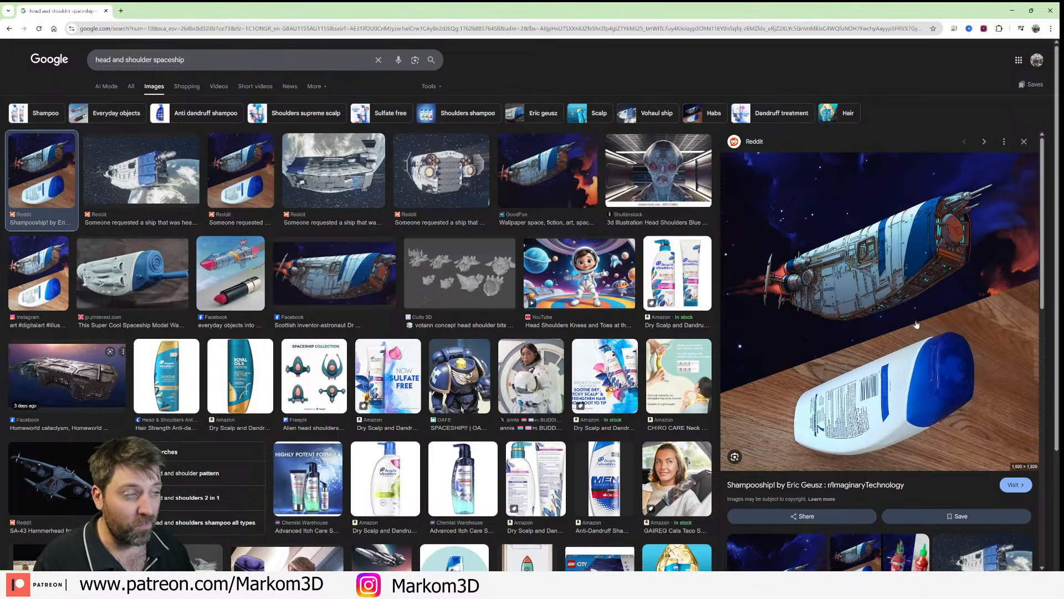
scroll(889, 319, "down", 4)
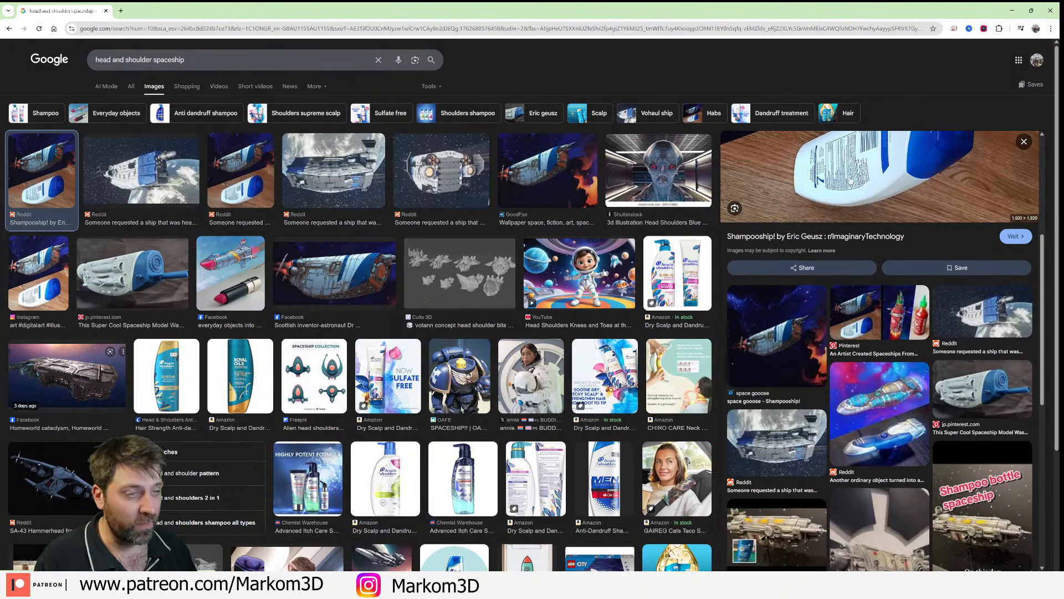
left_click(888, 323)
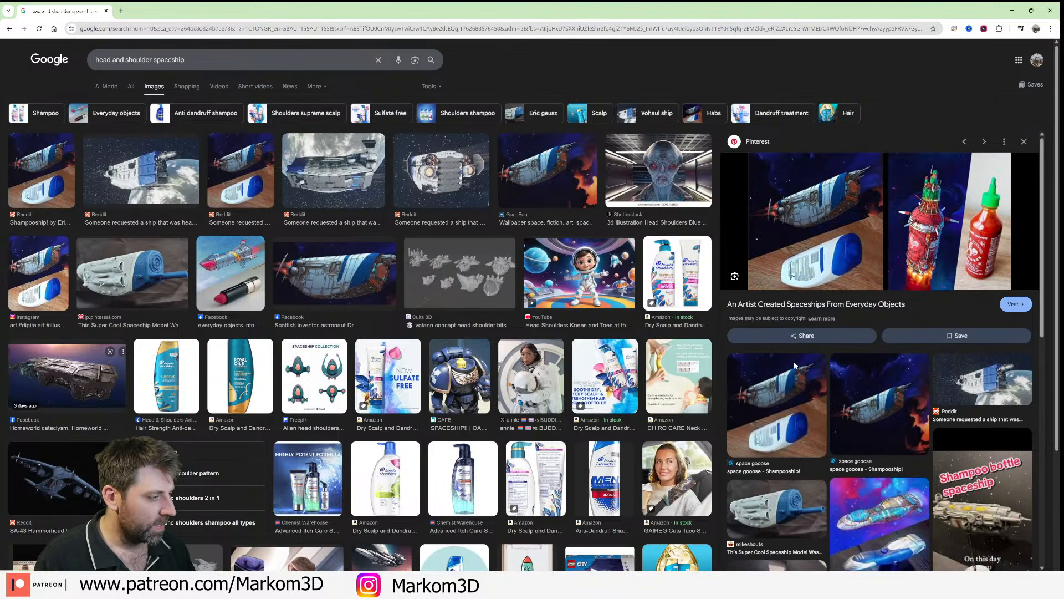
scroll(794, 366, "down", 3)
scroll(794, 366, "up", 3)
scroll(868, 331, "down", 4)
left_click(873, 367)
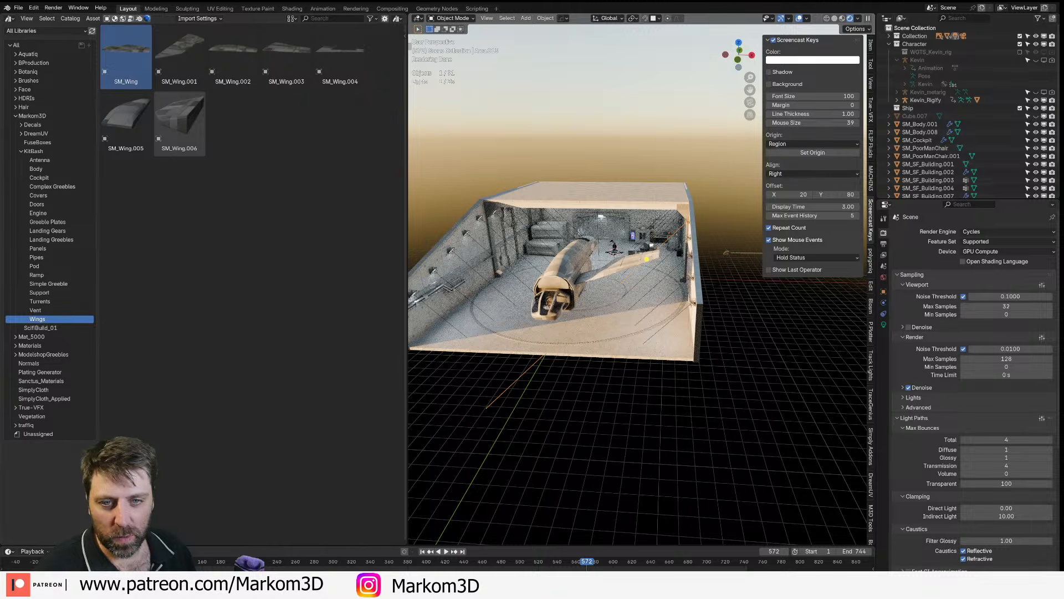
- In Blender's top view, rotate the wing about -31.6° around Z and move it about -1.06 m in X against the ship body
middle_click_drag(644, 274, 631, 272)
left_click(630, 271)
key("KP_7")
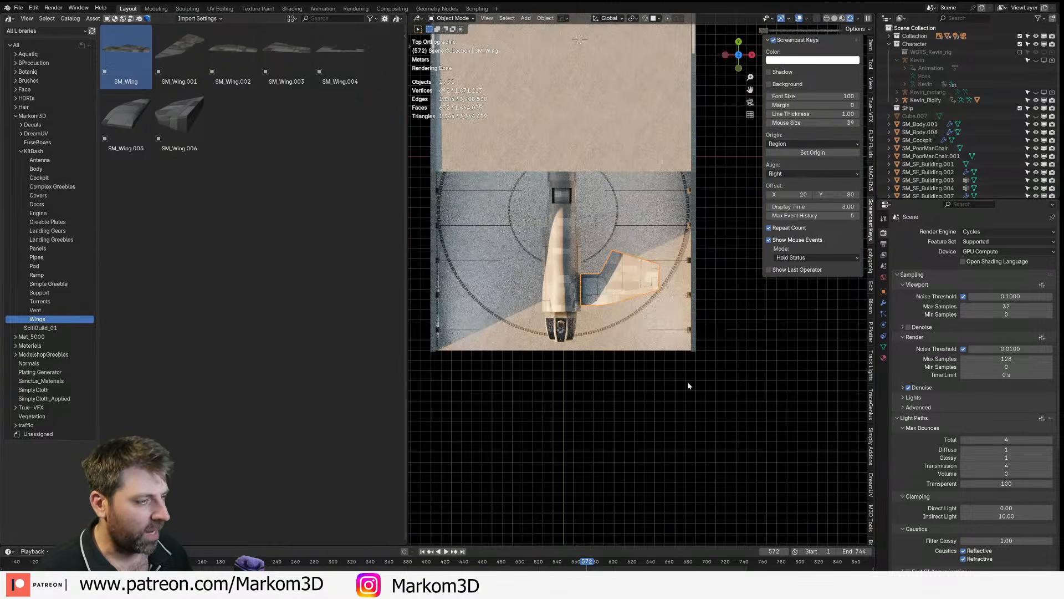
key("r")
left_click(687, 324)
key("g")
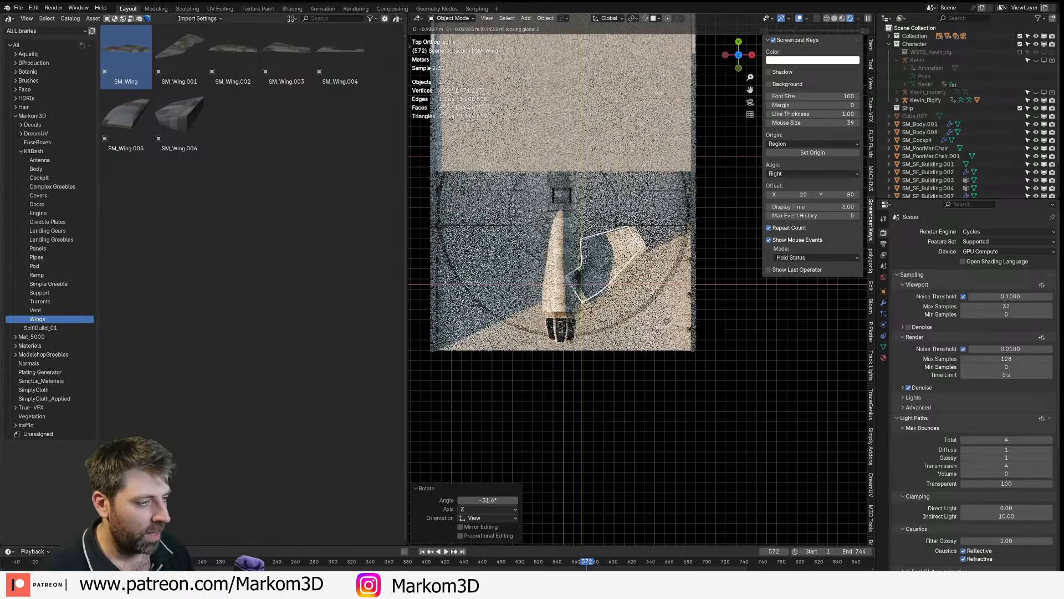
left_click(665, 320)
- Try to rotate the wing about its local Y axis
middle_click_drag(665, 321, 642, 266)
key("KP_1")
scroll(641, 261, "up", 5)
middle_click_drag(715, 334, 717, 354)
scroll(715, 353, "down", 4)
scroll(616, 301, "up", 5)
middle_click_drag(615, 301, 683, 338)
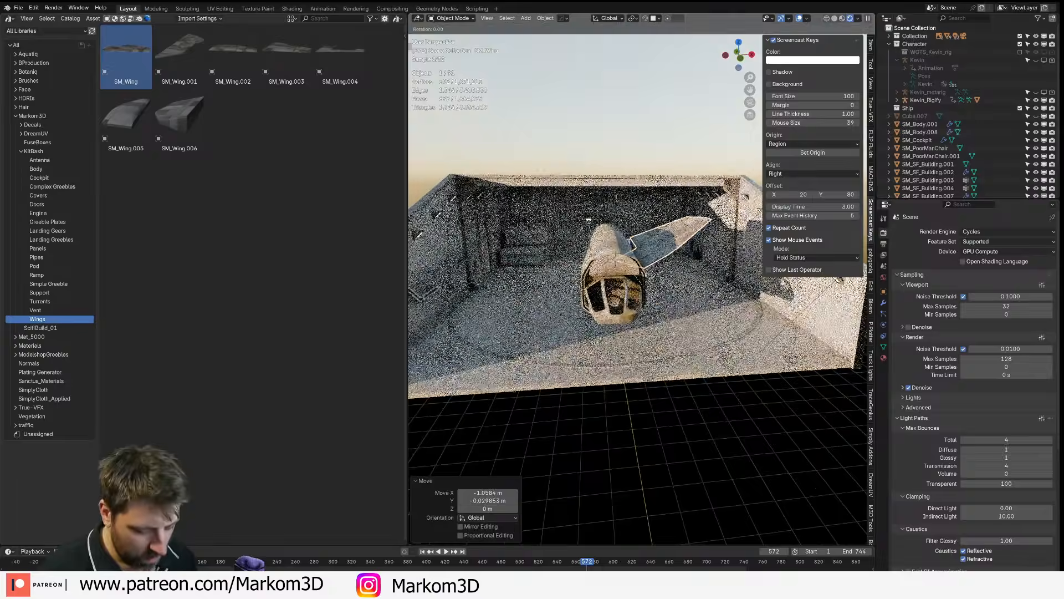
key("r")
key("y")
key("y")
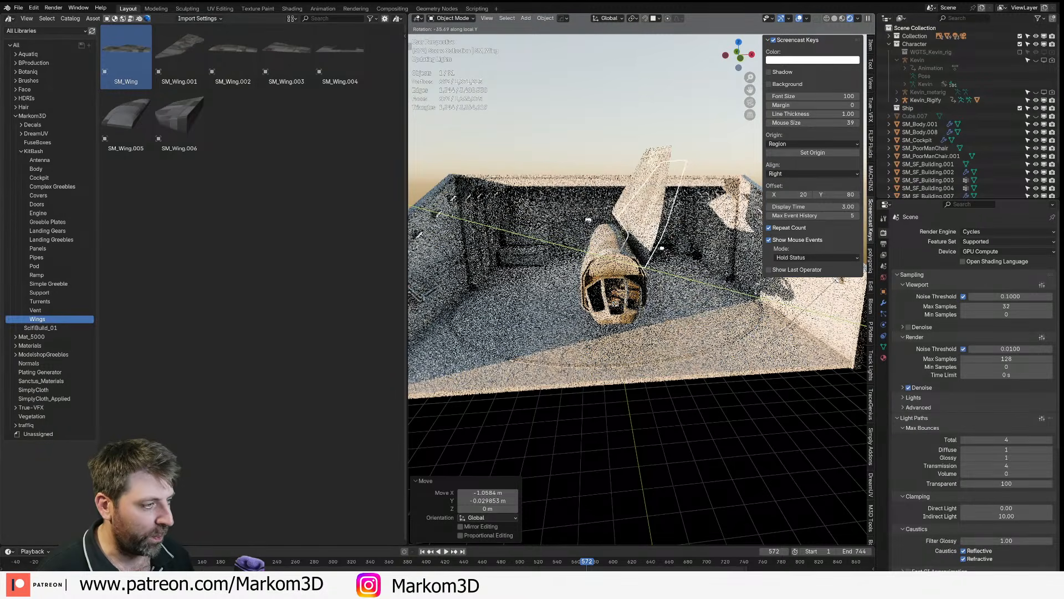
key("Escape")
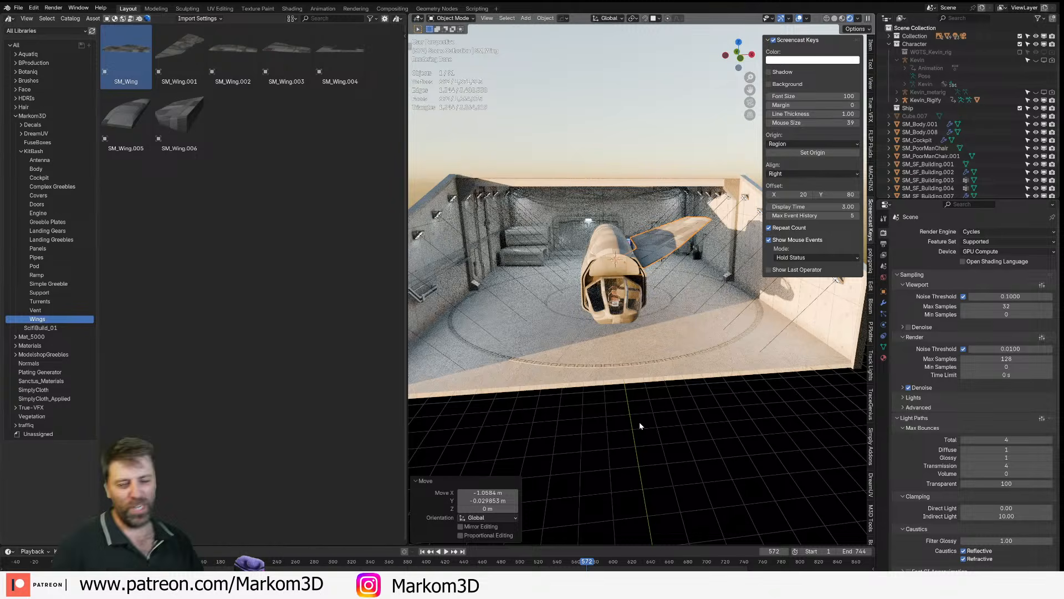
- Delete the placed wing, both body parts and the cockpit, and widen the viewport over the asset browser
middle_click_drag(604, 319, 574, 326)
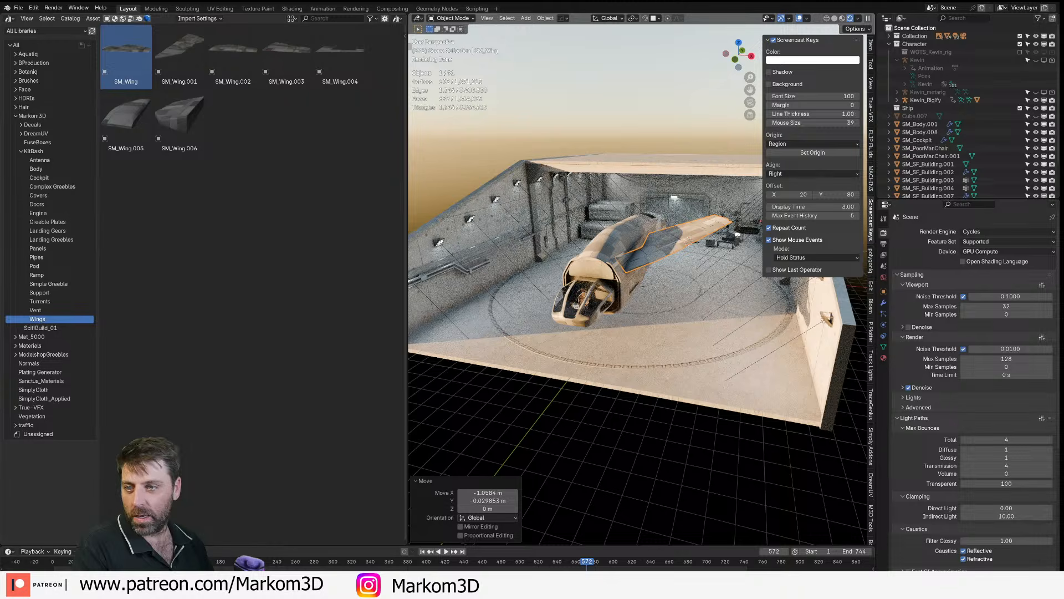
left_click(658, 246)
scroll(648, 233, "up", 1)
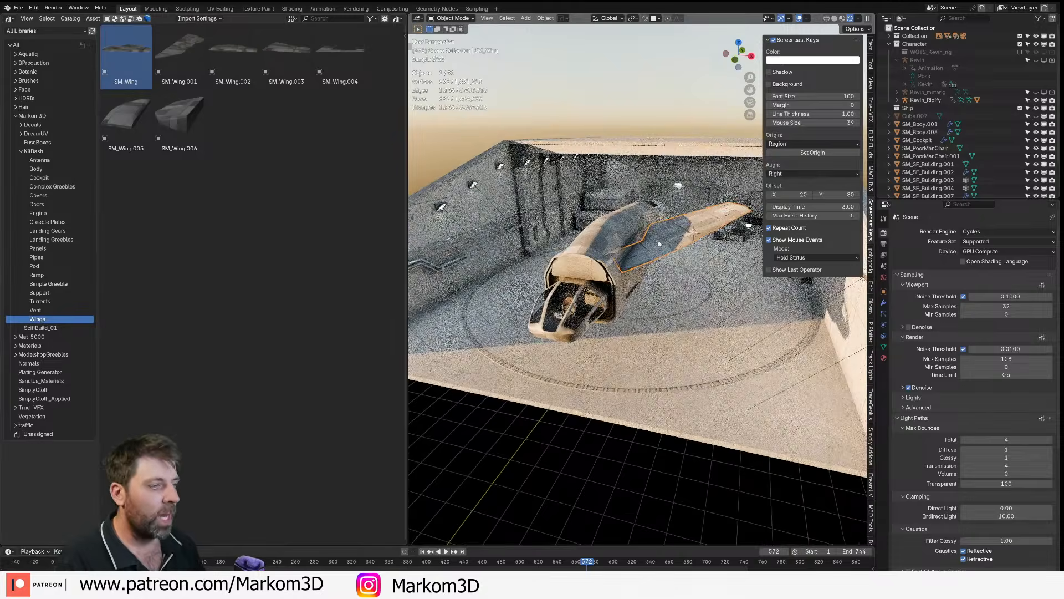
key("Delete")
left_click_drag(406, 108, 50, 135)
left_click(411, 274)
key("Delete")
left_click(412, 274)
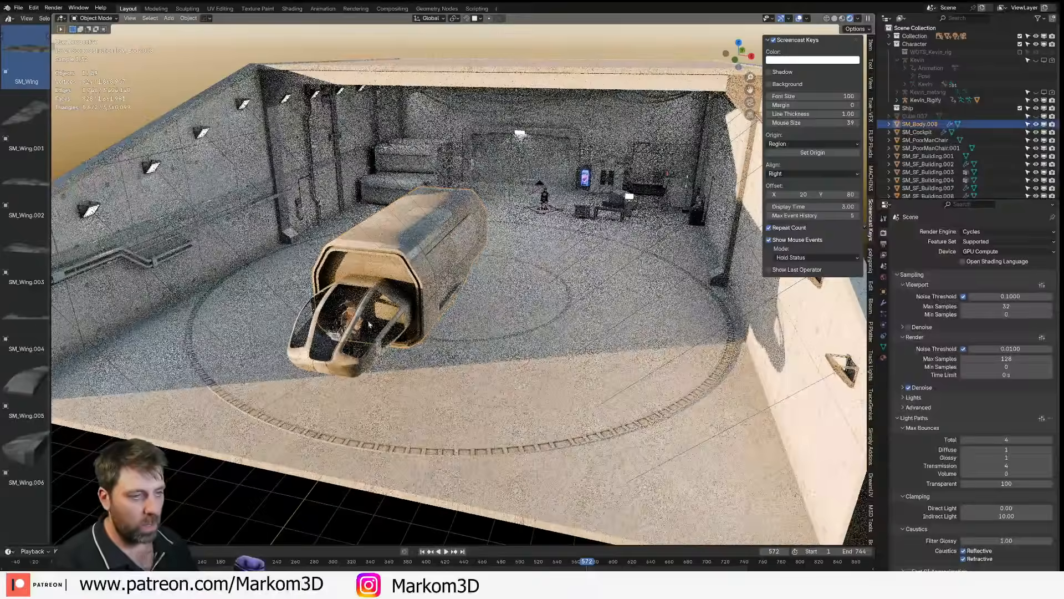
key("Delete")
left_click(344, 331)
key("Delete")
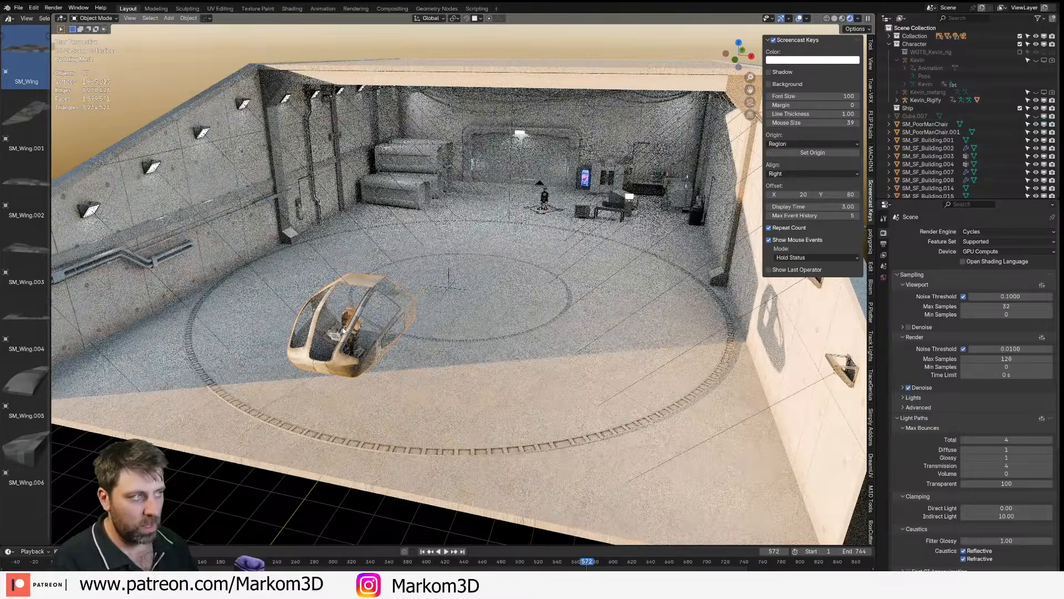
- Select all the SM_SF_Building objects from SM_SF_Building.001 to SM_SF_Building.015 and delete them
scroll(449, 272, "down", 8)
middle_click_drag(449, 272, 254, 249)
scroll(294, 222, "up", 3)
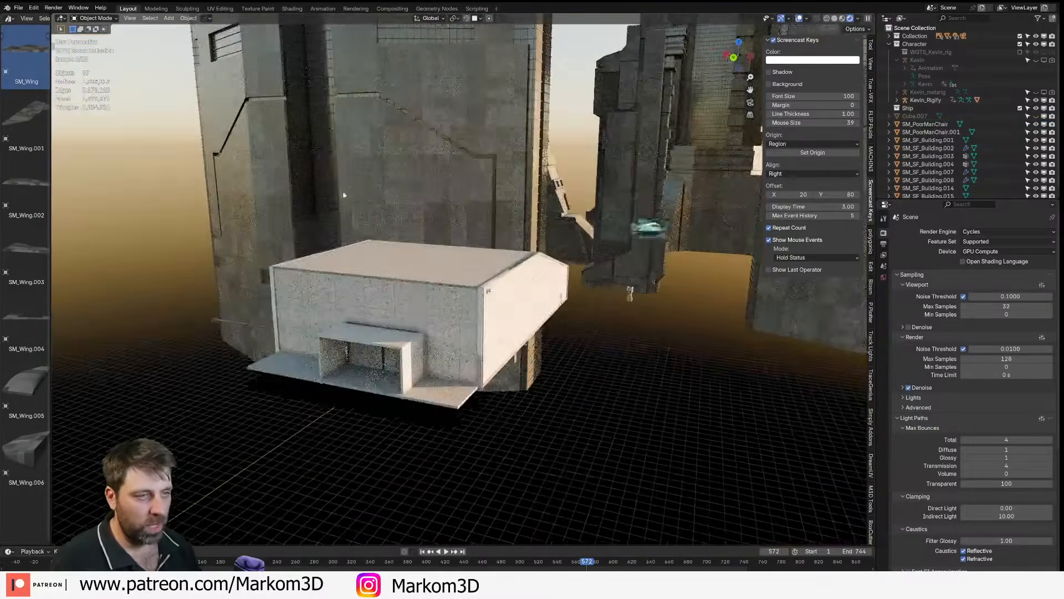
middle_click_drag(349, 186, 332, 213)
left_click(332, 214)
scroll(937, 149, "down", 2)
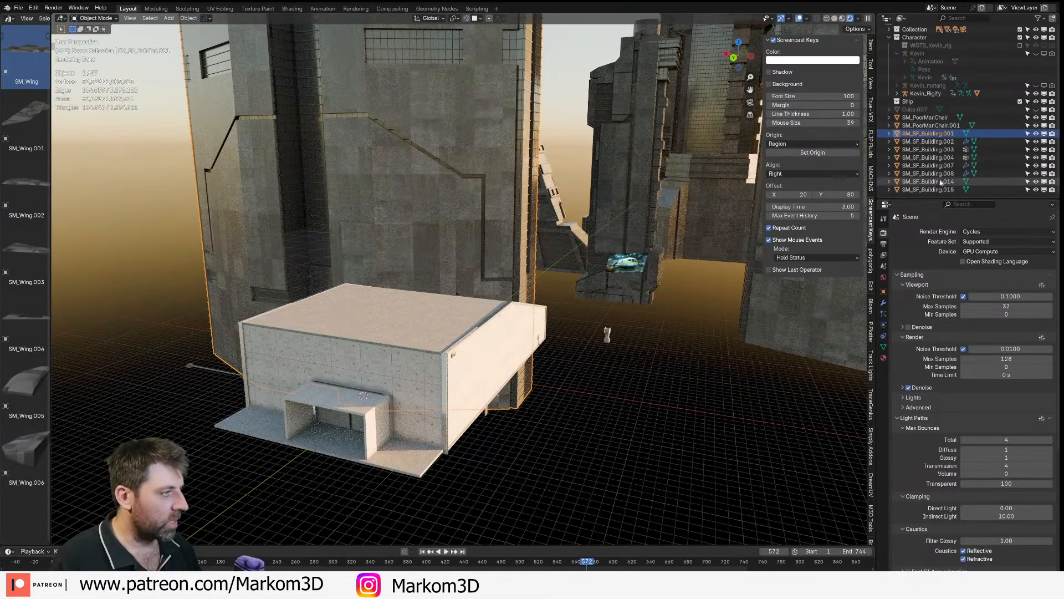
left_click(942, 189, "shift")
key("Delete")
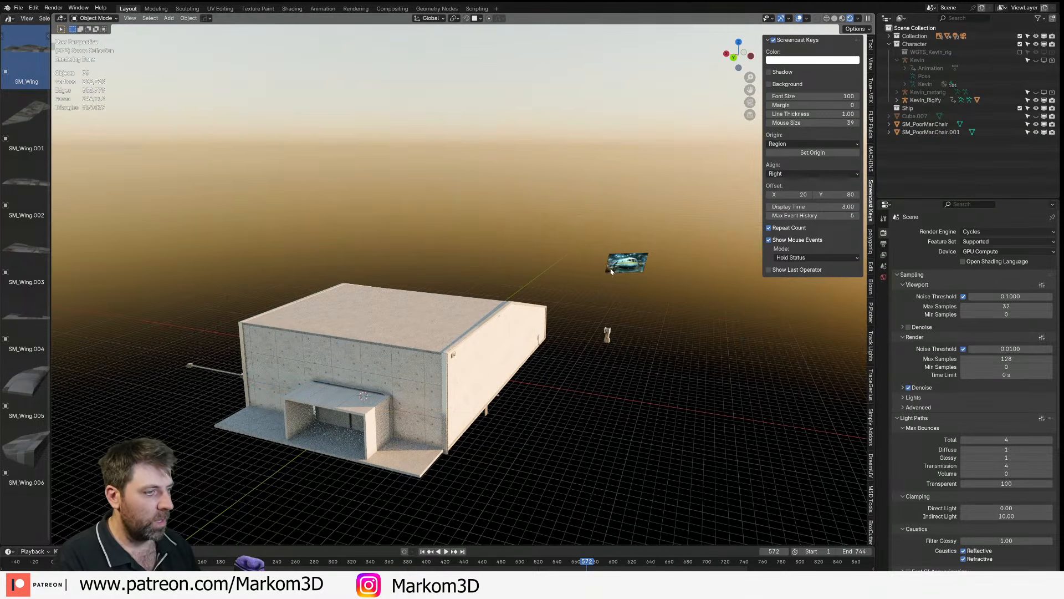
- Frame the small cabinet-like object standing beyond the hangar and delete it
left_click(607, 334)
key("KP_Decimal")
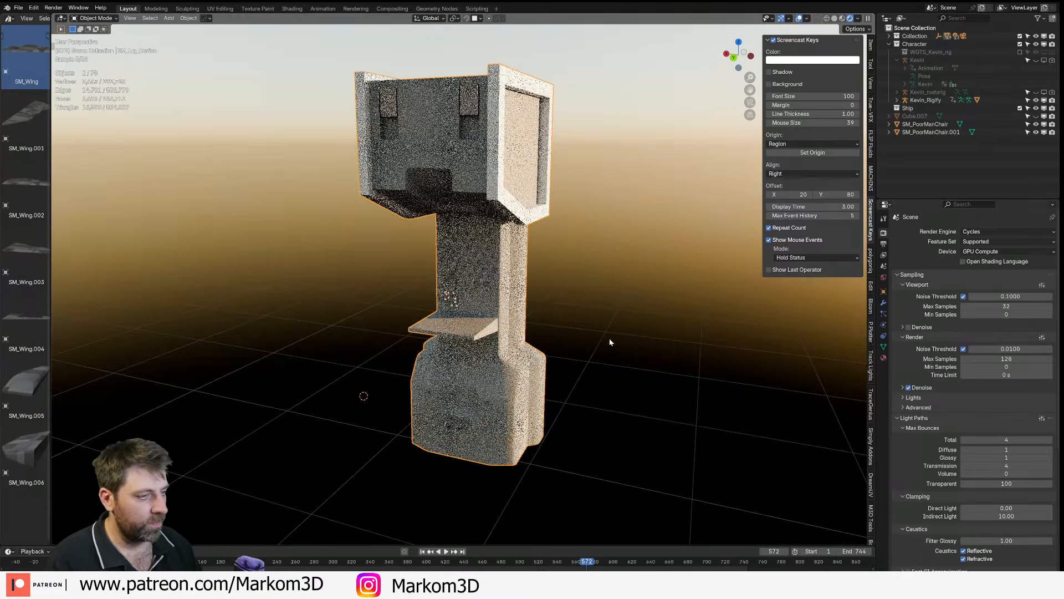
middle_click_drag(607, 338, 732, 339)
scroll(609, 356, "down", 14)
mouse_move(474, 373)
middle_mouse_down()
mouse_move(584, 368)
mouse_move(482, 391)
middle_mouse_up()
key("Delete")
- Select the concrete side walls of the hangar and show their material nodes in the Shading workspace
scroll(637, 314, "up", 4)
scroll(712, 358, "up", 2)
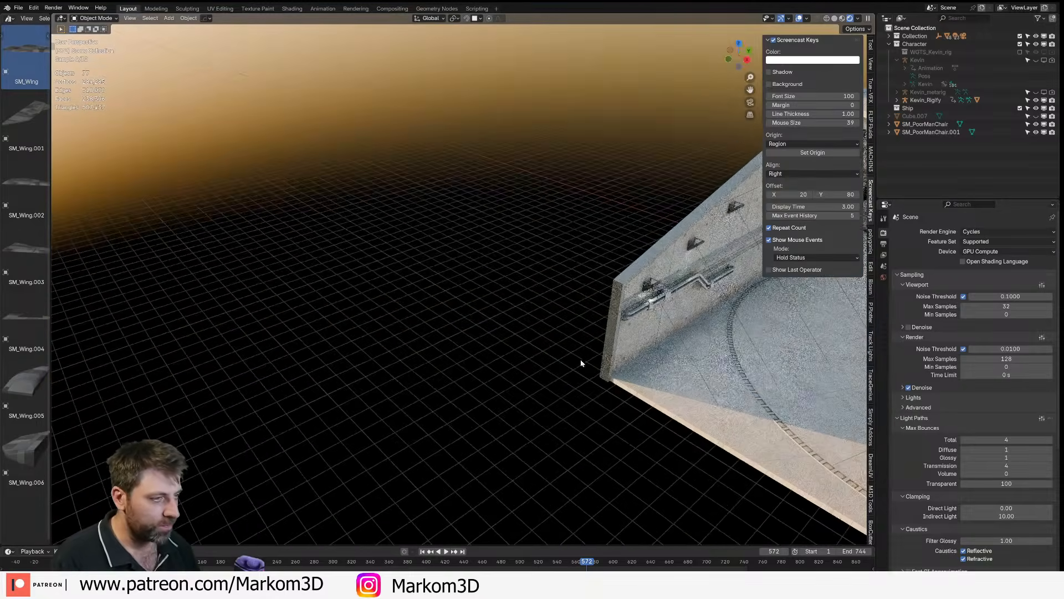
middle_click_drag(765, 363, 471, 337, "shift")
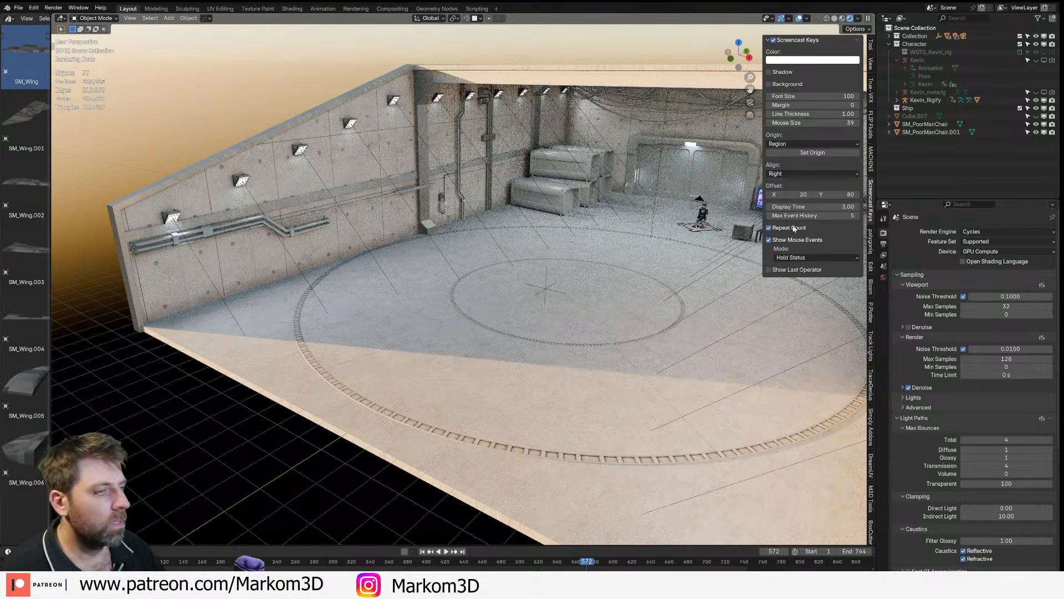
middle_click_drag(719, 169, 598, 181, "shift")
left_click(263, 182)
middle_click_drag(168, 255, 234, 255, "shift")
left_click(234, 255)
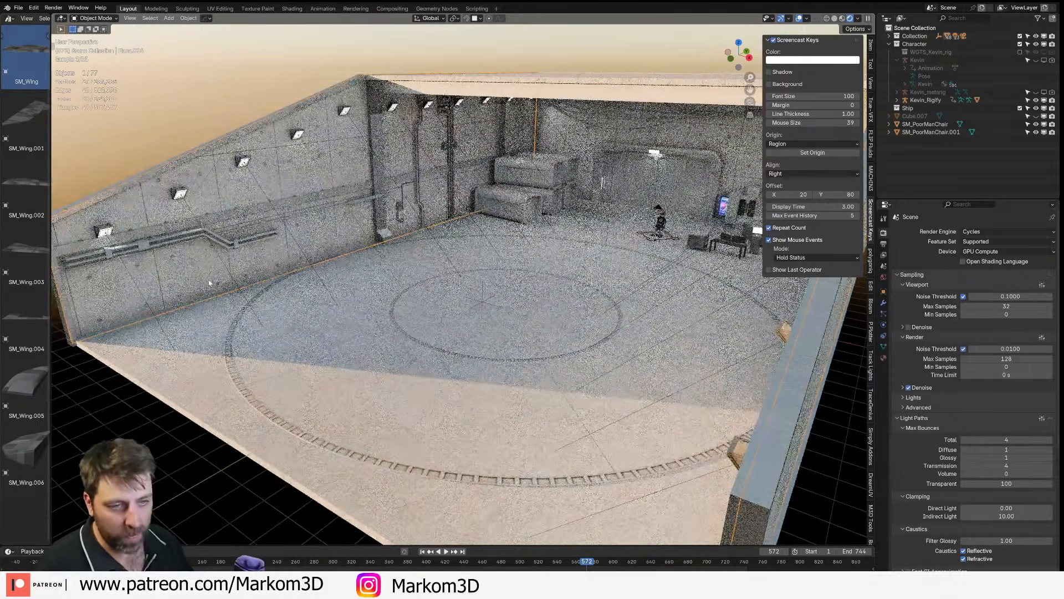
left_click(292, 9)
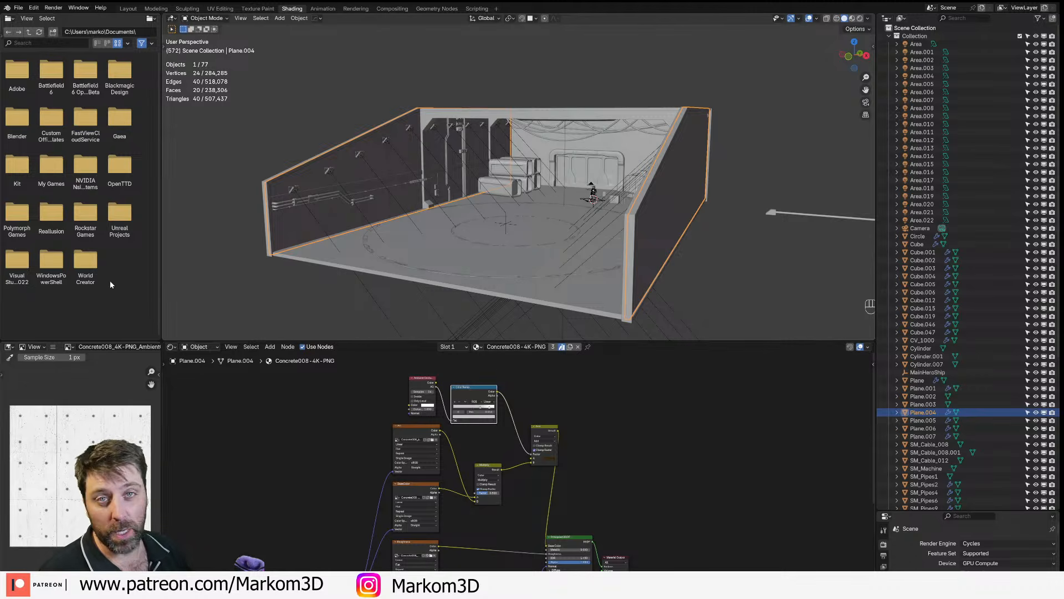
- Select the front storage pod SM_Pod.004 and examine its M_ExtMaterial node setup
left_click(497, 191)
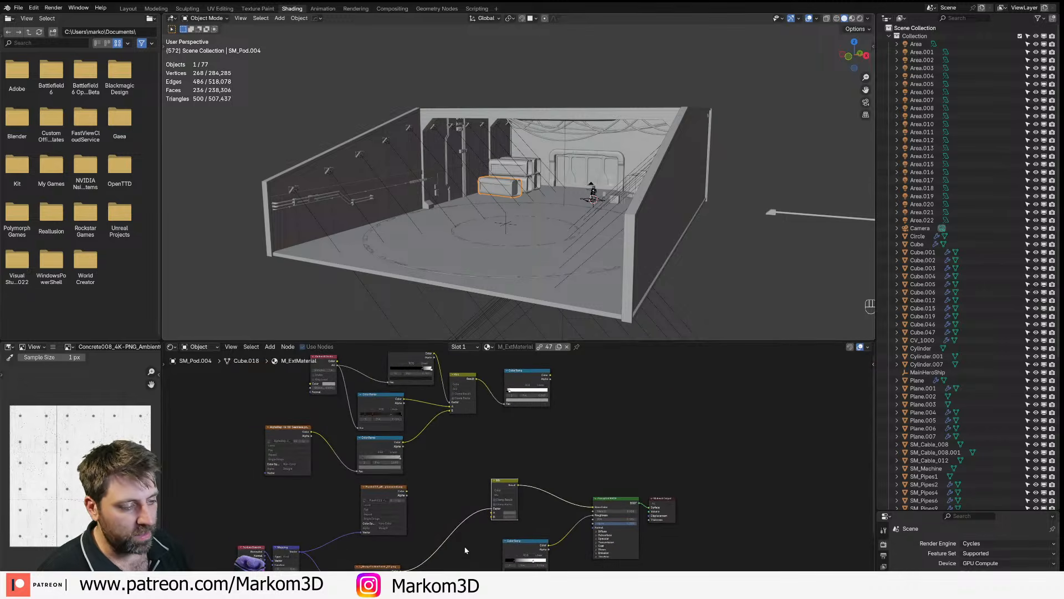
middle_click_drag(464, 549, 477, 446)
scroll(561, 457, "up", 3)
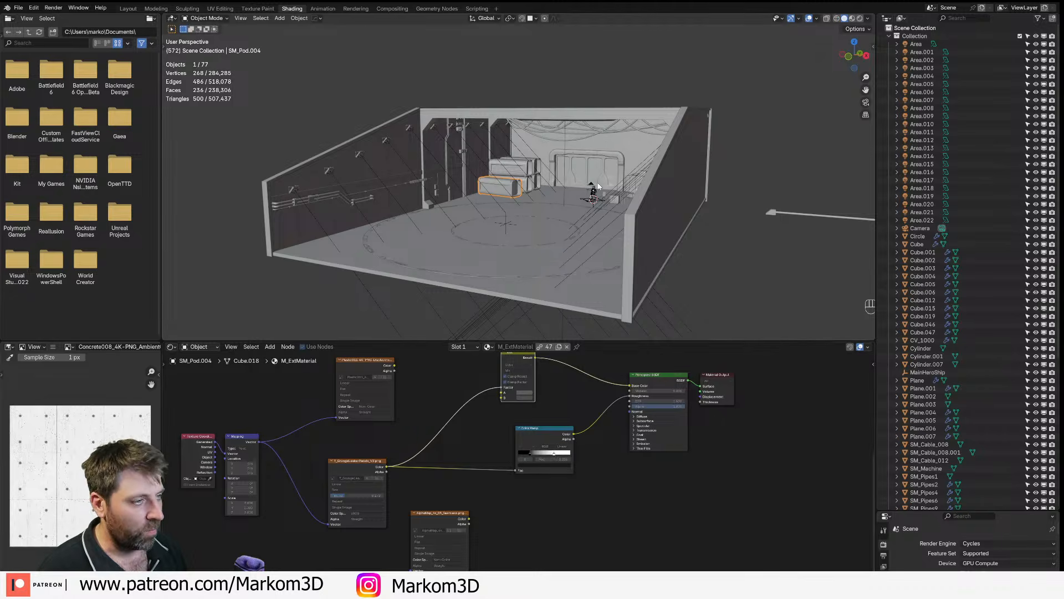
- Remove the imported character from the scene using the CC/iC Pipeline add-on
key("n")
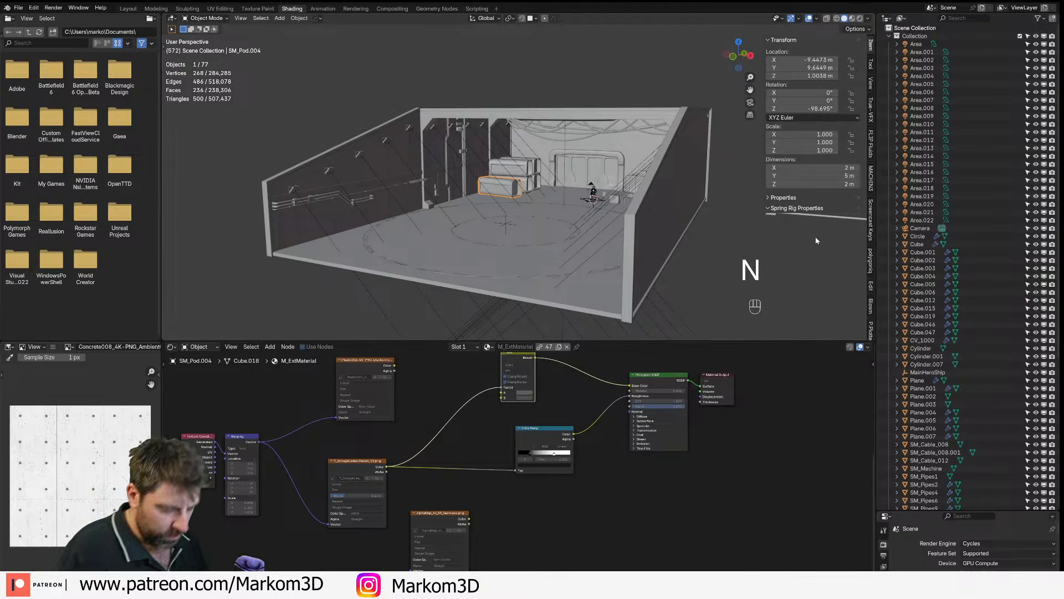
scroll(867, 242, "down", 6)
scroll(871, 242, "down", 10)
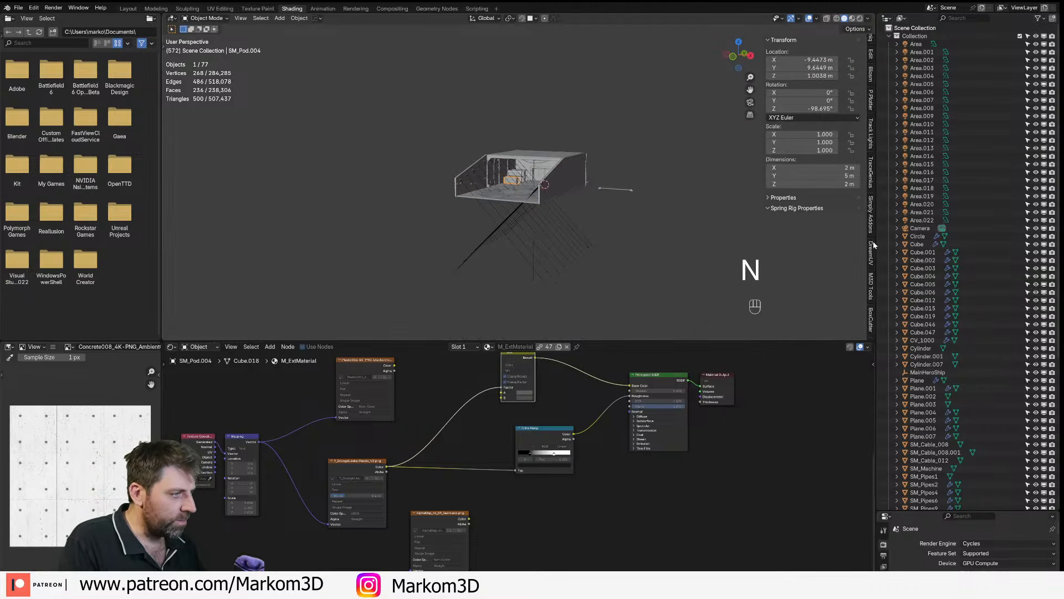
scroll(873, 250, "down", 8)
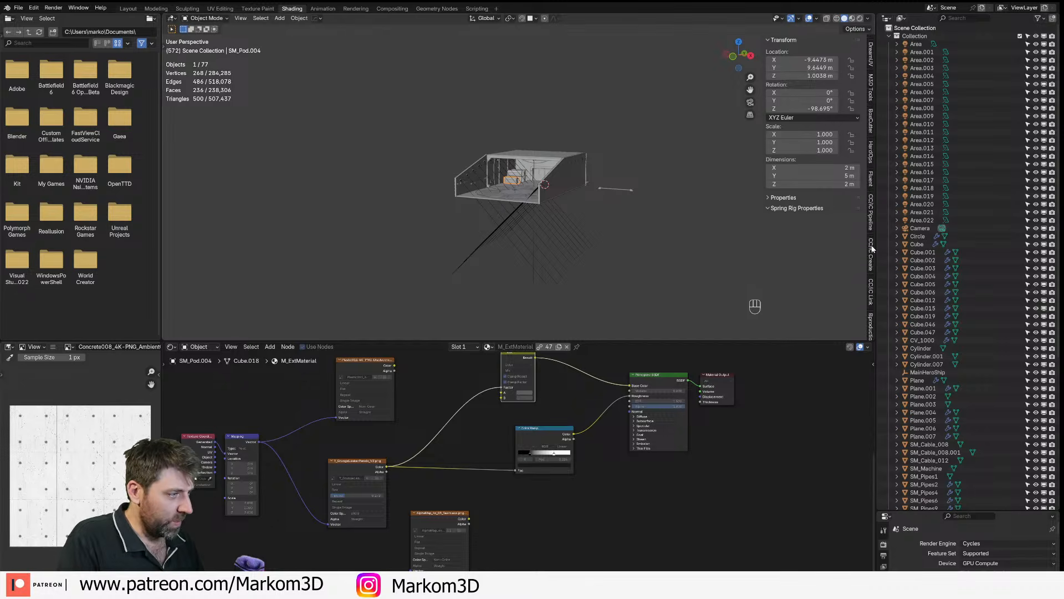
left_click(871, 163)
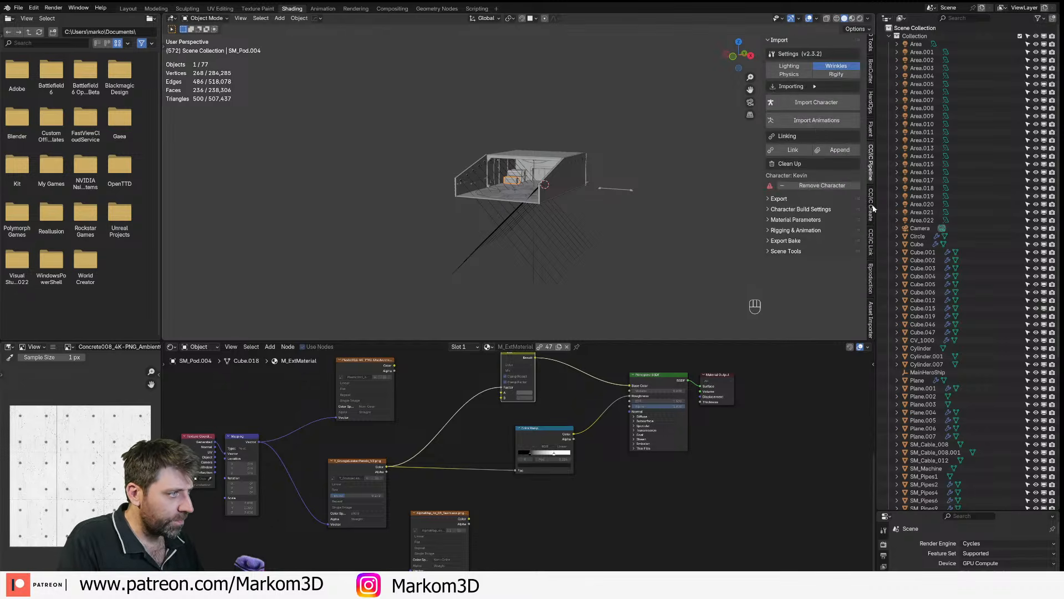
left_click(815, 186)
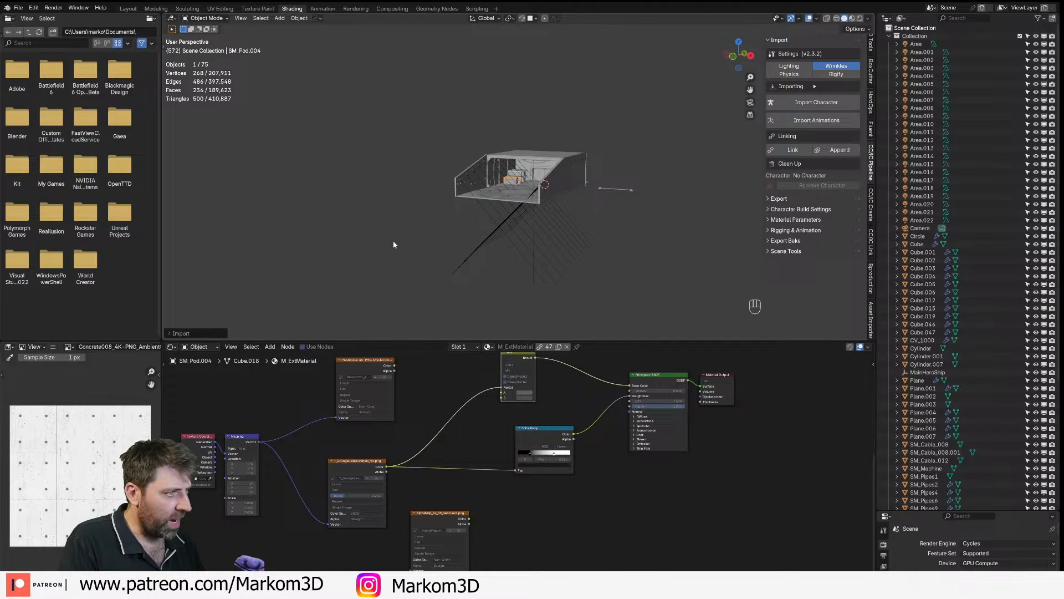
- Return to the Layout workspace and examine the CV_1000 machine and surrounding workshop equipment in the hangar corner
scroll(527, 183, "up", 10)
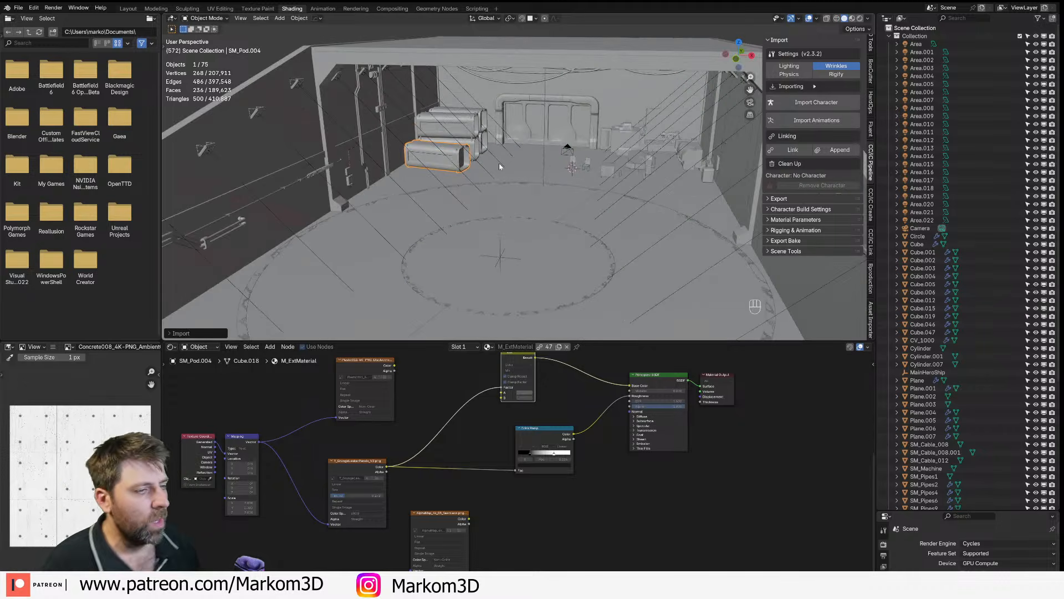
left_click(131, 8)
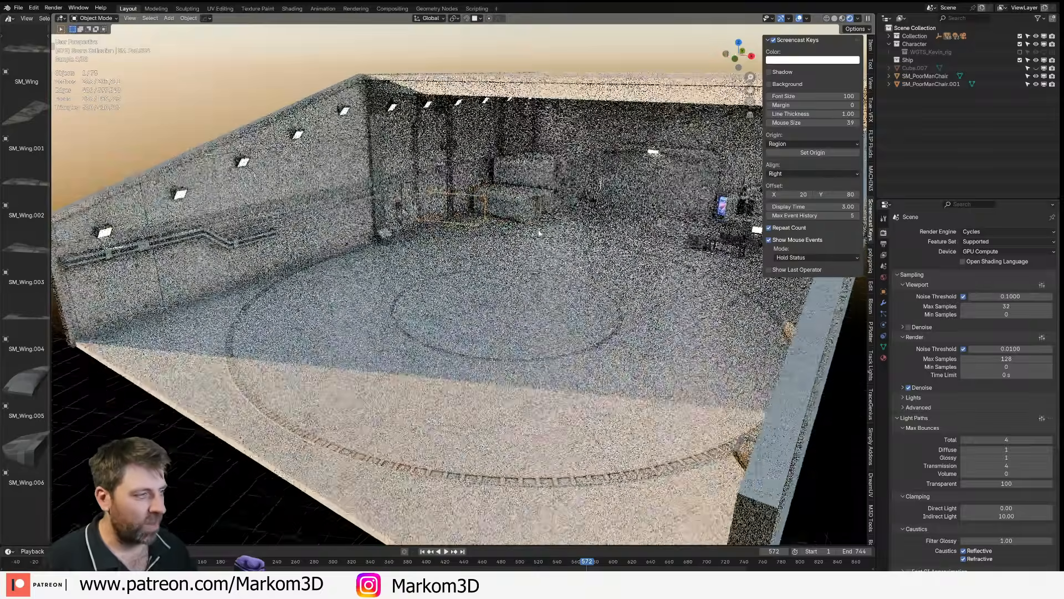
mouse_move(540, 233)
middle_mouse_down()
mouse_move(559, 221)
mouse_move(546, 236)
middle_mouse_up()
scroll(534, 228, "up", 3)
left_click(530, 224)
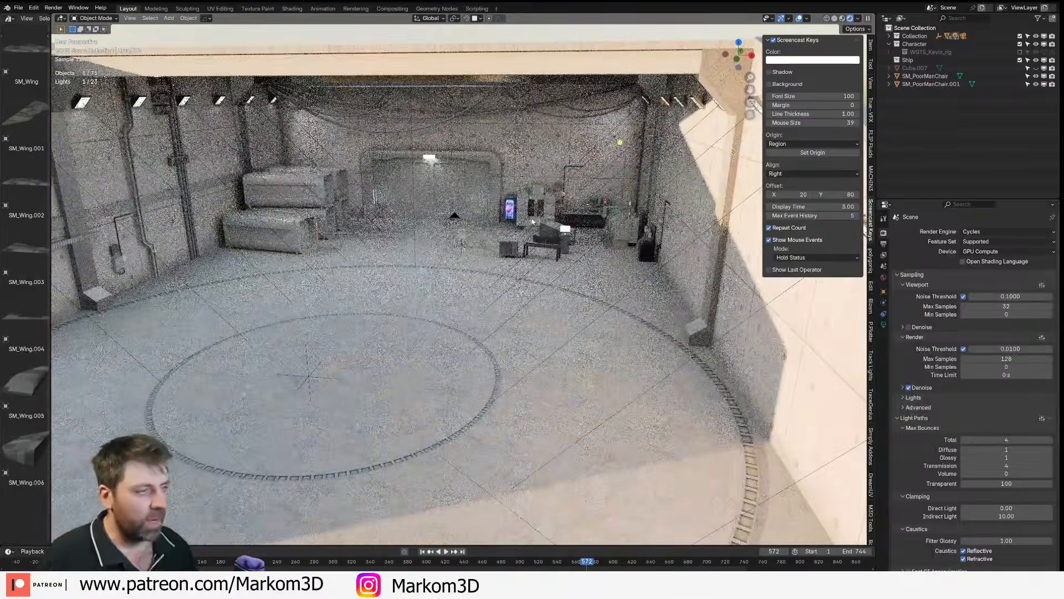
left_click(527, 208)
key("KP_Decimal")
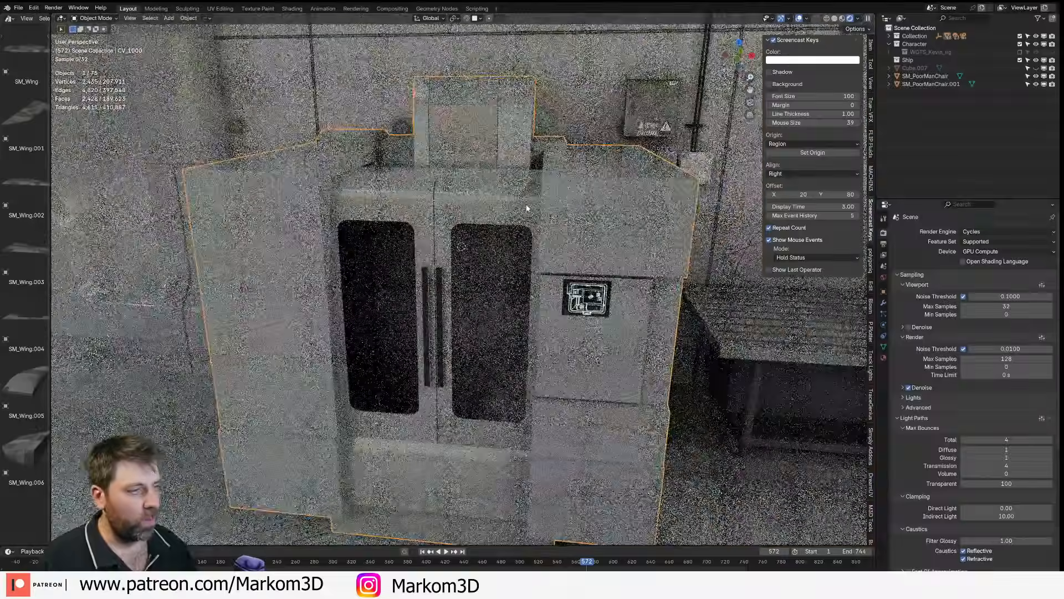
middle_click_drag(527, 209, 544, 209)
scroll(515, 213, "down", 6)
middle_click_drag(637, 255, 520, 224, "shift")
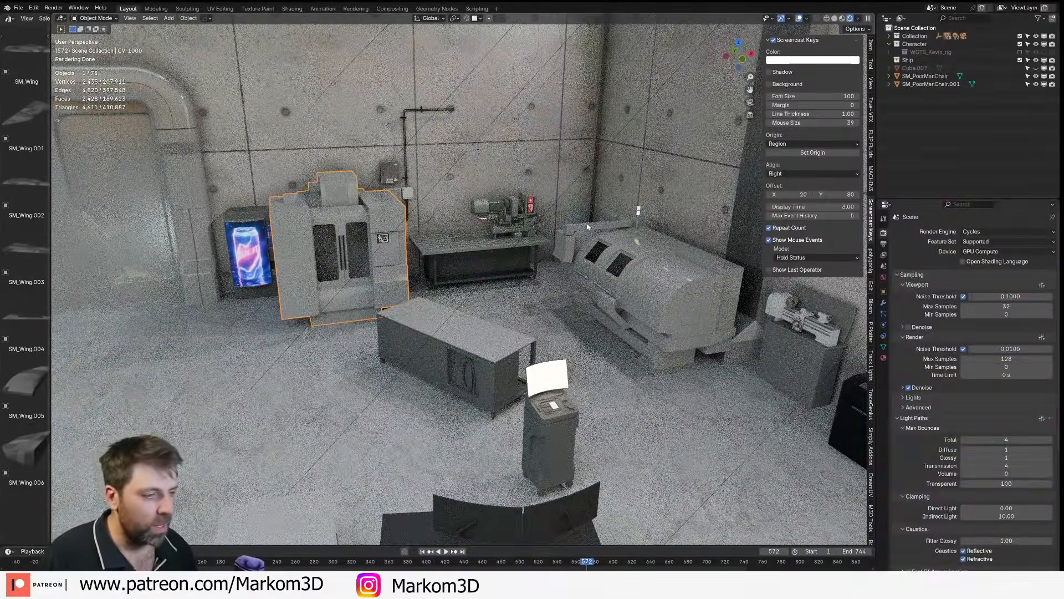
- Select the panel inside the hangar's back doorway and examine the doorway up close
scroll(587, 226, "down", 8)
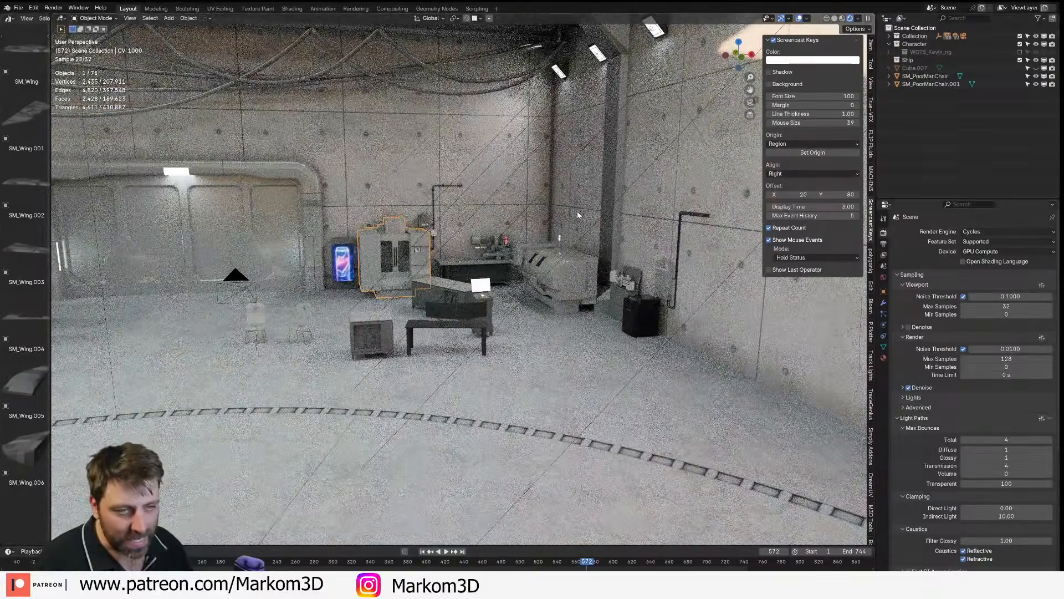
middle_click_drag(259, 237, 486, 240, "shift")
scroll(486, 240, "up", 2)
left_click(470, 244)
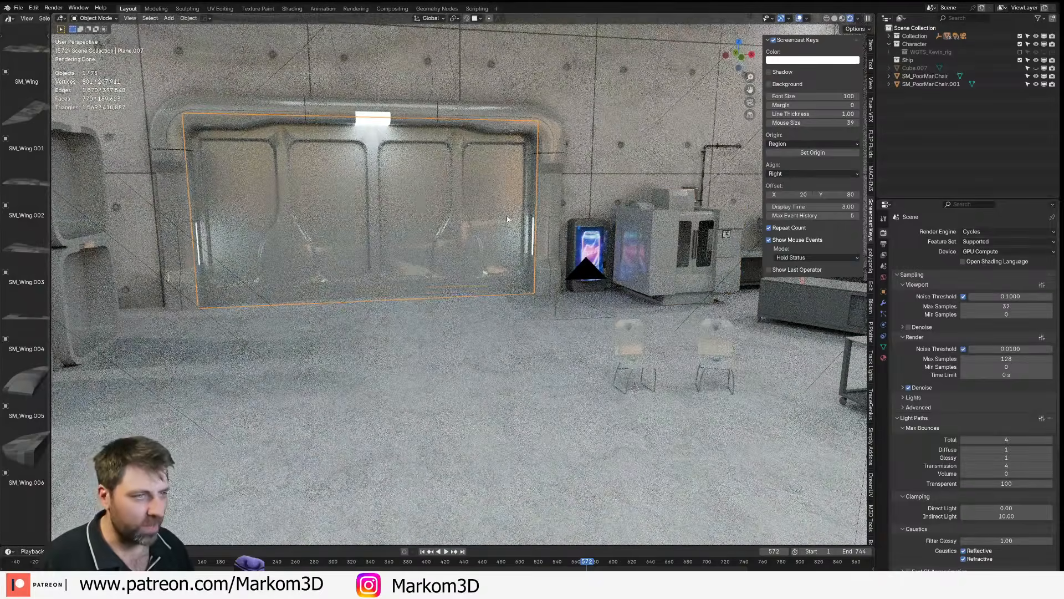
- Unhide the hidden object Cube.007 and delete it
scroll(480, 216, "down", 6)
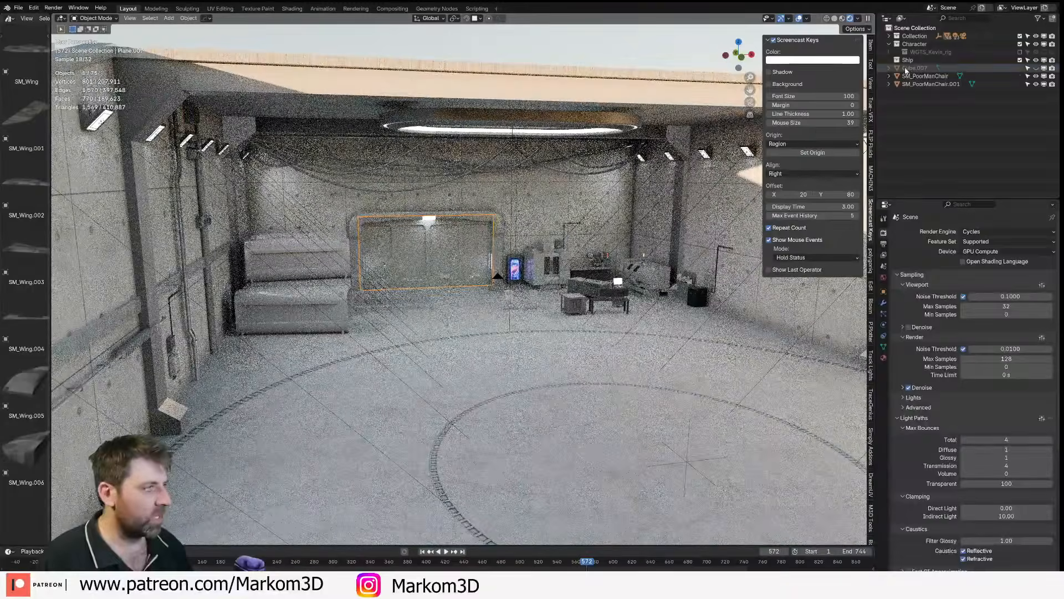
left_click(906, 69)
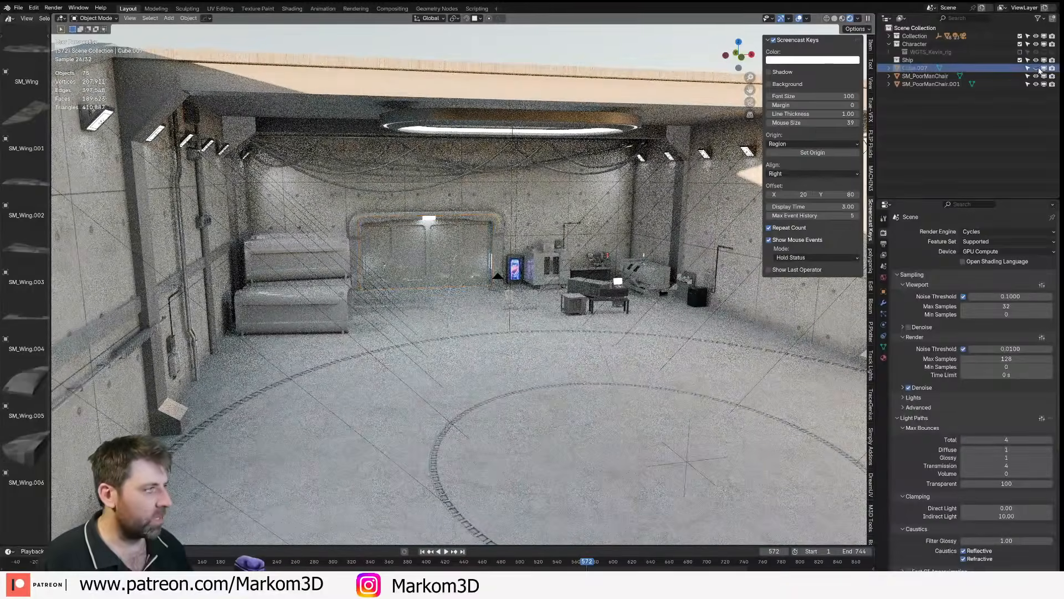
left_click(1036, 69)
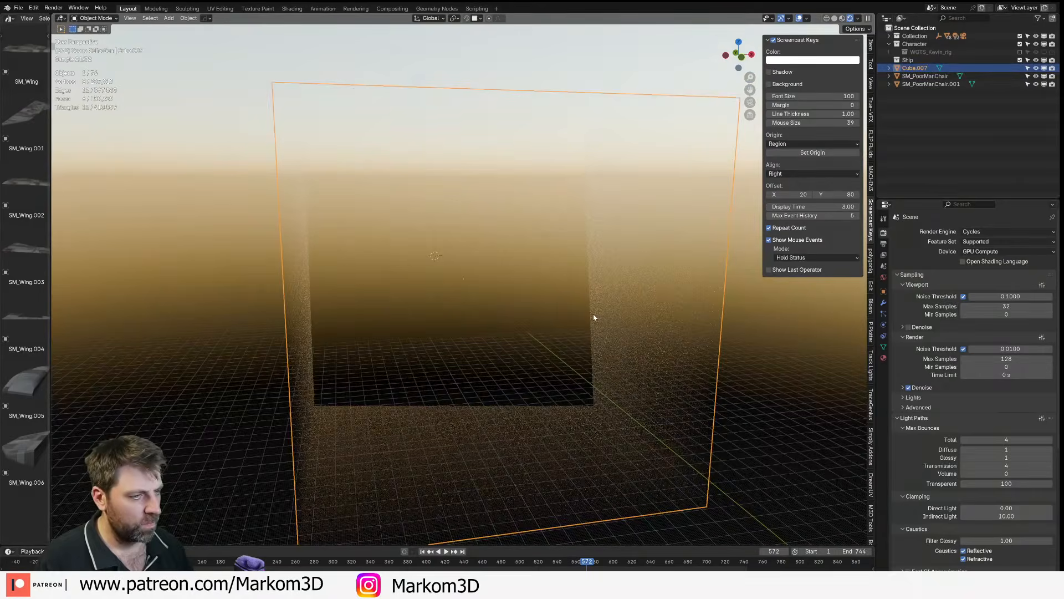
middle_click_drag(593, 314, 387, 368)
key("Delete")
- Frame SM_PoorManChair.001 and examine its mesh in solid shading and Edit Mode
left_click(909, 76)
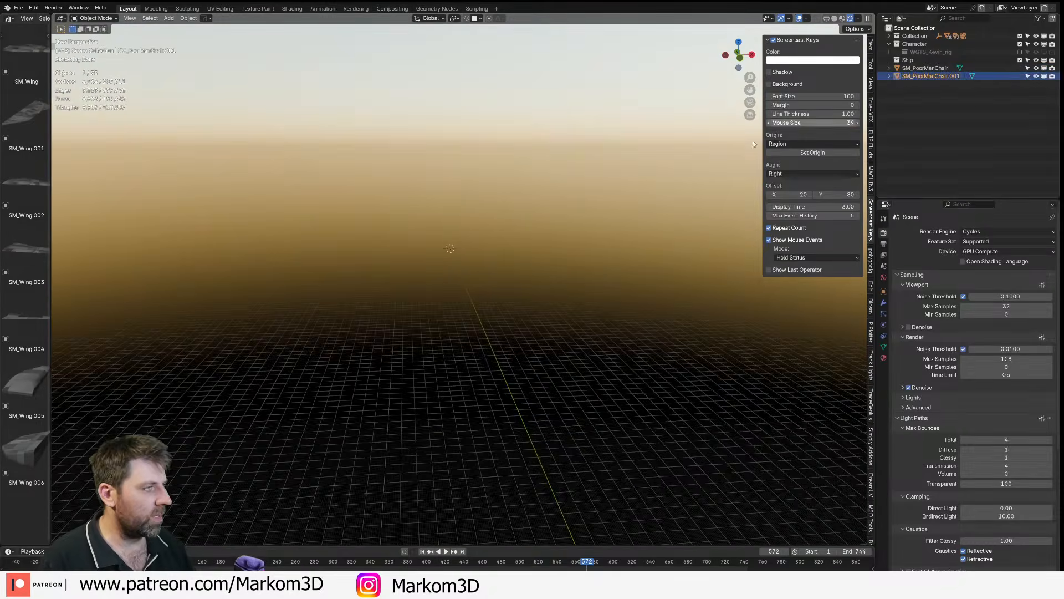
key("KP_Decimal")
scroll(486, 288, "down", 3)
scroll(485, 288, "up", 3)
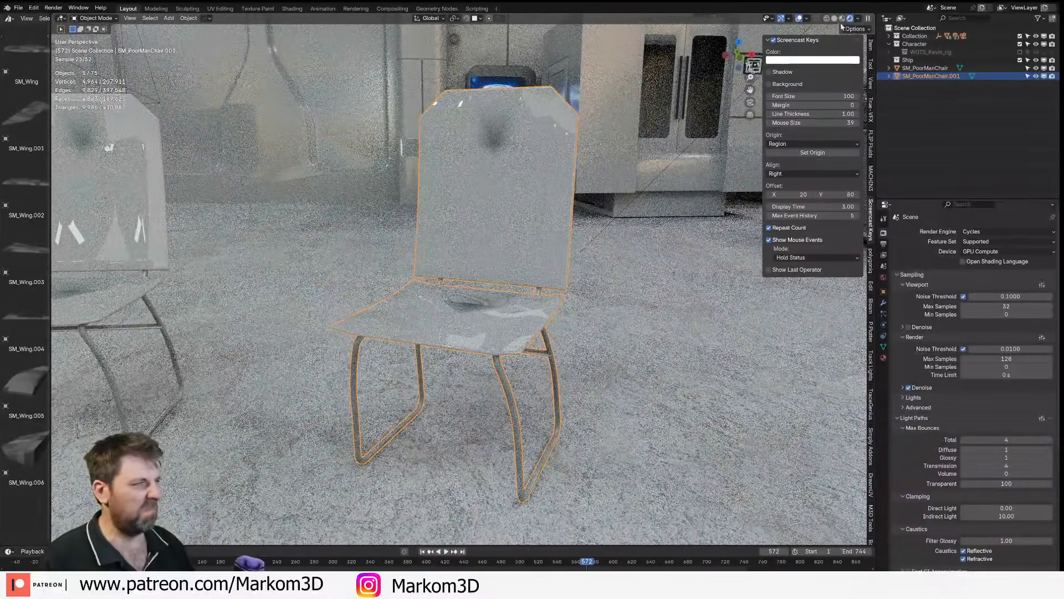
left_click(834, 18)
mouse_move(635, 177)
middle_mouse_down()
mouse_move(544, 233)
mouse_move(620, 180)
middle_mouse_up()
scroll(544, 232, "down", 2)
key("Tab")
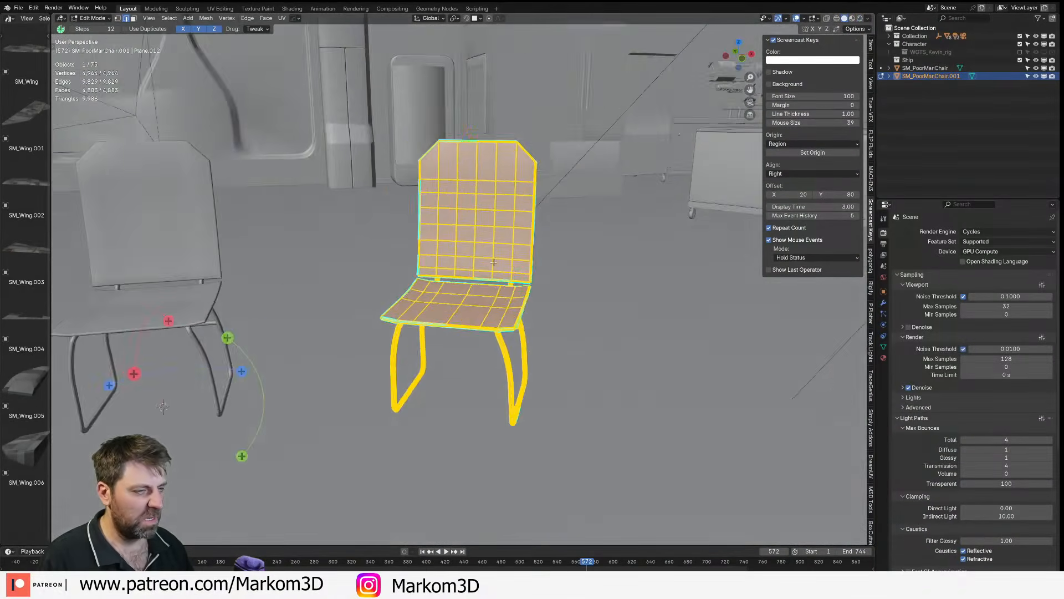
key("Tab")
scroll(496, 289, "down", 4)
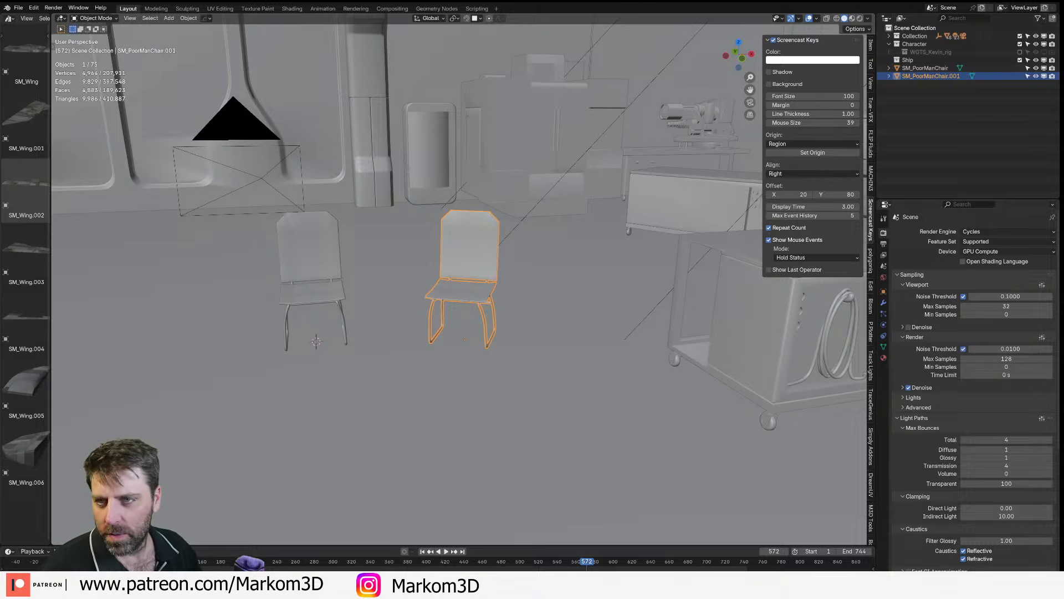
- Switch to Discord, enlarge the kitchen-utensil spaceship reference in the reference-images channel, and close the window after viewing
key("alt+Tab")
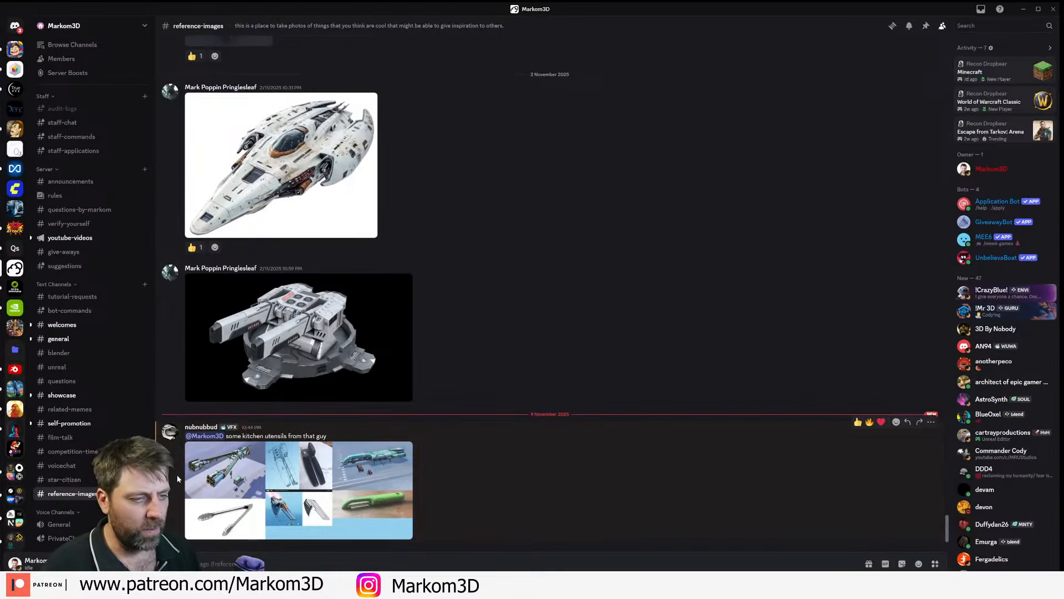
left_click(245, 466)
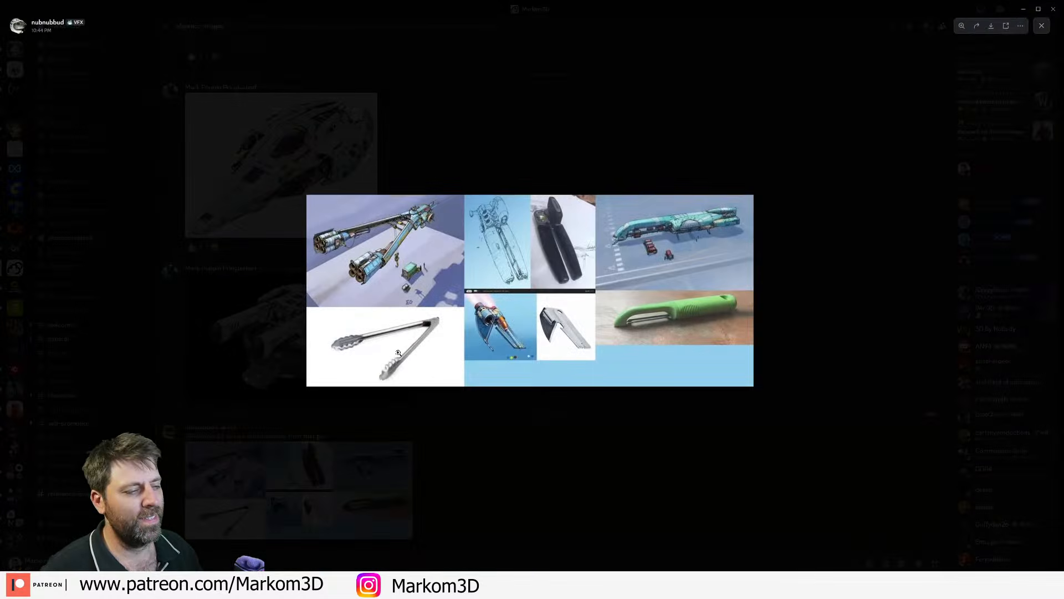
left_click(456, 342)
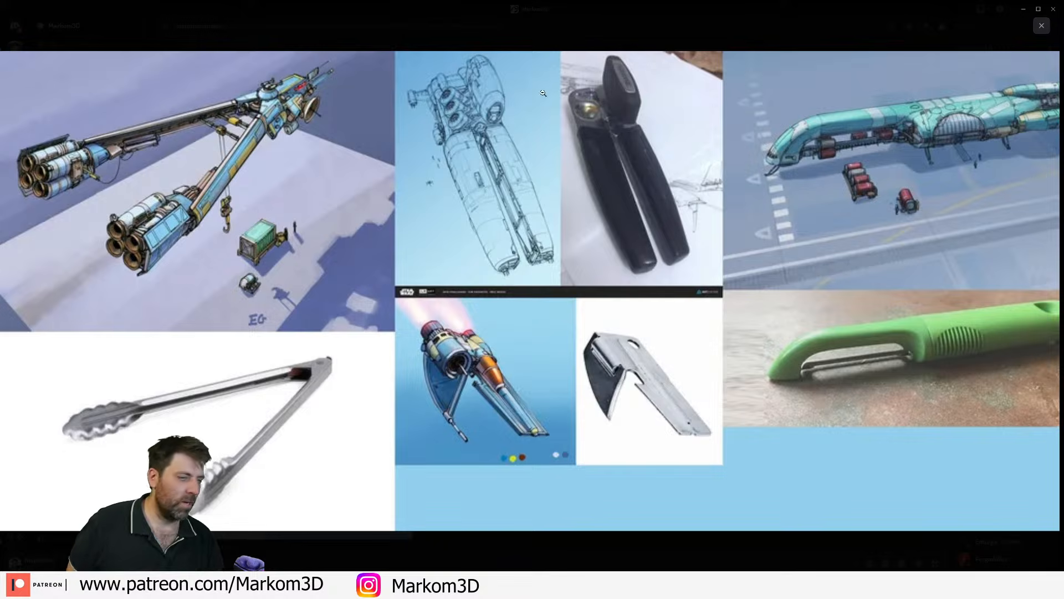
left_click(1053, 8)
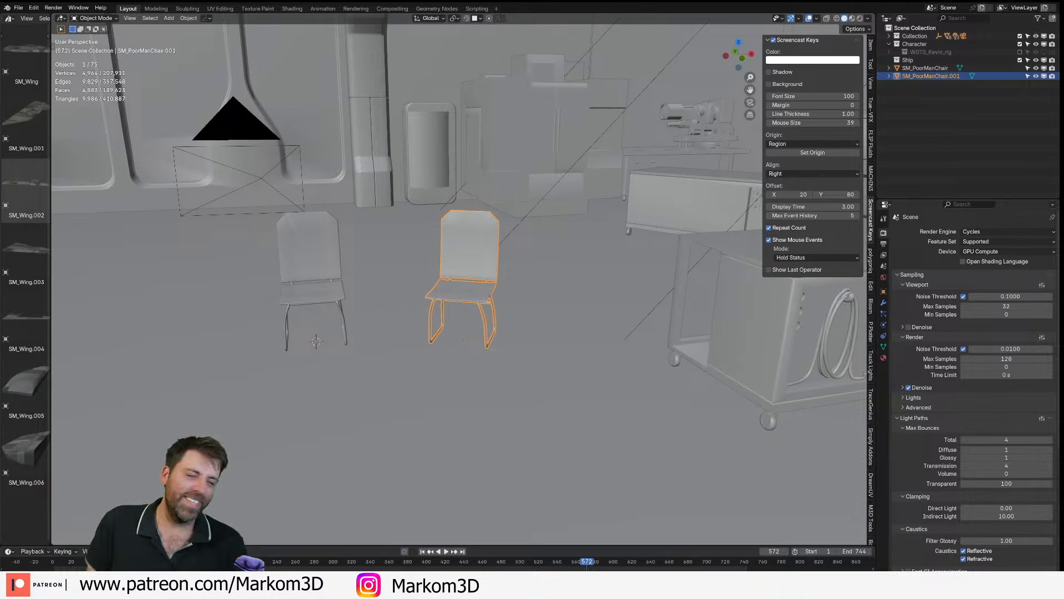
- Select the small cart beside the desk and examine the workshop area and hangar floor in rendered shading
middle_click_drag(354, 233, 455, 253)
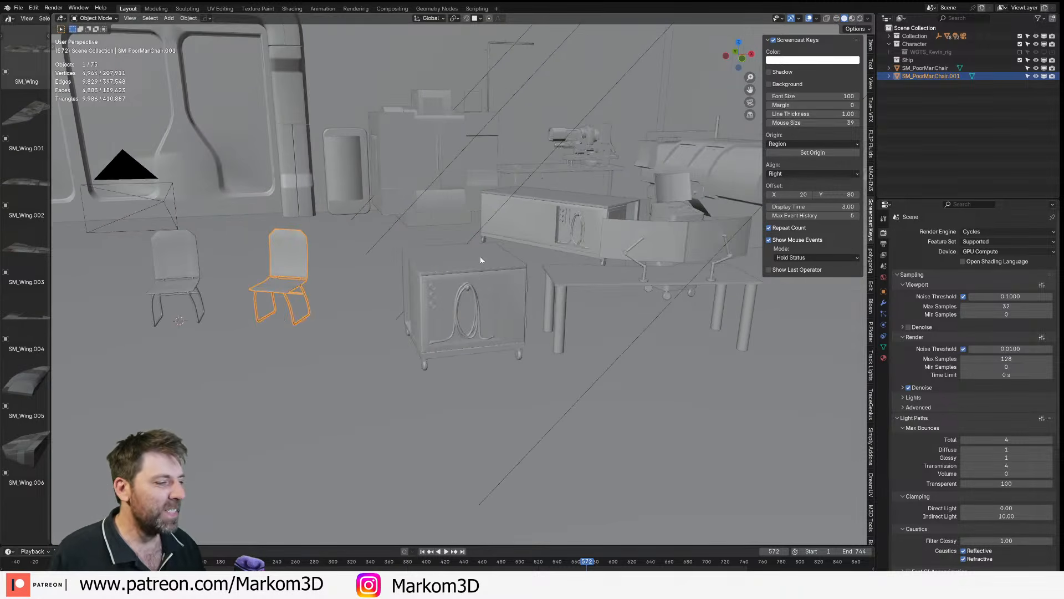
left_click(481, 277)
left_click(859, 21)
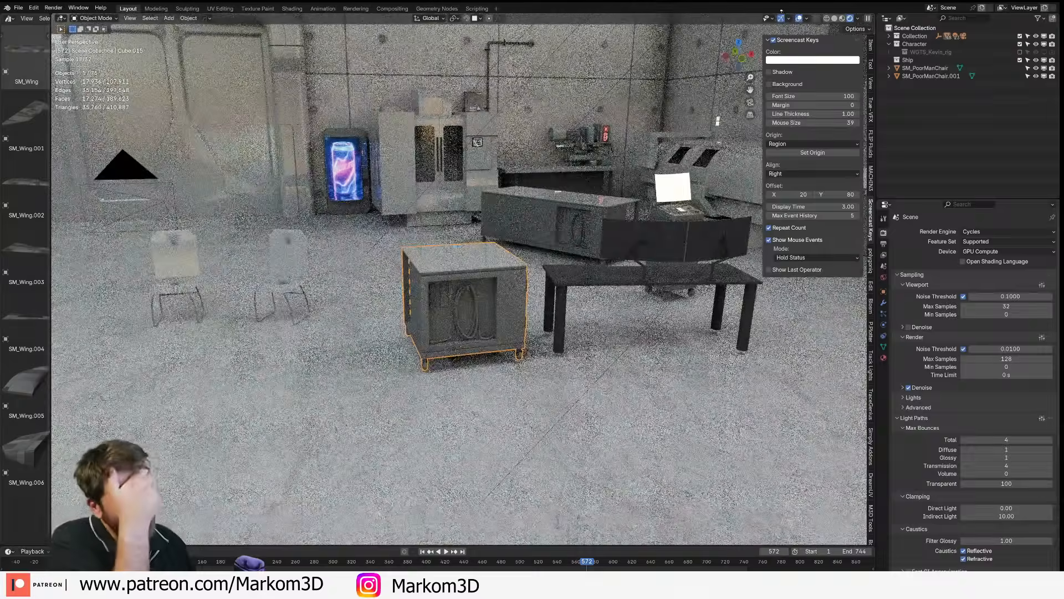
middle_click_drag(581, 232, 503, 309)
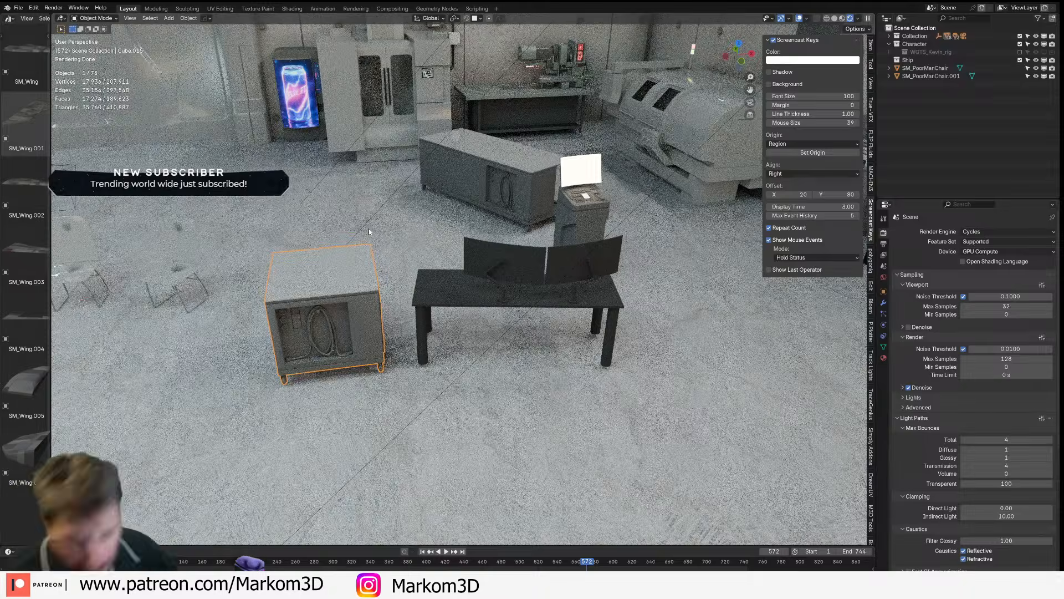
scroll(461, 190, "down", 3)
middle_click_drag(551, 410, 522, 230, "shift")
scroll(522, 230, "down", 3)
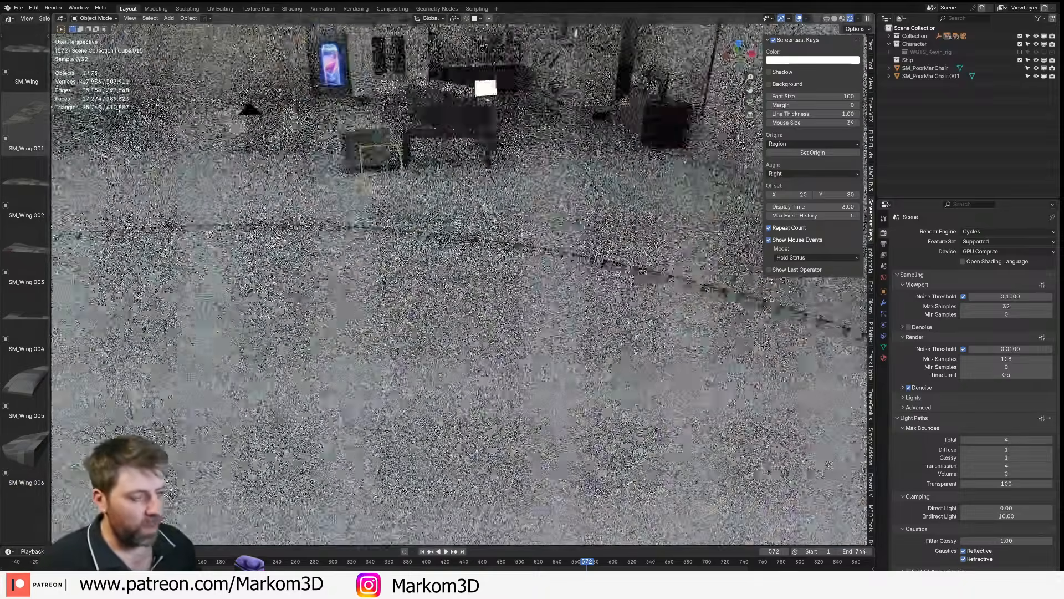
scroll(521, 231, "down", 3)
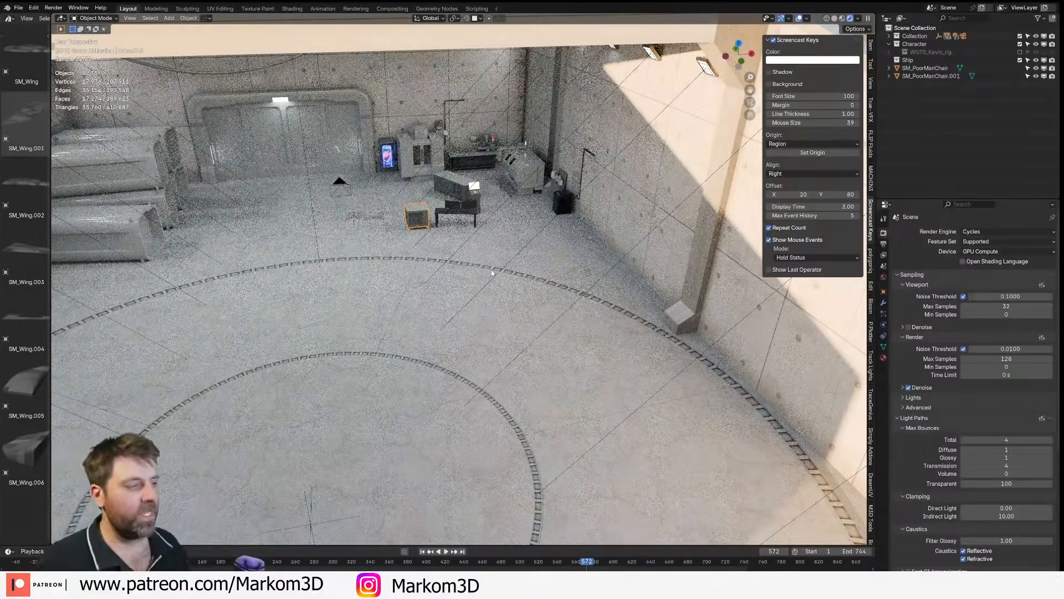
- Select the hangar side wall Plane.004 and check its Mirror modifier and mesh
scroll(485, 260, "down", 3)
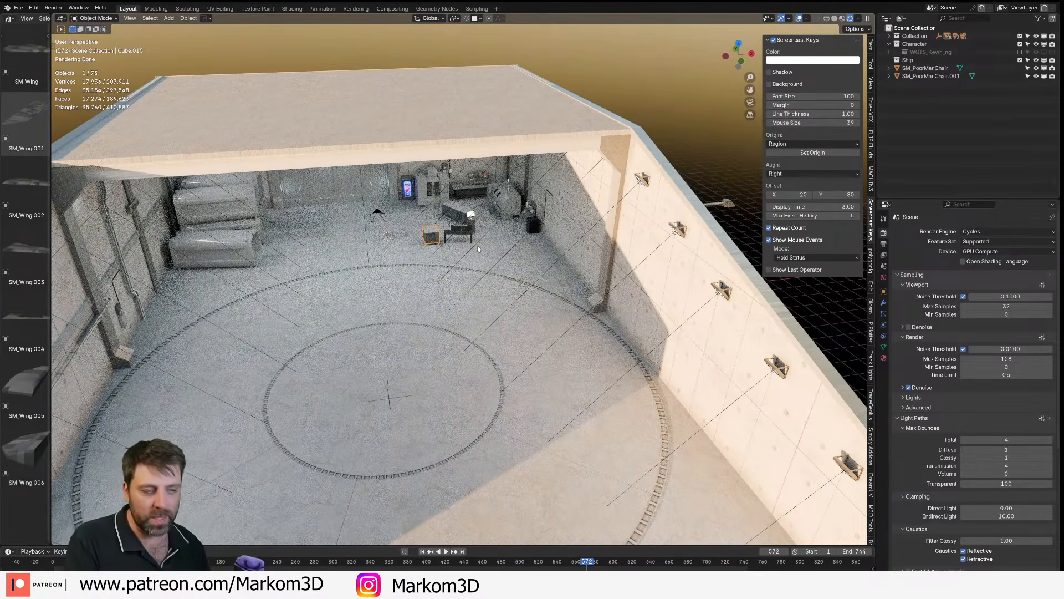
middle_click_drag(524, 248, 483, 191, "shift")
left_click(704, 319)
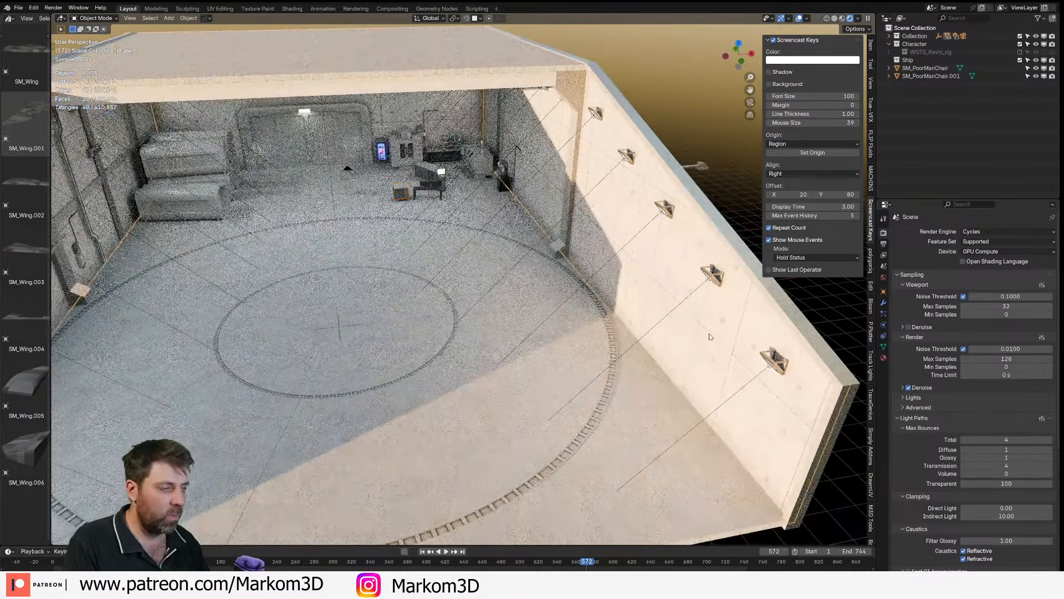
left_click(885, 304)
key("ctrl+a")
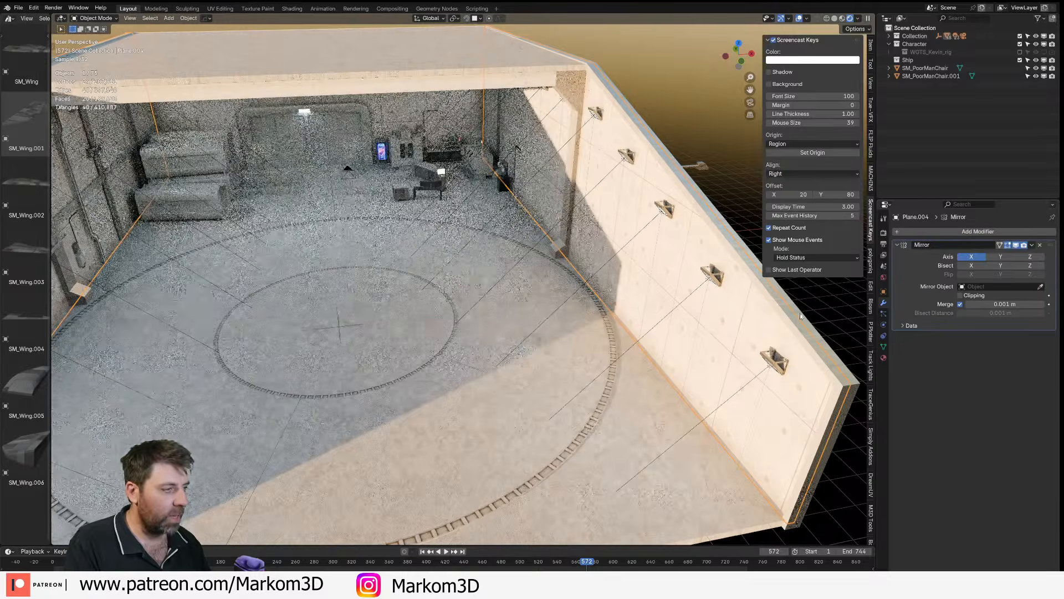
key("Tab")
scroll(767, 313, "down", 6)
key("Tab")
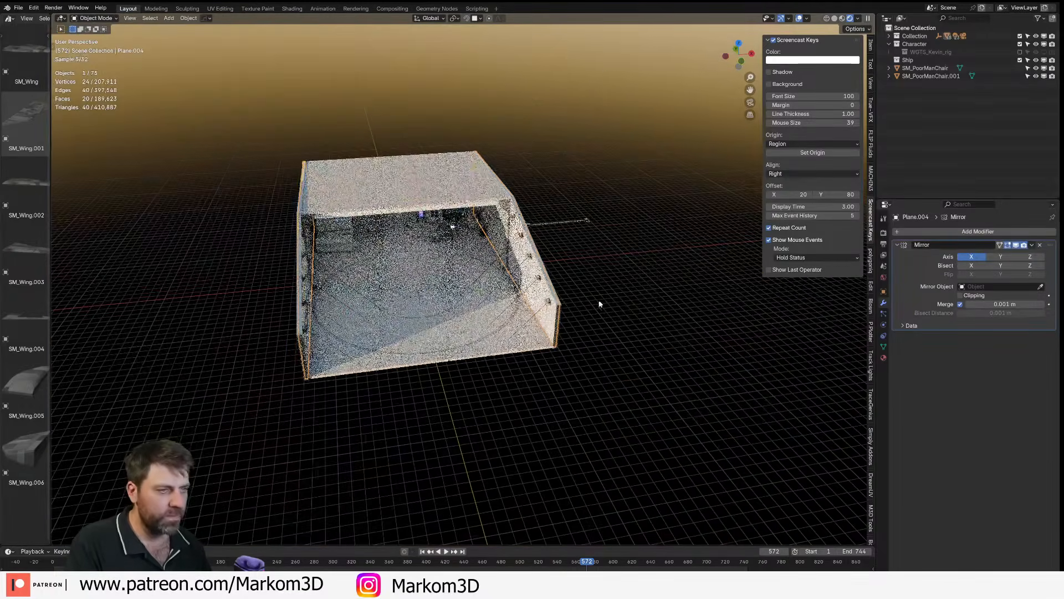
- Select the mirrored wall edging Plane.001 and unwrap its whole mesh with Smart UV Project
left_click(558, 318)
key("ctrl+a")
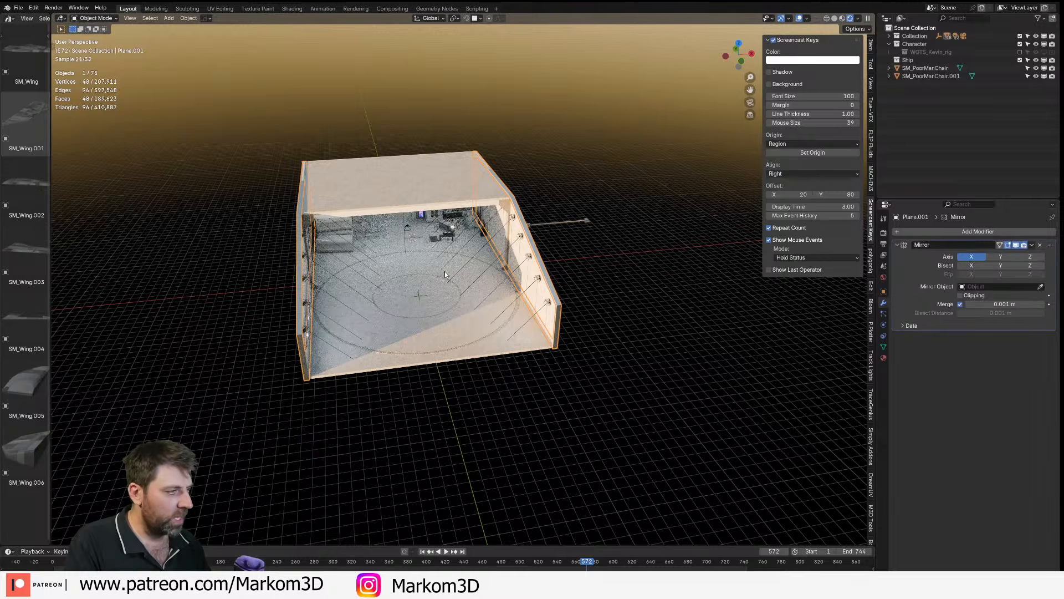
key("Tab")
scroll(444, 271, "up", 5)
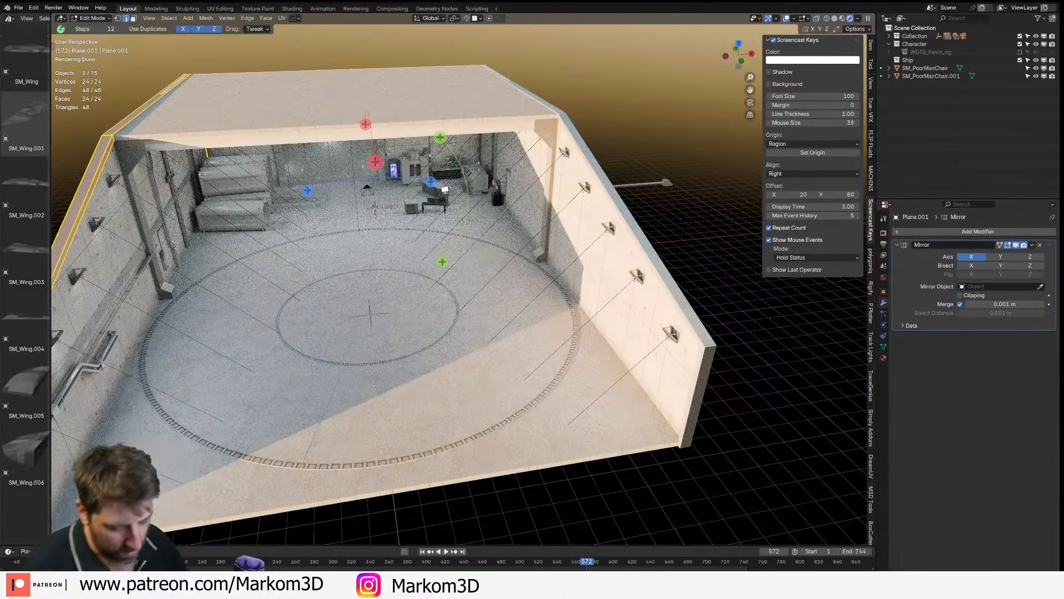
key("u")
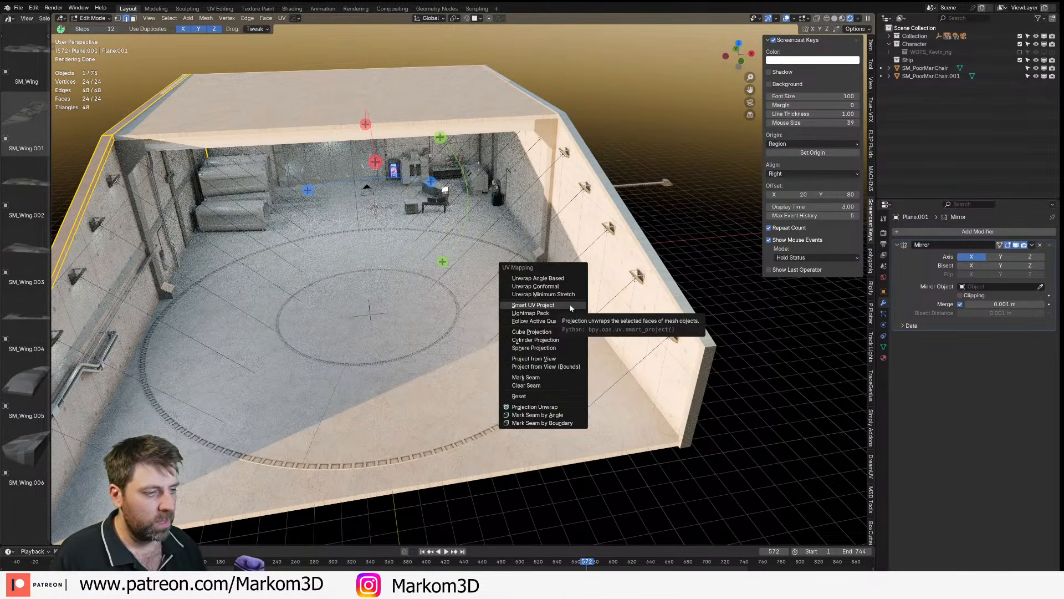
left_click(571, 307)
middle_click_drag(430, 245, 558, 204, "shift")
key("Tab")
- Browse the DreamUV asset catalog and place the second DreamUV_Cutter asset on the ground outside the hangar
left_click_drag(51, 252, 420, 216)
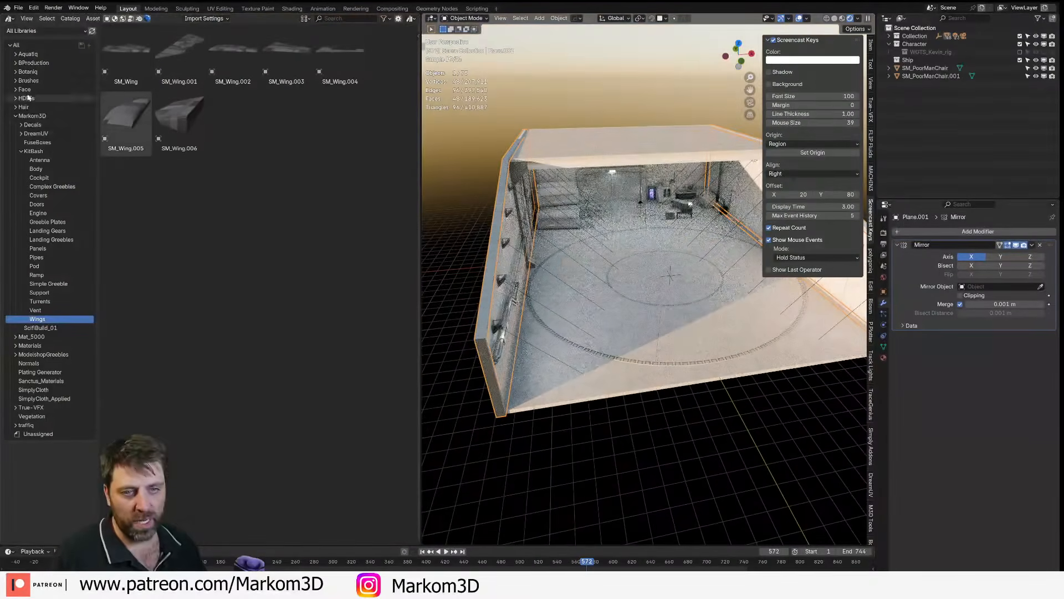
left_click(32, 124)
left_click(21, 133)
left_click(36, 133)
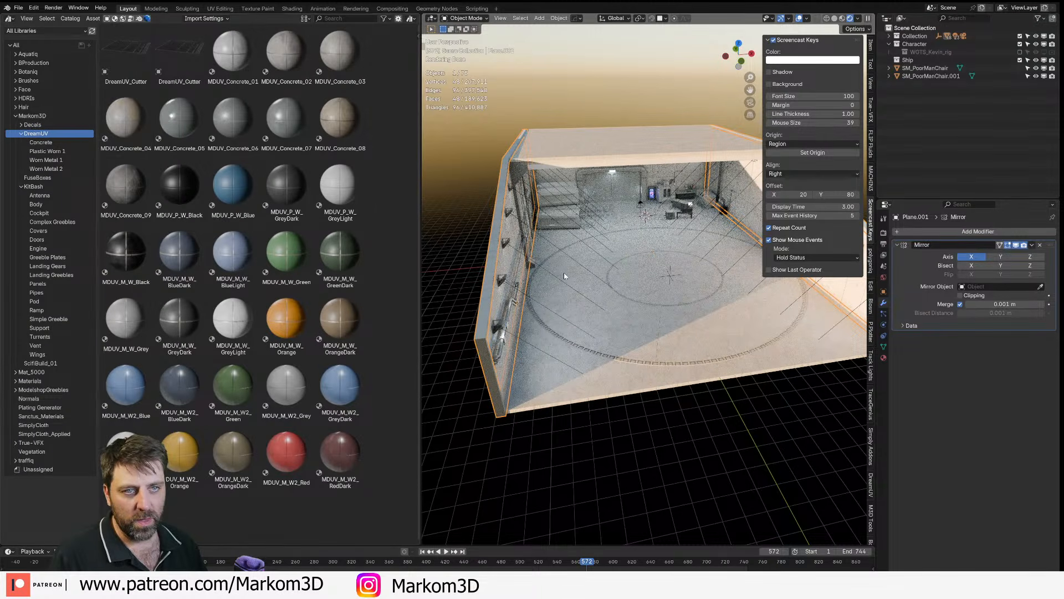
scroll(506, 285, "down", 4)
left_click_drag(179, 55, 529, 318)
scroll(539, 333, "up", 6)
middle_click_drag(540, 333, 732, 321, "shift")
middle_click_drag(859, 344, 554, 344)
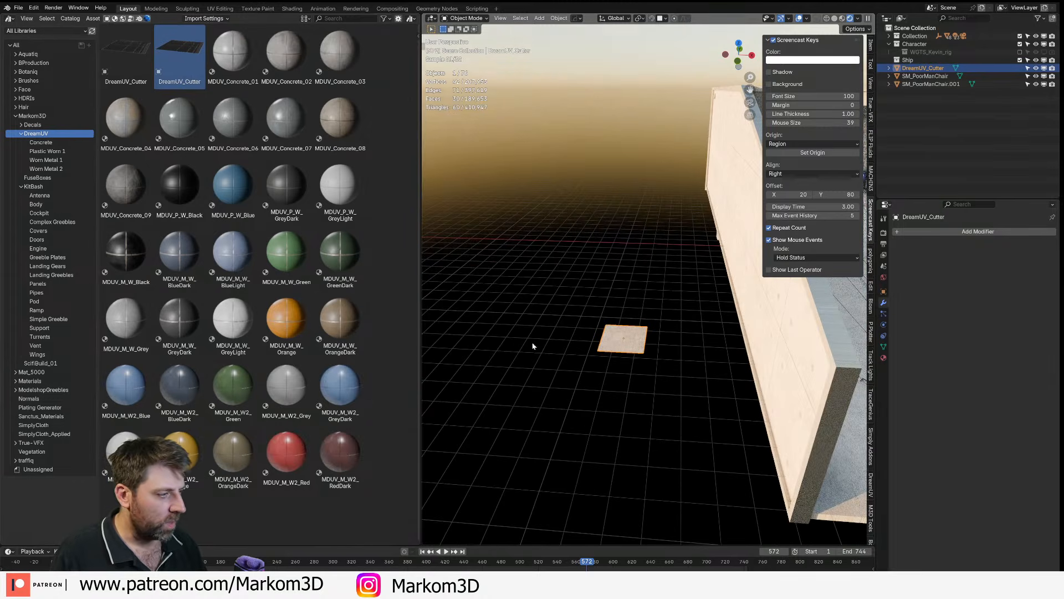
- Set the placed DreamUV_Cutter as the atlas object for DreamUV's HotSpot tool
left_click_drag(420, 342, 265, 320)
scroll(871, 354, "down", 5)
left_click(874, 390)
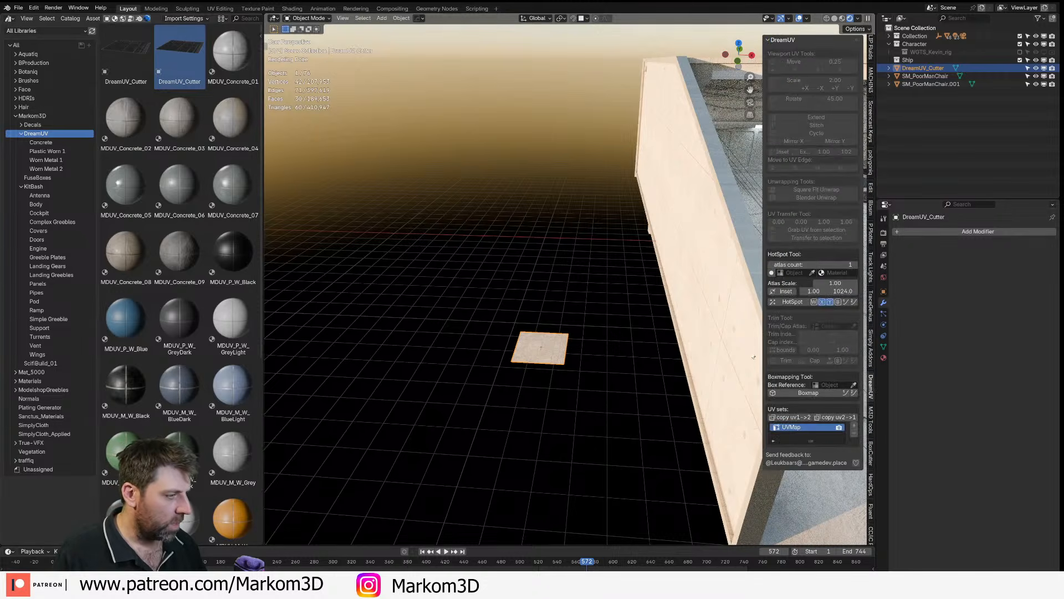
left_click(795, 273)
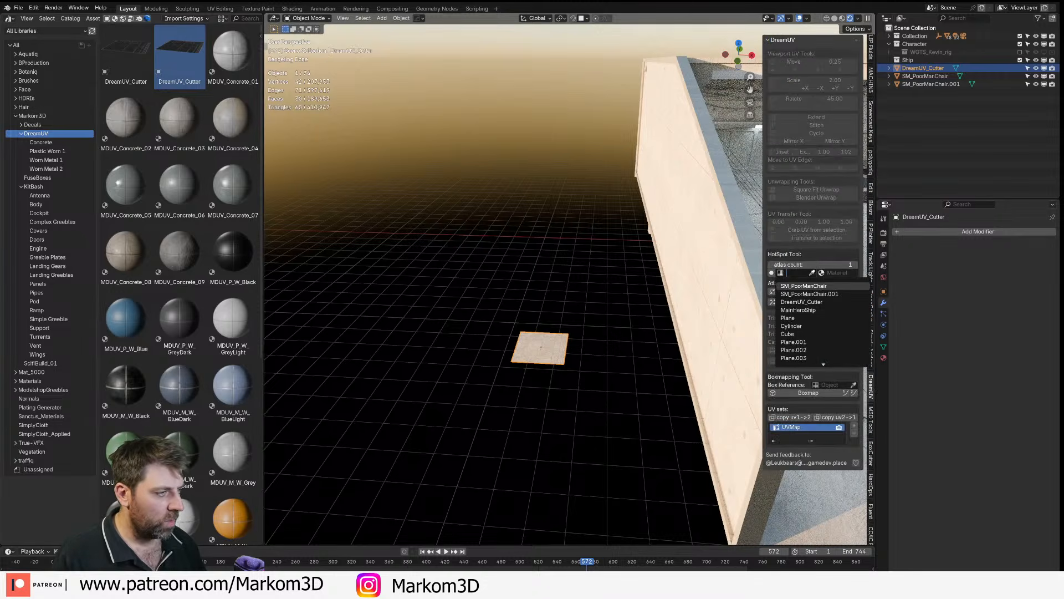
left_click(813, 272)
left_click(813, 272)
left_click(540, 349)
middle_click_drag(542, 347, 560, 335, "shift")
- Run HotSpot mapping on the wall edging Plane.001 and replace its material with MDUV_Concrete_03
left_click(373, 297)
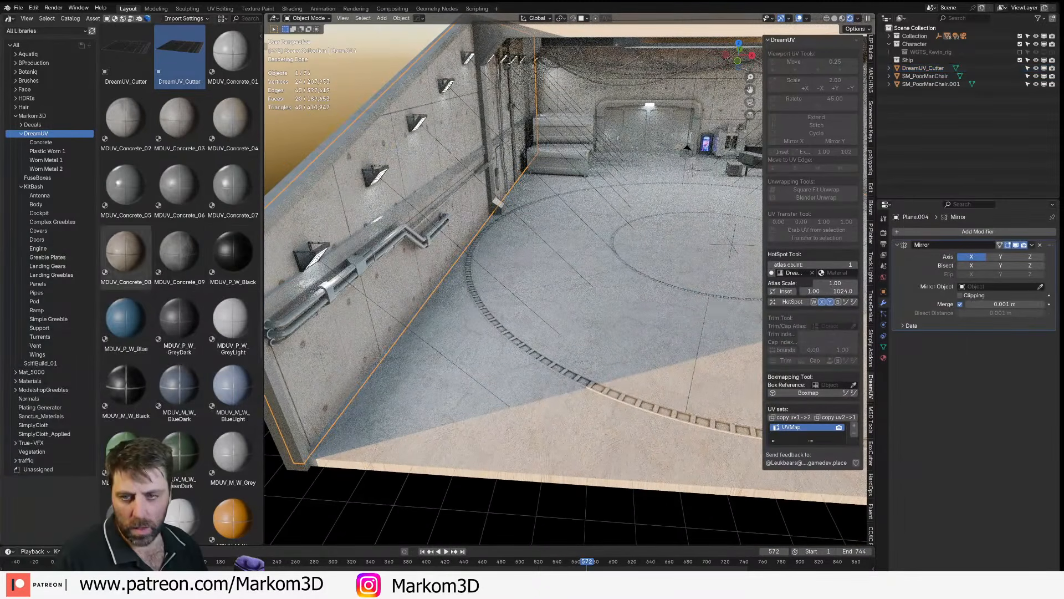
left_click(325, 154)
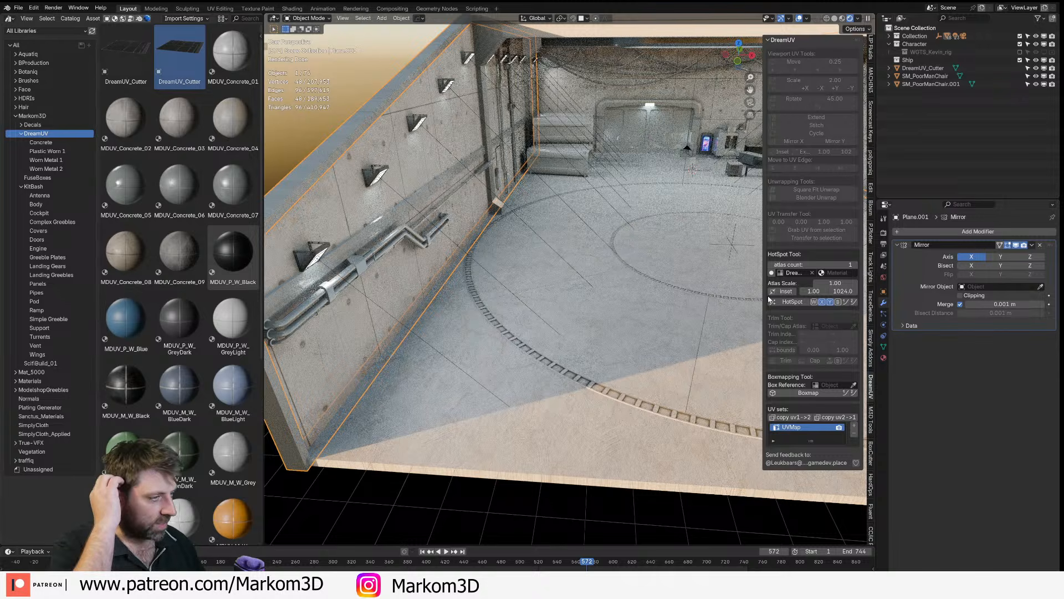
left_click(792, 302)
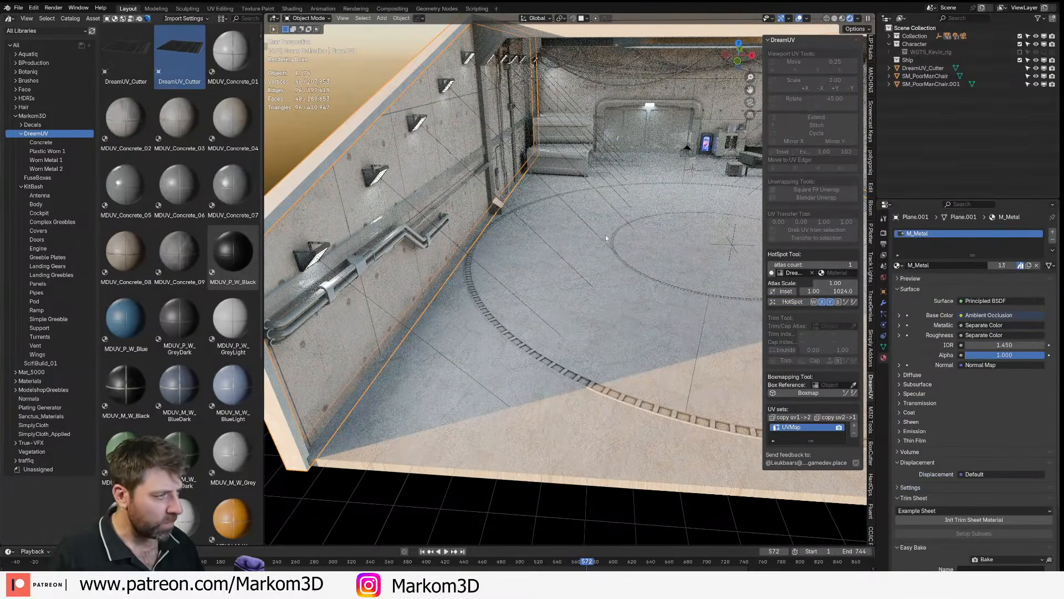
left_click_drag(186, 133, 933, 235)
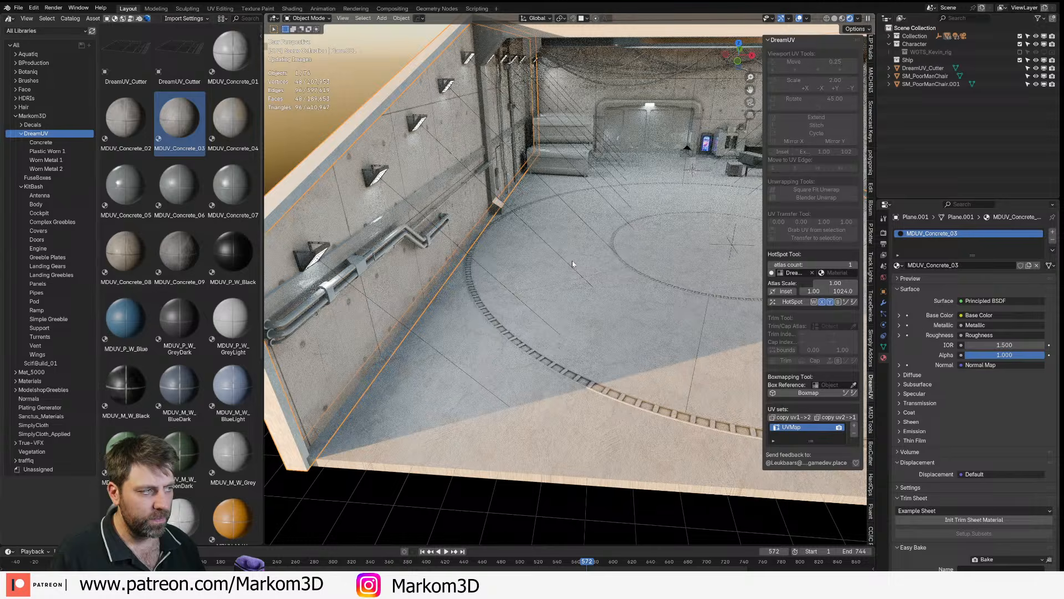
- Add centred loop cuts across the wall edging's front end and along its sloping upper edge
middle_click_drag(481, 260, 425, 167)
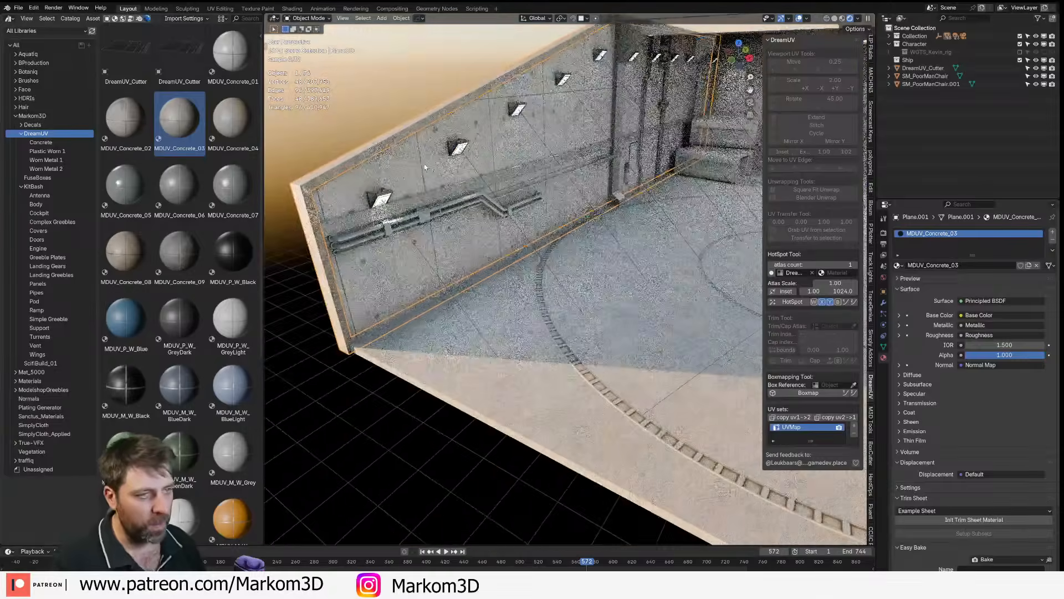
key("Tab")
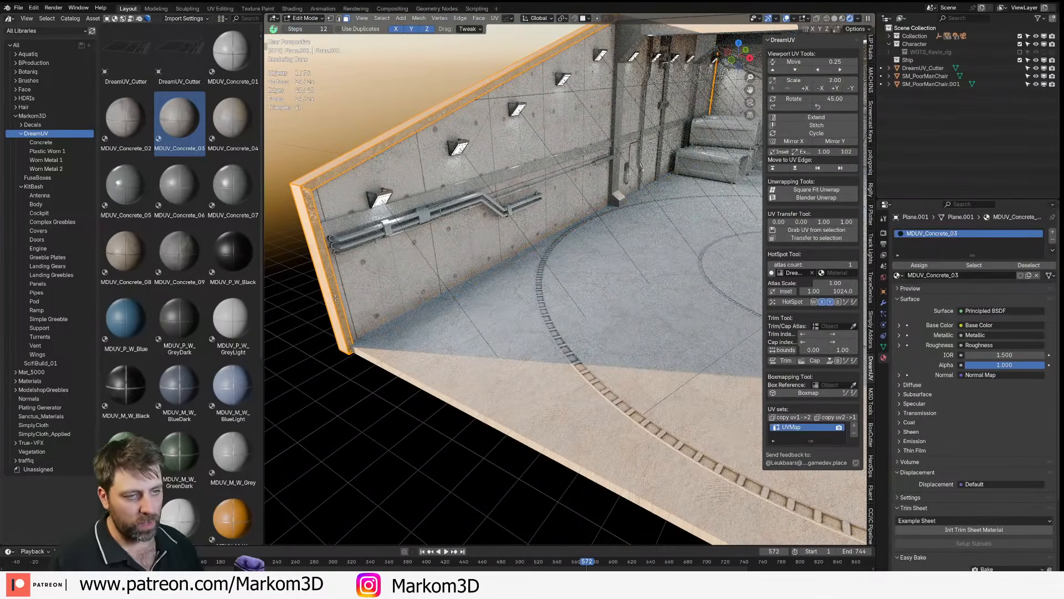
key("ctrl+r")
left_click(421, 118)
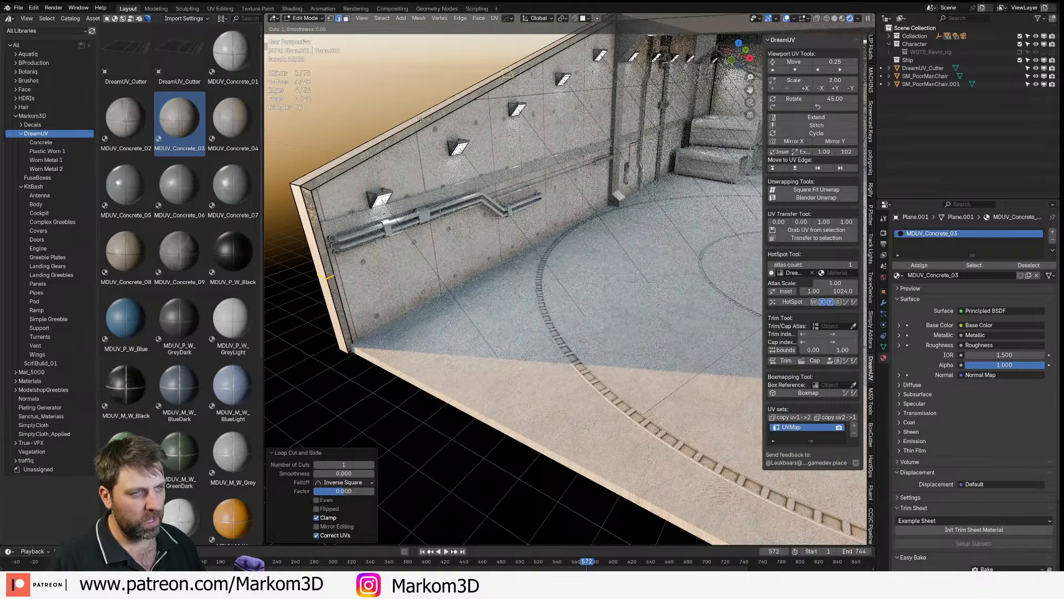
scroll(421, 118, "up", 1)
left_click(421, 119)
right_click(421, 118)
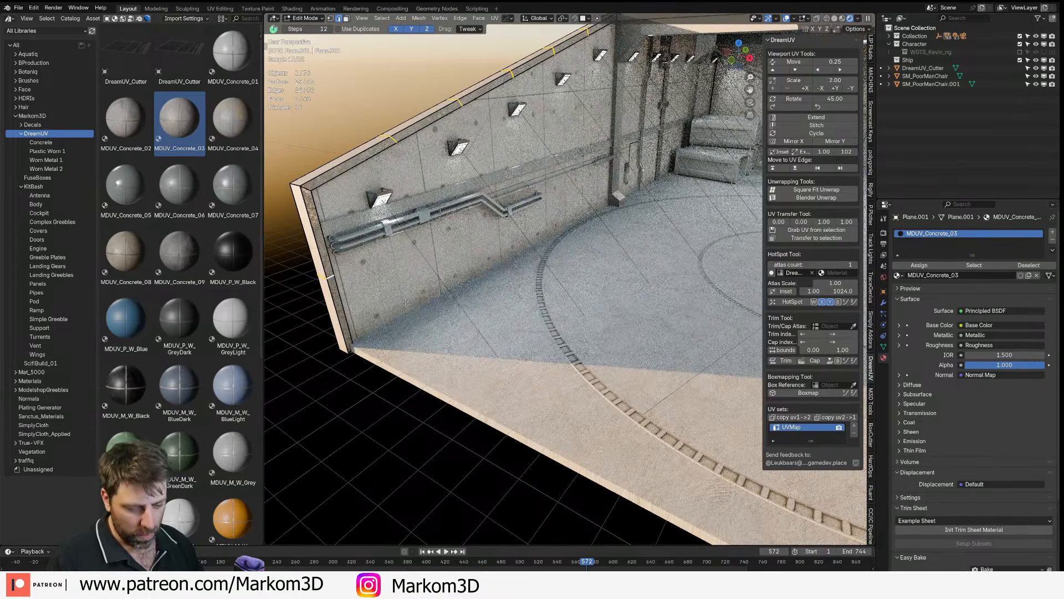
- Mark the new edge loops as seams, rerun HotSpot mapping on the wall edging and examine the concrete texture
key("ctrl+e")
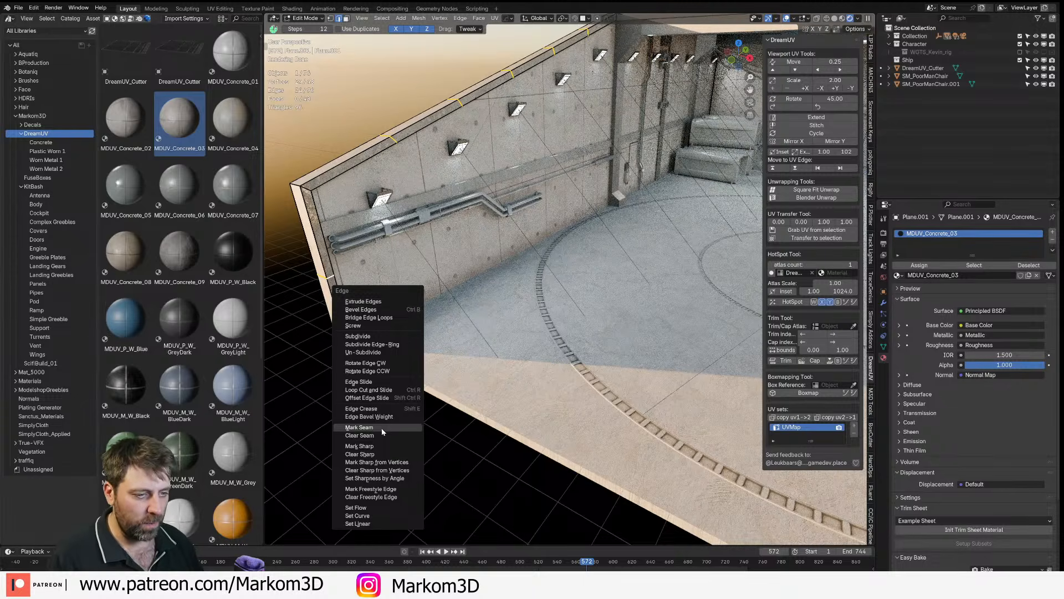
key("Tab")
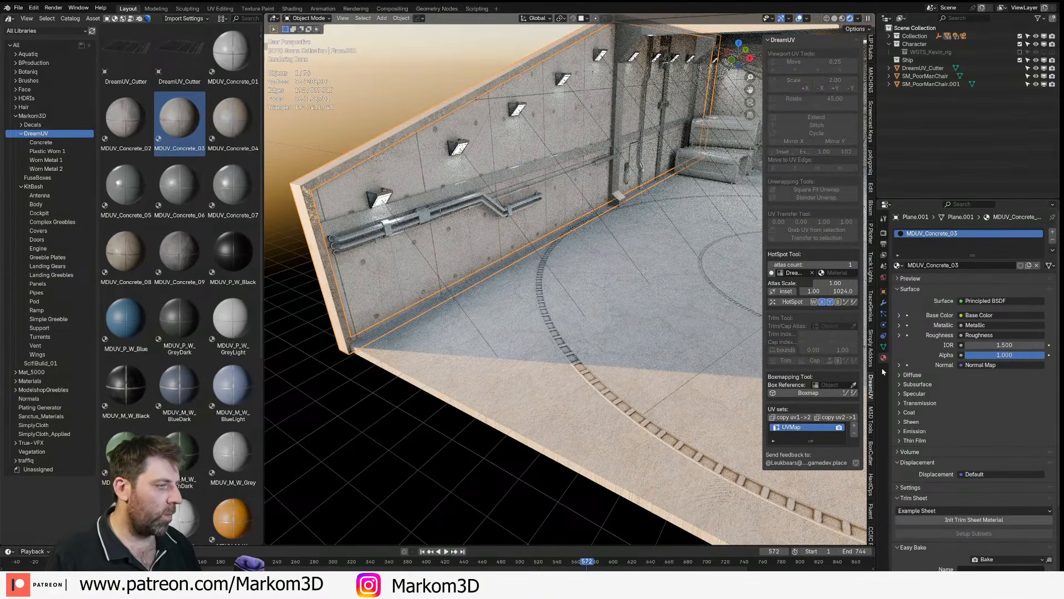
left_click(793, 304)
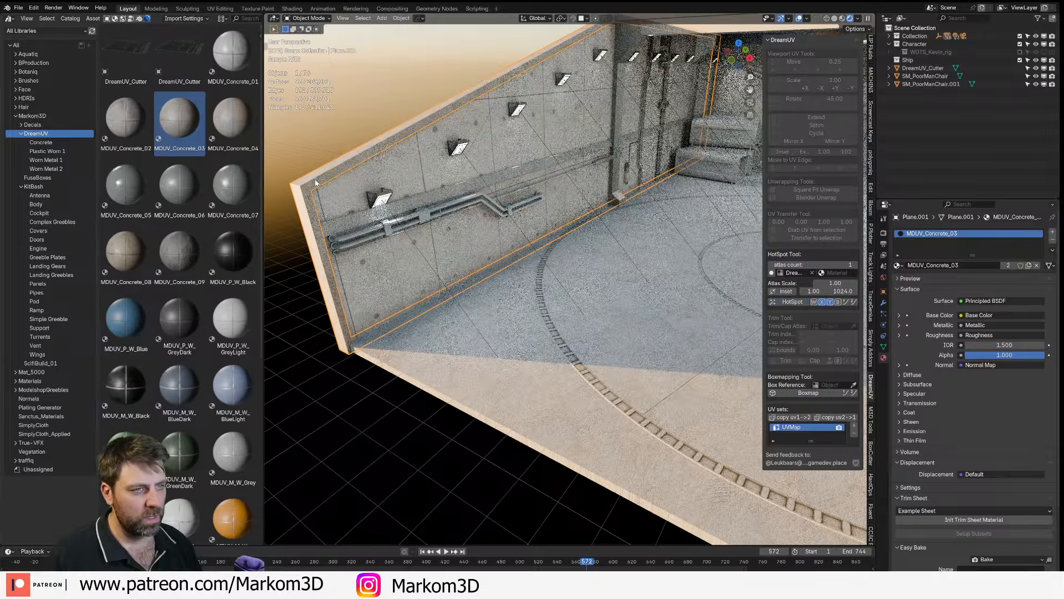
middle_click_drag(410, 128, 415, 160)
scroll(327, 147, "up", 3)
key("Tab")
key("Tab")
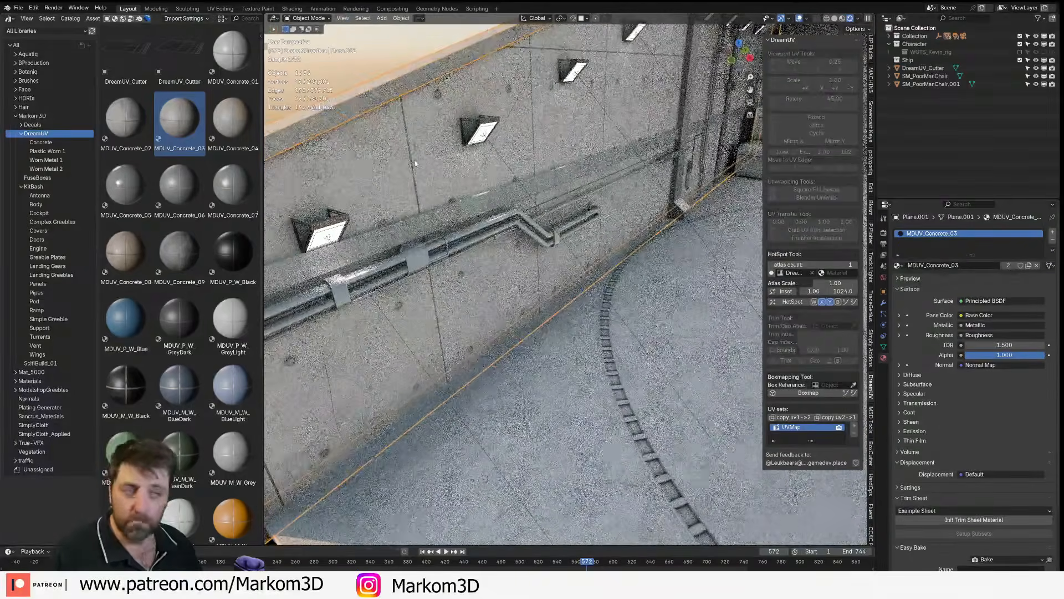
- Assign the MDUV_Concrete_04 material to the hangar side wall Plane.004
scroll(500, 128, "down", 5)
middle_click_drag(497, 204, 600, 224)
left_click(600, 264)
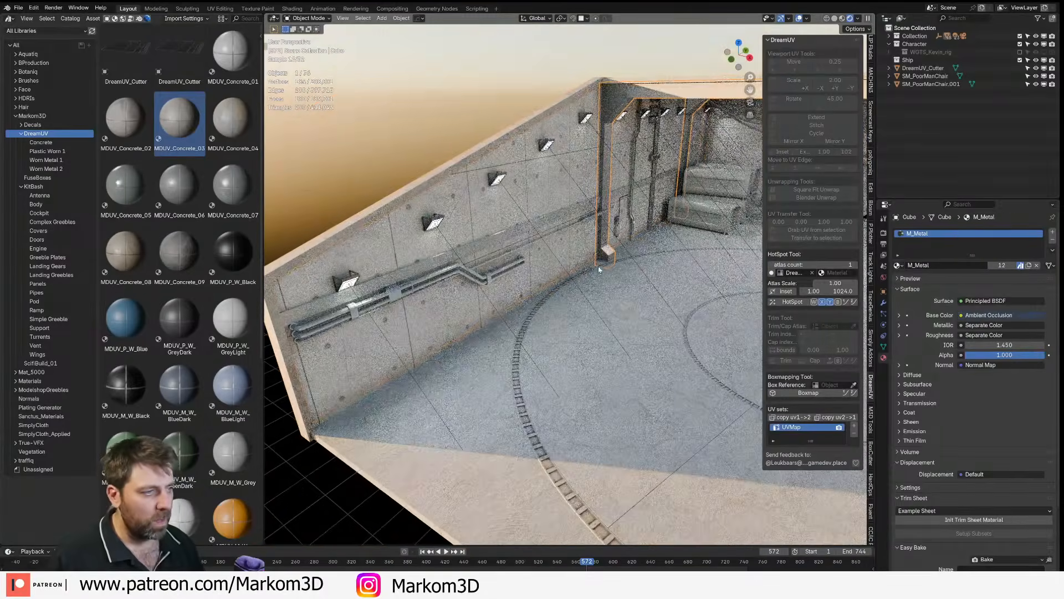
middle_click_drag(576, 291, 463, 259, "shift")
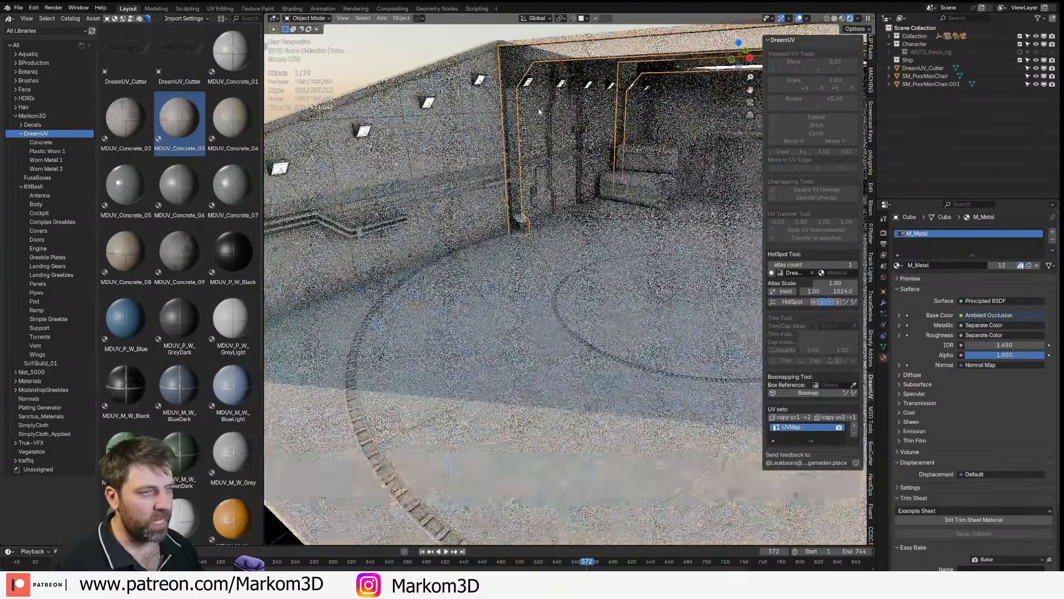
left_click_drag(263, 166, 200, 166)
left_click(342, 157)
left_click_drag(126, 382, 326, 252)
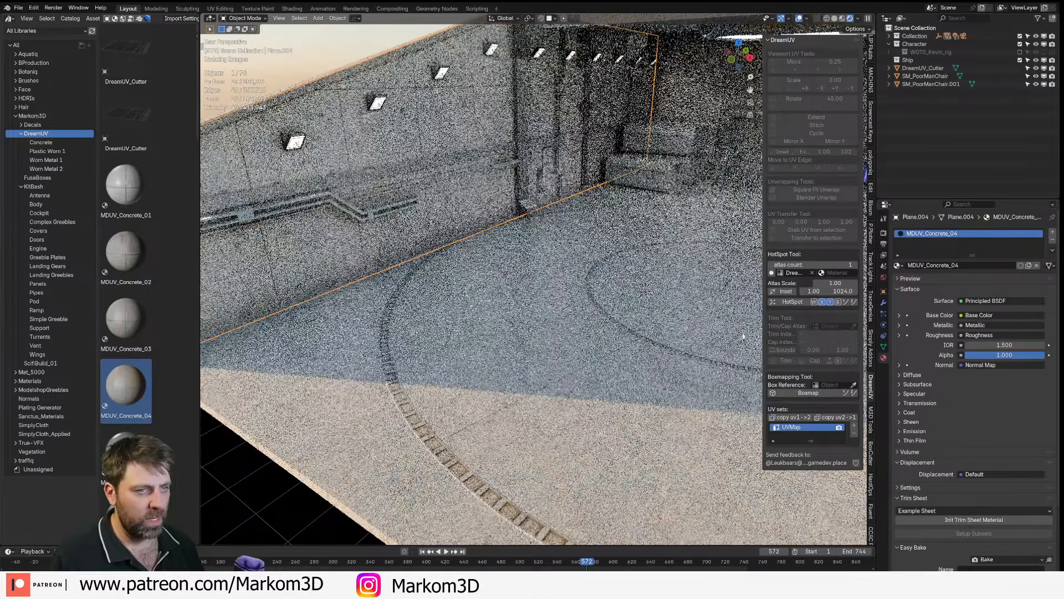
- Try HotSpot mapping on the side wall, undo it, and inspect the concrete on both hangar sides
left_click(796, 304)
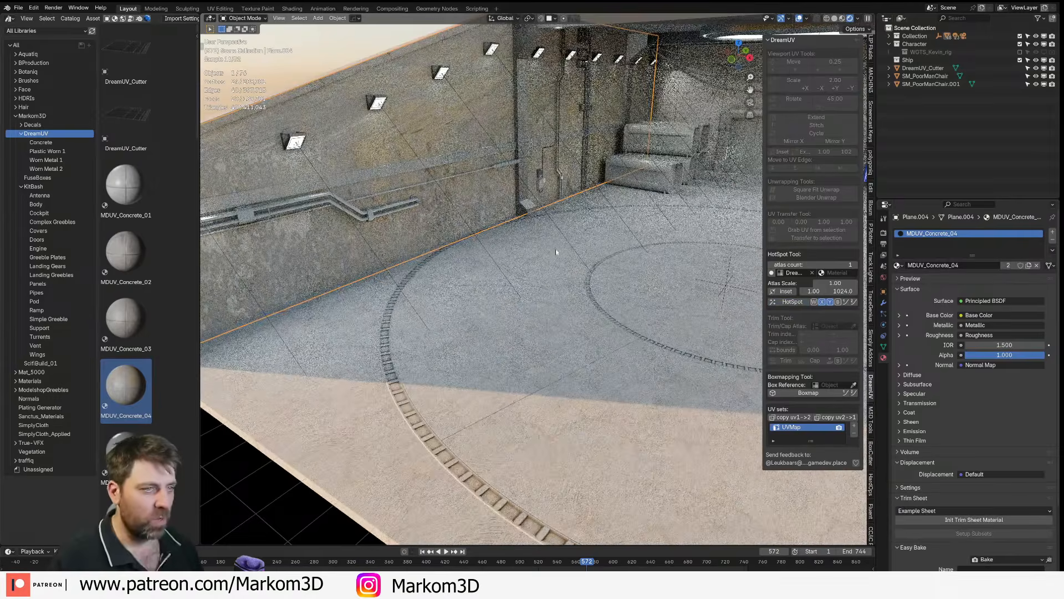
key("ctrl+z")
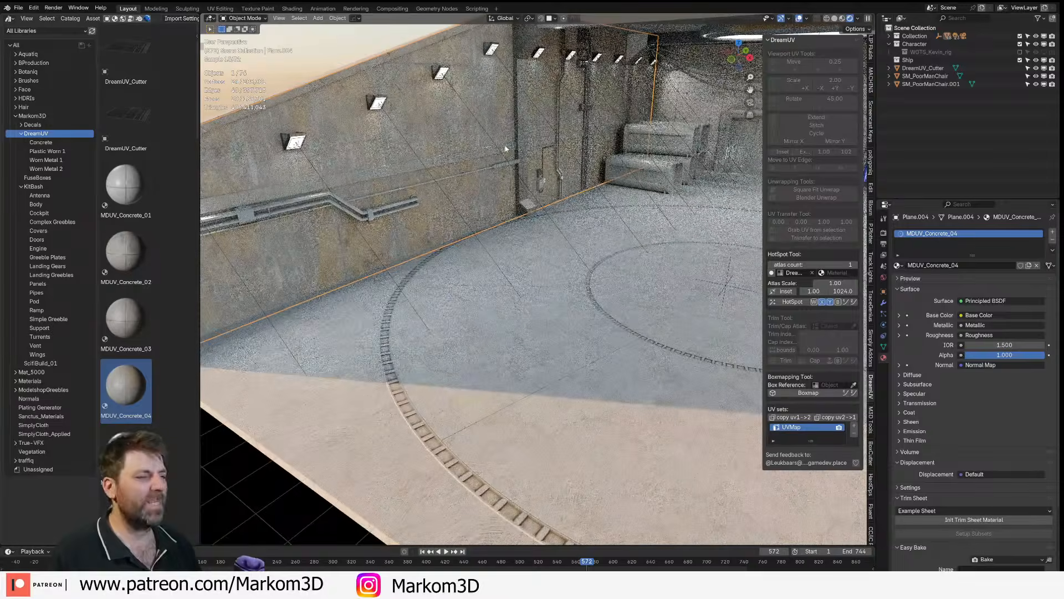
scroll(483, 154, "down", 3)
middle_click_drag(527, 221, 532, 177)
scroll(506, 128, "up", 3)
middle_click_drag(506, 128, 544, 193)
scroll(578, 259, "up", 2)
scroll(577, 258, "down", 2)
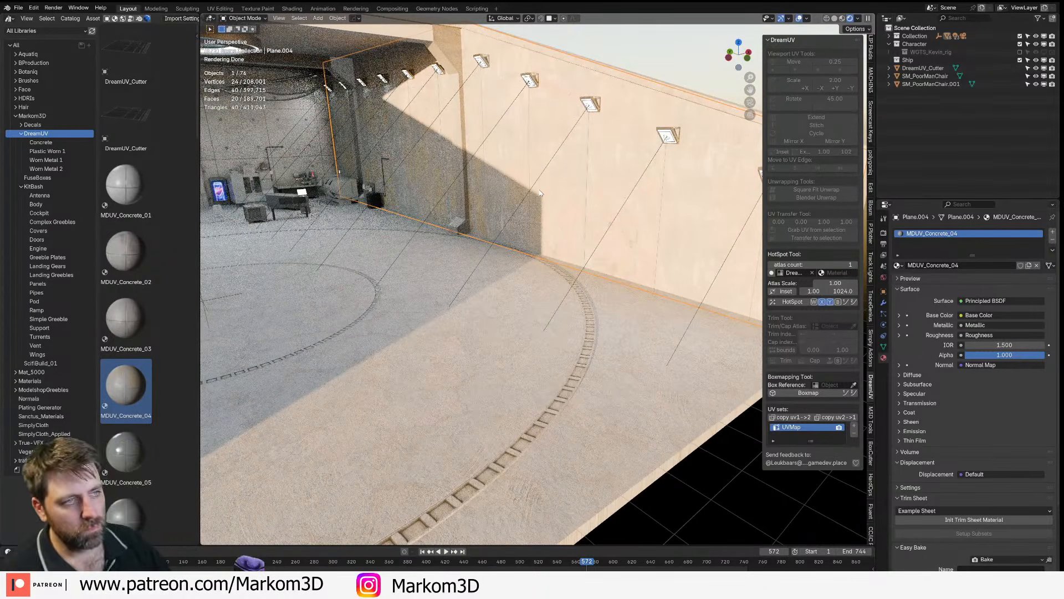
- Select the hangar support frame, switch the viewport to solid shading and narrow the asset browser
left_click(451, 51)
middle_click_drag(451, 51, 513, 99, "shift")
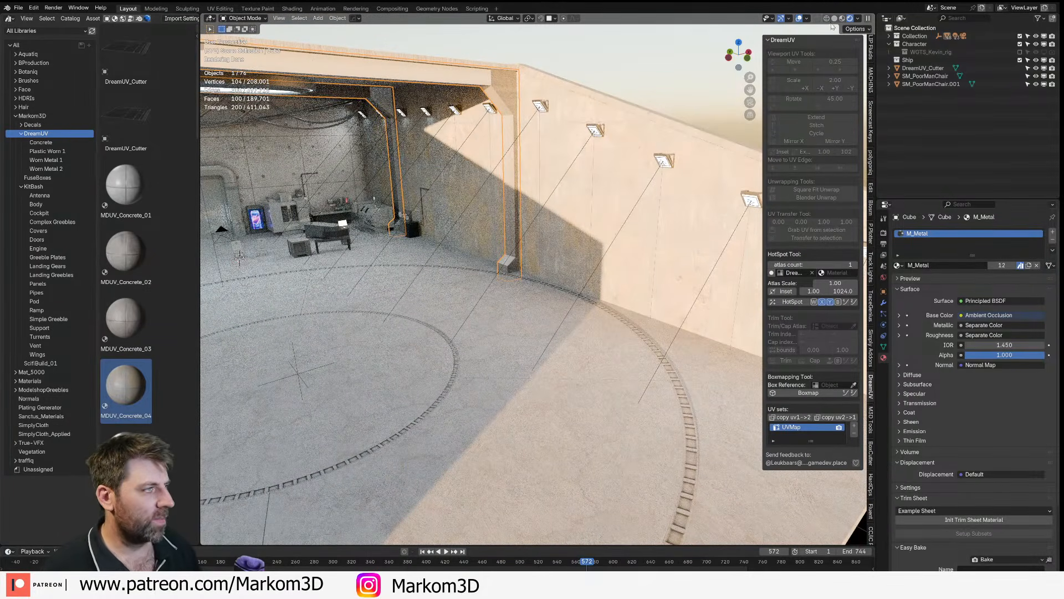
left_click(835, 18)
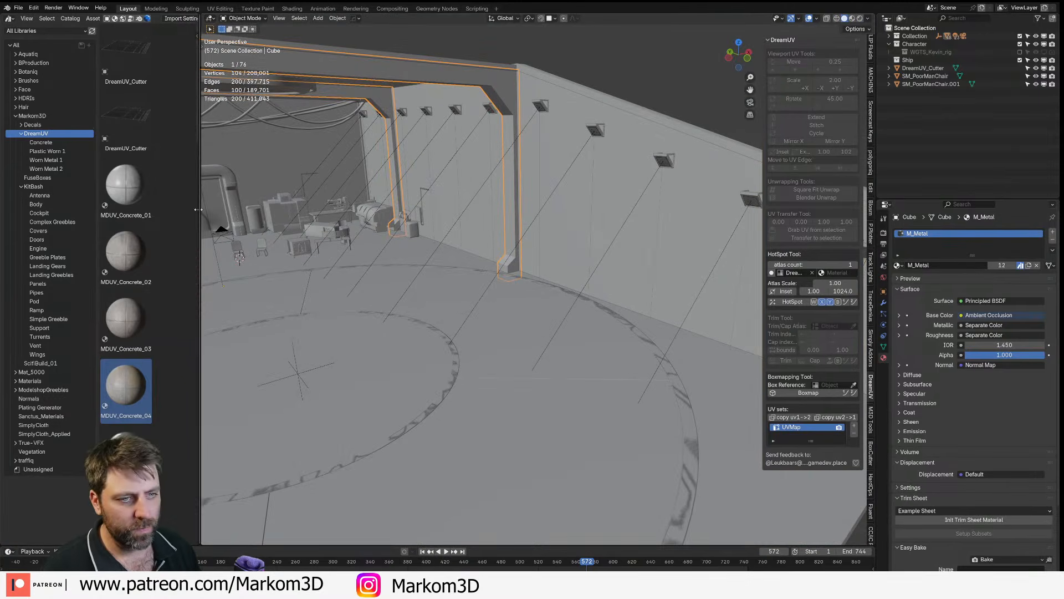
left_click_drag(201, 214, 126, 215)
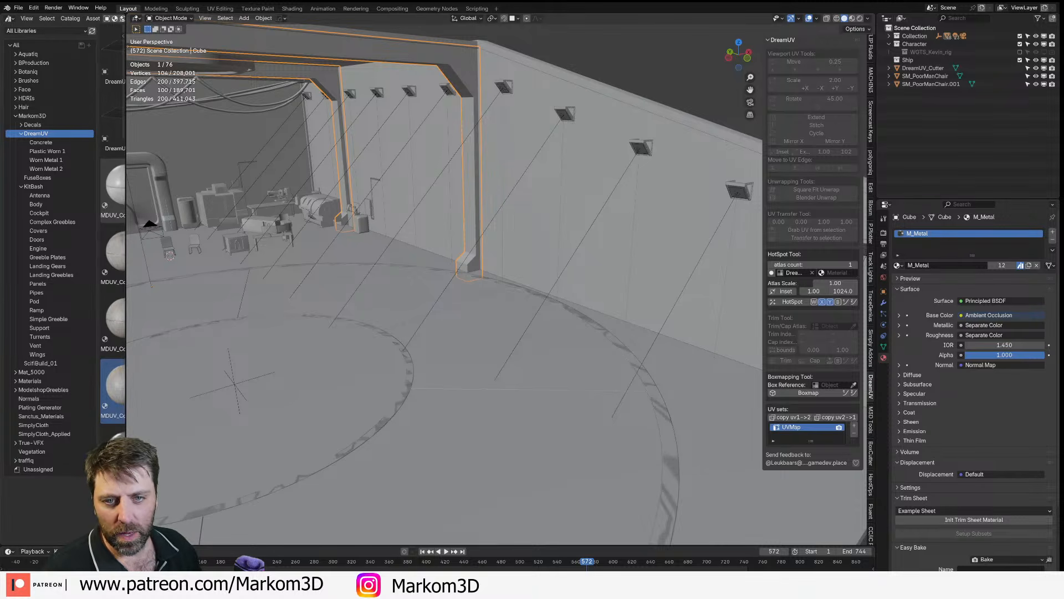
middle_click_drag(237, 164, 439, 224)
- Open the support frame's mesh and examine its wall-side column and foot
left_click(567, 186)
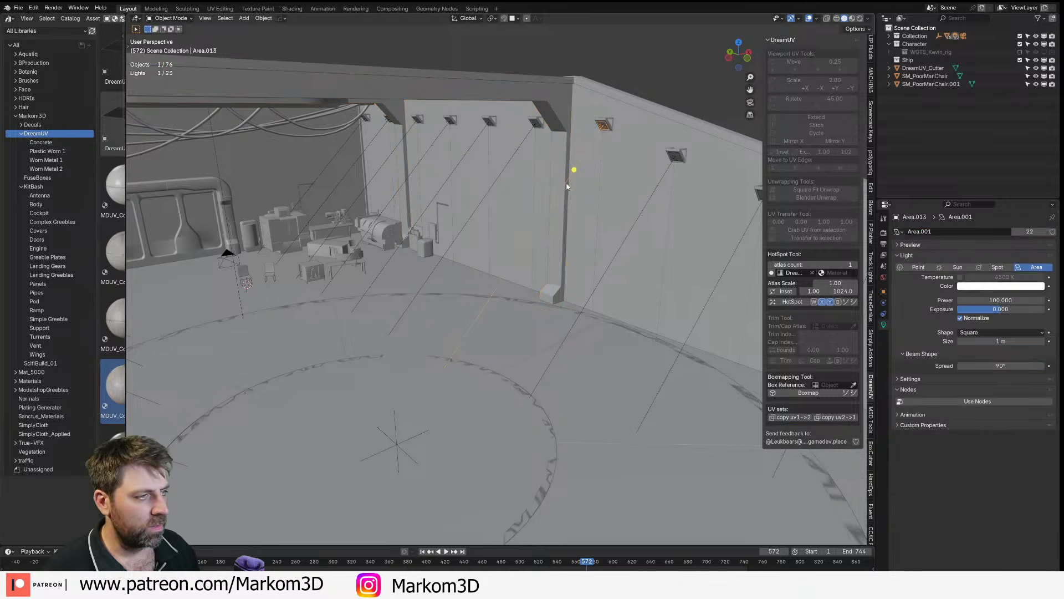
left_click(562, 207)
key("Tab")
middle_click_drag(562, 207, 452, 292)
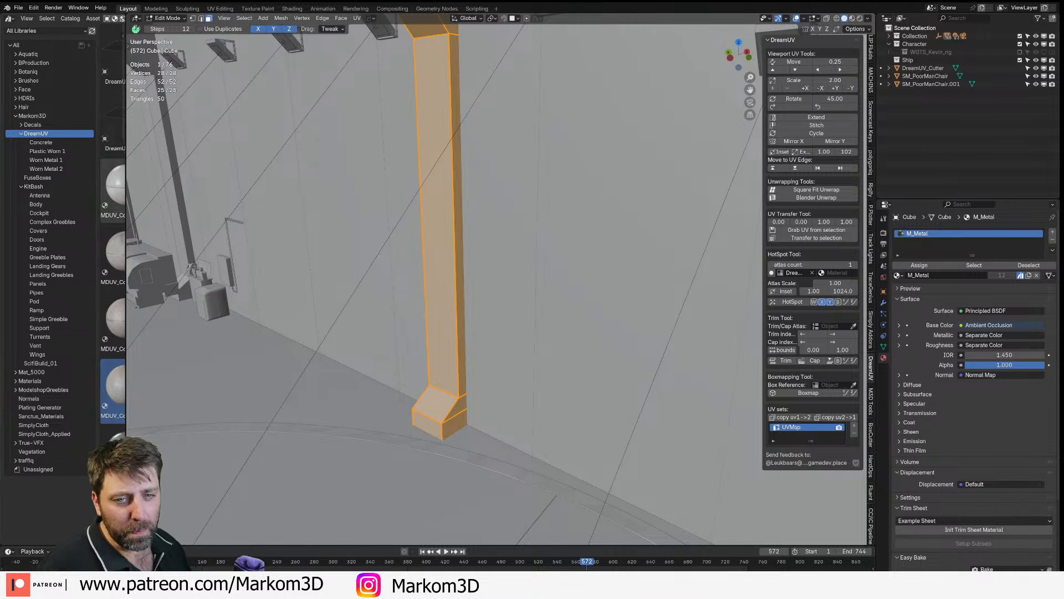
middle_click_drag(608, 233, 659, 212)
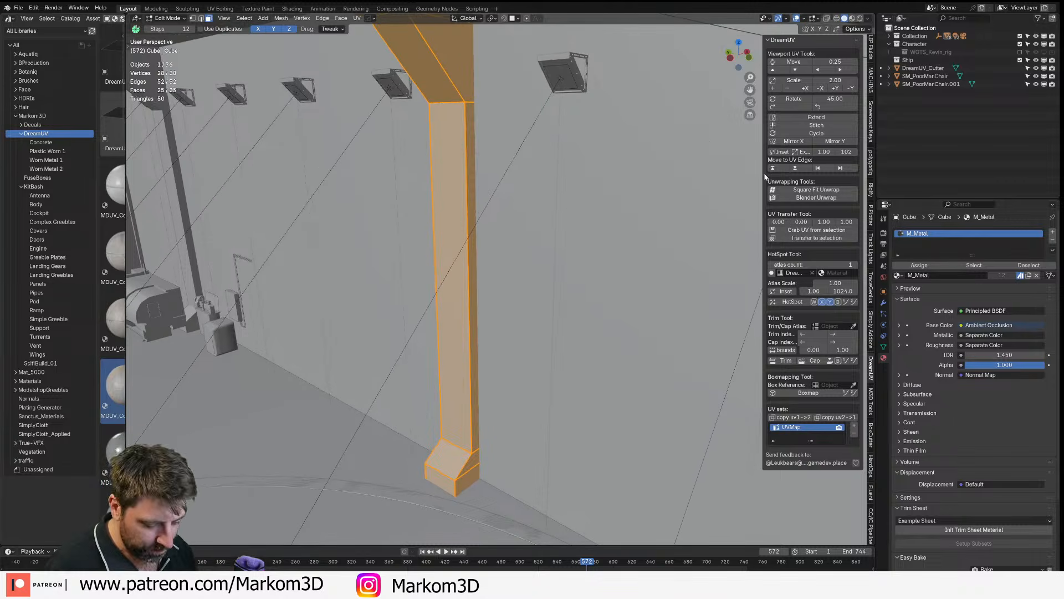
middle_click_drag(438, 389, 463, 190)
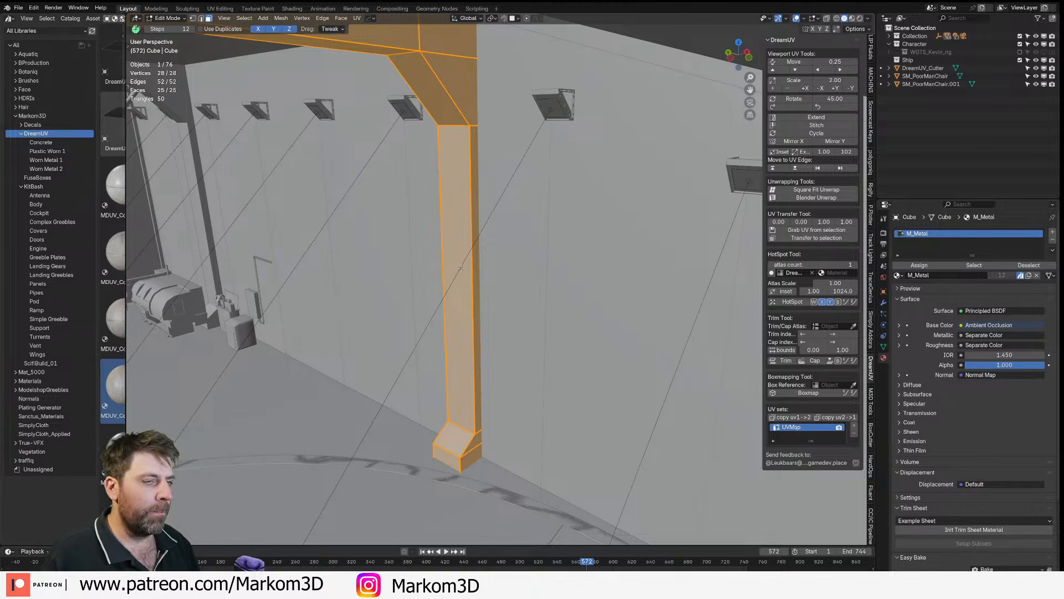
middle_click_drag(467, 392, 436, 389)
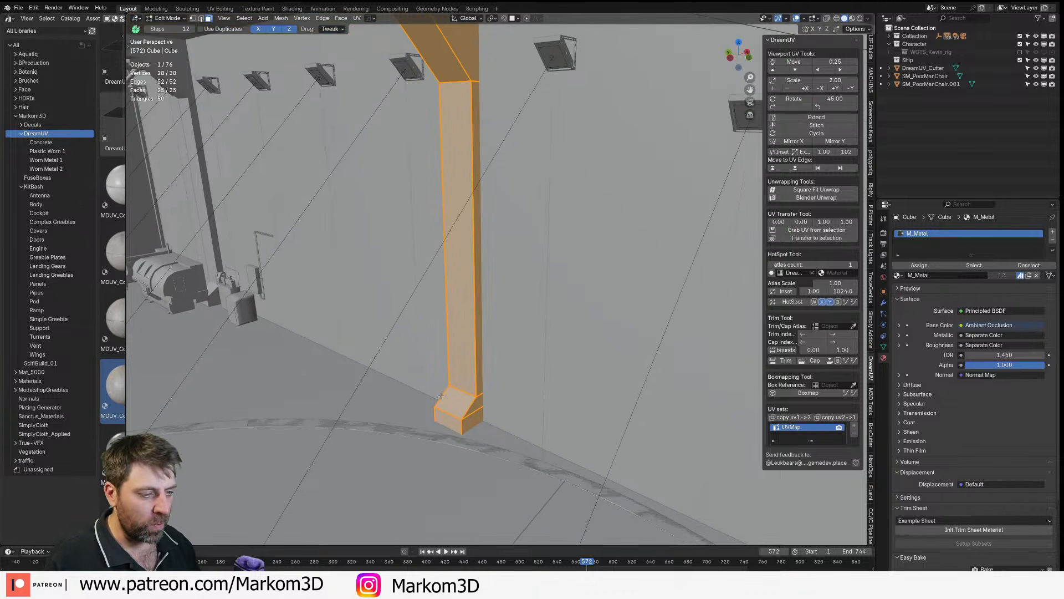
key("Tab")
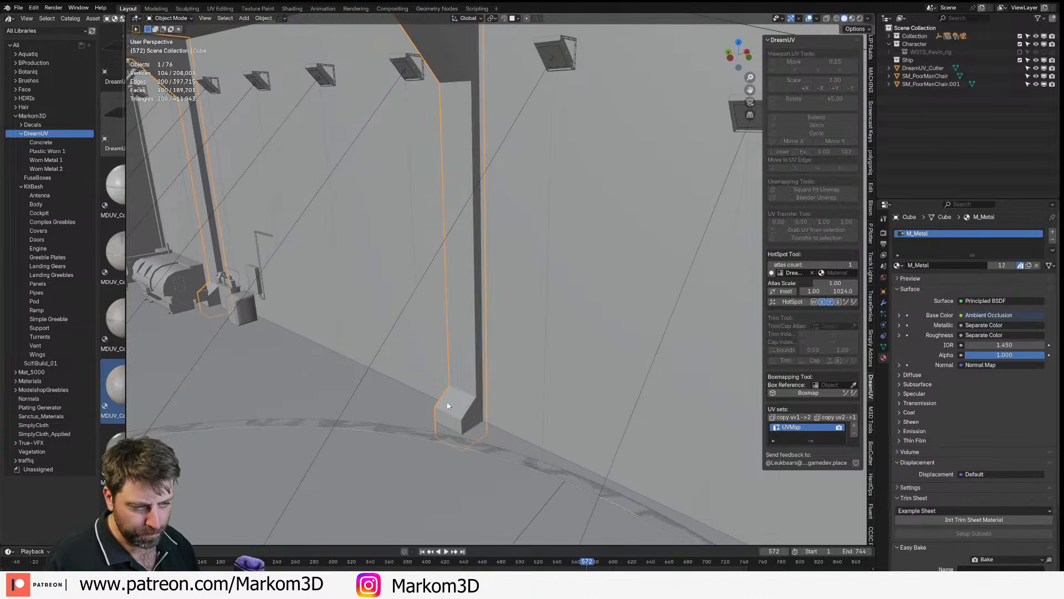
- Duplicate the column's long inner face in place and scale it to about 0.1 along Y as a narrow strip
scroll(451, 325, "up", 1)
key("Tab")
left_click(456, 330)
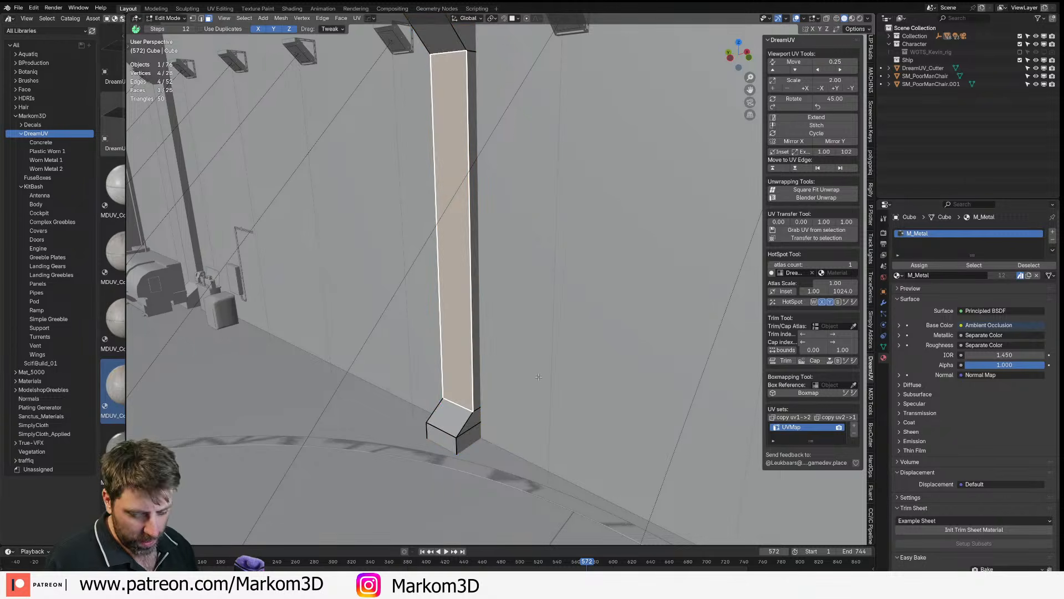
key("shift+d")
key("Escape")
key("s")
key("y")
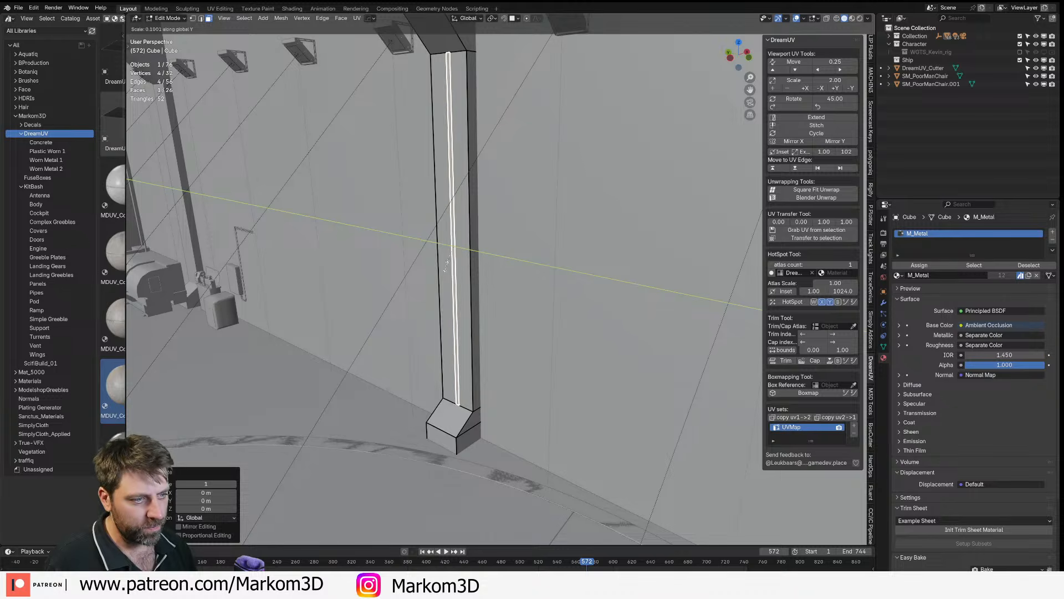
left_click(447, 264)
- Adjust the narrow strip's length along Z and shift it about 0.06 m
middle_click_drag(448, 267, 451, 252, "shift")
key("s")
key("z")
left_click(514, 430)
key("g")
key("y")
left_click(534, 430)
- Extrude the strip outward from the column by about 0.31 m, followed by a second segment of about 0.07 m
key("e")
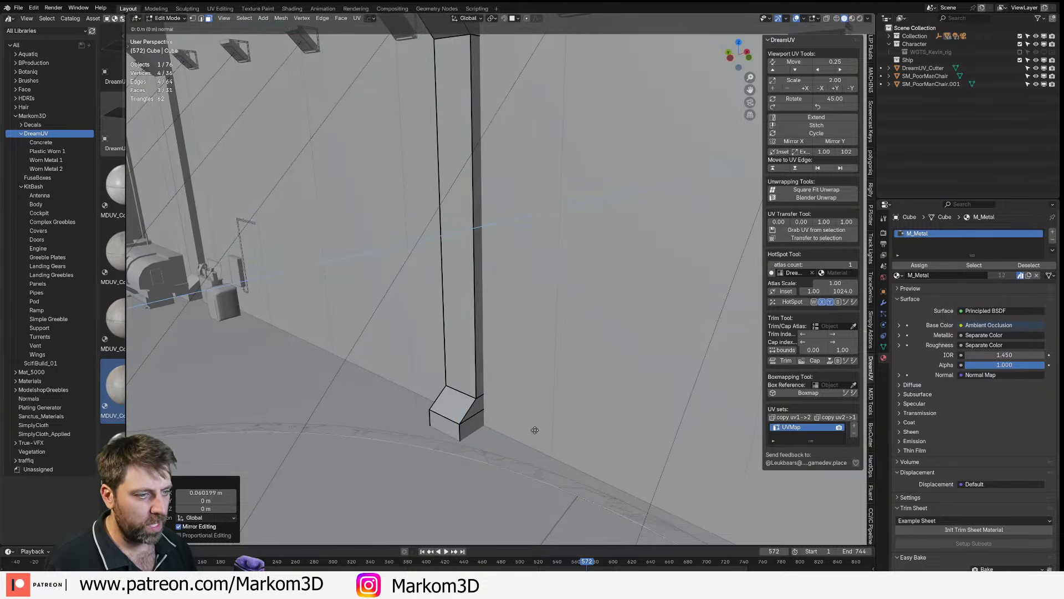
left_click(434, 469)
key("e")
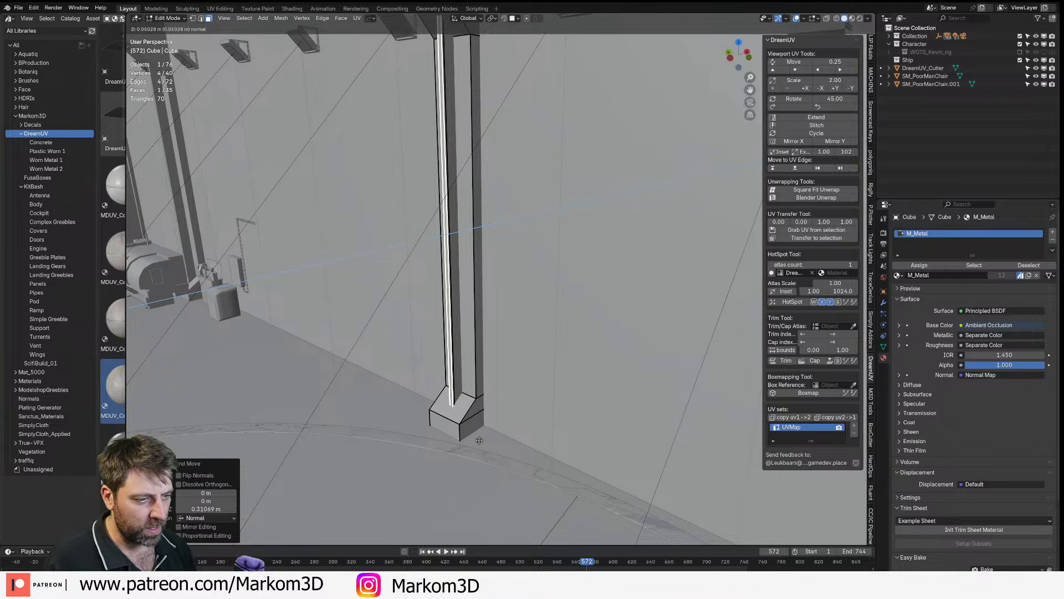
left_click(473, 444)
scroll(450, 334, "up", 3)
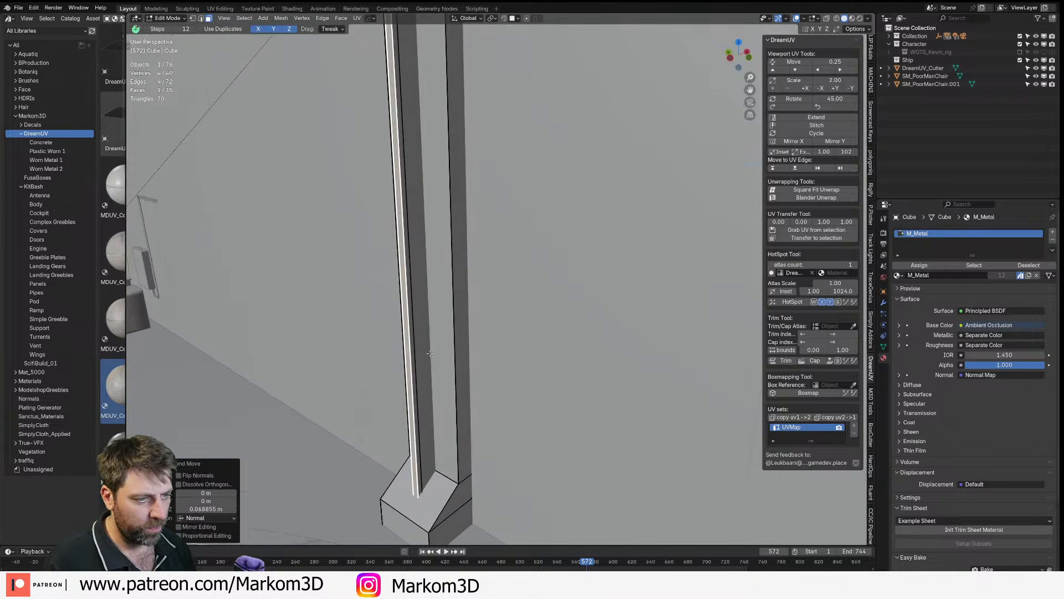
- Extrude both side faces of the rib's end segment in place and scale them to about 3.588 along Y as a flange
middle_click_drag(414, 378, 425, 347)
left_click(409, 404, "shift")
key("e")
key("Escape")
key("s")
key("x")
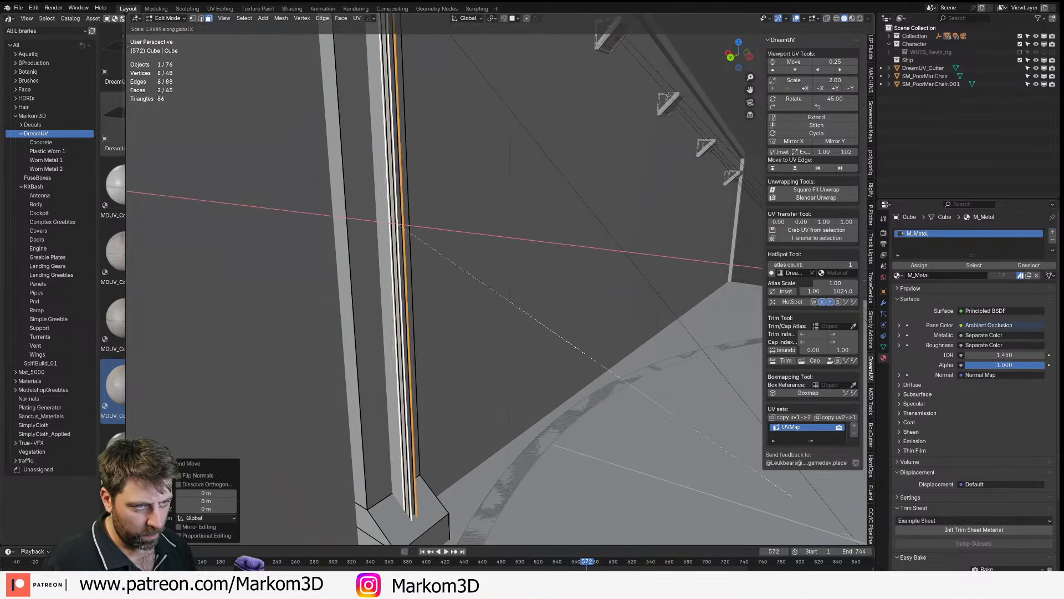
key("Escape")
key("s")
key("y")
left_click(414, 361)
- Leave mesh editing and examine the new flanged rib on the support frame's columns from several angles
key("KP_Decimal")
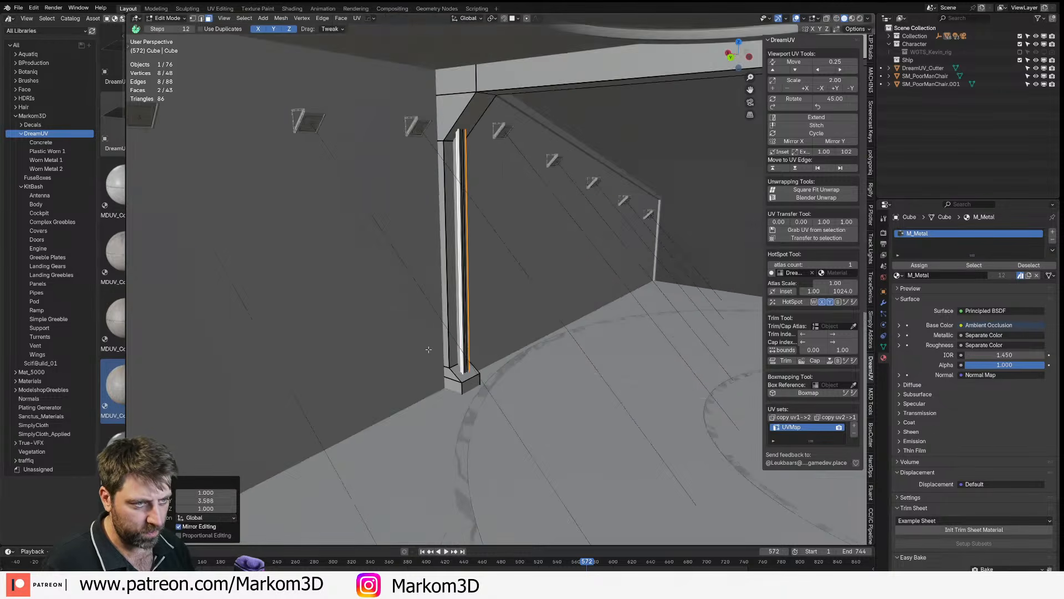
scroll(414, 360, "down", 5)
key("Tab")
middle_click_drag(569, 221, 469, 270)
scroll(510, 282, "up", 4)
middle_click_drag(434, 339, 442, 361)
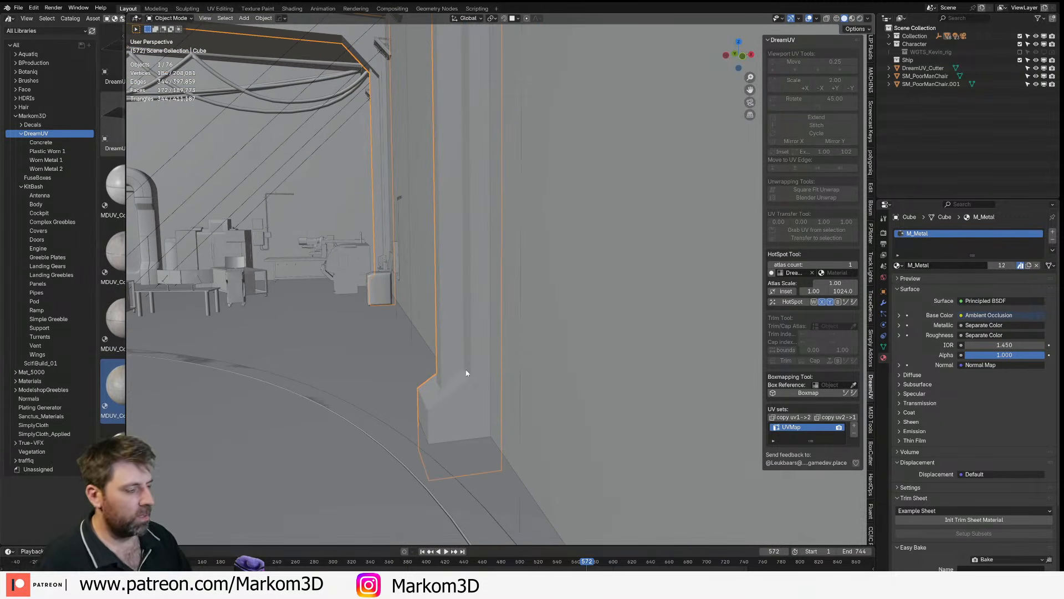
middle_click_drag(530, 296, 675, 308)
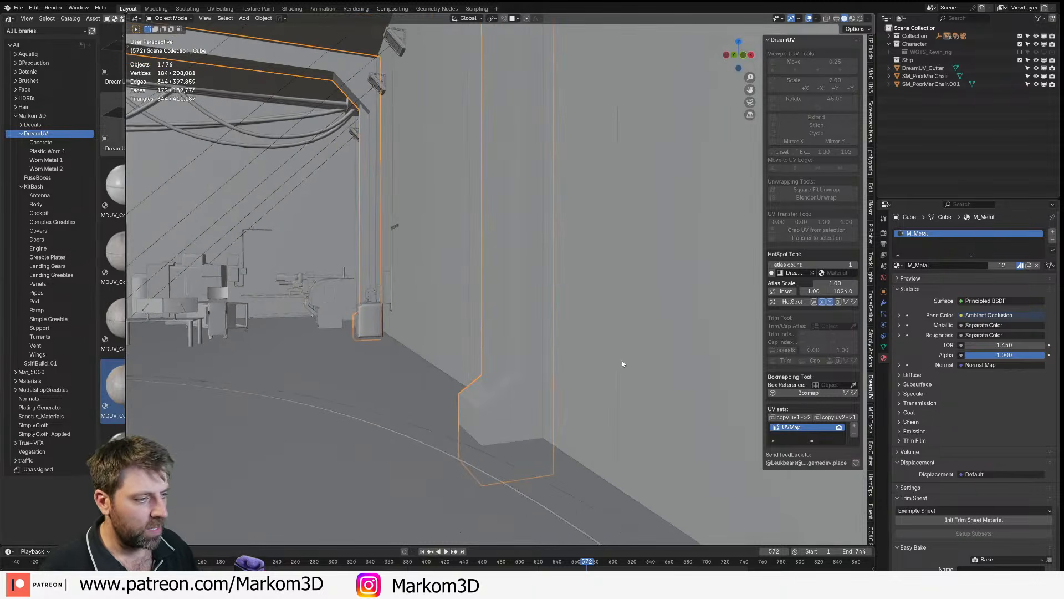
left_click(782, 304)
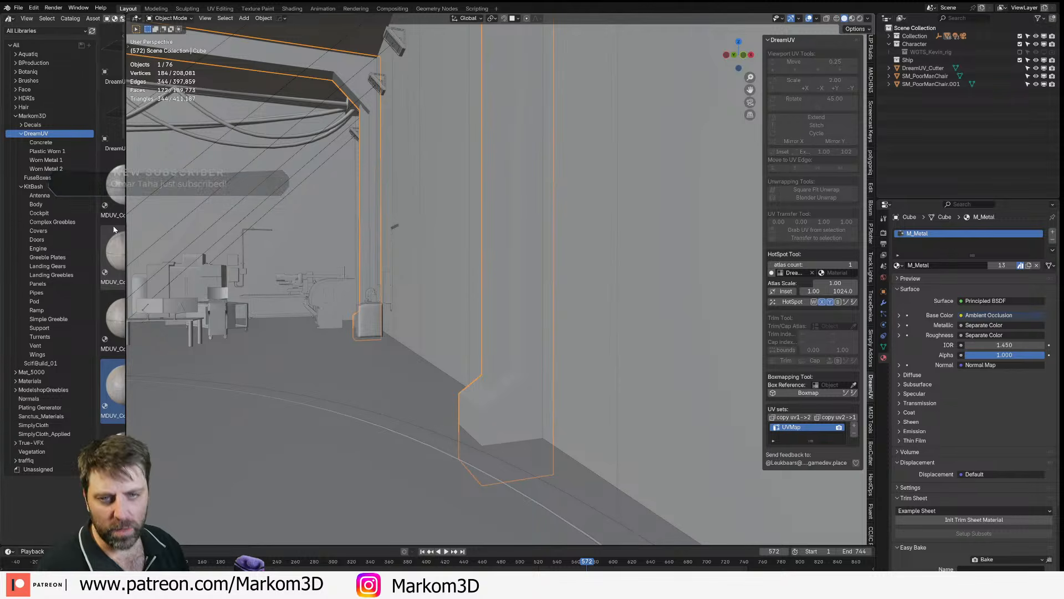
middle_click_drag(470, 271, 480, 271)
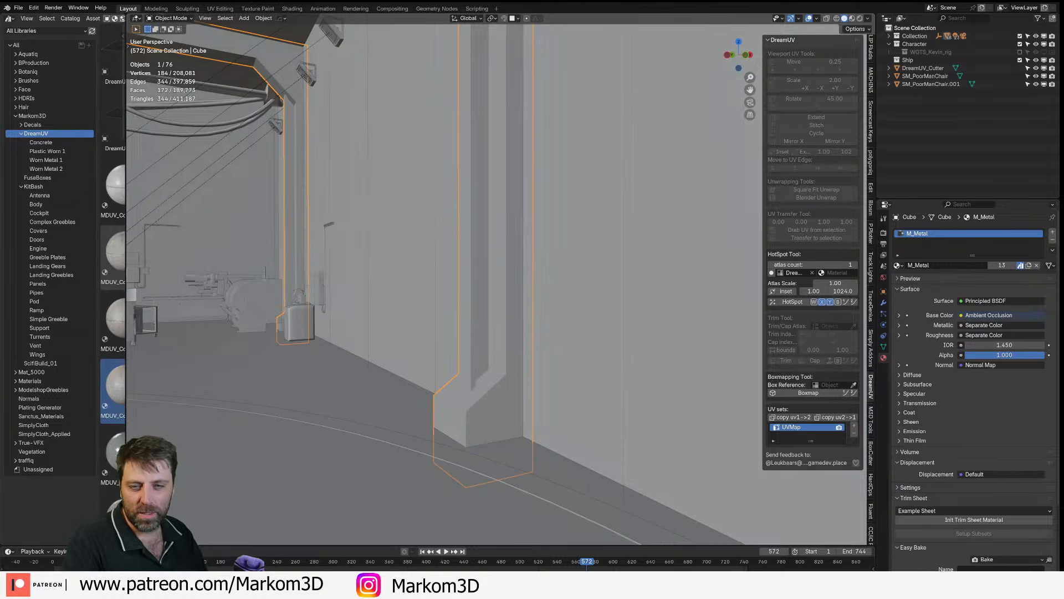
left_click_drag(0, 78, 451, 54)
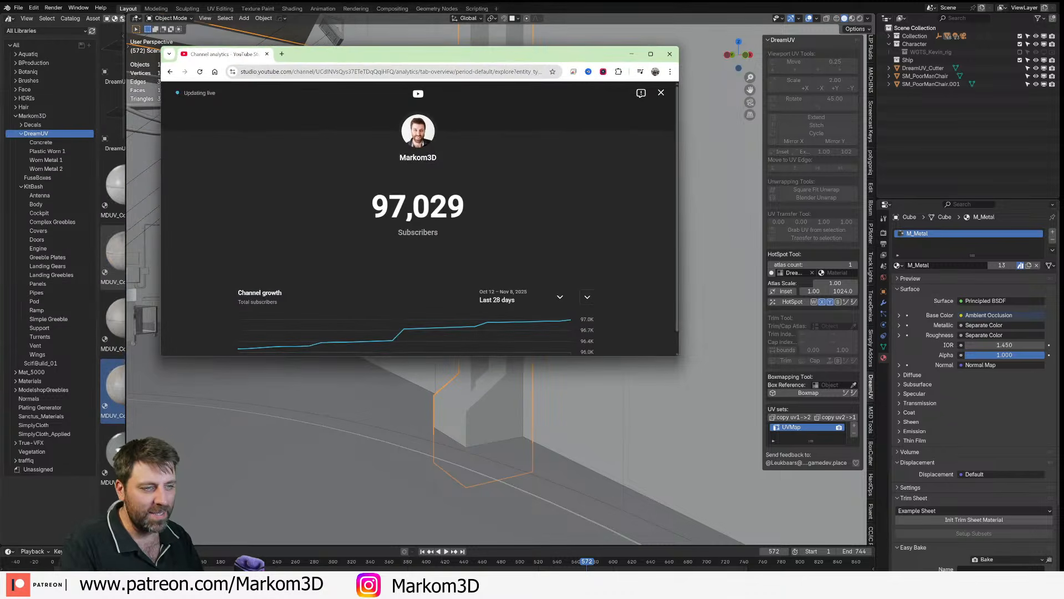
left_click_drag(438, 205, 475, 215)
left_click_drag(595, 61, 0, 78)
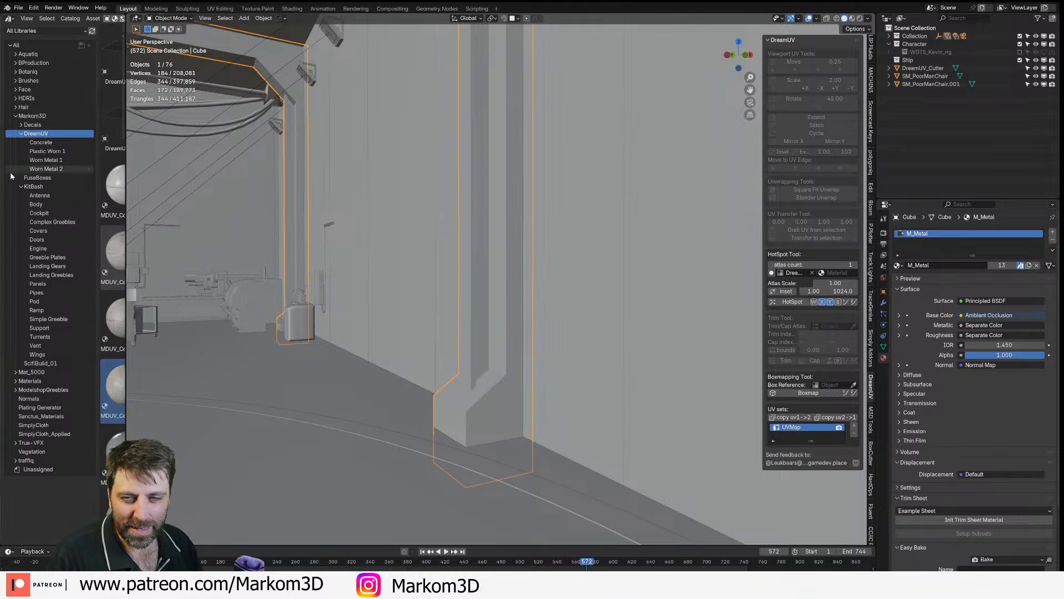
- Widen the asset browser, replace the support frame's material with MDUV_Concrete_03 and add an empty second material slot
scroll(310, 338, "down", 1)
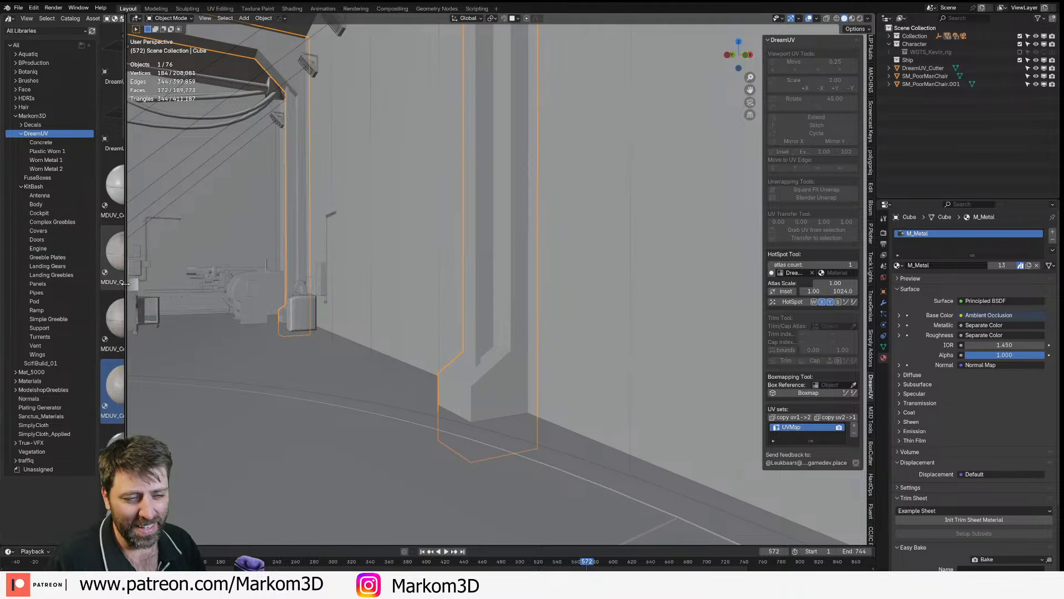
left_click_drag(127, 332, 211, 333)
left_click_drag(116, 182, 900, 252)
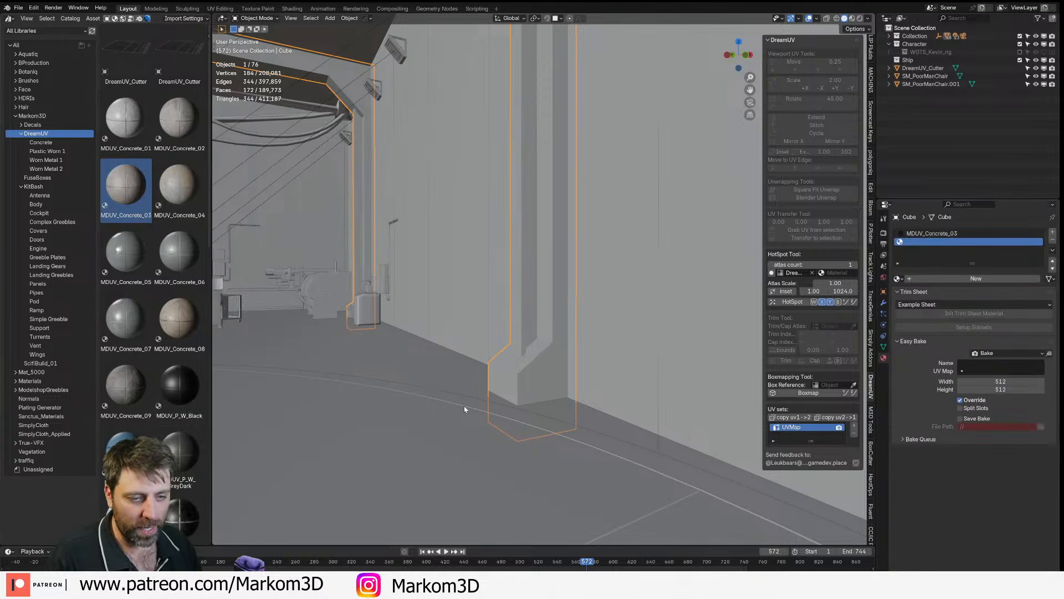
- Select all geometry linked to the column's flanged rib and assign it to the empty second material slot
key("Tab")
left_click(522, 295)
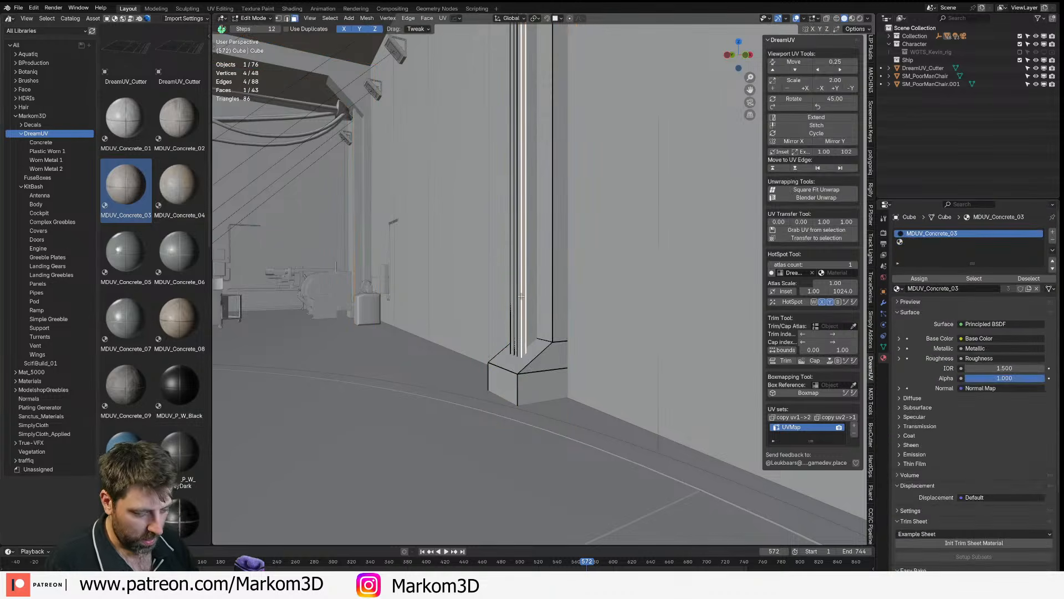
key("ctrl+l")
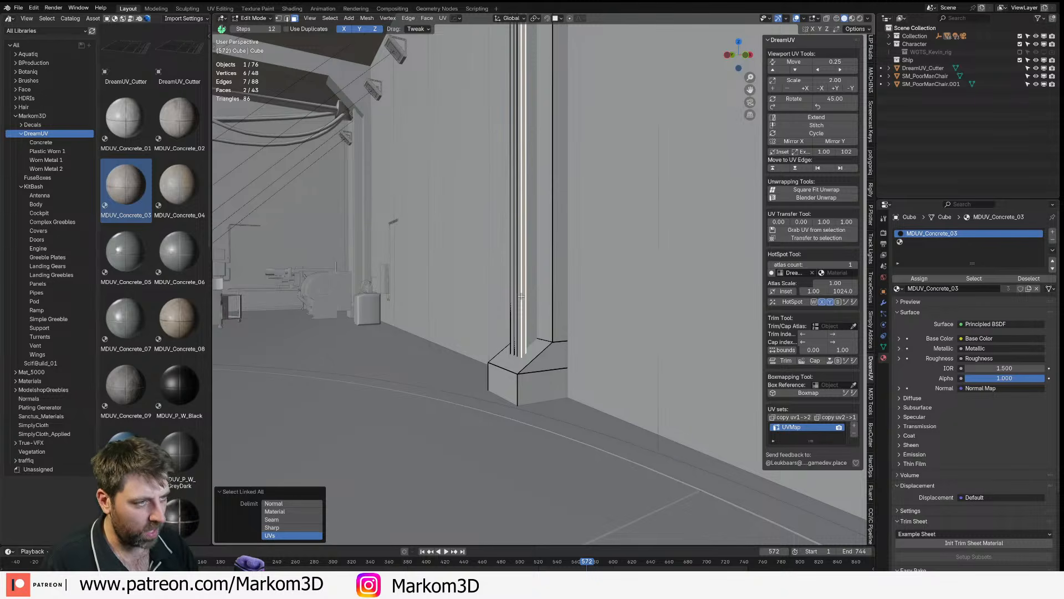
key("1")
key("ctrl+l")
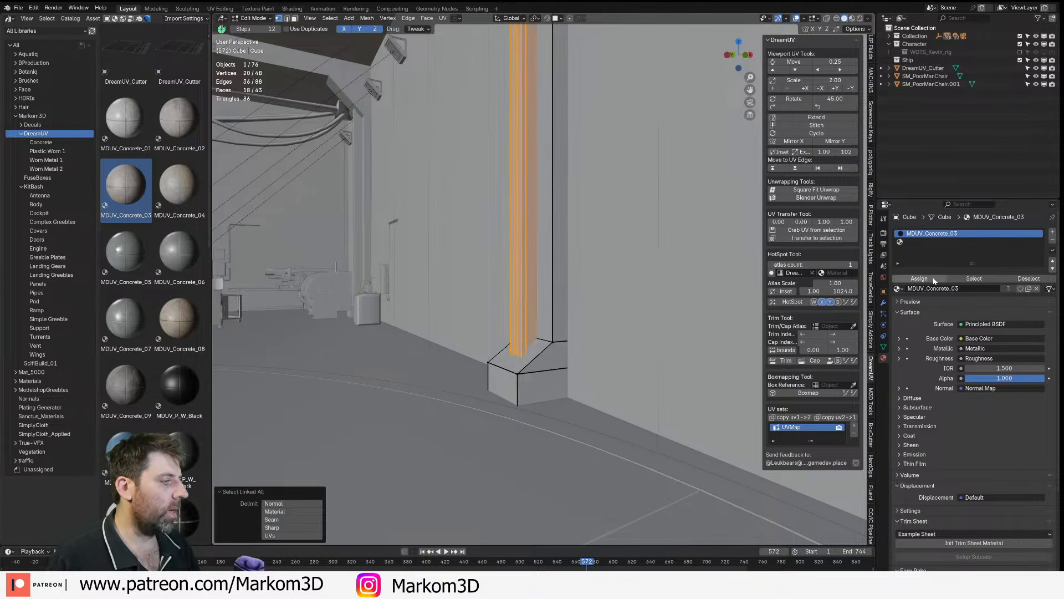
left_click(929, 243)
left_click(928, 280)
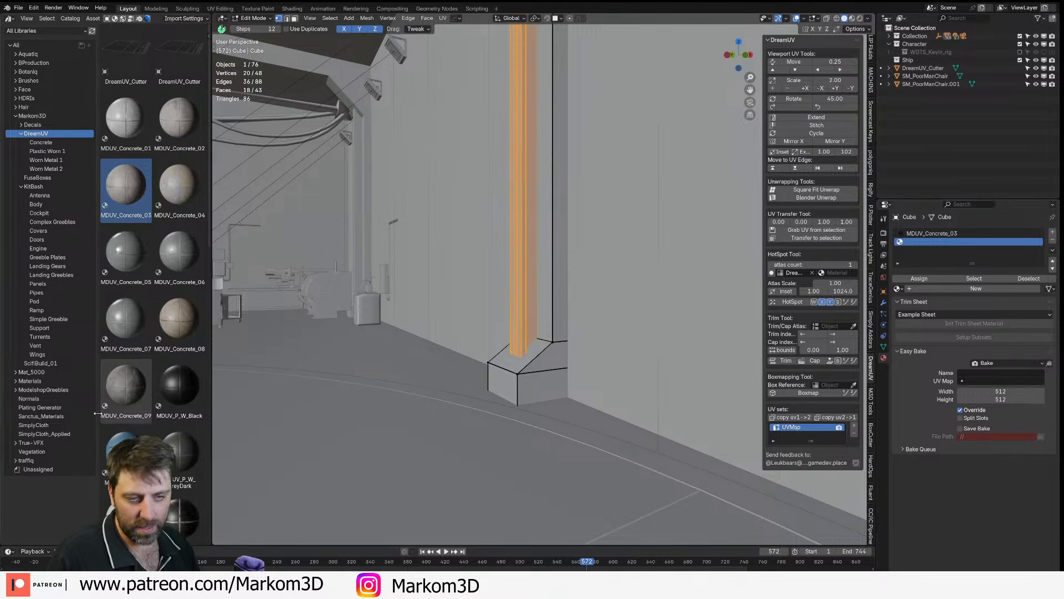
- Apply the MDUV_M_W2_Red material to the frame's second slot and check the ribs in rendered shading
scroll(136, 399, "down", 5)
scroll(136, 399, "down", 8)
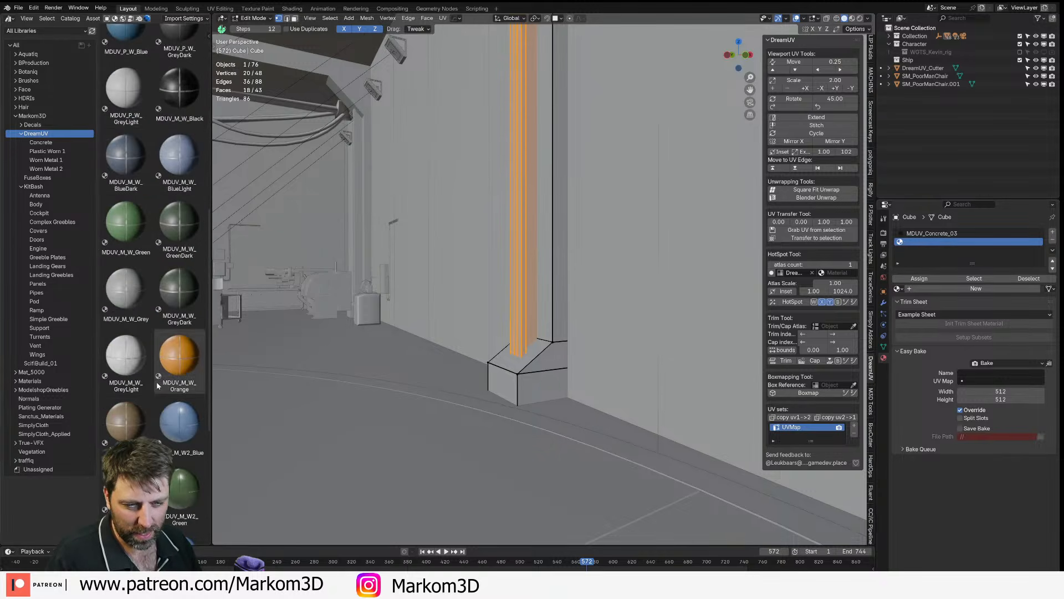
scroll(152, 399, "down", 4)
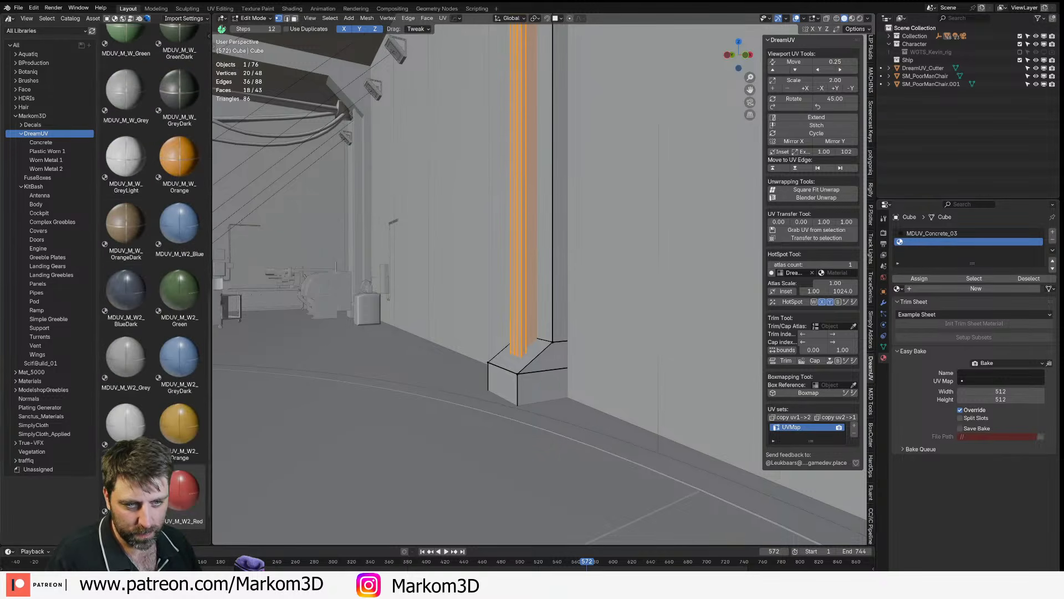
left_click_drag(183, 490, 931, 244)
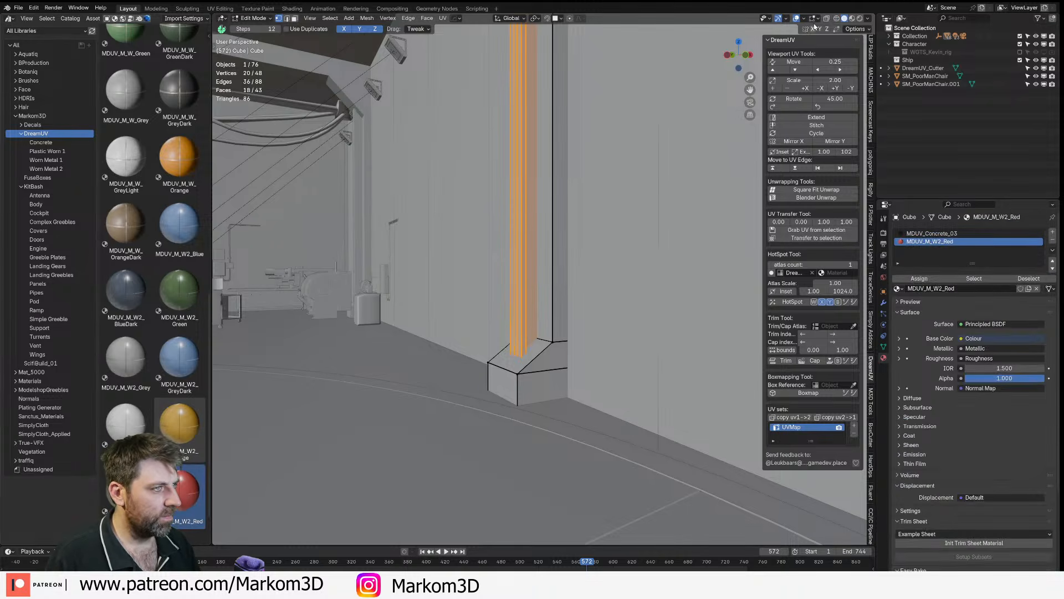
left_click(859, 19)
key("Tab")
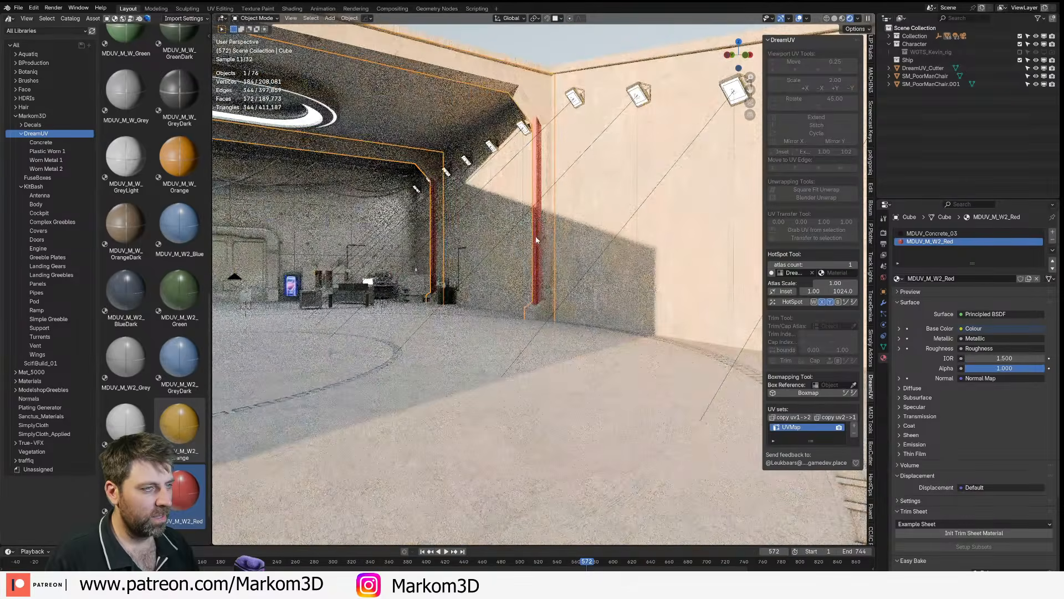
mouse_move(537, 238)
middle_mouse_down()
mouse_move(491, 249)
mouse_move(533, 259)
middle_mouse_up()
scroll(491, 250, "down", 4)
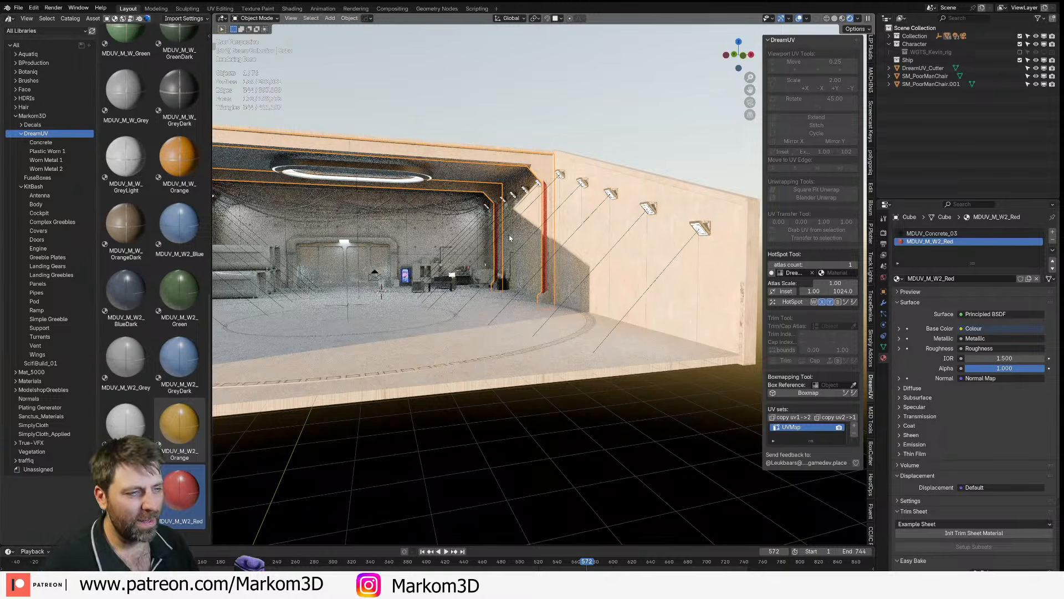
- Mark seams on the oval ceiling light across its four cross-sections where the straight sides meet the curved ends
left_click(431, 177)
key("KP_Decimal")
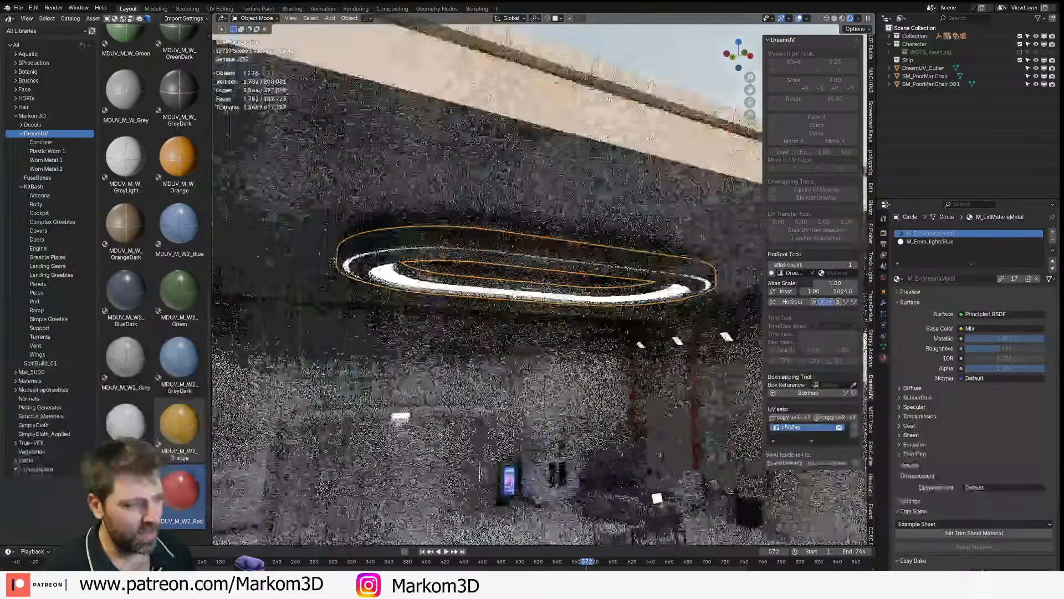
scroll(515, 295, "up", 3)
middle_click_drag(514, 296, 490, 164)
scroll(515, 183, "down", 4)
key("Tab")
scroll(471, 158, "up", 2)
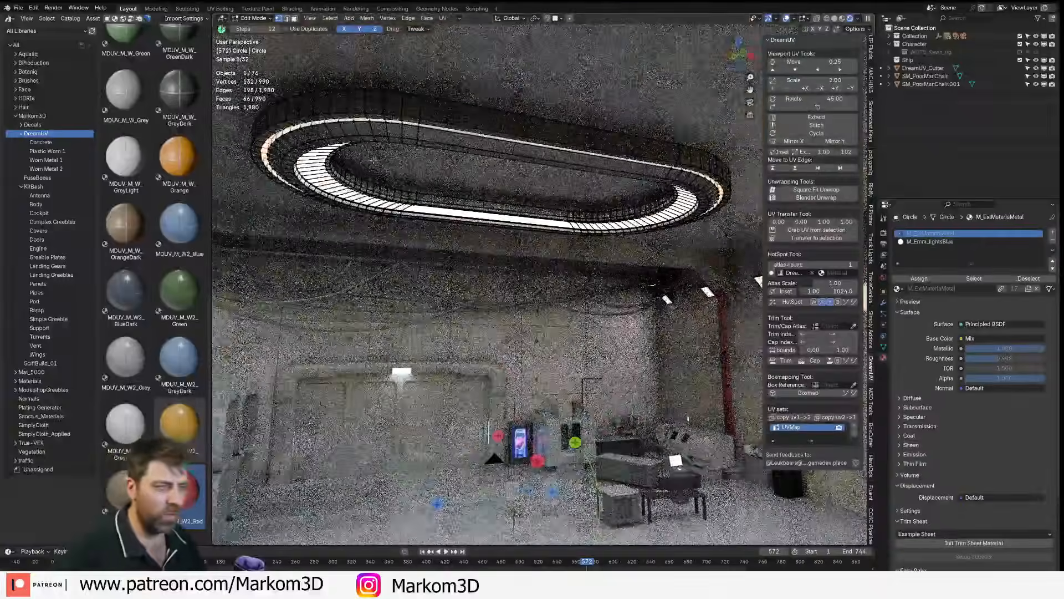
key("alt+a")
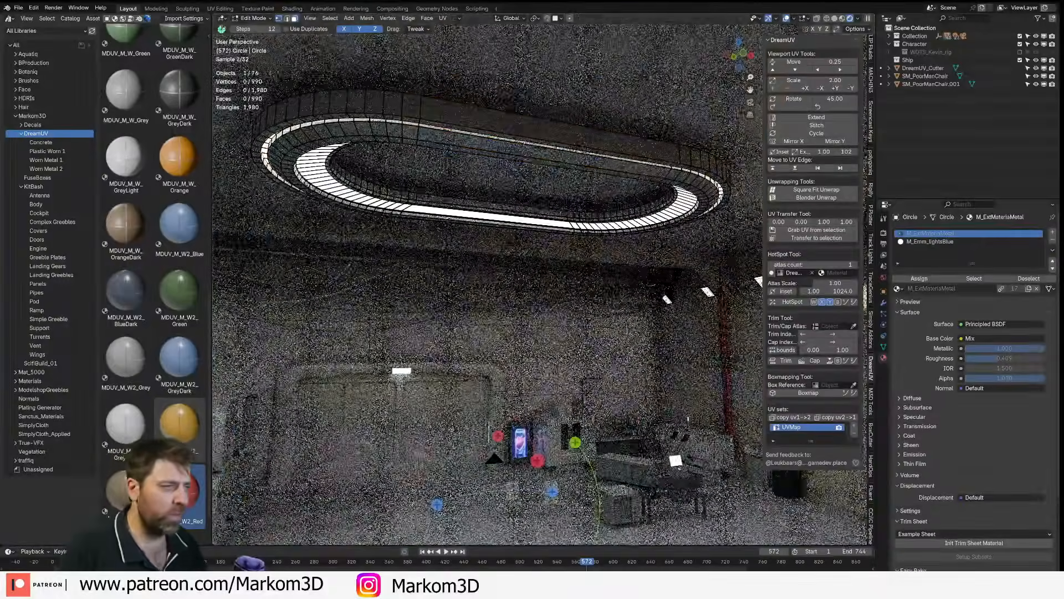
key("ctrl+z")
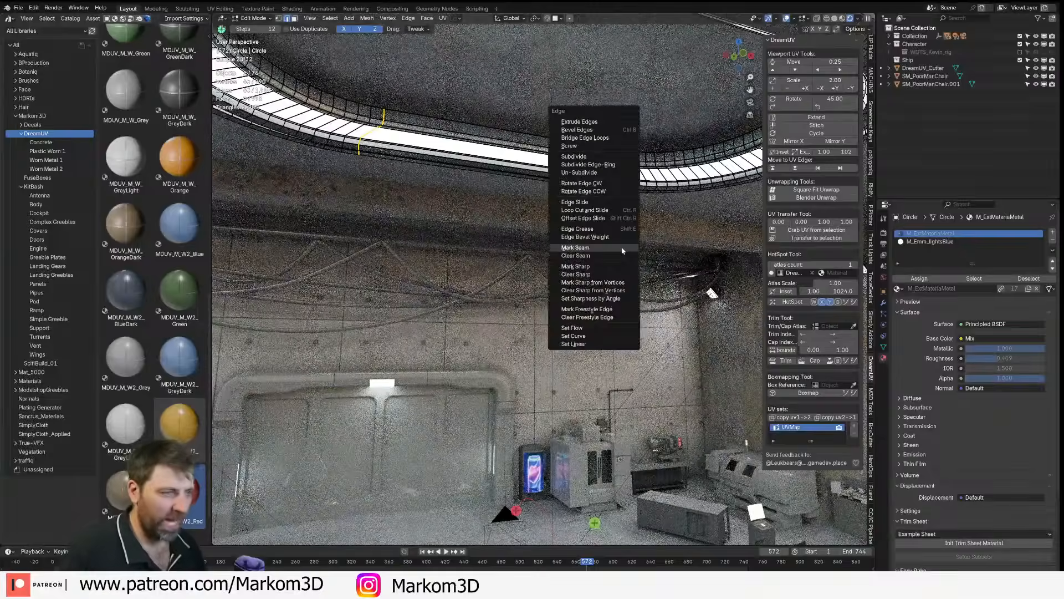
scroll(621, 247, "down", 4)
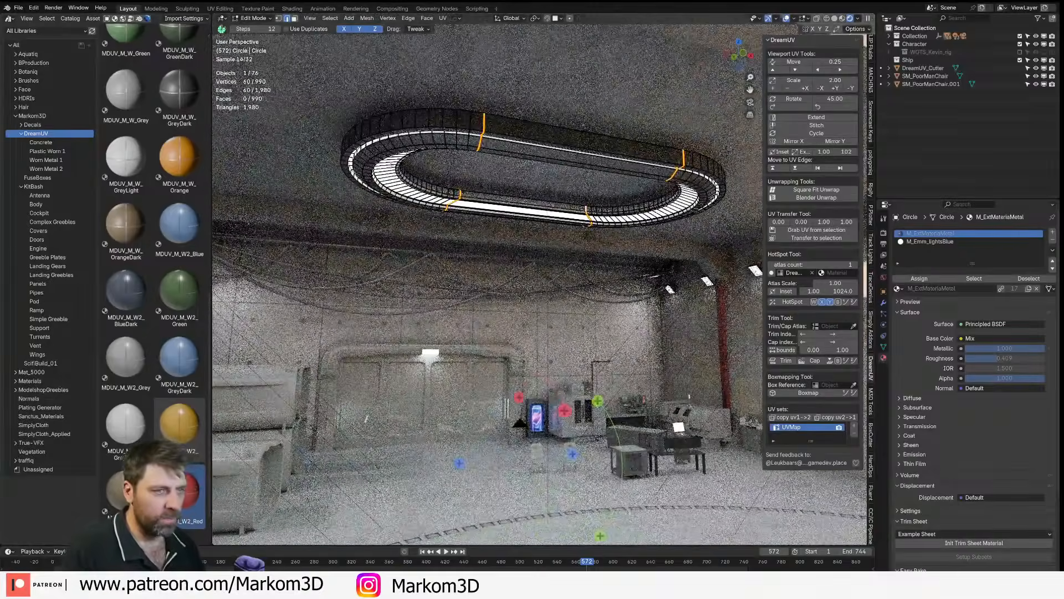
- In a top wireframe view, mark seams on the cross-section loops at the middle of both curved ends of the ceiling light
middle_click_drag(373, 157, 380, 148)
key("KP_7")
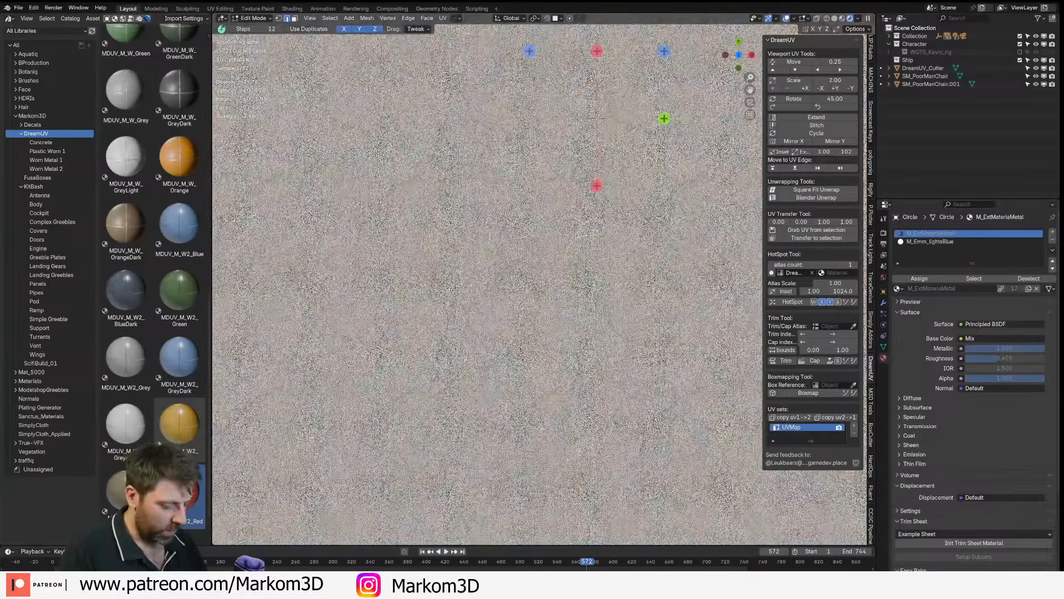
key("z")
left_click(309, 153)
scroll(388, 260, "down", 3)
scroll(416, 288, "up", 2)
mouse_move(432, 306)
middle_mouse_down("shift")
mouse_move(416, 288)
mouse_move(450, 286)
middle_mouse_up("shift")
scroll(392, 262, "up", 2)
left_click(383, 255, "alt")
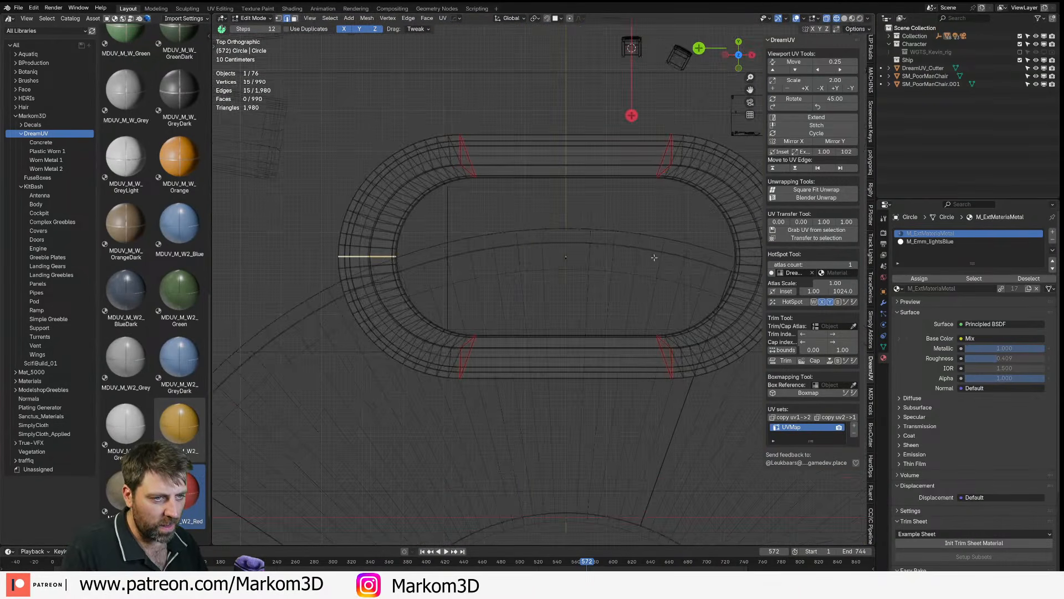
middle_click_drag(756, 257, 741, 257, "shift")
left_click(738, 255, "alt+shift")
key("ctrl+e")
left_click(632, 249)
- Return to solid shading in perspective and leave mesh editing on the ceiling light
mouse_move(631, 249)
middle_mouse_down()
mouse_move(587, 214)
mouse_move(563, 155)
mouse_move(611, 150)
middle_mouse_up()
key("z")
left_click(620, 155)
scroll(607, 177, "up", 2)
key("Tab")
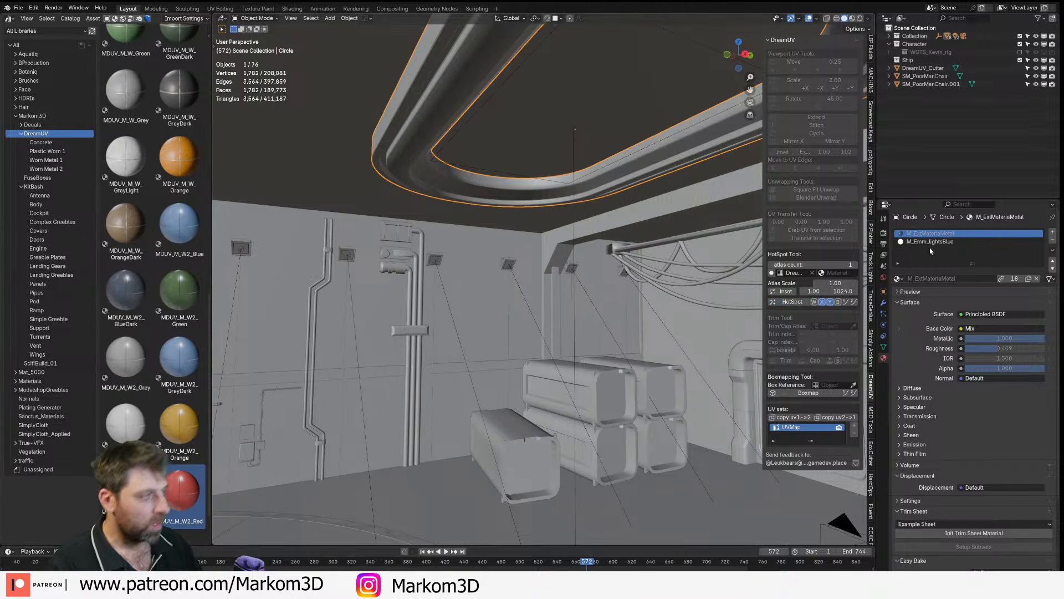
- Replace the ceiling light's first material with MDUV_P_W_GreyDark and check it in rendered shading
scroll(118, 433, "up", 10)
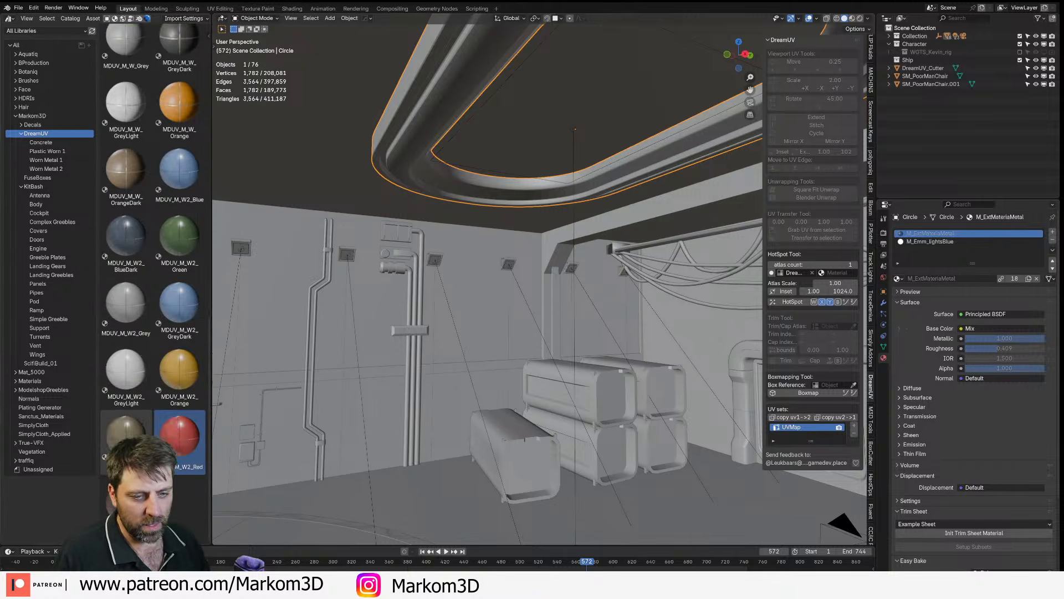
left_click(179, 109)
left_click_drag(180, 123, 935, 233)
scroll(705, 306, "down", 5)
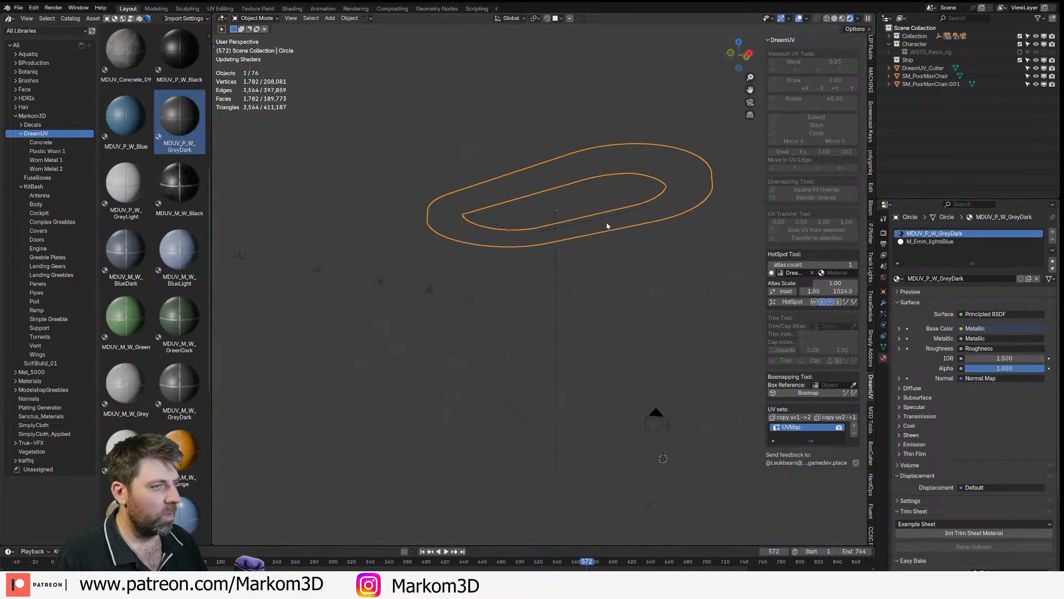
middle_click_drag(606, 225, 621, 296)
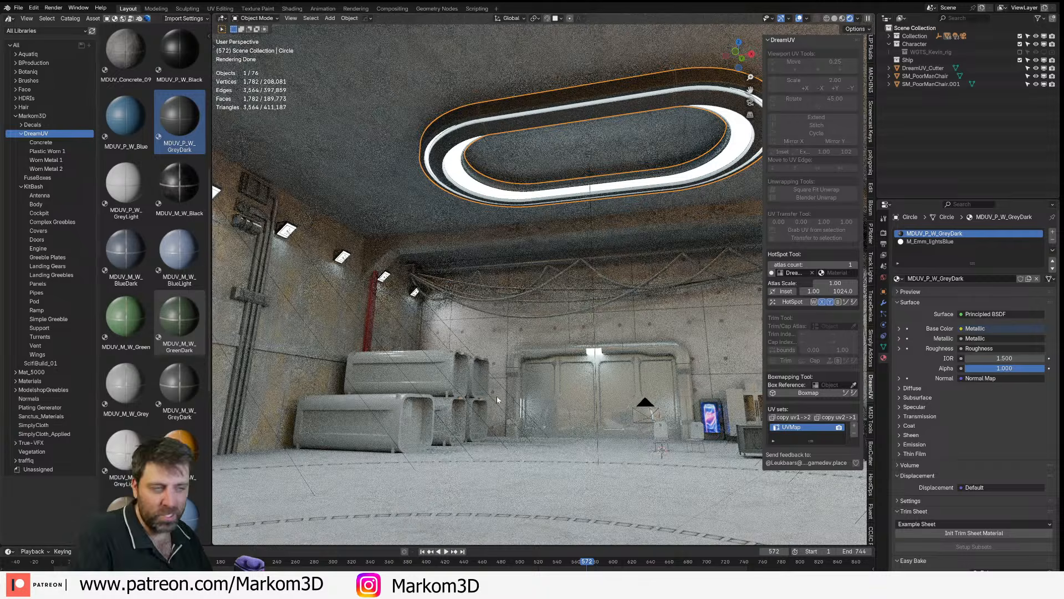
scroll(497, 400, "down", 4)
middle_click_drag(497, 400, 509, 409)
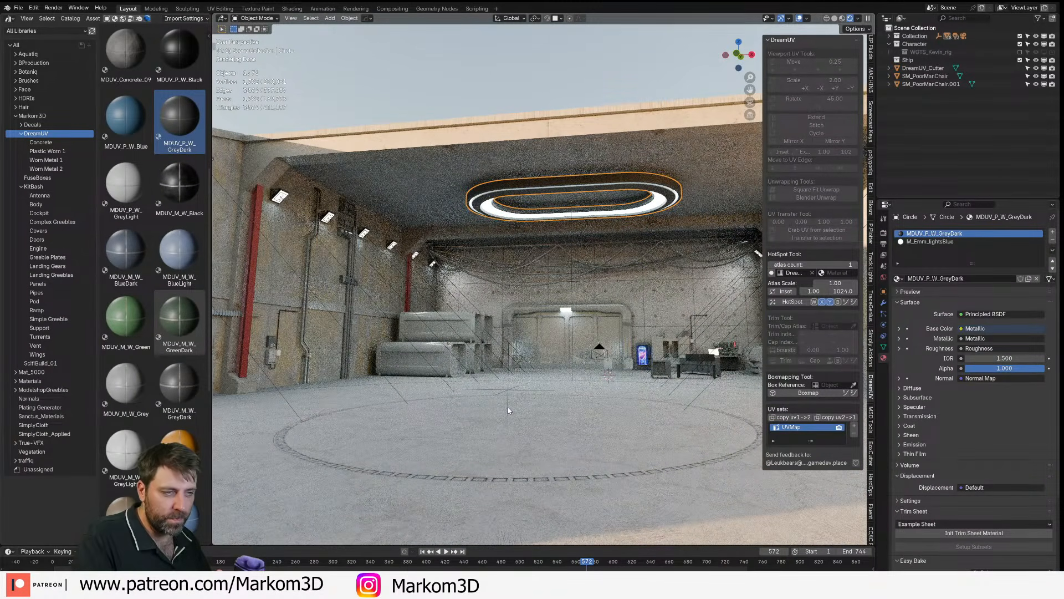
- Add an empty second material slot to the hanging cable and pipe bundle and look through the existing materials for it
left_click(586, 282)
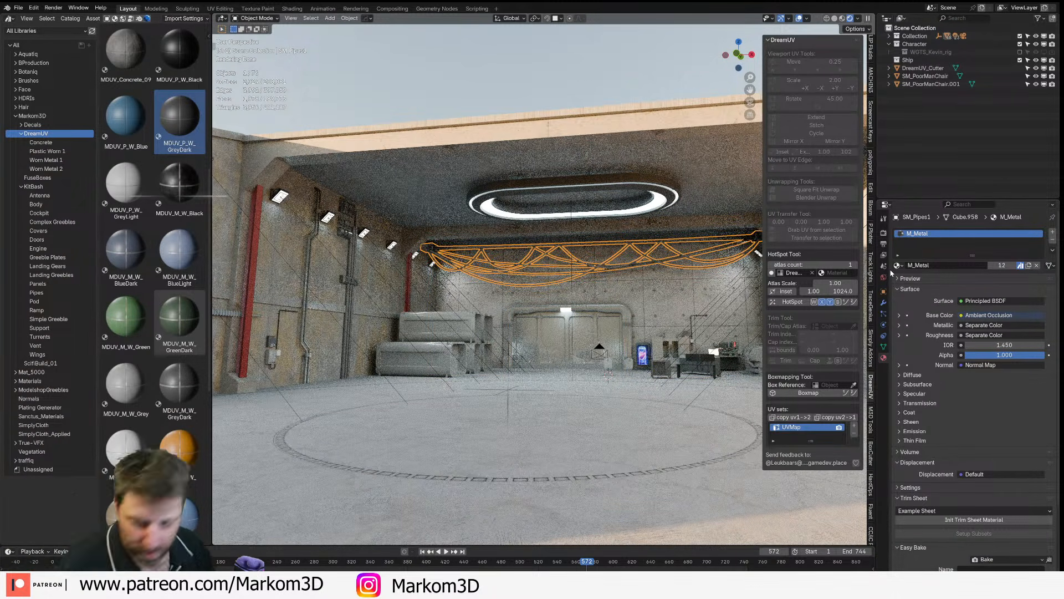
left_click(1052, 231)
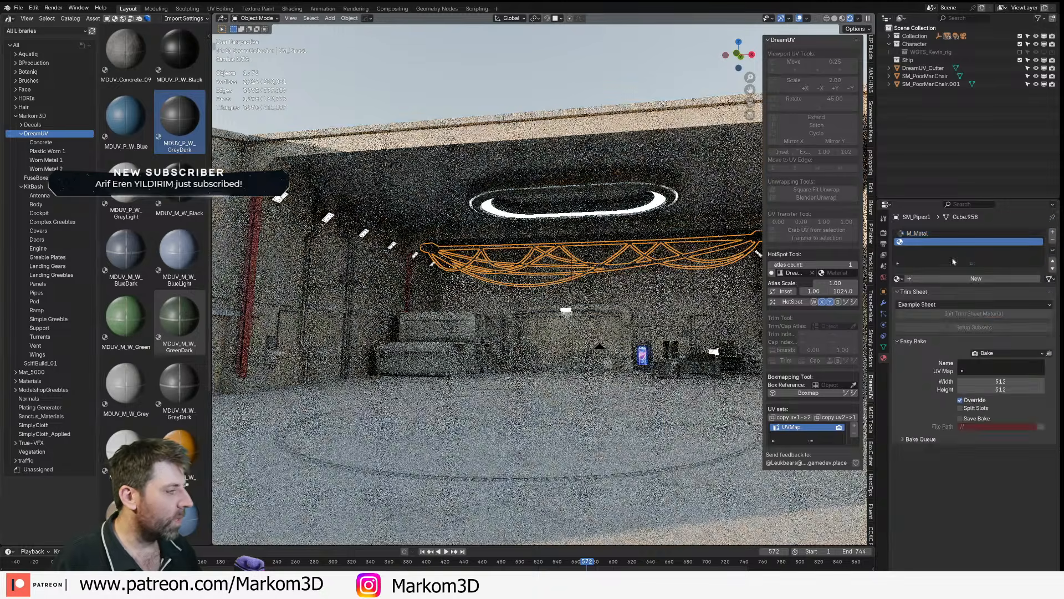
left_click(898, 279)
scroll(554, 332, "down", 5)
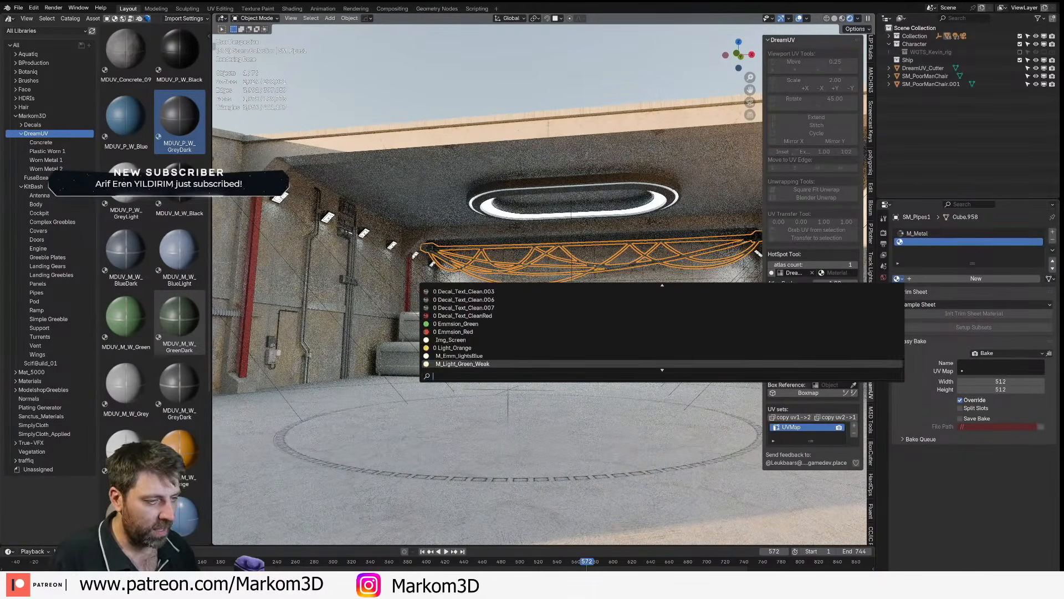
scroll(554, 350, "down", 5)
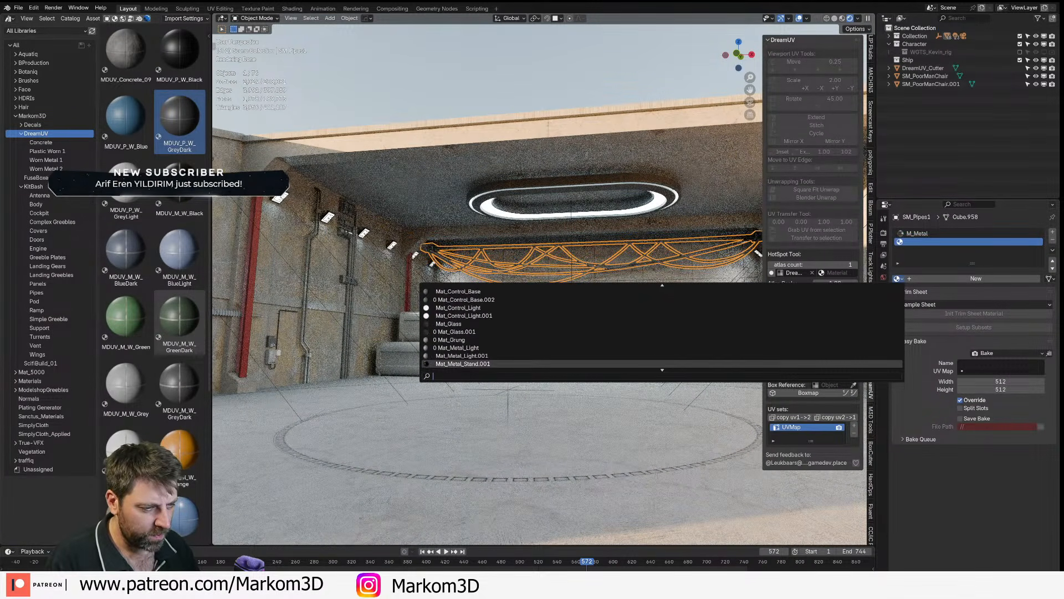
left_click(904, 276)
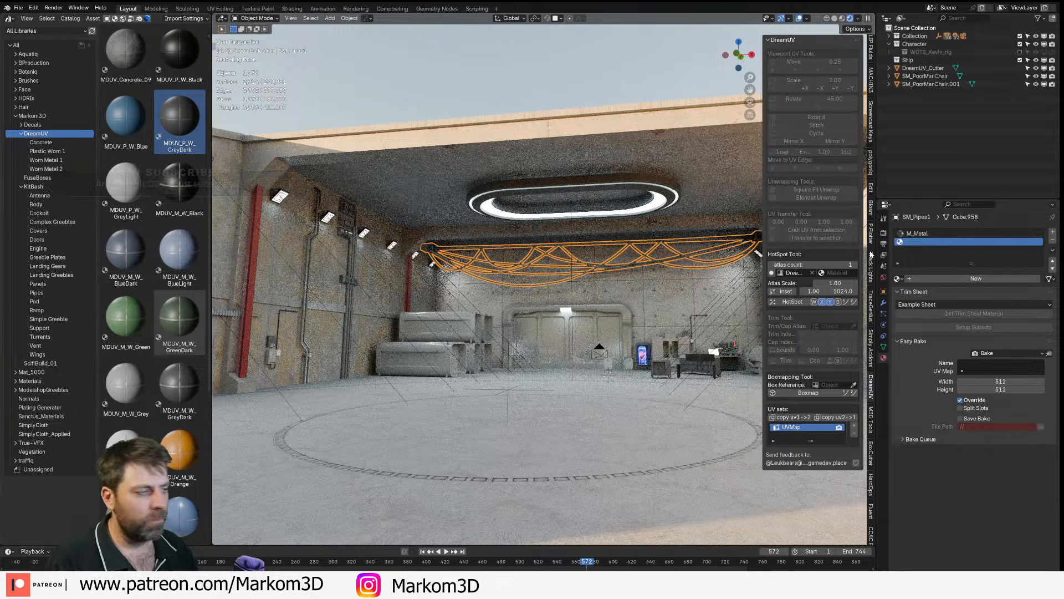
left_click(899, 277)
scroll(554, 361, "down", 3)
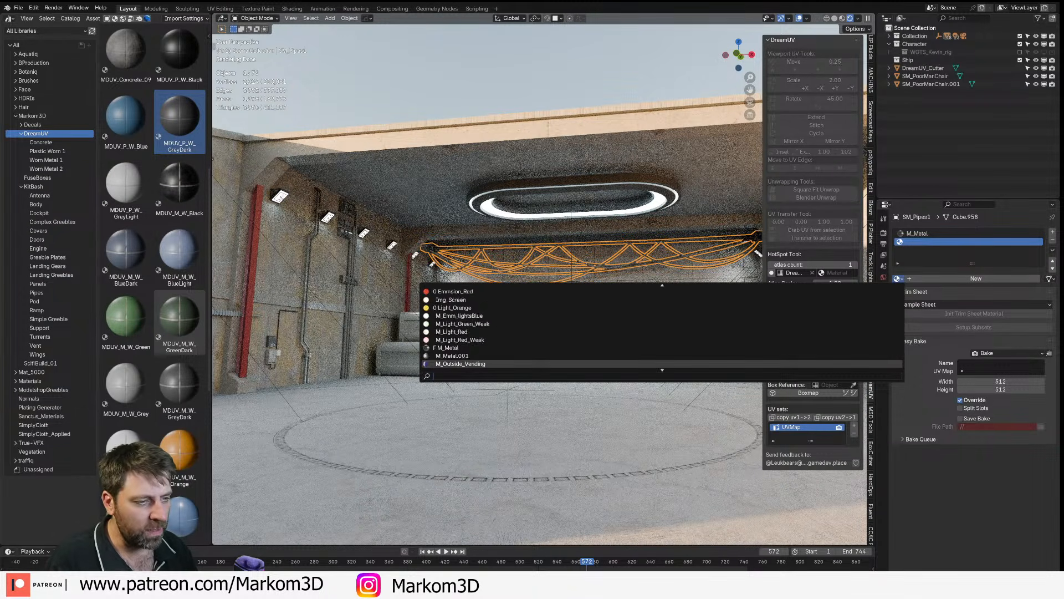
scroll(554, 360, "down", 10)
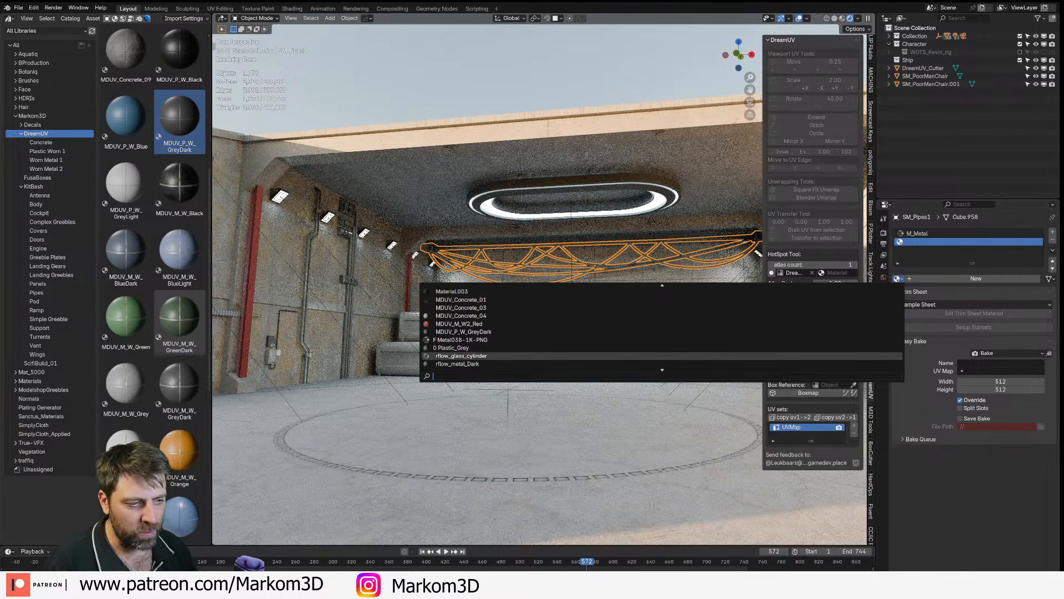
scroll(555, 361, "down", 15)
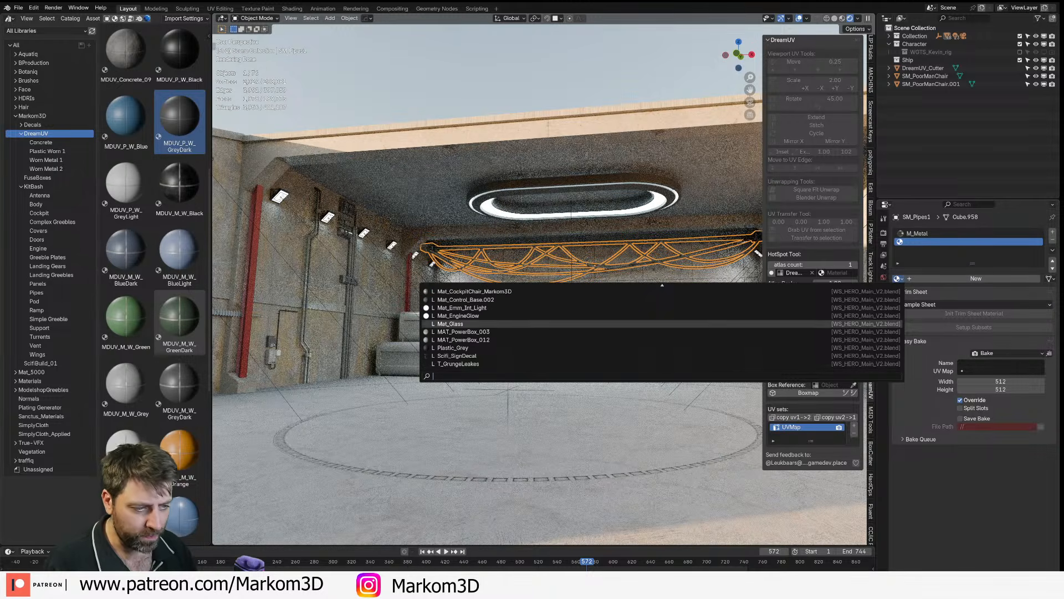
left_click(232, 62)
- Purge all unused local and linked data-blocks from the file, with recursive delete enabled
left_click(18, 7)
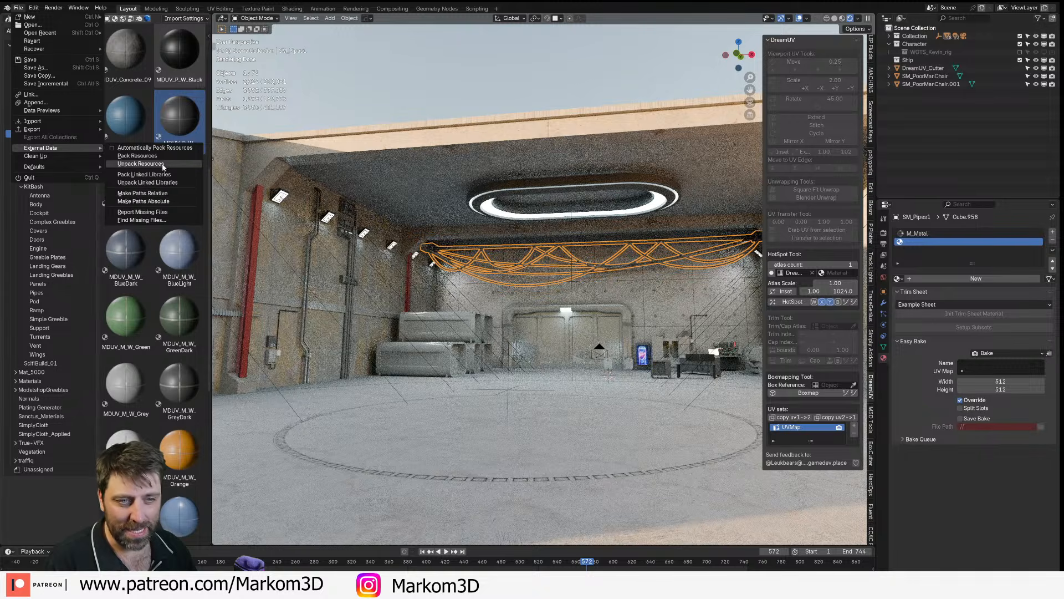
mouse_move(65, 160)
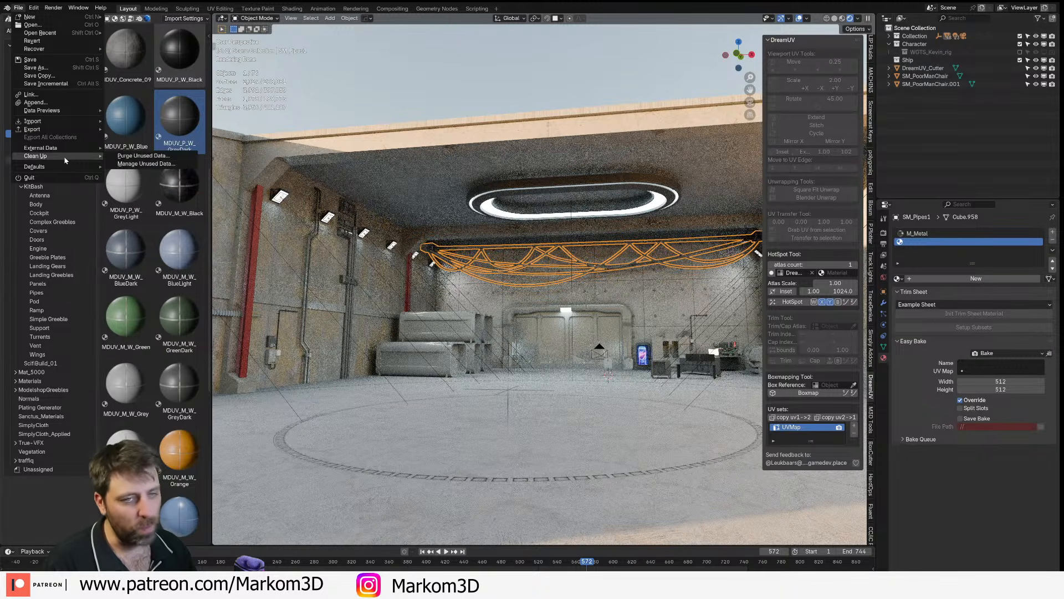
left_click(143, 156)
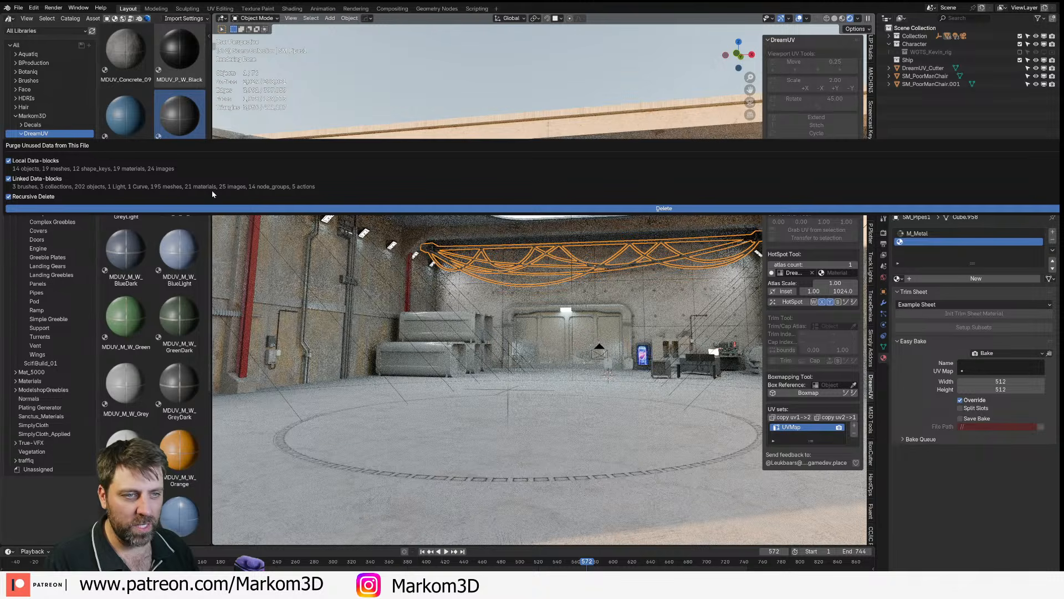
left_click(403, 210)
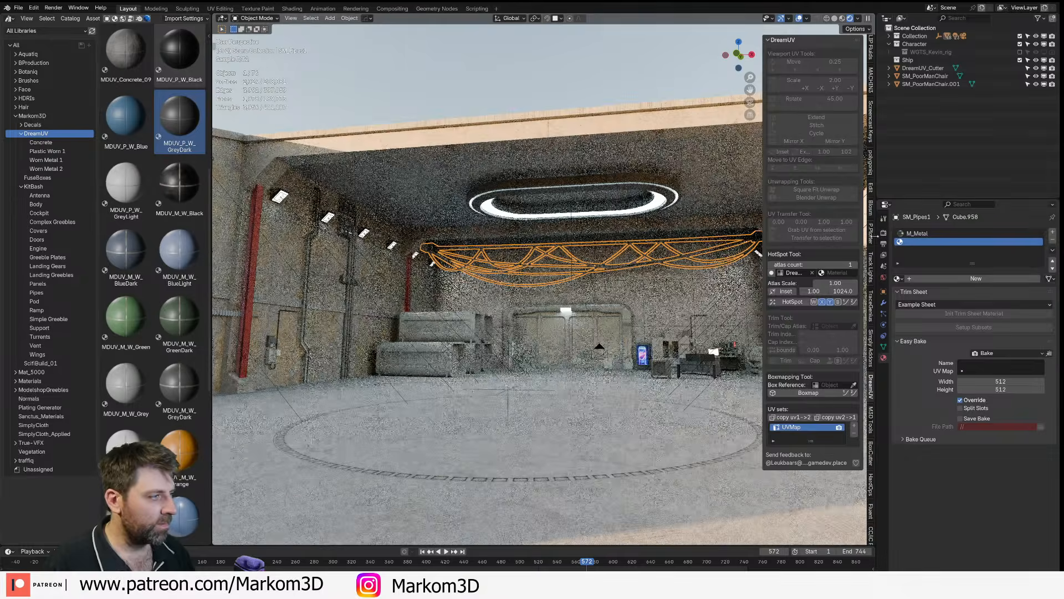
- Look through the cleaned-up material list for one that suits the hanging cables' empty slot
left_click(898, 278)
scroll(660, 333, "down", 5)
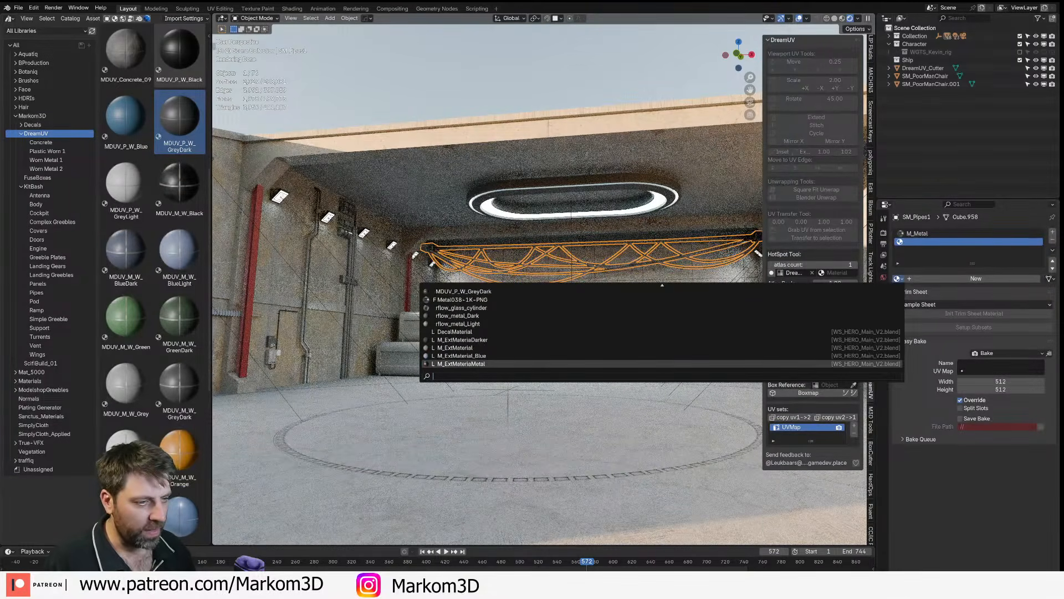
scroll(662, 323, "up", 4)
scroll(661, 324, "down", 5)
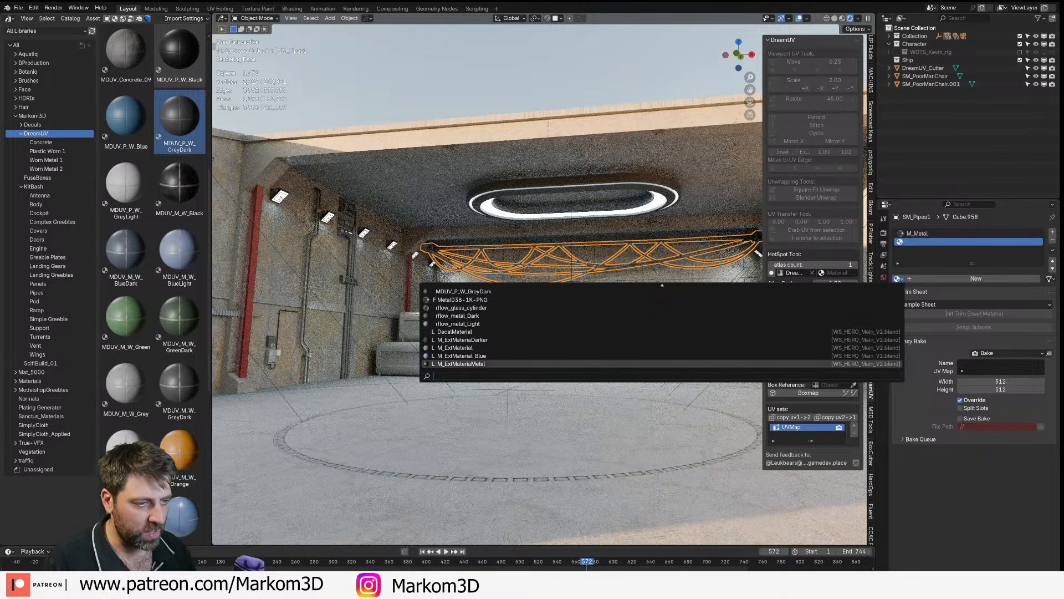
scroll(662, 327, "up", 8)
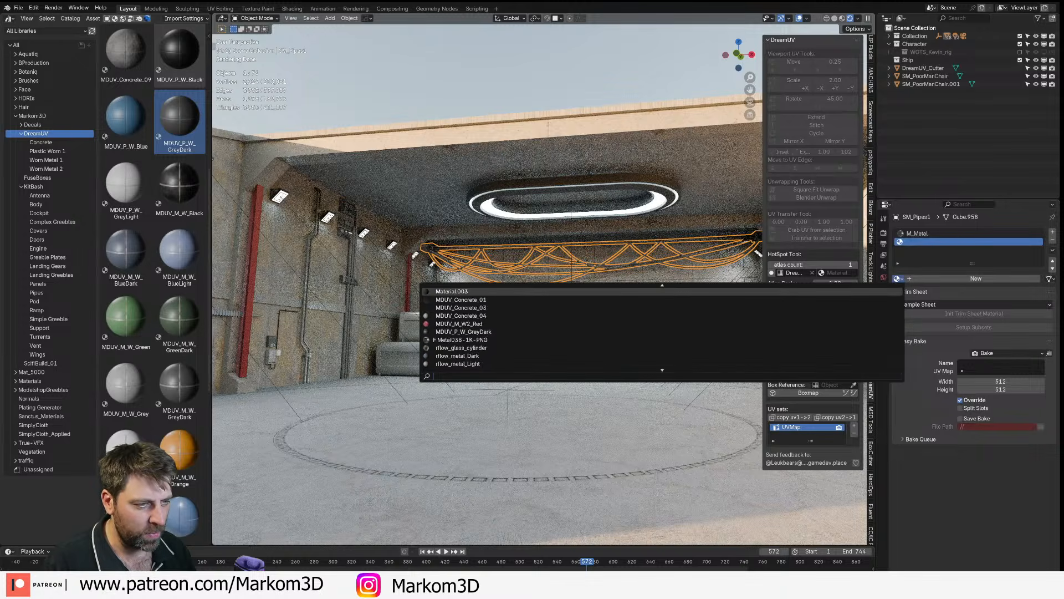
scroll(662, 327, "up", 10)
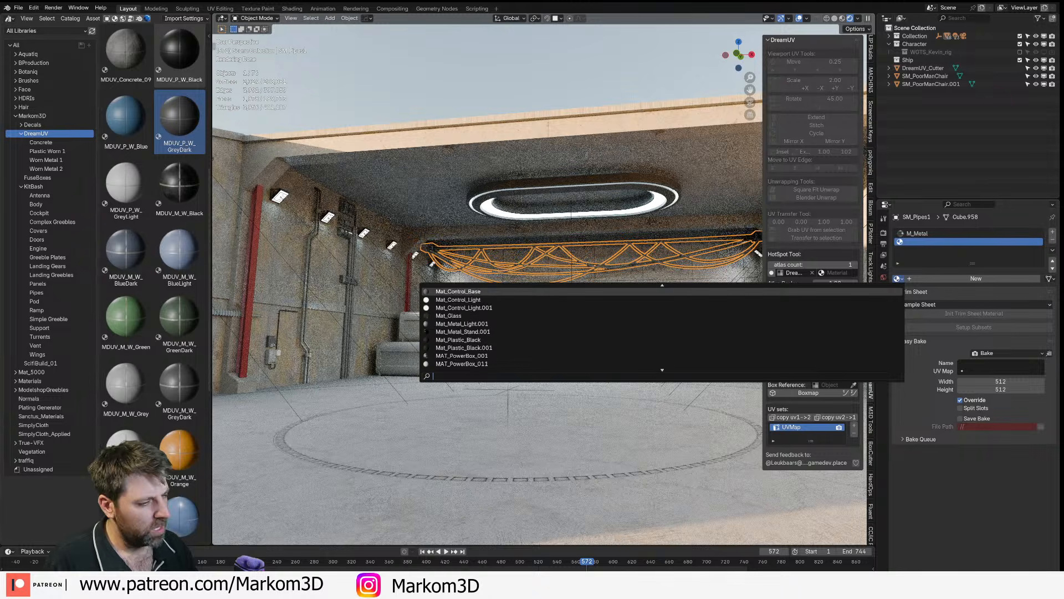
scroll(662, 323, "up", 1)
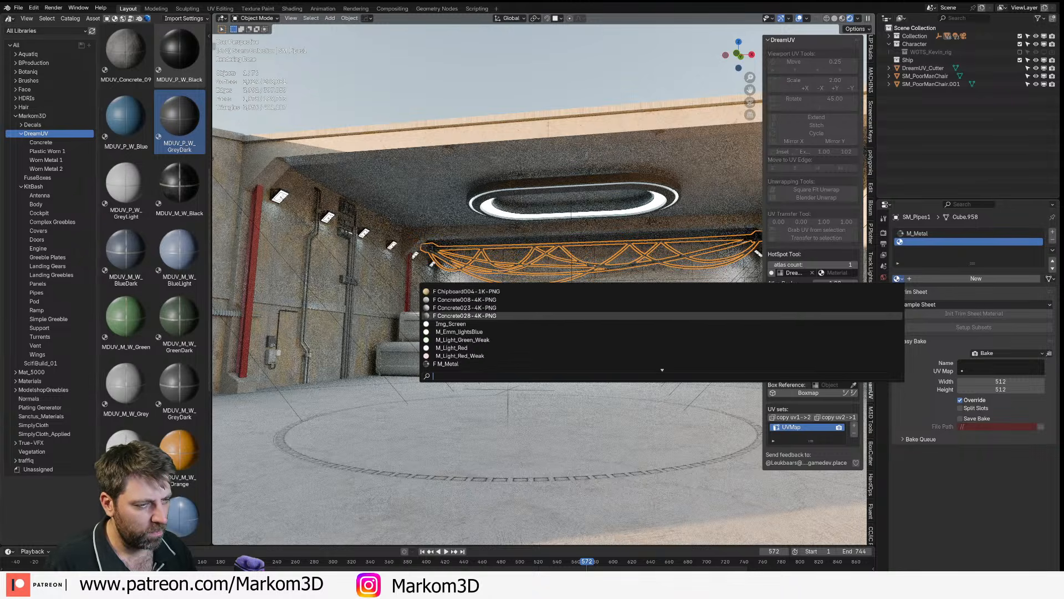
key("Escape")
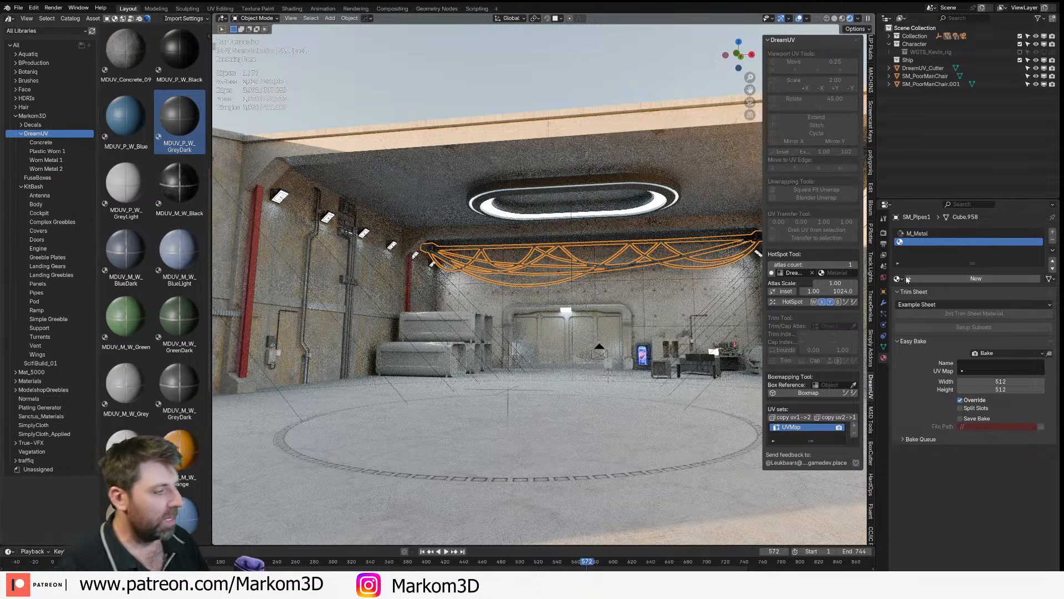
- Create a material named M_Rubber in the cables' second slot with a near-black base colour and roughness 1.000
left_click(976, 278)
type("M_Rubber")
key("Return")
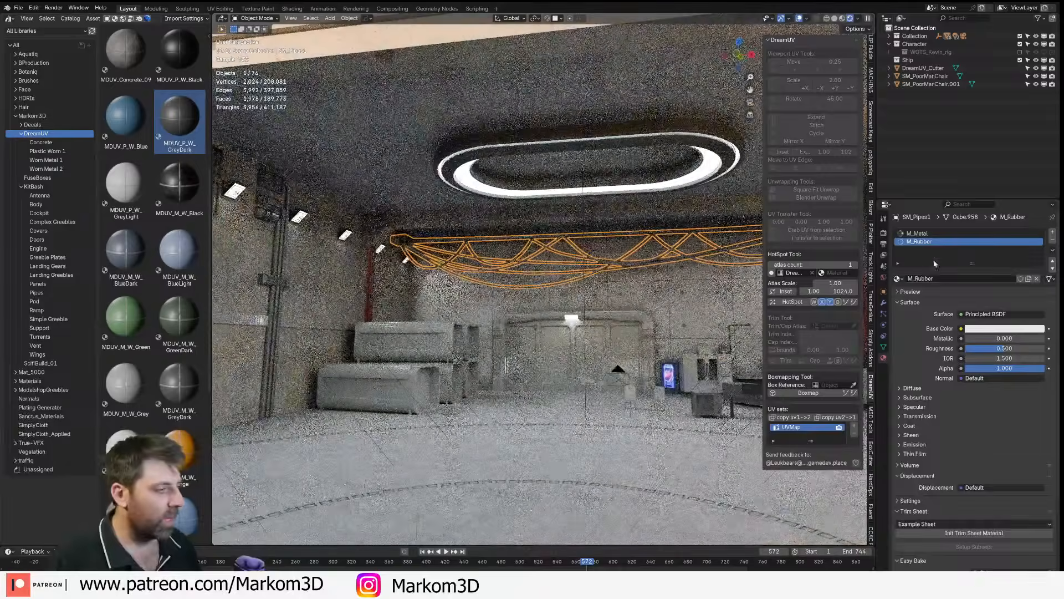
left_click(1008, 329)
left_click_drag(1040, 218, 1040, 251)
left_click_drag(1001, 348, 1045, 348)
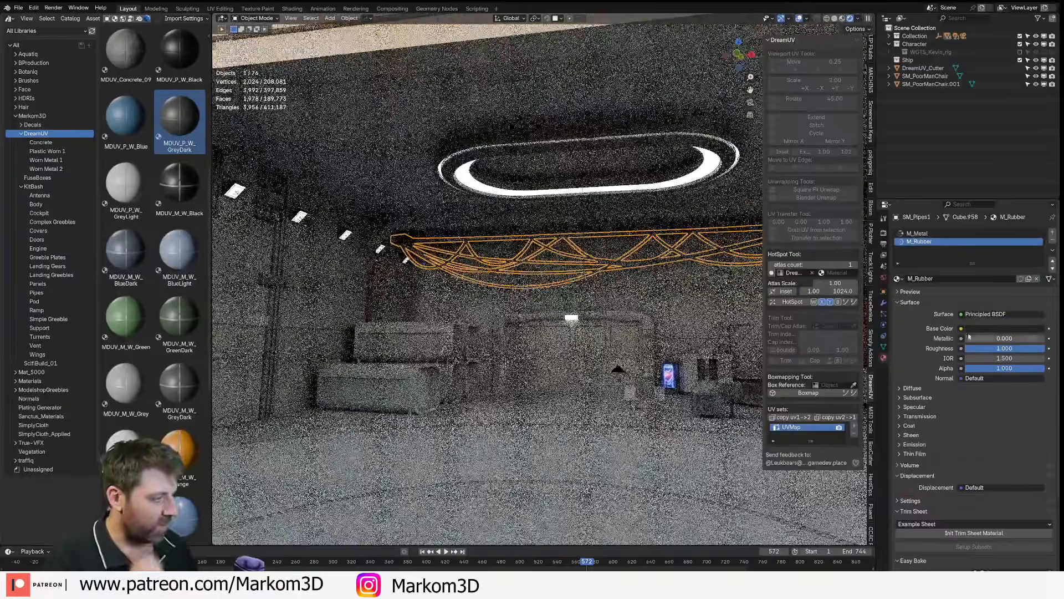
- In the hanging cable bundle's mesh, select the end brackets and one straight top pipe with all their linked geometry
scroll(546, 278, "up", 1)
key("Tab")
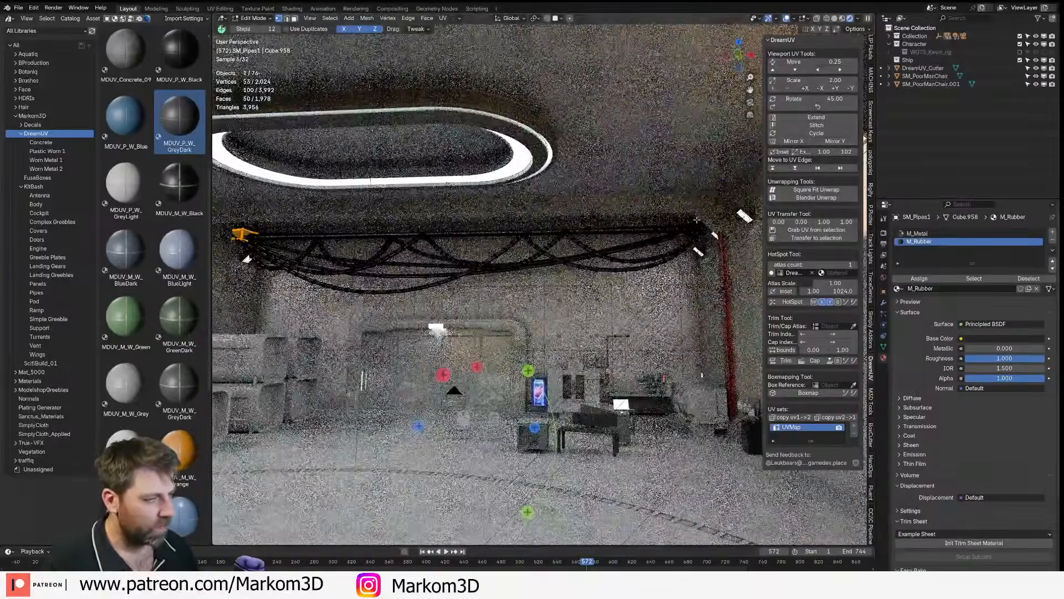
scroll(509, 250, "up", 2)
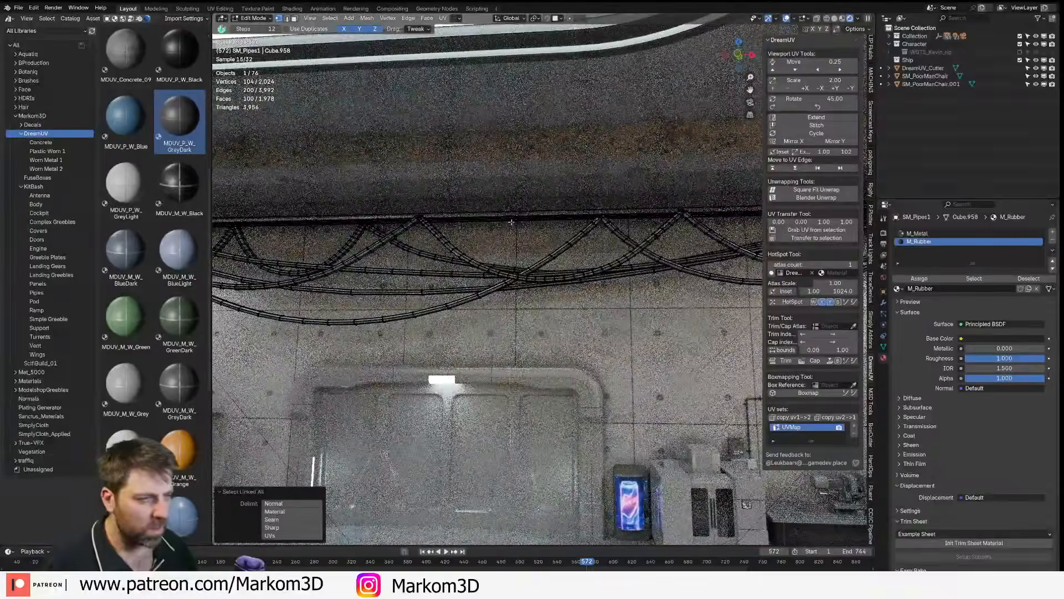
left_click(511, 215, "shift")
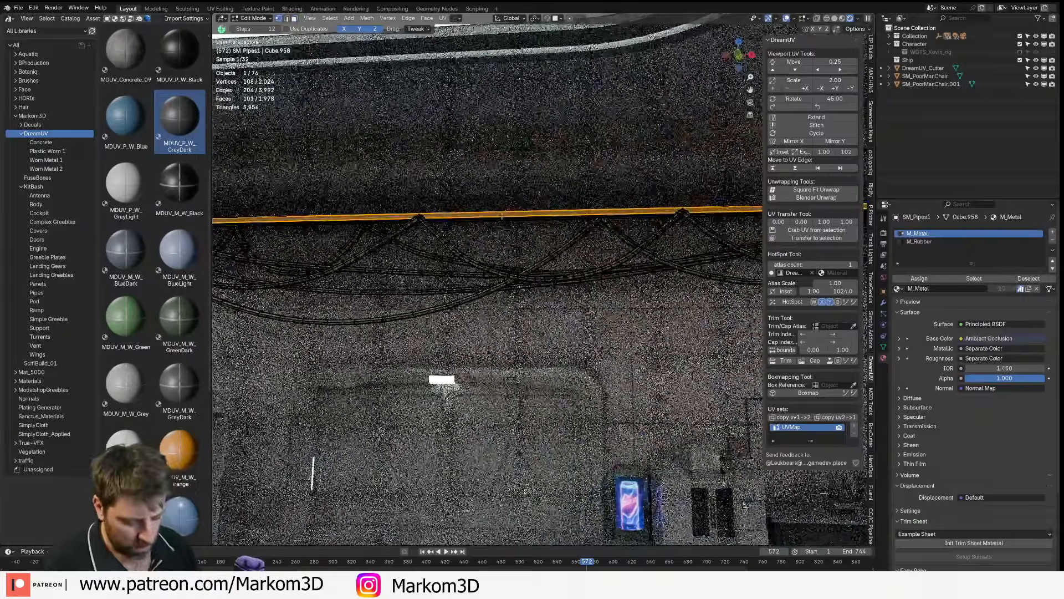
key("ctrl+l")
middle_click_drag(502, 216, 571, 240)
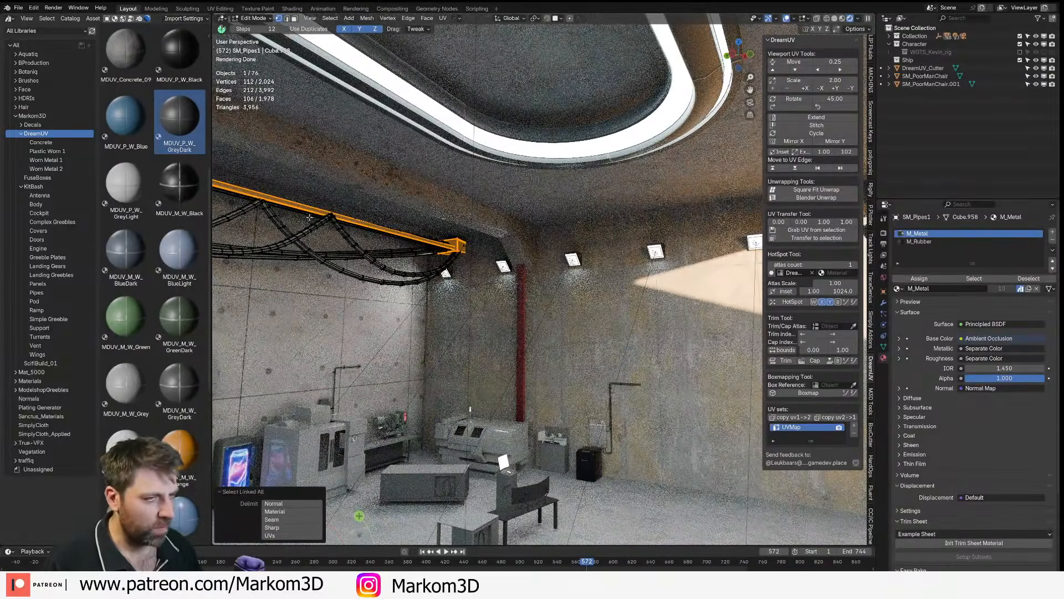
- Display the cable bundle in wireframe, viewed along its straight support pipes
scroll(298, 204, "down", 4)
scroll(297, 204, "up", 3)
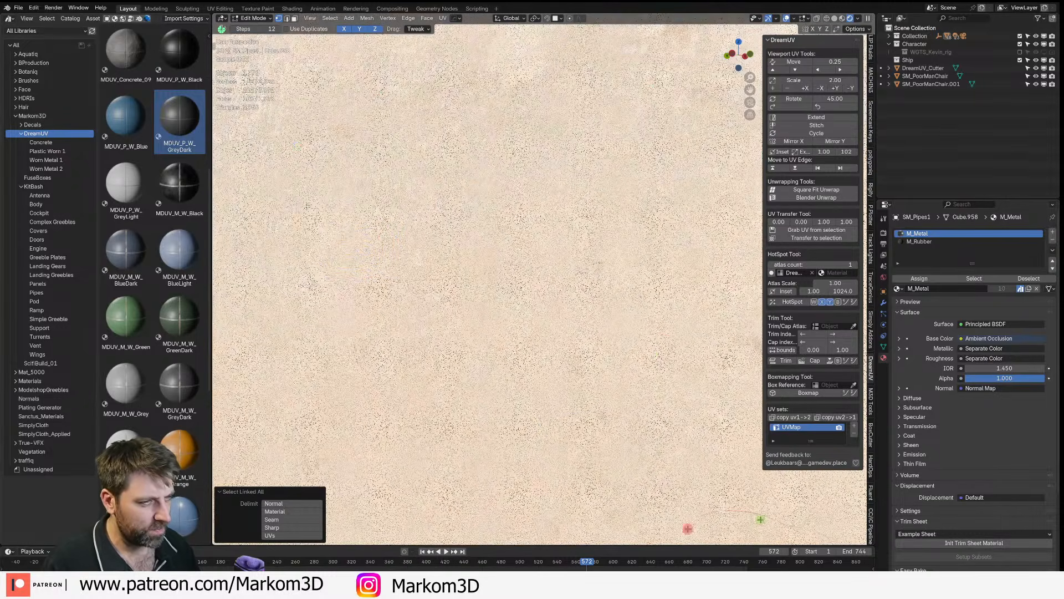
middle_click_drag(298, 204, 490, 255, "shift")
key("z")
left_click(438, 254)
mouse_move(593, 272)
middle_mouse_down()
mouse_move(565, 275)
mouse_move(563, 315)
mouse_move(588, 322)
mouse_move(586, 373)
middle_mouse_up()
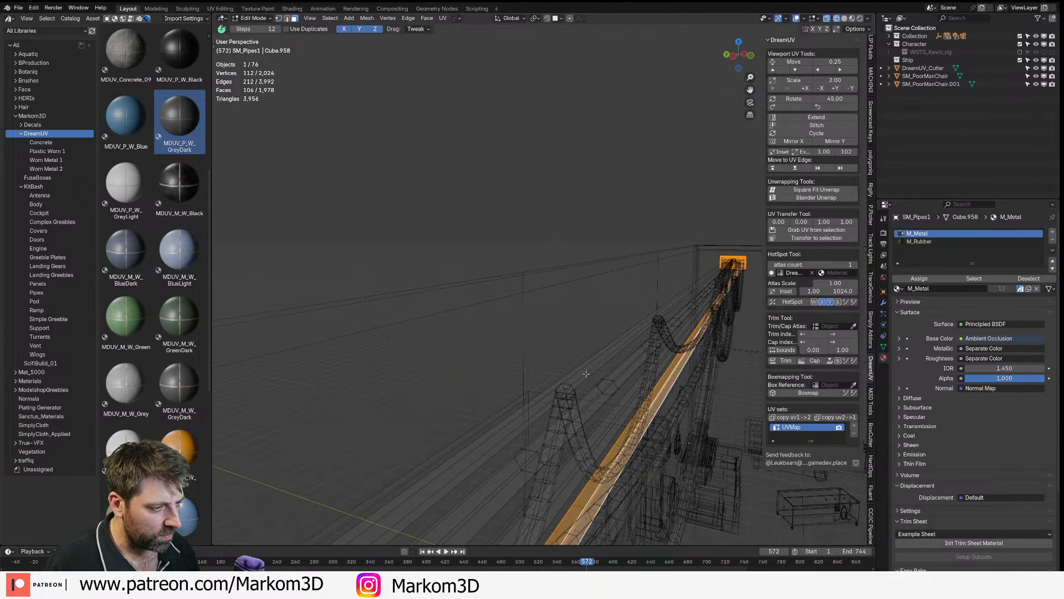
left_click(614, 359, "alt+shift")
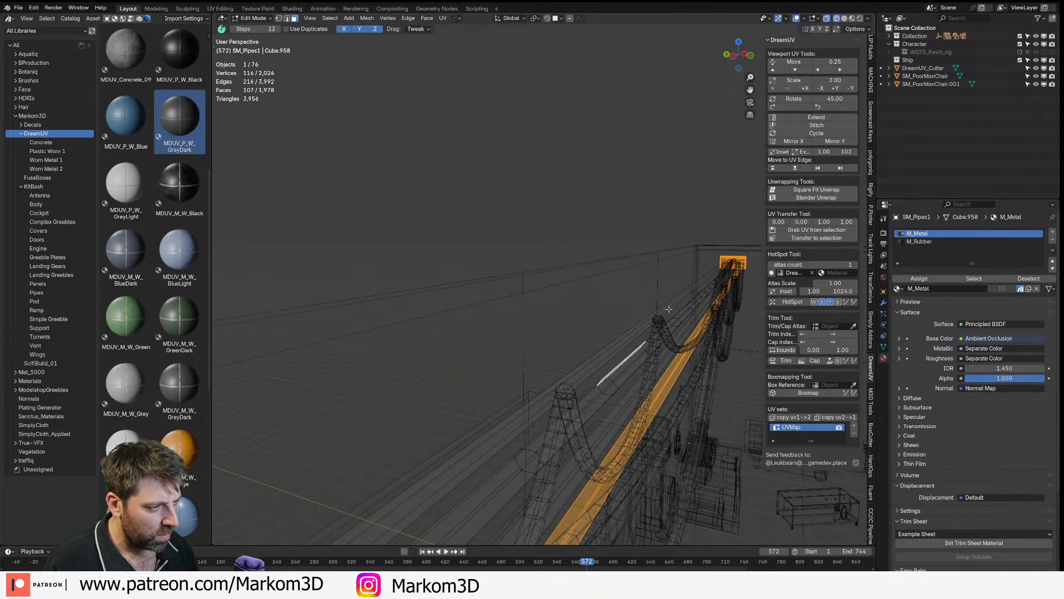
left_click(690, 293, "alt+shift")
key("ctrl+z")
key("ctrl+z")
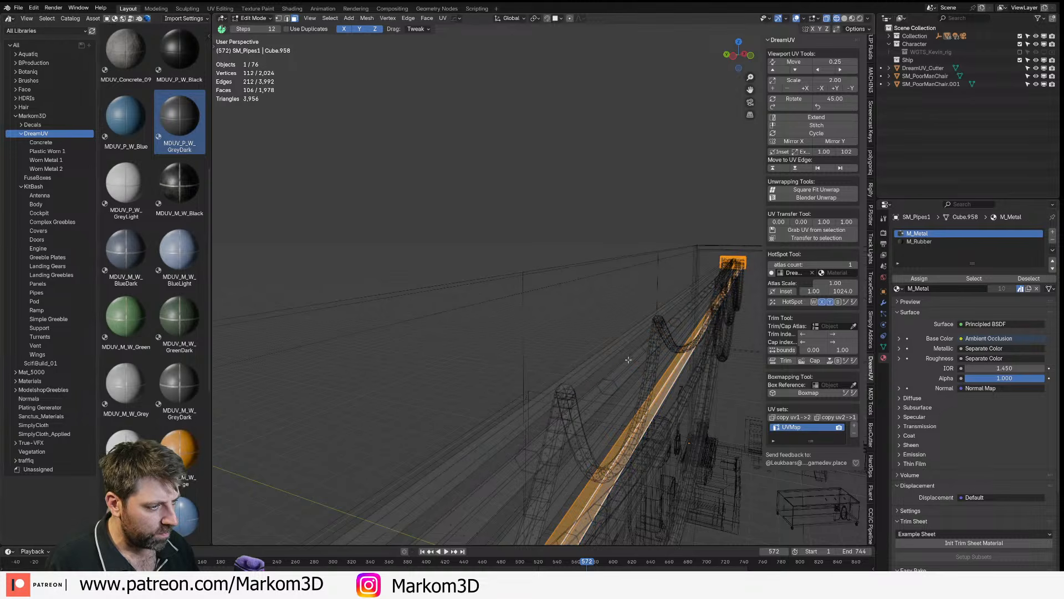
- Add the second straight support pipe to the selection with all its linked geometry
left_click(676, 289, "shift")
key("ctrl+l")
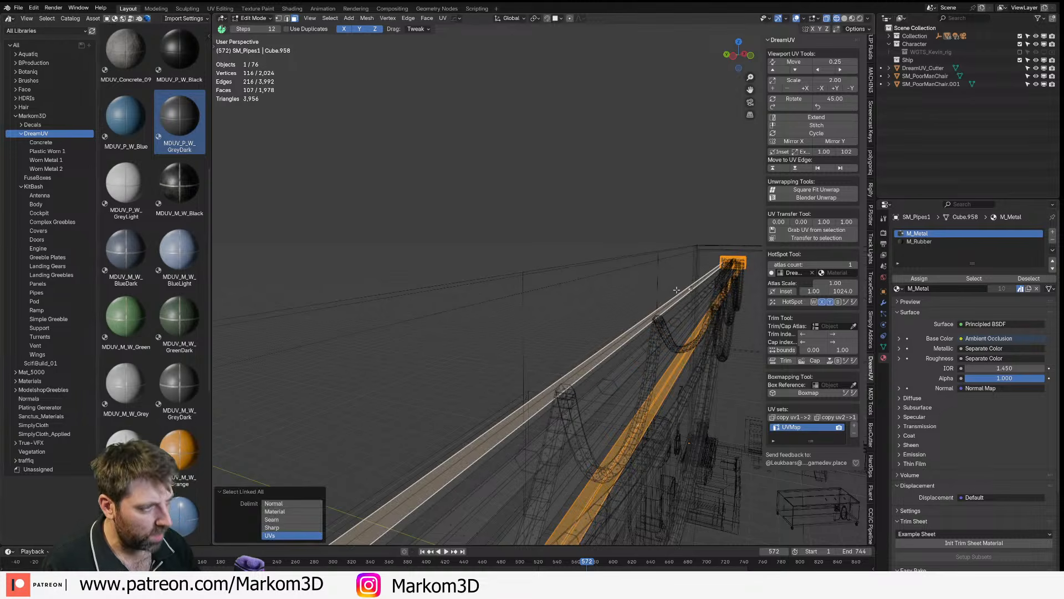
key("1")
key("ctrl+l")
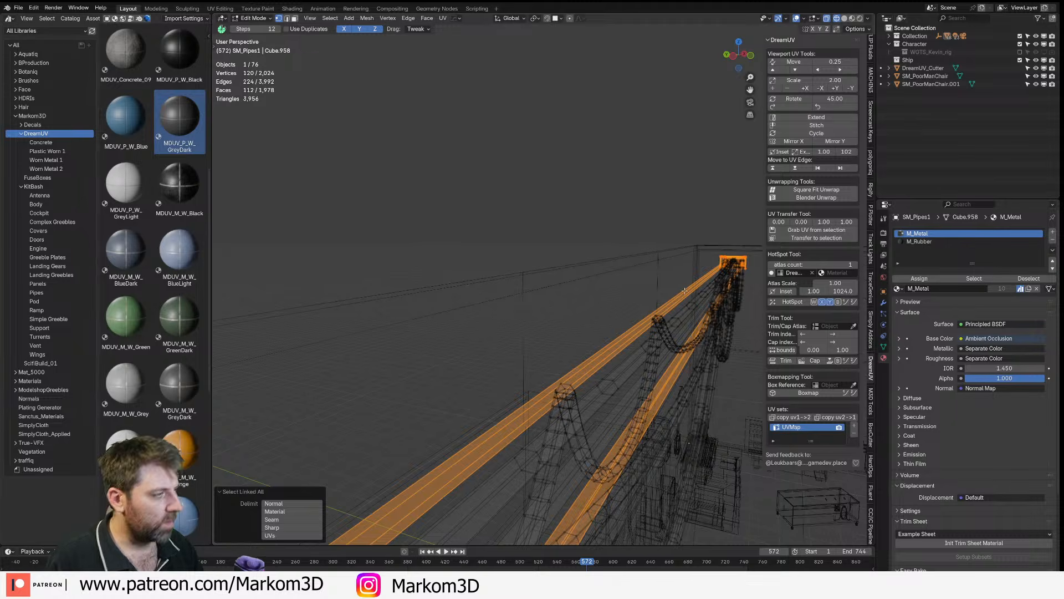
- Assign M_Metal to the selected brackets and straight pipes, and M_Rubber to the inverted selection of hanging cables
left_click(936, 279)
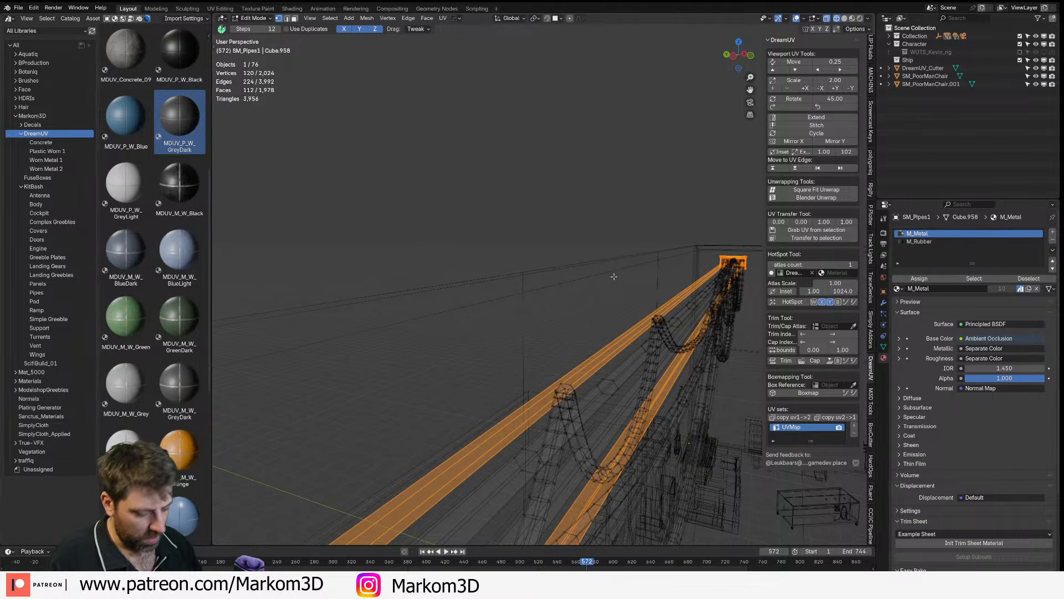
key("ctrl+i")
left_click(919, 241)
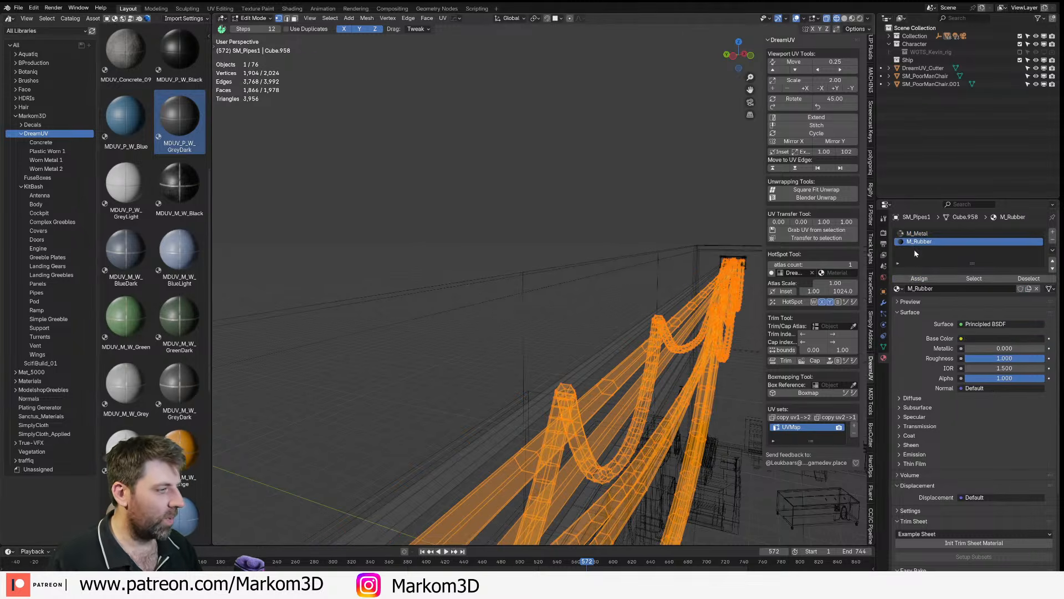
left_click(918, 278)
- Leave mesh editing and check the hangar's cables in rendered view with them deselected and the sidebar hidden
middle_click_drag(665, 331, 478, 348)
scroll(498, 341, "down", 6)
key("Tab")
left_click(859, 19)
mouse_move(612, 267)
middle_mouse_down()
mouse_move(584, 273)
mouse_move(549, 329)
middle_mouse_up()
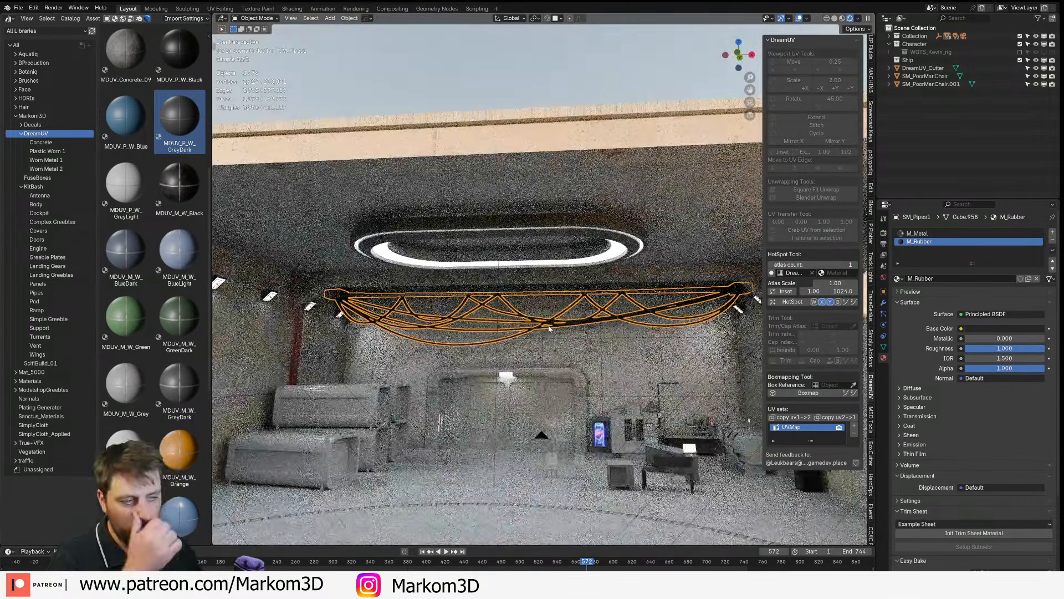
left_click(571, 354)
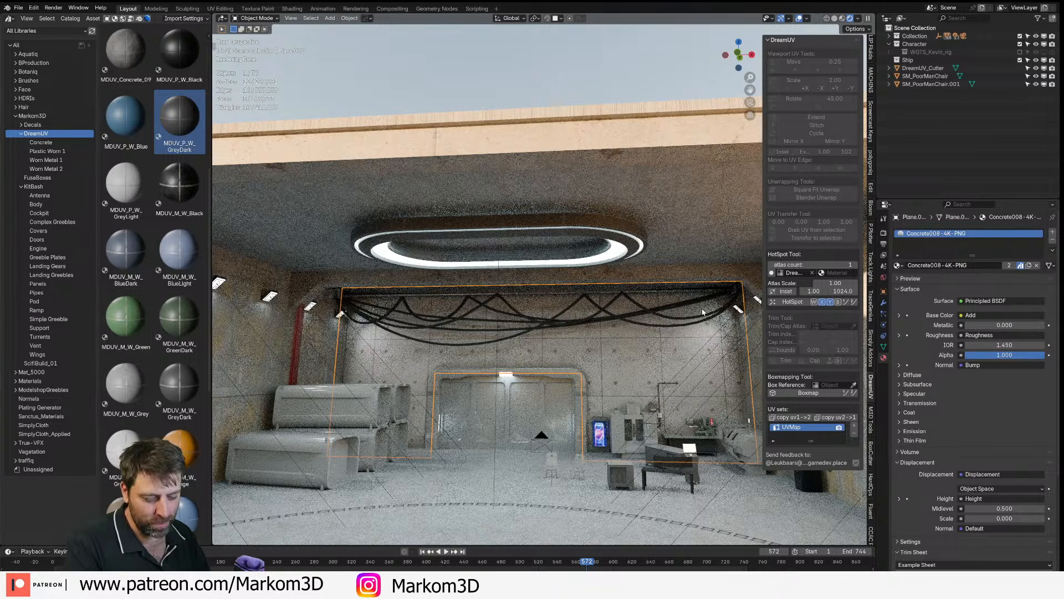
key("n")
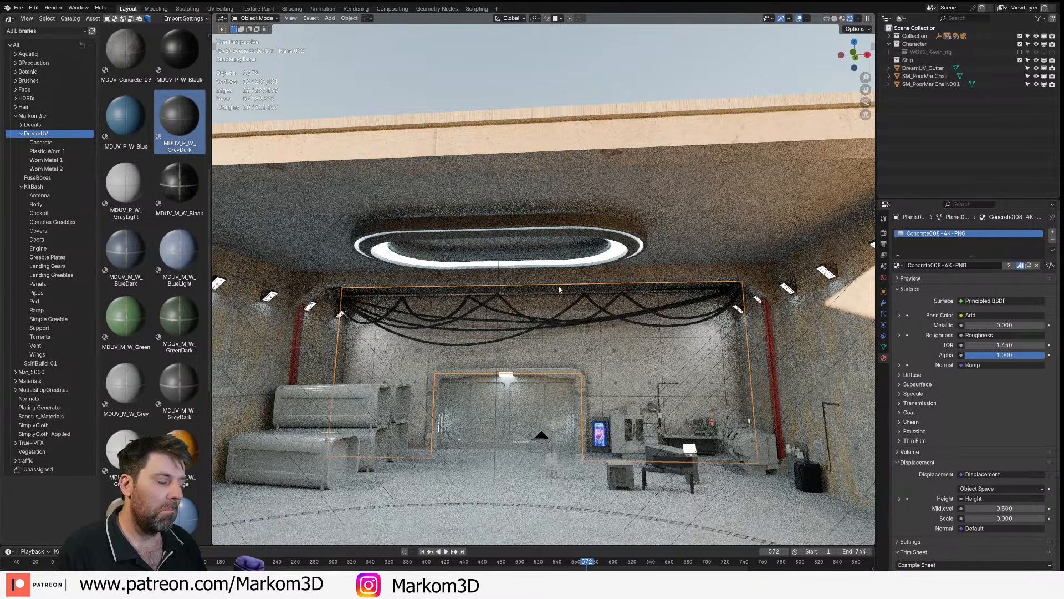
- Frame the machine on the workbench and examine its full list of material slots and those of the neighbouring CV_1000 machine
left_click(709, 439)
key("KP_Decimal")
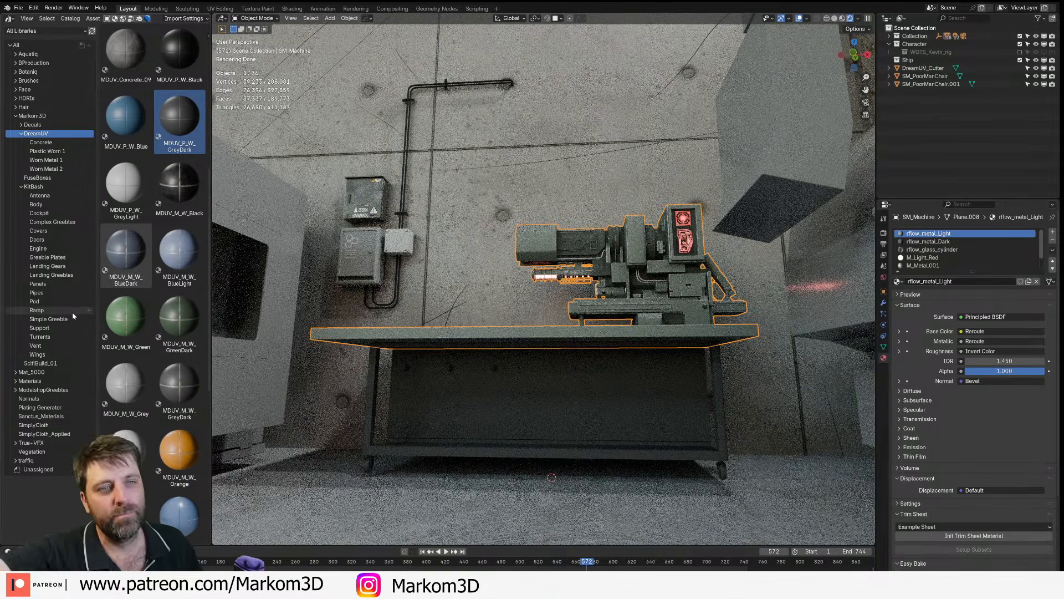
scroll(375, 360, "down", 4)
middle_click_drag(375, 360, 400, 401)
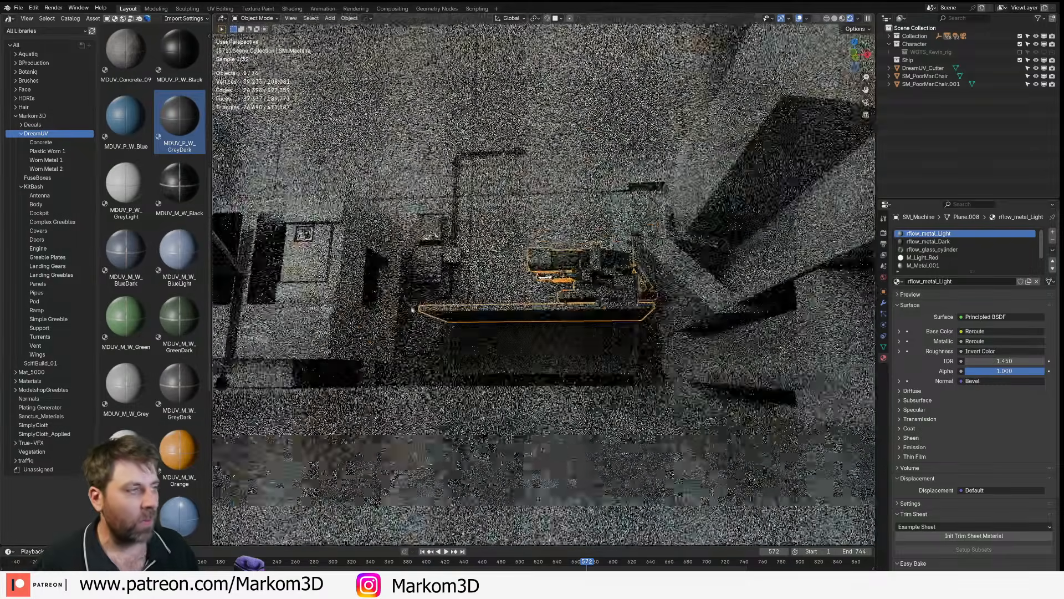
middle_click_drag(472, 297, 474, 260)
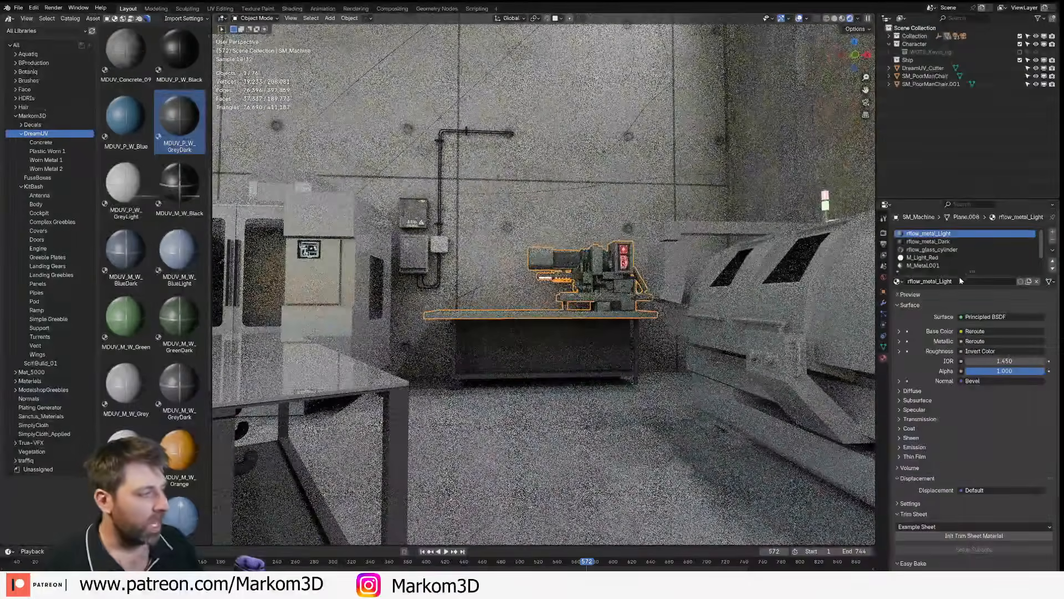
left_click_drag(973, 271, 972, 391)
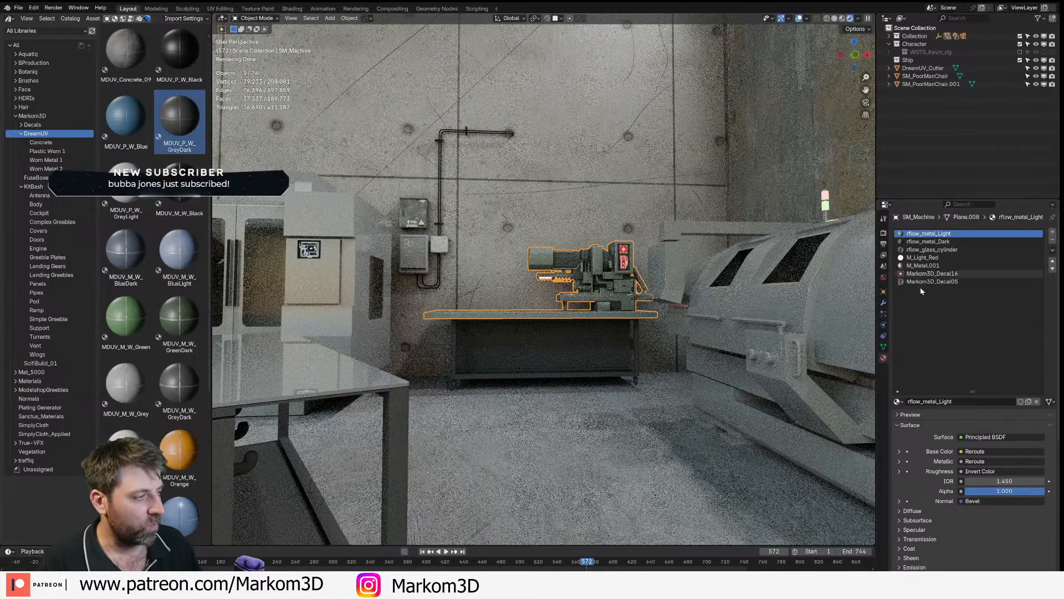
left_click(381, 320)
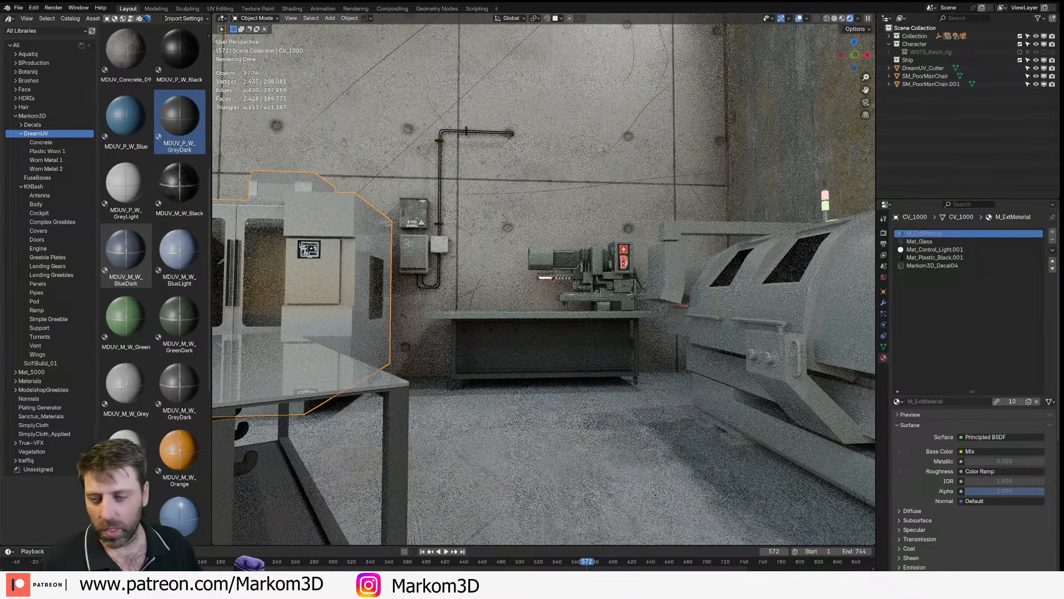
- Switch to Unreal Engine, look through the Webseries project's content folders, and return to Blender
key("alt+Tab")
key("alt+Tab")
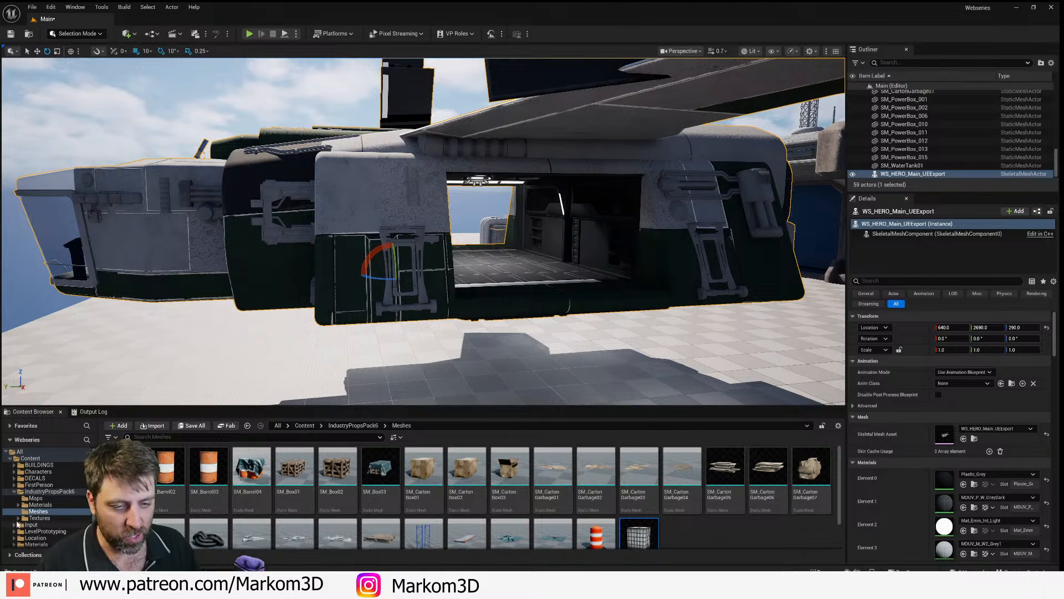
scroll(41, 505, "down", 2)
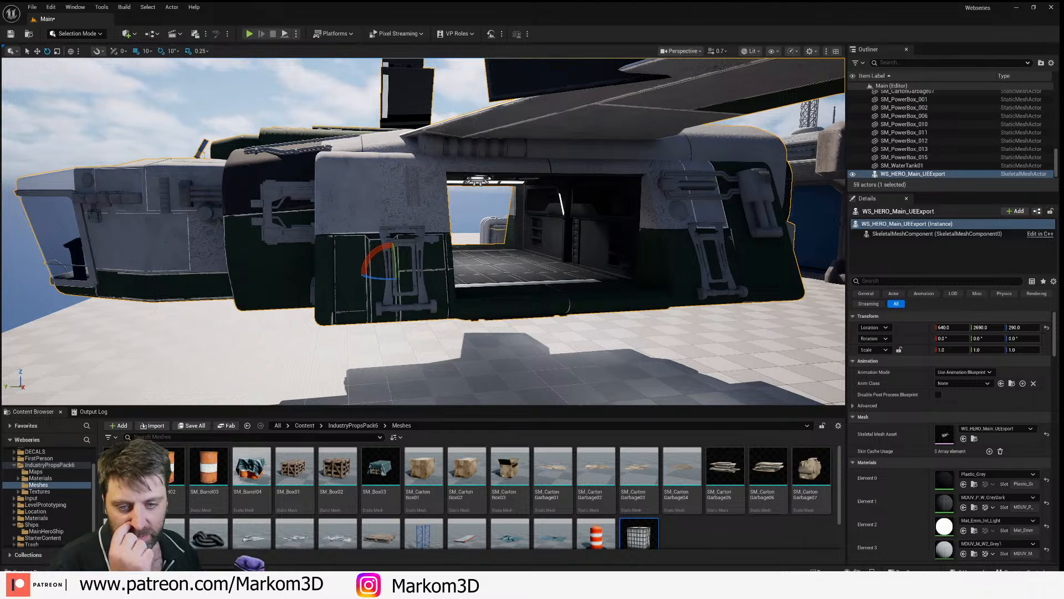
left_click(1020, 7)
- Delete the stray SM_Pipes9 metal pipe lying outside the hangar
scroll(563, 246, "down", 9)
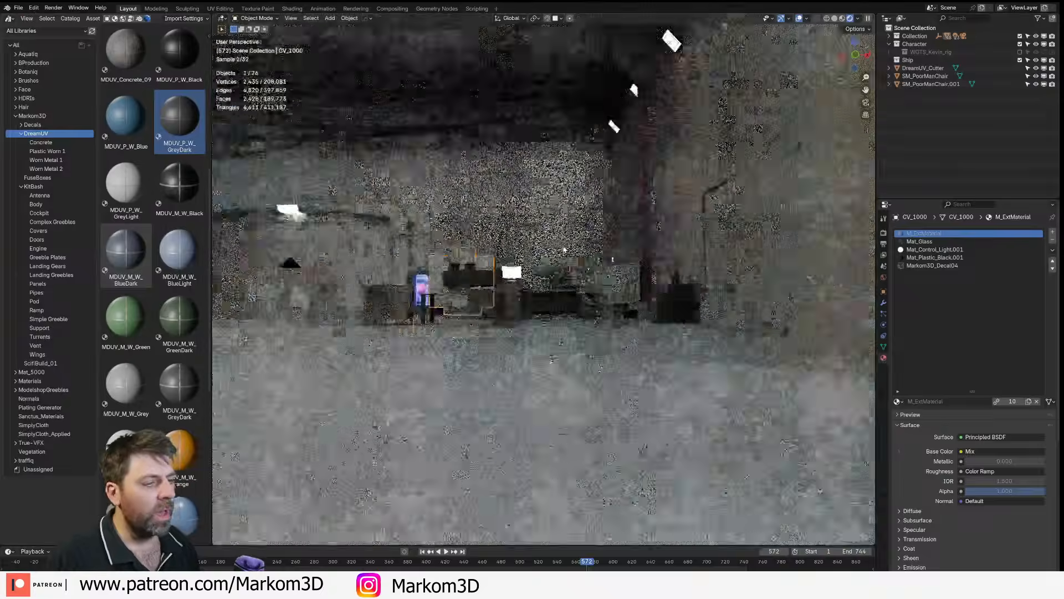
middle_click_drag(563, 246, 569, 260, "shift")
scroll(569, 262, "up", 10)
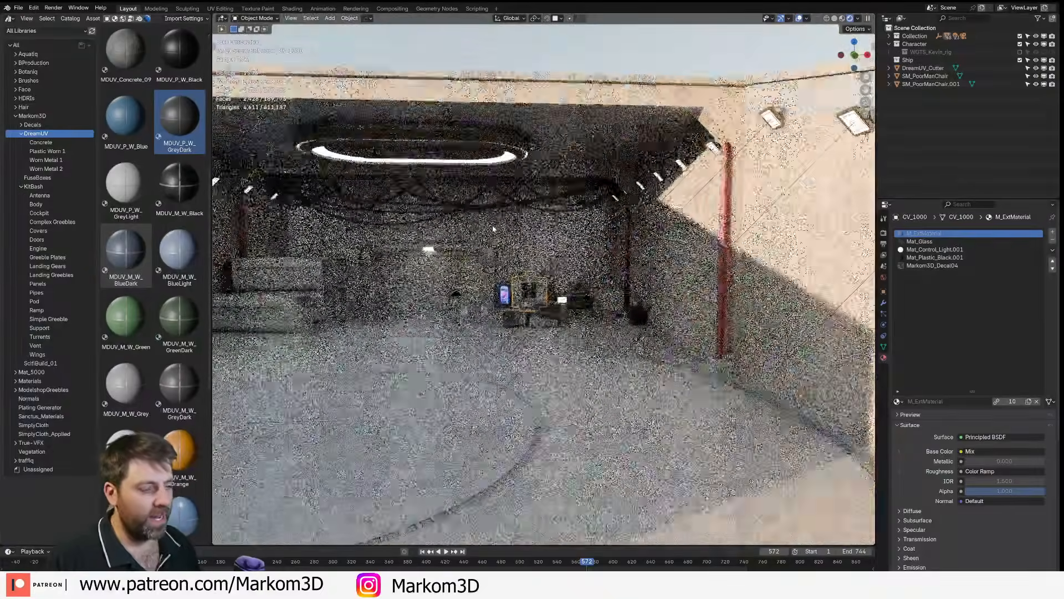
scroll(492, 225, "down", 5)
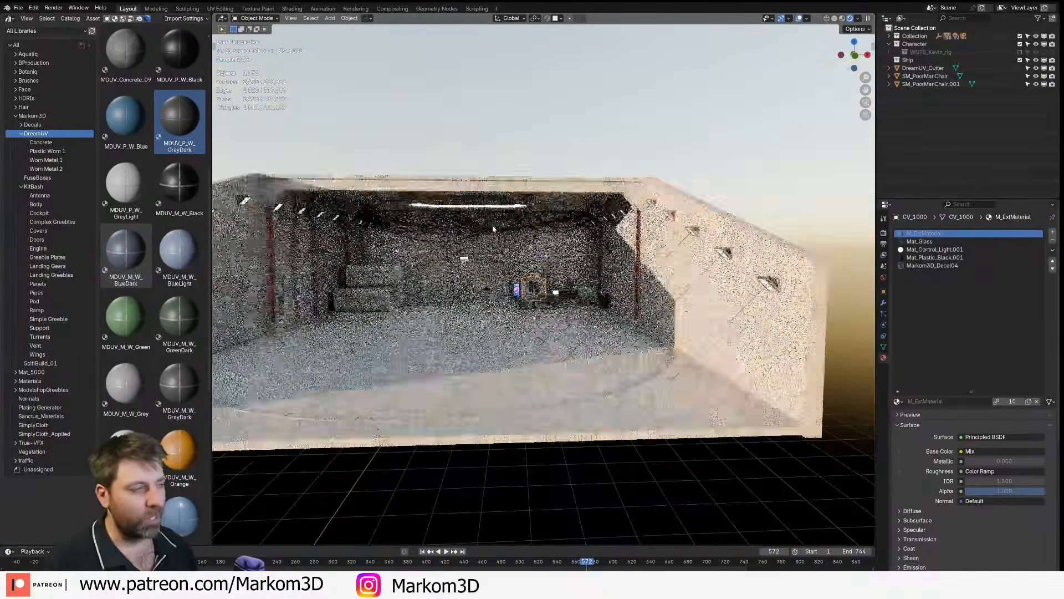
scroll(493, 228, "down", 2)
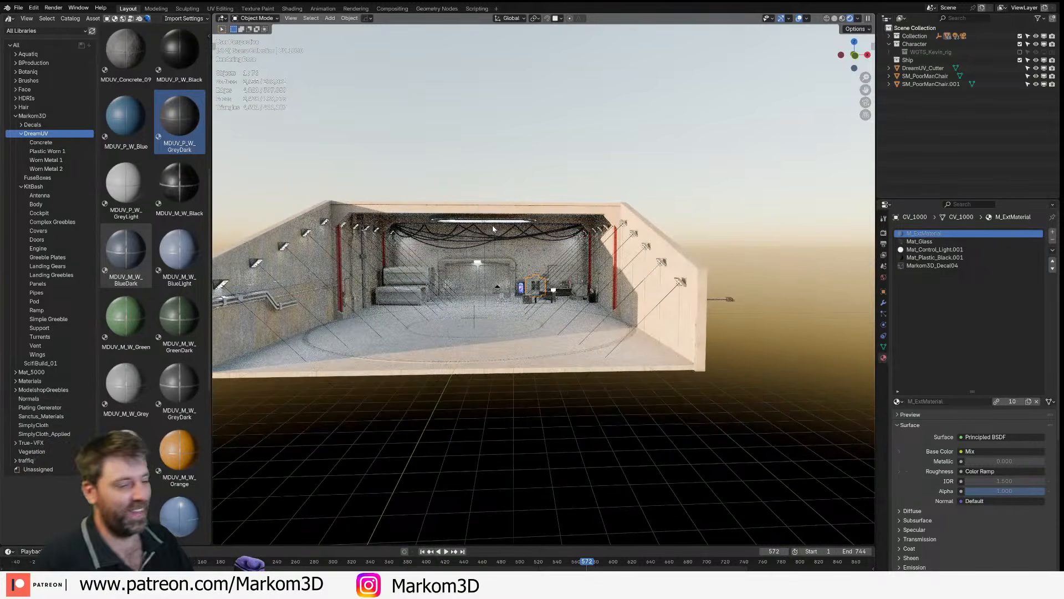
middle_click_drag(536, 286, 470, 246)
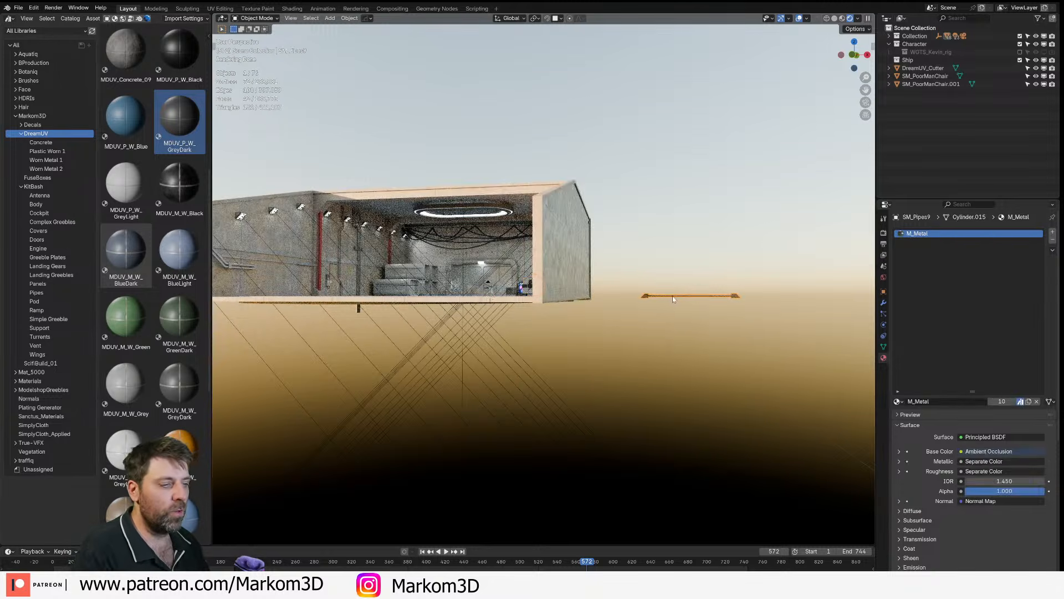
key("Delete")
middle_click_drag(449, 251, 487, 261)
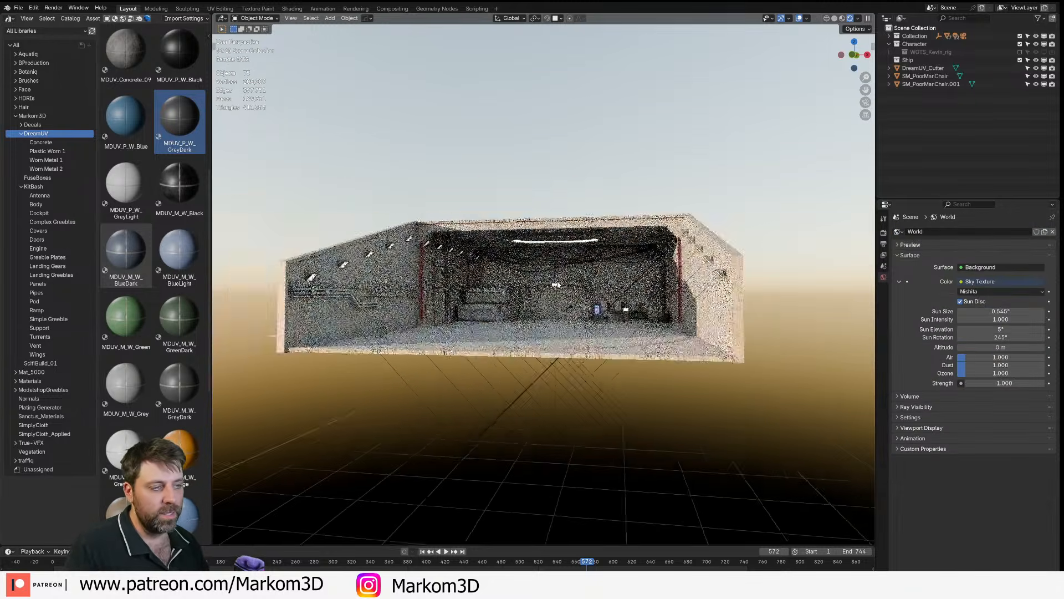
scroll(537, 274, "up", 6)
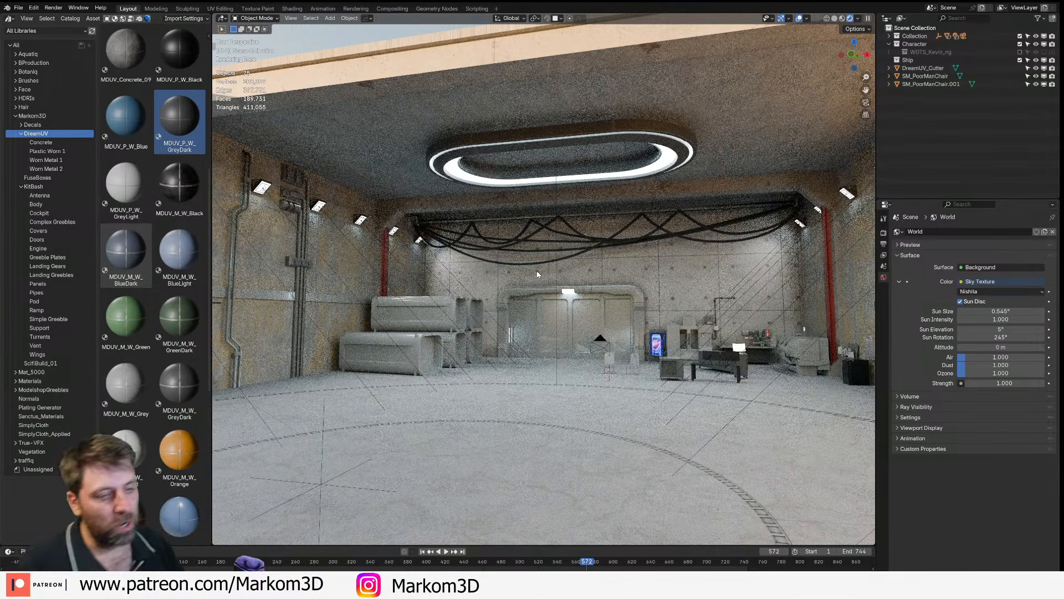
scroll(537, 270, "down", 8)
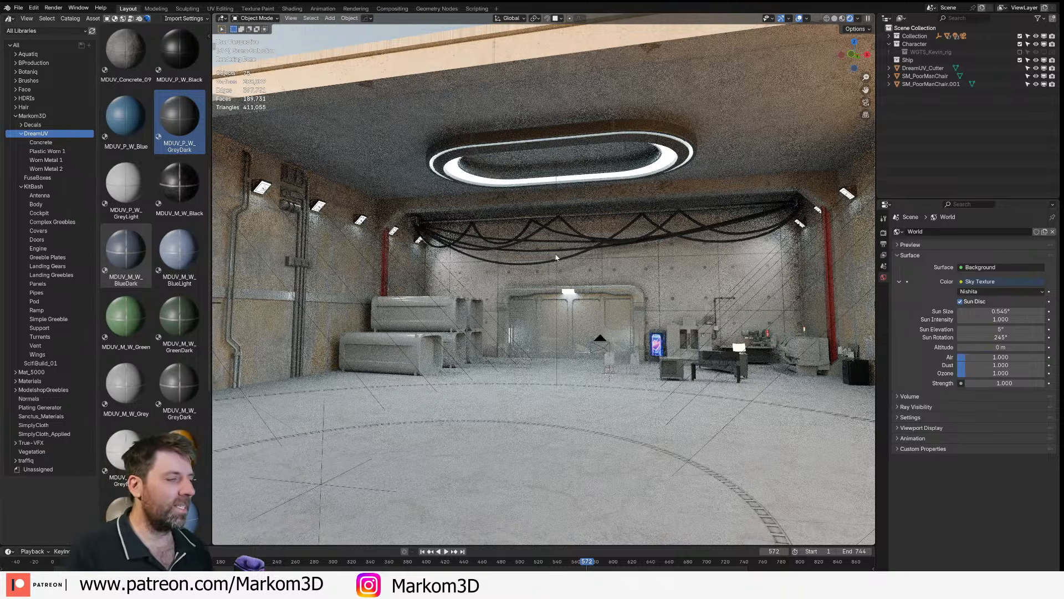
left_click(582, 202)
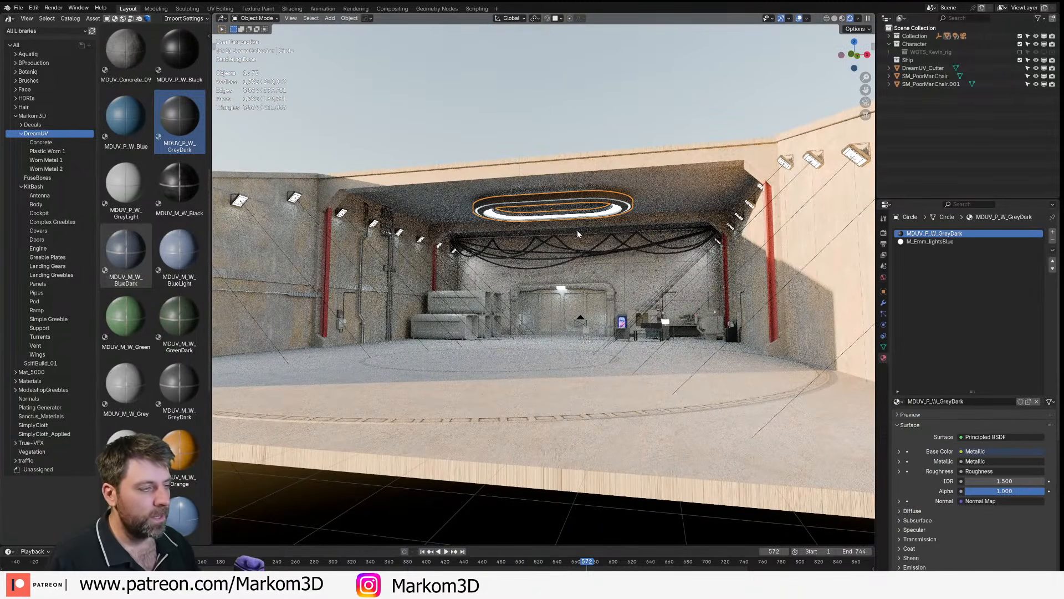
key("g")
key("z")
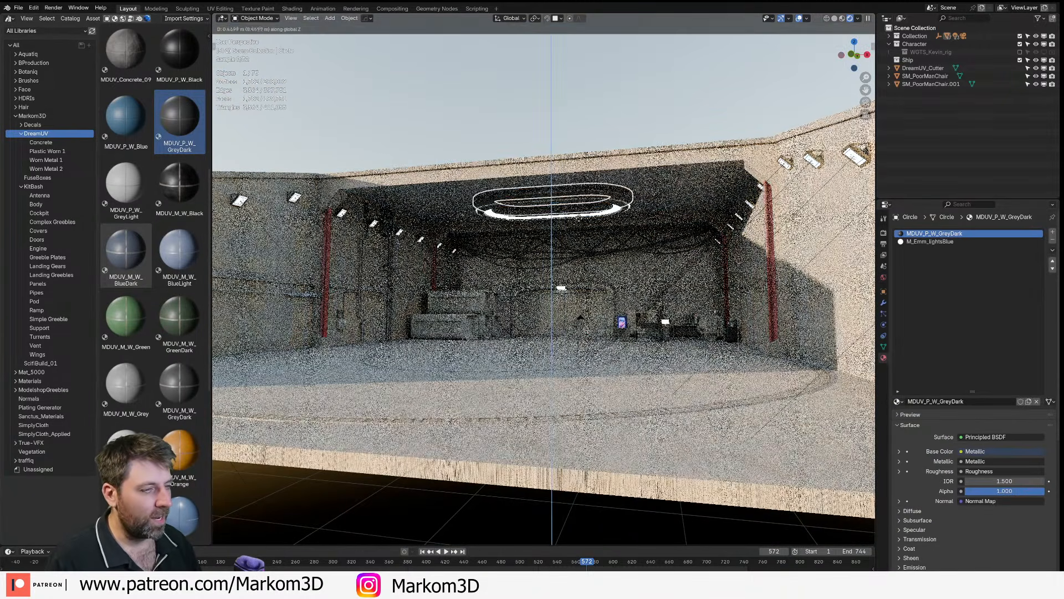
right_click(587, 198)
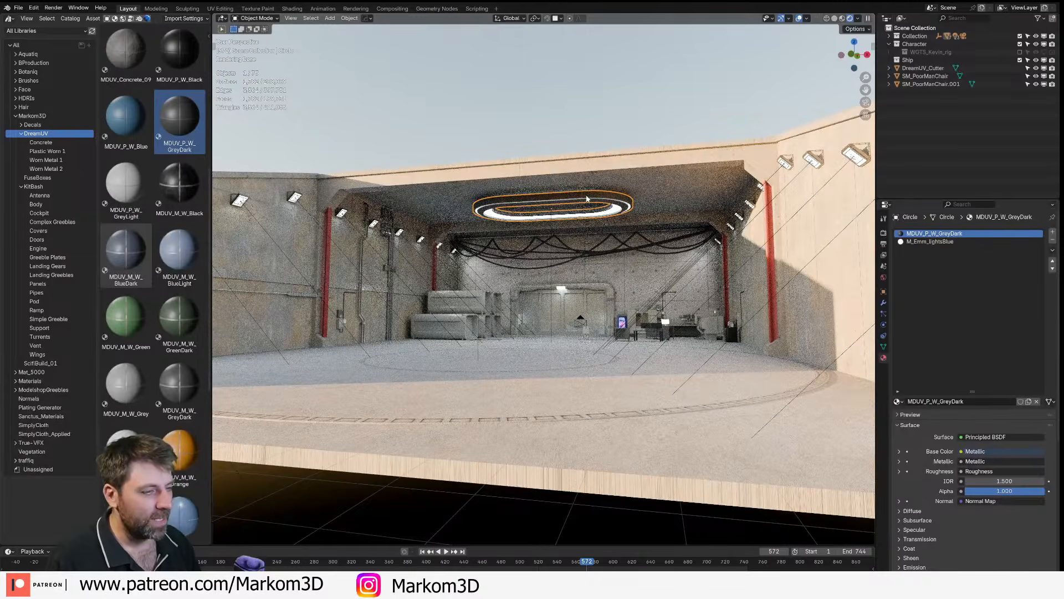
- Add a plane in solid-shaded top view and move it well outside the hangar on the +X side
middle_click_drag(587, 198, 576, 225)
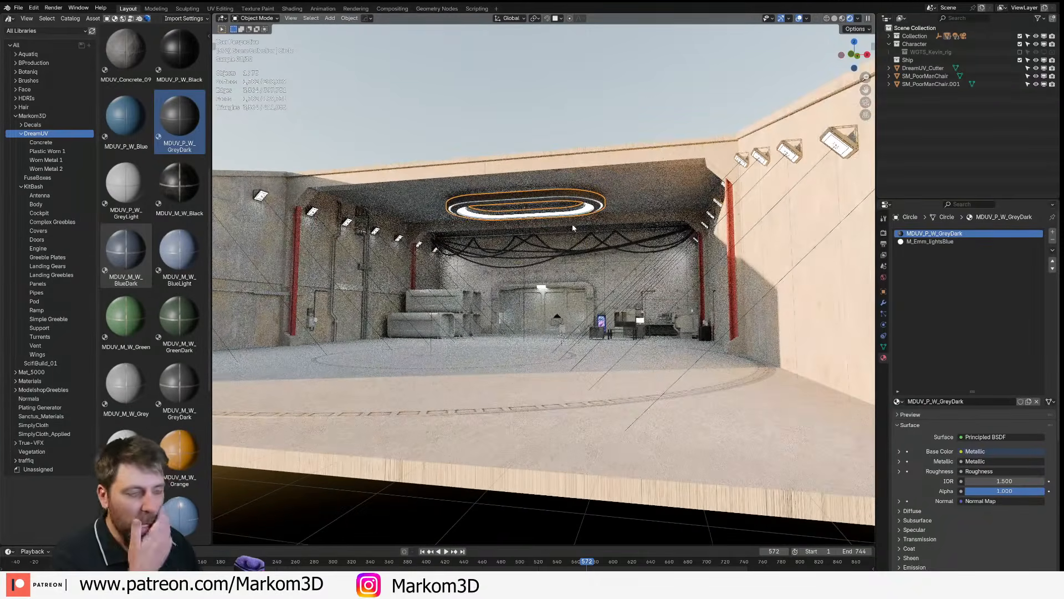
key("KP_7")
scroll(597, 282, "down", 4)
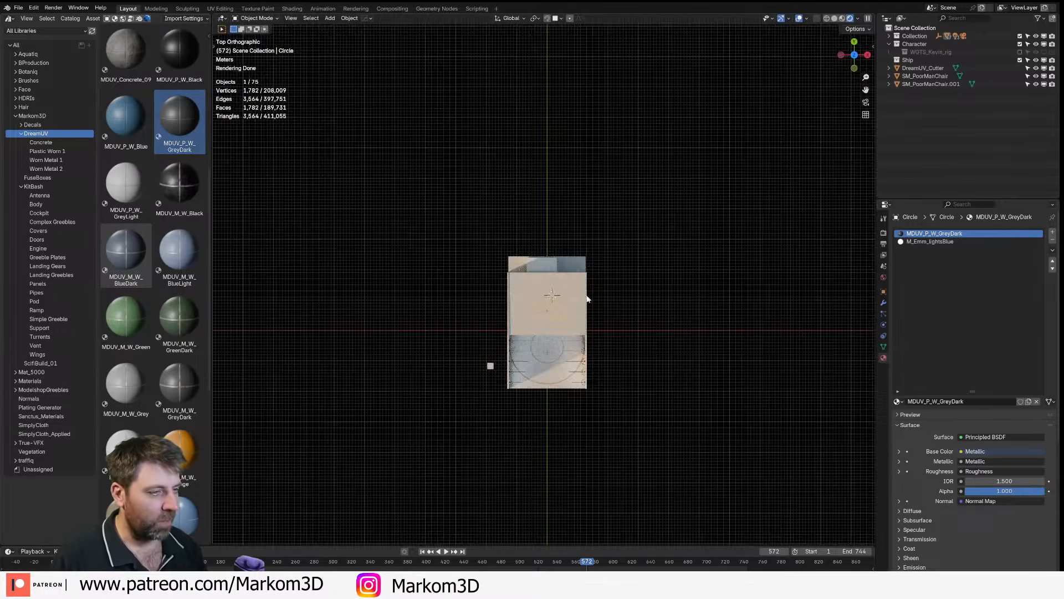
scroll(569, 254, "up", 2)
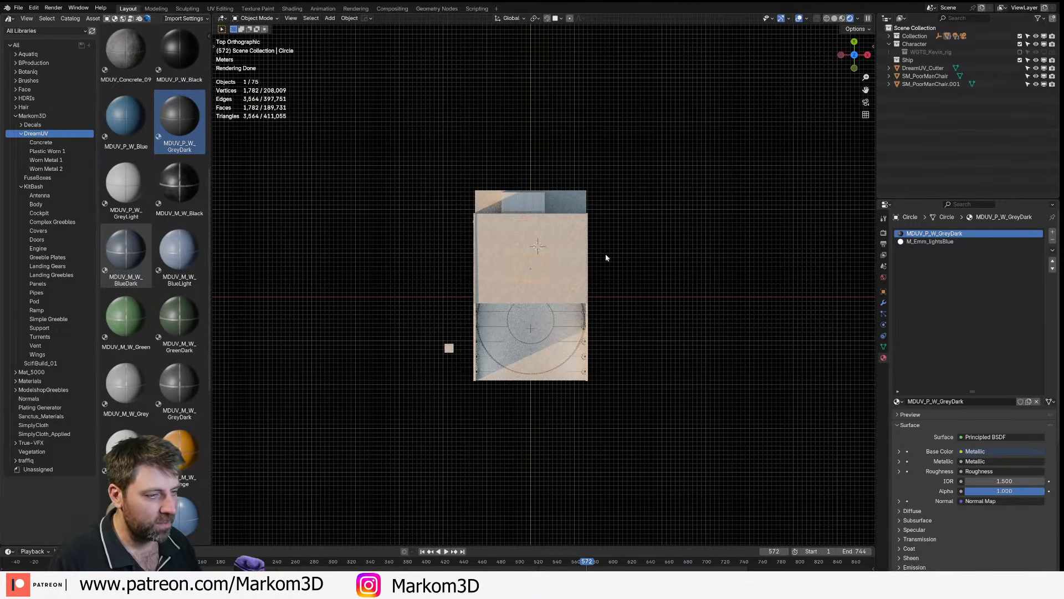
left_click(835, 19)
scroll(527, 308, "up", 2)
key("shift+a")
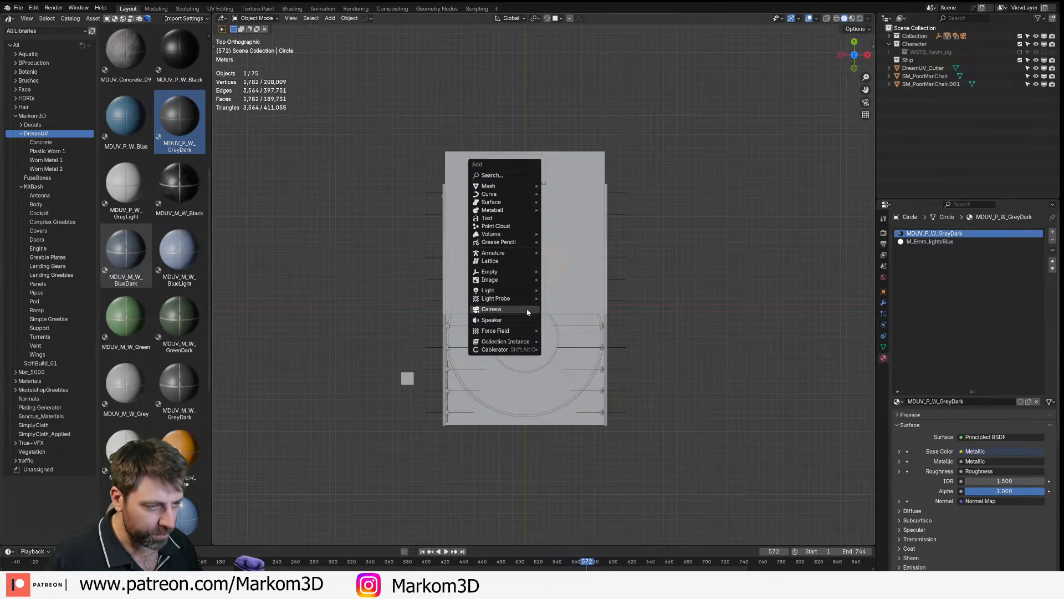
mouse_move(502, 186)
left_click(571, 194)
key("g")
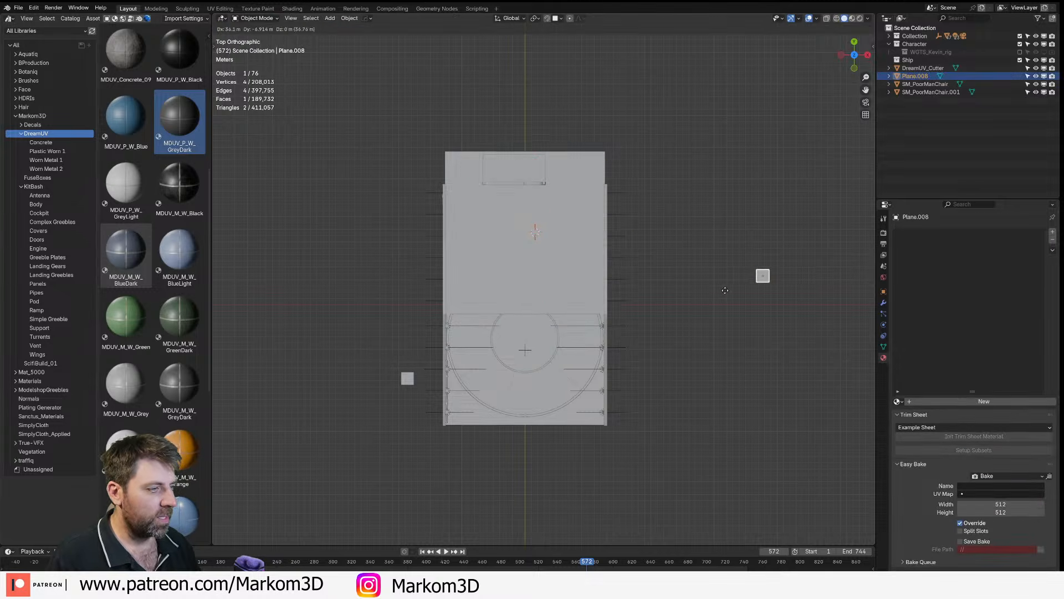
left_click(723, 292)
- Turn the plane into a triangle by scaling its far (+Y) edge to 0 in edit mode
key("KP_Decimal")
scroll(682, 313, "down", 5)
key("Tab")
key("s")
key("Escape")
key("2")
left_click(581, 219)
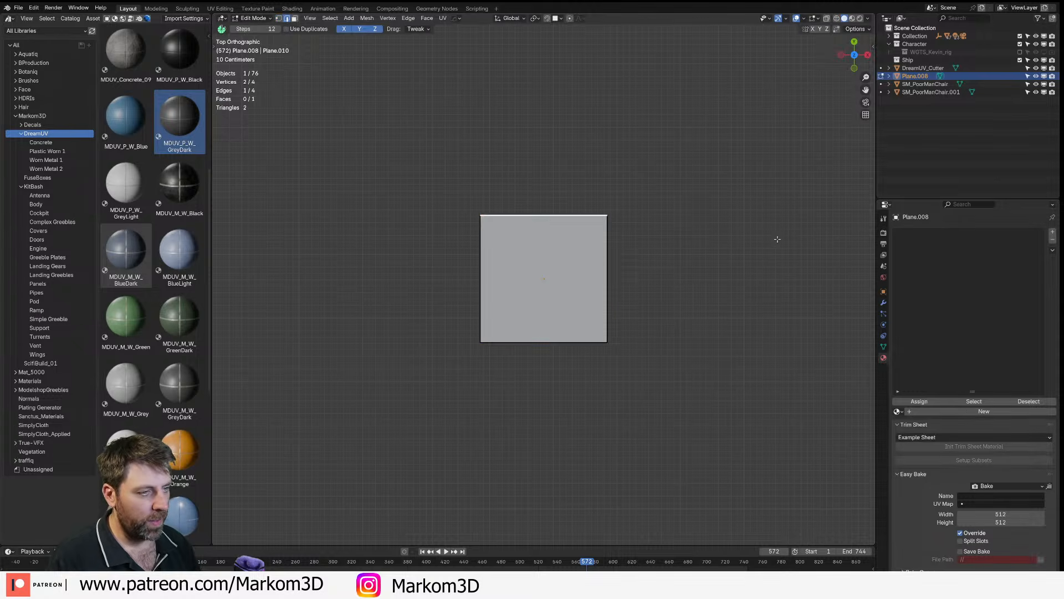
key("s")
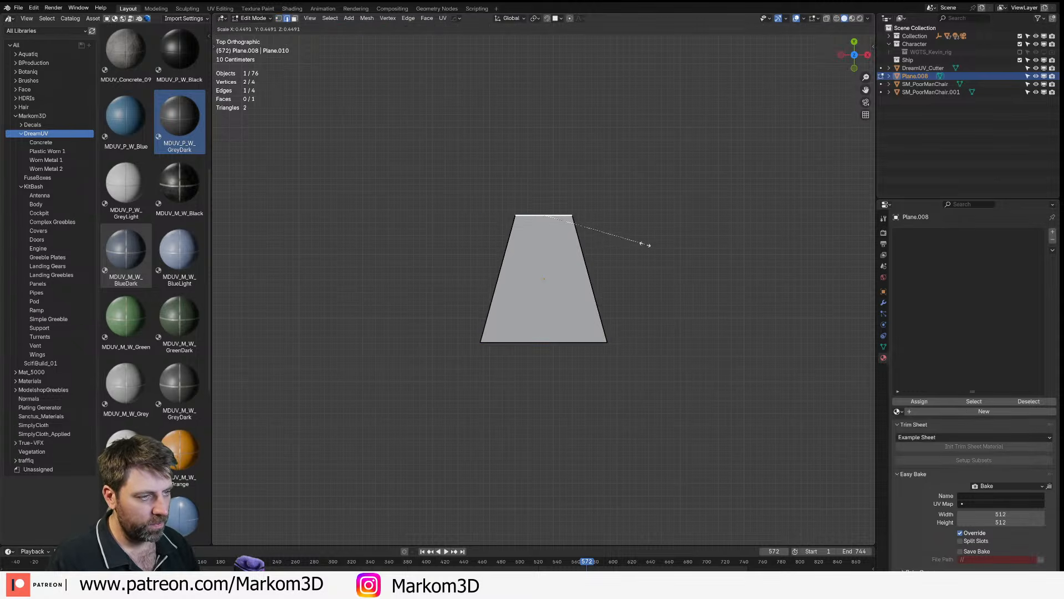
key("0")
key("Return")
- Widen the triangle's base edge along X by a factor of about 1.54
left_click(549, 343)
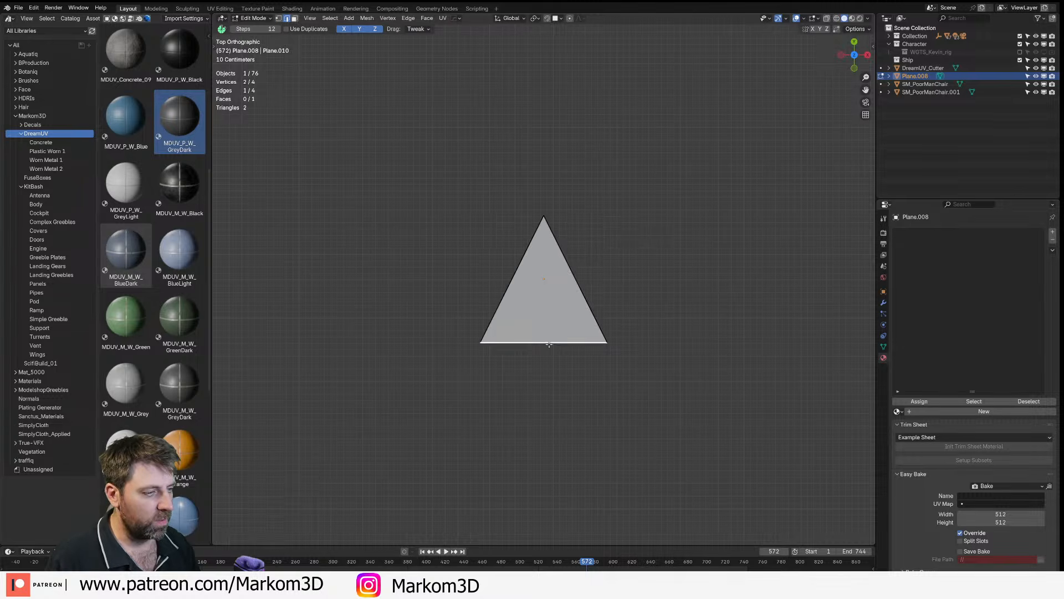
key("s")
key("x")
left_click(658, 327)
scroll(646, 288, "up", 1)
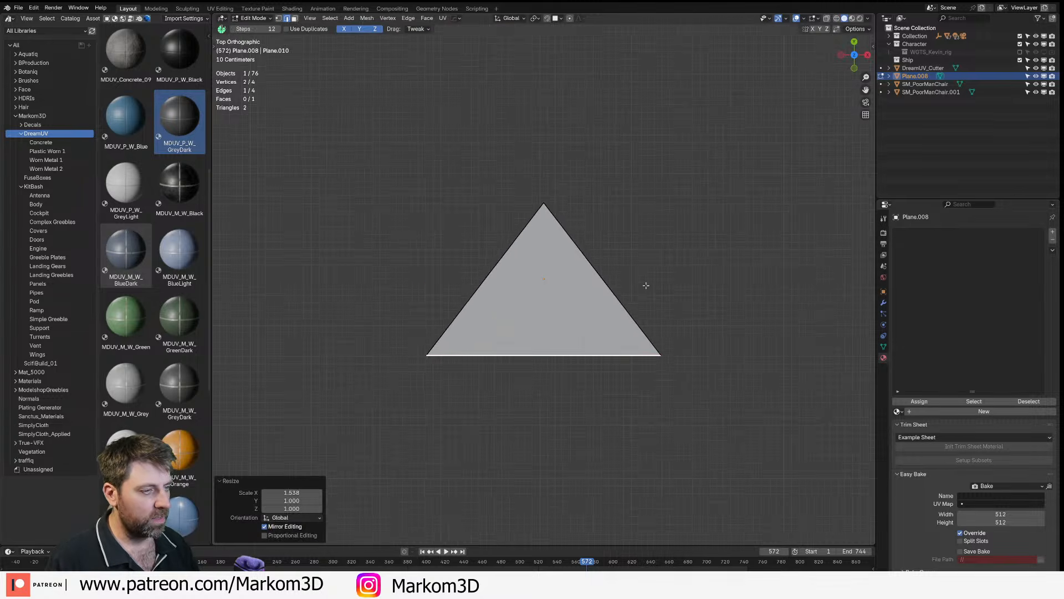
- Merge all of the triangle's vertices by distance to remove the duplicate at its tip
middle_click_drag(646, 288, 612, 259)
key("a")
key("m")
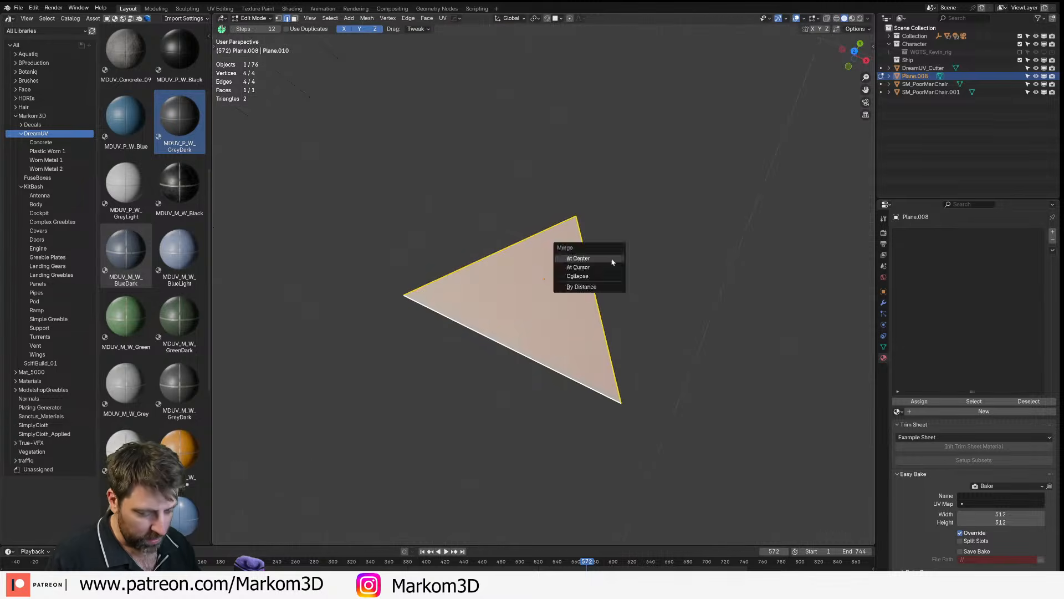
left_click(582, 287)
key("alt+a")
middle_click_drag(556, 294, 761, 377)
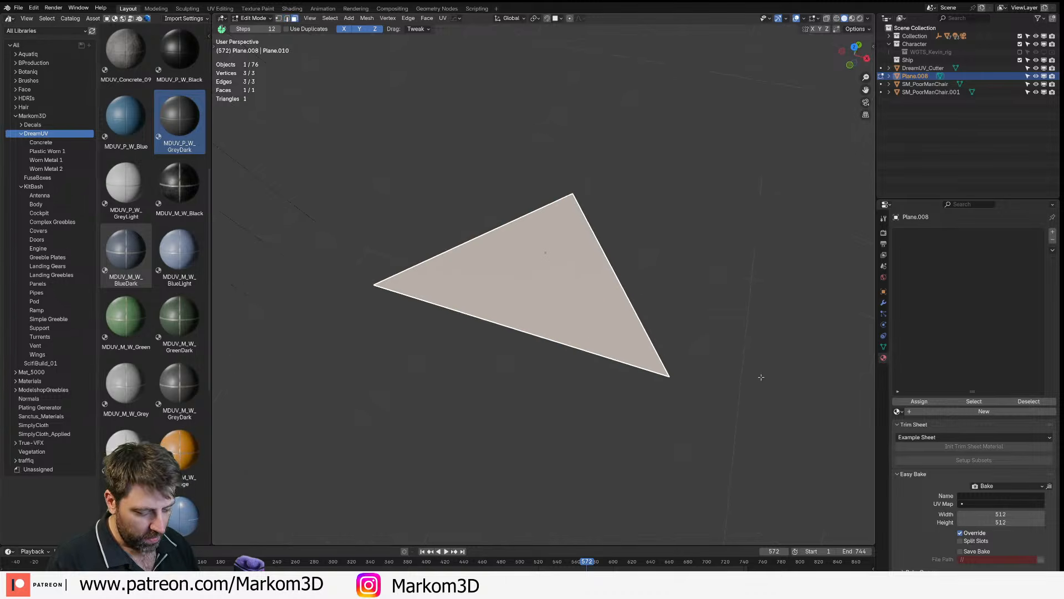
- Inset the triangle's face by about 0.15 m and delete the inner face to leave a hollow frame
key("i")
left_click(746, 375)
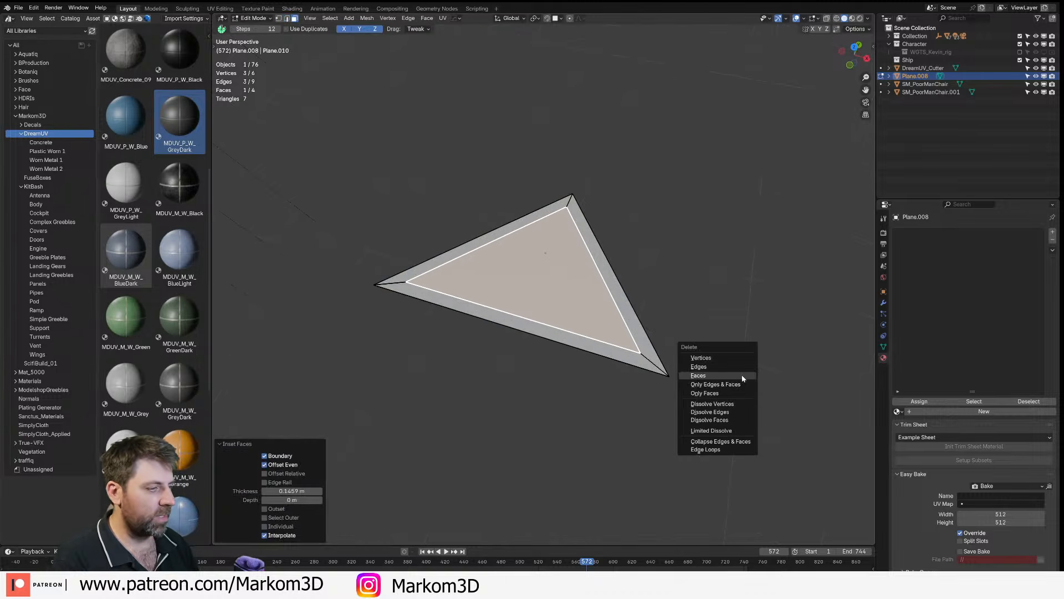
key("x")
left_click(742, 379)
middle_click_drag(743, 378, 717, 358)
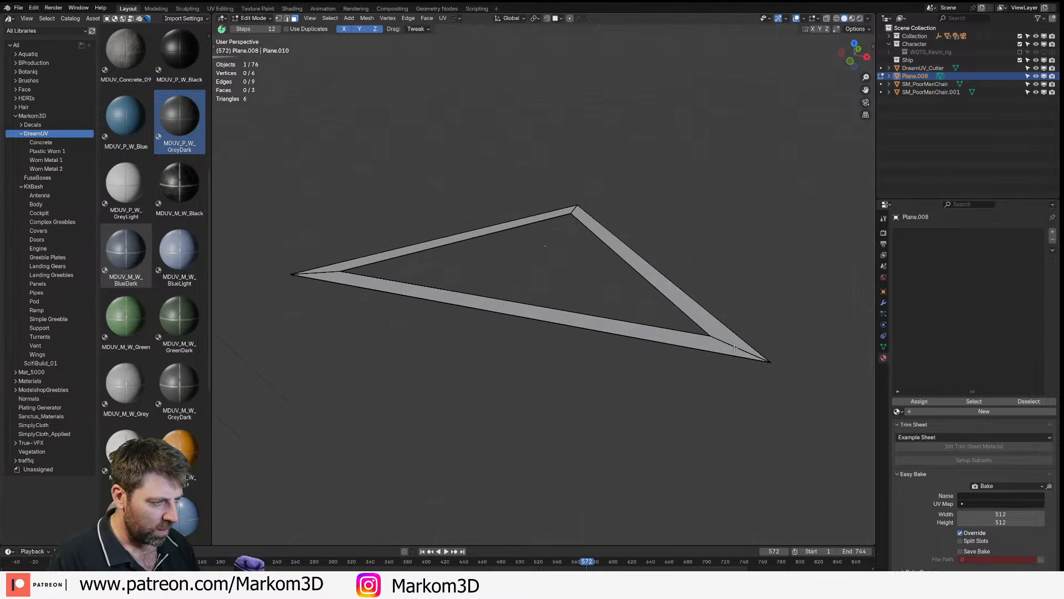
- Extrude all faces of the flat triangular frame by about 0.117 m to give it thickness
key("a")
key("e")
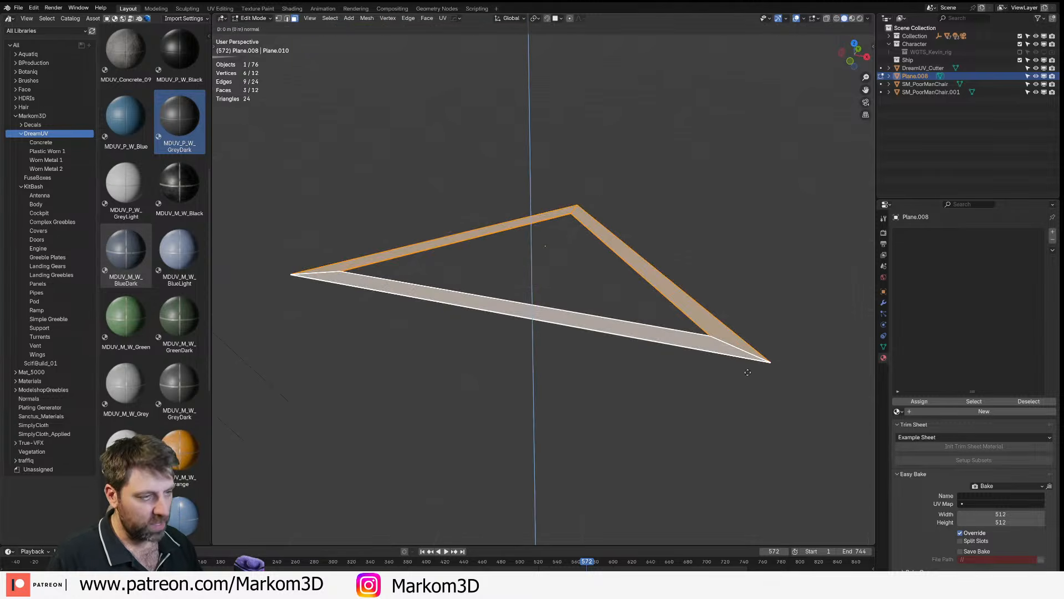
left_click(739, 225)
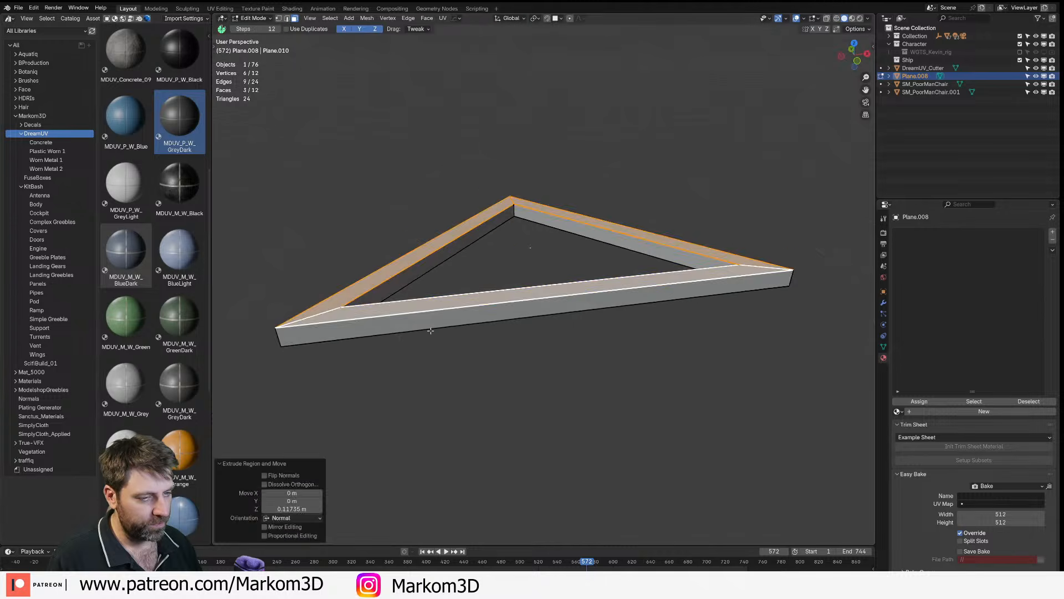
- Bevel the mitre edge loops at the three corners of the triangular frame
middle_click_drag(739, 225, 260, 327)
left_click(257, 326, "alt")
left_click(505, 209, "alt+shift")
left_click(803, 267, "alt+shift")
key("ctrl+b")
scroll(843, 410, "up", 2)
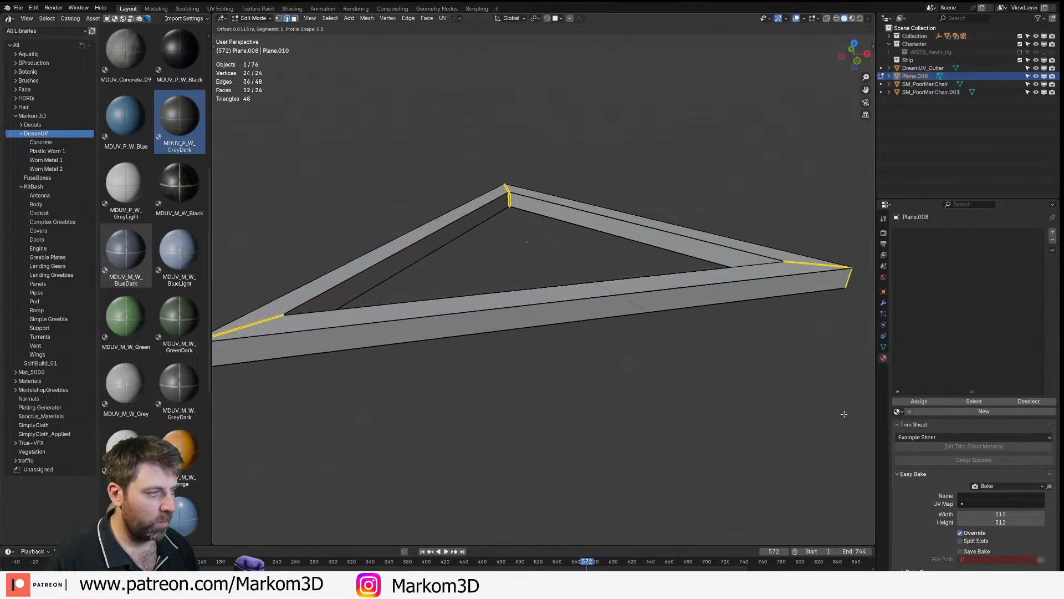
left_click(867, 430)
middle_click_drag(836, 414, 462, 224)
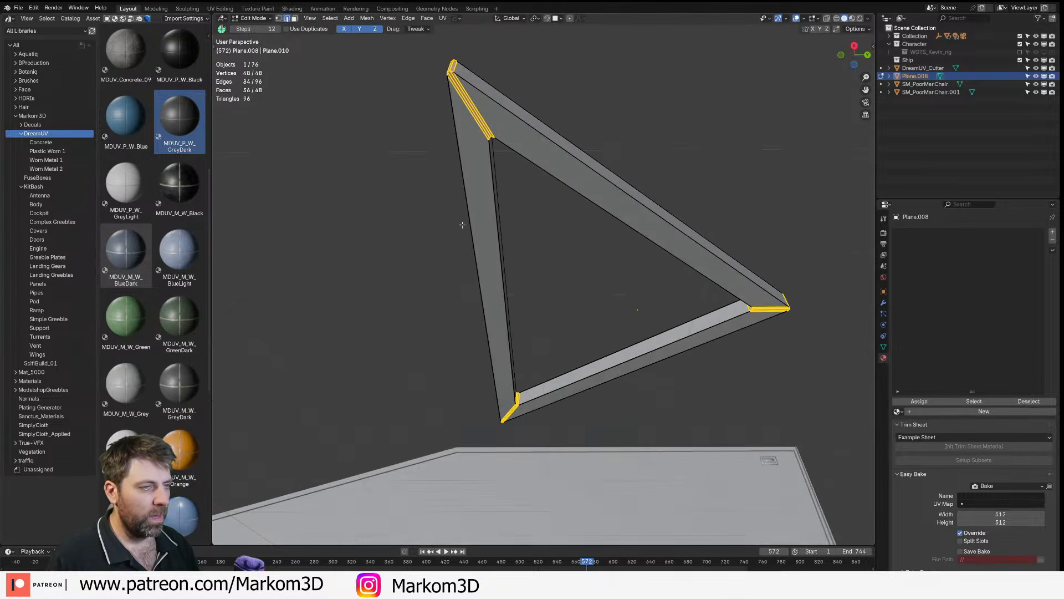
- Add two loop cuts around the frame's underside, one close to the outer edge and one close to the inner edge
key("ctrl+r")
left_click(477, 124)
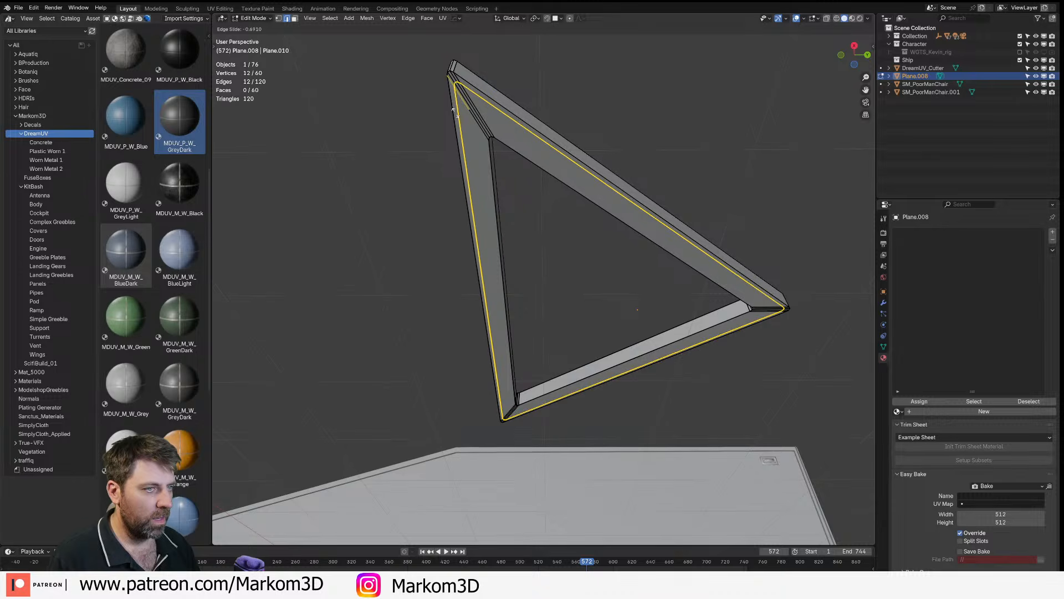
left_click(475, 111)
key("ctrl+r")
left_click(476, 112)
left_click(488, 131)
- Extrude the underside face loop between the two new cuts inward by about 0.0024 m
key("3")
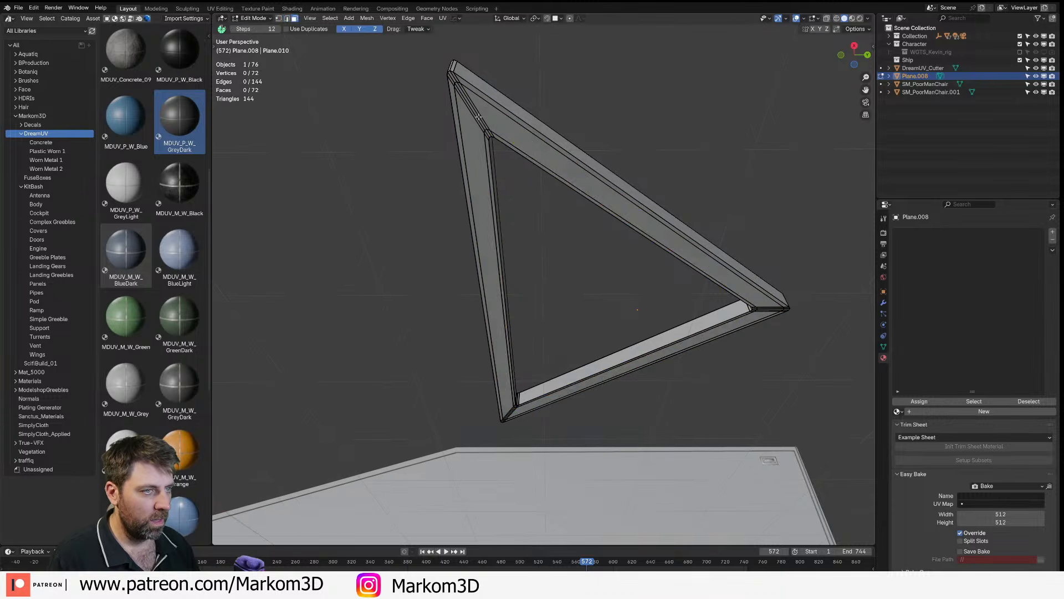
left_click(479, 115, "alt")
middle_click_drag(526, 255, 526, 300)
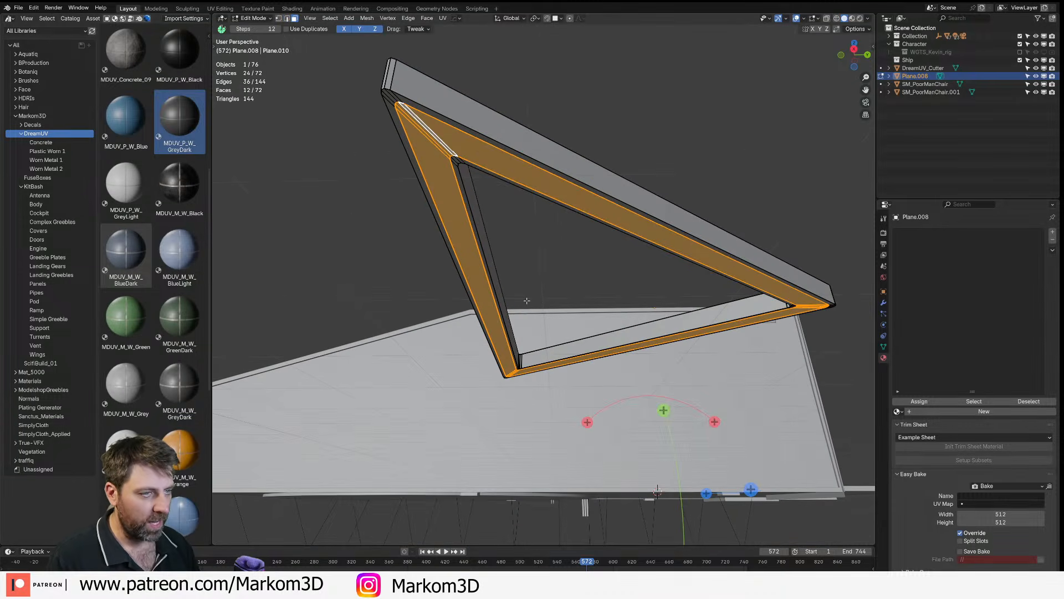
key("e")
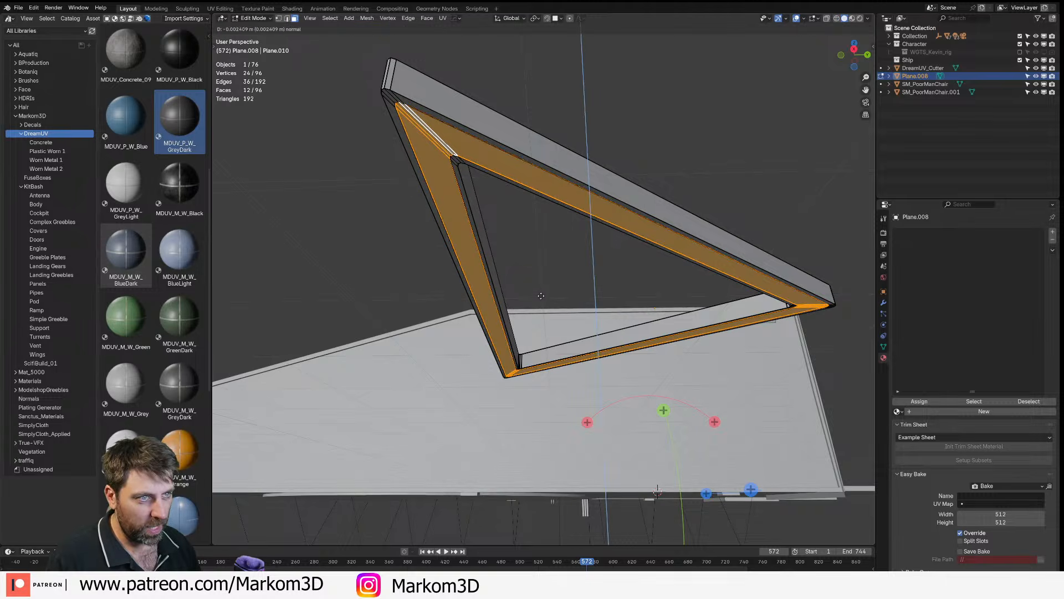
left_click(619, 296)
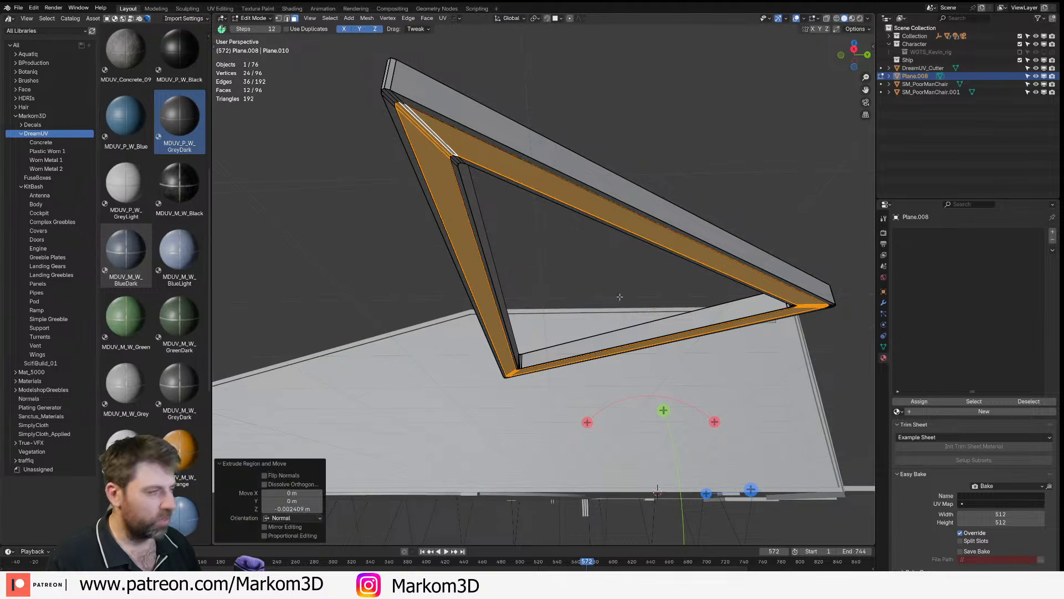
- Add two material slots and assign M_Emm_lightsBlue from the second slot to the recessed underside faces
left_click(1052, 232)
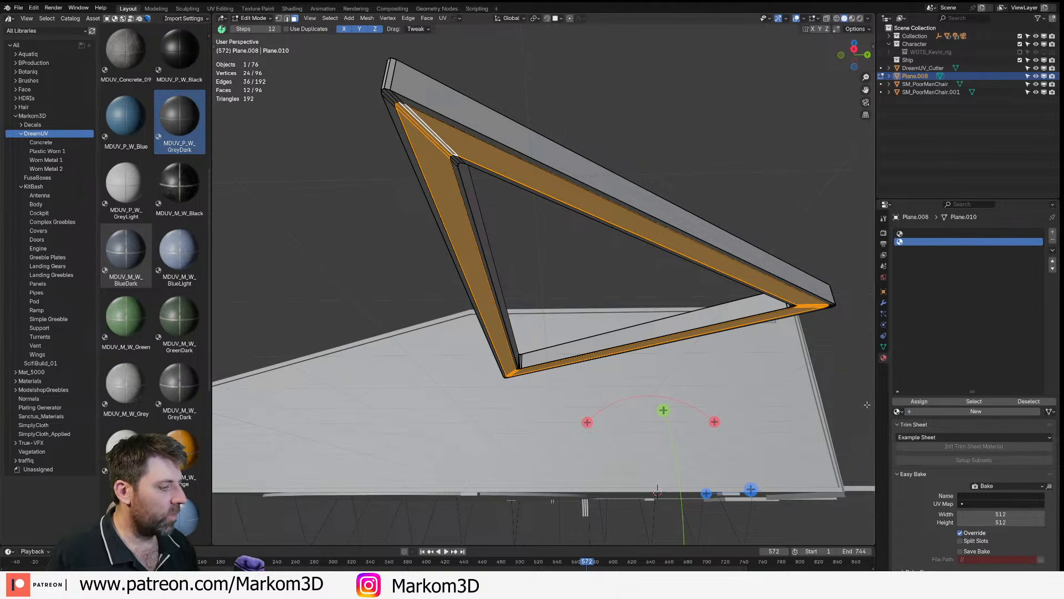
left_click(898, 411)
type("light")
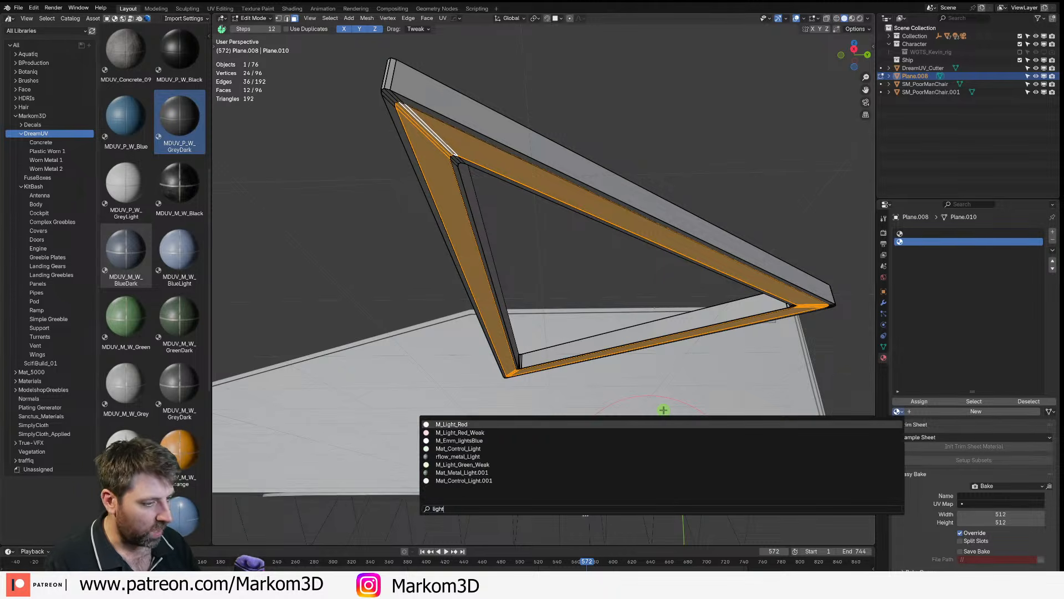
key("Down")
key("Down")
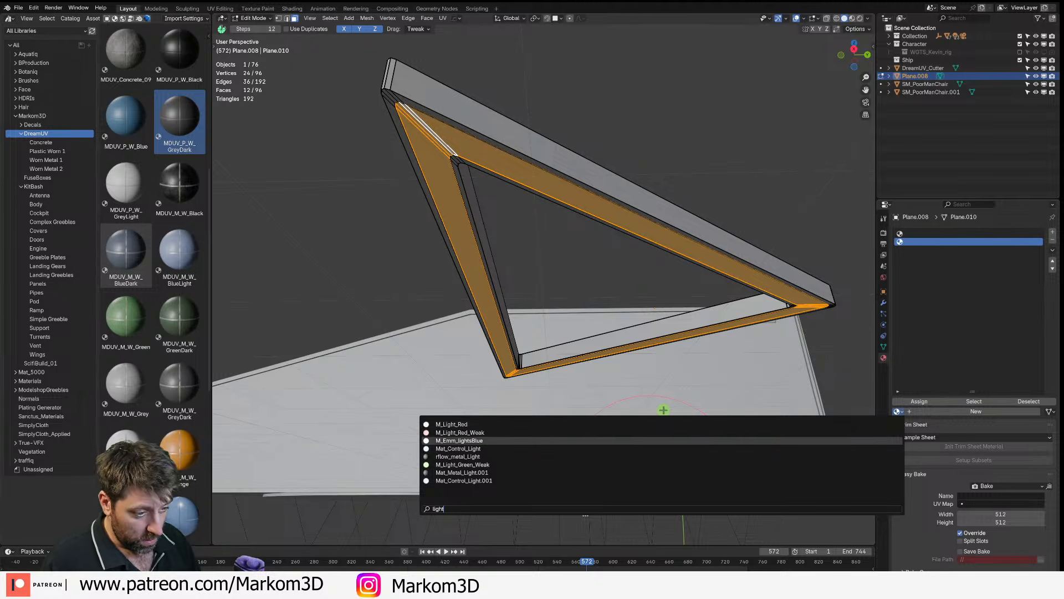
key("Down")
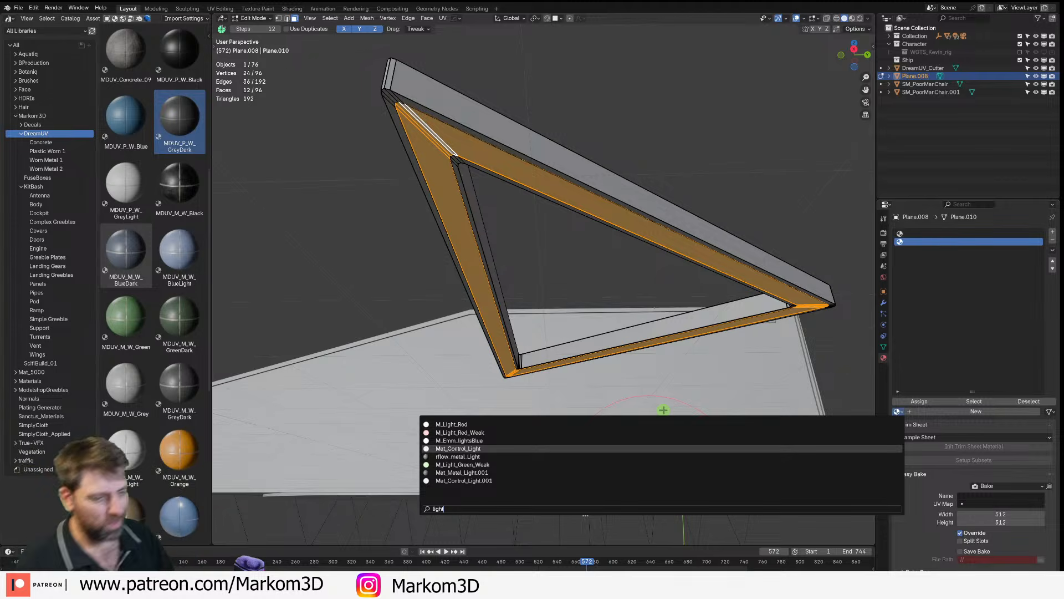
key("Up")
key("Return")
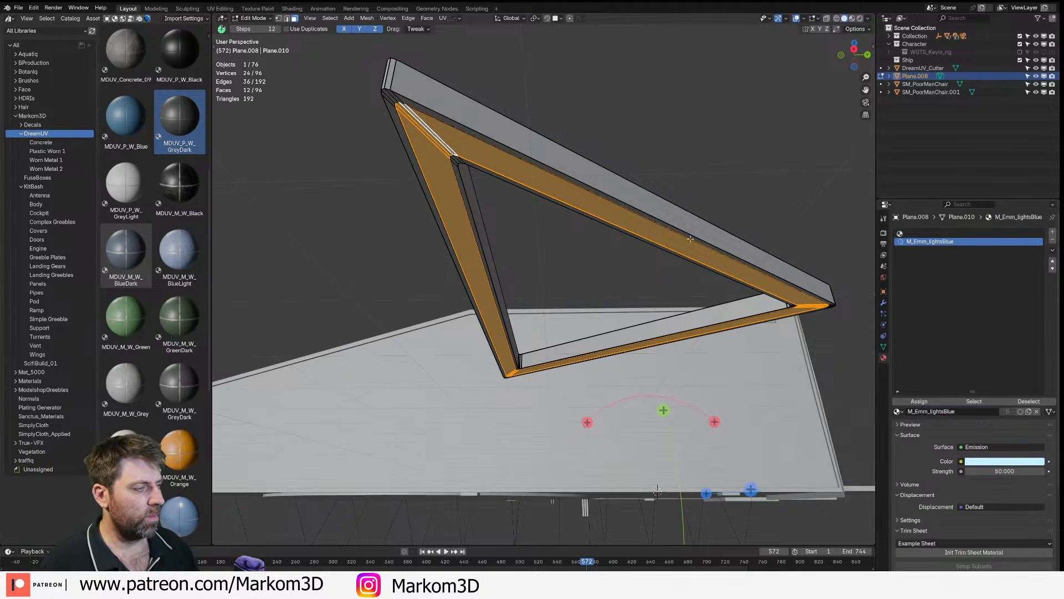
left_click(919, 402)
- Return to Object Mode and tilt the triangle freely by about 16.3° and 9.21° from the front view
scroll(404, 219, "down", 6)
middle_click_drag(404, 219, 651, 294)
key("a")
key("Tab")
key("KP_1")
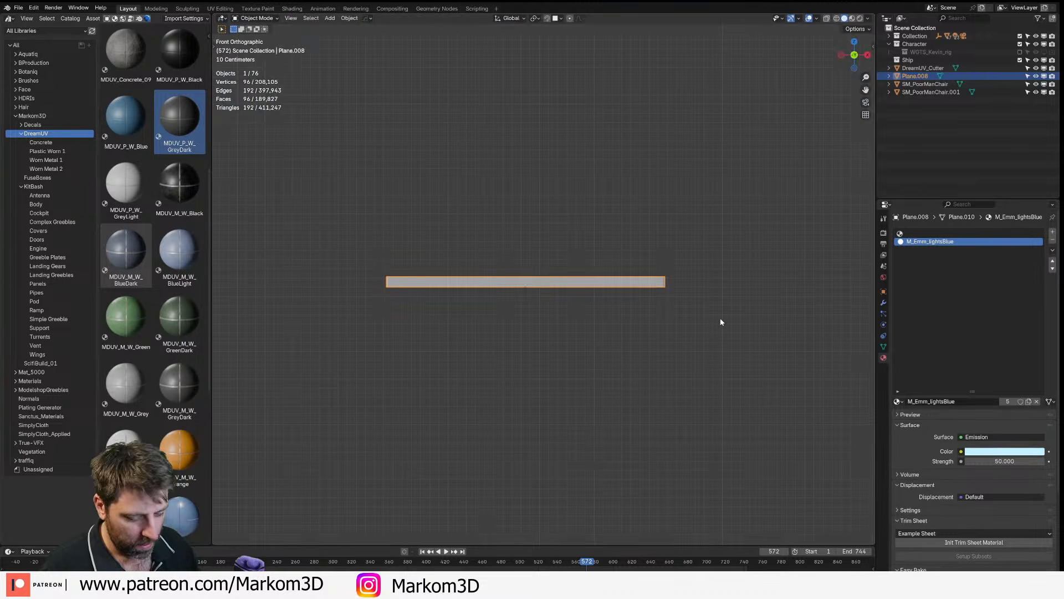
key("r")
key("r")
left_click(740, 353)
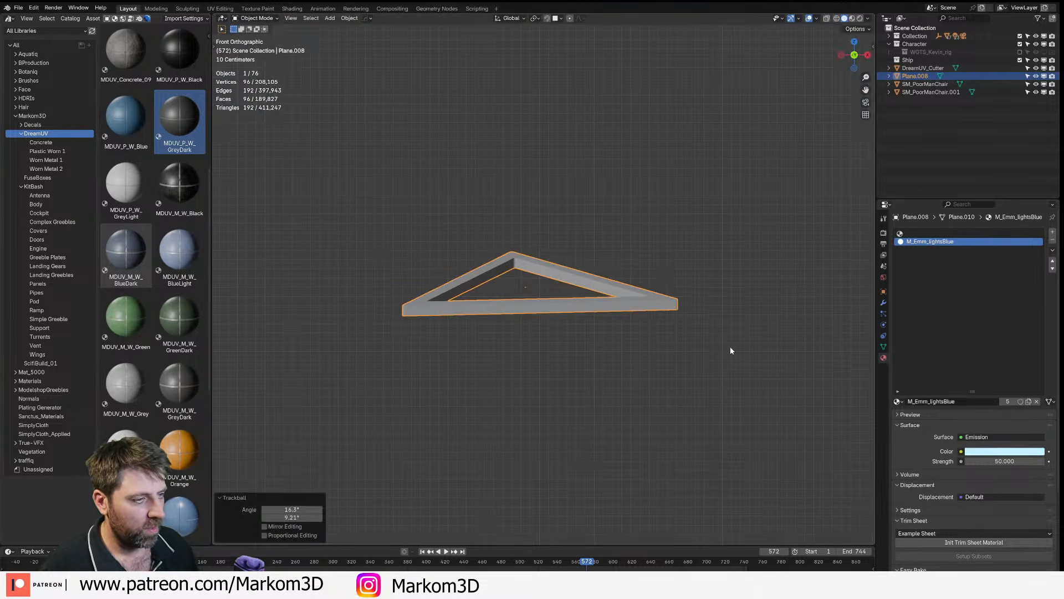
- Duplicate the triangle beside the original and rotate the copy about 45.5° in the top view
key("KP_7")
key("shift+d")
left_click(725, 335)
key("r")
left_click(604, 417)
middle_click_drag(627, 387, 623, 340)
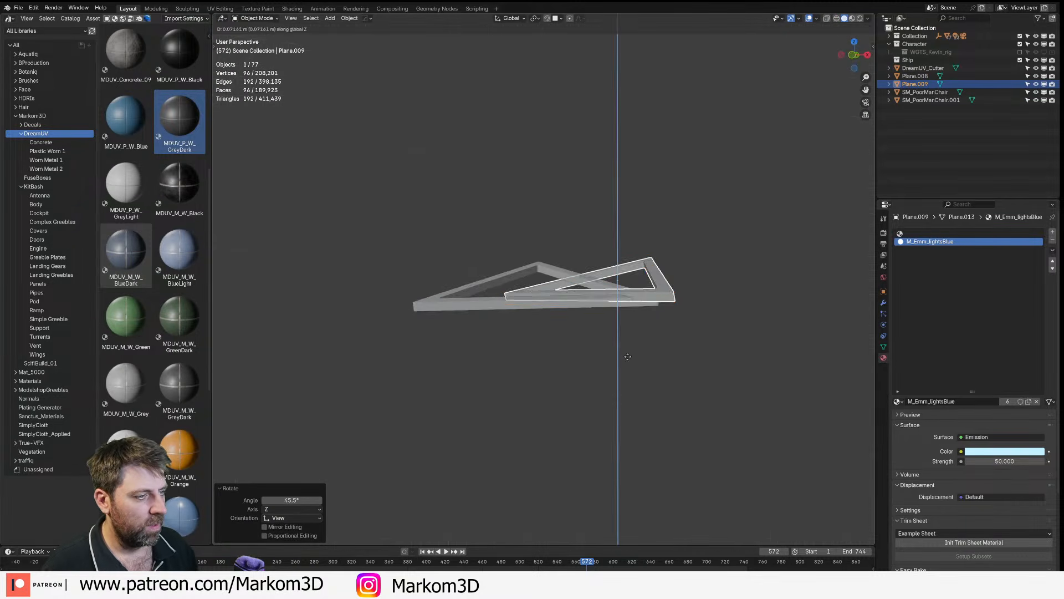
key("r")
key("r")
right_click(593, 347)
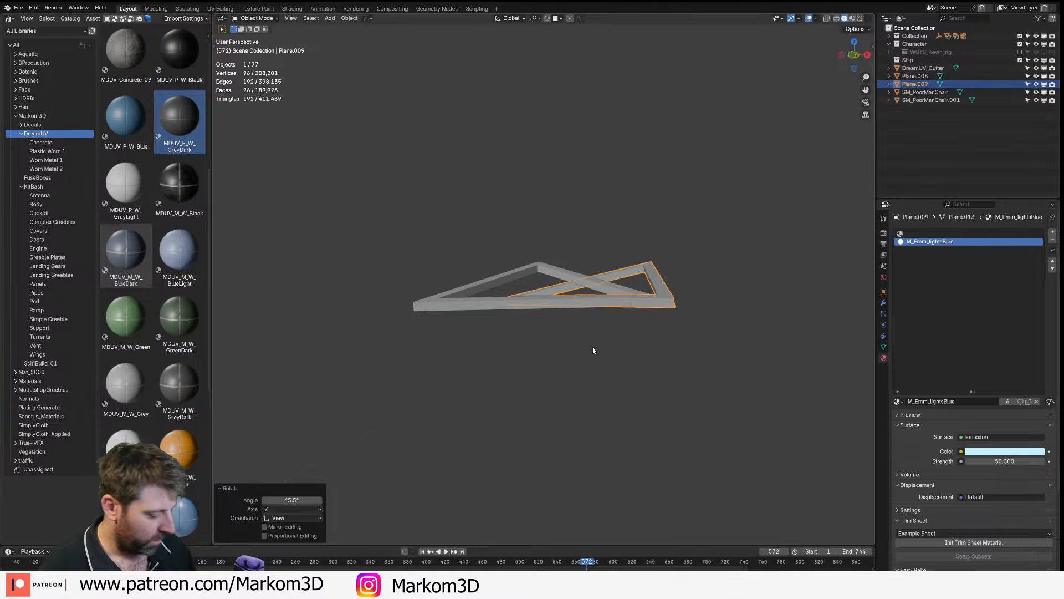
- Tilt the copy about 17° in the front view and move it up against the original triangle's slanted side
key("KP_1")
key("g")
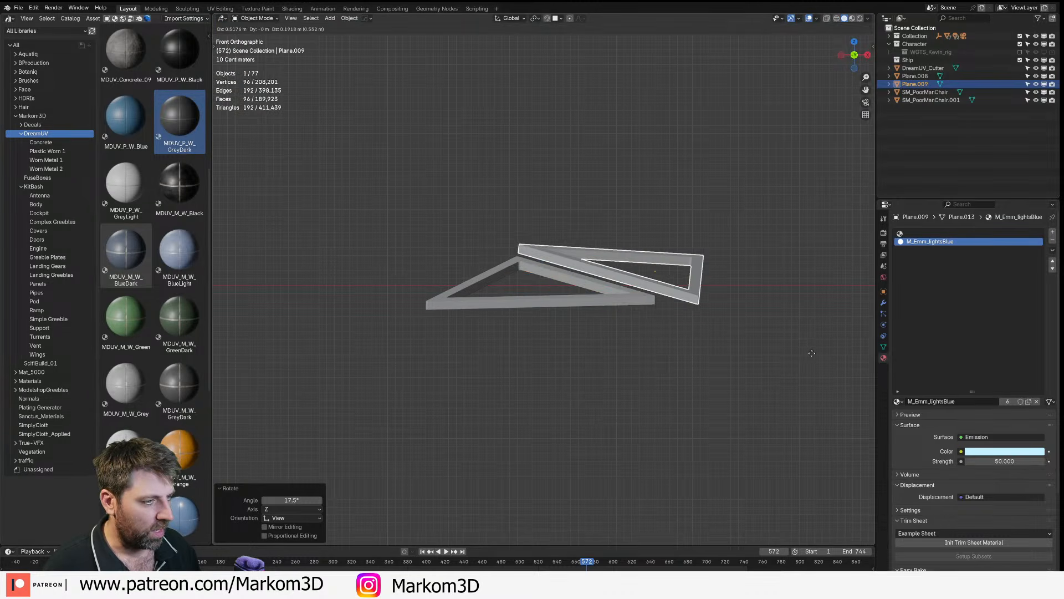
left_click(722, 330)
- Duplicate the second triangle, then rotate and place the copy against the free slanted side of the original triangle
key("KP_7")
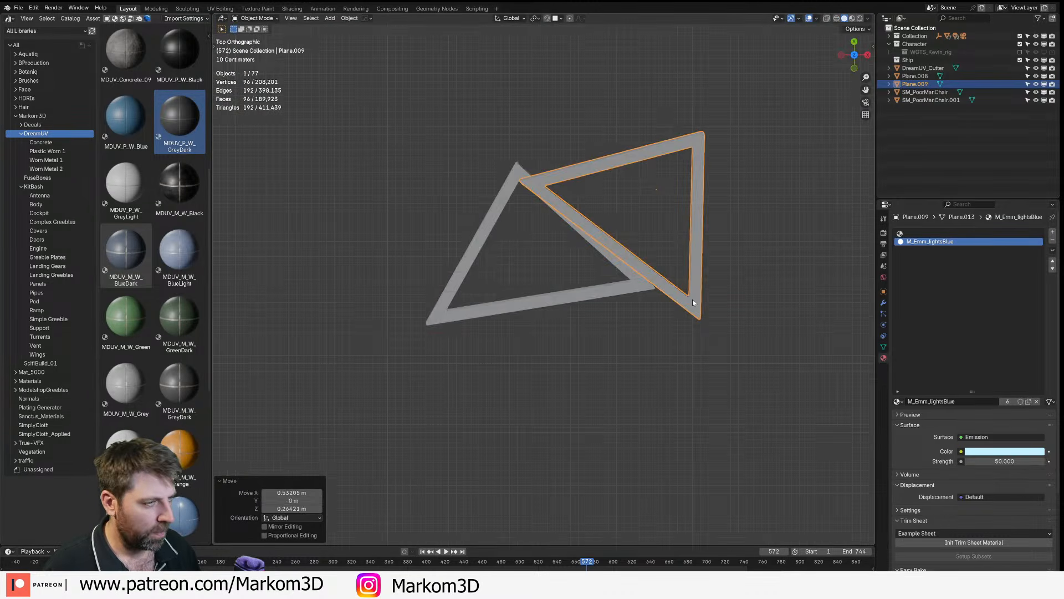
key("shift+d")
left_click(538, 326)
key("r")
left_click(416, 429)
key("g")
left_click(551, 397)
key("r")
left_click(603, 338)
key("g")
left_click(600, 353)
middle_click_drag(600, 353, 608, 267)
key("KP_1")
key("r")
key("x")
key("x")
right_click(518, 386)
- Rotate the third triangle about -10.2° around its local Y axis
key("r")
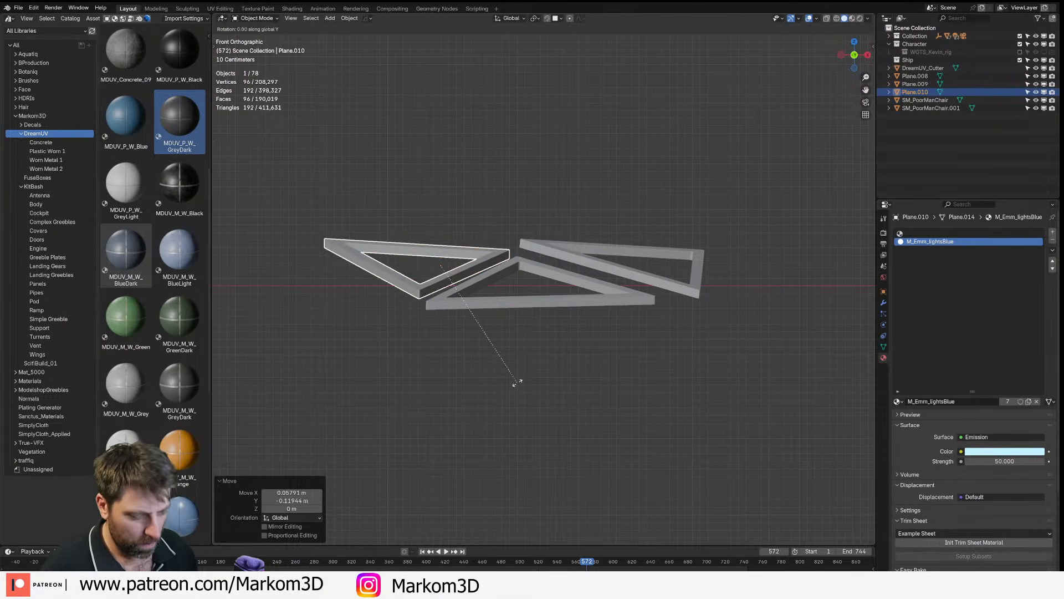
key("y")
key("y")
left_click(530, 361)
middle_click_drag(530, 361, 568, 290)
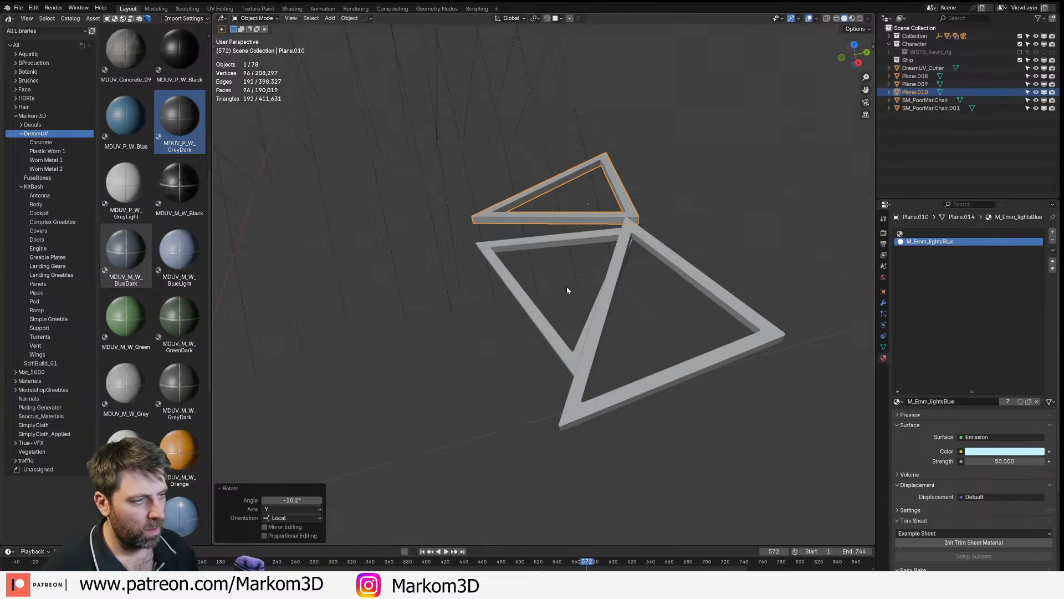
left_click(637, 265)
left_click(615, 257)
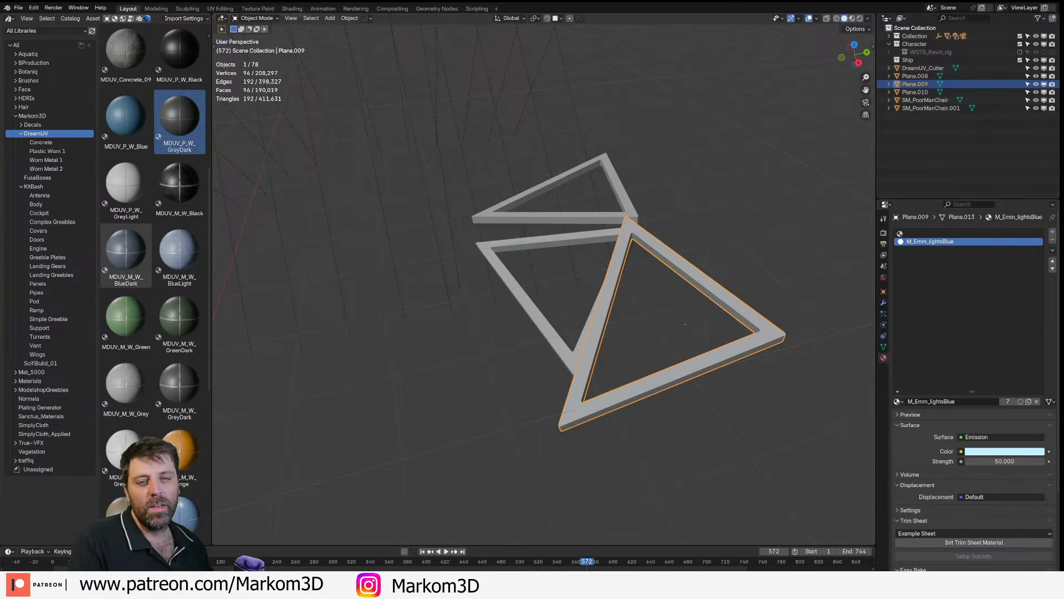
left_click(505, 268, "shift")
left_click(512, 216)
left_click(493, 273, "shift")
left_click(514, 291)
left_click(520, 209, "shift")
left_click(549, 219)
left_click(542, 240, "shift")
left_click(619, 355, "shift")
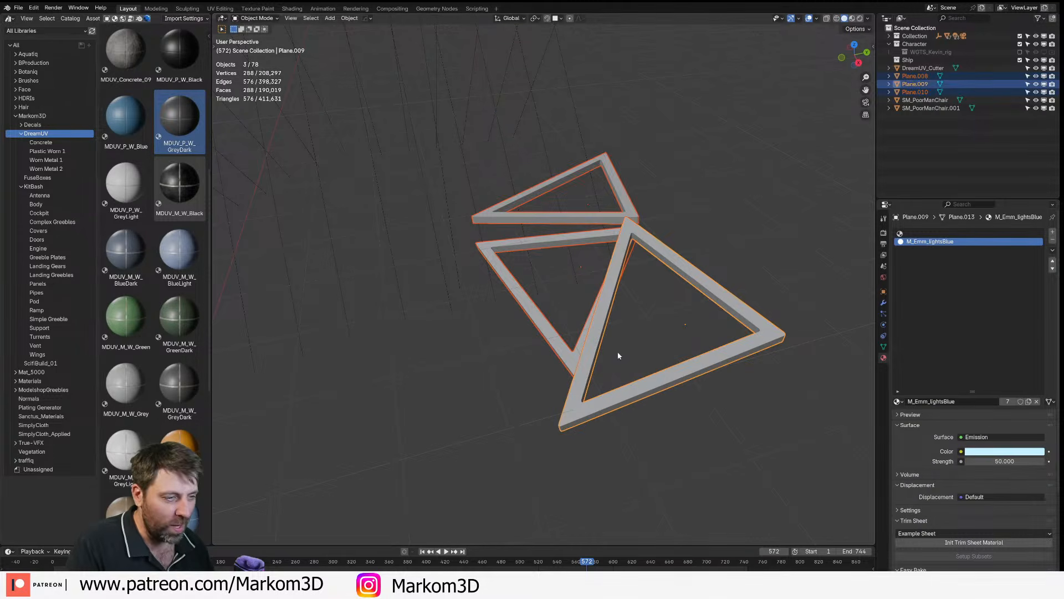
left_click(610, 353)
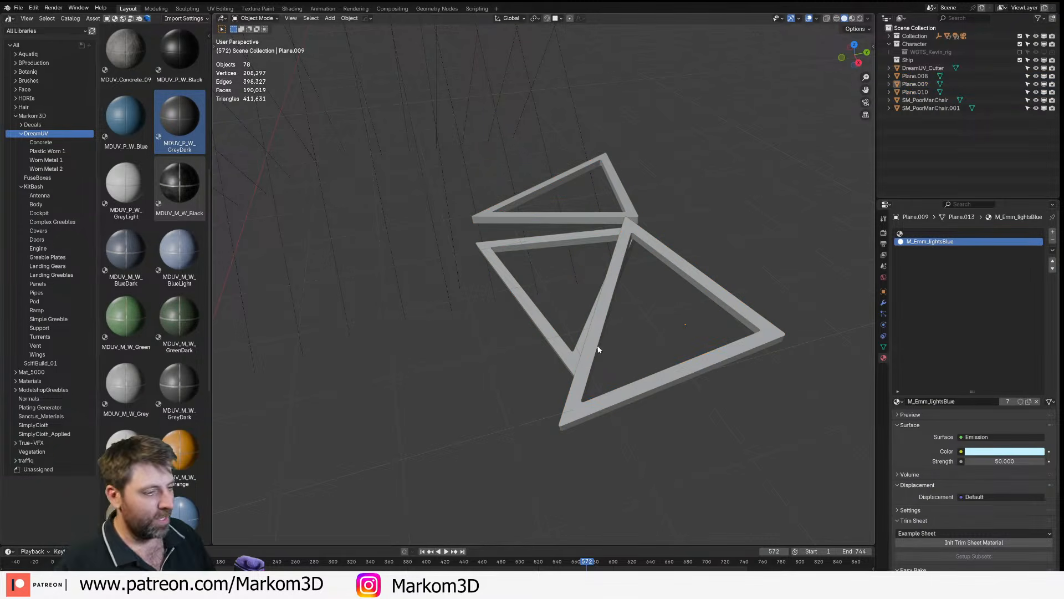
- Duplicate the second triangle in the top view and rotate and place the copy above it, pointing at the common centre
left_click(599, 363)
key("KP_7")
scroll(563, 321, "down", 2)
key("shift+d")
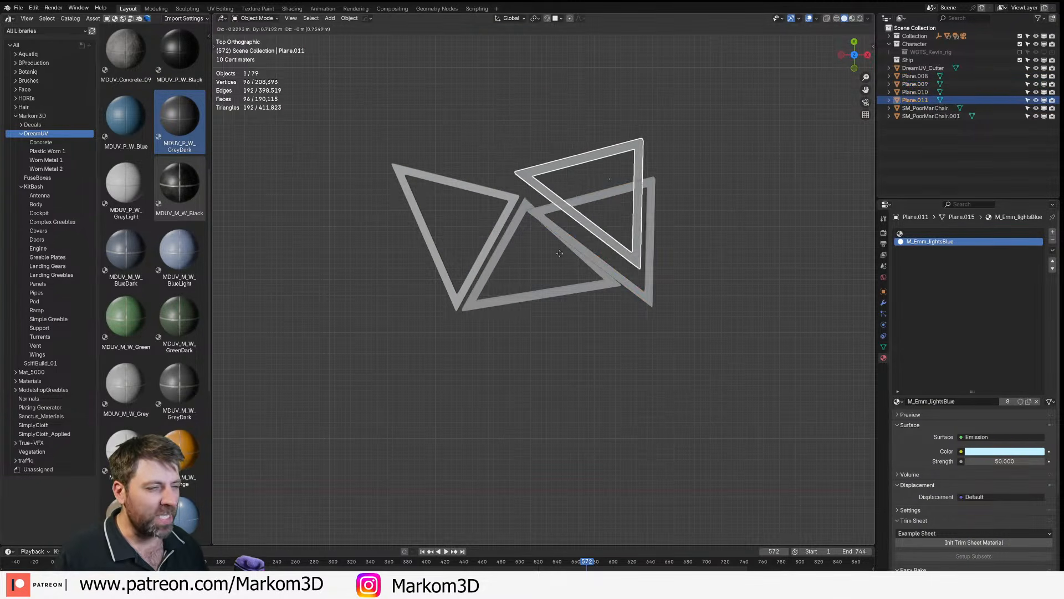
left_click(540, 220)
key("r")
left_click(683, 135)
key("g")
left_click(688, 120)
middle_click_drag(713, 235, 620, 321)
- Duplicate the fourth triangle, rotate the copy about 77.4°, place it beside the fourth around the centre and turn it another 12.9°
key("KP_7")
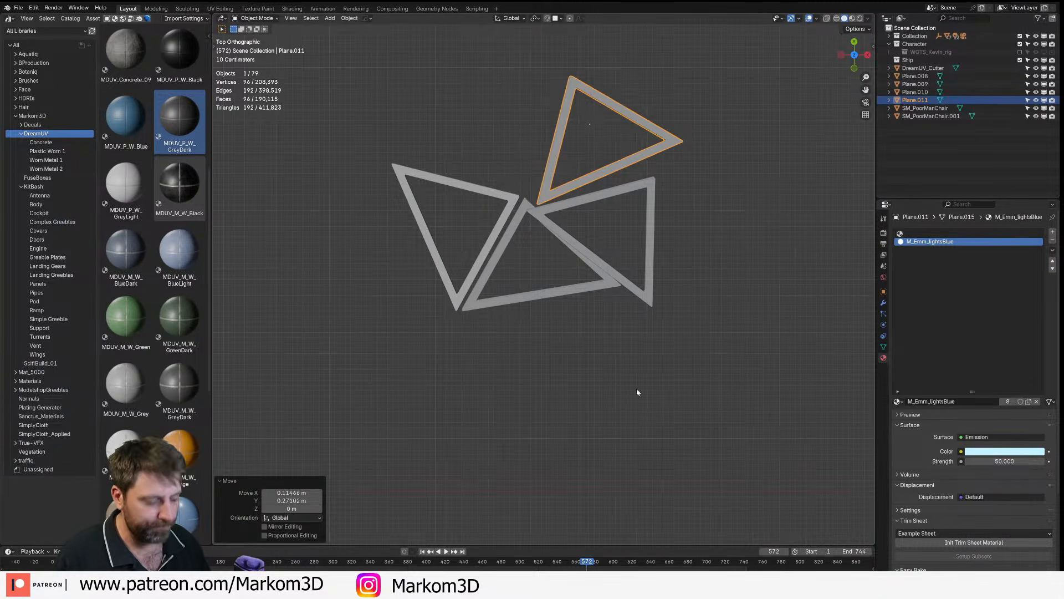
key("shift+d")
left_click(546, 346)
key("r")
left_click(215, 369)
key("g")
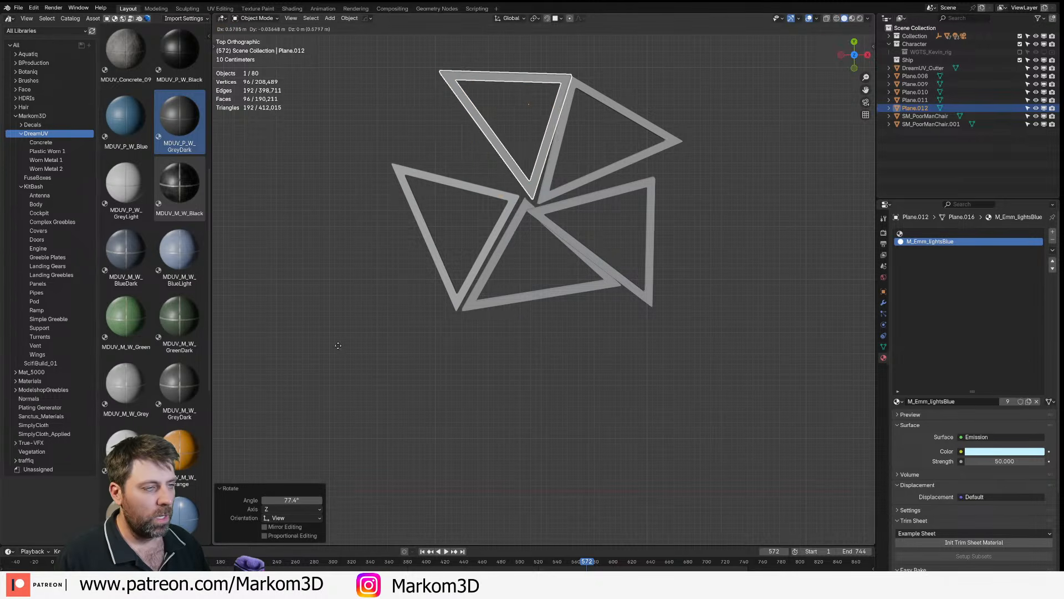
left_click(334, 337)
mouse_move(557, 337)
middle_mouse_down()
mouse_move(546, 302)
mouse_move(497, 304)
mouse_move(561, 338)
middle_mouse_up()
key("r")
middle_click_drag(628, 370, 582, 418)
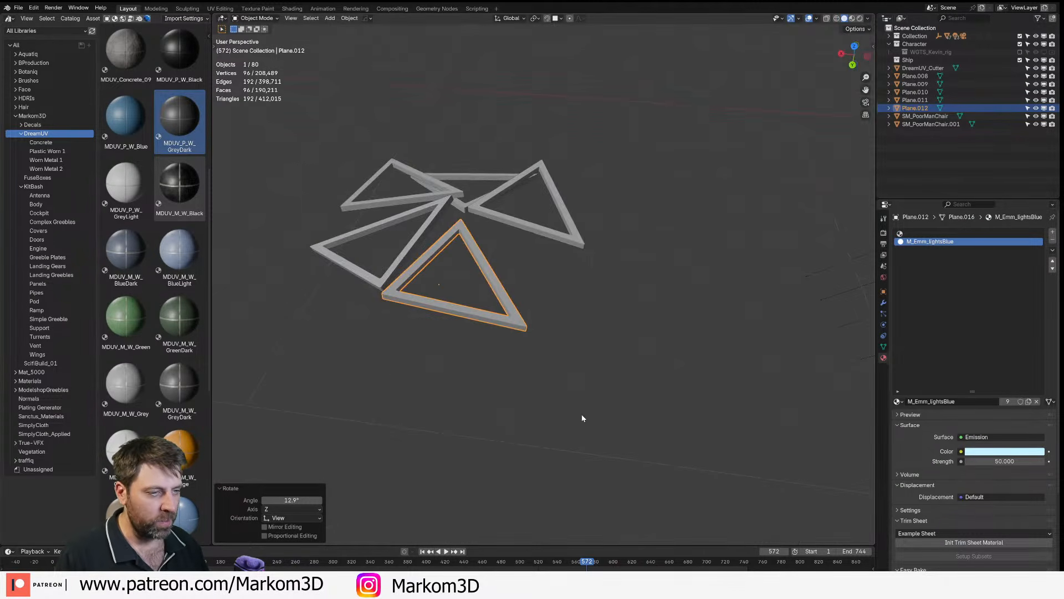
- Duplicate the fifth triangle and rotate and move the copy into the remaining gap of the ring
key("KP_7")
key("shift+d")
left_click(512, 417)
key("r")
left_click(638, 131)
key("g")
left_click(606, 159)
key("e")
key("e")
key("r")
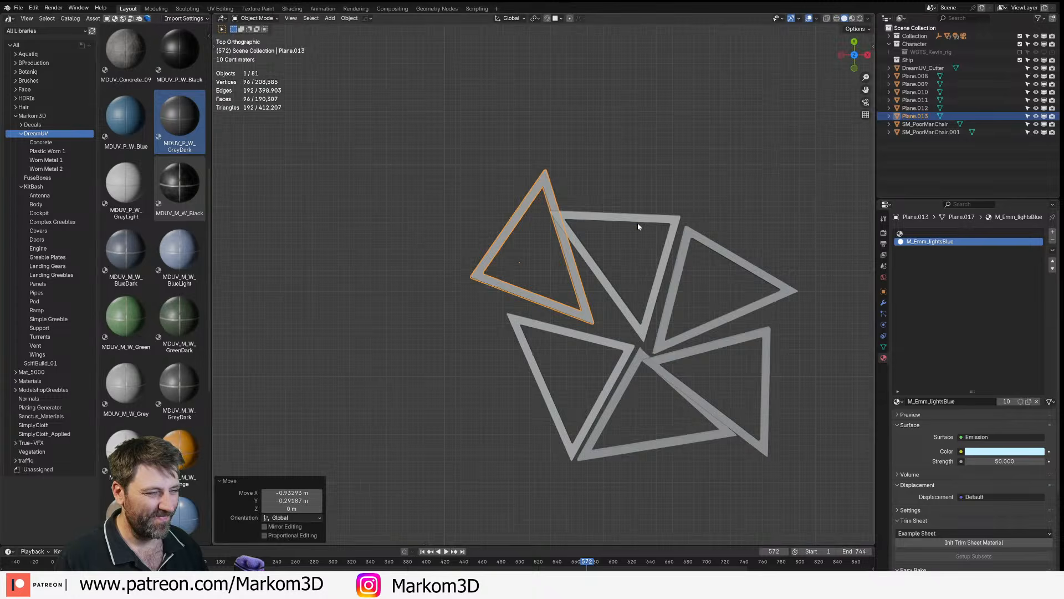
left_click(638, 232)
- Select all six triangular frames and join them into one object
middle_click_drag(638, 233, 546, 250)
scroll(545, 343, "up", 3)
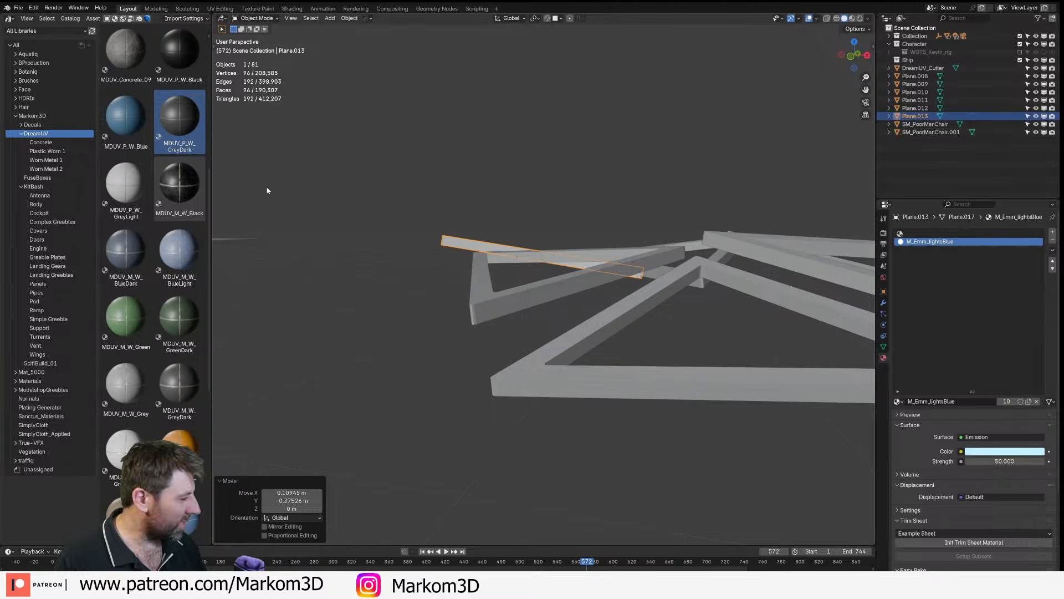
middle_click_drag(267, 190, 587, 350)
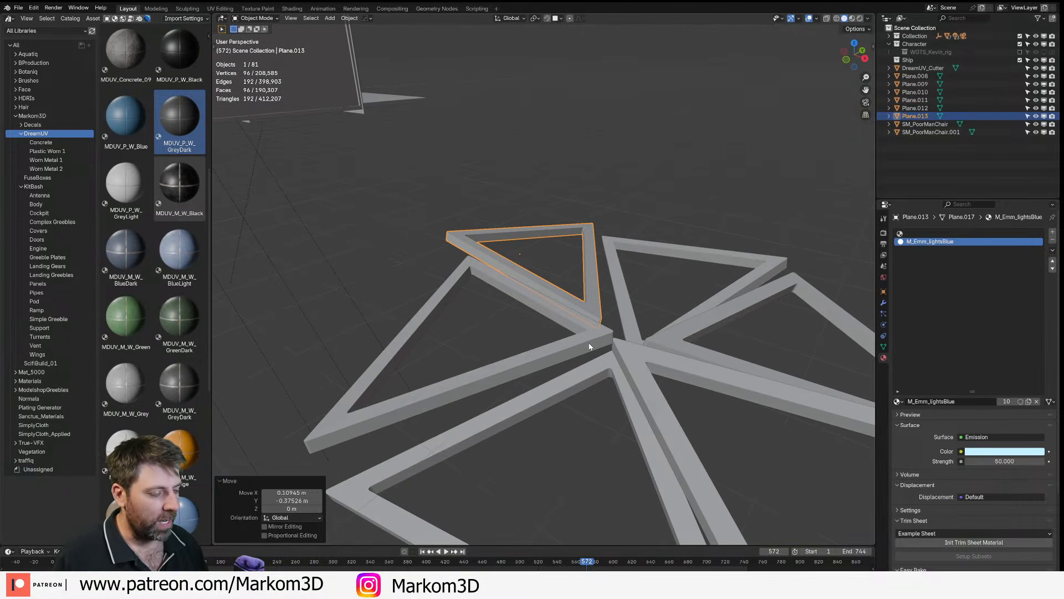
left_click(590, 343, "shift")
left_click(635, 336, "shift")
left_click(655, 345, "shift")
left_click(643, 366, "shift")
left_click(625, 395, "shift")
scroll(629, 403, "down", 4)
middle_click_drag(629, 405, 656, 373)
key("ctrl+j")
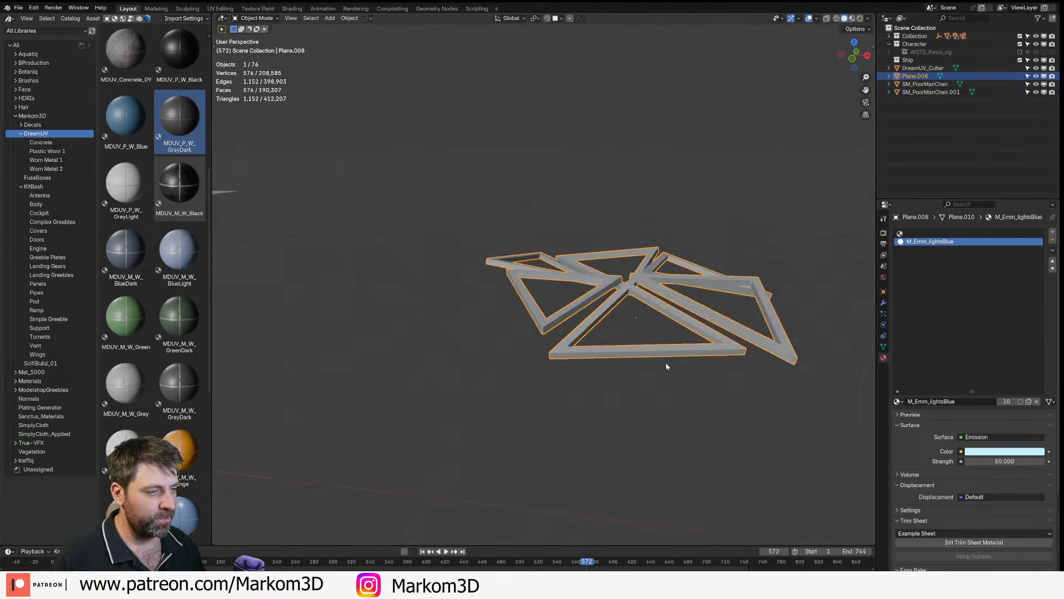
- Place the 3D cursor on the upper surface at the left triangle's inner tip
scroll(655, 373, "up", 4)
key("Tab")
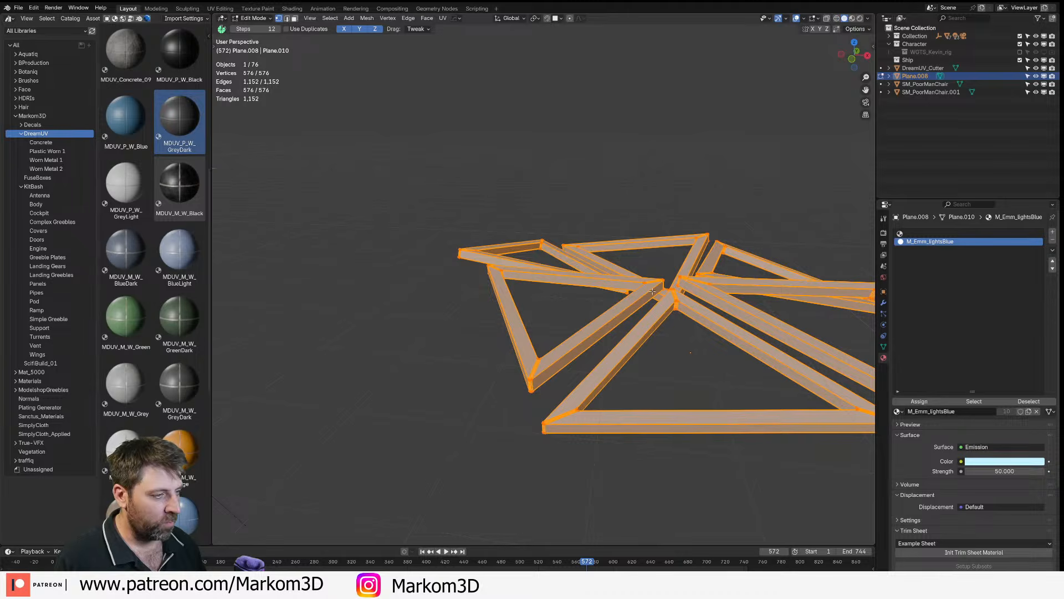
middle_click_drag(650, 286, 652, 319)
left_click(608, 359)
scroll(587, 361, "up", 6)
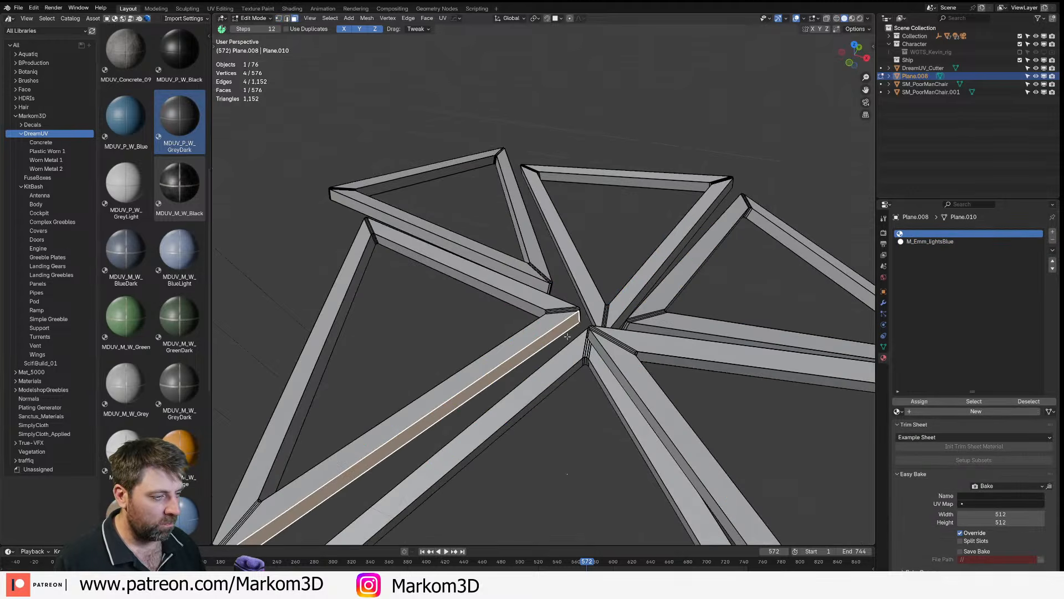
left_click(588, 364)
key("2")
key("q")
left_click(595, 394)
key("Tab")
scroll(592, 340, "down", 5)
- Add a cylinder at the 3D cursor, scale it down to a tiny plug and raise it about 0.011 m on Z
key("shift+a")
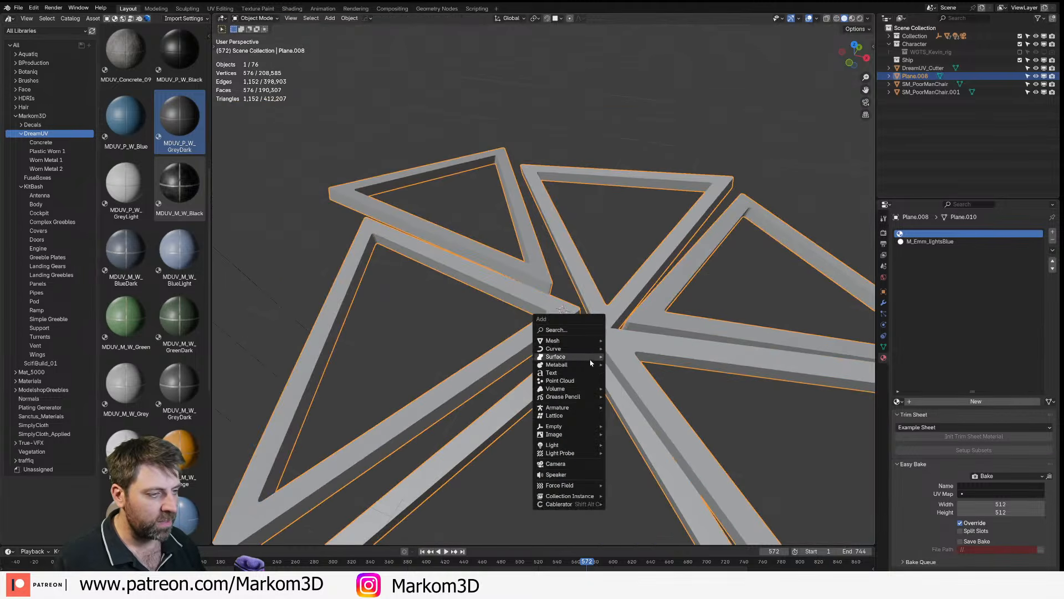
key("shift+a")
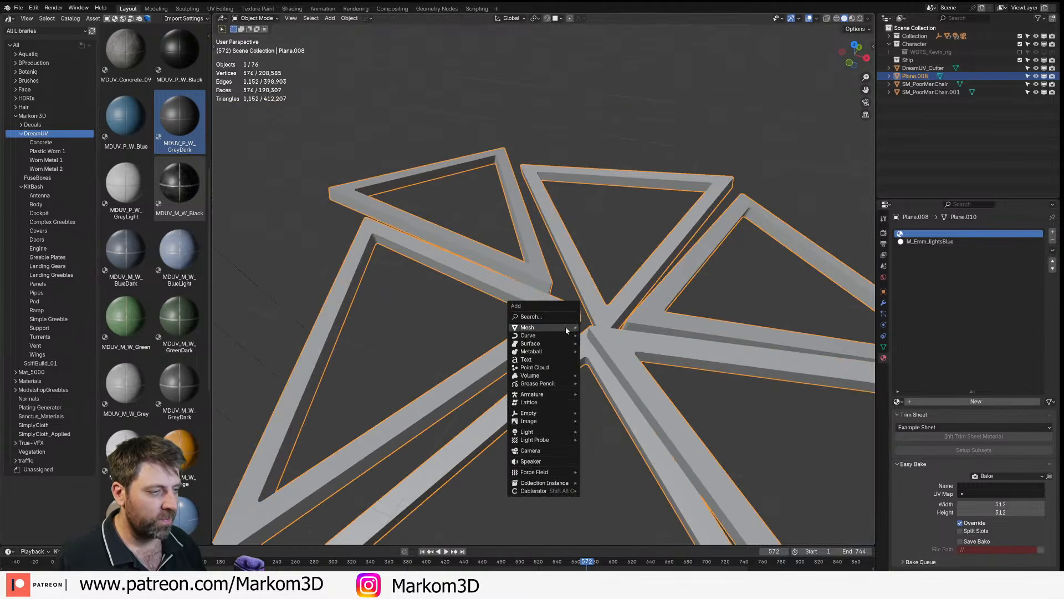
mouse_move(541, 327)
left_click(618, 381)
key("Tab")
key("s")
left_click(570, 308)
scroll(717, 347, "up", 5)
key("s")
left_click(621, 357)
middle_click_drag(621, 358, 626, 254)
key("g")
key("z")
key("Escape")
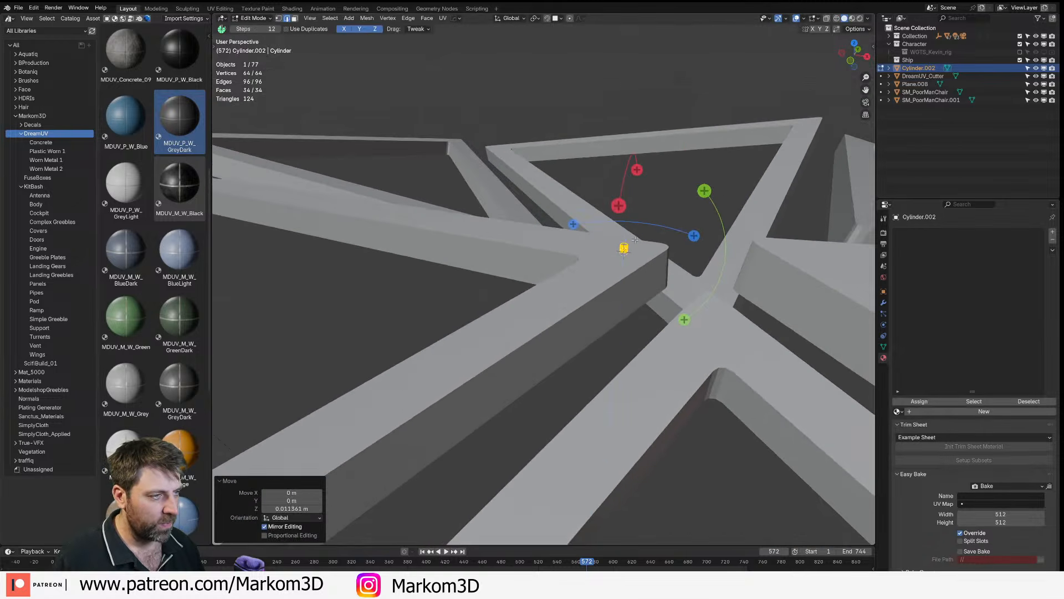
- Inset and rescale the small cylinder's top face and extrude it about 2.73 m upward as a thin cable
key("alt+a")
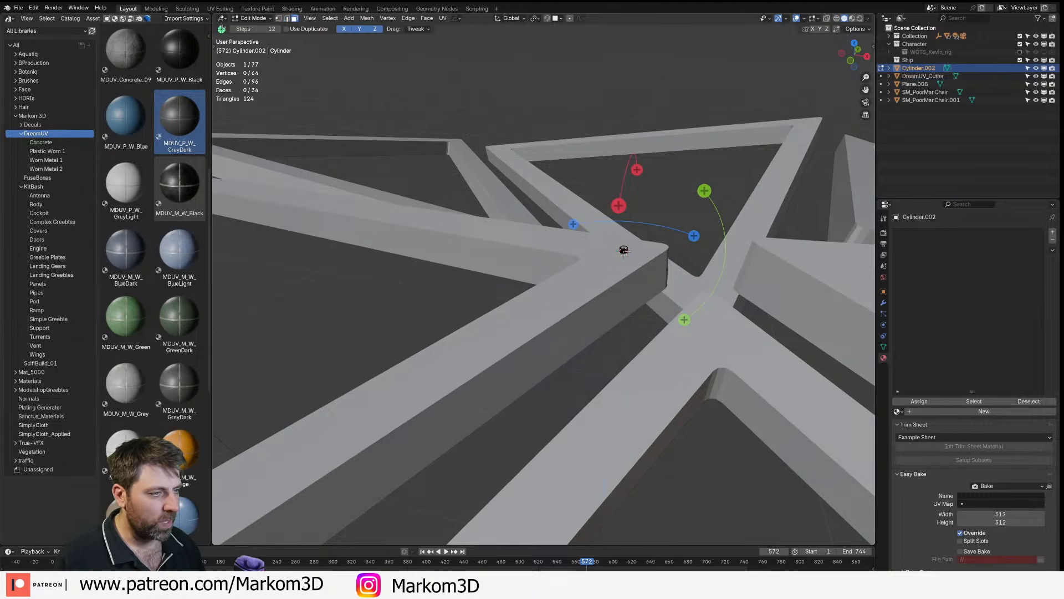
scroll(624, 250, "up", 3)
middle_click_drag(624, 250, 672, 329)
key("i")
left_click(668, 329)
key("s")
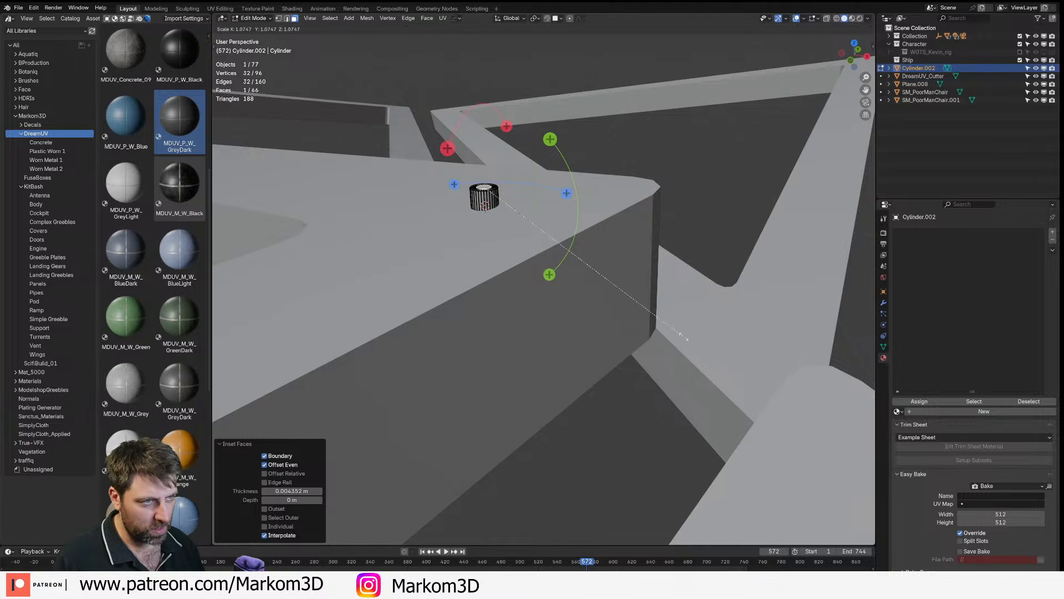
left_click(769, 389)
scroll(769, 389, "down", 12)
key("e")
left_click(538, 116)
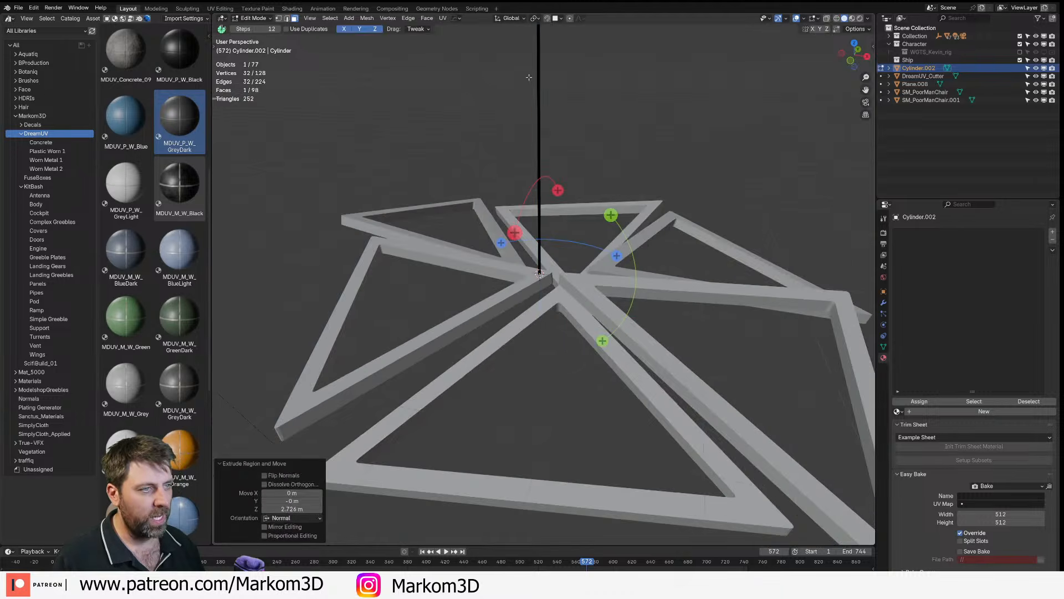
- Assign the existing M_Rubber material to the cable
scroll(560, 216, "down", 4)
key("Tab")
middle_click_drag(564, 221, 599, 222)
left_click(898, 401)
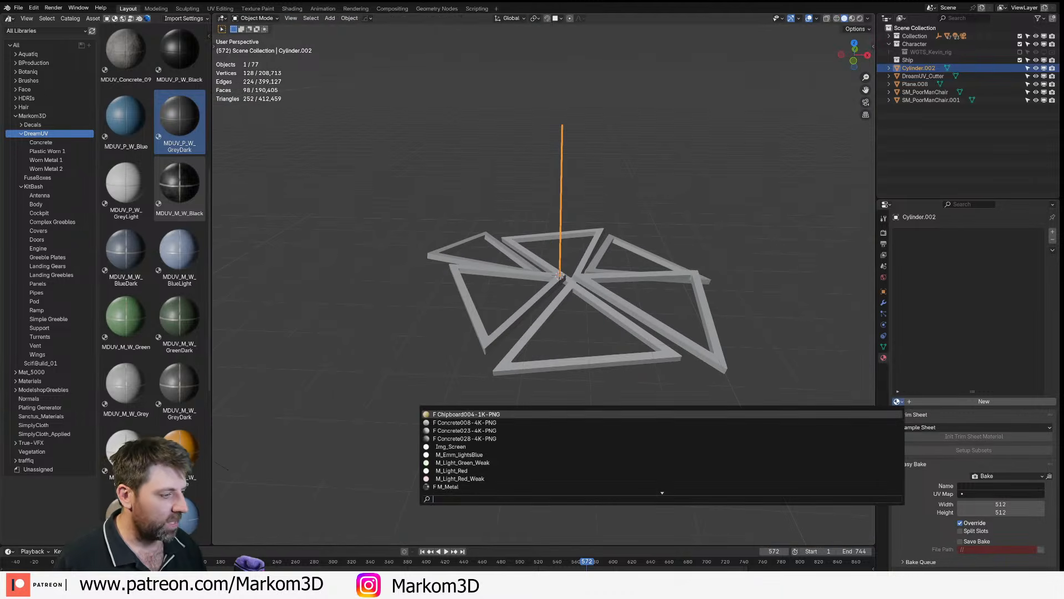
type("M_ru")
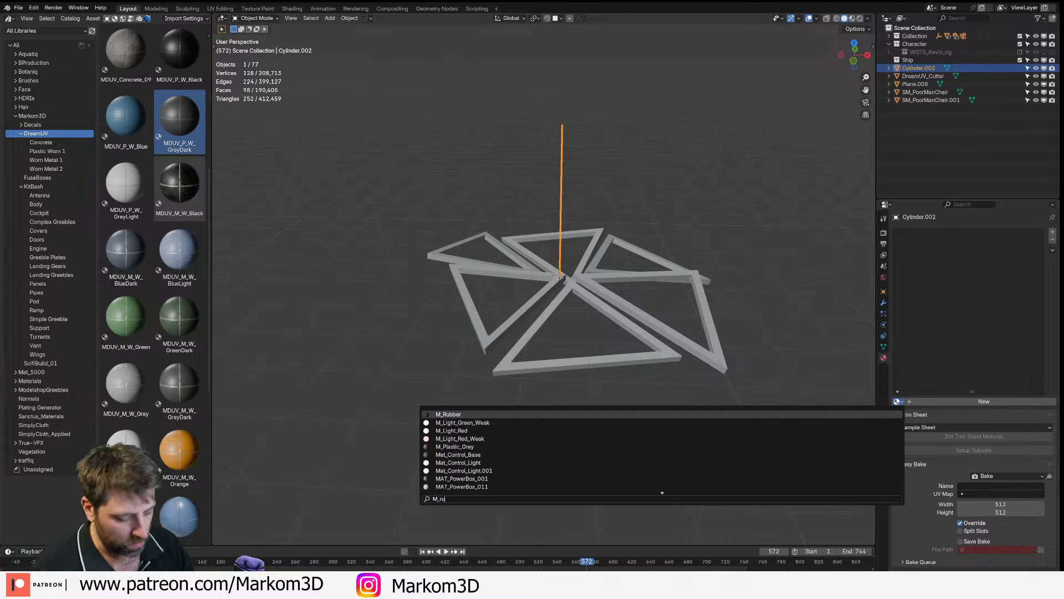
key("Return")
- Duplicate the cable in the top view onto the inner tips of the top and upper-left triangles
scroll(623, 91, "up", 2)
key("Tab")
key("Tab")
key("KP_7")
scroll(570, 293, "up", 3)
scroll(571, 300, "up", 3)
key("ctrl+shift+x")
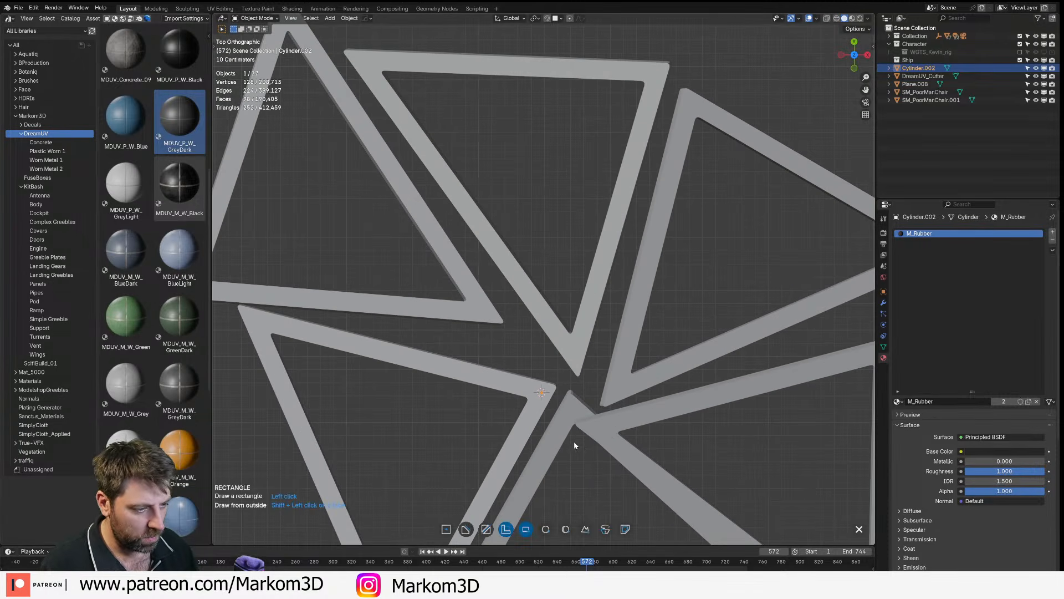
key("Escape")
key("shift+d")
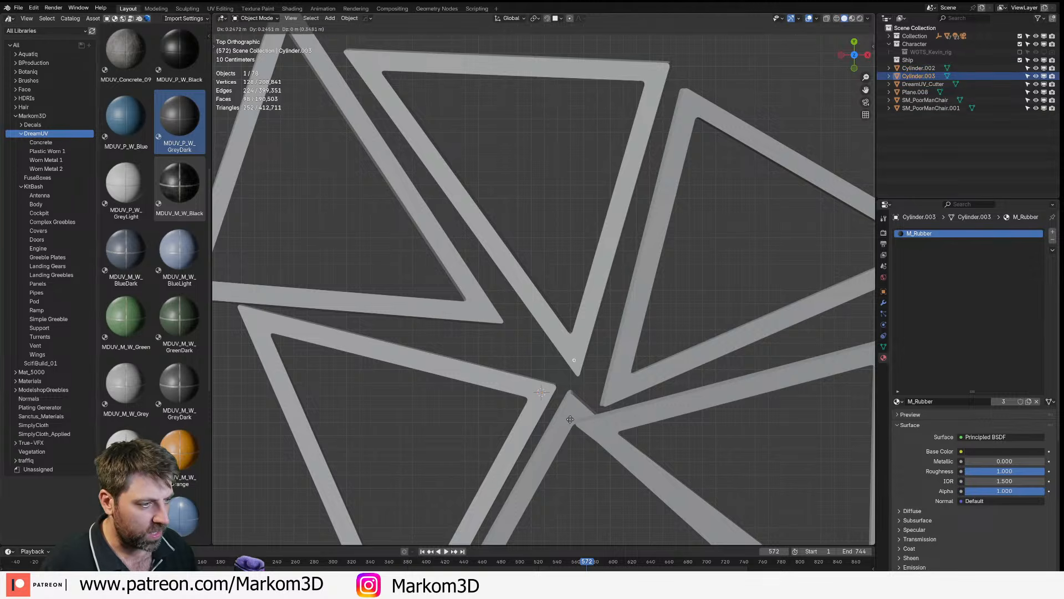
left_click(570, 412)
key("shift+d")
left_click(476, 369)
- Duplicate the cable onto the inner tips of the right, lower-right and bottom triangles
key("shift+d")
left_click(704, 483)
middle_click_drag(703, 483, 637, 385, "shift")
key("shift+d")
left_click(592, 413)
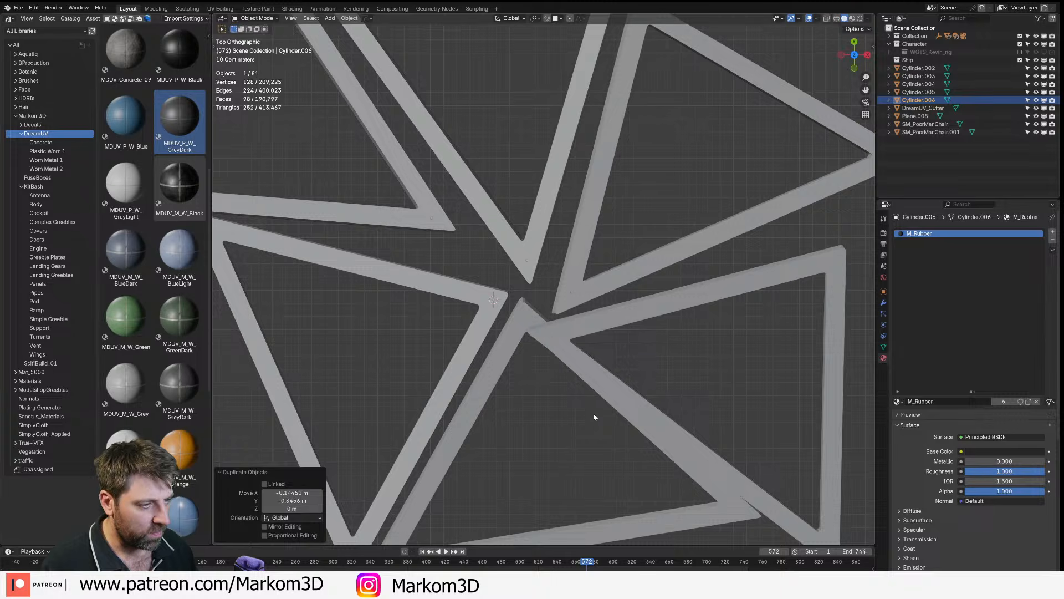
key("shift+d")
left_click(567, 390)
middle_click_drag(567, 390, 567, 321, "shift")
- Duplicate the cable onto the bottom triangle's lower-left corner and both outer corners of the left triangle
key("shift+d")
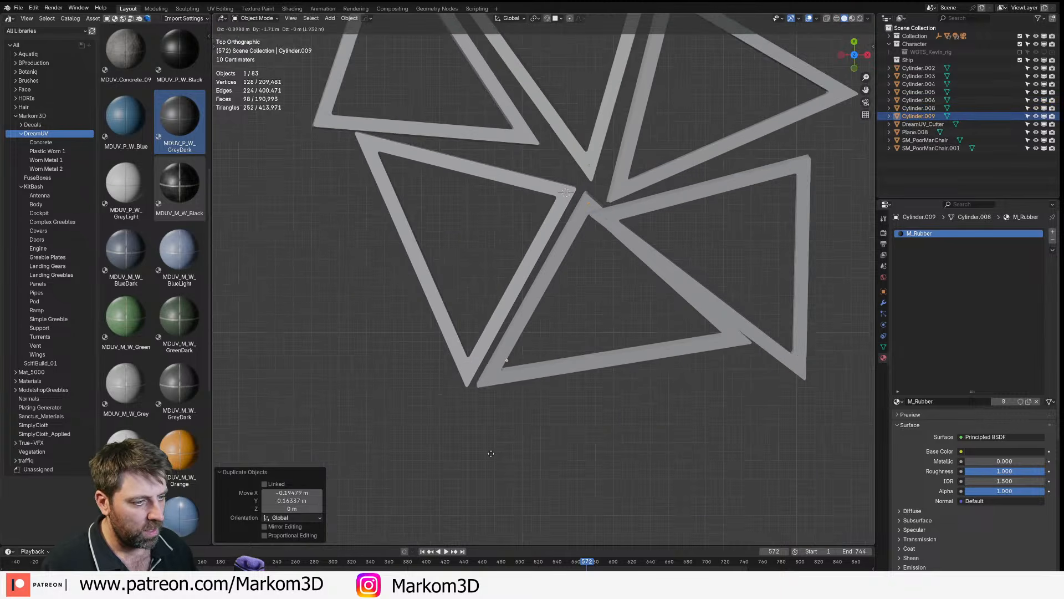
left_click(483, 470)
key("shift+d")
left_click(452, 455)
key("shift+d")
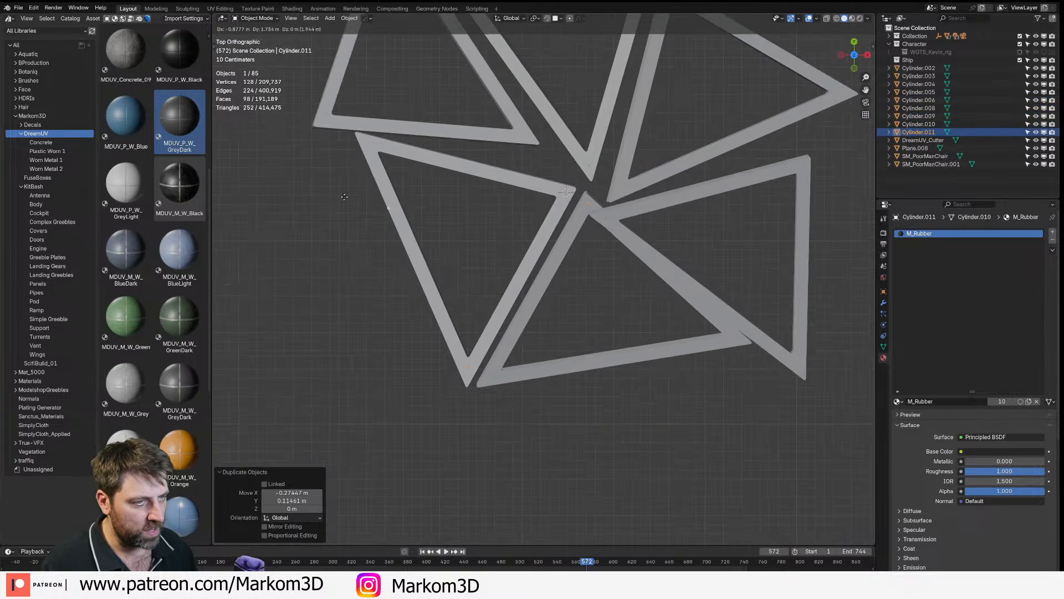
left_click(333, 142)
middle_click_drag(333, 142, 577, 332, "shift")
- Duplicate the cable onto both outer corners of the upper-left triangle
key("shift+d")
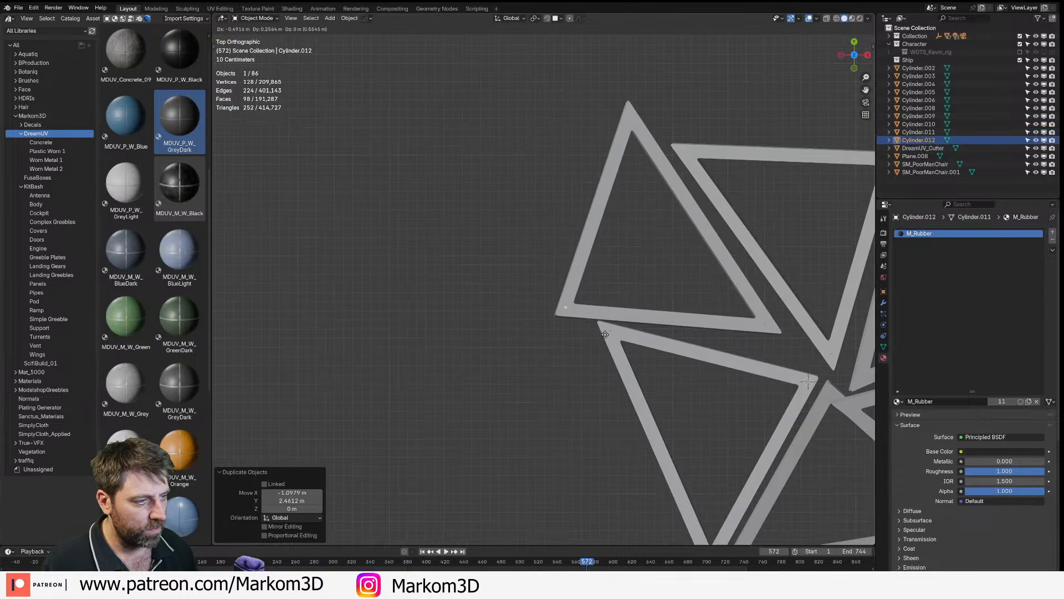
left_click(604, 335)
key("shift+d")
left_click(678, 129)
middle_click_drag(679, 129, 637, 177, "shift")
- Duplicate the cable onto both outer corners of the top triangle
key("shift+d")
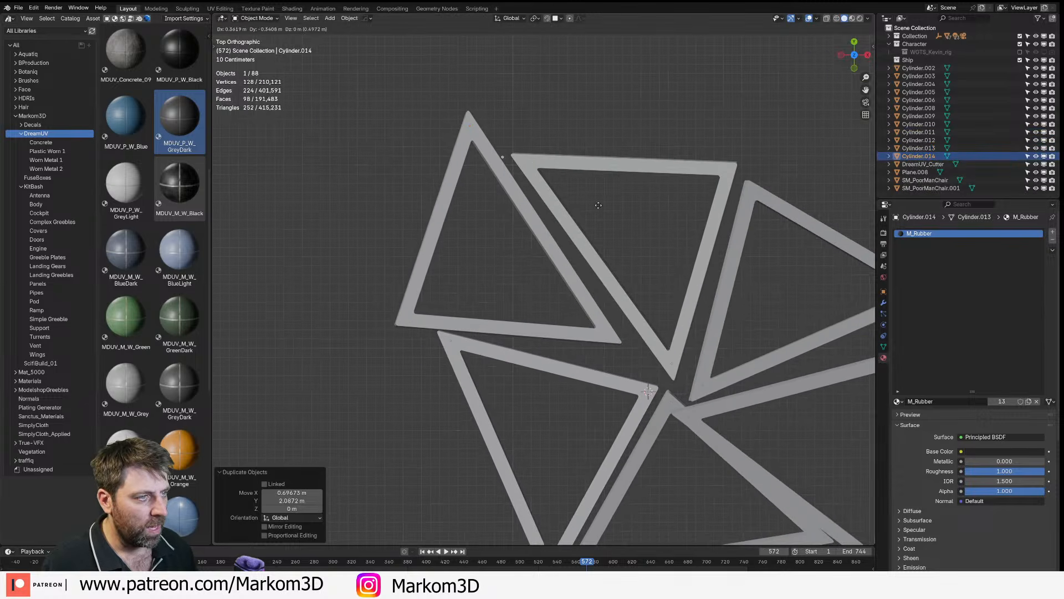
left_click(622, 210)
middle_click_drag(722, 250, 611, 252, "shift")
key("shift+d")
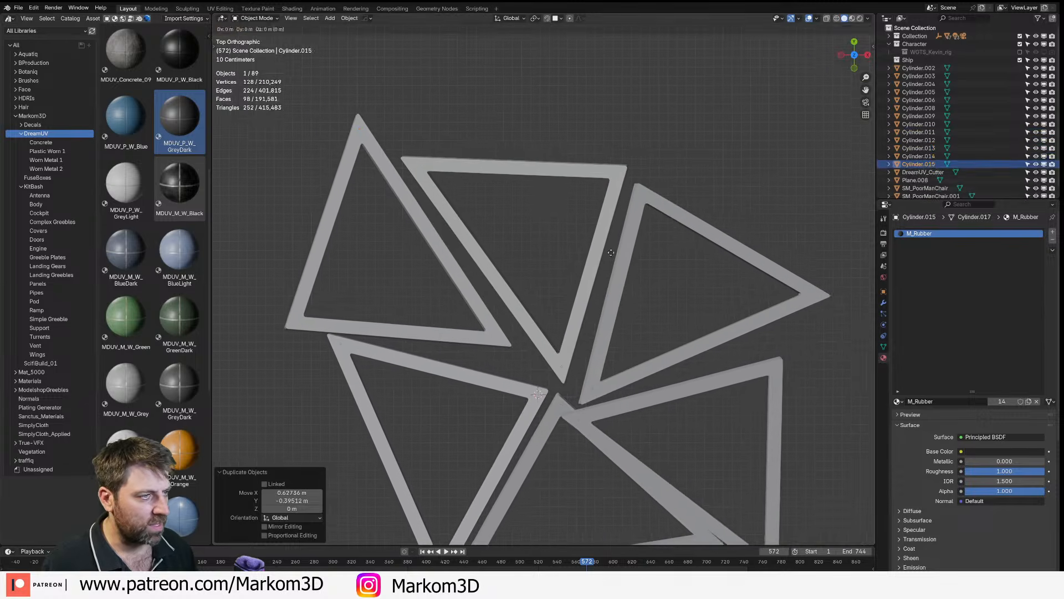
left_click(813, 262)
- Duplicate the cable onto both outer corners of the right triangle
key("shift+d")
left_click(798, 304)
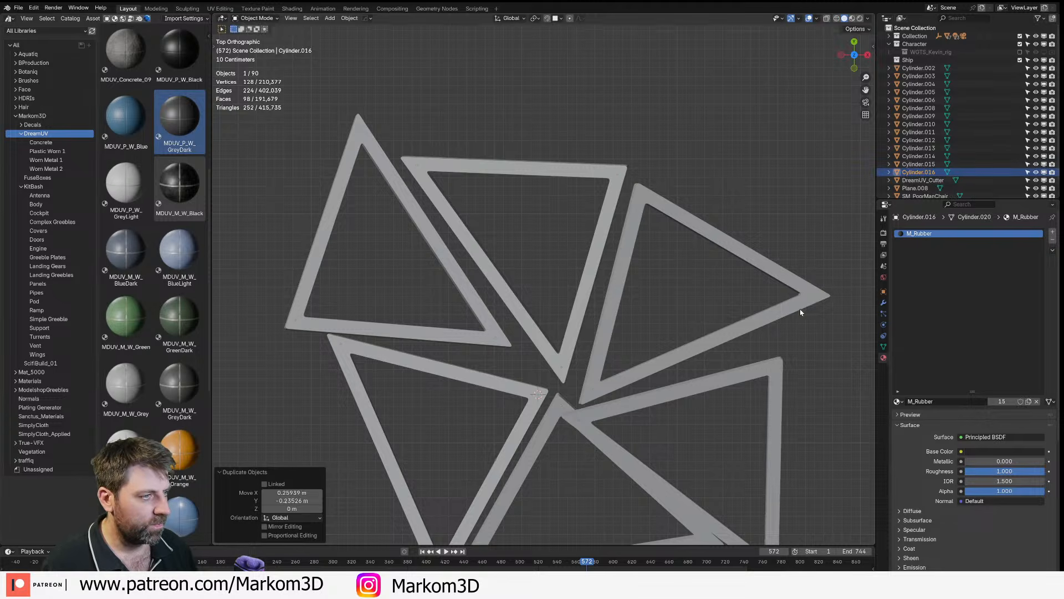
middle_click_drag(798, 304, 686, 270, "shift")
key("shift+d")
left_click(826, 358)
middle_click_drag(826, 358, 813, 247, "shift")
- Duplicate the cable onto both outer corners of the lower-right triangle and fine-tune the second copy's position
key("shift+d")
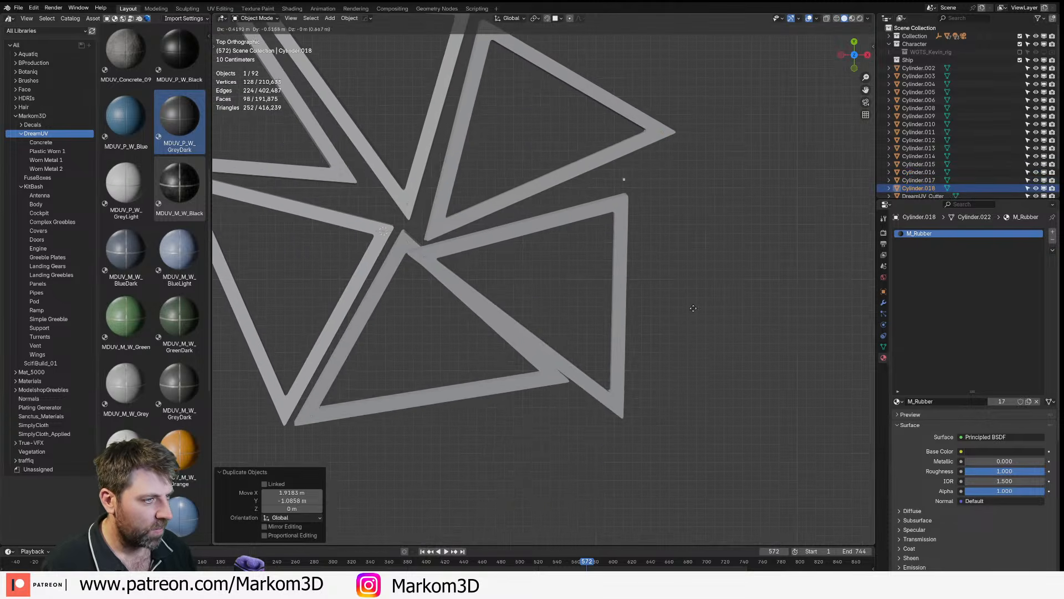
left_click(694, 332)
key("shift+d")
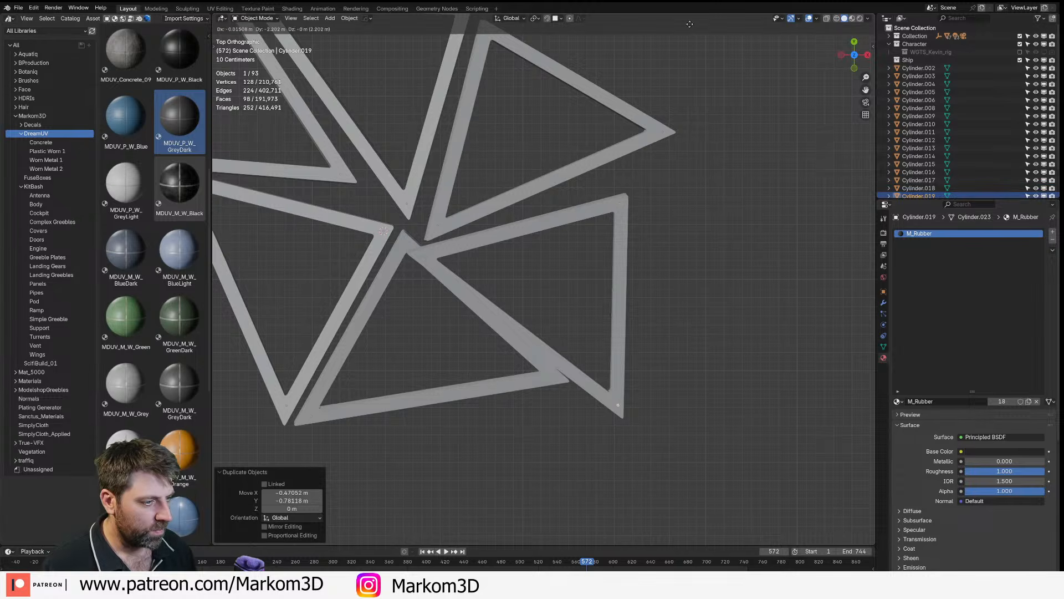
left_click(690, 24)
key("g")
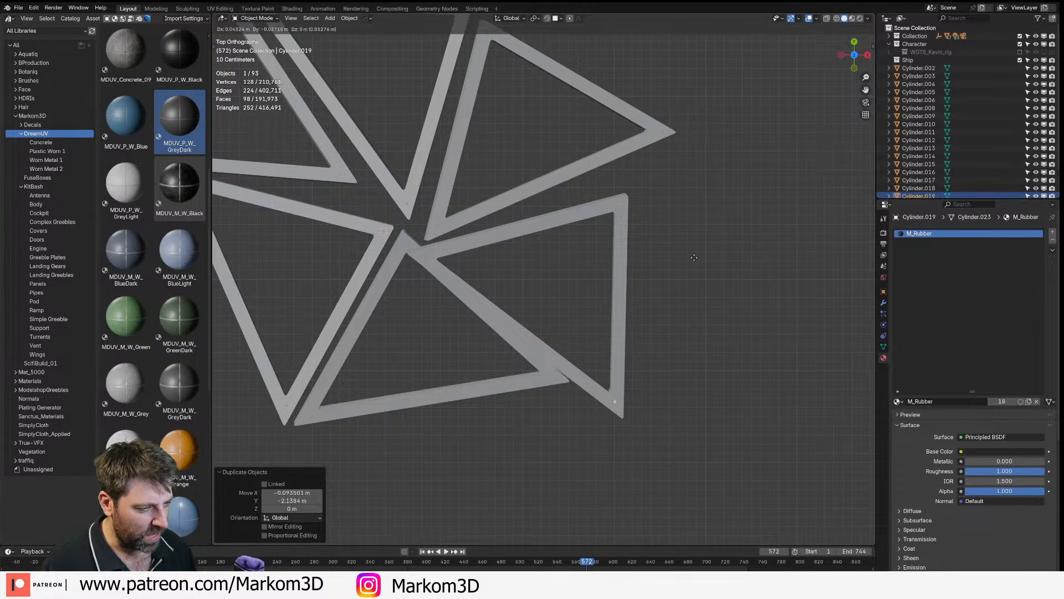
left_click(693, 258)
- Duplicate the cable onto the bottom triangle's remaining outer corner and lower the copy about 0.58 m on Z to meet the frame
key("shift+d")
left_click(639, 284)
mouse_move(639, 284)
middle_mouse_down()
mouse_move(625, 270)
mouse_move(643, 299)
middle_mouse_up()
key("g")
key("z")
left_click(662, 336)
middle_click_drag(662, 336, 669, 319)
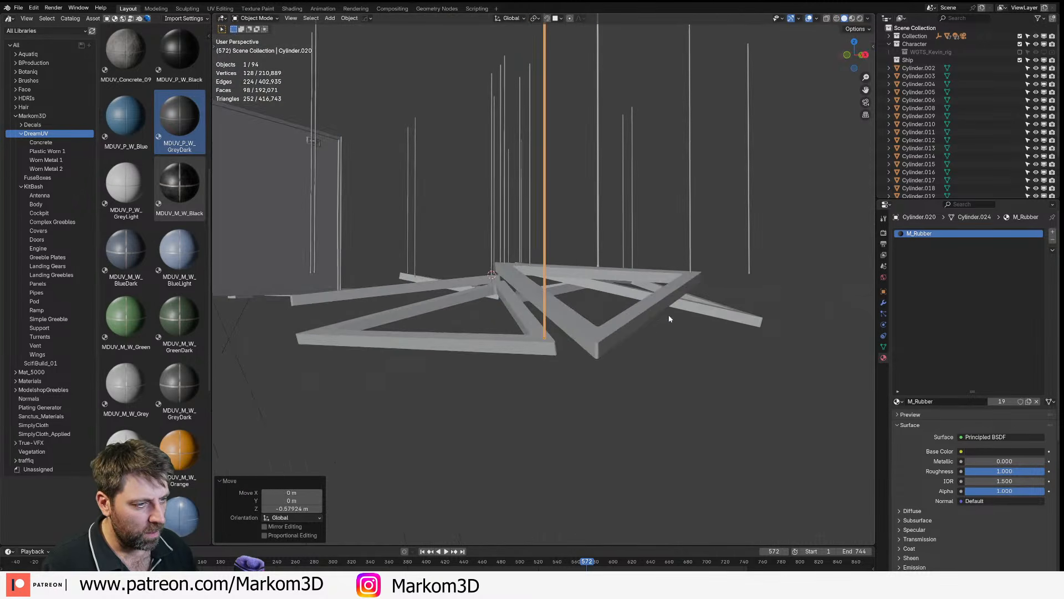
- Lower the cable at the lower-right triangle's bottom corner along Z until it meets the frame
middle_click_drag(619, 393, 588, 339)
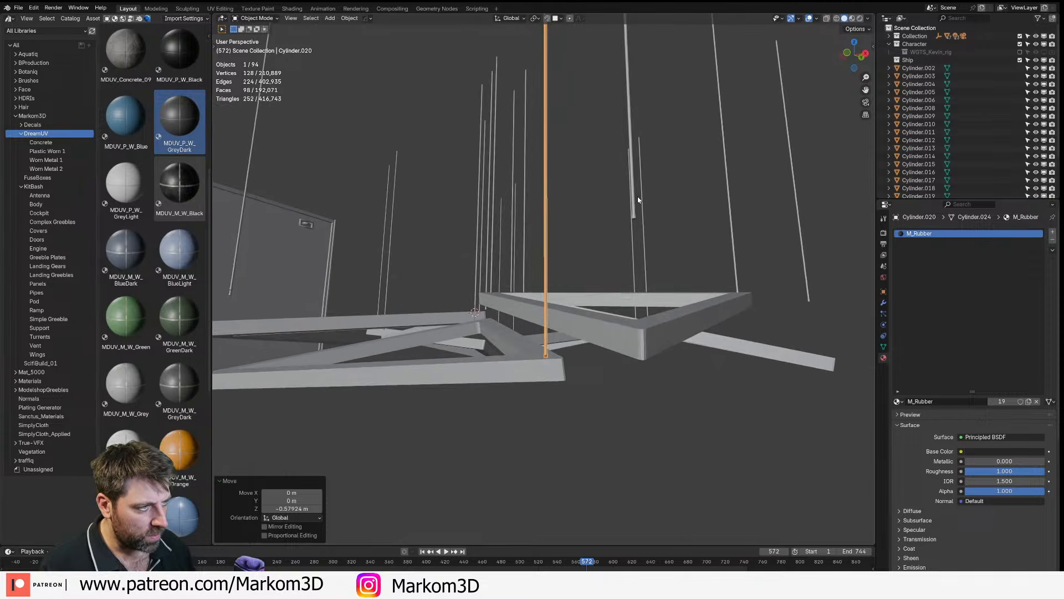
left_click(635, 194)
key("g")
key("z")
left_click(641, 307)
- Lower the cable at the right triangle's far outer corner along Z in two moves until it meets the frame
middle_click_drag(641, 306, 546, 324)
left_click(624, 262)
key("g")
key("z")
left_click(637, 370)
key("g")
key("z")
left_click(643, 516)
- Lower the next two floating cables along Z until they reach the frames beneath them
middle_click_drag(638, 360, 605, 260)
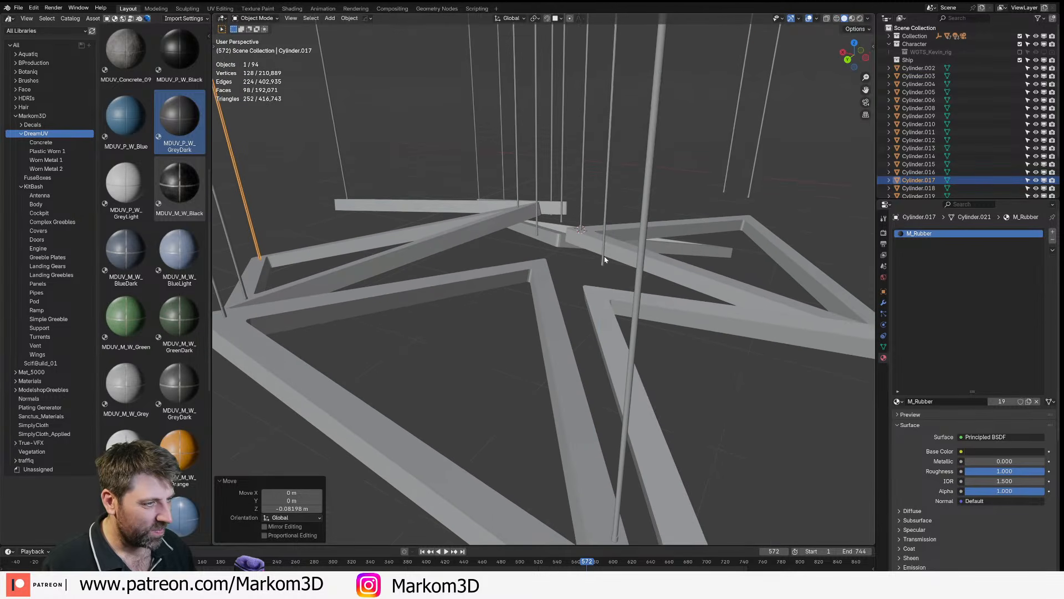
left_click(605, 259)
key("g")
key("z")
left_click(612, 297)
middle_click_drag(612, 297, 560, 328)
left_click(516, 255)
key("g")
key("z")
left_click(543, 317)
- Lower the cables at the neighbouring outer corners of the top and upper-left triangles along Z onto the frames
left_click(560, 329)
key("g")
key("z")
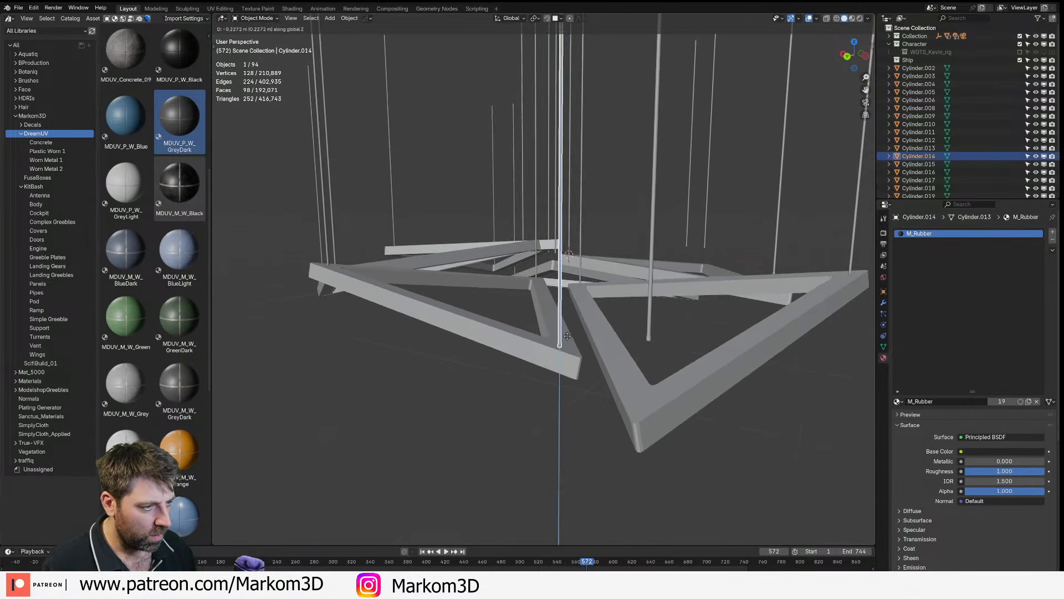
left_click(567, 337)
left_click(650, 320)
key("g")
key("z")
left_click(677, 360)
- Lower another floating cable and the one at the bottom triangle's lower-left corner, the latter about 0.43 m, along Z onto the frames
middle_click_drag(676, 361, 571, 271)
left_click(532, 319)
left_click(532, 316)
key("g")
key("z")
left_click(541, 349)
left_click(522, 248)
key("g")
key("z")
left_click(521, 288)
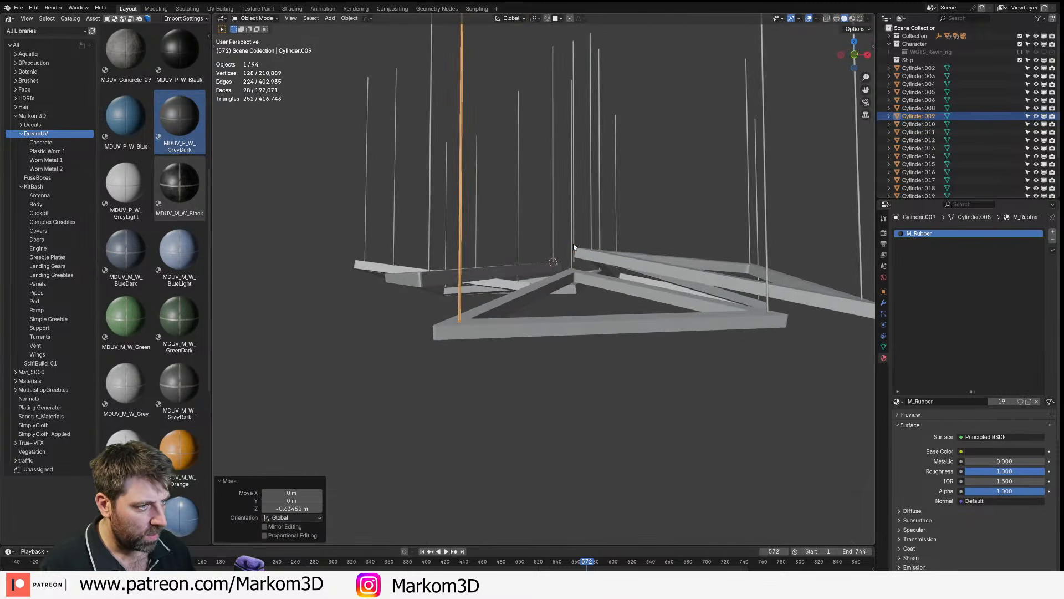
- Lower the cable at the bottom triangle's inner tip about 0.32 m on Z onto the frame
left_click(573, 243)
key("g")
key("z")
left_click(576, 274)
middle_click_drag(787, 293, 790, 328)
scroll(624, 308, "down", 3)
scroll(741, 314, "down", 3)
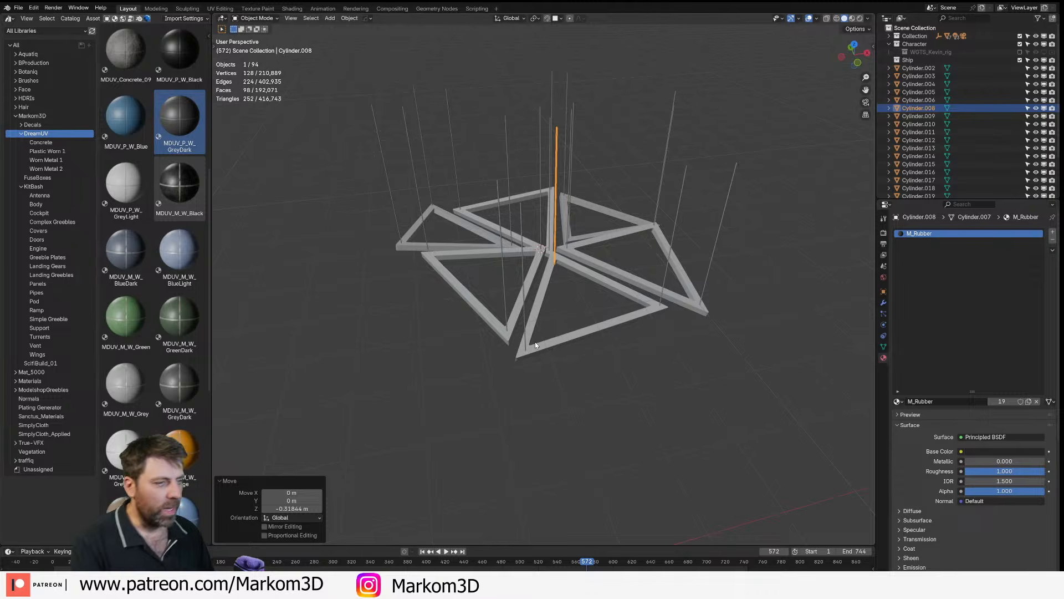
- Apply the MDUV_P_W_Black library material to the empty first material slot of the joined triangular frames
left_click(529, 325)
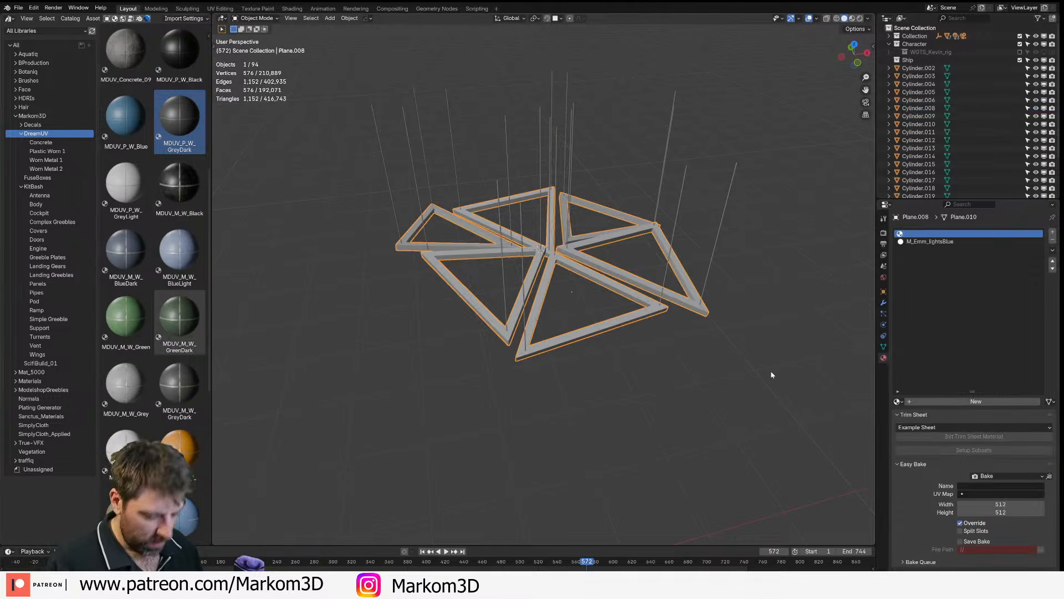
key("n")
left_click(792, 302)
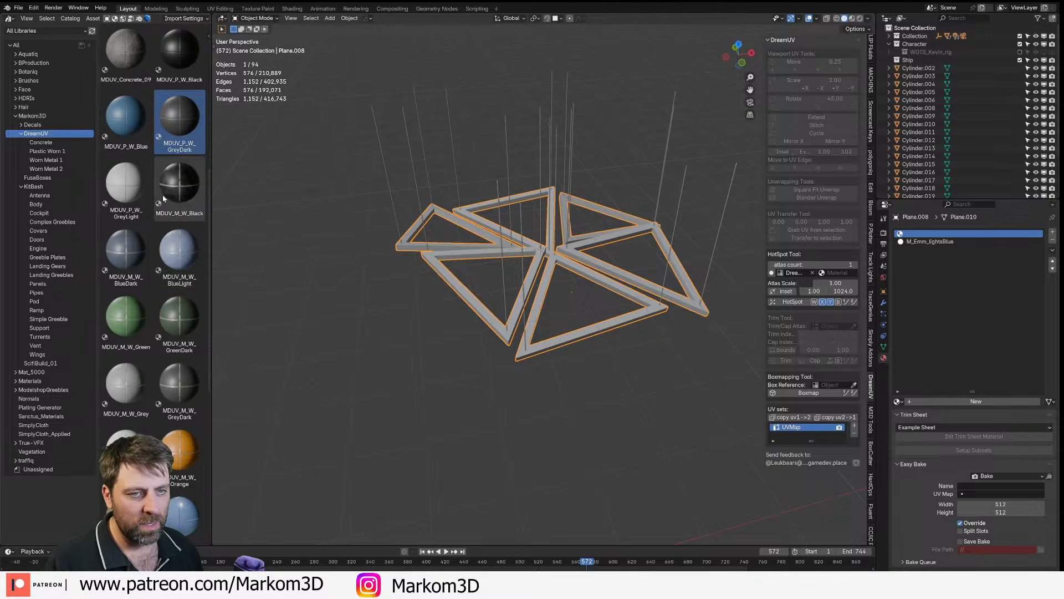
scroll(131, 405, "down", 3)
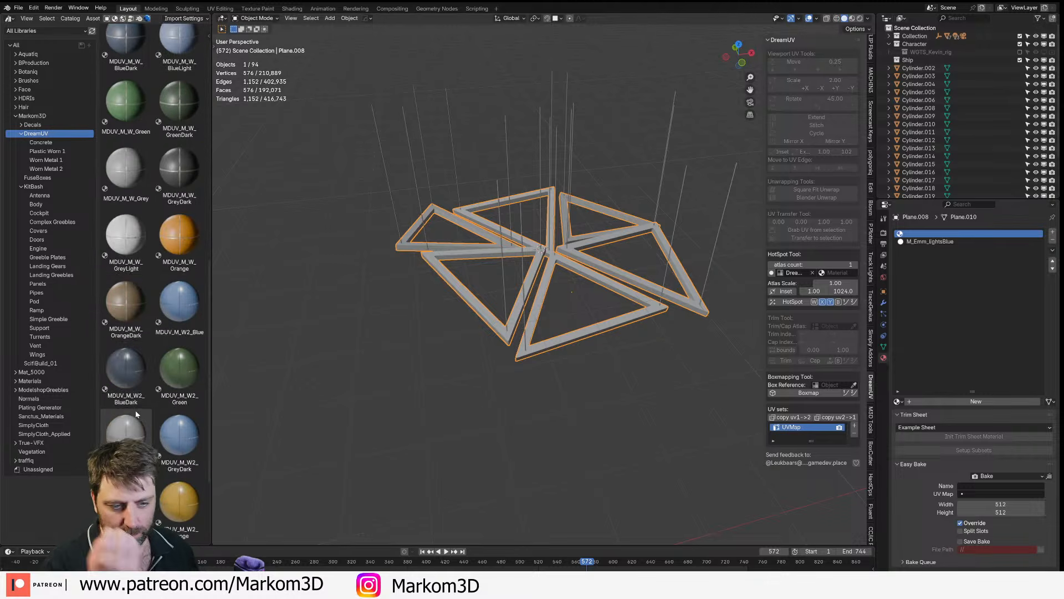
scroll(131, 330, "up", 5)
left_click_drag(179, 98, 950, 234)
scroll(562, 299, "up", 4)
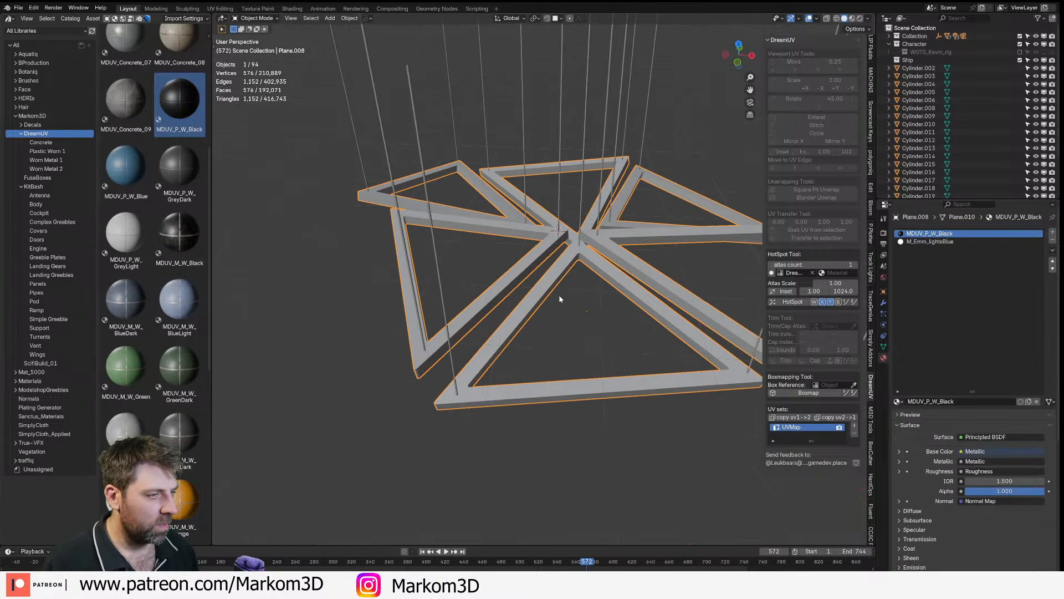
- Join the cable at the bottom triangle's inner tip with the triangular frames into one object
scroll(554, 265, "down", 2)
left_click(570, 226, "shift")
left_click(588, 279, "shift")
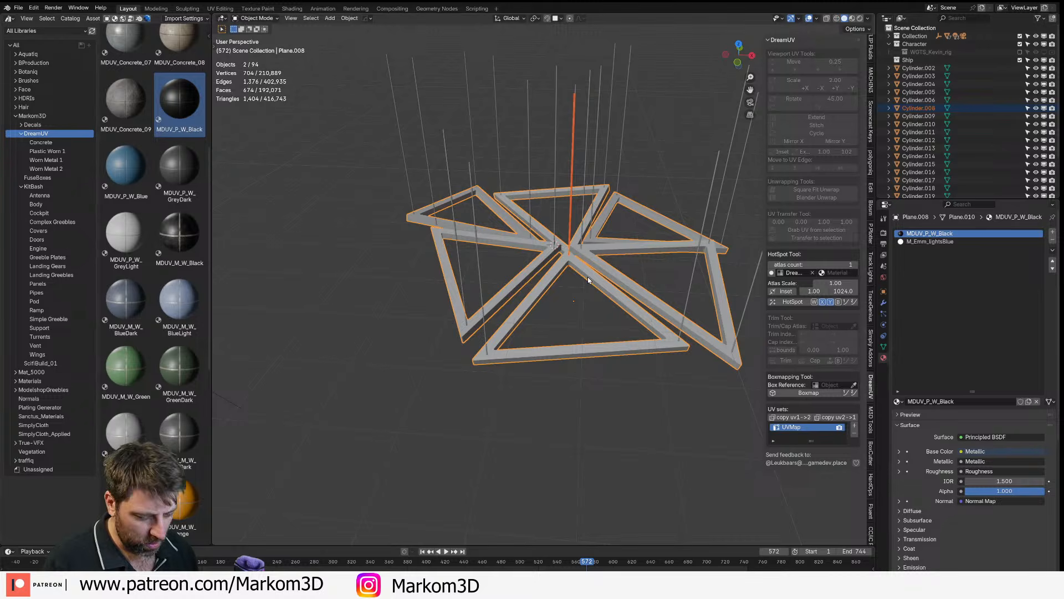
key("ctrl+j")
scroll(588, 279, "down", 1)
- Try to move the joined triangular frames into the hangar from plan view, with wireframe shading on
key("KP_7")
scroll(583, 277, "down", 10)
key("g")
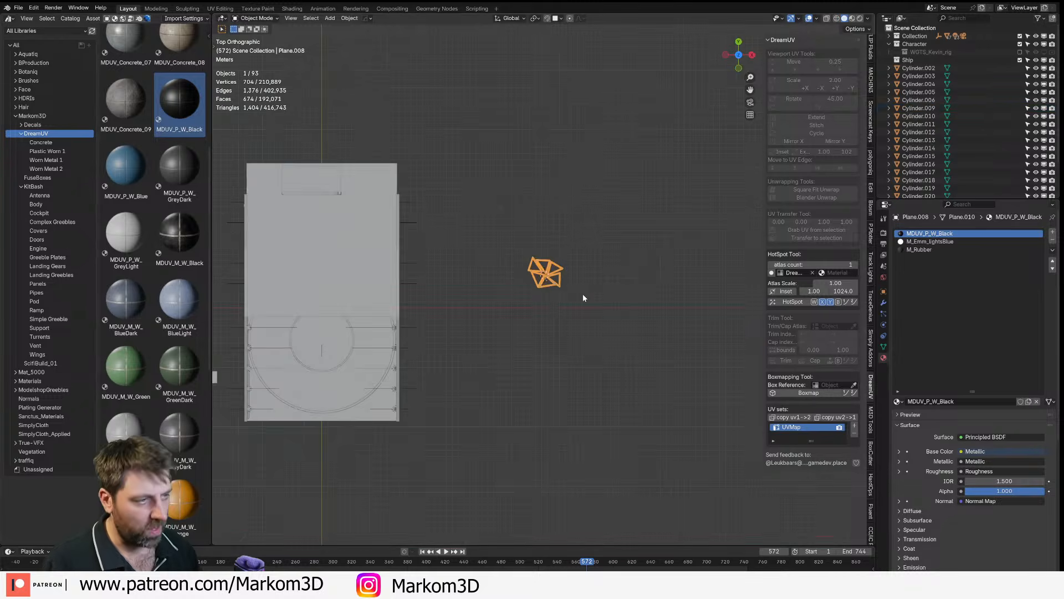
left_click(403, 286)
key("shift+z")
key("g")
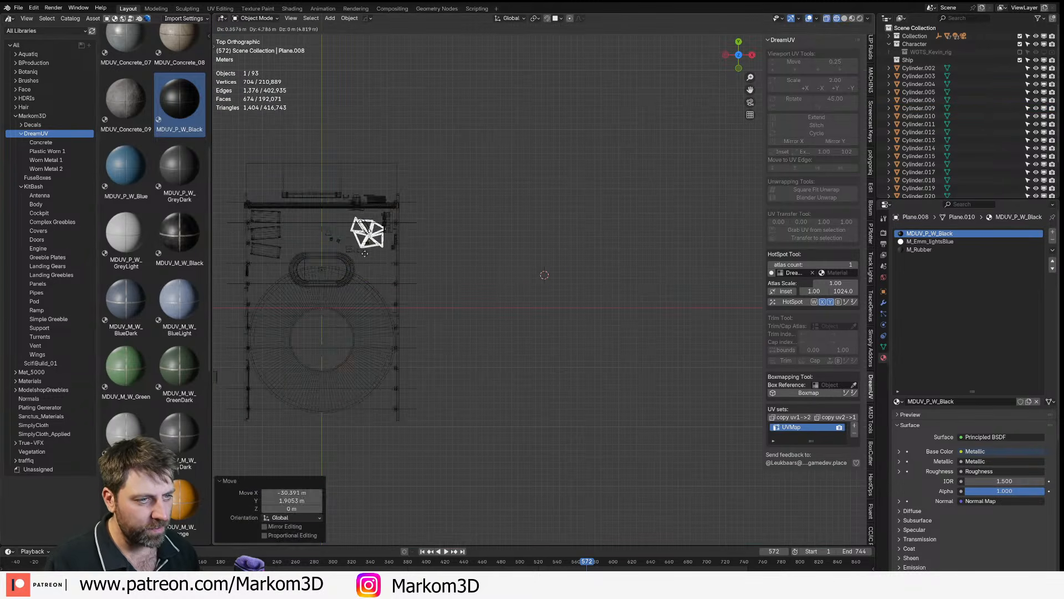
left_click(362, 250)
key("KP_Decimal")
middle_click_drag(557, 352, 585, 181)
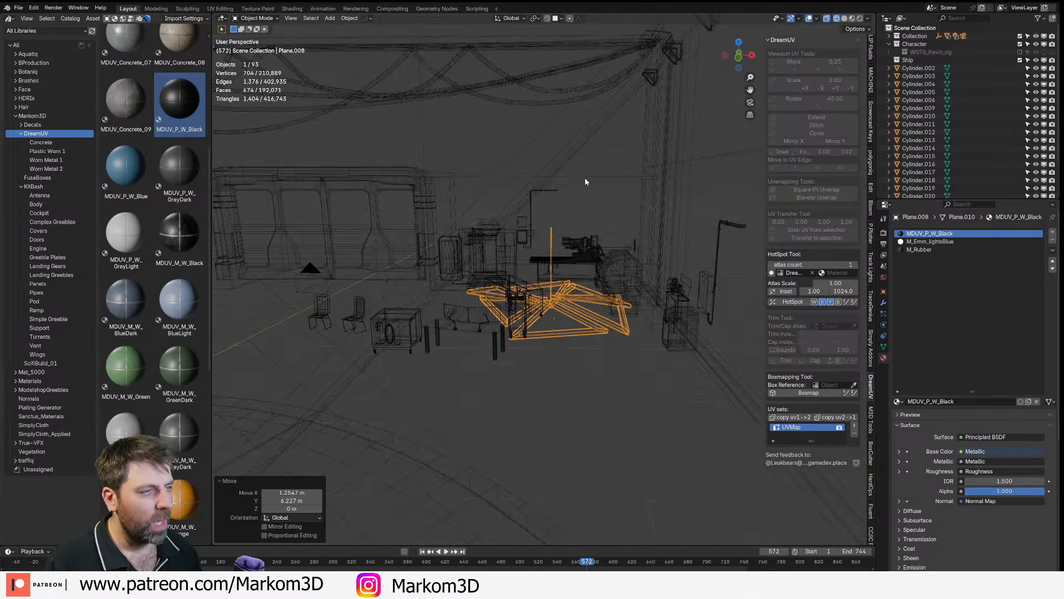
scroll(581, 304, "up", 5)
key("ctrl+z")
key("ctrl+z")
- Select all remaining suspension cables together with the triangular frames and join them into one light fixture object
key("KP_7")
scroll(581, 308, "down", 9)
middle_click_drag(611, 315, 489, 274, "shift")
scroll(593, 330, "up", 1)
middle_click_drag(593, 331, 587, 238)
key("c")
scroll(537, 296, "down", 7)
left_click_drag(455, 311, 655, 307)
right_click(655, 307)
left_click(537, 342, "shift")
left_click(538, 343, "shift")
key("ctrl+j")
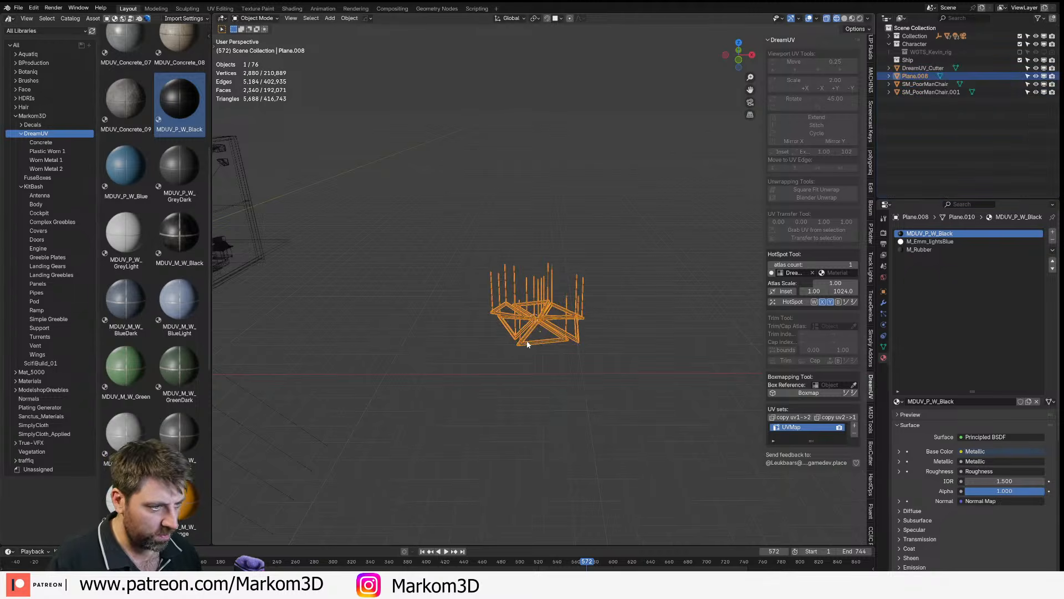
- Move the joined light fixture in plan view into the hangar's back corner near the machines, nudging it about 0.35 m along negative X
key("KP_7")
scroll(532, 333, "down", 5)
key("g")
left_click(471, 294)
key("g")
key("x")
left_click(469, 294)
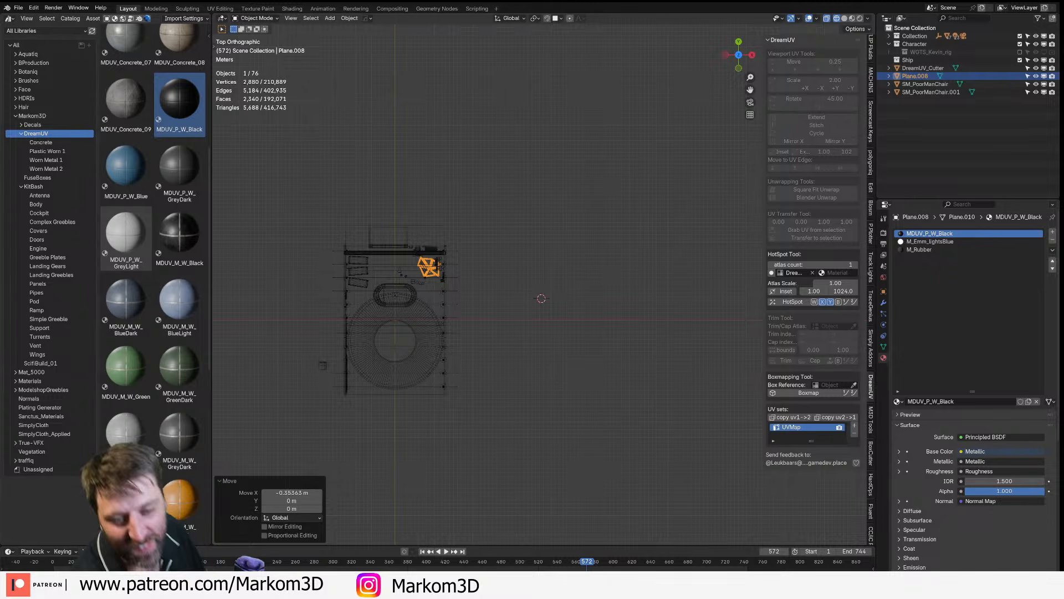
- Raise the light fixture about 7.85 m along Z to the hangar ceiling
key("KP_3")
key("KP_1")
scroll(633, 268, "up", 7)
middle_click_drag(441, 254, 623, 305, "shift")
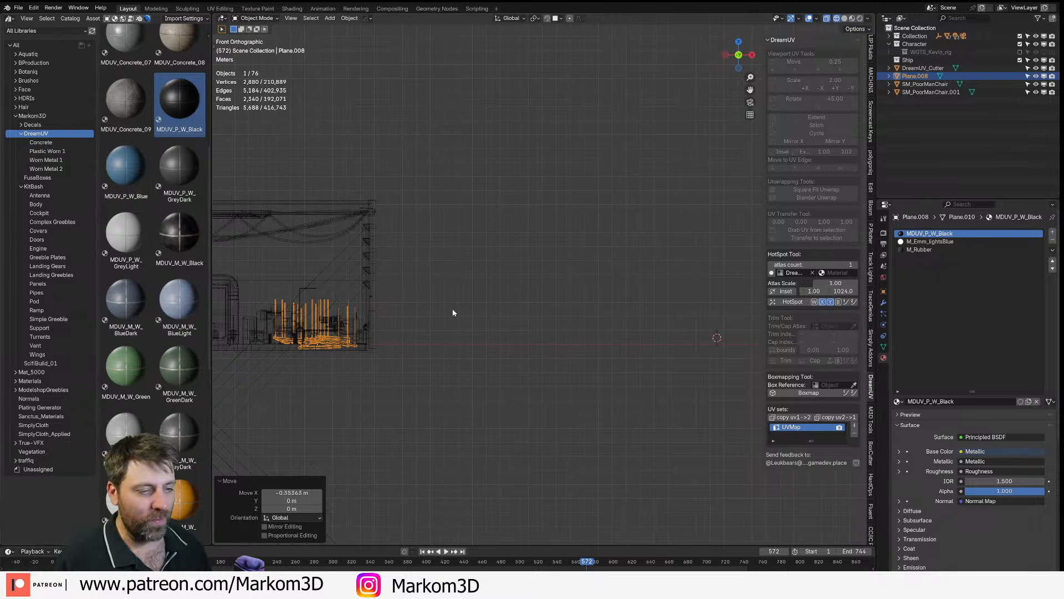
scroll(222, 269, "up", 2)
key("g")
key("z")
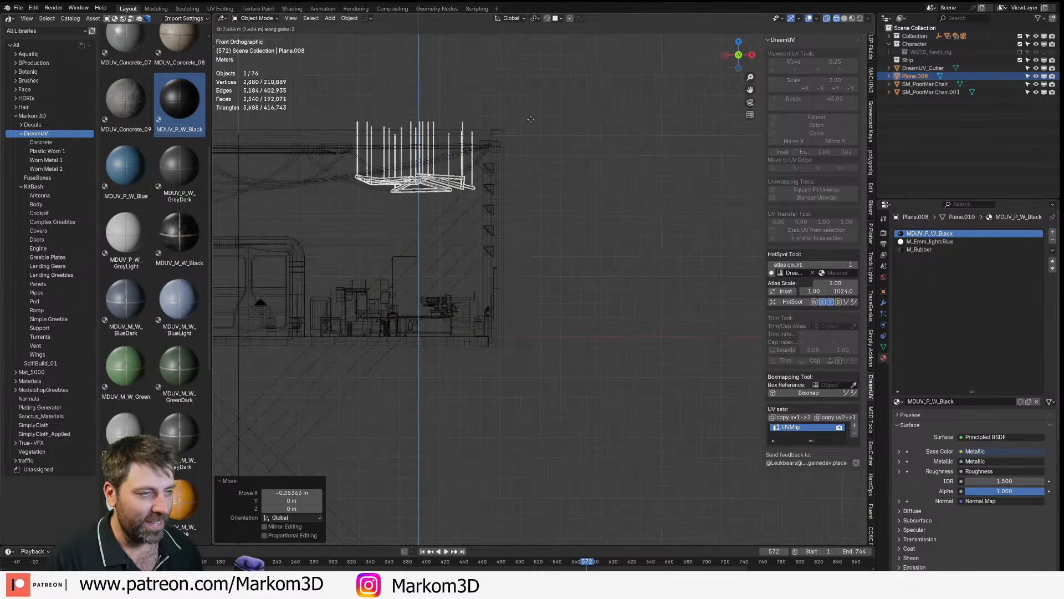
left_click(535, 114)
middle_click_drag(534, 115, 481, 186)
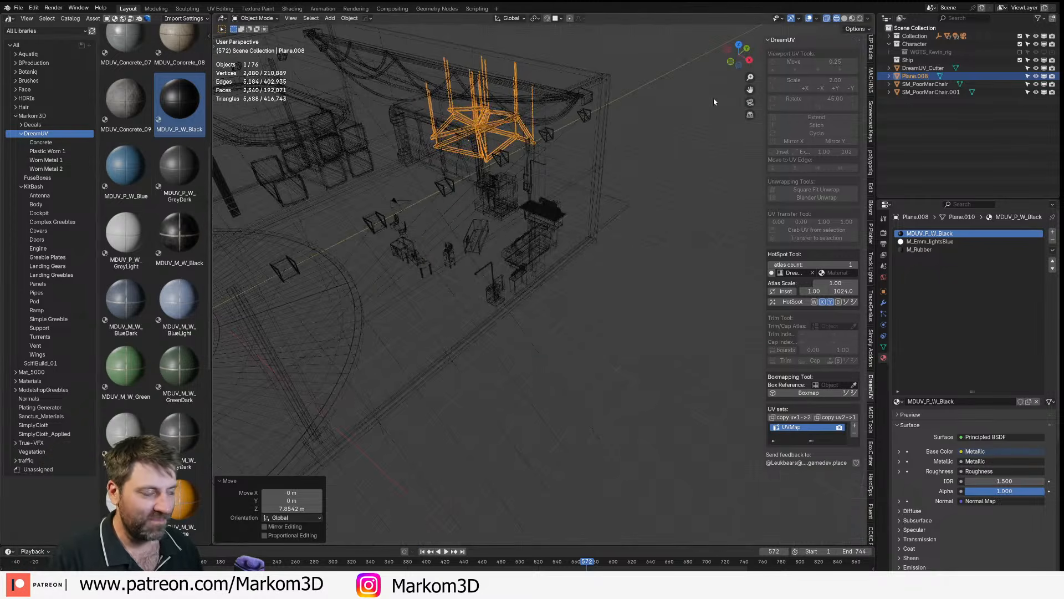
- Show the scene in rendered shading and lower the light fixture about 0.21 m along Z
left_click(859, 19)
middle_click_drag(285, 326, 464, 274)
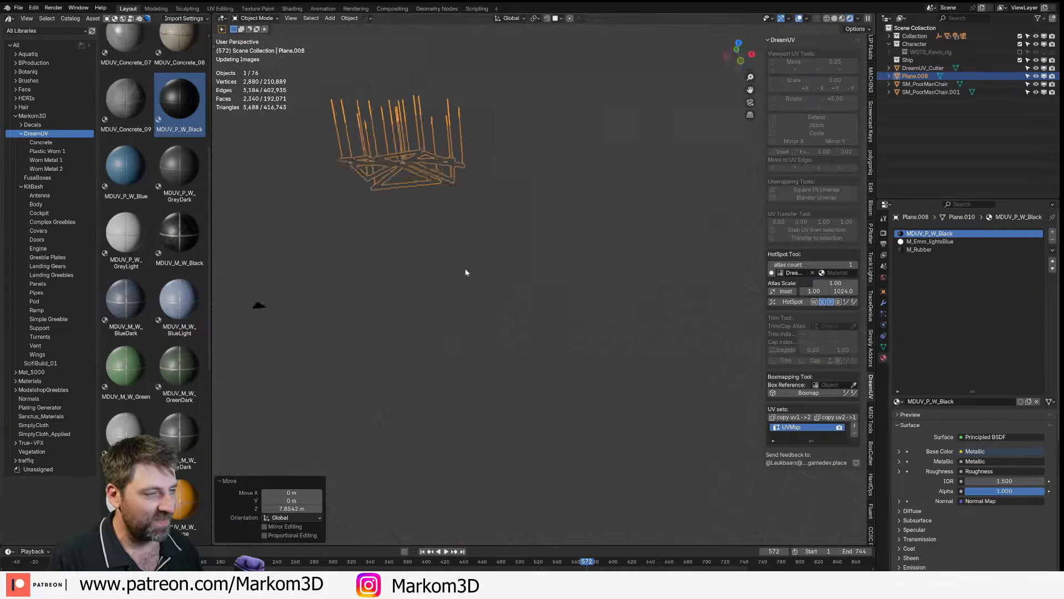
scroll(464, 274, "up", 5)
mouse_move(508, 216)
middle_mouse_down("shift")
mouse_move(598, 251)
mouse_move(579, 230)
mouse_move(578, 289)
mouse_move(585, 187)
mouse_move(517, 216)
middle_mouse_up("shift")
scroll(518, 216, "down", 8)
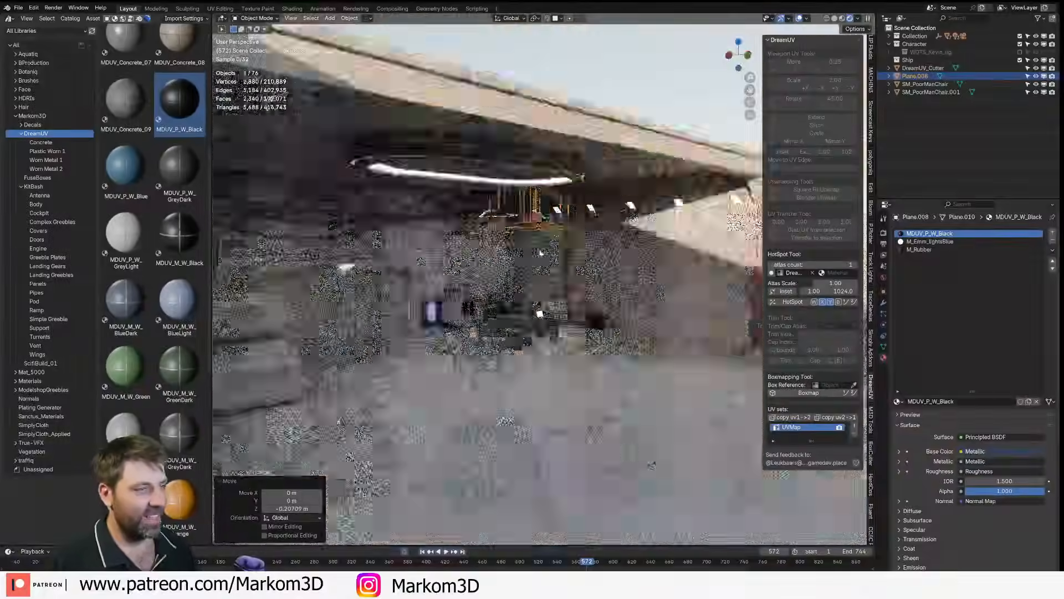
left_click(614, 180)
middle_click_drag(613, 180, 555, 213)
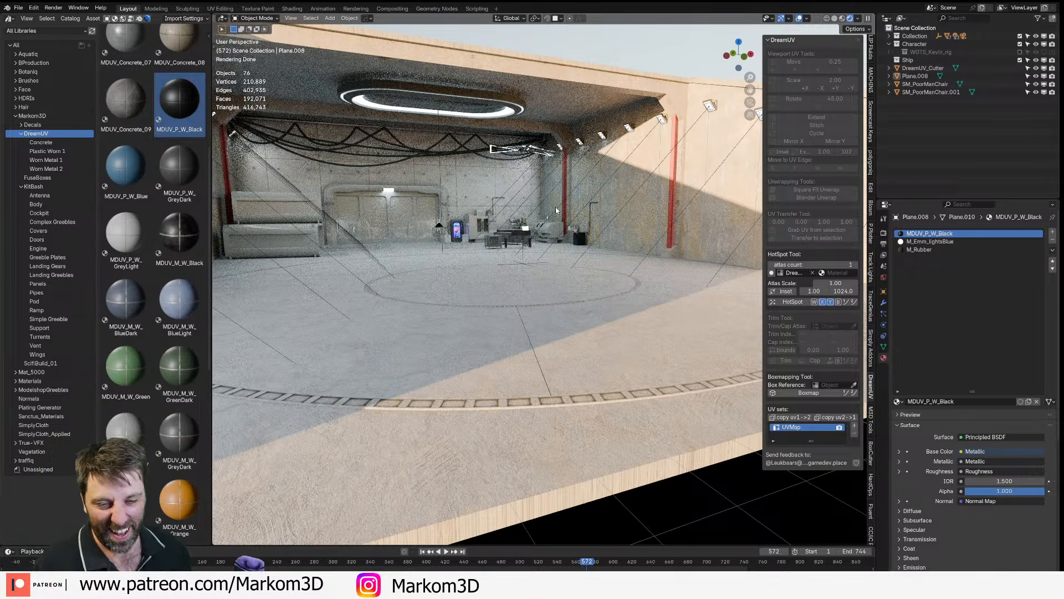
- Duplicate the light fixture in plan view about 5.07 m along negative X and rotate the copy about -143°
left_click(525, 151)
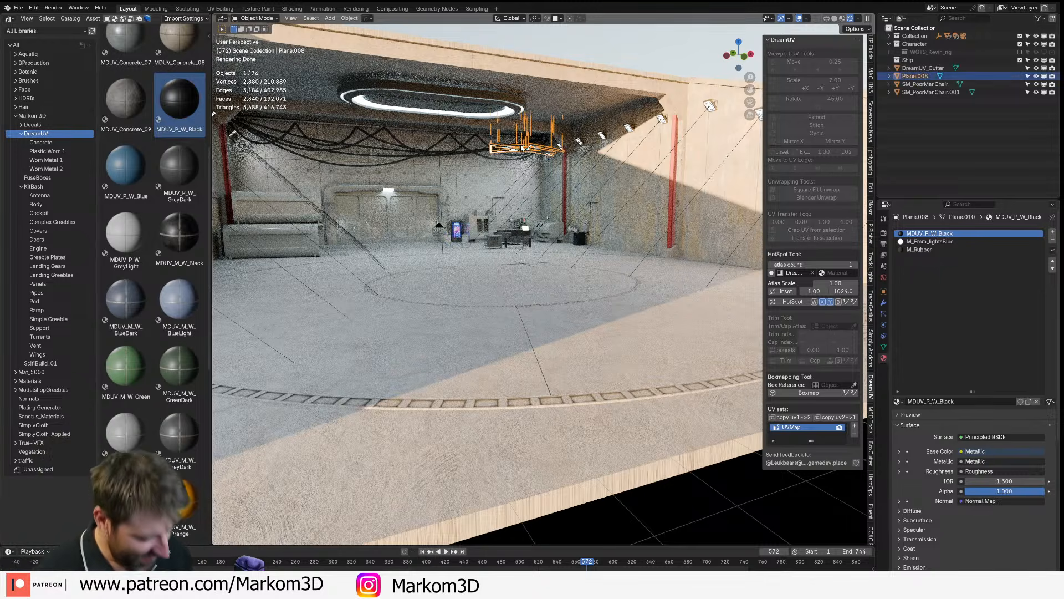
key("KP_7")
key("z")
key("4")
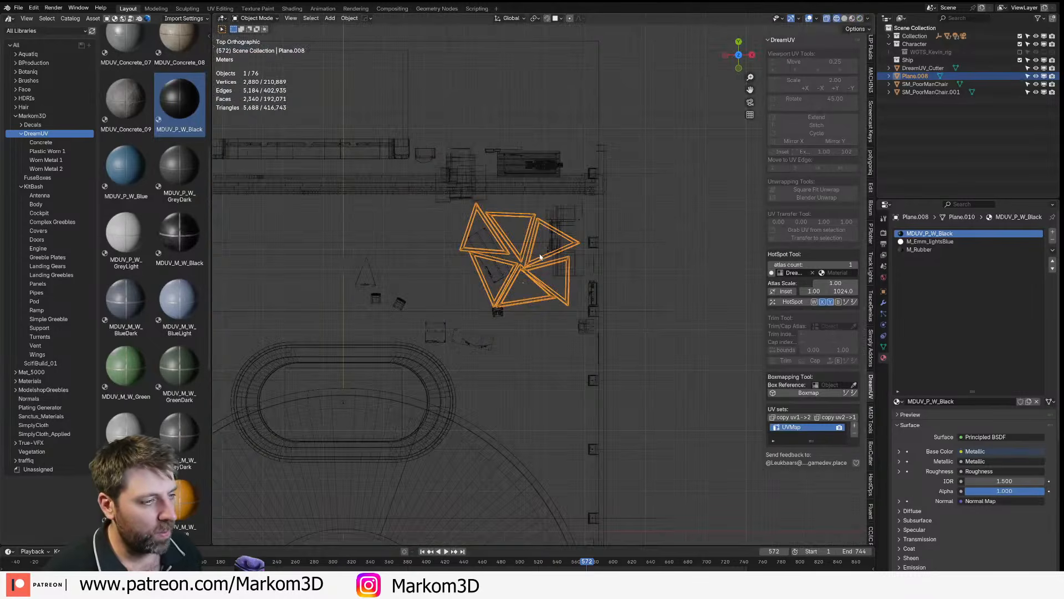
key("shift+d")
left_click(433, 268)
key("r")
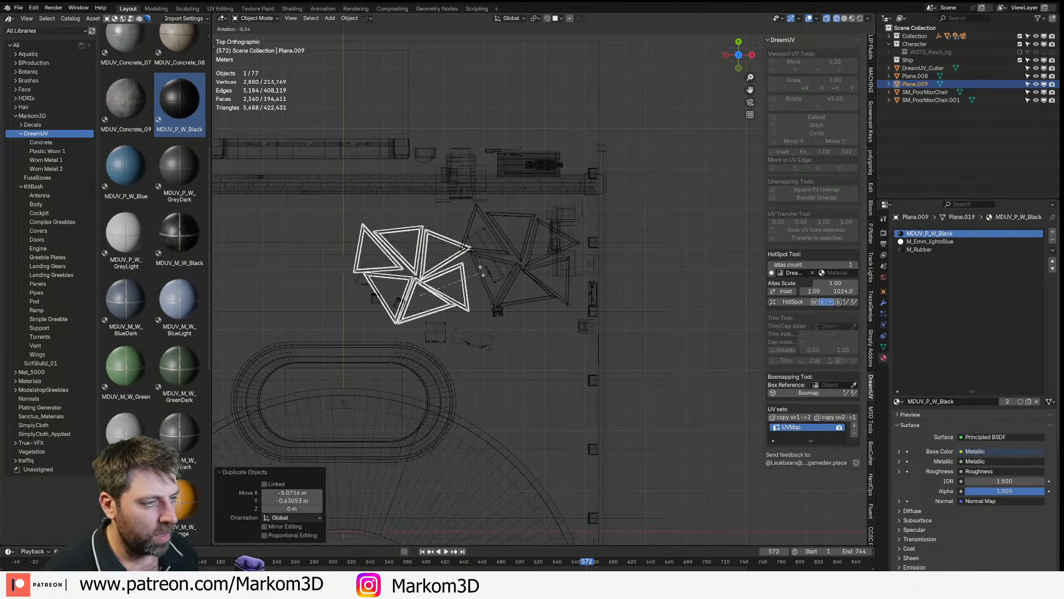
left_click(504, 207)
- Position the copied fixture beside the original in plan view and rotate it a further 12.7° or so
key("g")
left_click(524, 218)
key("r")
key("Return")
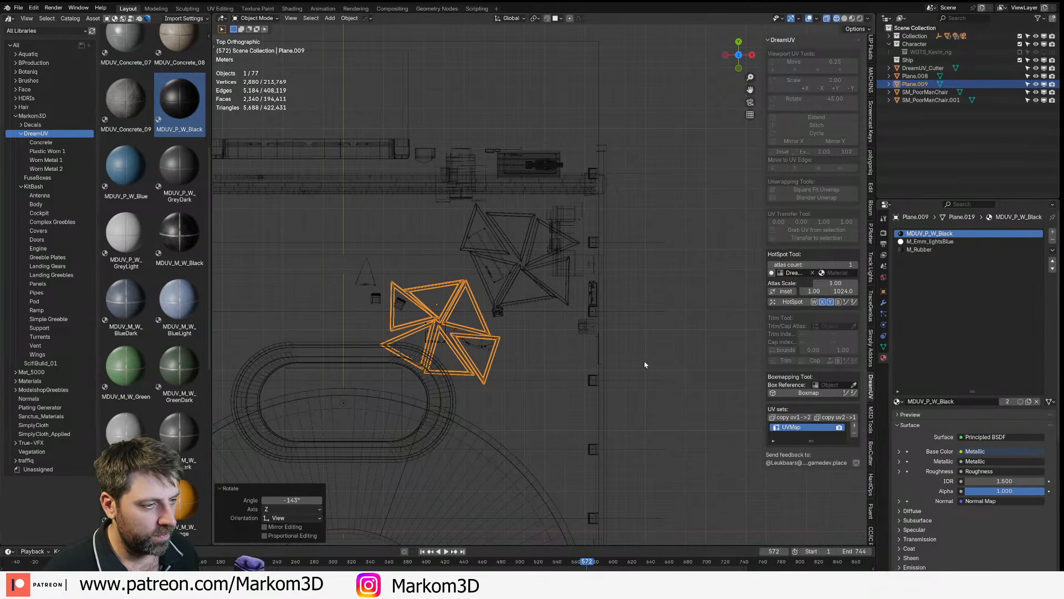
key("g")
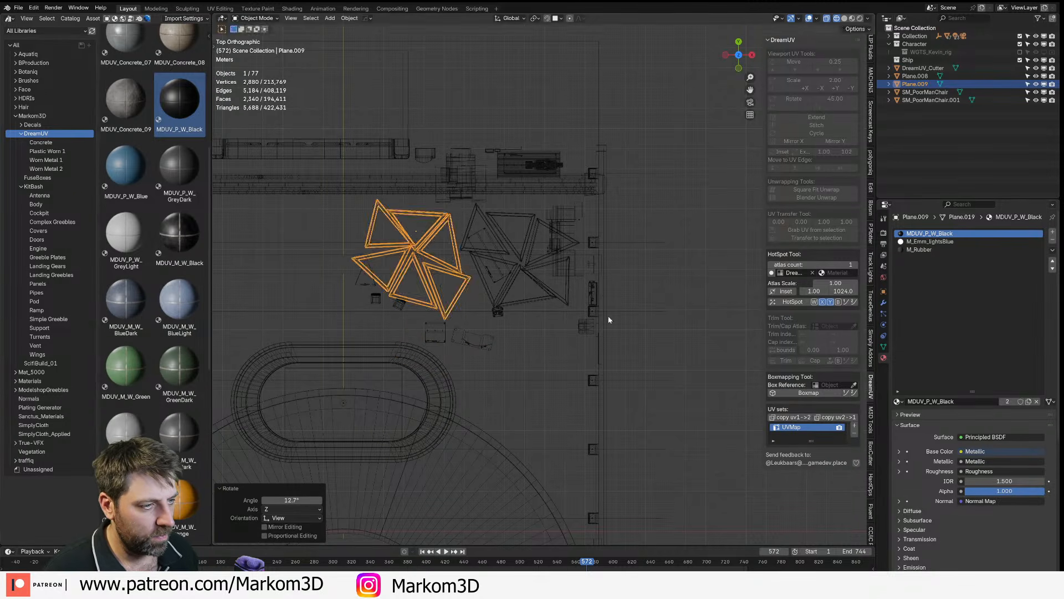
left_click(603, 304)
- Lower the copied light fixture about 0.09 m along Z
middle_click_drag(604, 304, 549, 277)
scroll(520, 274, "up", 3)
key("g")
key("z")
left_click(543, 315)
middle_click_drag(544, 315, 536, 276)
scroll(536, 276, "down", 4)
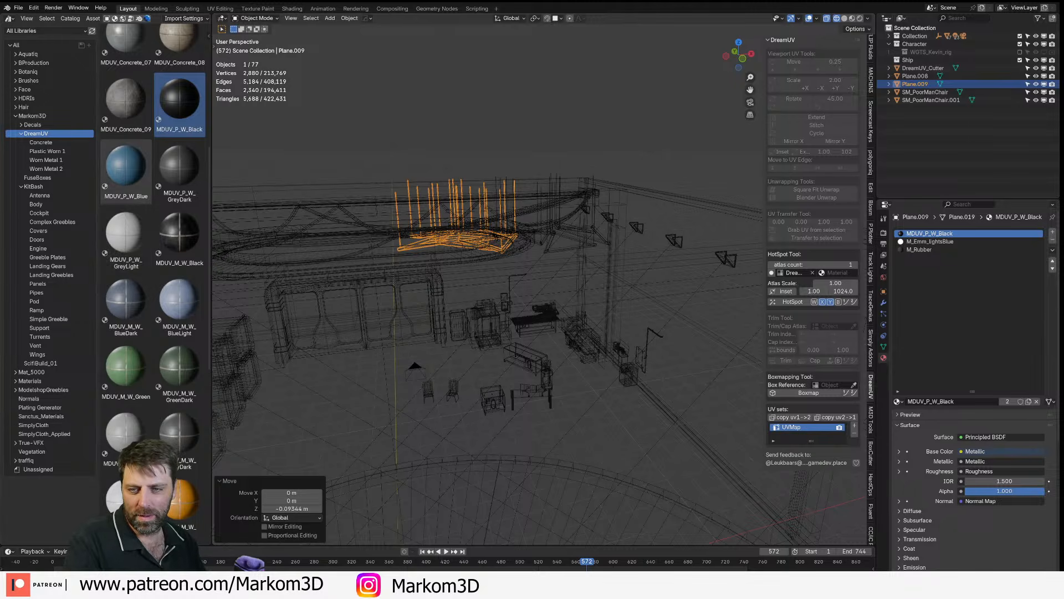
left_click_drag(0, 125, 411, 93)
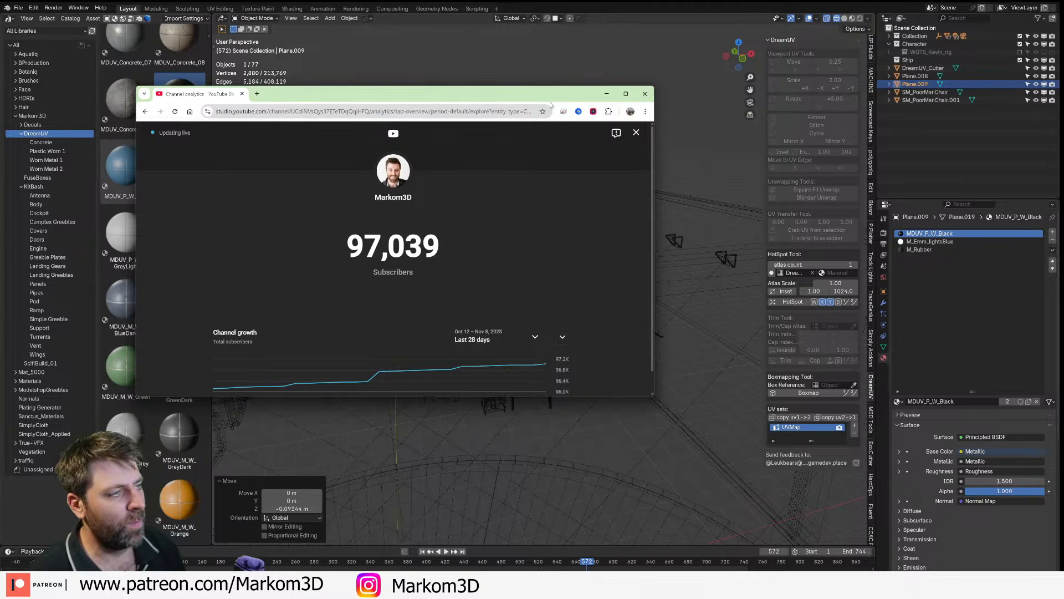
left_click(606, 94)
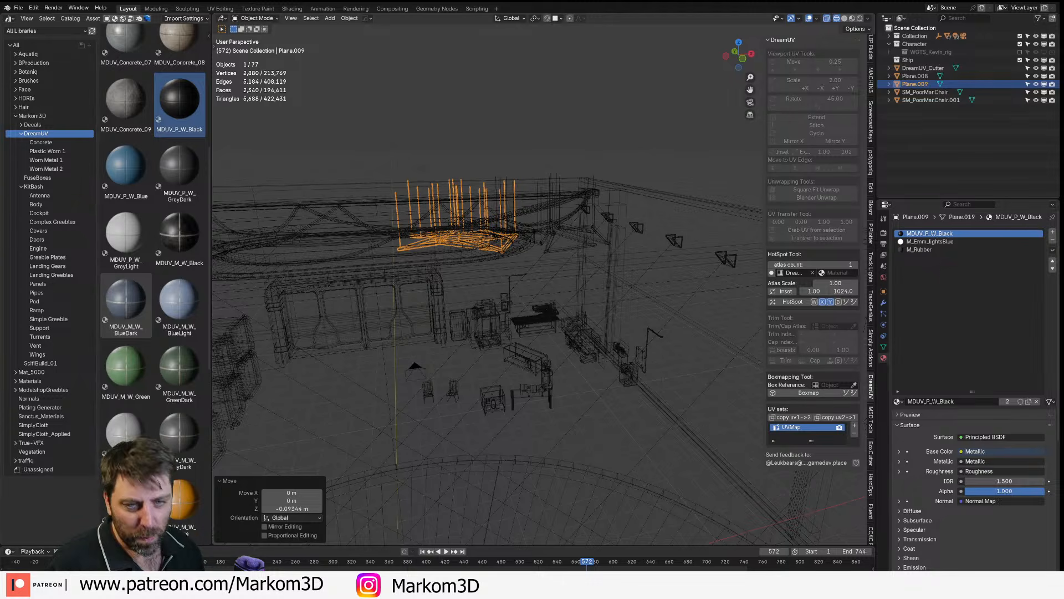
- Inspect the two hanging light fixtures in rendered shading, from close below and from across the hangar
middle_click_drag(455, 420, 500, 324)
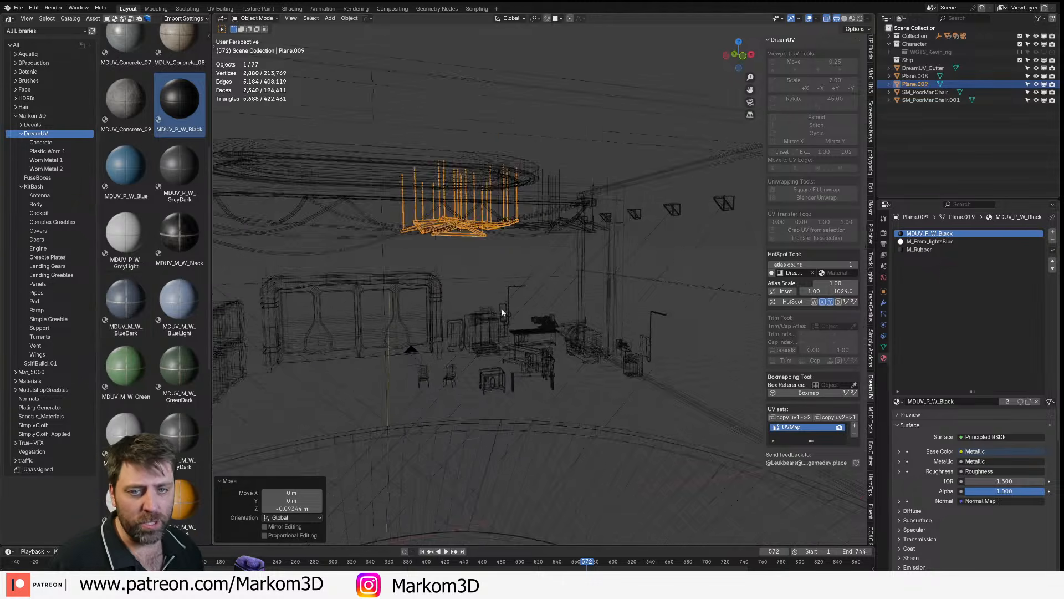
scroll(501, 299, "up", 3)
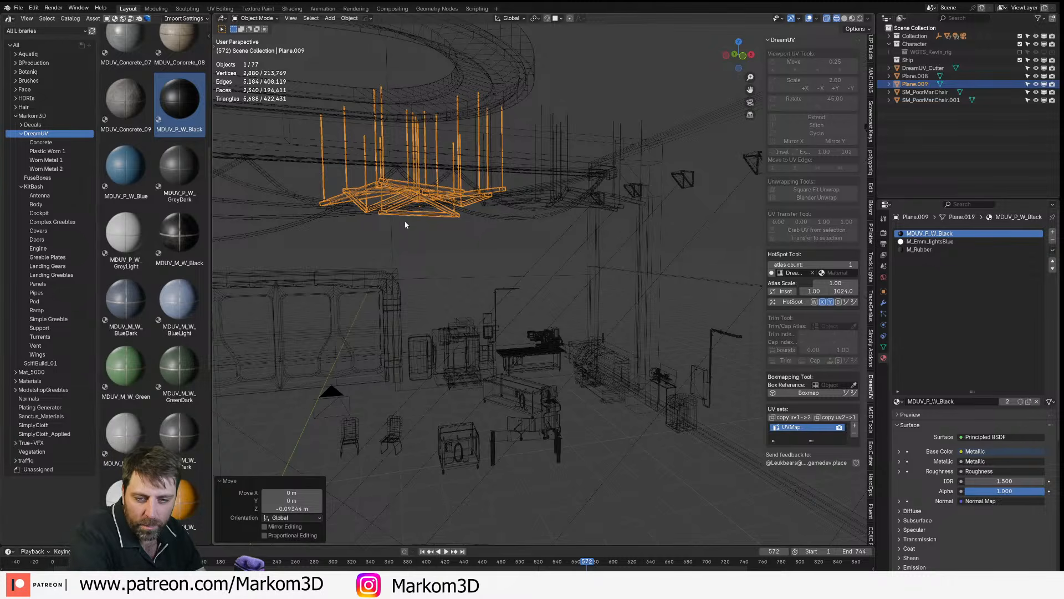
middle_click_drag(417, 226, 545, 271, "shift")
scroll(545, 271, "up", 4)
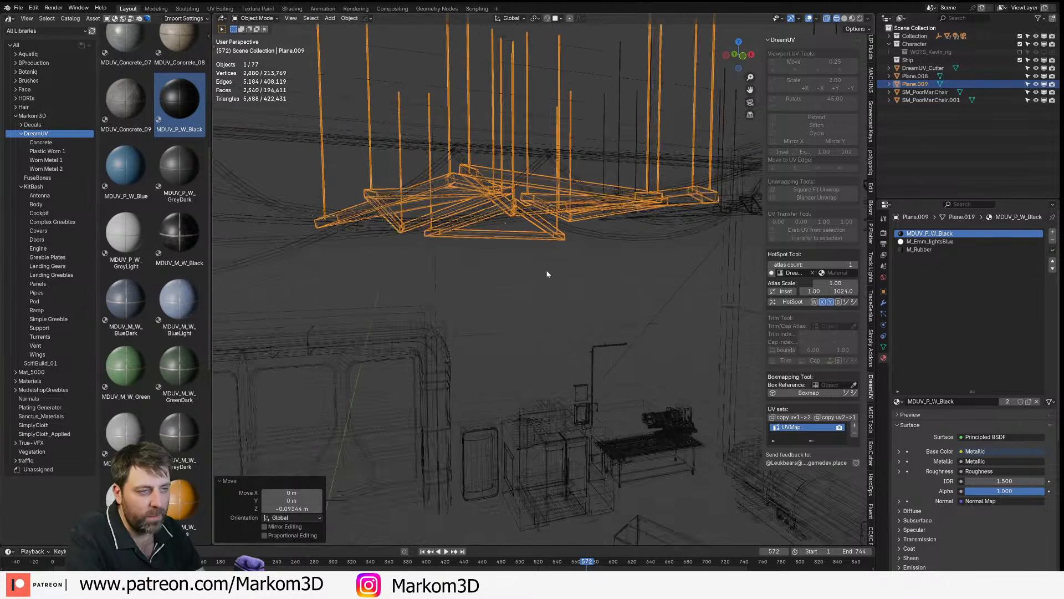
left_click(860, 18)
scroll(636, 301, "down", 5)
middle_click_drag(667, 301, 607, 292)
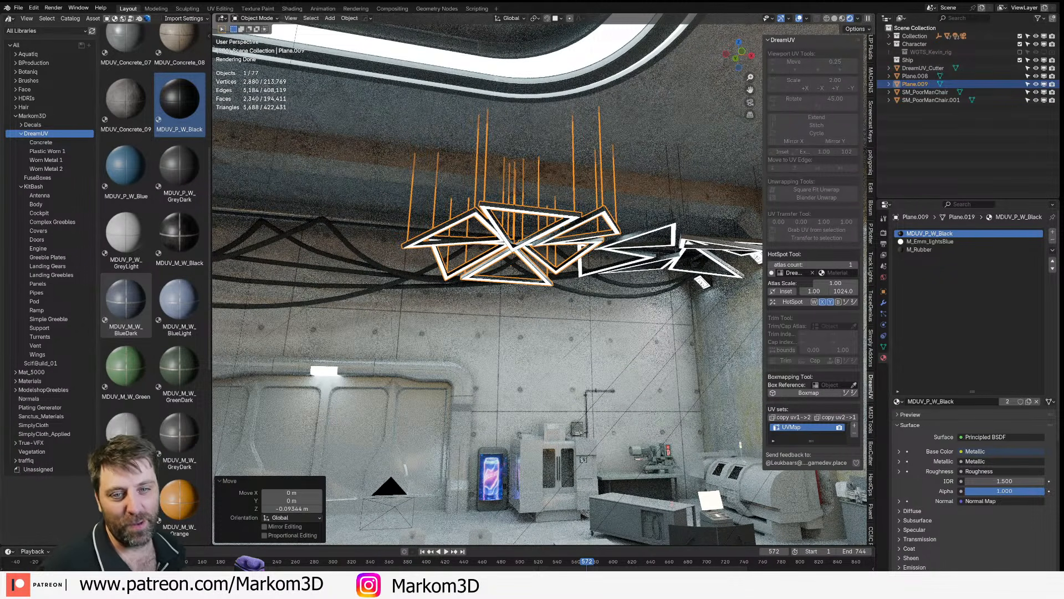
middle_click_drag(545, 245, 542, 280)
scroll(551, 251, "down", 5)
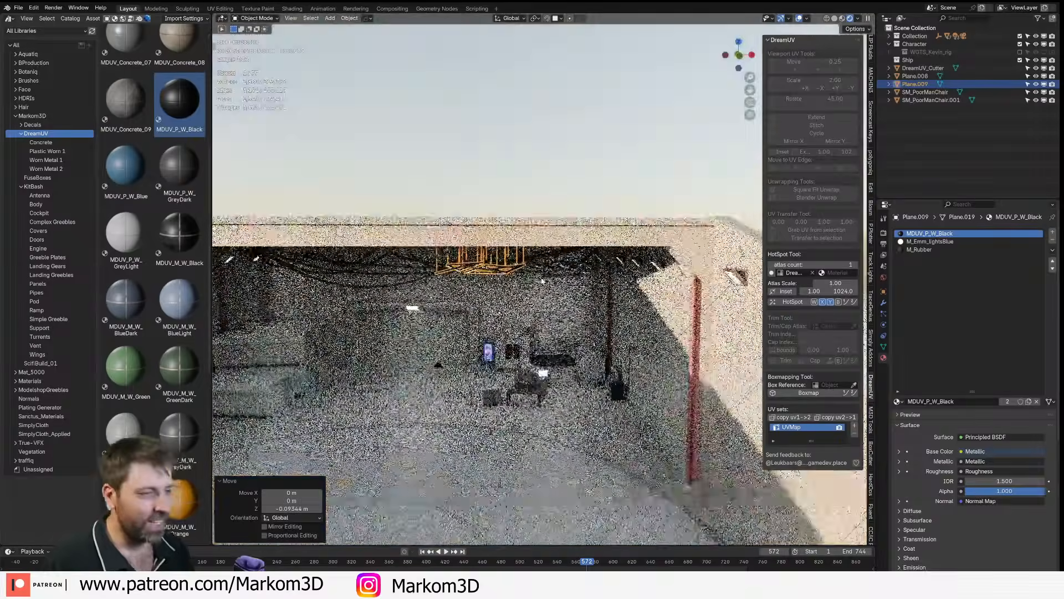
- Select the machine on the workbench against the back wall and frame it for a close look
scroll(560, 299, "up", 3)
left_click(586, 320)
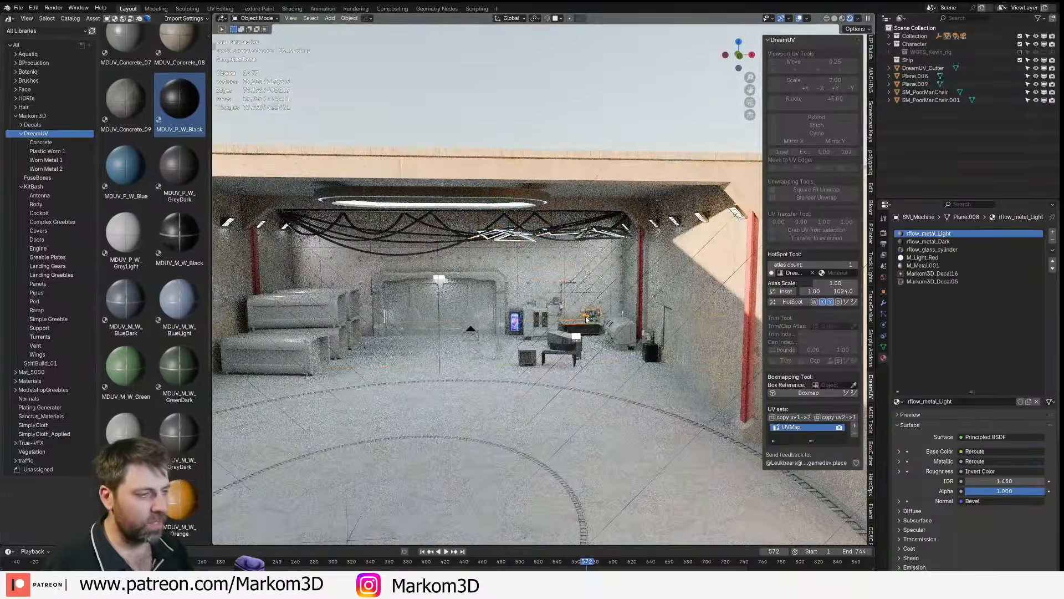
key("KP_Decimal")
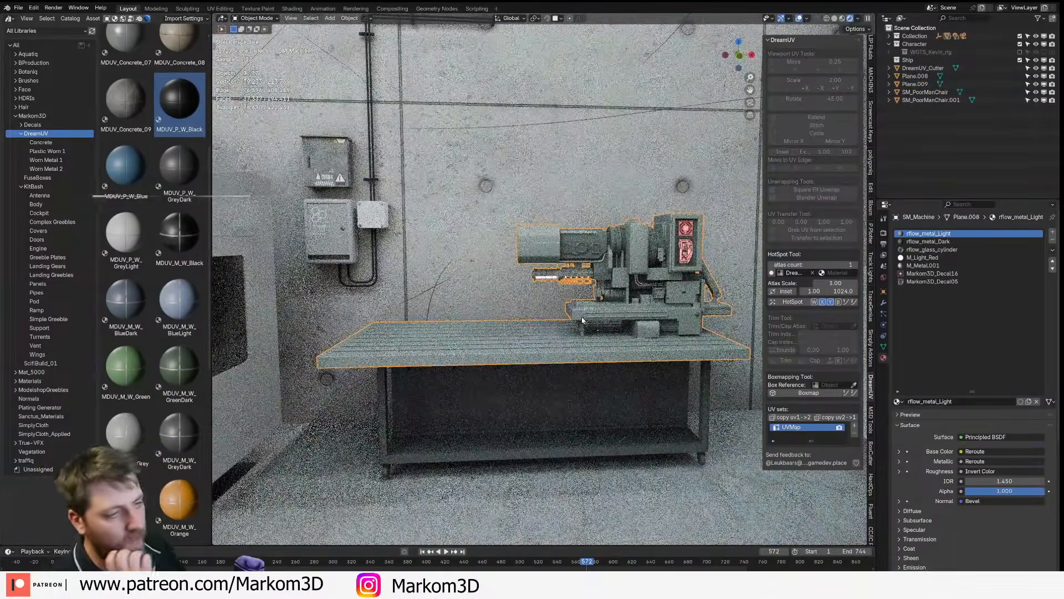
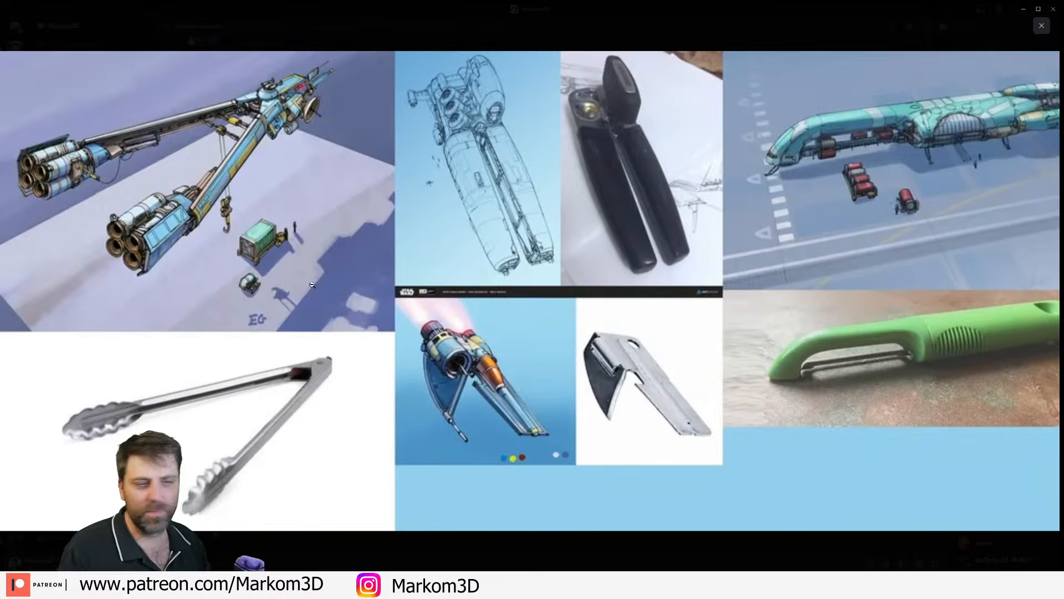
- Browse the general and blender channels in Discord, view the textured seat renders full size, and return to Blender
key("Escape")
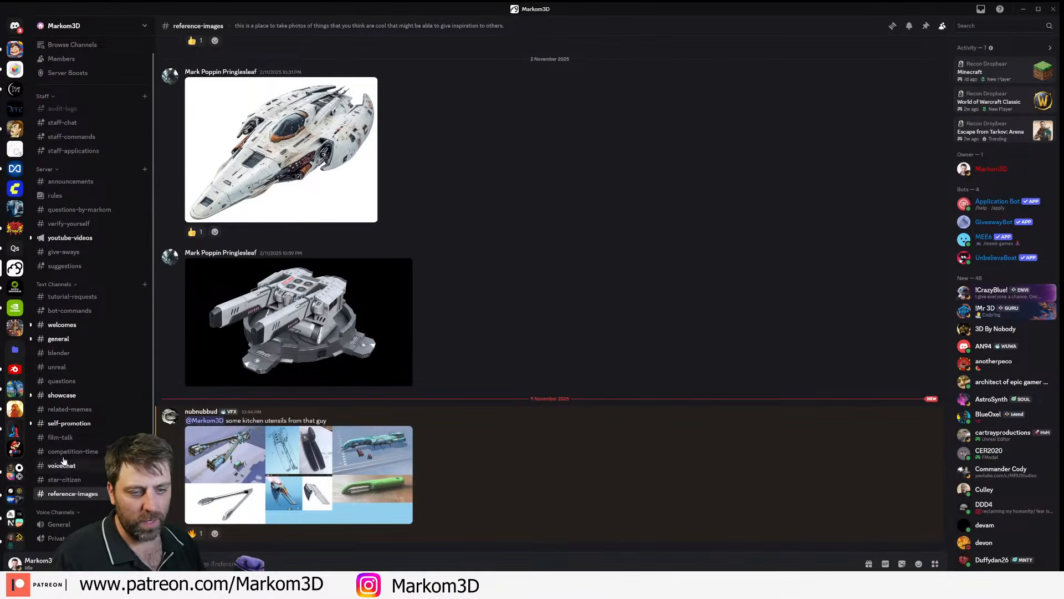
left_click(59, 339)
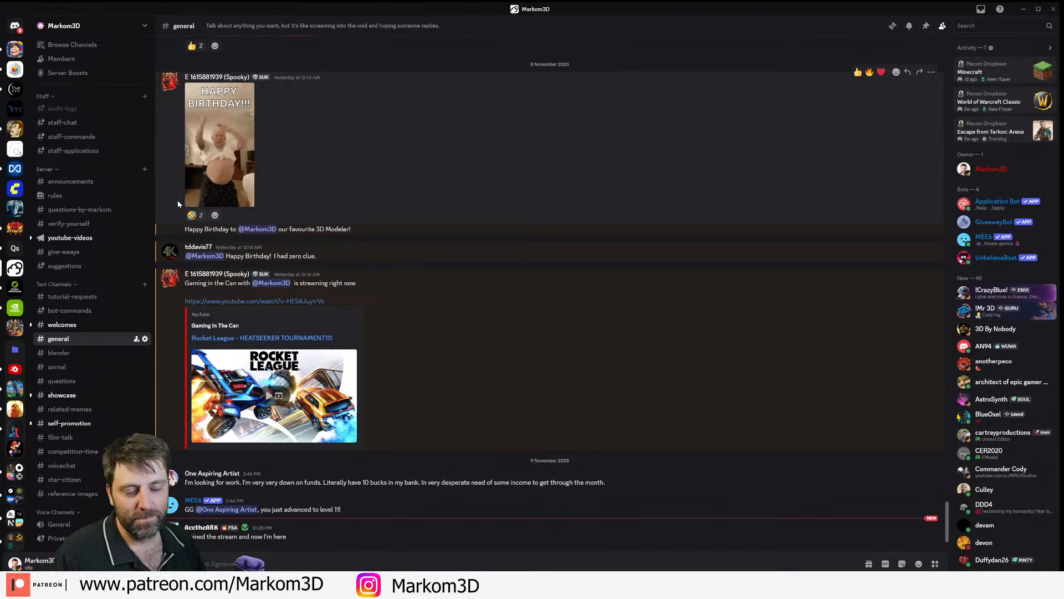
left_click(111, 355)
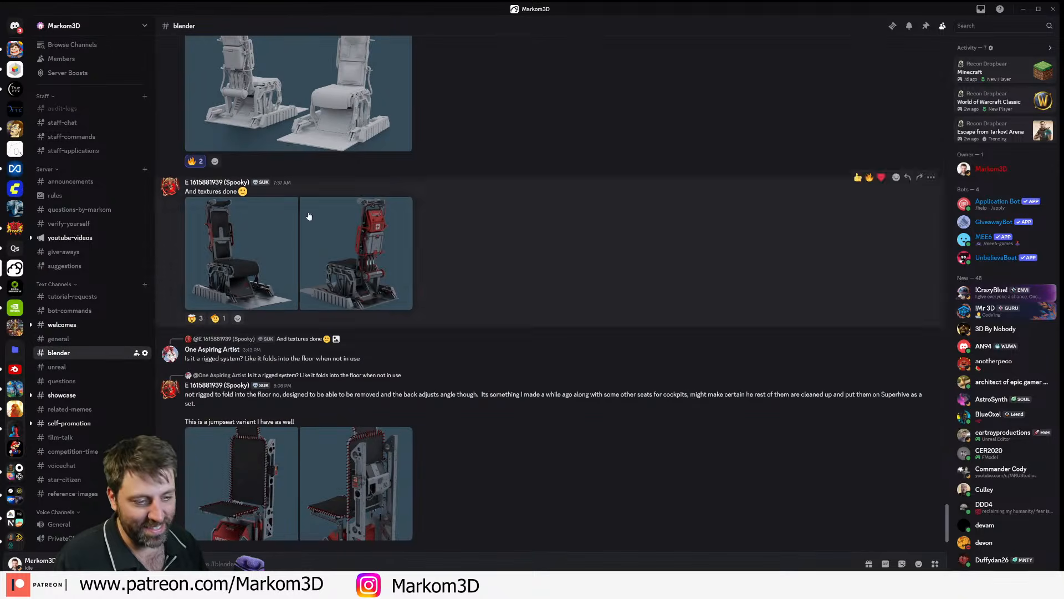
scroll(351, 297, "up", 3)
scroll(351, 297, "up", 4)
scroll(278, 290, "down", 2)
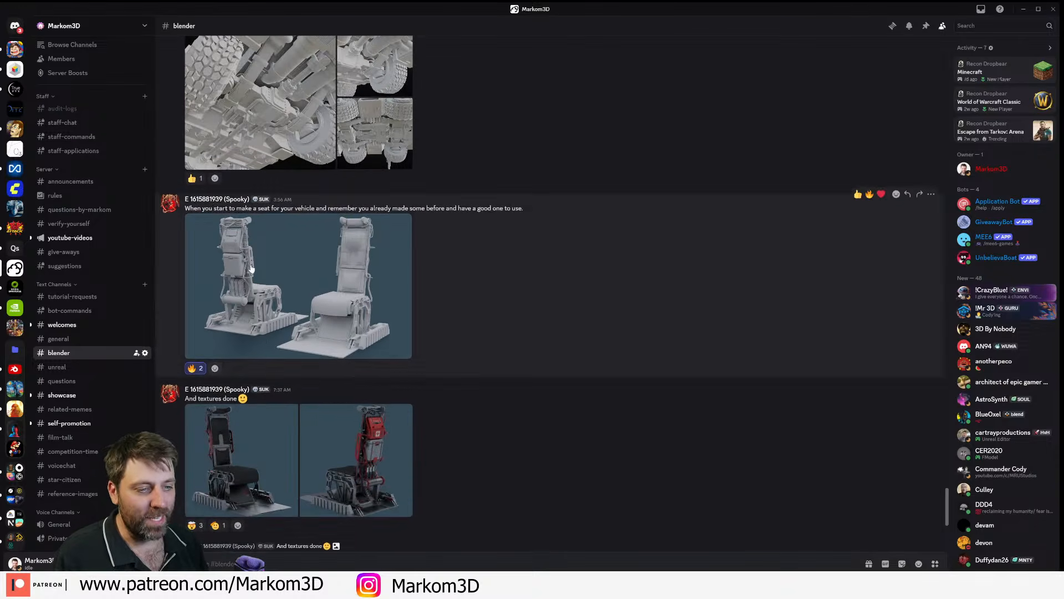
scroll(266, 497, "down", 1)
scroll(266, 497, "down", 3)
left_click(291, 266)
left_click(1041, 290)
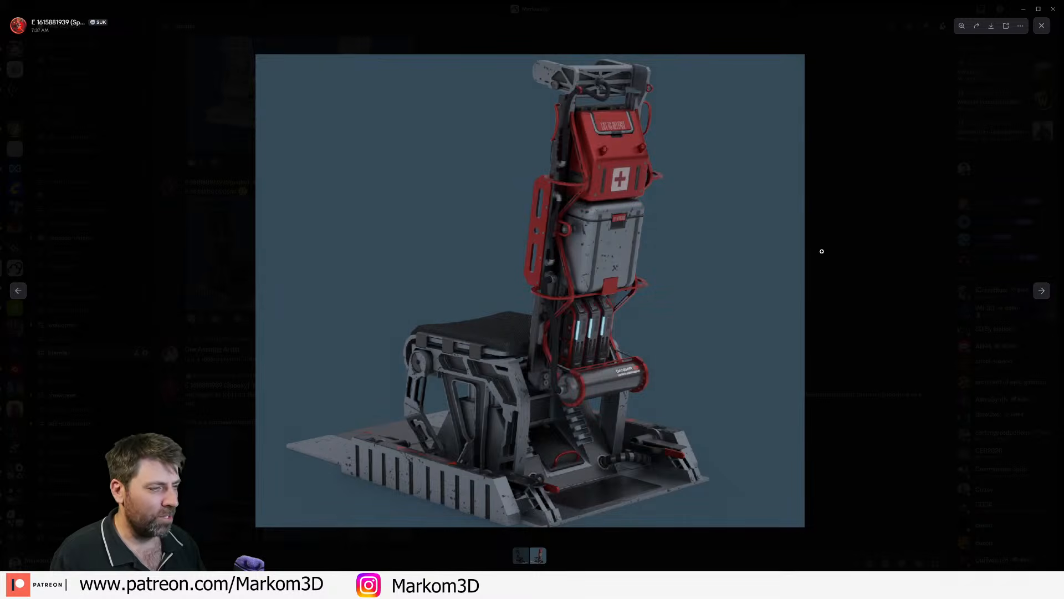
left_click(1023, 9)
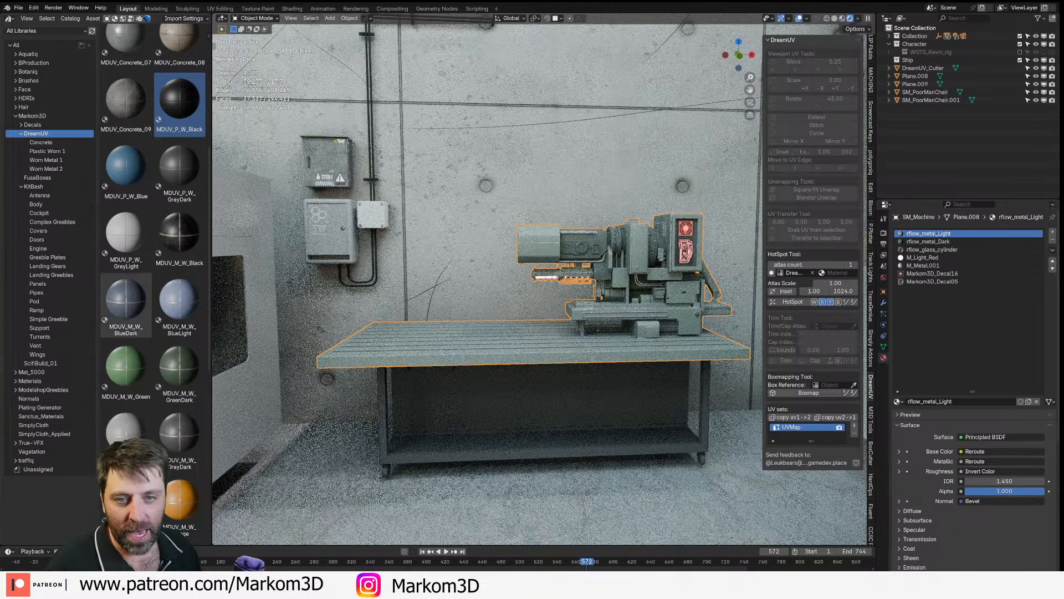
scroll(444, 235, "down", 6)
middle_click_drag(444, 235, 439, 321)
scroll(439, 321, "down", 2)
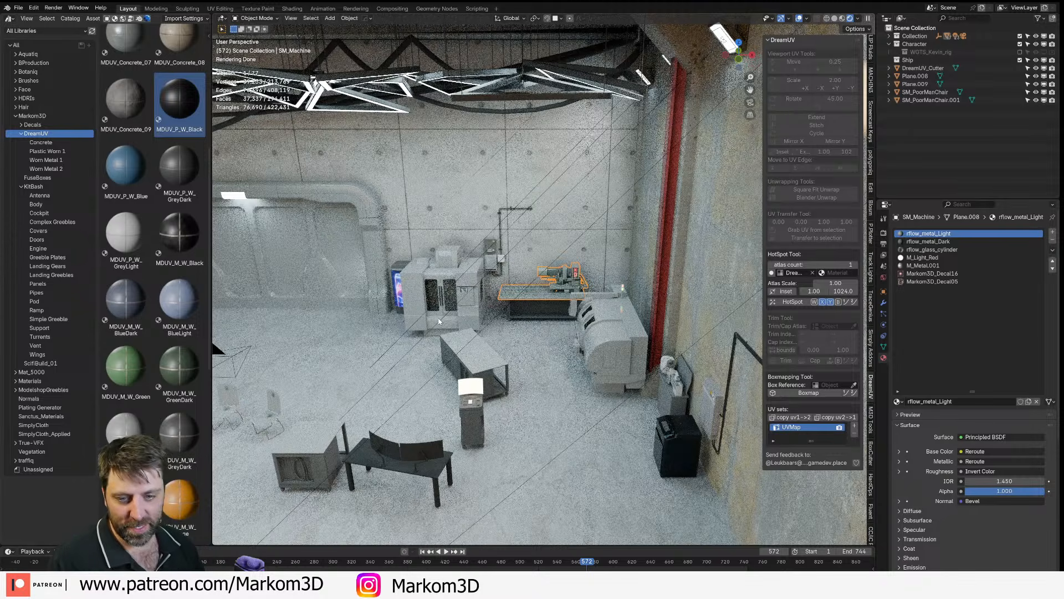
middle_click_drag(465, 293, 563, 300)
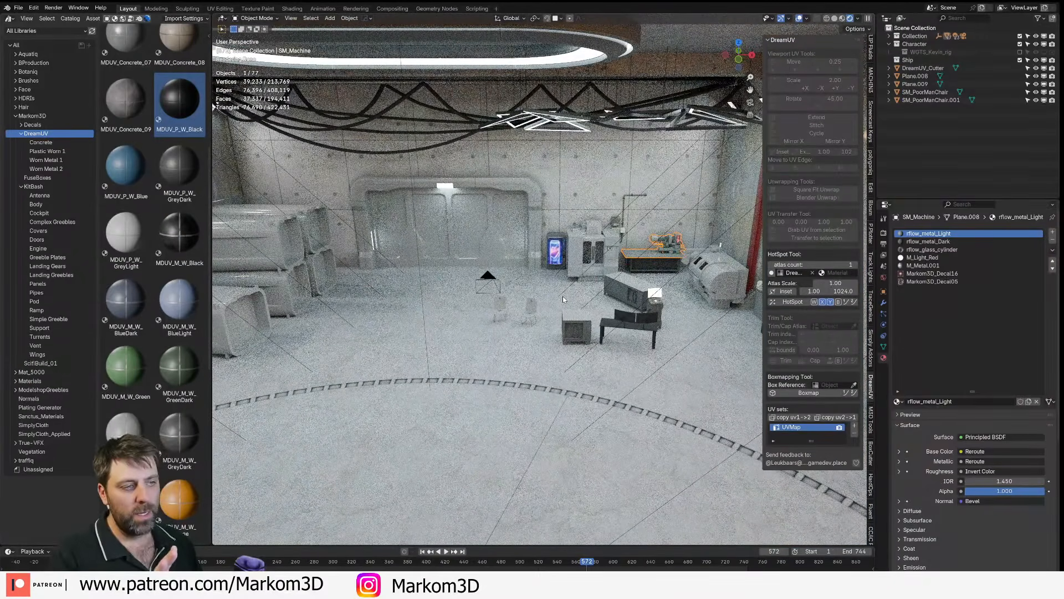
- Select the circular floor decal and examine its DecalMaterial node tree in the Shading workspace, including the math, Layer Weight and color Multiply nodes
left_click(482, 382)
middle_click_drag(481, 382, 476, 378)
left_click(293, 9)
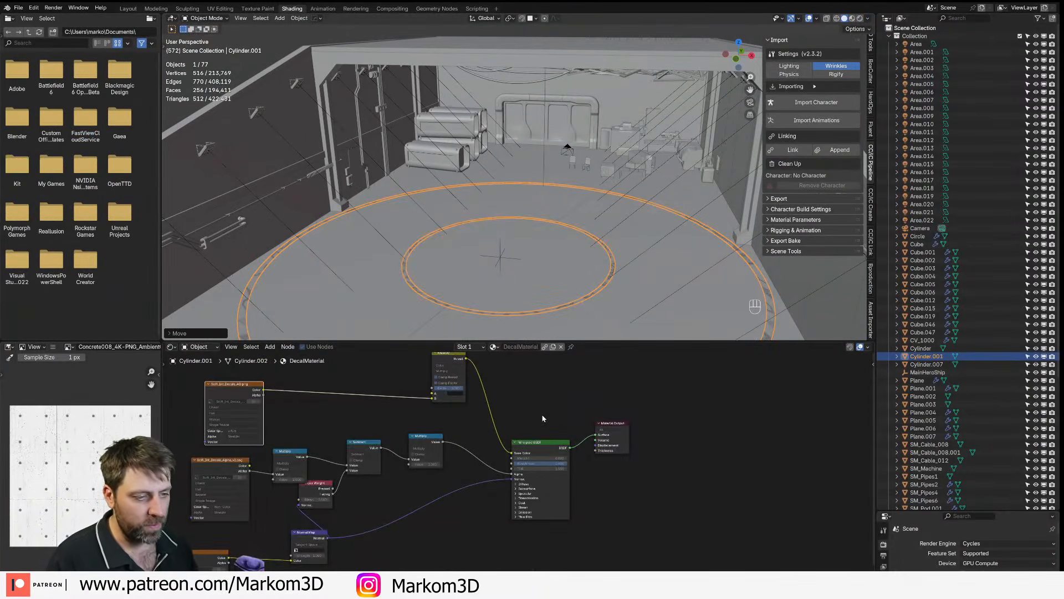
key("KP_Decimal")
middle_click_drag(406, 469, 442, 449)
scroll(441, 449, "up", 5)
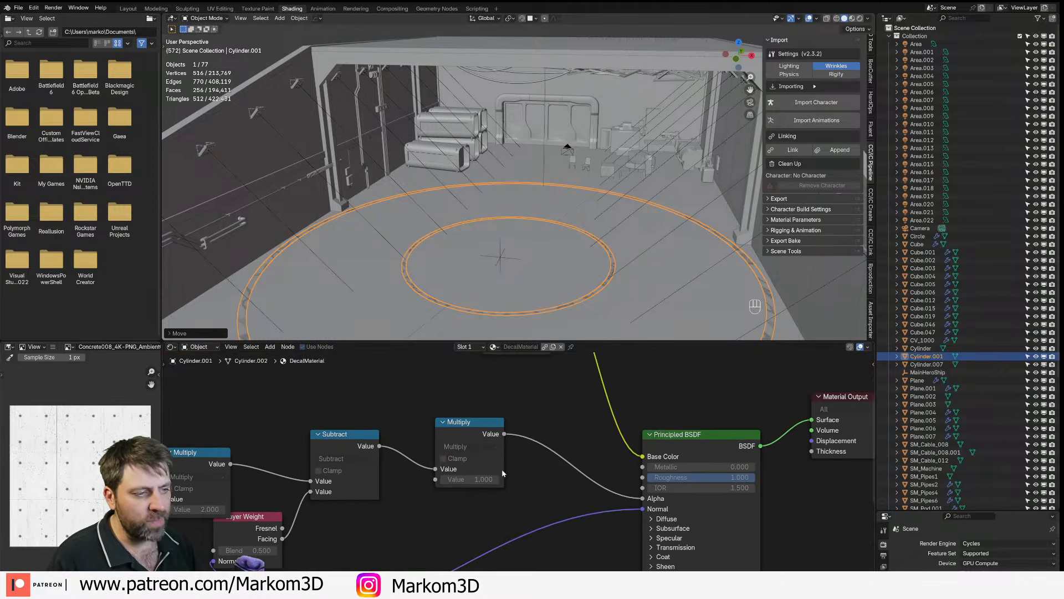
scroll(503, 472, "up", 2)
left_click(465, 426)
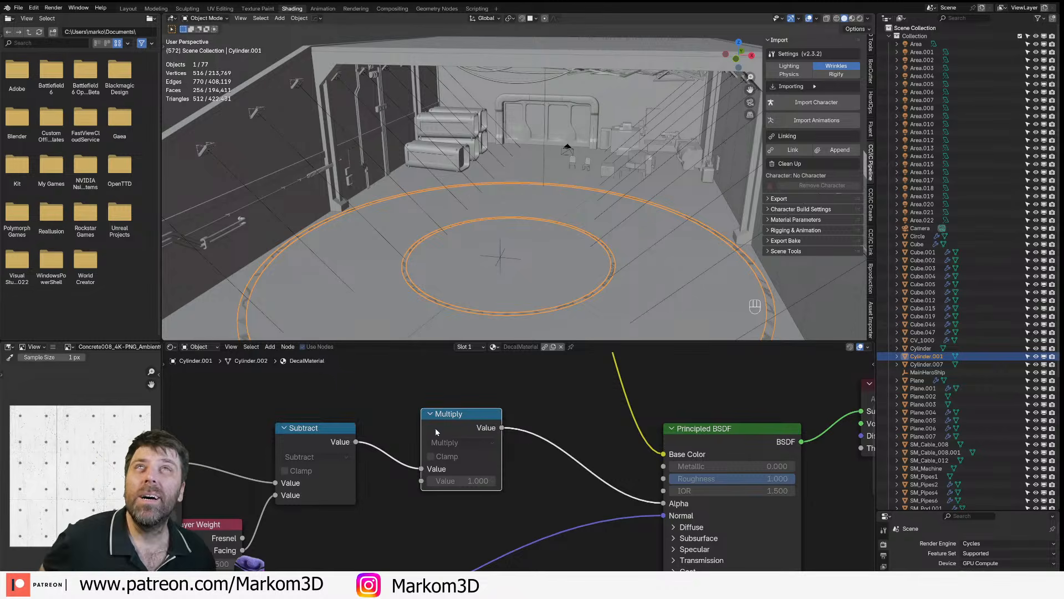
middle_click_drag(421, 430, 510, 407)
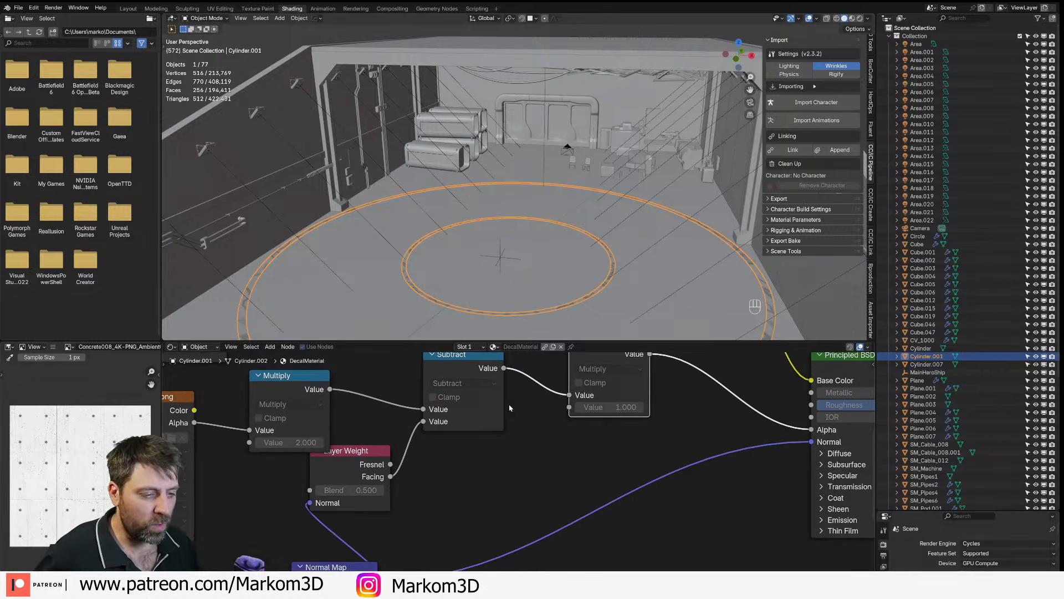
left_click_drag(316, 493, 330, 505)
middle_click_drag(363, 493, 492, 562)
middle_click_drag(410, 426, 399, 477)
left_click(425, 420)
middle_click_drag(310, 427, 218, 547)
scroll(538, 498, "down", 3)
middle_click_drag(540, 499, 264, 573)
left_click(419, 438)
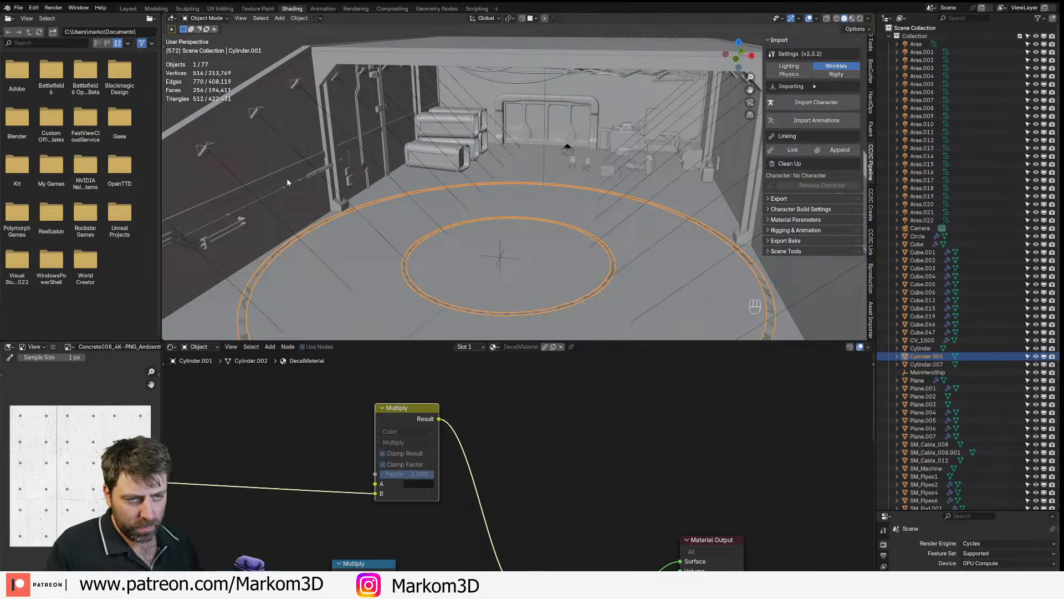
- Select the hangar walls and examine the MDUV_Concrete_04 material's mapping and texture nodes
left_click(293, 216)
scroll(445, 521, "down", 4)
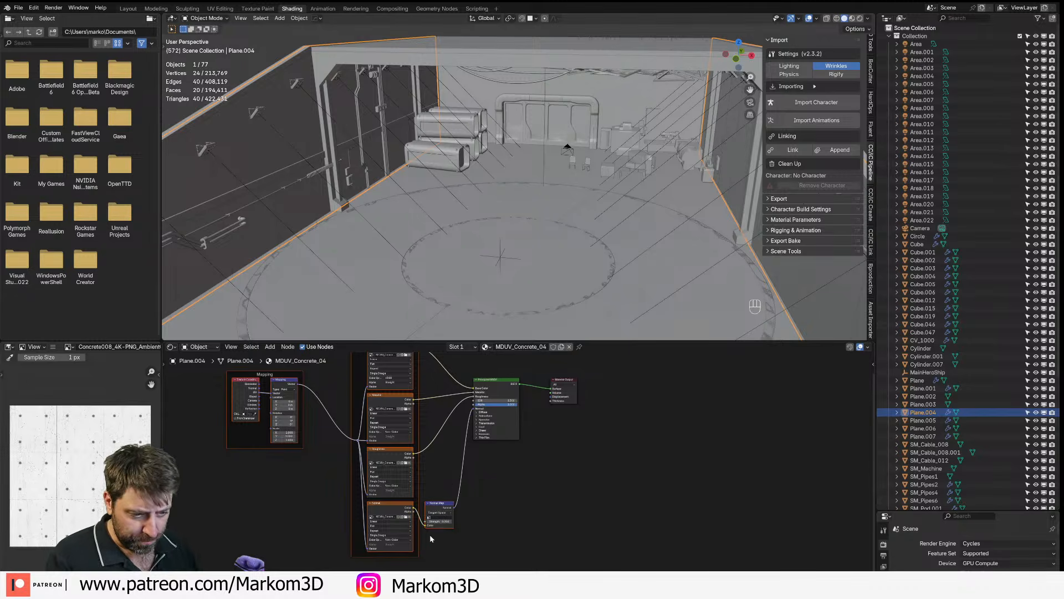
middle_click_drag(425, 535, 424, 546)
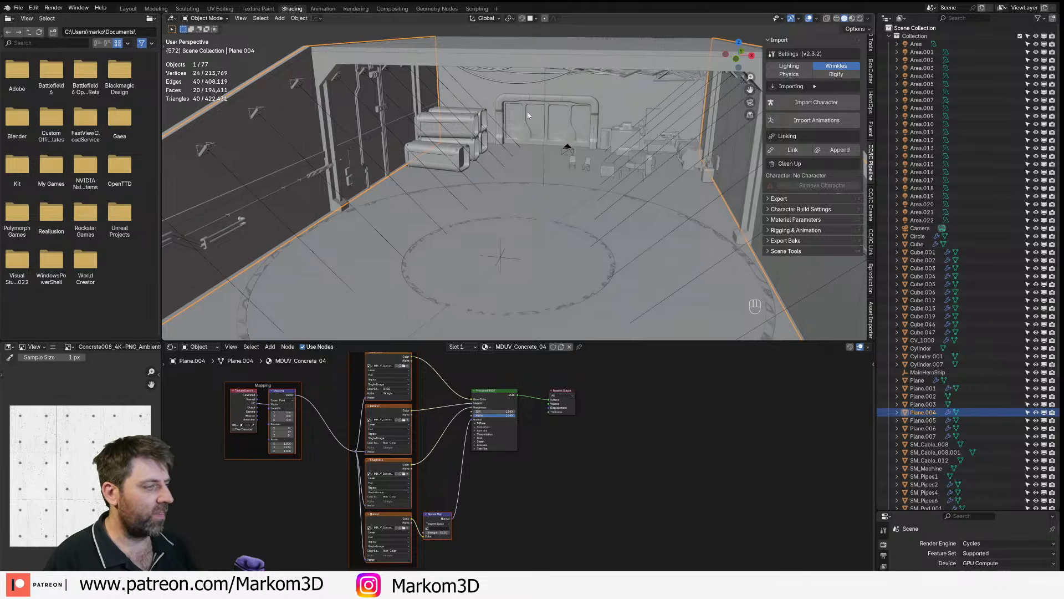
- Select every object in the hangar scene and save the Blender file
scroll(464, 157, "down", 5)
scroll(532, 227, "down", 4)
key("ctrl+s")
key("a")
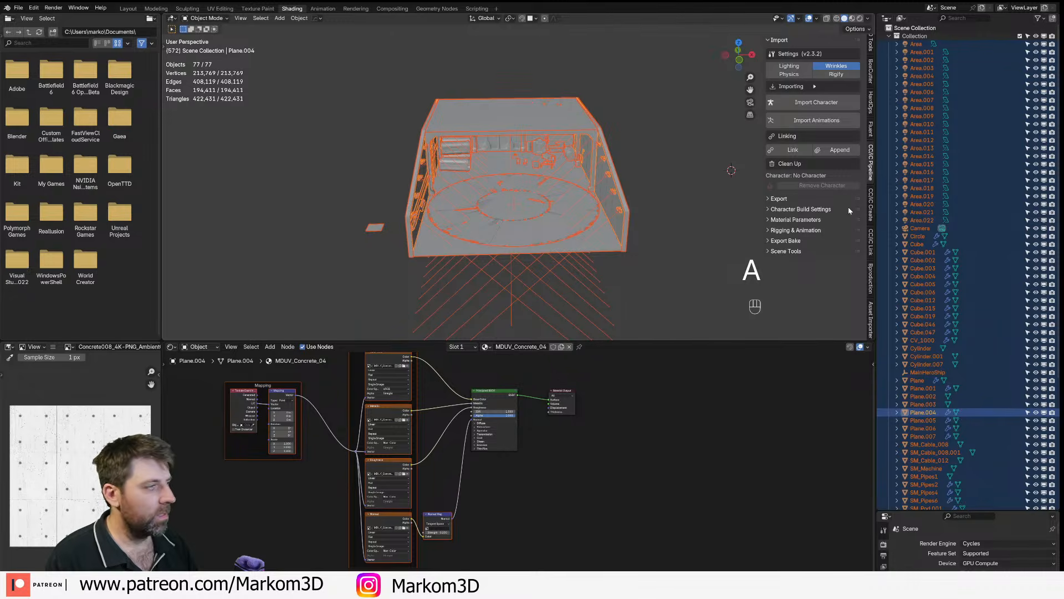
key("ctrl+s")
- Export the scene as an FBX named SC_Homebase.fbx into the HomeBase location folder
left_click(19, 8)
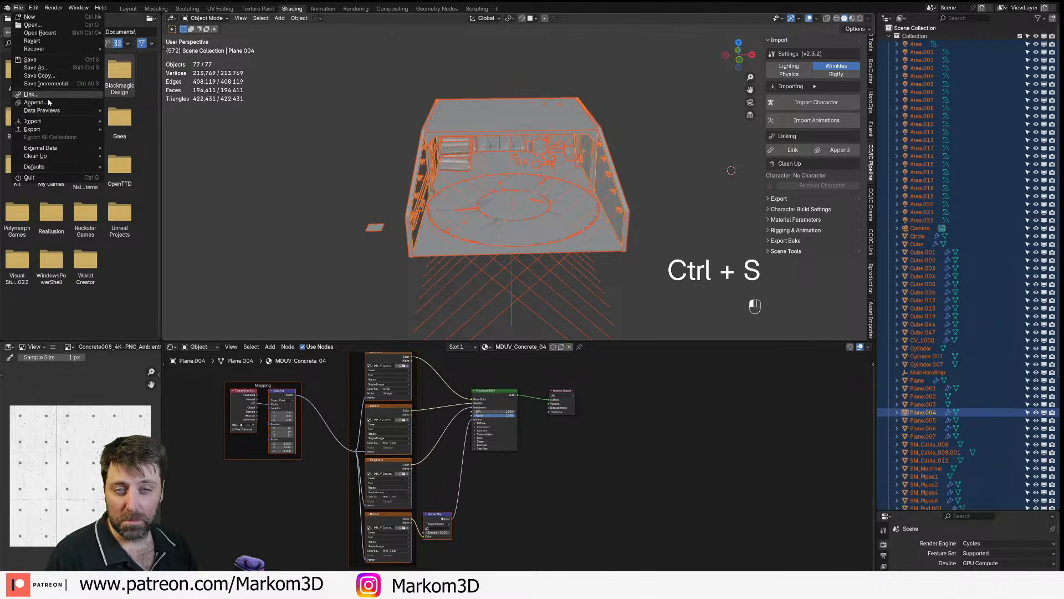
mouse_move(59, 133)
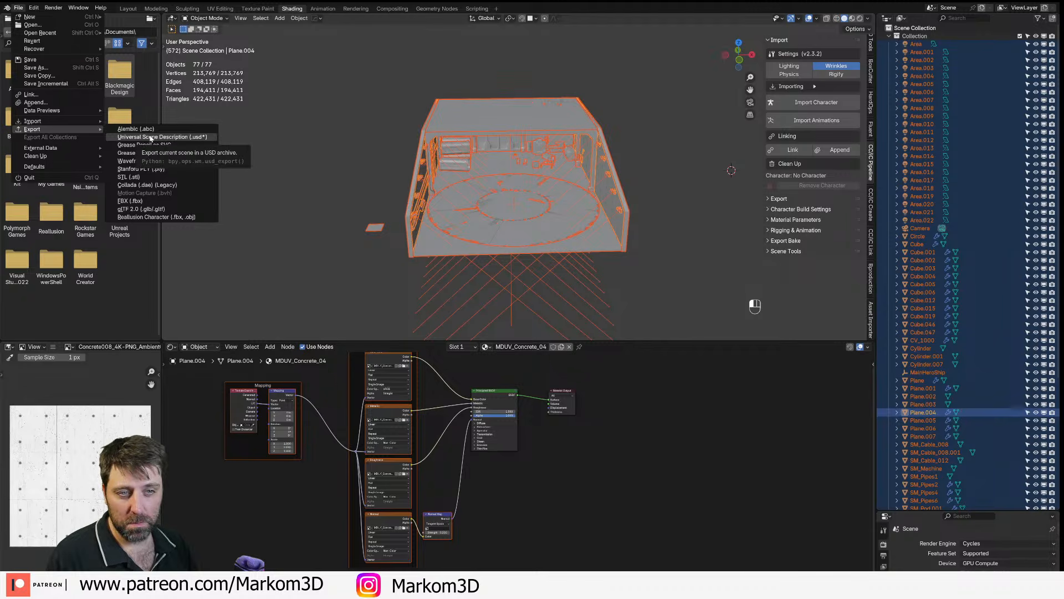
left_click(163, 200)
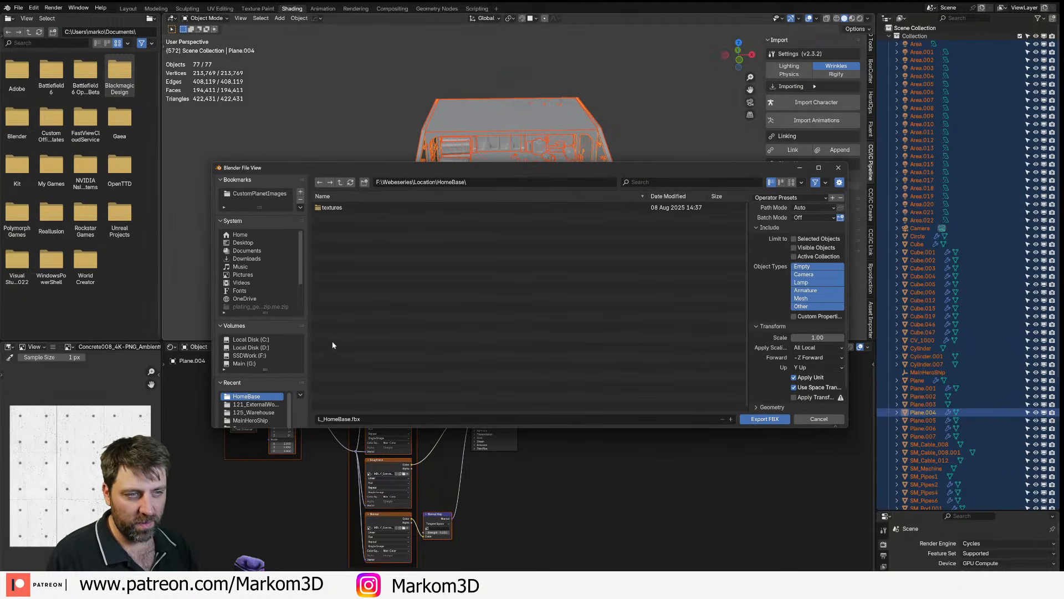
left_click(340, 418)
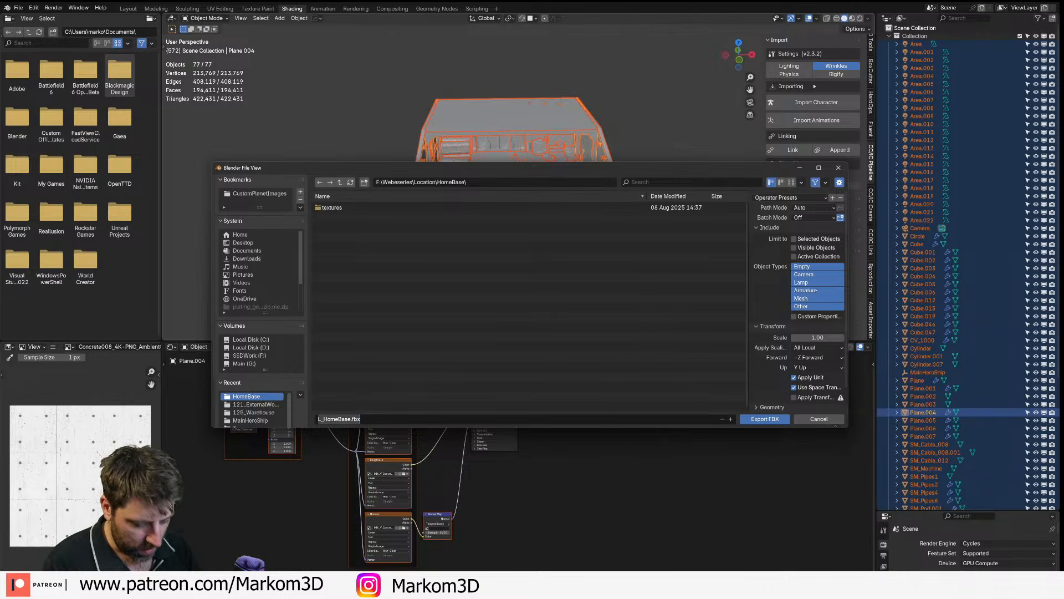
type("SC_Homebas")
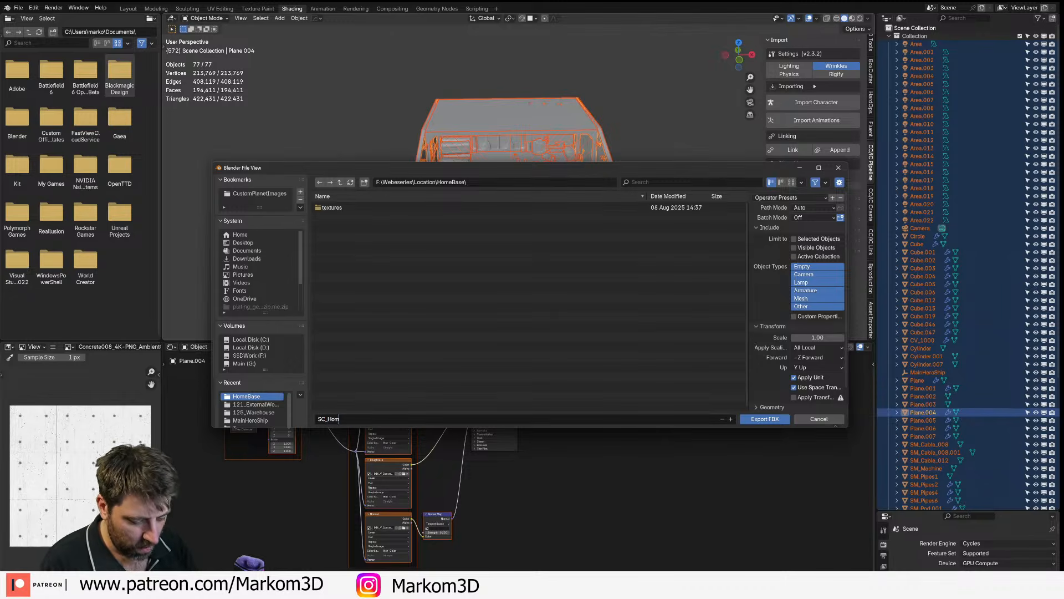
key("Return")
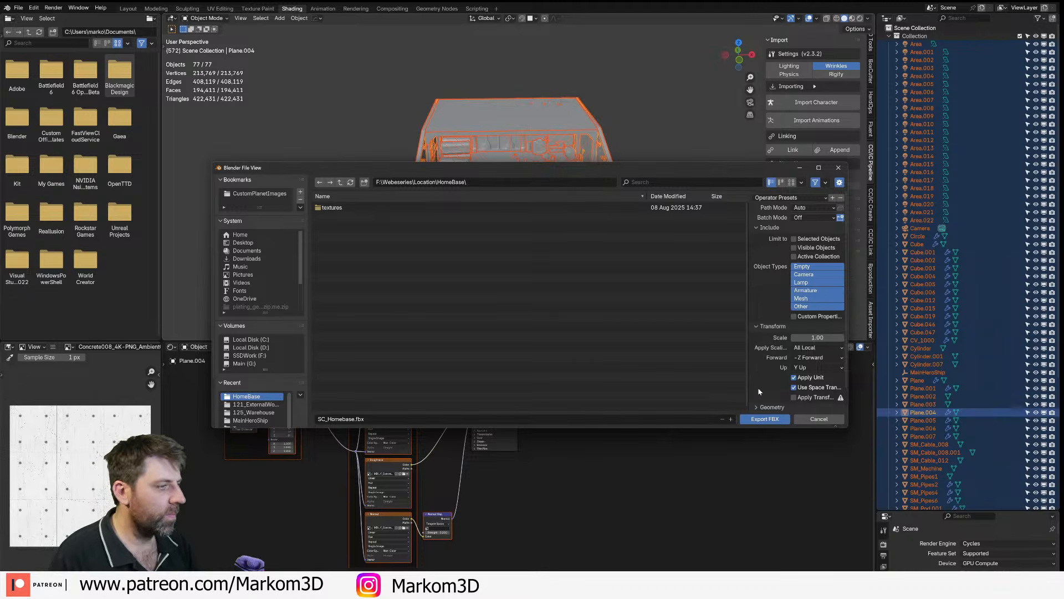
left_click(764, 420)
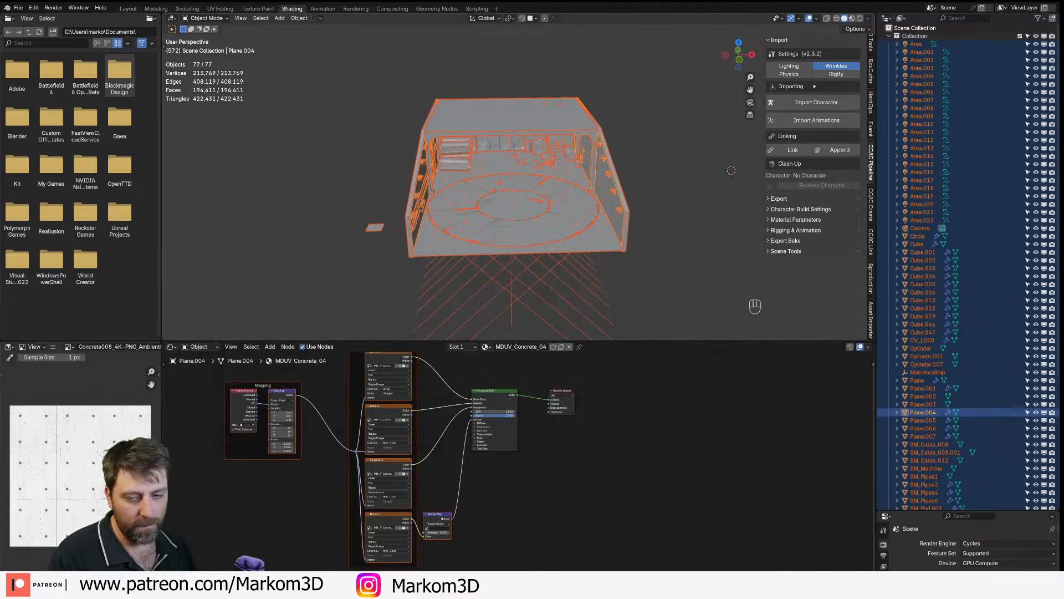
middle_click_drag(248, 126, 302, 180)
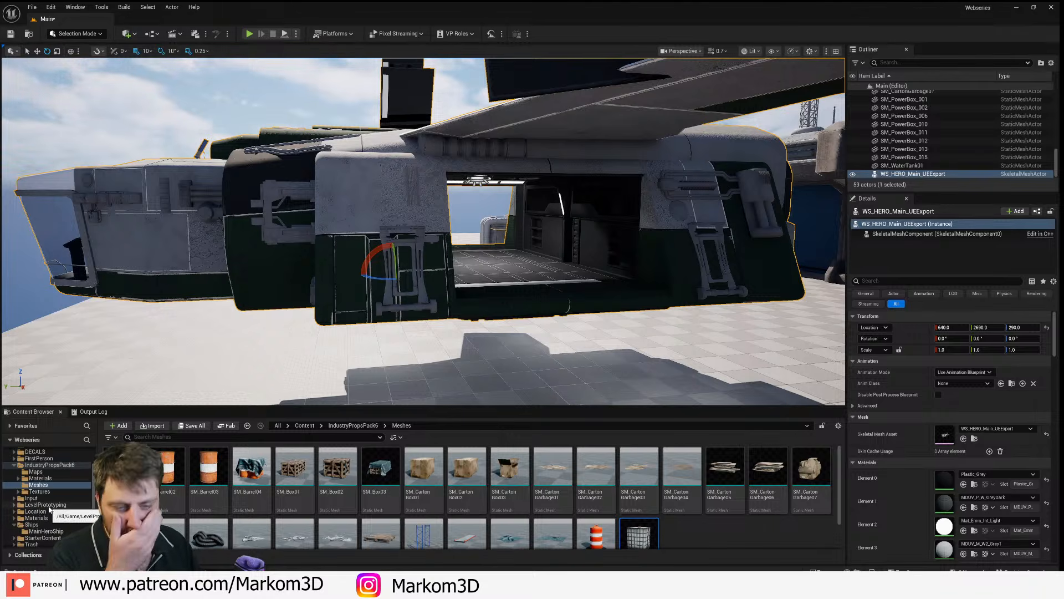
- In Unreal Editor, create a new level from the Basic template, trying to save the Main level first, and dismiss the message log
scroll(49, 508, "down", 2)
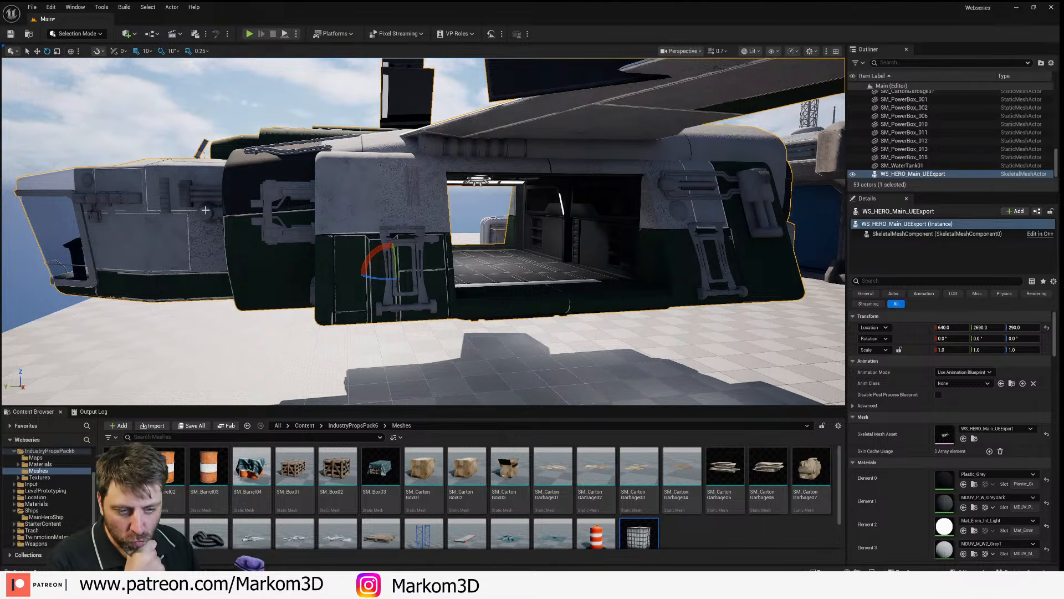
left_click(32, 7)
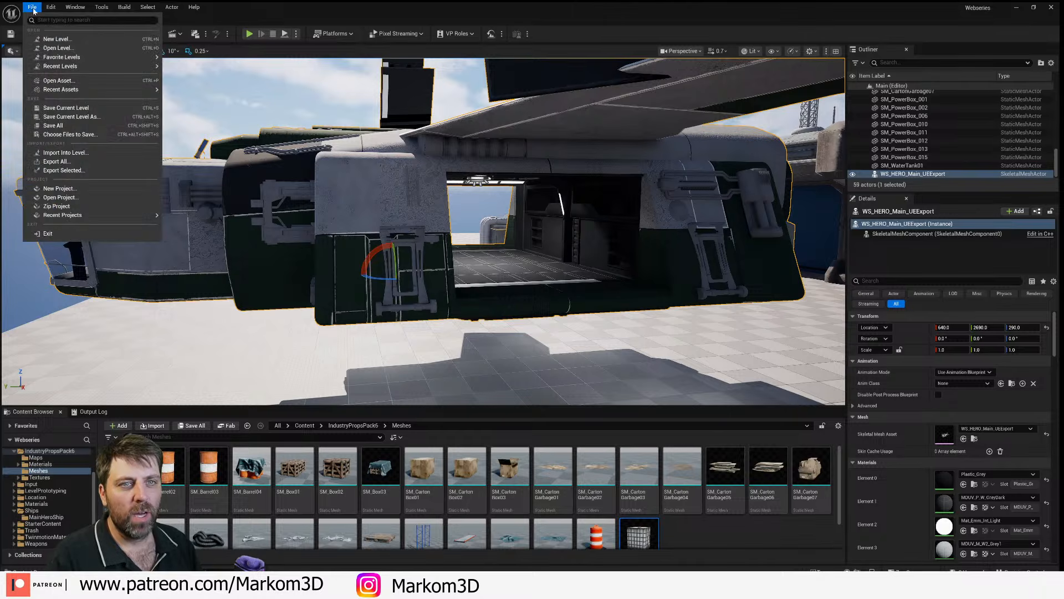
left_click(61, 37)
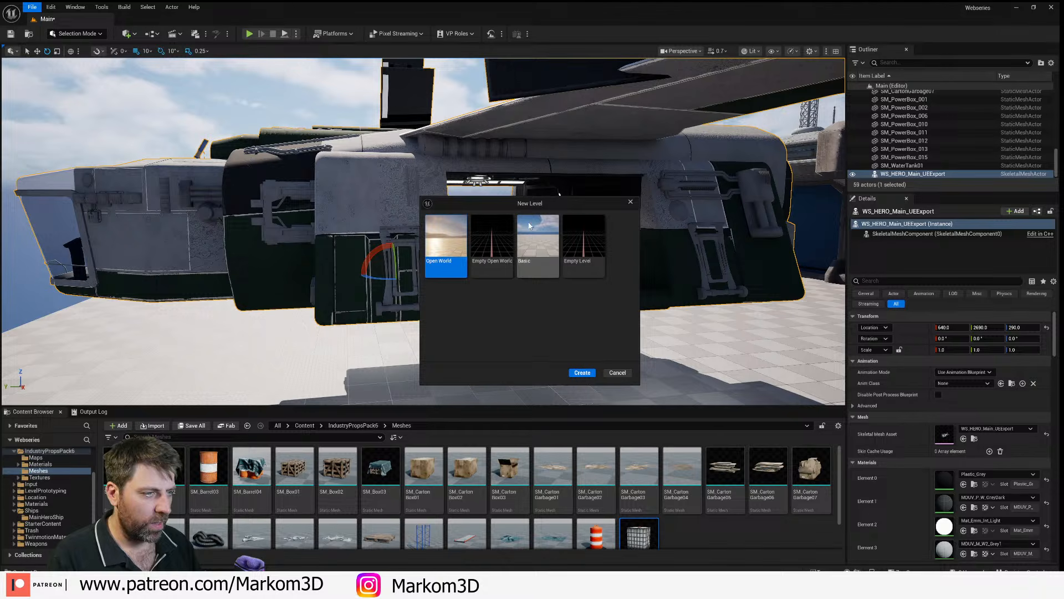
left_click(536, 250)
left_click(582, 373)
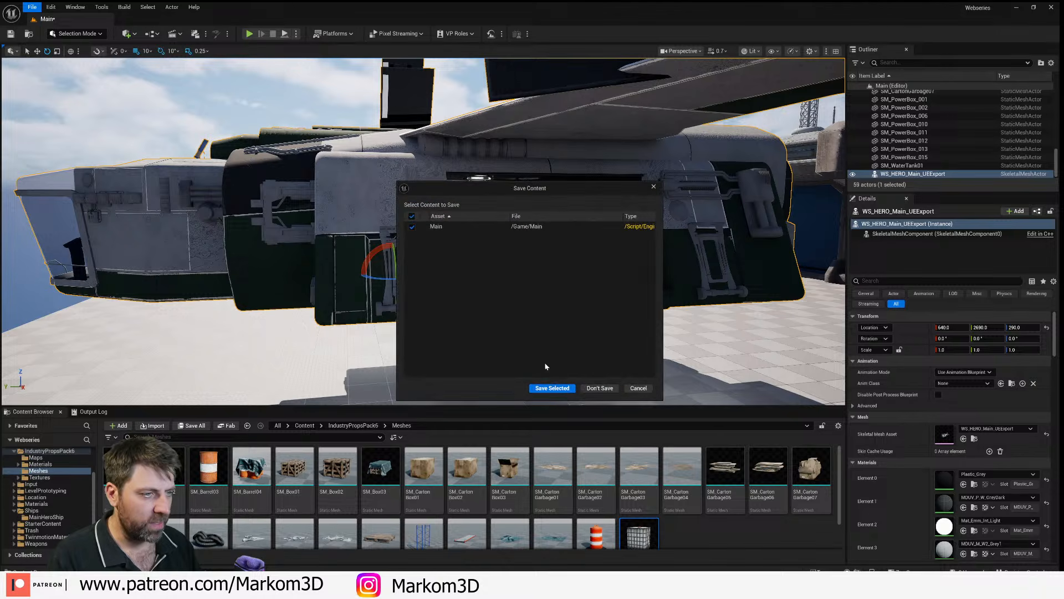
left_click(563, 390)
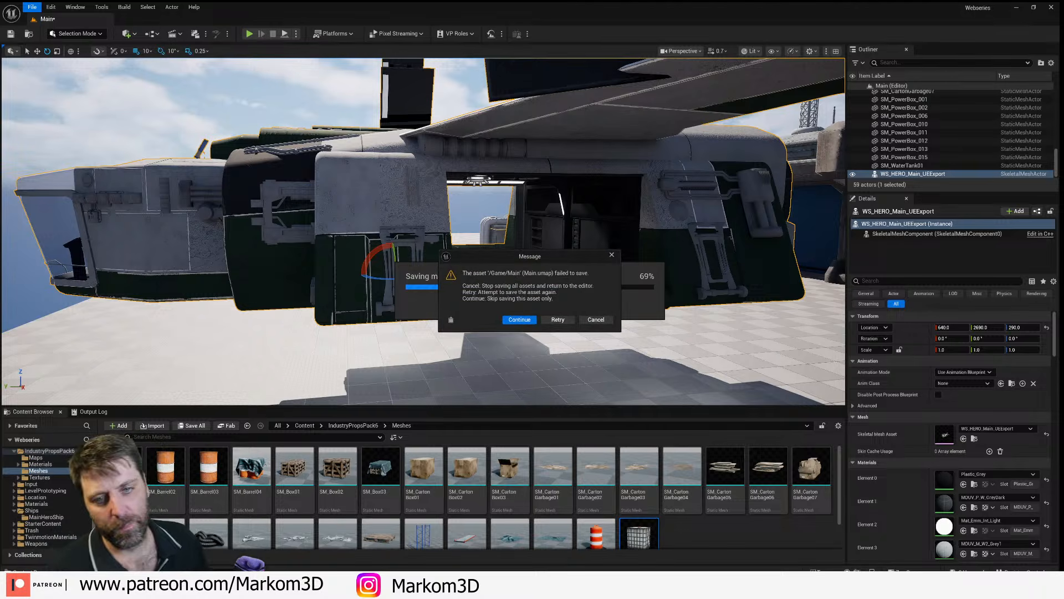
left_click(519, 320)
left_click(575, 310)
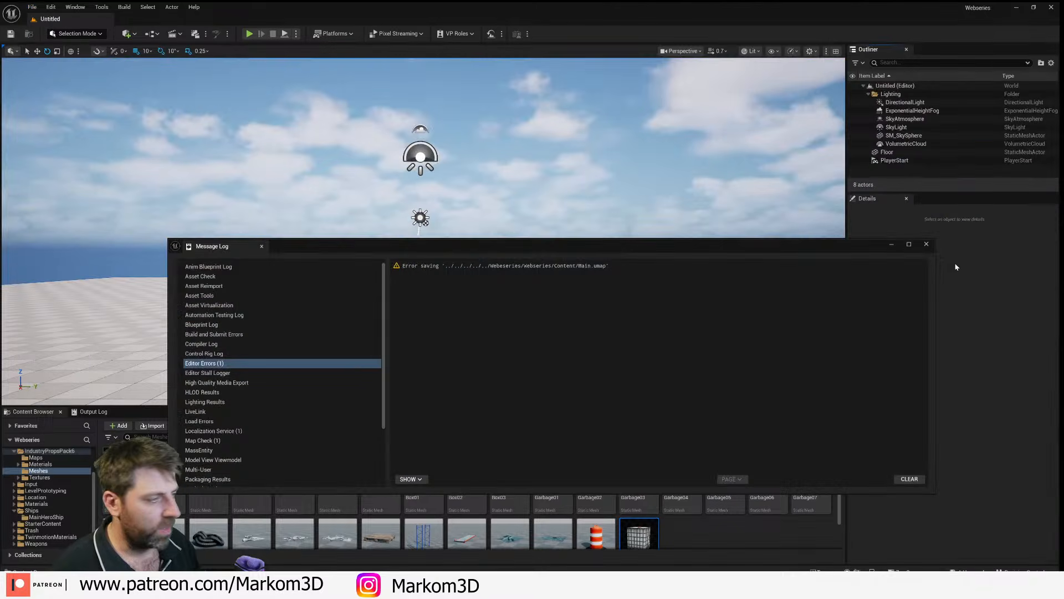
left_click(926, 244)
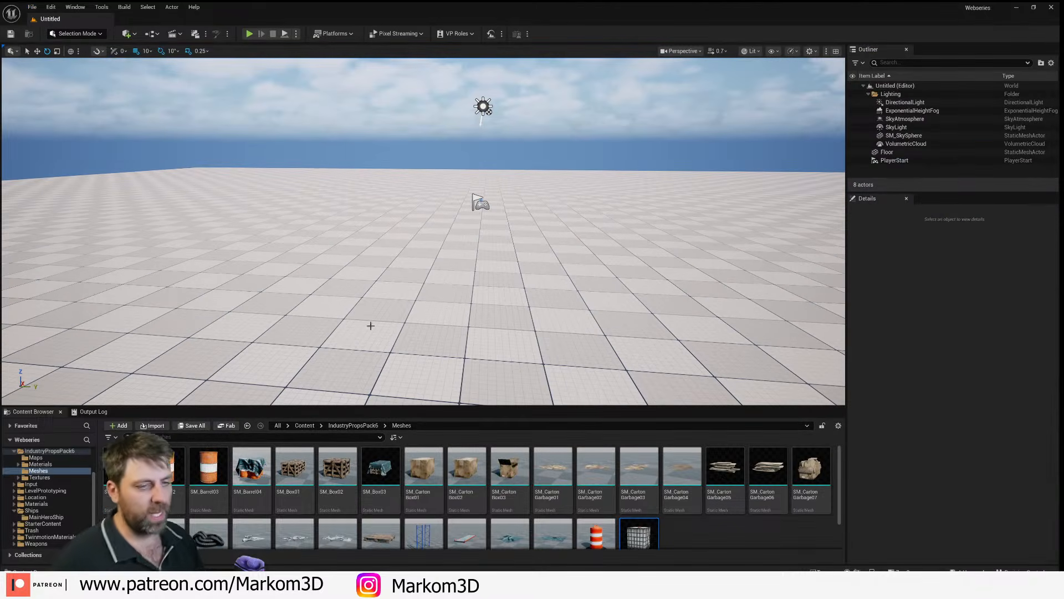
- Create a folder named EP1_Homebase inside the project's Location content folder and open it
left_click(49, 510)
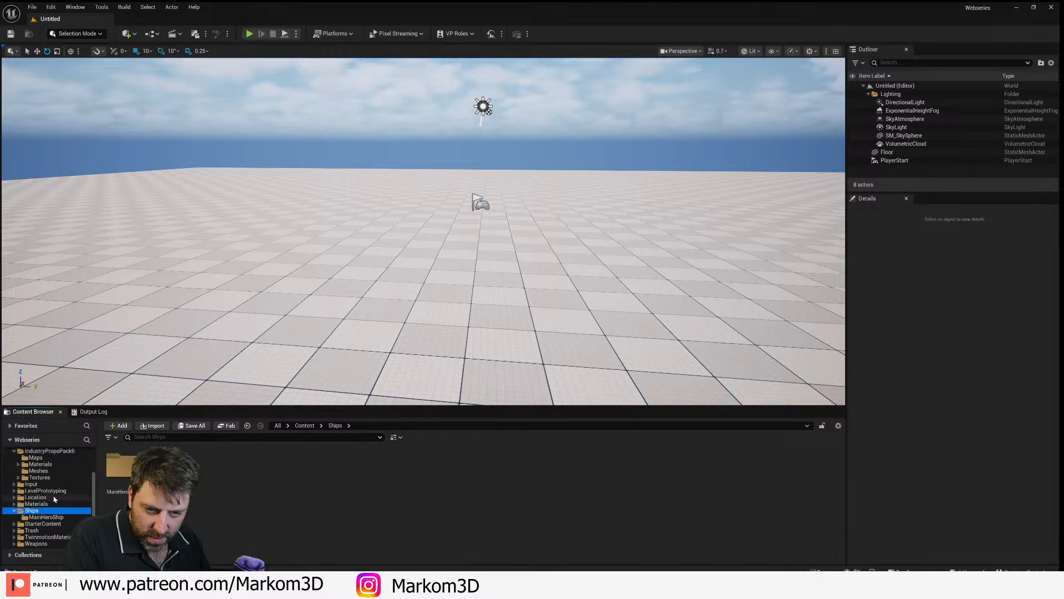
left_click(36, 497)
right_click(214, 499)
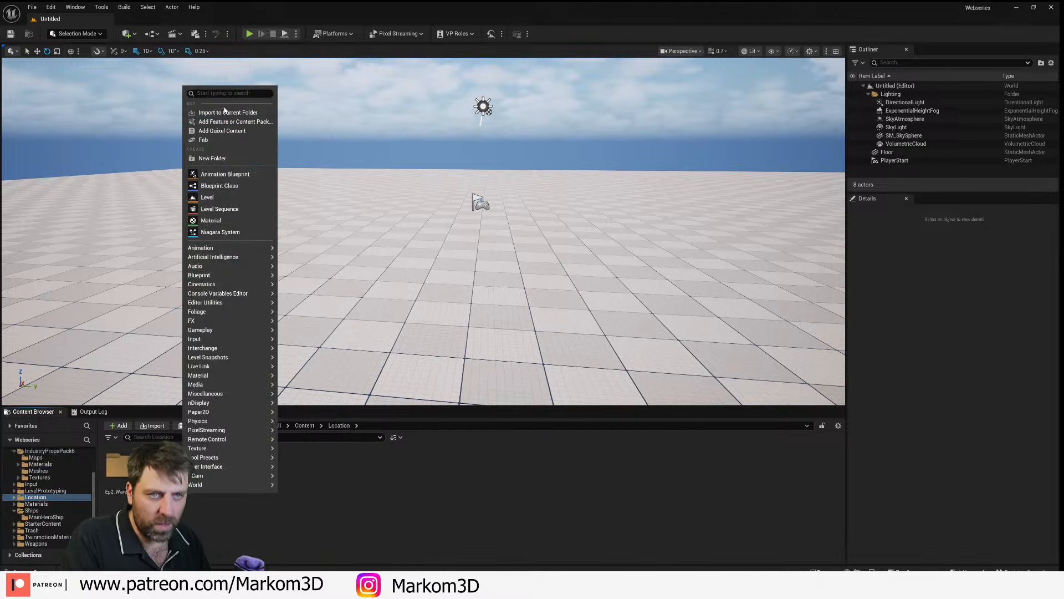
left_click(227, 158)
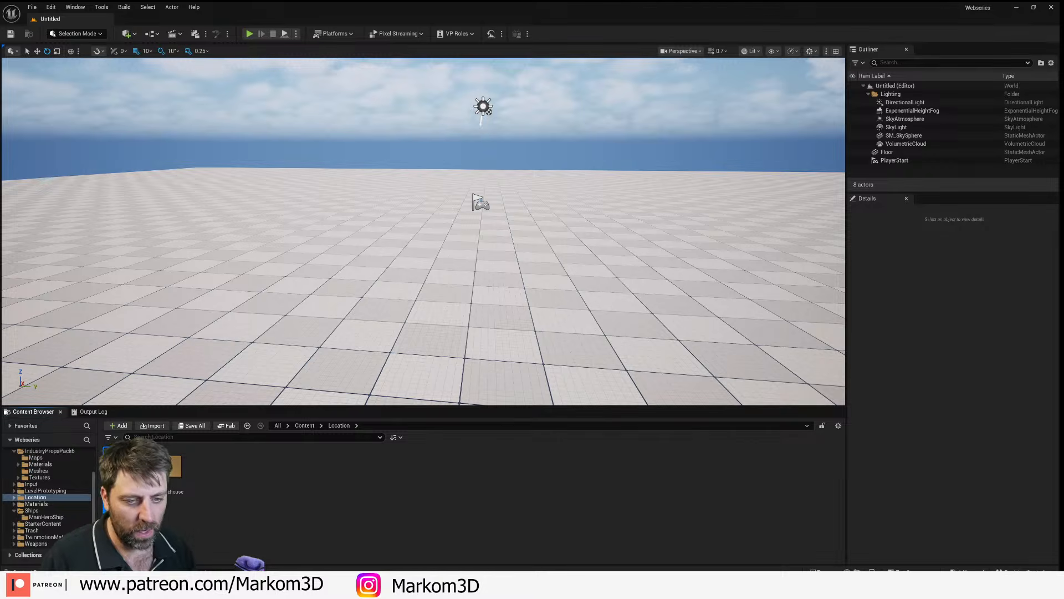
double_click(125, 472)
- Switch to File Explorer and open the Webeseries > Location > HomeBase folder that holds the exported FBX
key("alt+Tab")
left_click(656, 309)
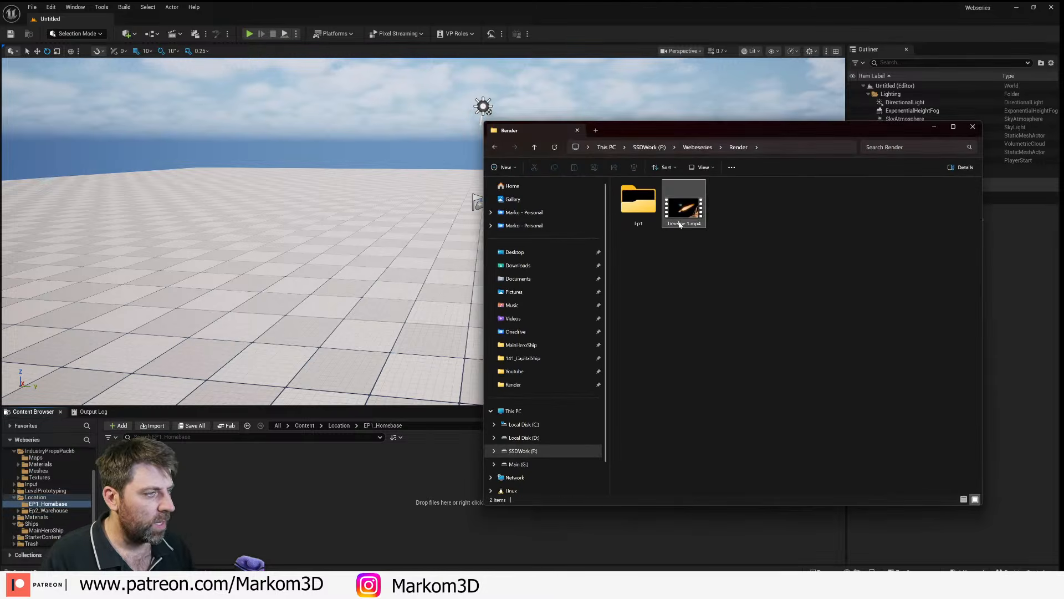
left_click(697, 148)
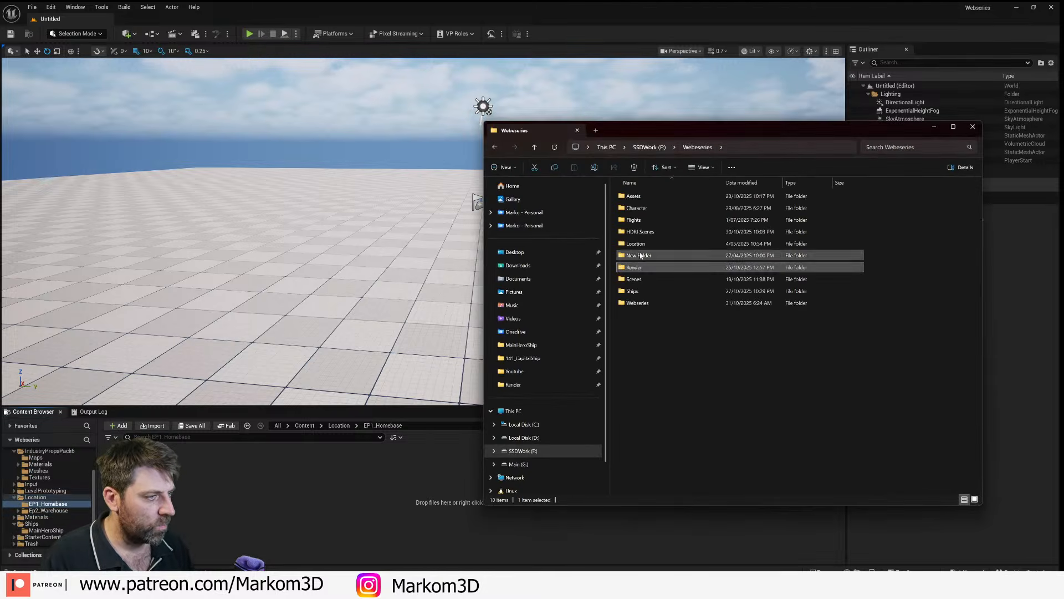
double_click(643, 255)
double_click(640, 209)
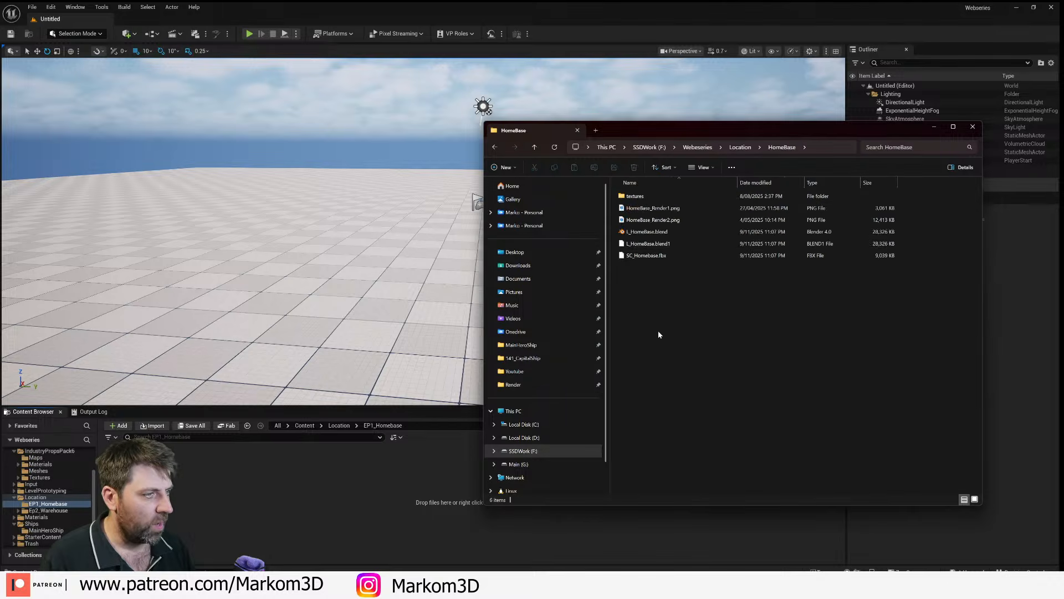
left_click(657, 232)
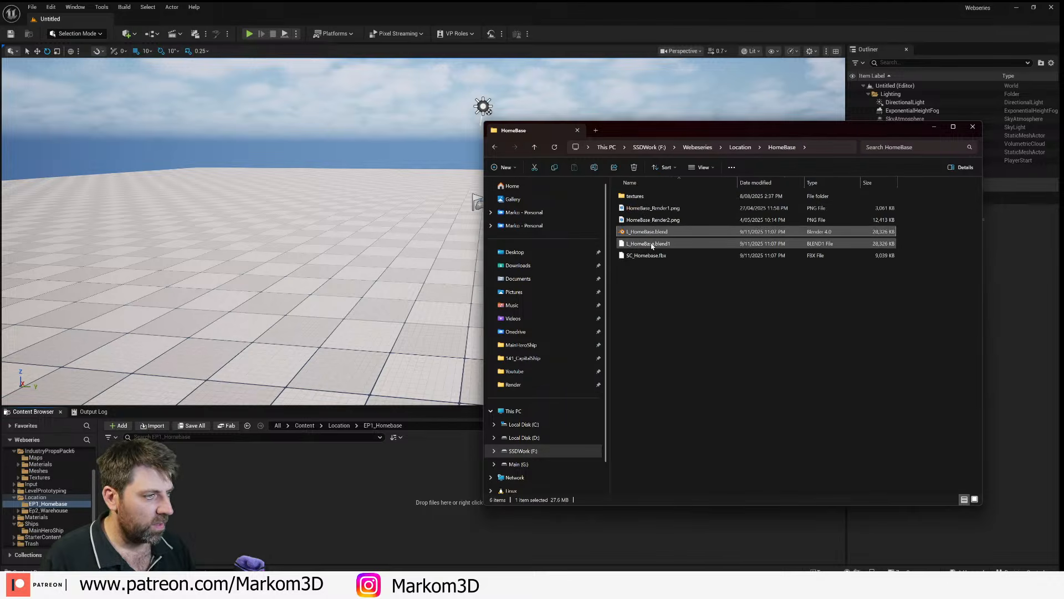
- Return to Blender and pack all external resources into the hangar file
left_click(256, 540)
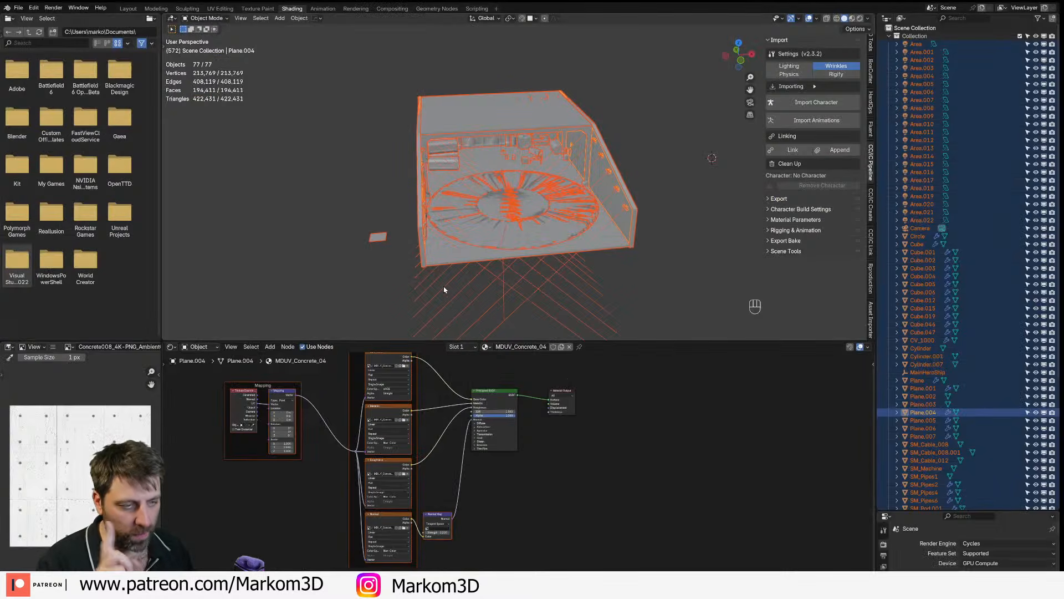
left_click(19, 9)
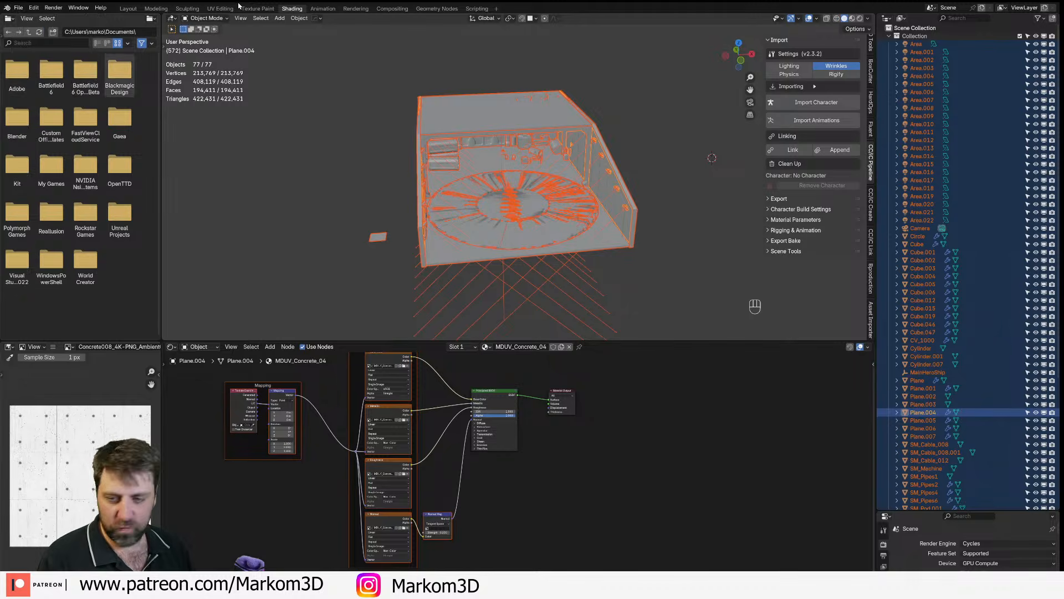
left_click(18, 7)
mouse_move(74, 148)
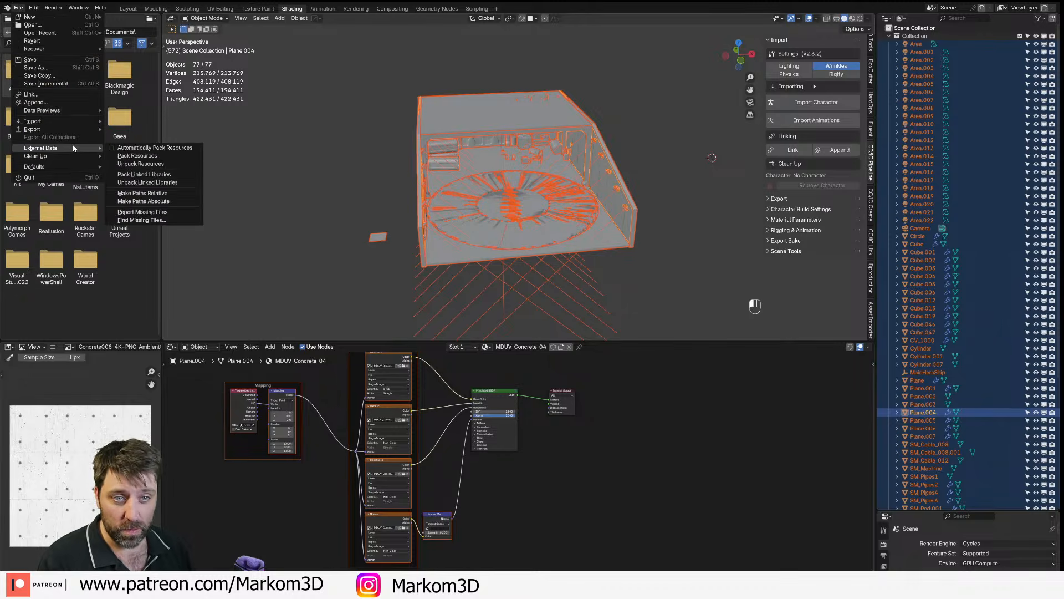
left_click(138, 156)
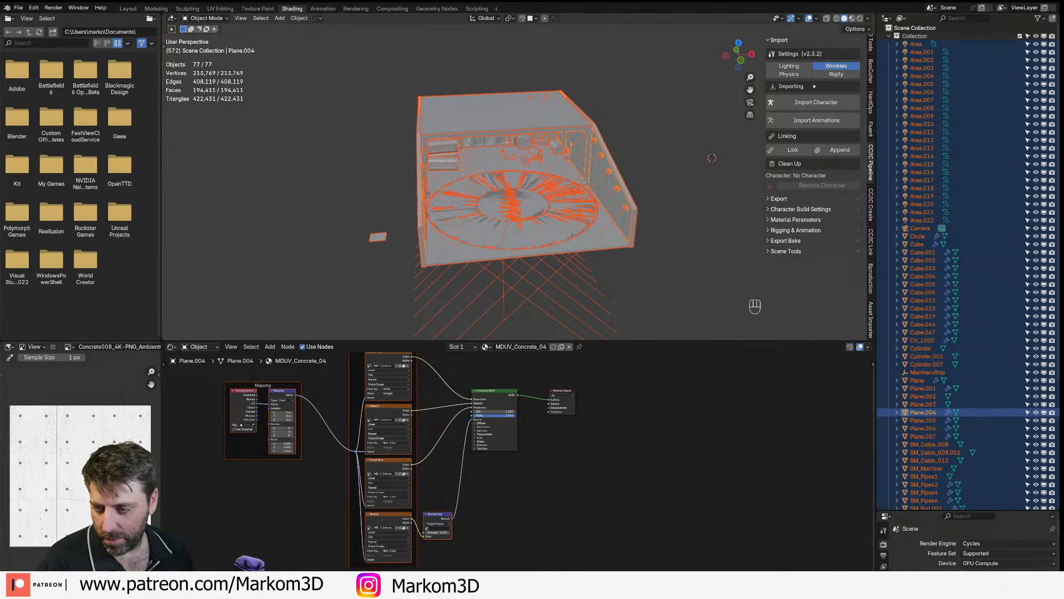
- Switch to File Explorer and delete all files inside the HomeBase textures folder
left_click(181, 585)
double_click(635, 196)
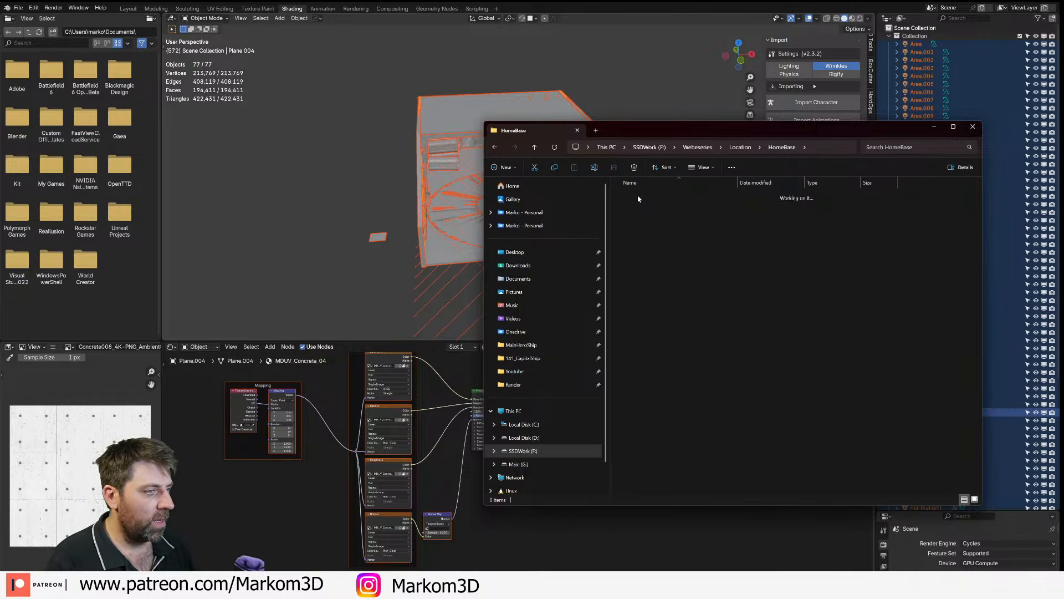
scroll(798, 307, "down", 20)
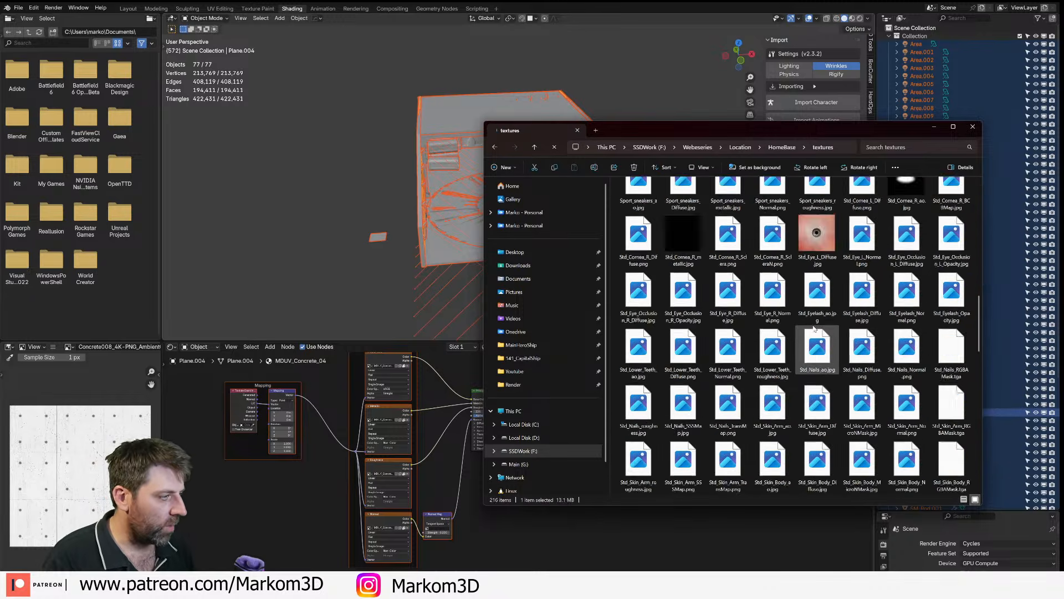
key("ctrl+a")
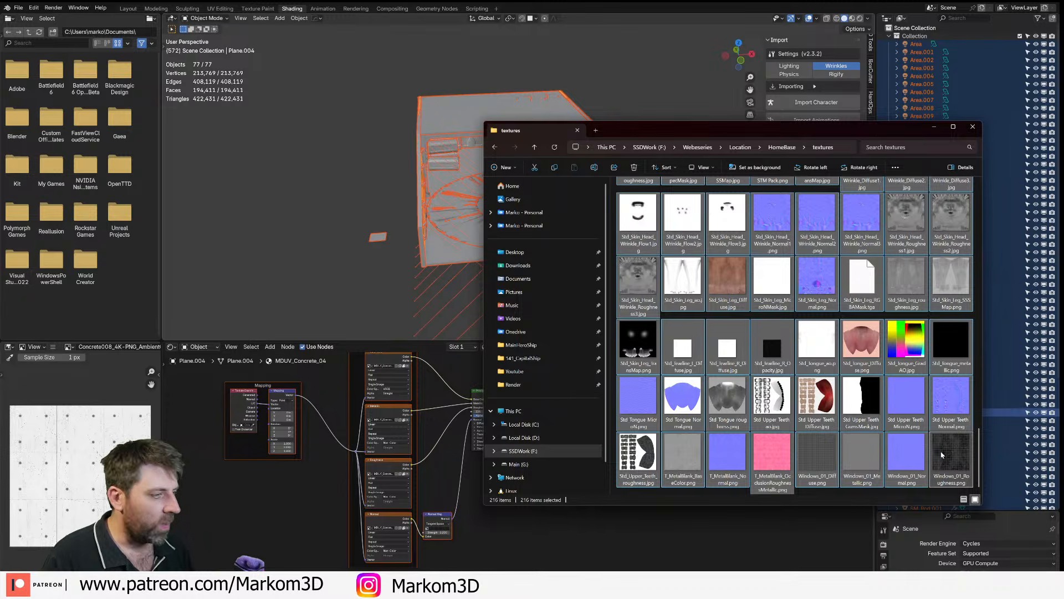
key("Delete")
- Return to Blender, save the hangar file and unpack its packed resources into external files
left_click(515, 5)
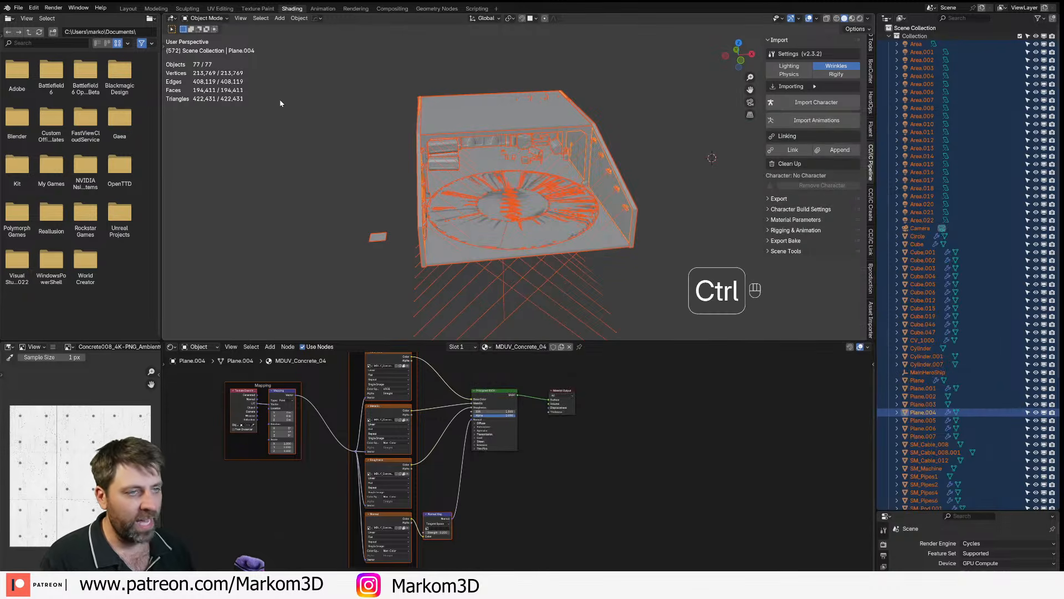
key("ctrl+s")
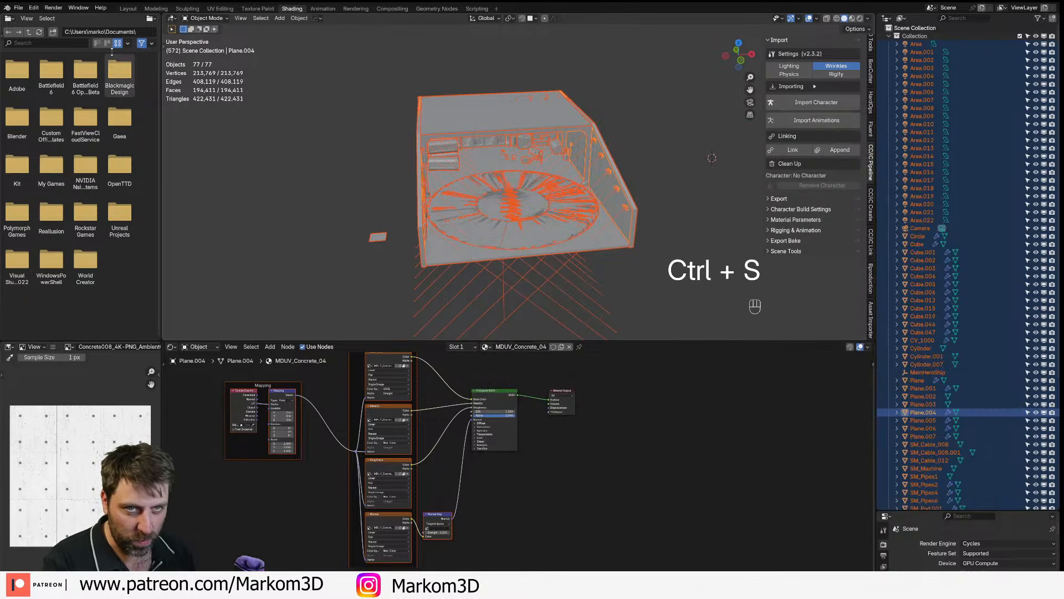
left_click(18, 8)
mouse_move(65, 148)
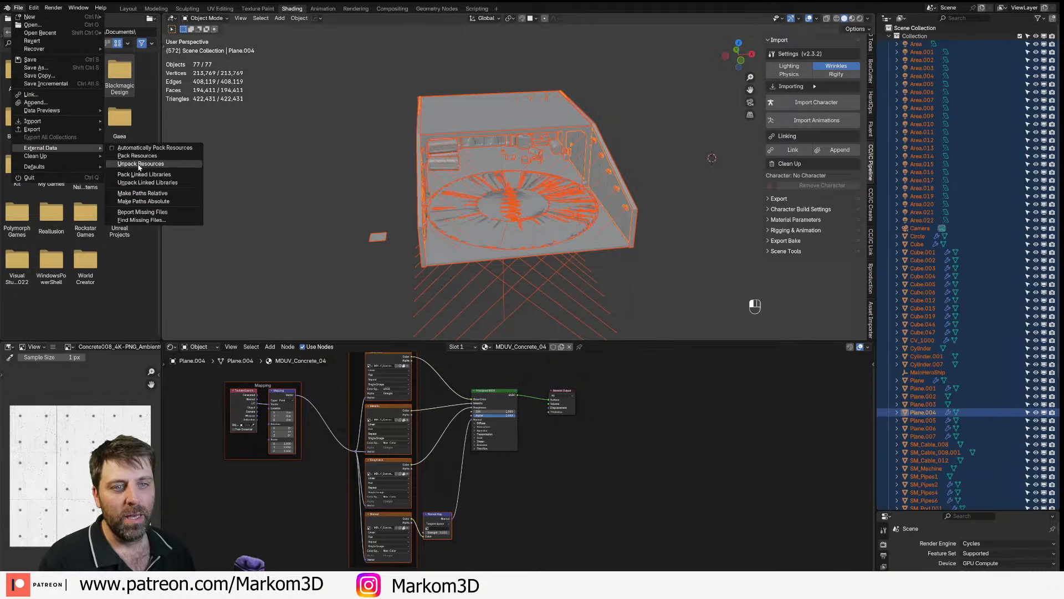
left_click(138, 163)
left_click(138, 165)
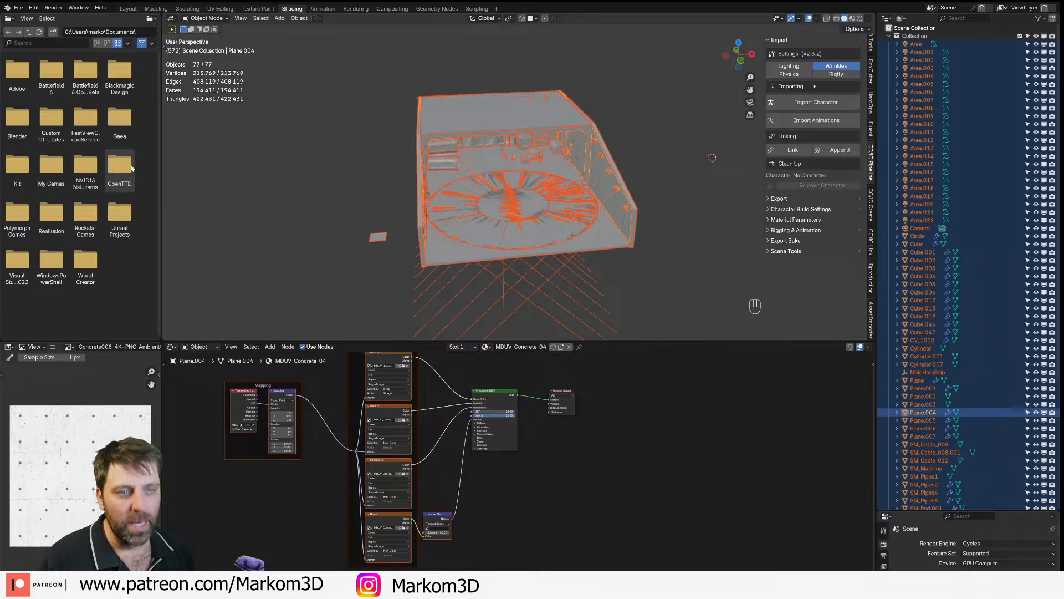
- Switch to File Explorer and check the unpacked images in the HomeBase textures folder
key("alt+Tab")
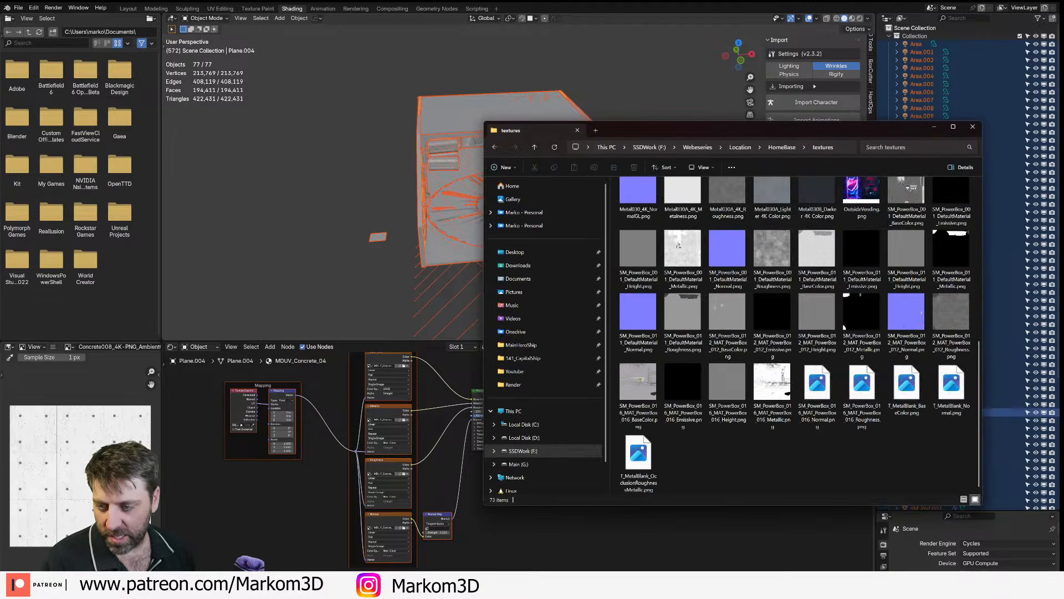
scroll(744, 310, "up", 6)
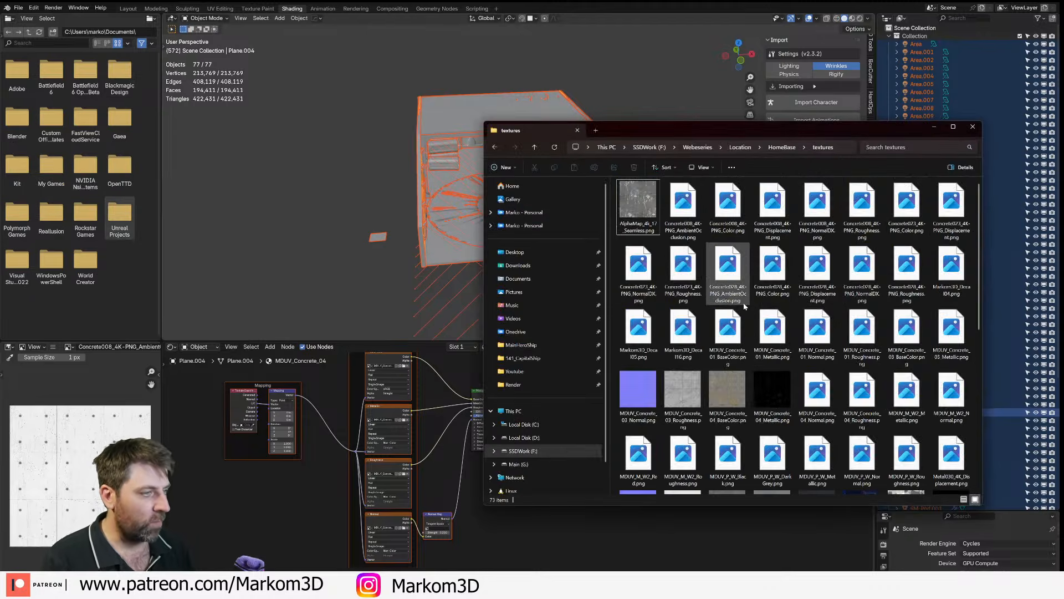
left_click_drag(751, 130, 681, 94)
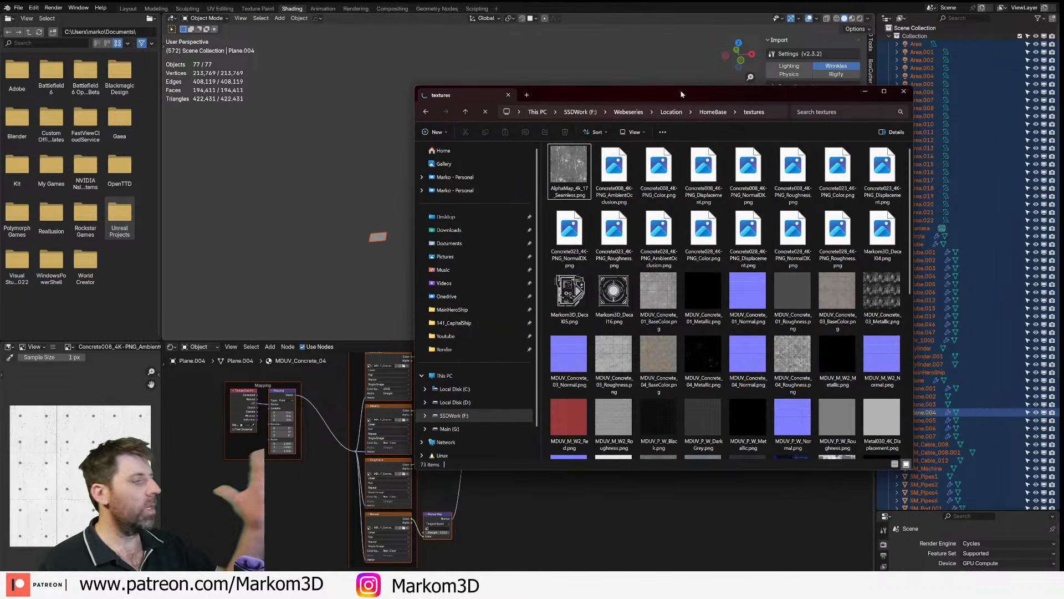
left_click(864, 92)
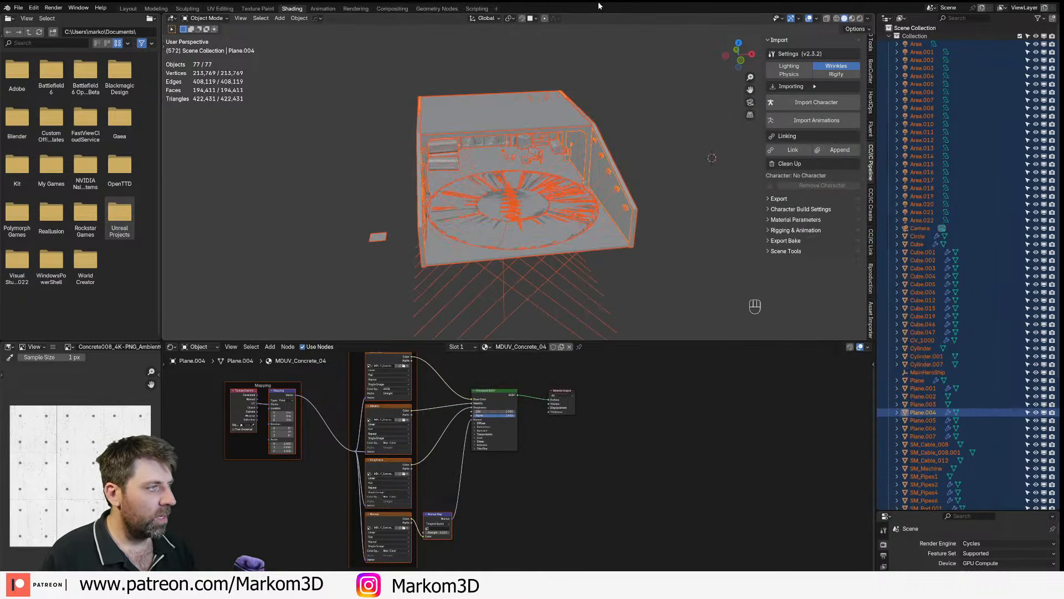
- Save the hangar file in Blender and export the scene as FBX, overwriting SC_Homebase.fbx in the HomeBase folder
key("ctrl+s")
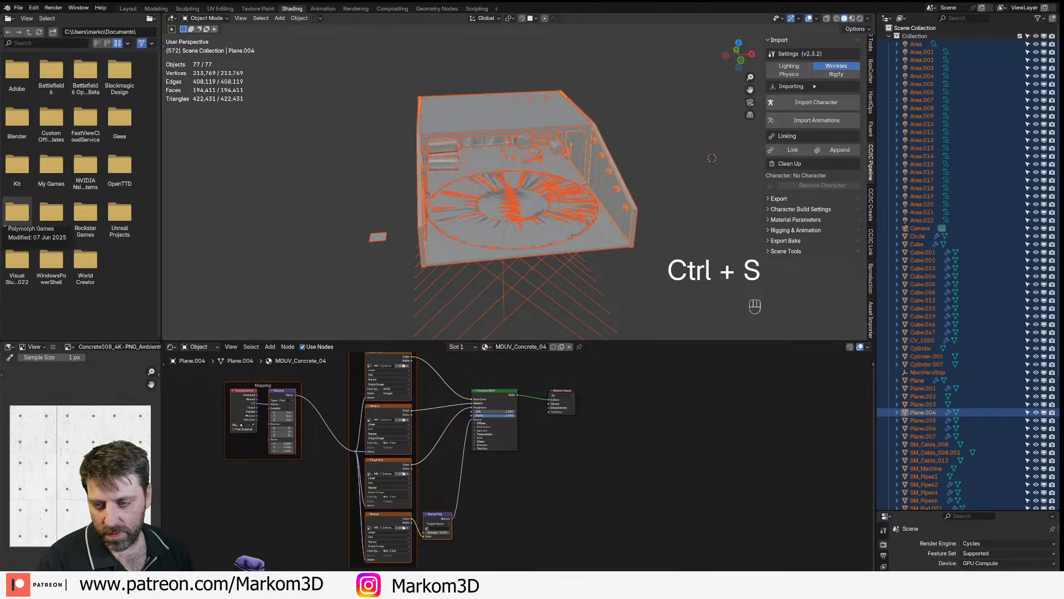
left_click(19, 8)
mouse_move(56, 130)
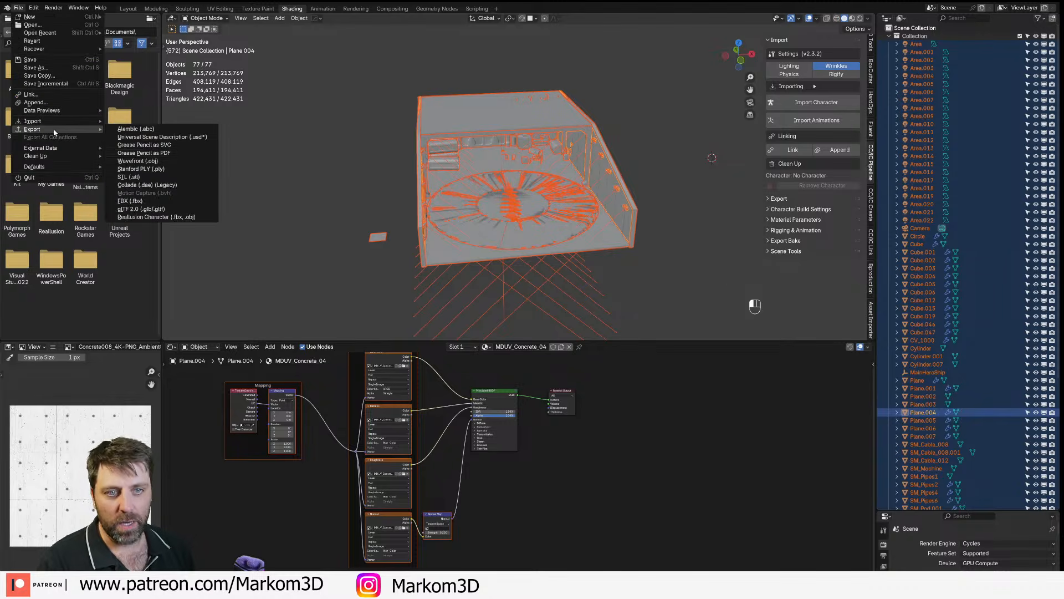
left_click(180, 203)
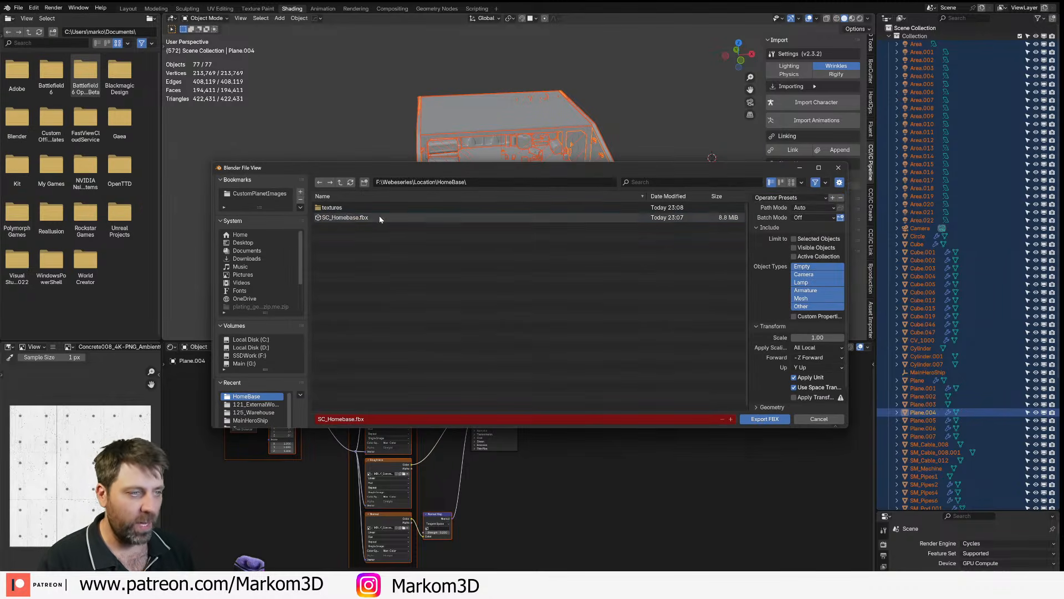
left_click(777, 422)
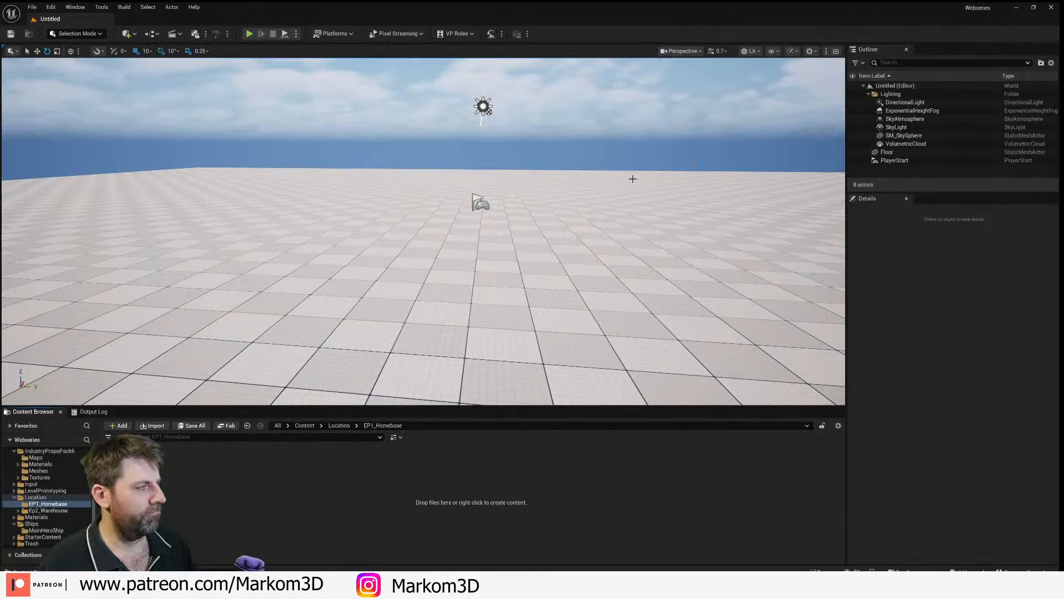
- Bring SC_Homebase.fbx from the HomeBase folder in File Explorer into Unreal Editor's EP1_Homebase content folder for import
left_click(160, 587)
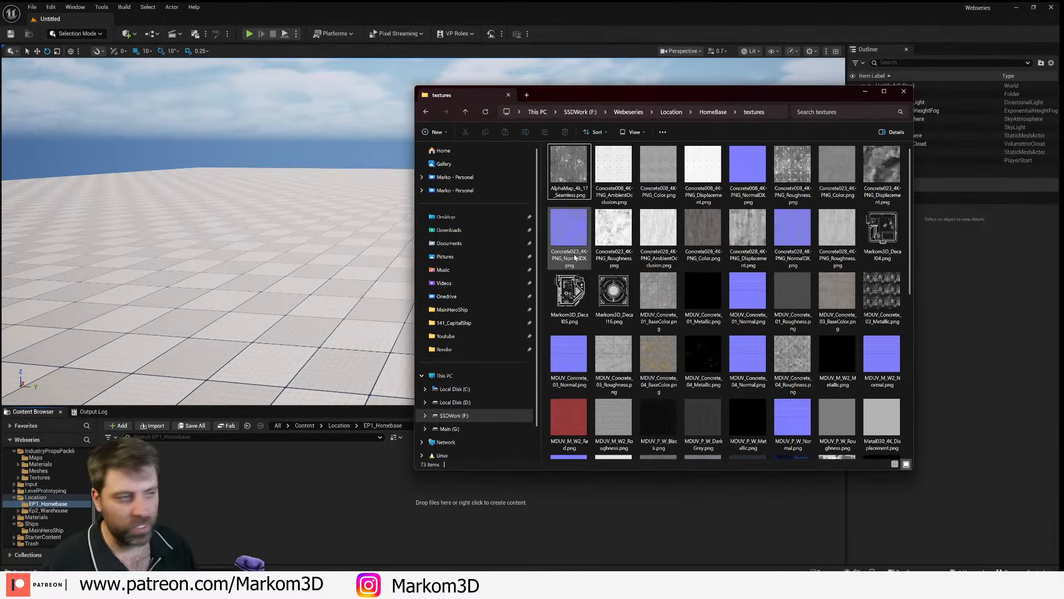
left_click(713, 112)
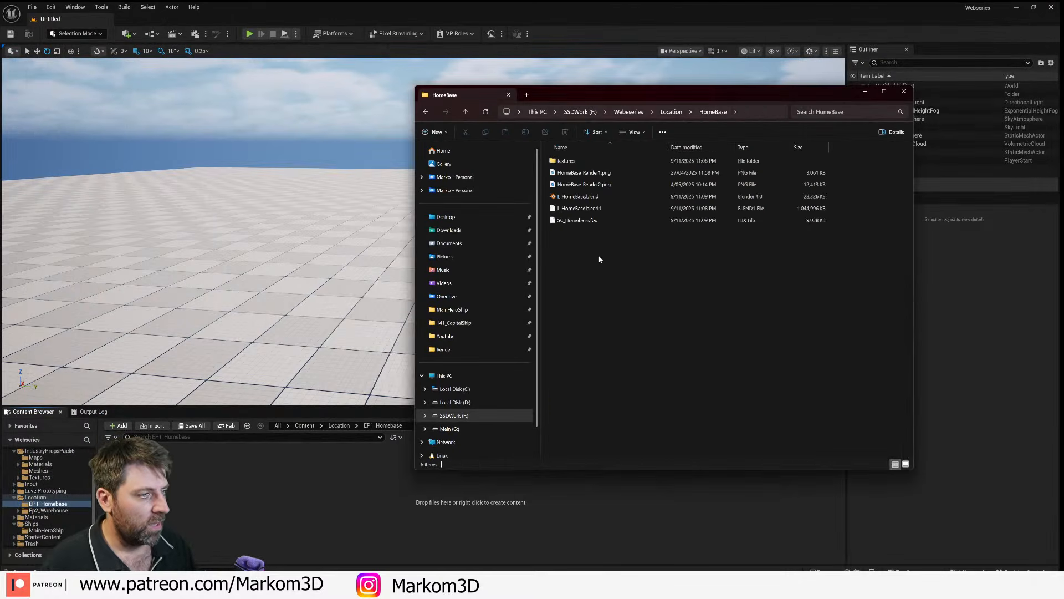
left_click(579, 196)
left_click_drag(577, 220, 184, 503)
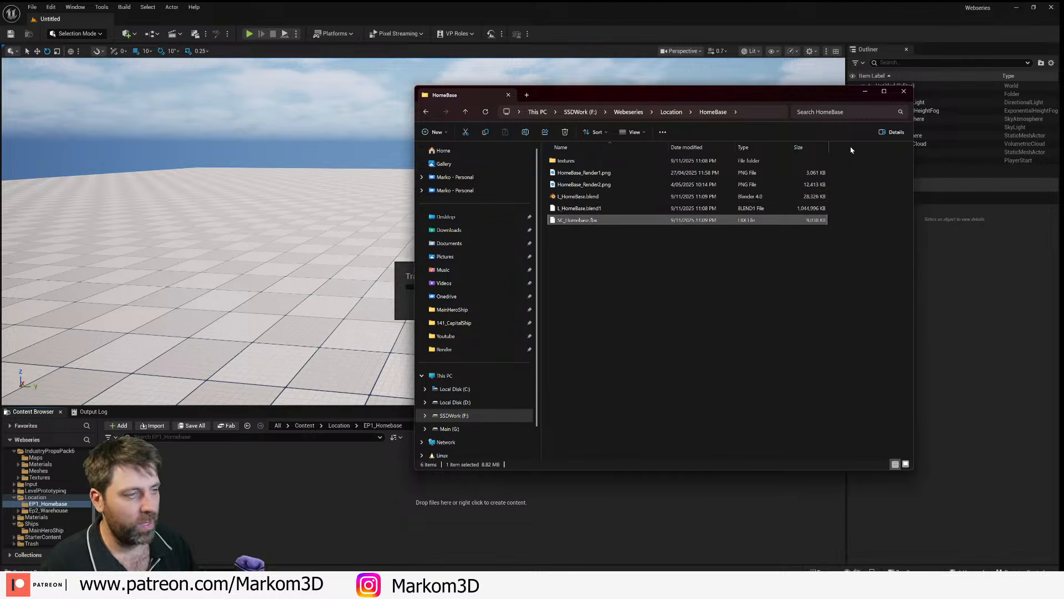
left_click(852, 104)
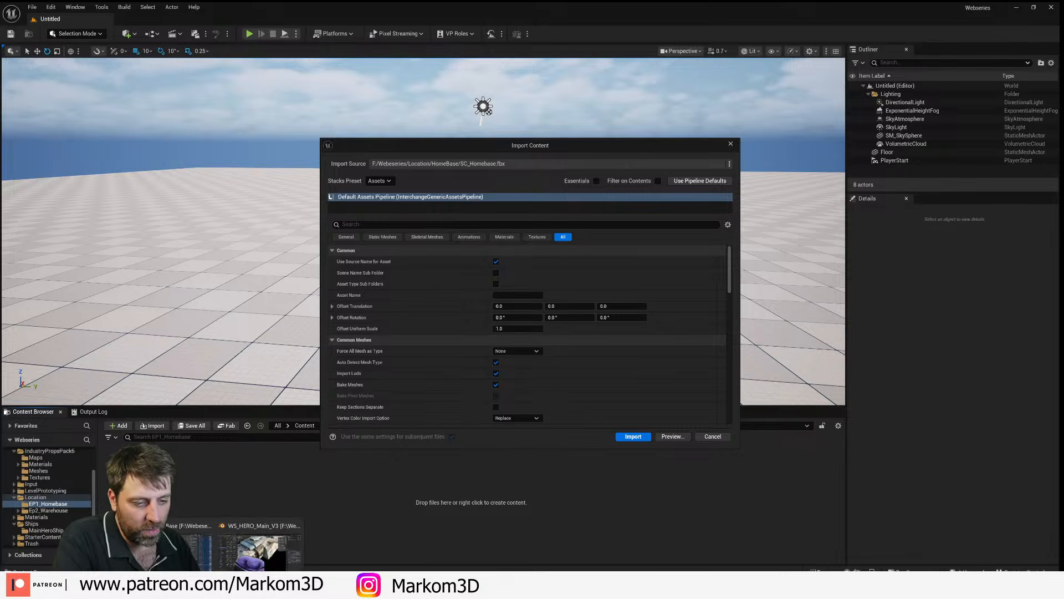
key("alt+Tab")
scroll(870, 83, "up", 5)
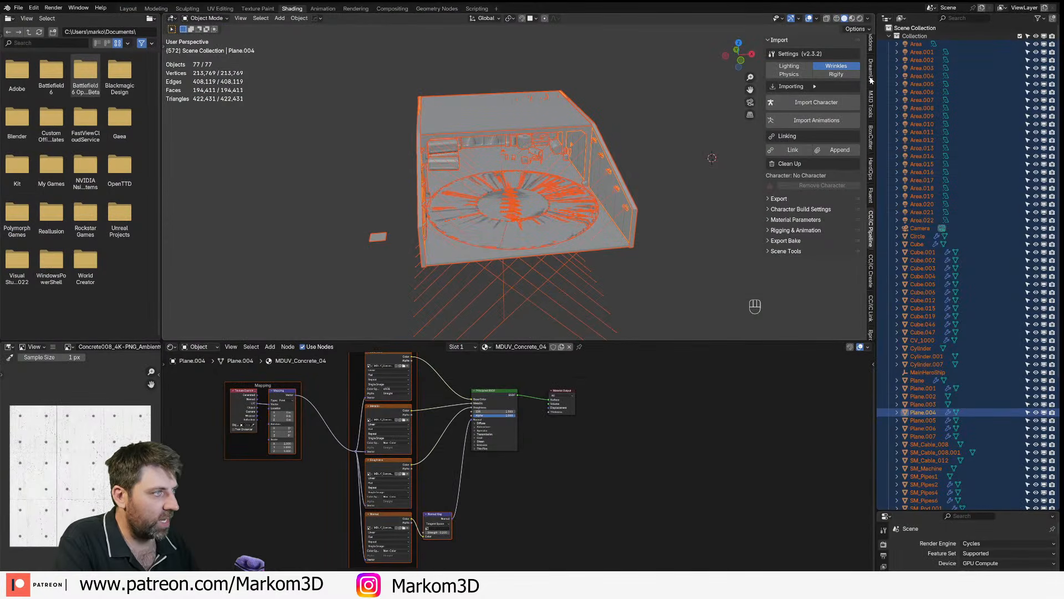
left_click(871, 93)
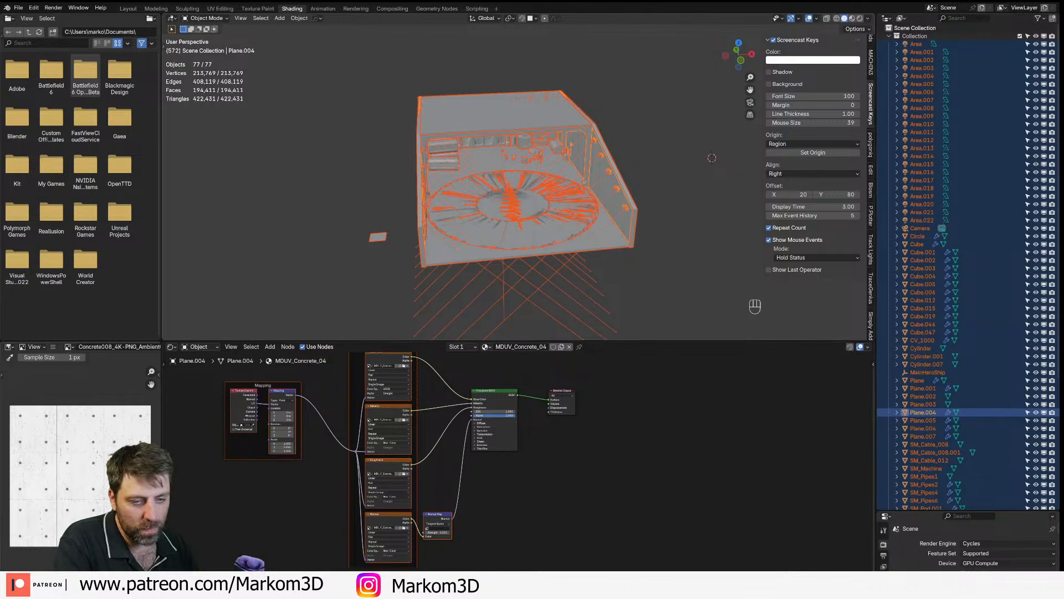
key("alt+Tab")
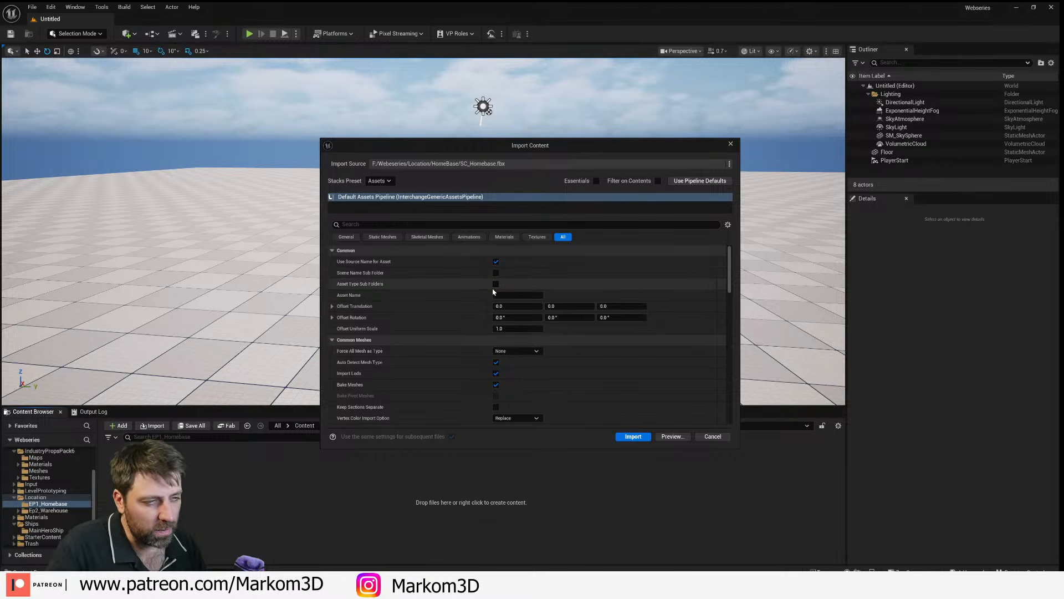
- Review the mesh, material and texture import options for SC_Homebase.fbx and import it with the Assets preset
scroll(480, 283, "down", 10)
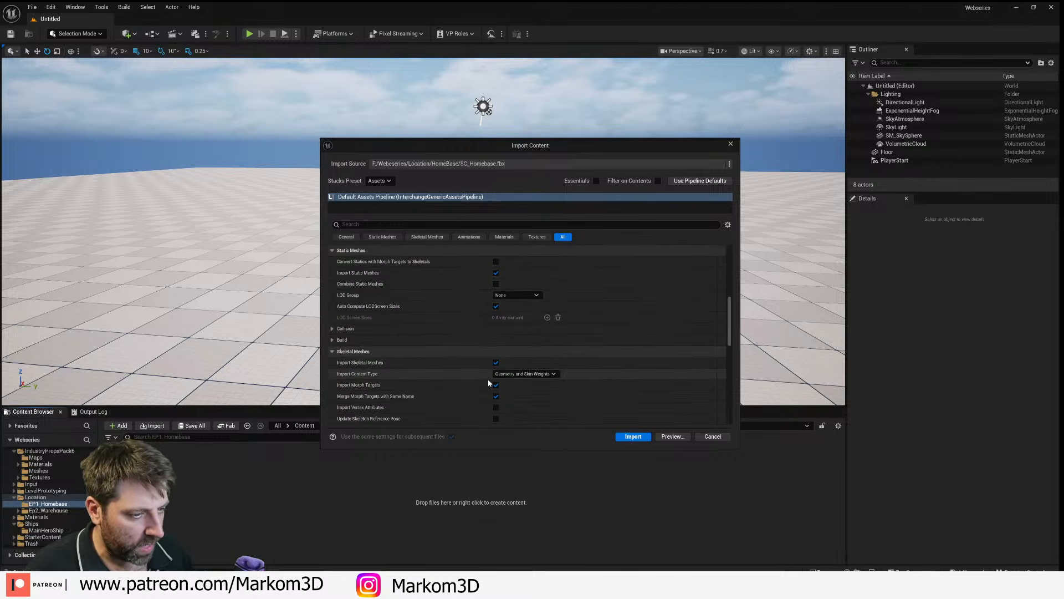
scroll(482, 365, "down", 8)
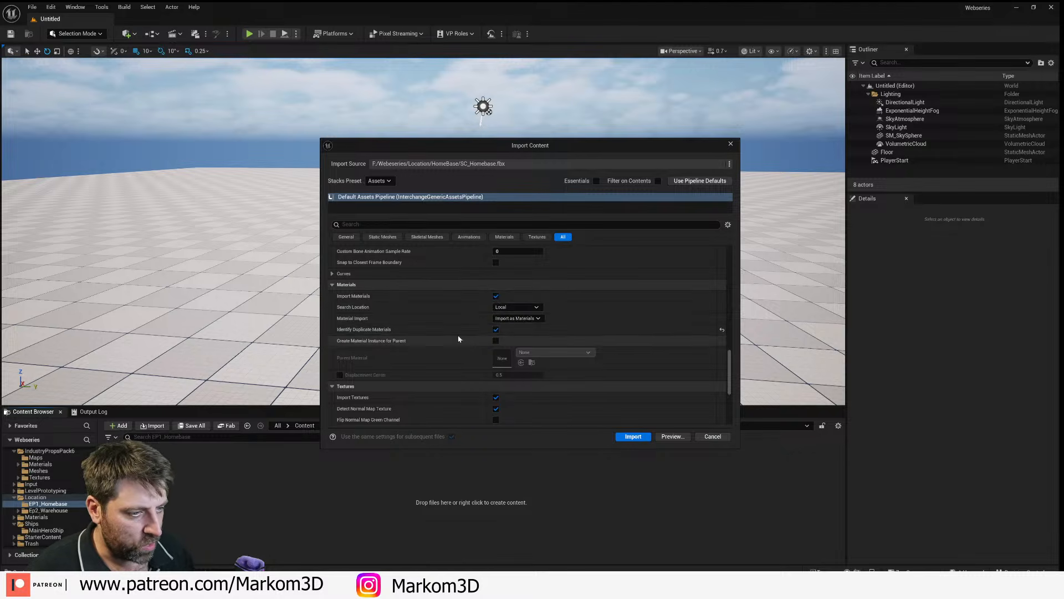
left_click(632, 437)
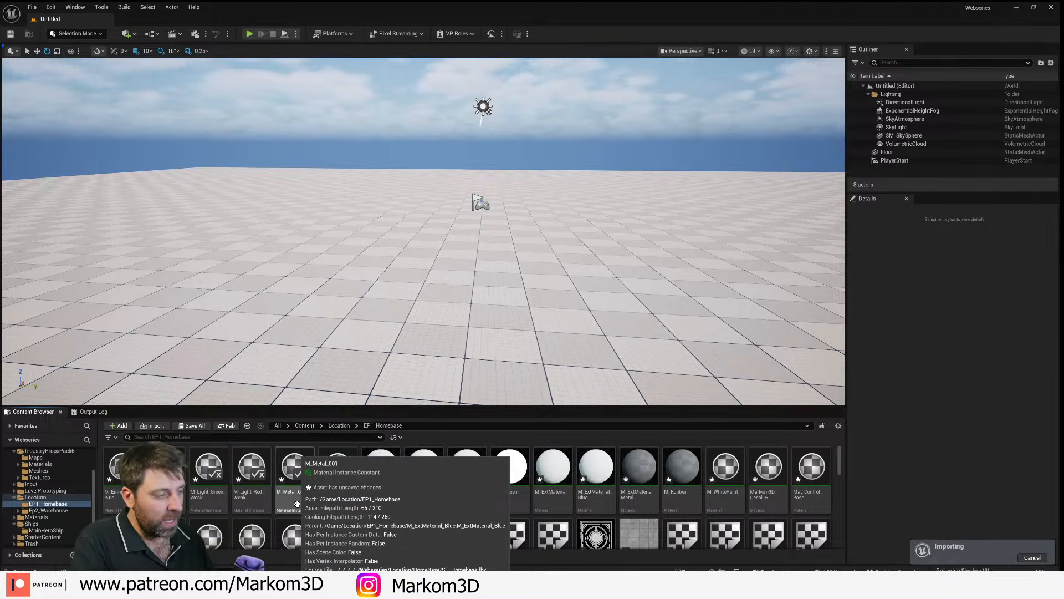
- Enlarge the Content Browser and look through the imported meshes, materials and textures in EP1_Homebase
left_click_drag(443, 406, 426, 266)
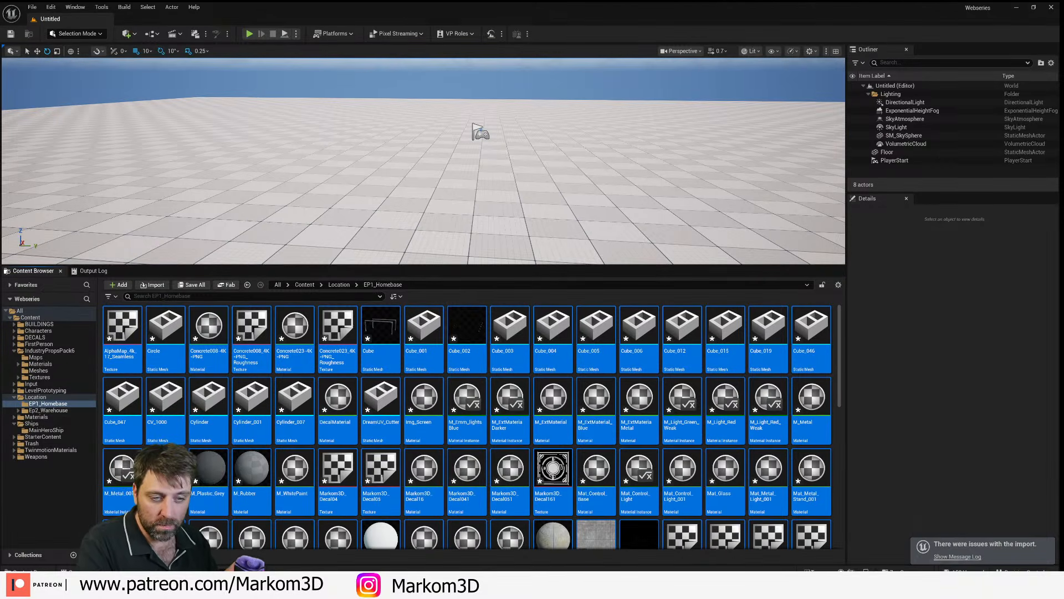
scroll(377, 473, "down", 5)
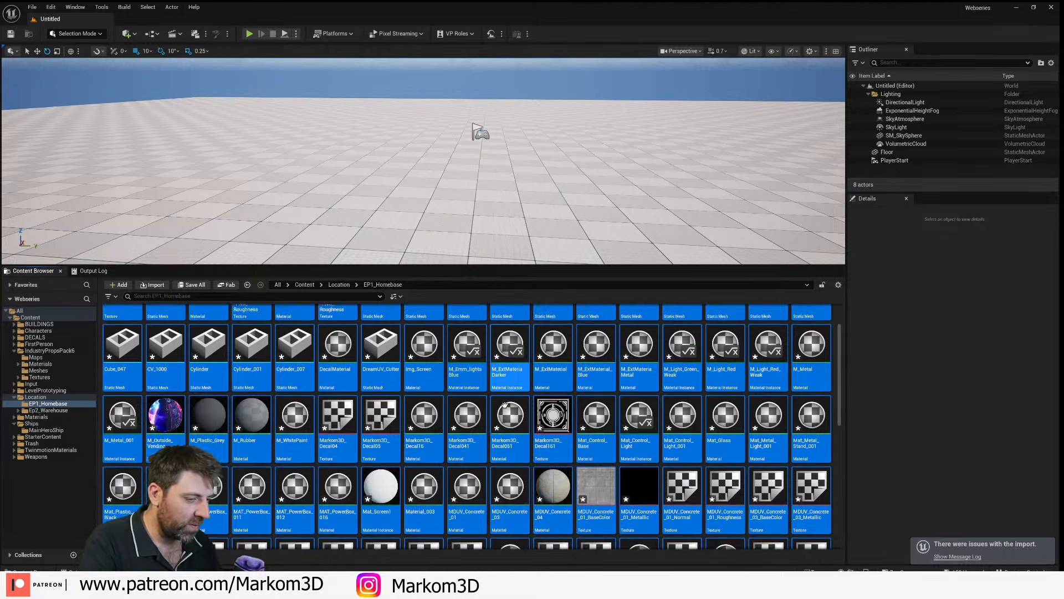
scroll(377, 474, "up", 5)
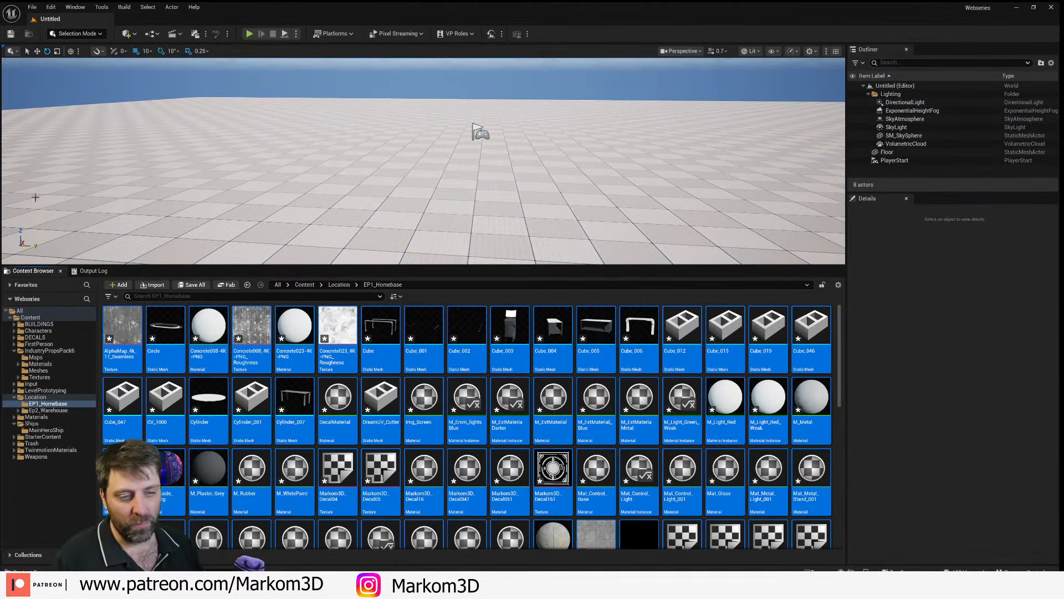
left_click(252, 394)
right_click(252, 393)
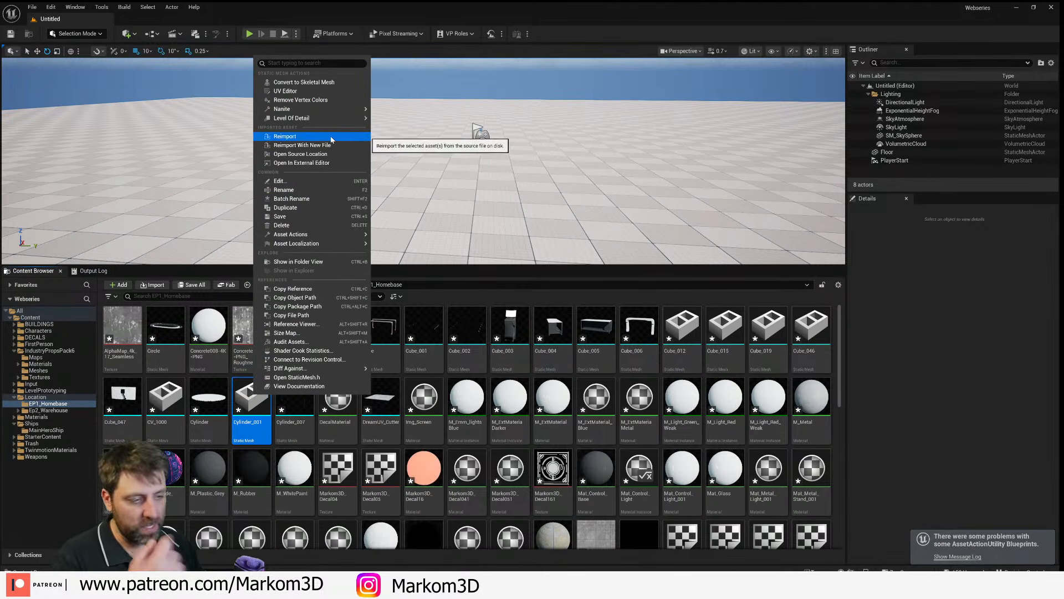
left_click(380, 400)
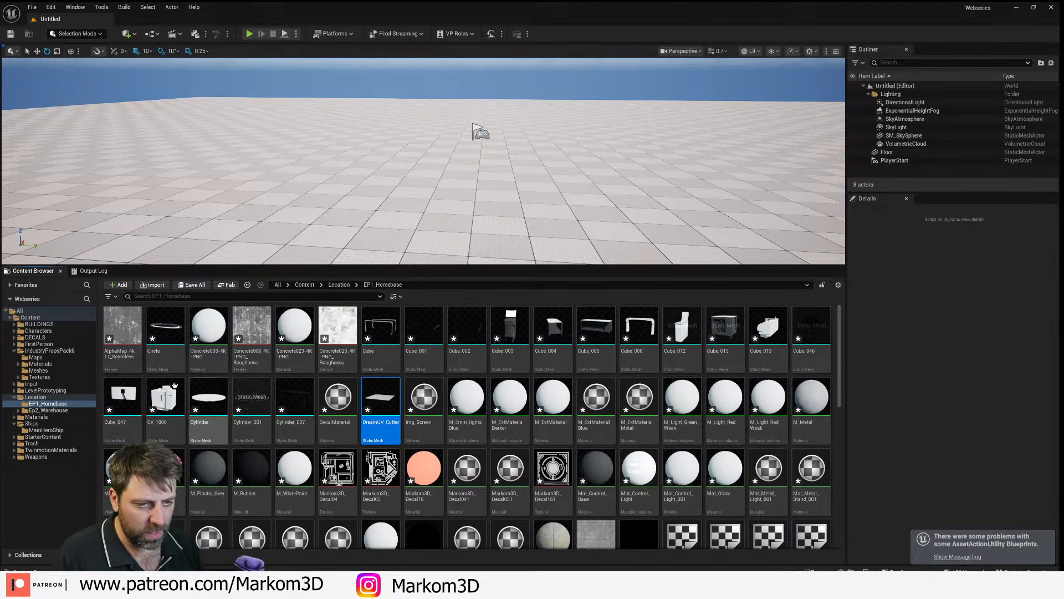
left_click(395, 296)
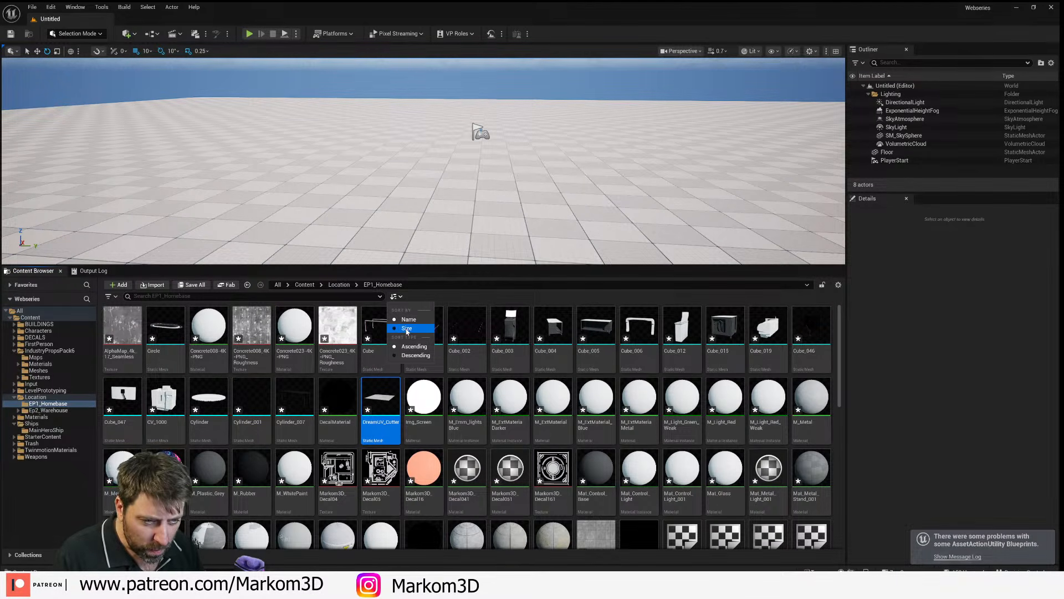
left_click(482, 294)
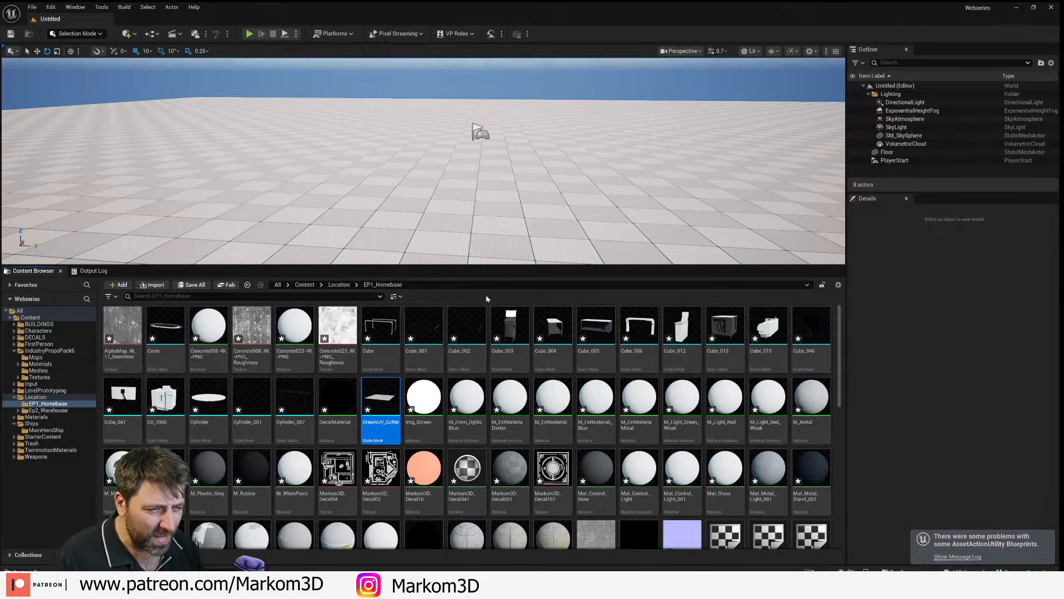
left_click(838, 285)
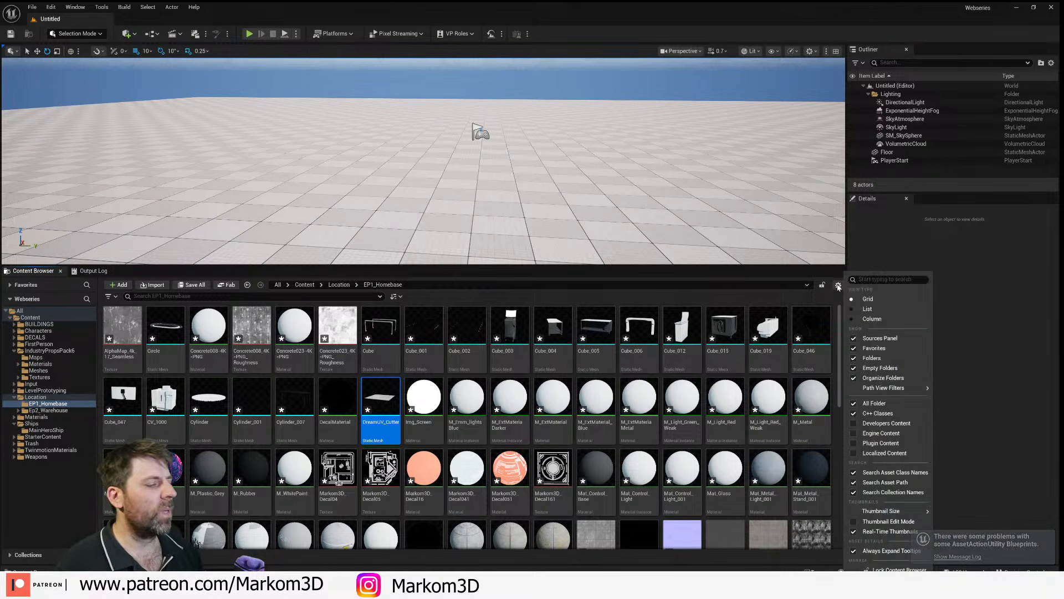
left_click(838, 285)
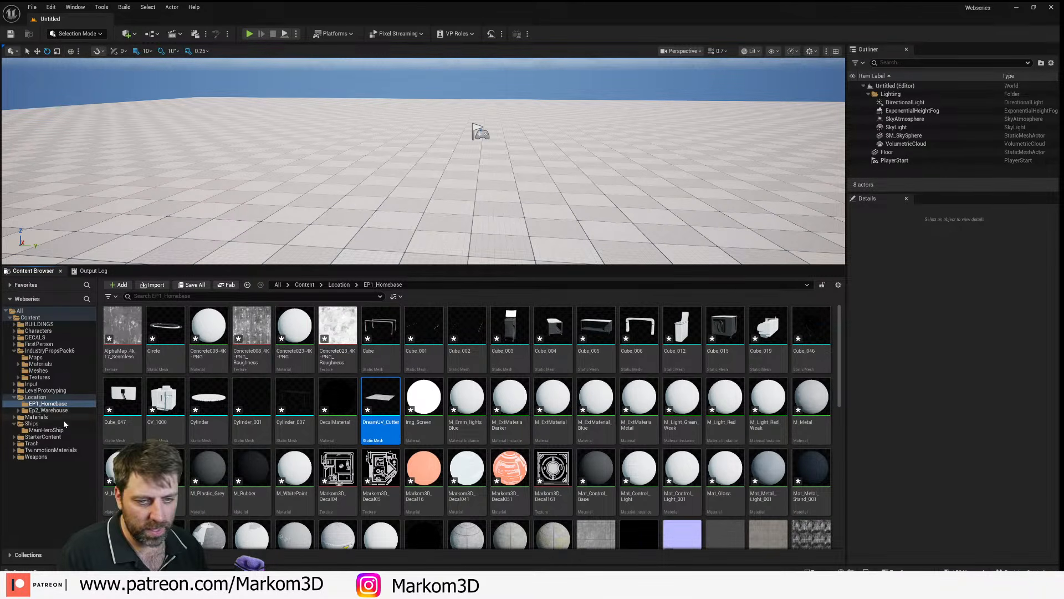
- Create a folder named Materials inside the EP1_Homebase folder
right_click(54, 405)
left_click(102, 208)
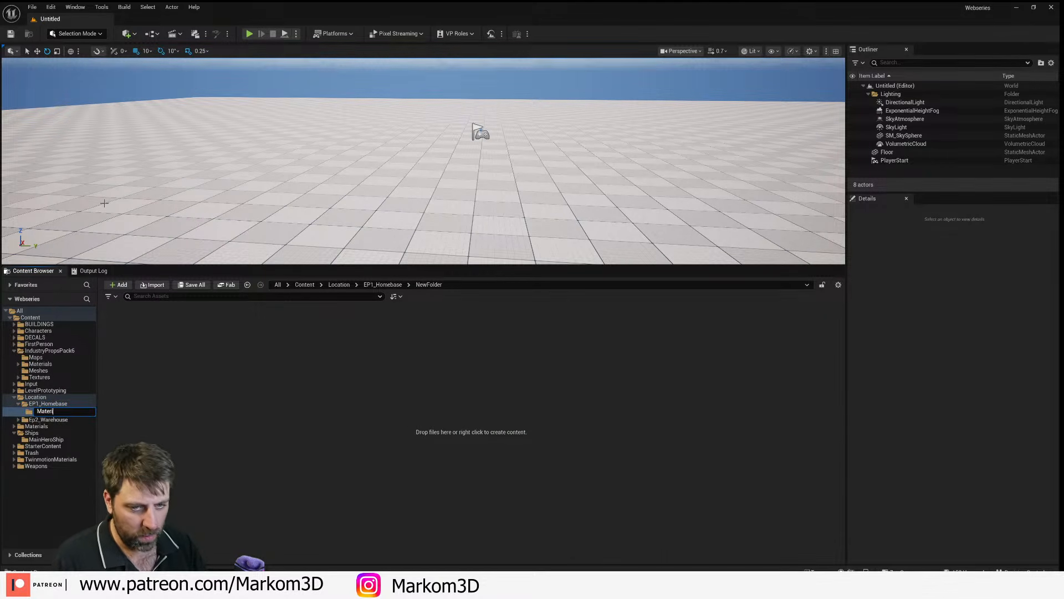
type("Materials")
key("Return")
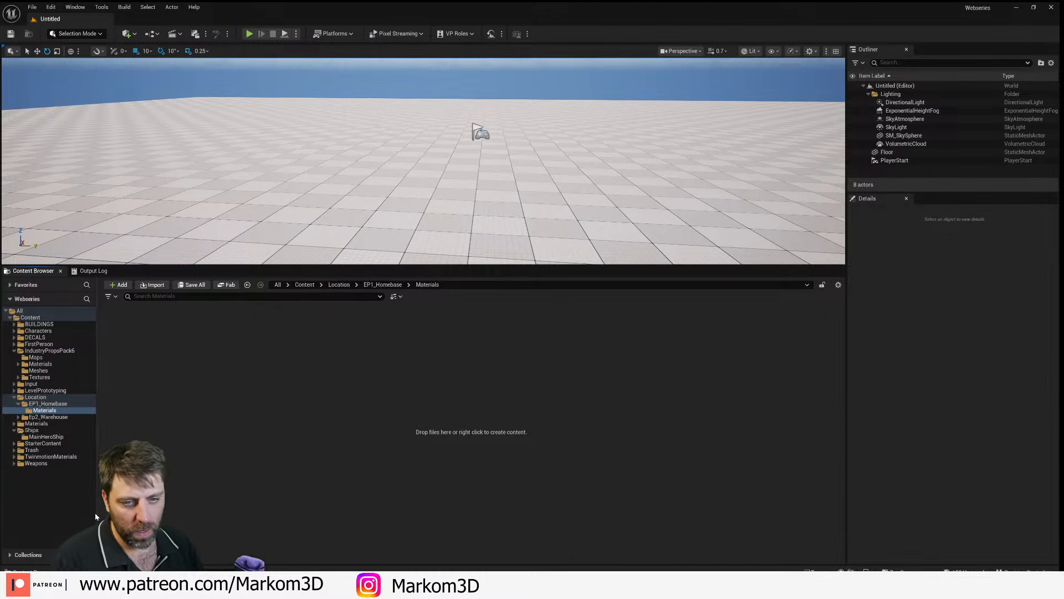
- Move the EP1_Homebase materials and textures from AlphaMap through Markom3D_Decal16 into the Materials subfolder, leaving out the static meshes
left_click(50, 404)
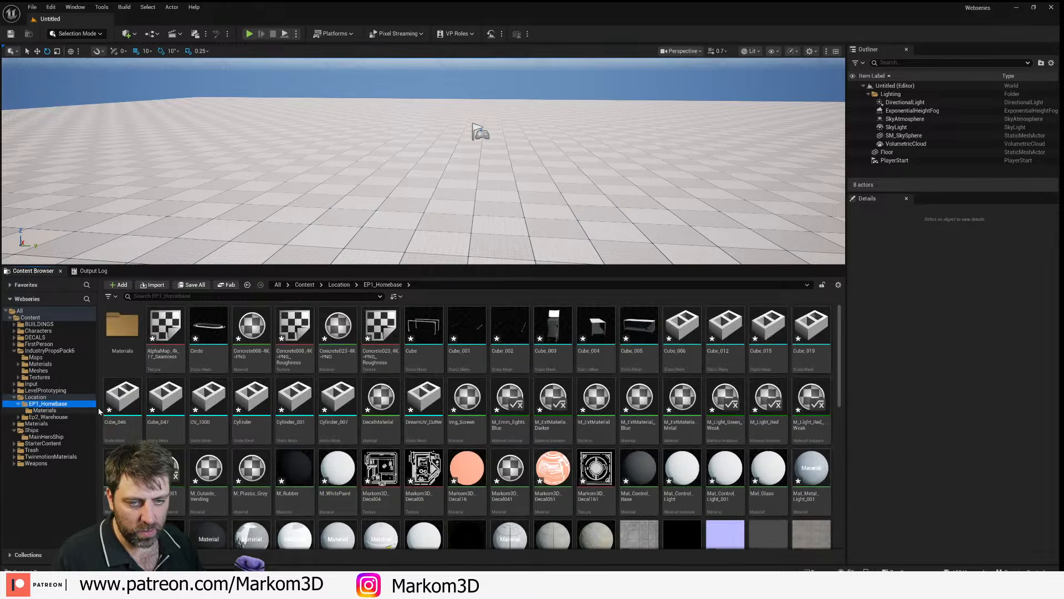
left_click(165, 330)
left_click(251, 332, "ctrl")
left_click(337, 333, "ctrl")
left_click(381, 333, "ctrl")
left_click(291, 333, "ctrl")
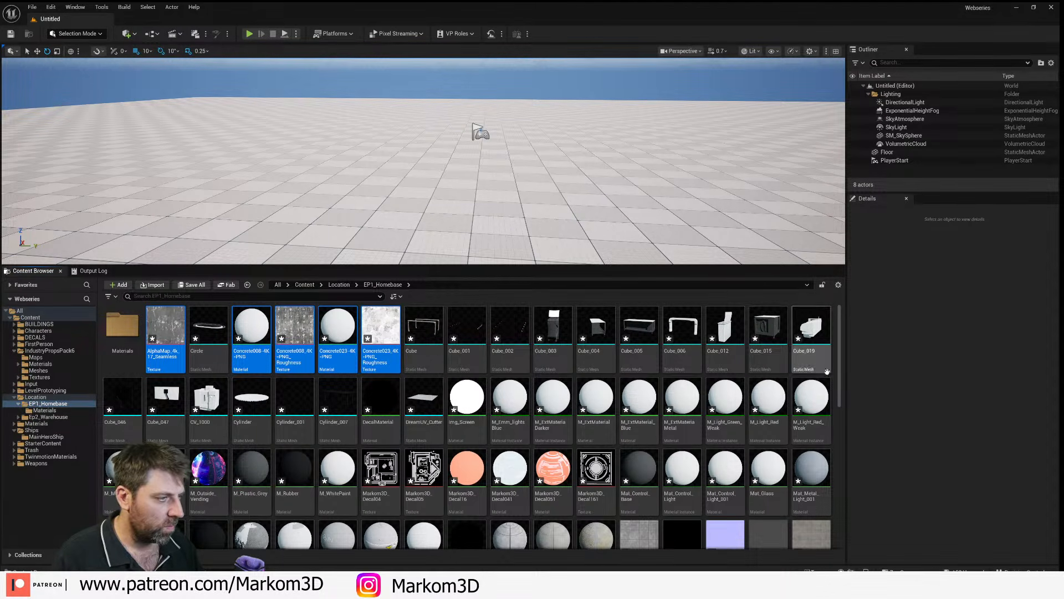
left_click(812, 399, "ctrl")
left_click(768, 399, "ctrl")
left_click(682, 399, "ctrl")
left_click(725, 399, "ctrl")
left_click(638, 408, "ctrl")
left_click(596, 407, "ctrl")
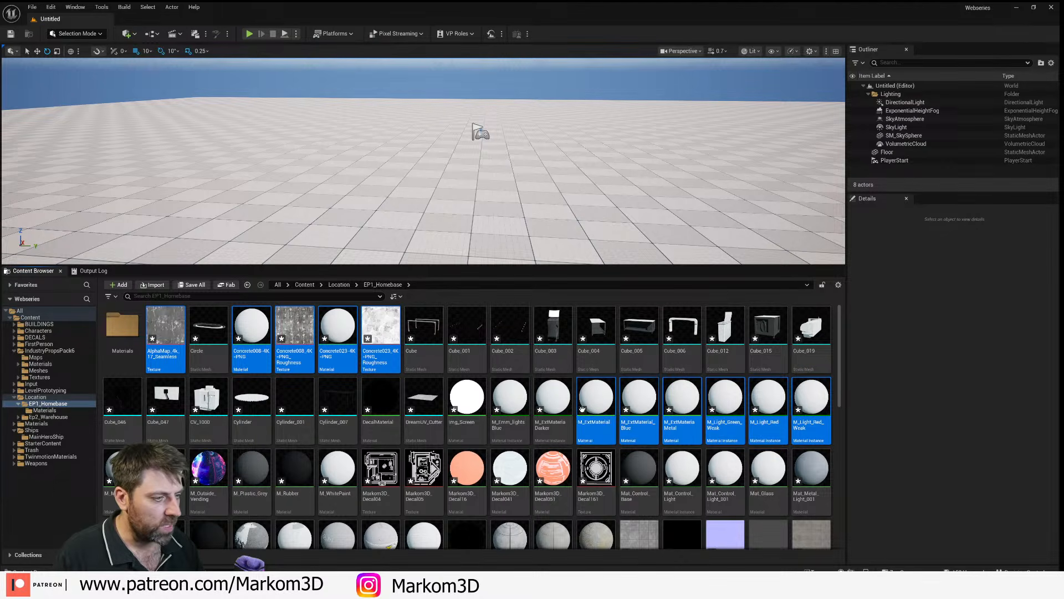
left_click(553, 408, "ctrl")
left_click(509, 407, "ctrl")
left_click(467, 407, "ctrl")
left_click(122, 468, "ctrl")
left_click(165, 469, "ctrl")
left_click(208, 468, "ctrl")
left_click(251, 469, "ctrl")
left_click(294, 468, "ctrl")
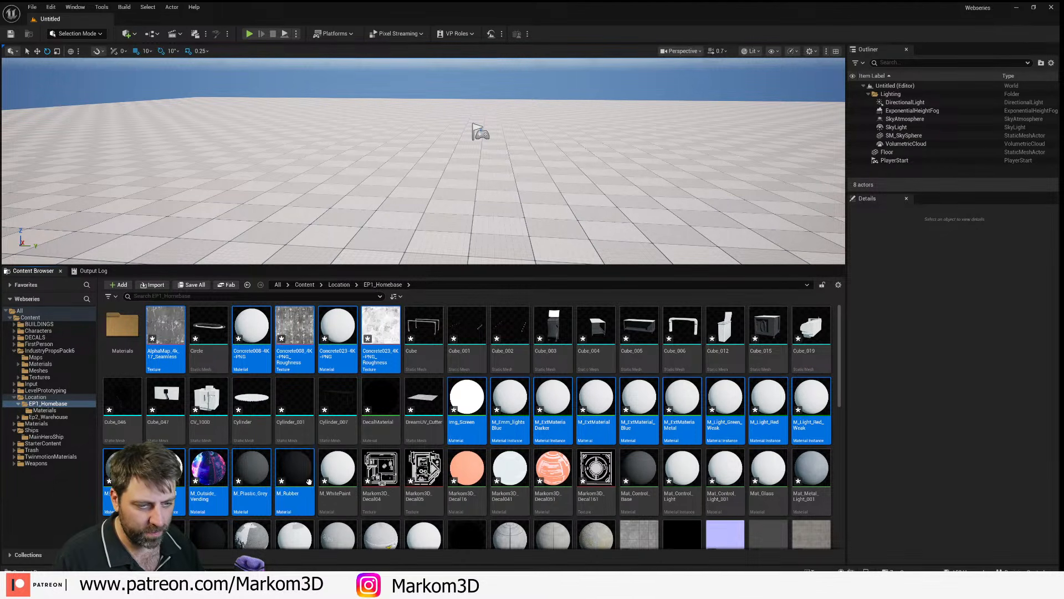
left_click(337, 468, "ctrl")
left_click(381, 468, "ctrl")
left_click(424, 468, "ctrl")
left_click(466, 468, "ctrl")
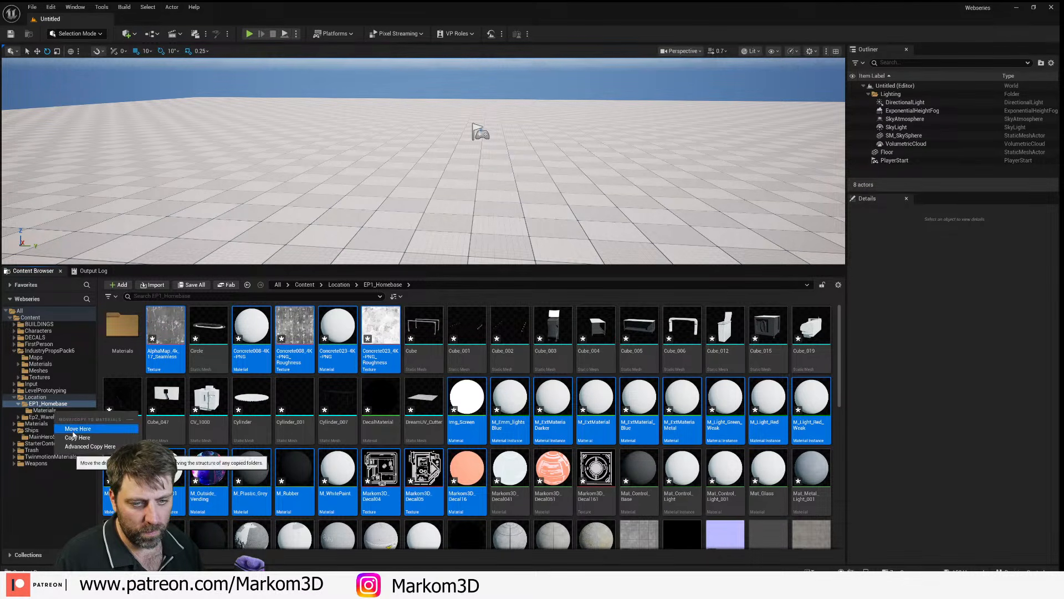
left_click(73, 431)
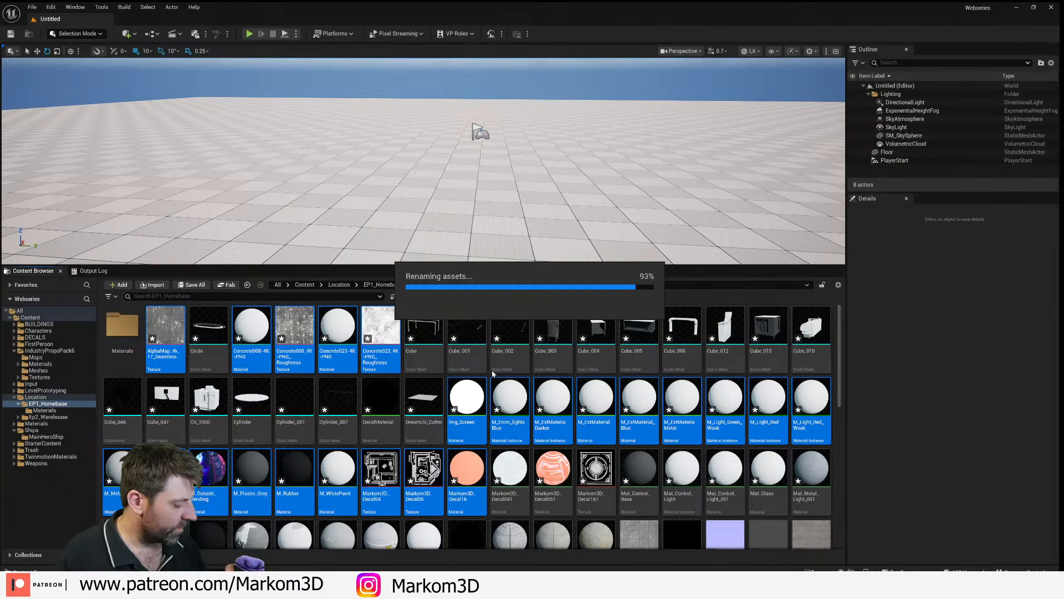
- Move the continuous run of materials and textures from Markom3D_Decal041 up to the Plane meshes into the Materials subfolder
left_click(253, 396)
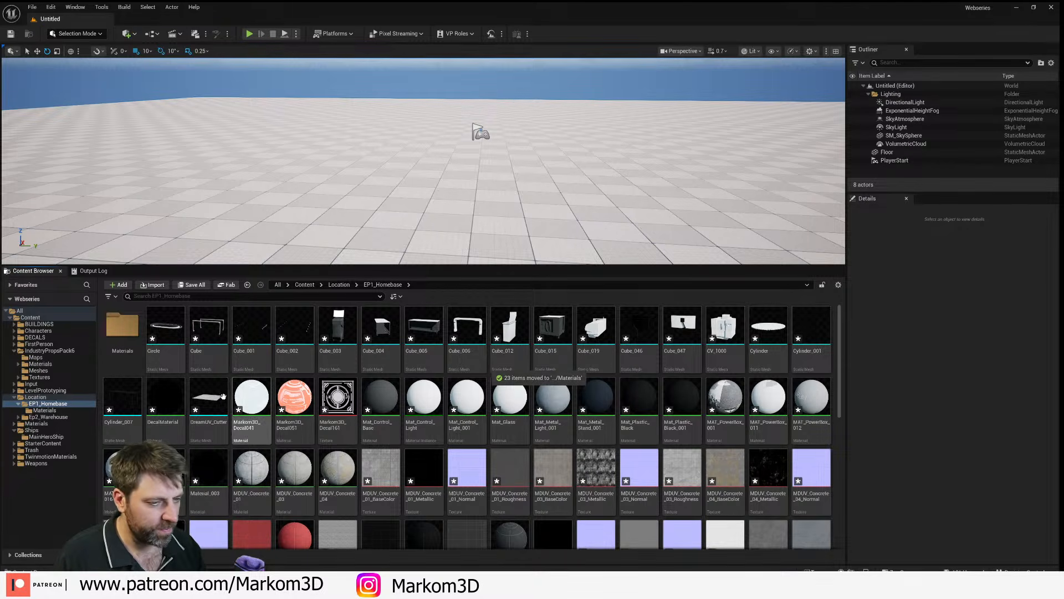
scroll(338, 463, "down", 1)
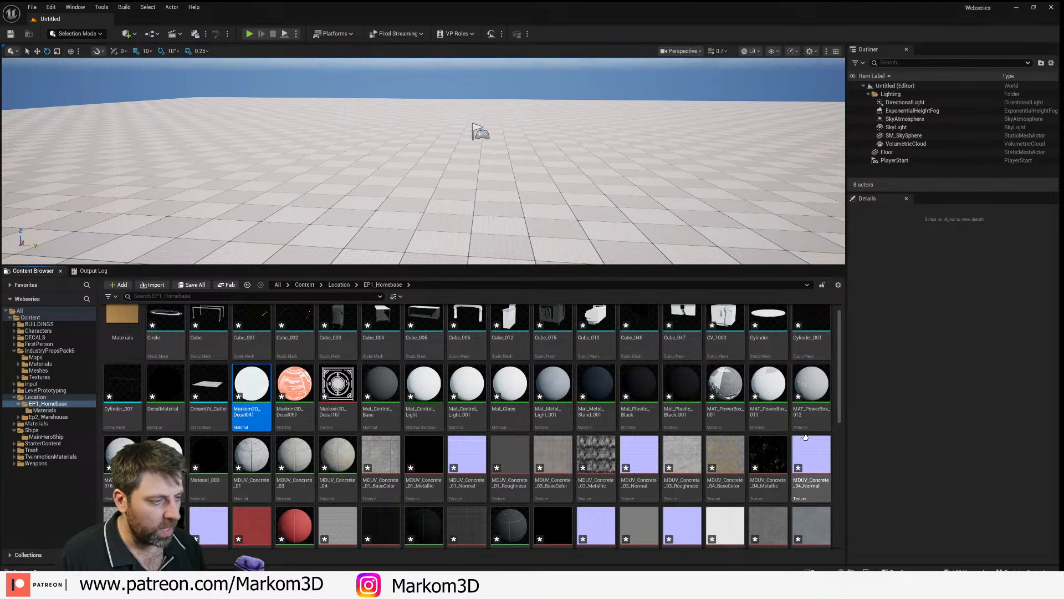
scroll(810, 460, "down", 3)
scroll(361, 457, "down", 7)
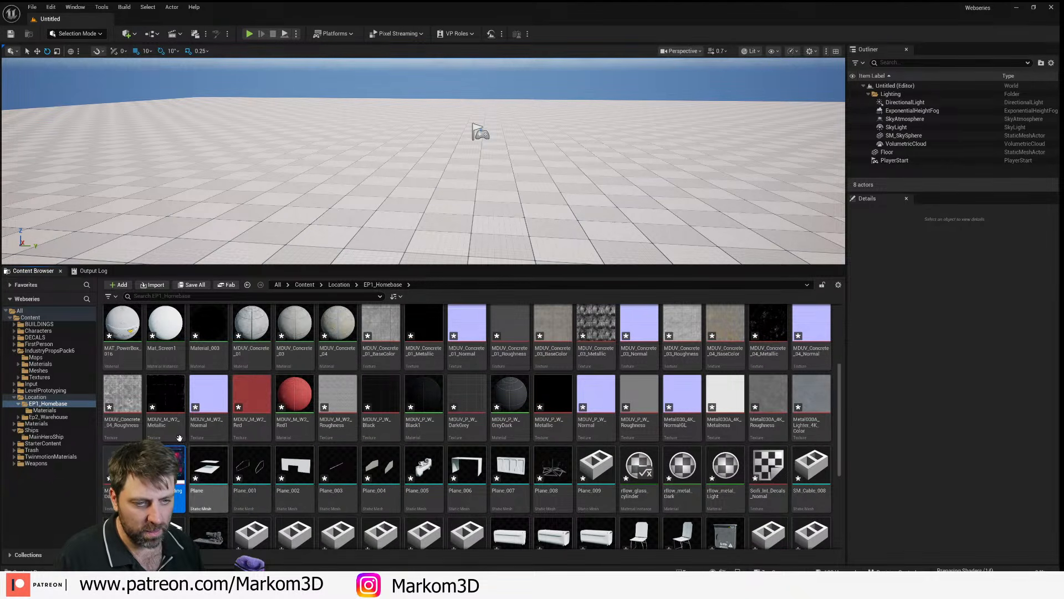
scroll(459, 431, "up", 5)
scroll(459, 431, "up", 1)
left_click(255, 352, "shift")
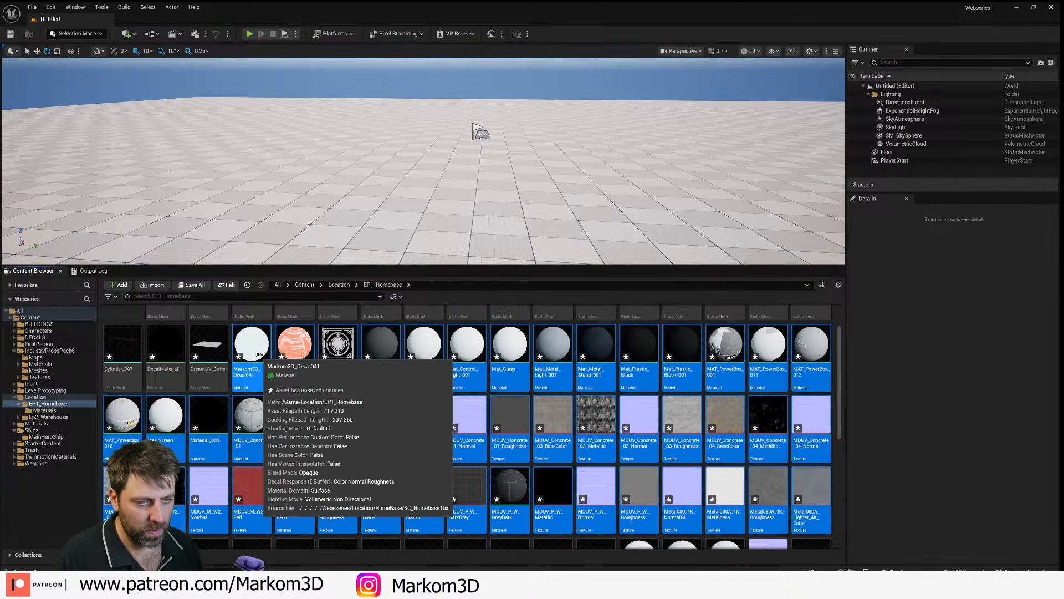
scroll(247, 402, "down", 5)
scroll(241, 385, "up", 3)
scroll(242, 381, "up", 2)
left_click_drag(242, 381, 42, 410)
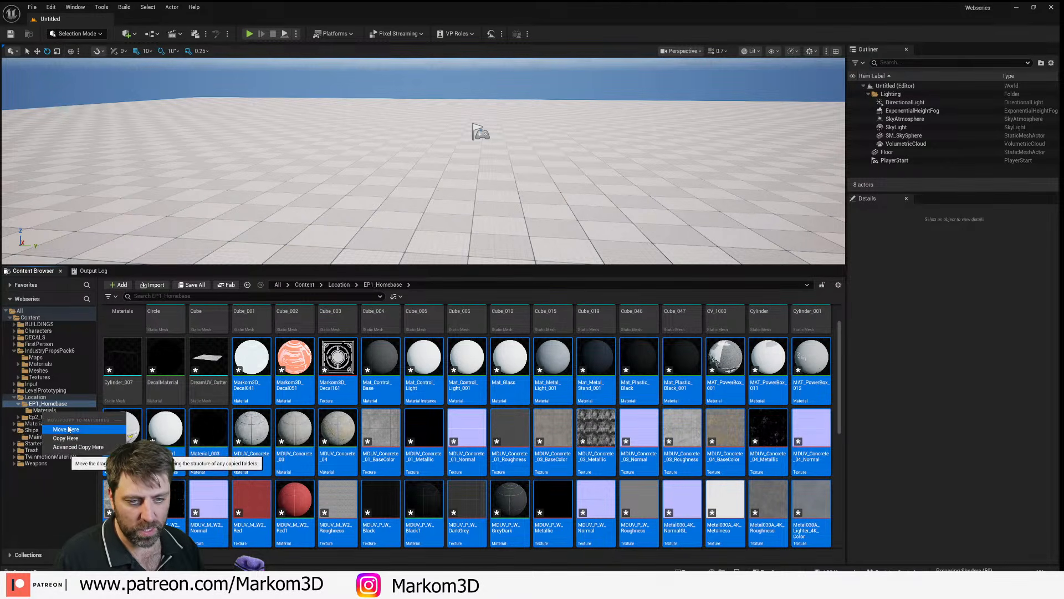
left_click(68, 429)
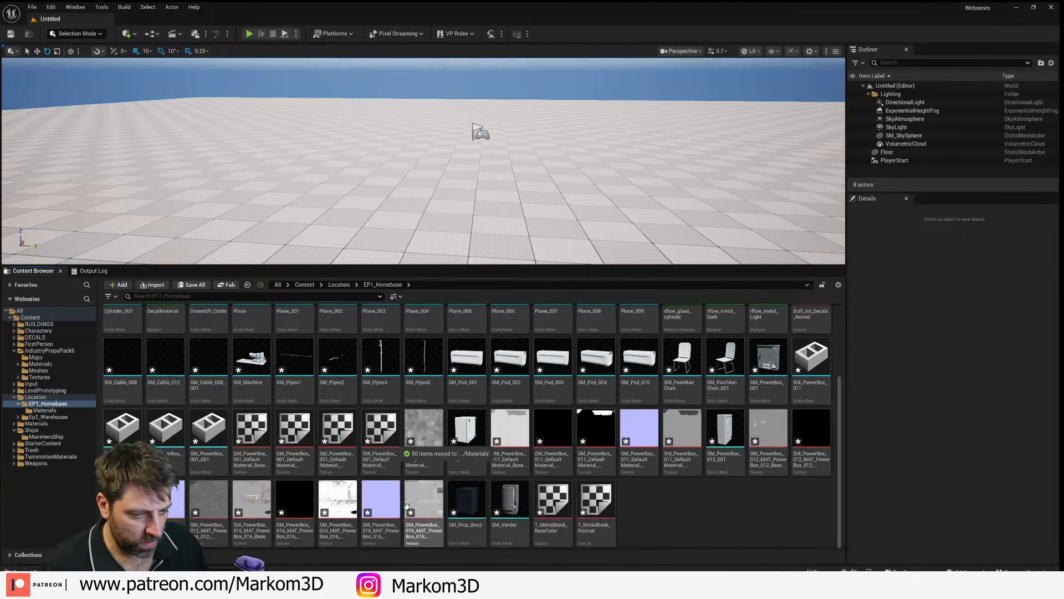
left_click(257, 462)
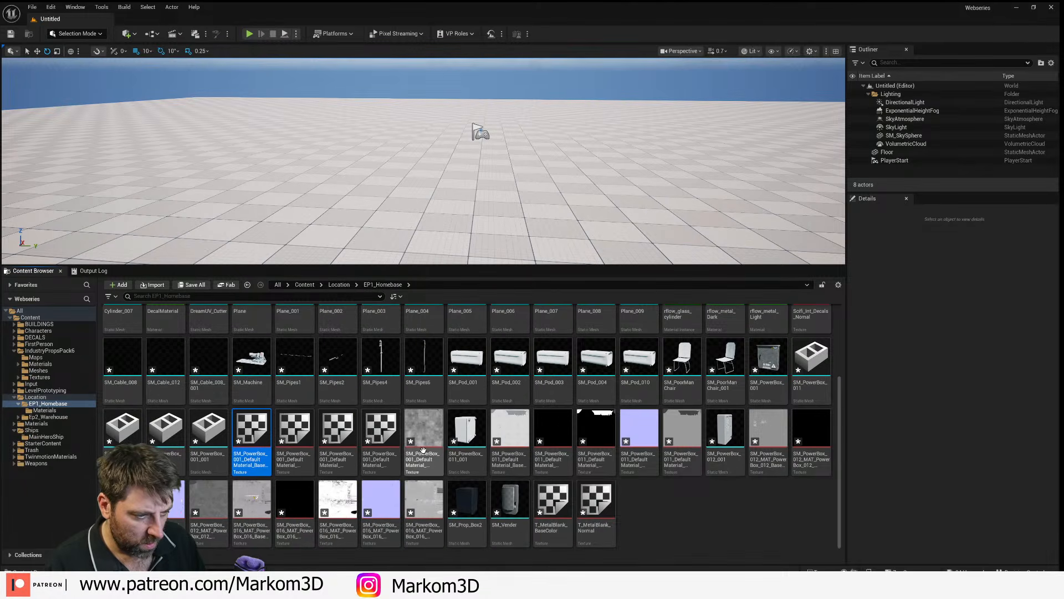
left_click(587, 520)
left_click(554, 515, "ctrl")
left_click(432, 504, "ctrl")
left_click(364, 505, "ctrl")
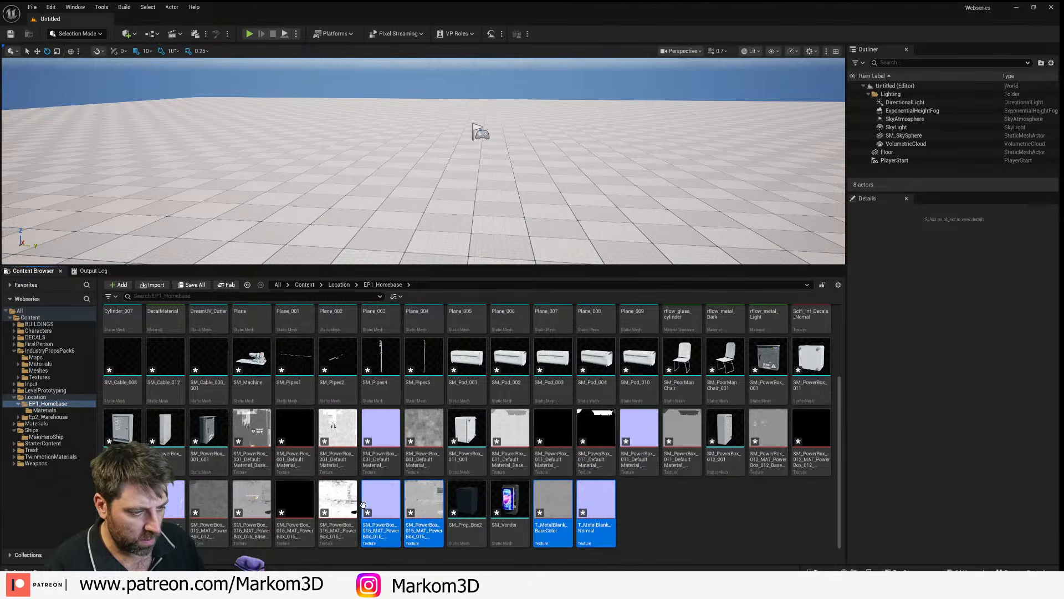
- Move the remaining SM_PowerBox and T_MetalBlank textures, the three rflow materials and the Scifi_Int_Decals_Normal texture into the Materials subfolder, without any meshes
left_click(252, 438)
left_click(592, 498, "shift")
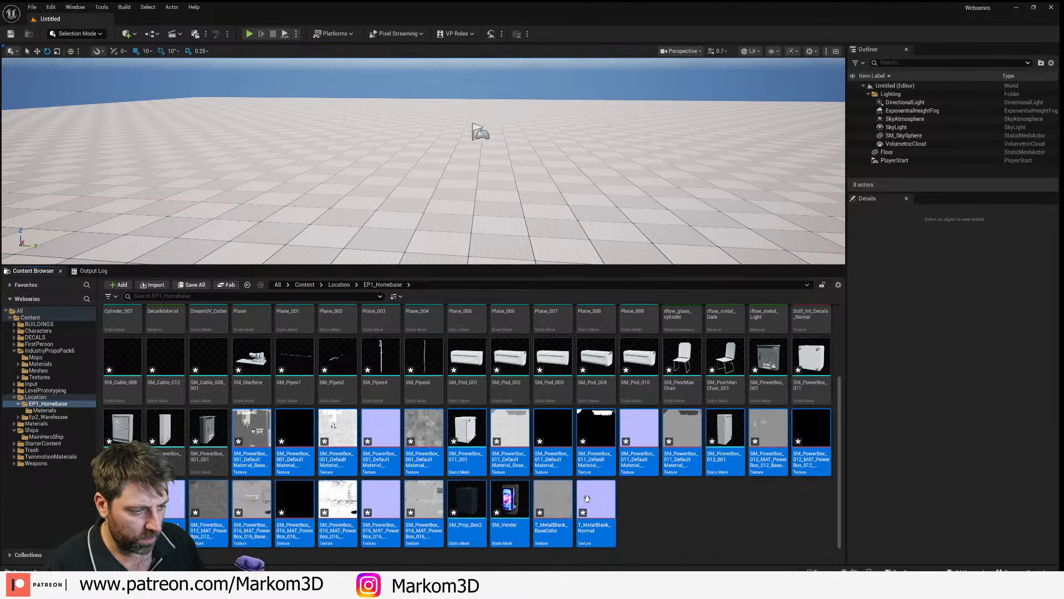
left_click(507, 500, "ctrl")
left_click(472, 496, "ctrl")
left_click(474, 448, "ctrl")
left_click(725, 438, "ctrl")
scroll(263, 533, "up", 2)
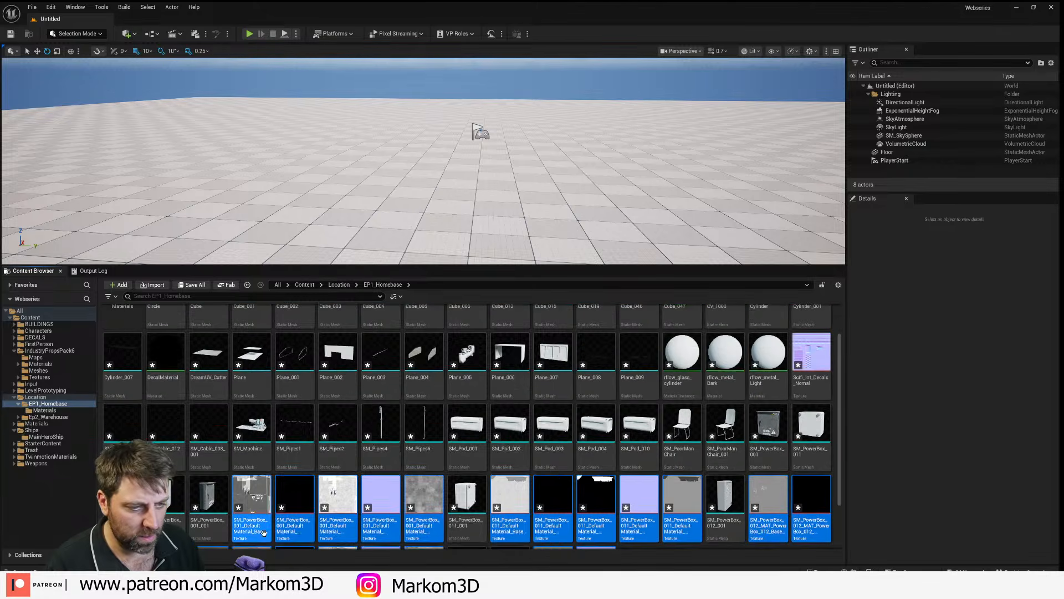
scroll(263, 533, "up", 2)
left_click(682, 399, "ctrl")
left_click(725, 399, "ctrl")
left_click(766, 413, "ctrl")
left_click(810, 396, "ctrl")
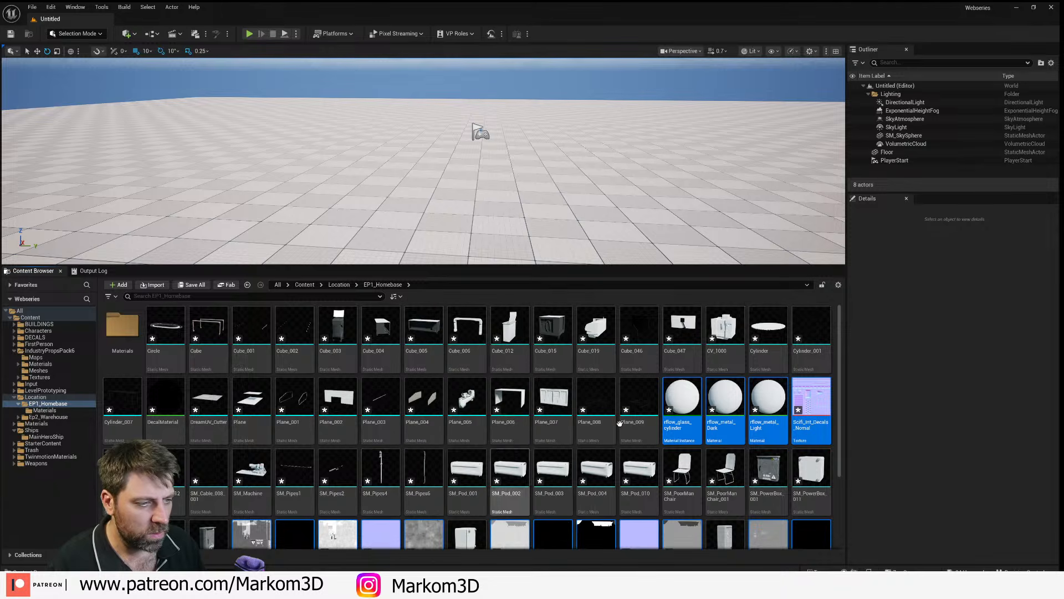
left_click_drag(682, 399, 55, 415)
left_click(77, 429)
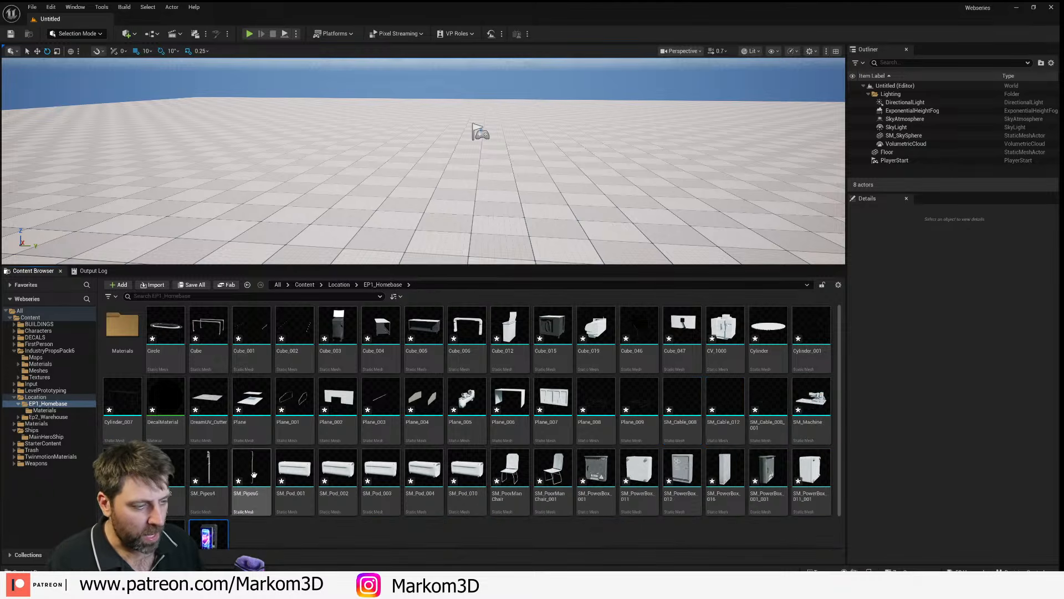
- Place all remaining EP1_Homebase assets together into the level and view the hangar interior
key("ctrl+a")
left_click_drag(173, 404, 264, 218)
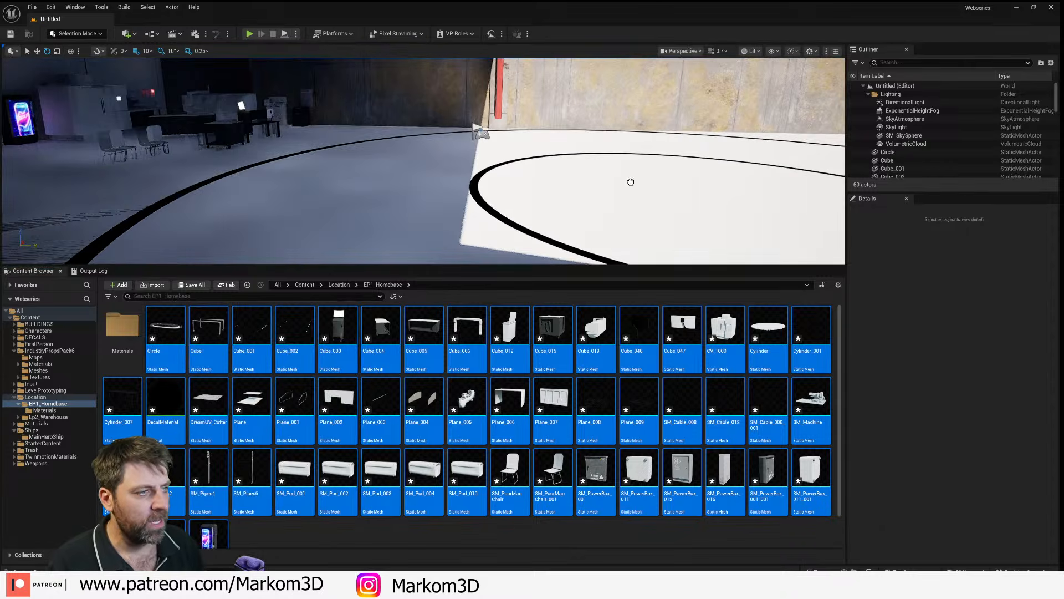
left_click_drag(631, 182, 672, 209)
right_click_drag(672, 208, 563, 150)
key("s")
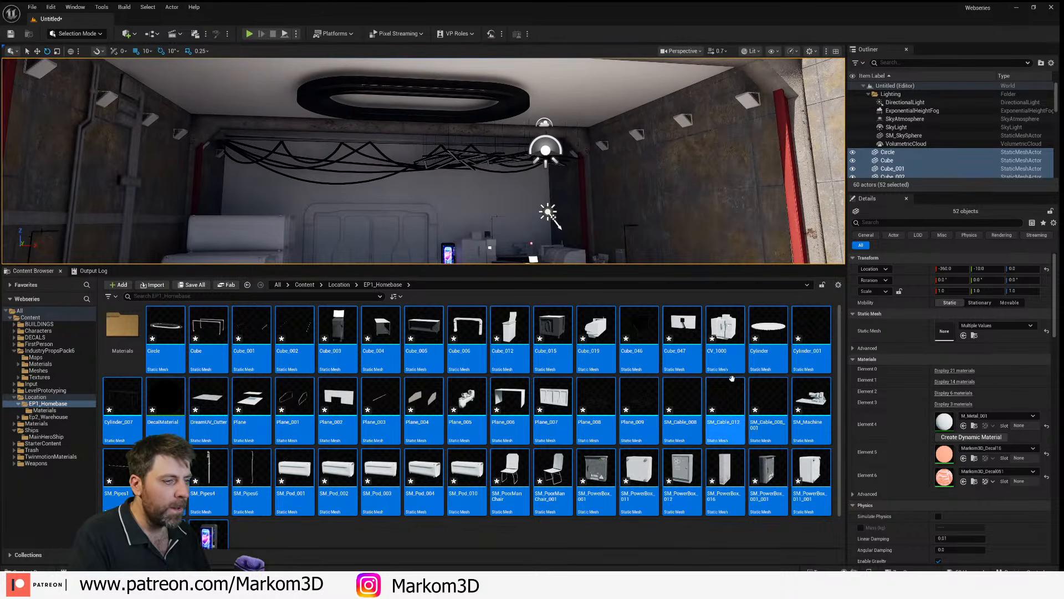
- Select the wall light fixtures (Cube_001) and search the available materials for their Element 0 slot using "light"
scroll(963, 444, "down", 3)
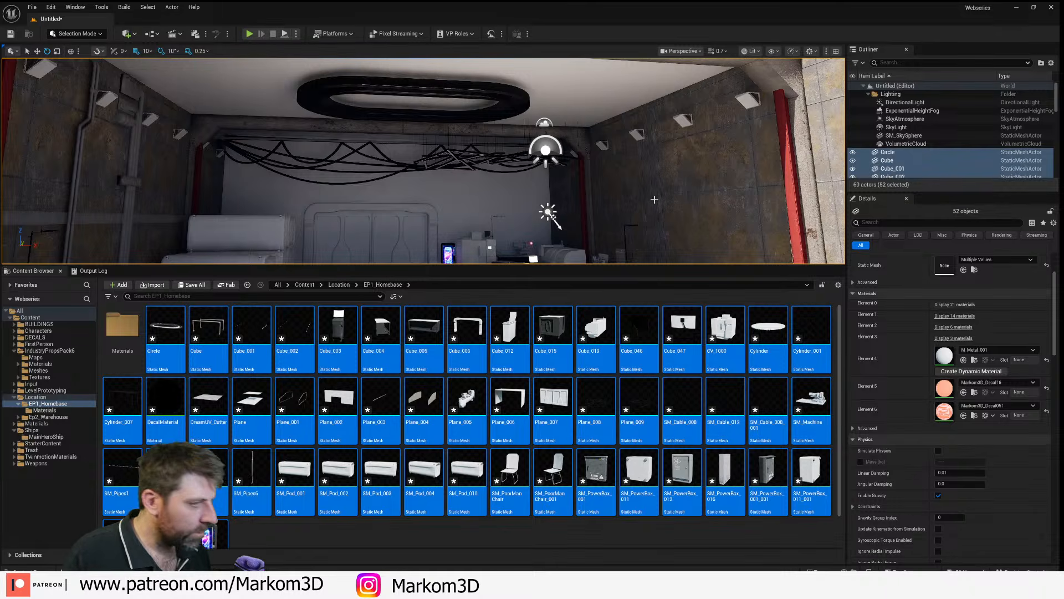
left_click(603, 145)
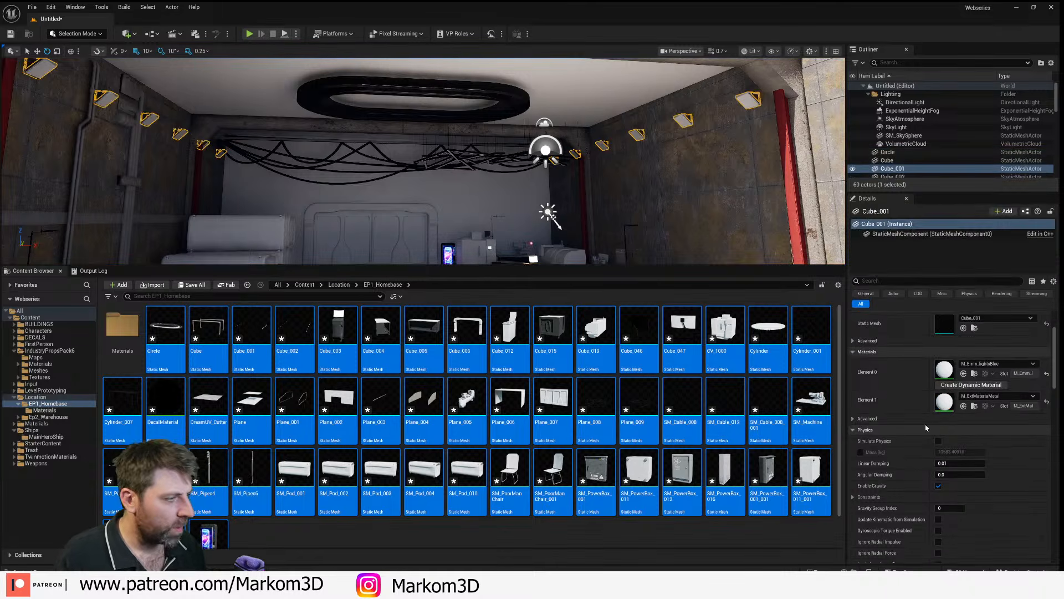
left_click(1003, 365)
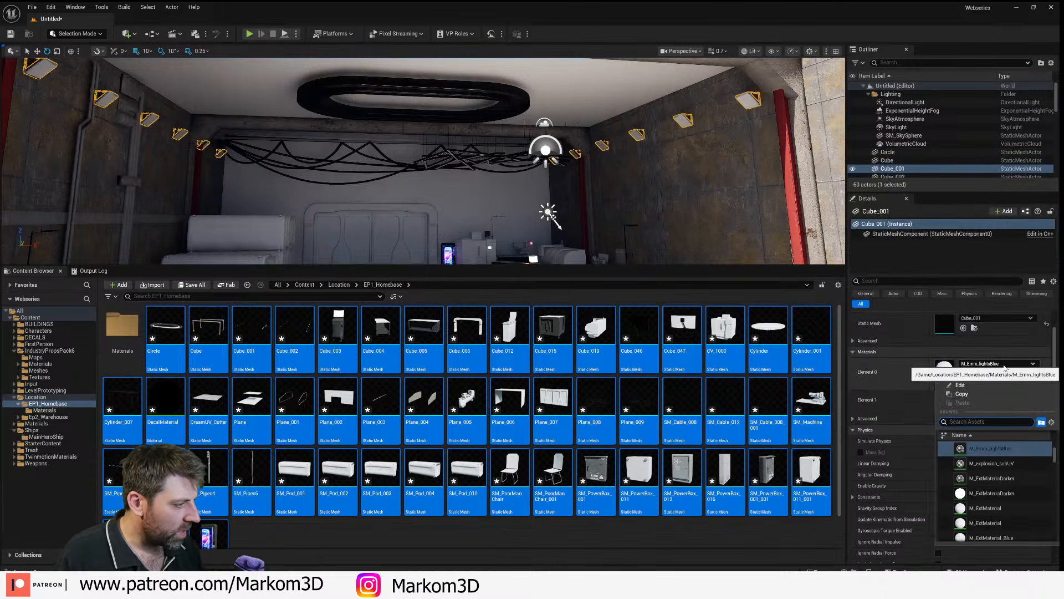
scroll(1013, 506, "up", 2)
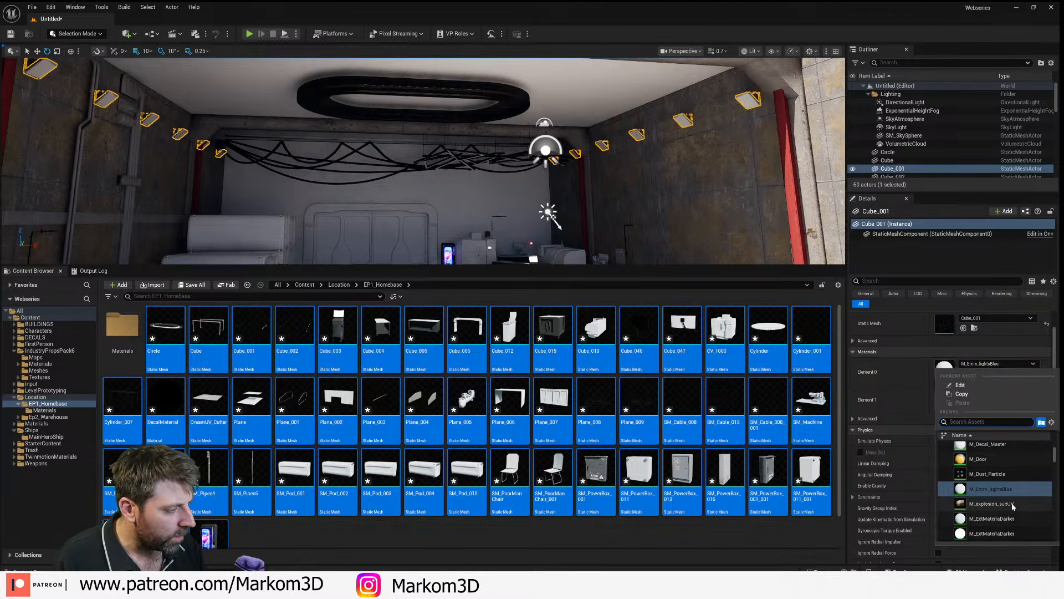
type("light")
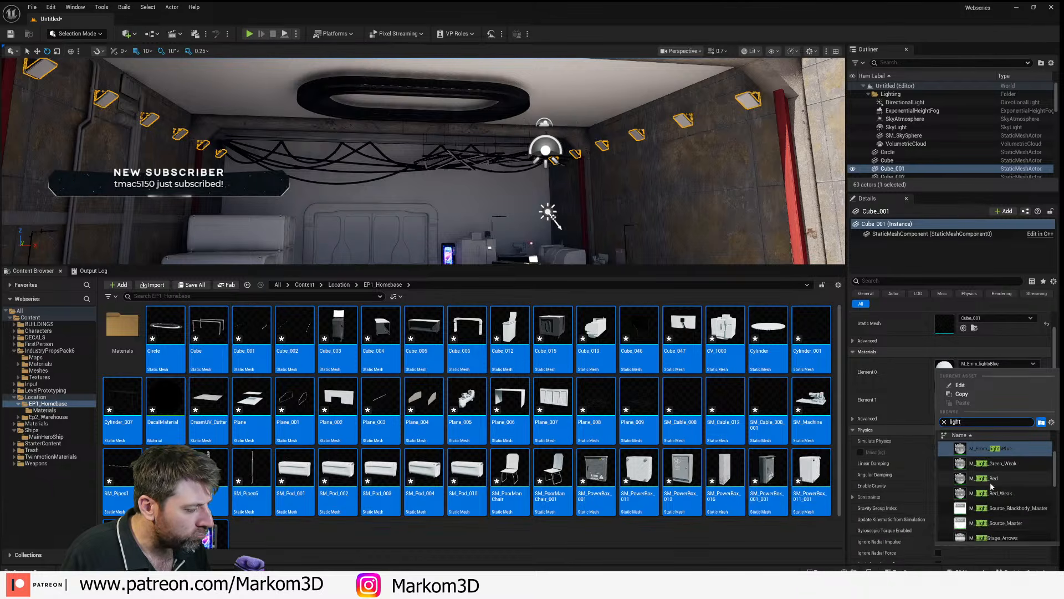
scroll(991, 487, "down", 3)
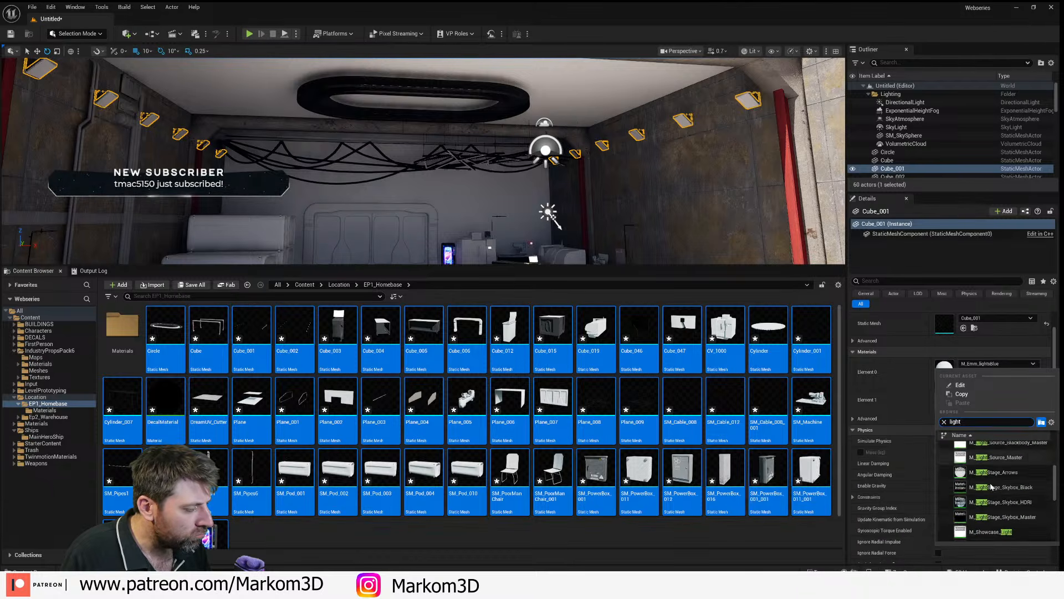
scroll(990, 510, "down", 2)
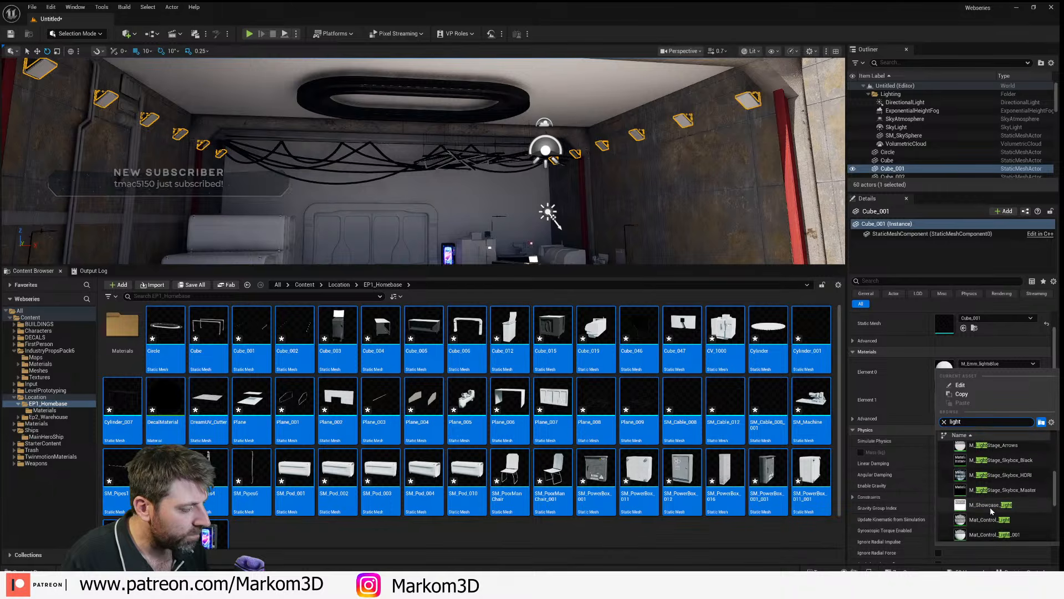
scroll(996, 524, "up", 5)
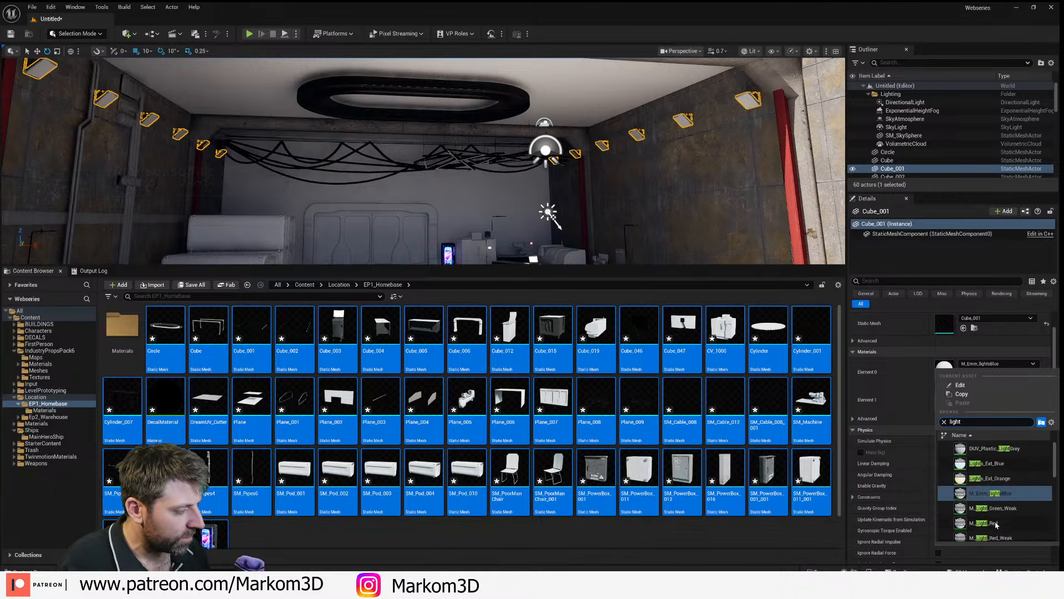
left_click(39, 506)
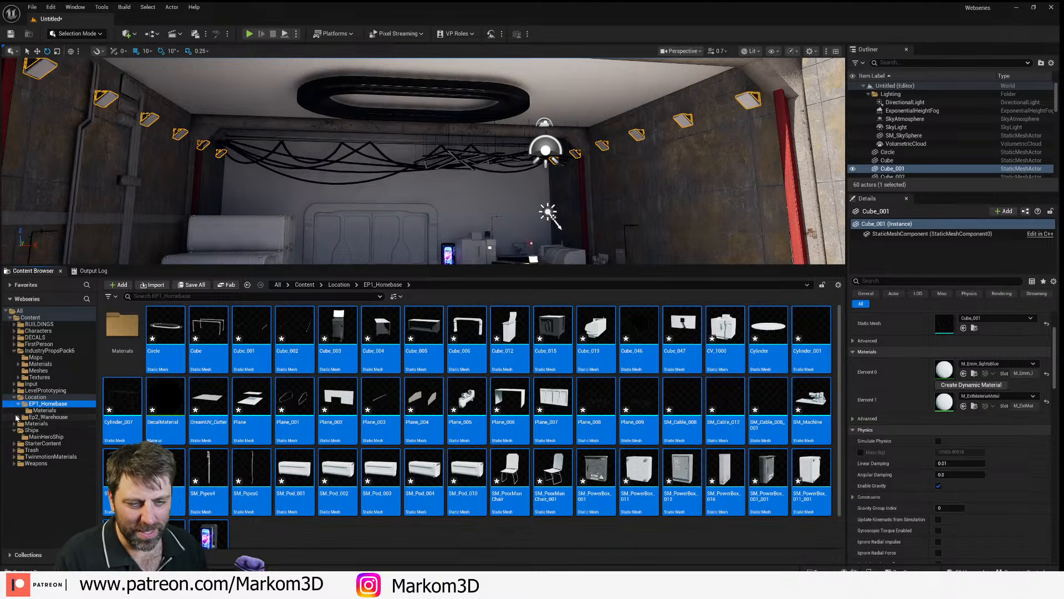
- Assign Lights_Ext_Blue from Ep2_Warehouse's material folder to Element 0 of the wall lights and Element 1 of the ceiling ring
left_click(16, 417)
left_click(43, 424)
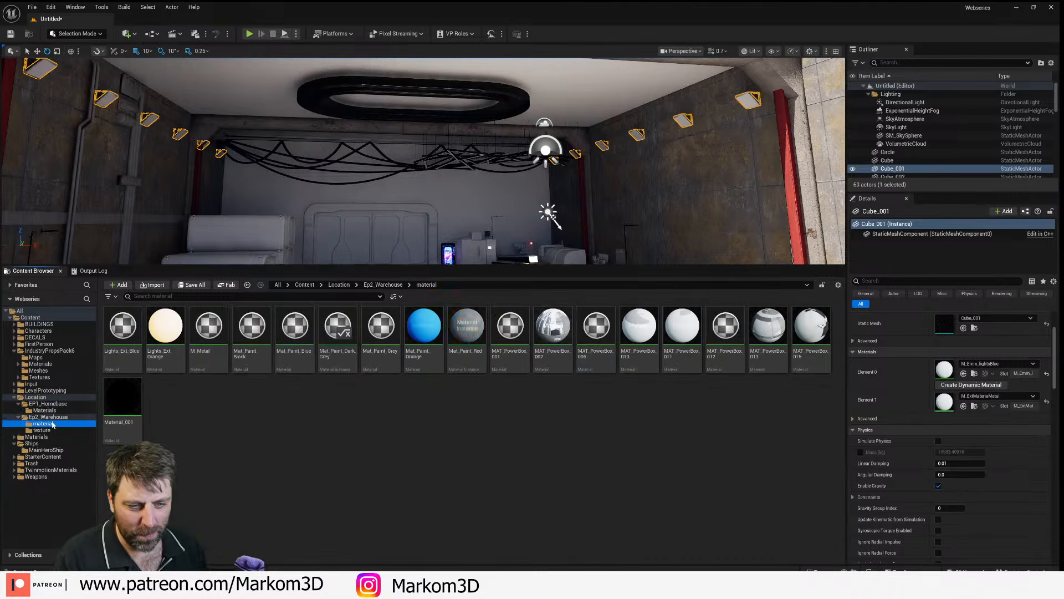
left_click(111, 345)
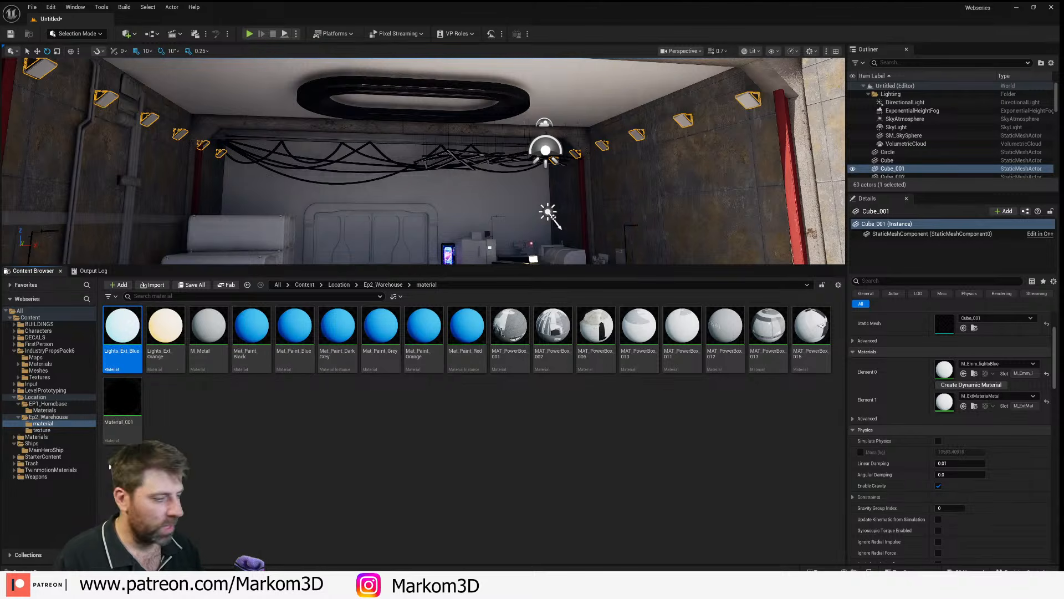
left_click_drag(122, 332, 955, 370)
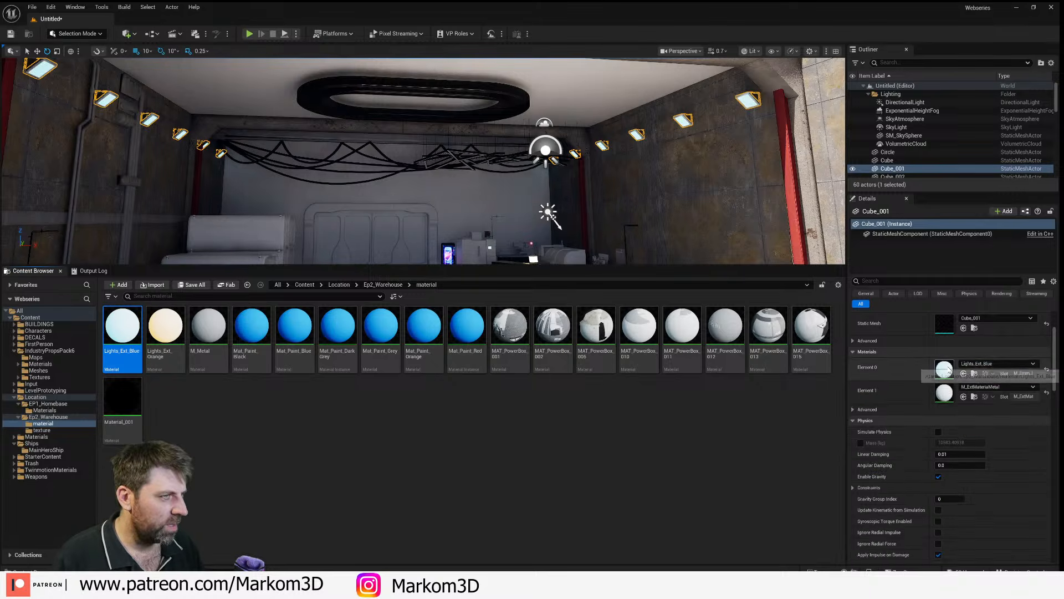
left_click(509, 114)
left_click_drag(122, 326, 943, 392)
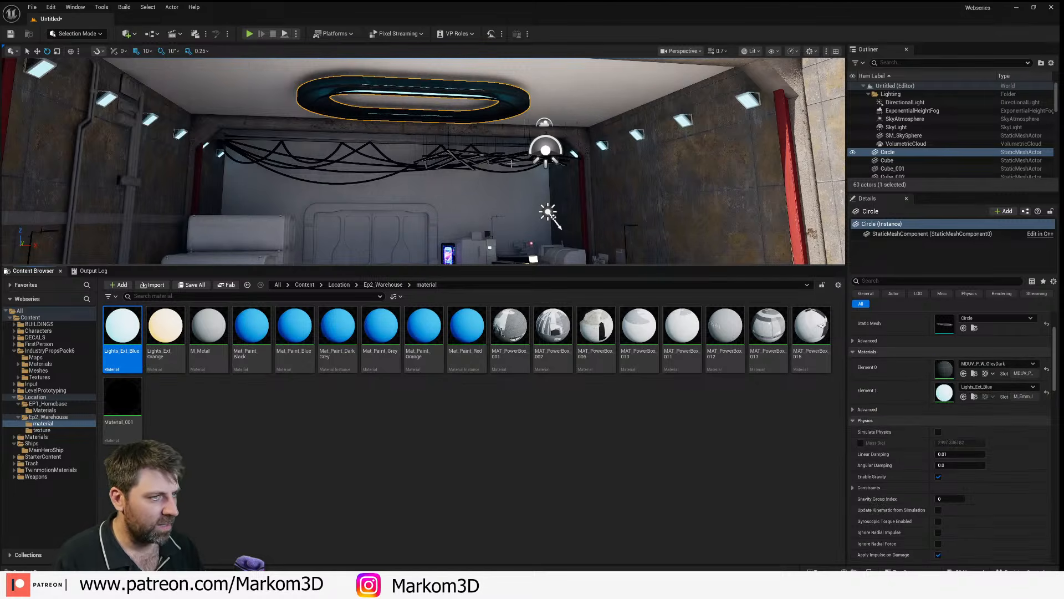
- Assign the Lights_Ext_Blue material to Element 0 of the hanging ceiling frames Plane_009 and Plane_008
left_click(494, 159)
left_click_drag(121, 325, 940, 379)
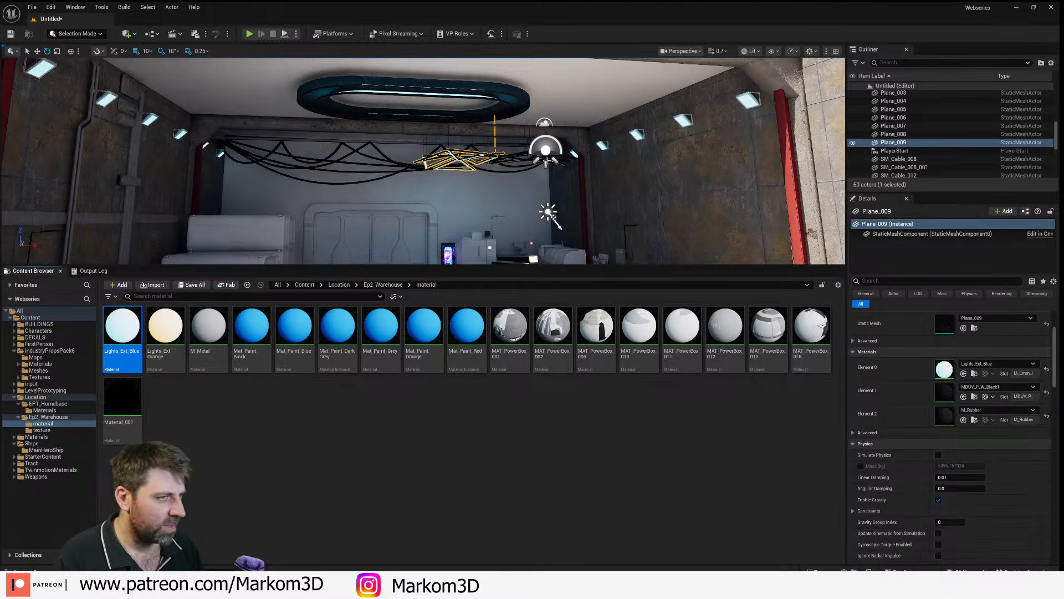
left_click(893, 134)
left_click_drag(122, 325, 944, 368)
- Inspect the hangar interior and compare the two SM_PoorManChair meshes beside the work tables
scroll(422, 161, "up", 5)
key("w")
right_click_drag(423, 161, 410, 183)
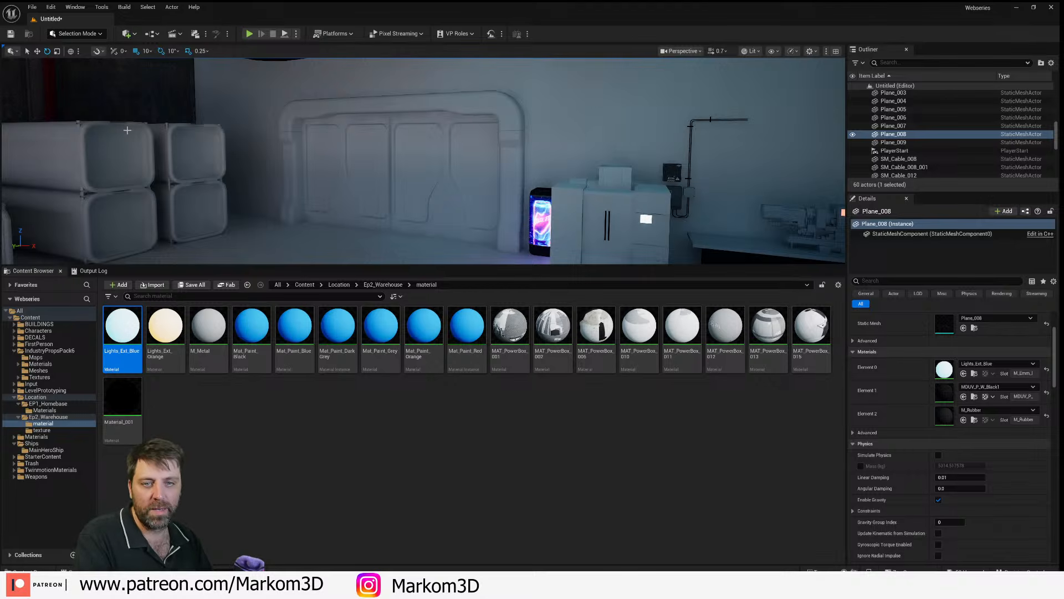
right_click_drag(346, 220, 407, 222)
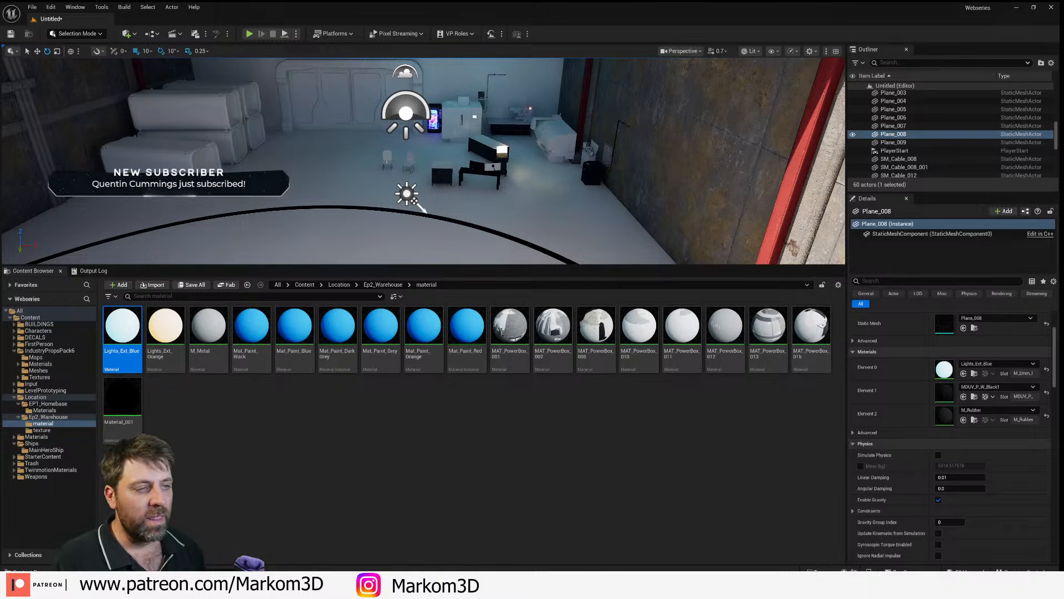
left_click(408, 162)
key("w")
right_click_drag(414, 203, 139, 186)
key("s")
key("w")
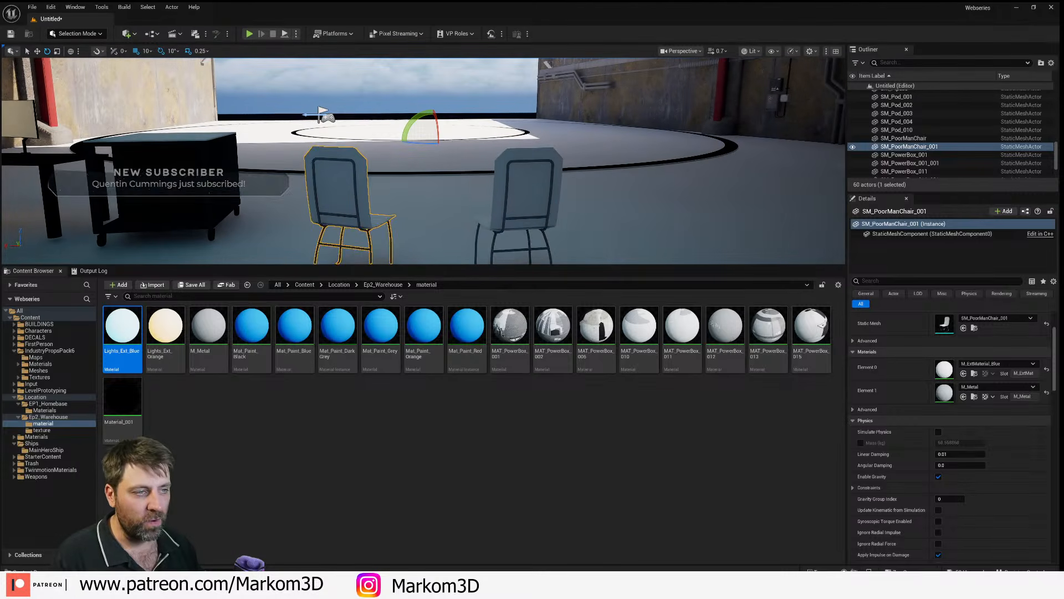
left_click(525, 214)
left_click(340, 196)
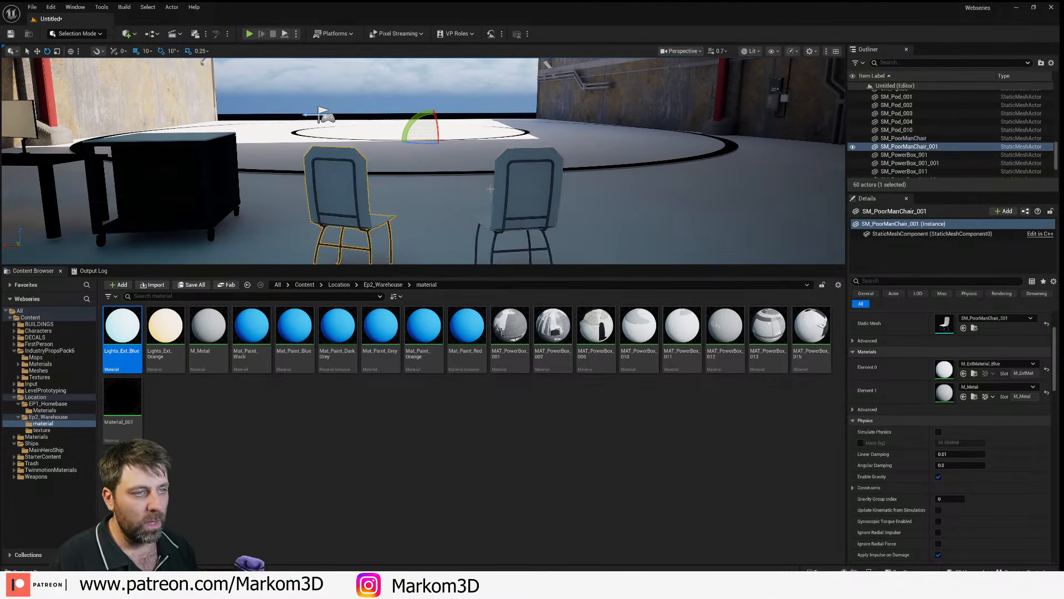
left_click(483, 206)
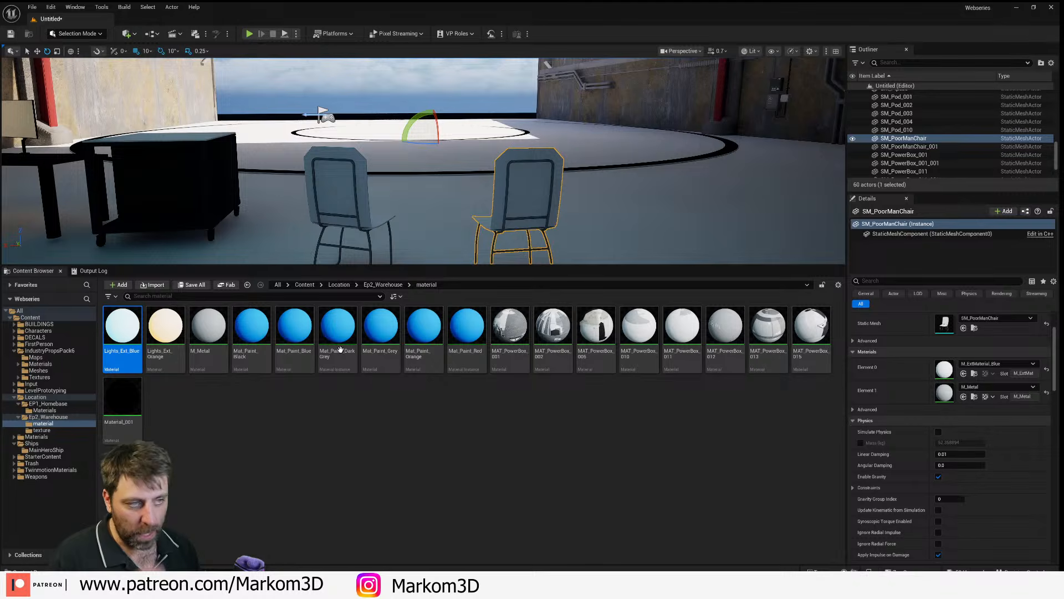
- Switch to Blender, select SM_PoorManChair.001 and clear its location and rotation
mouse_move(220, 586)
left_click(195, 548)
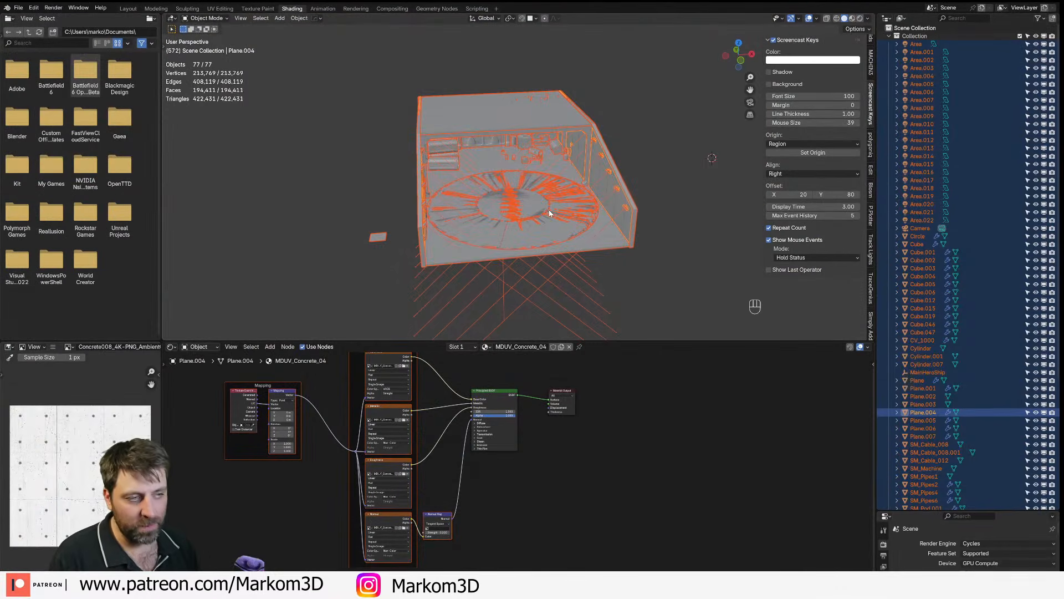
scroll(515, 149, "up", 4)
left_click(513, 149)
left_click(510, 152)
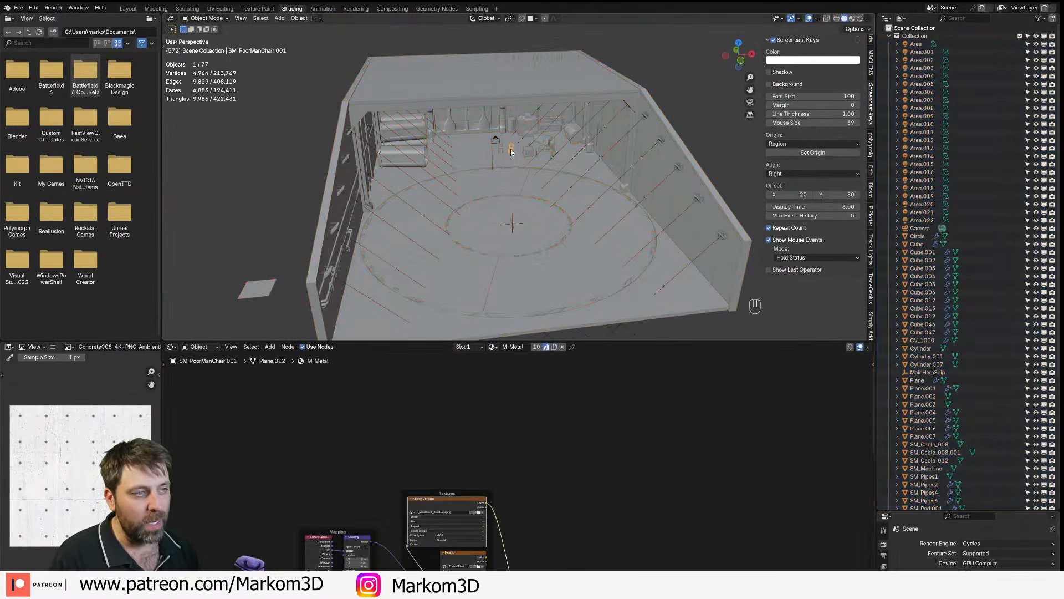
key("alt")
key("alt+g")
key("KP_Decimal")
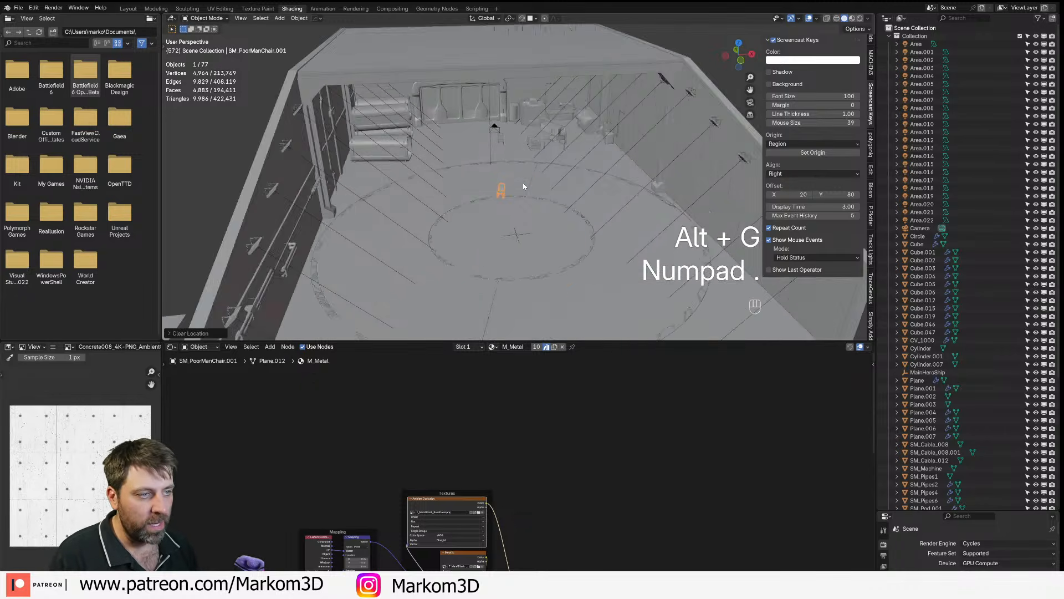
key("alt+r")
- Examine the chair's mesh in wireframe, first in the Shading workspace and again in the Layout workspace
mouse_move(534, 211)
middle_mouse_down()
mouse_move(462, 232)
mouse_move(463, 216)
middle_mouse_up()
scroll(501, 214, "up", 3)
key("z")
left_click(453, 210)
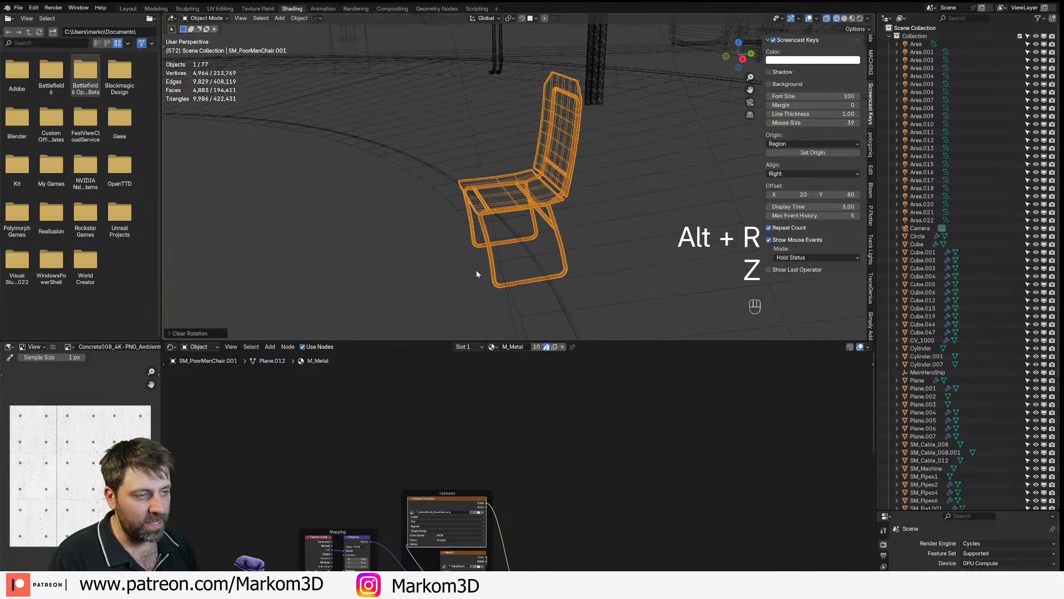
middle_click_drag(482, 272, 523, 239)
scroll(522, 239, "down", 2)
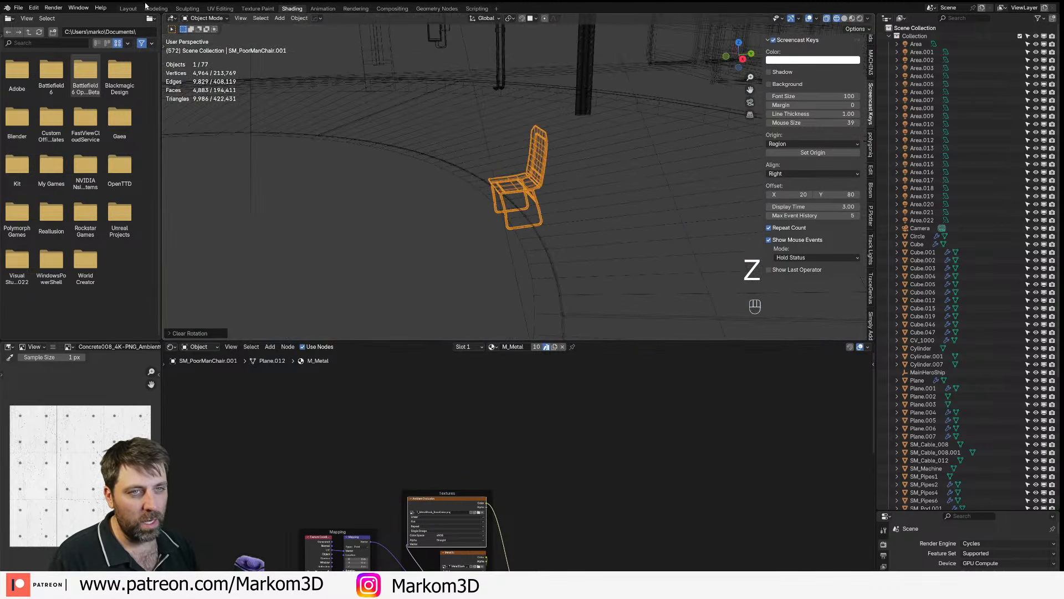
left_click(128, 8)
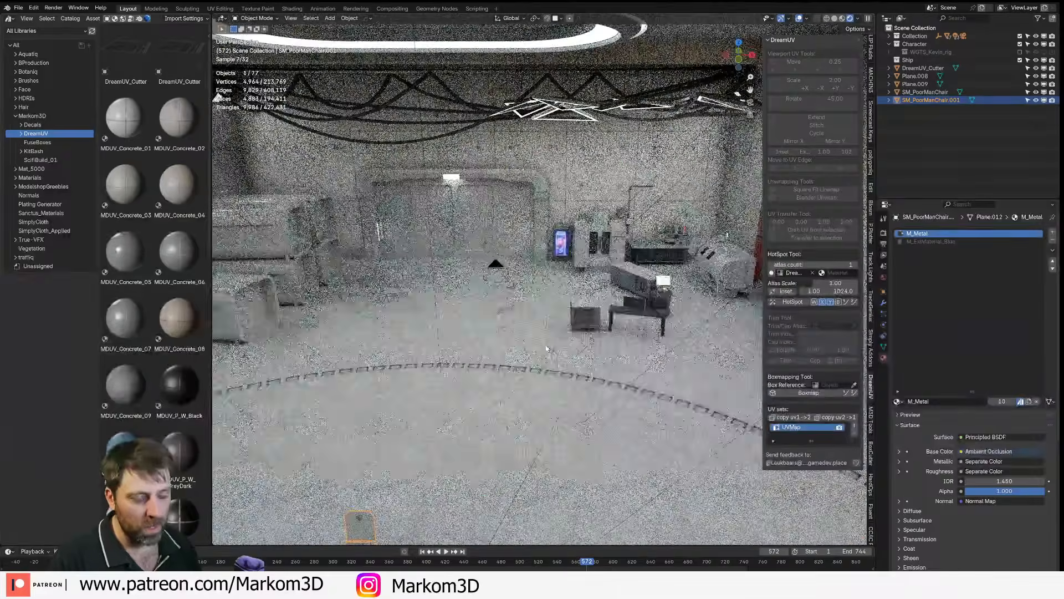
key("KP_Decimal")
middle_click_drag(545, 348, 433, 393)
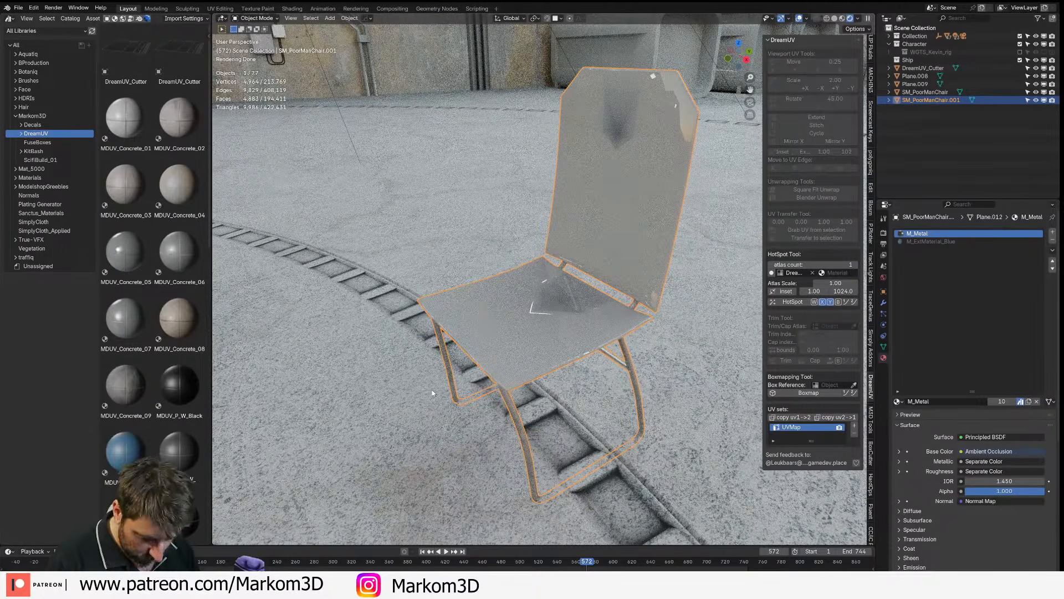
key("z")
left_click(363, 389)
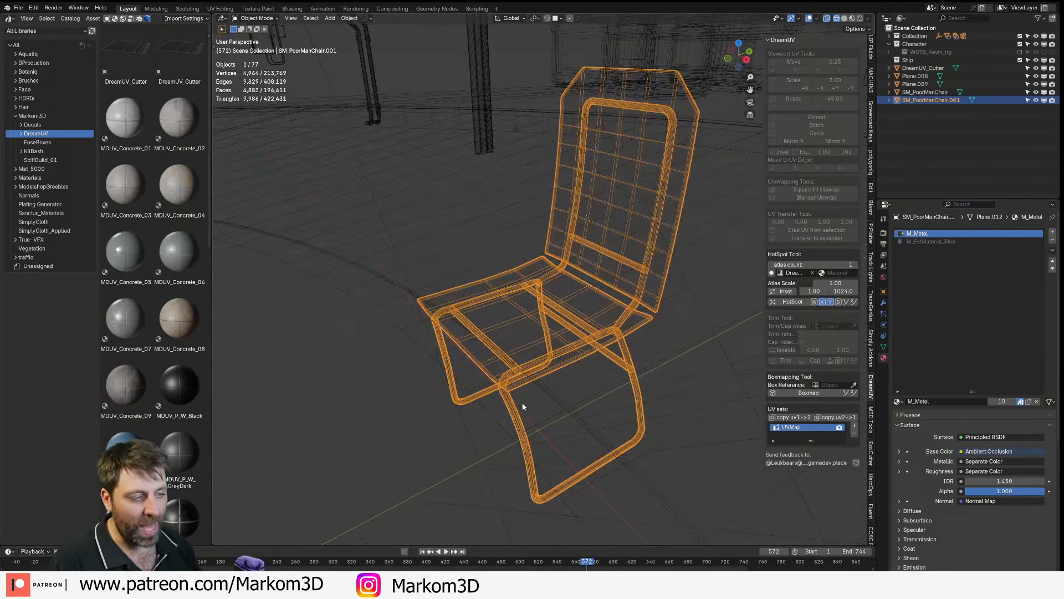
middle_click_drag(526, 412, 536, 414)
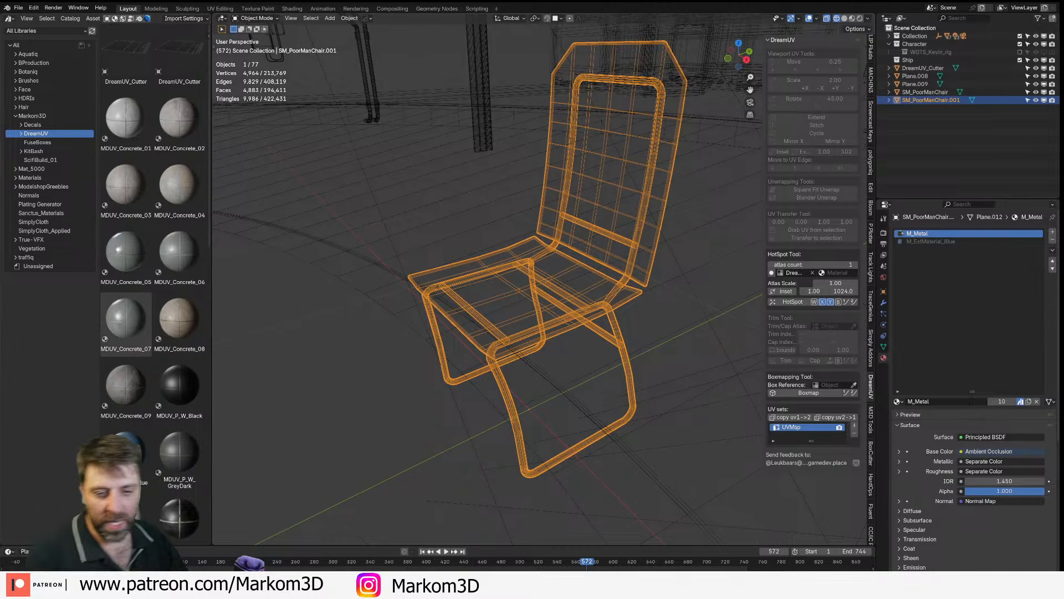
- Return to solid shading, select the hangar's rear wall and show its Concrete008-4K-PNG nodes in the Shading workspace
scroll(516, 259, "down", 8)
middle_click_drag(515, 259, 601, 245)
scroll(597, 237, "down", 2)
key("z")
left_click(643, 231)
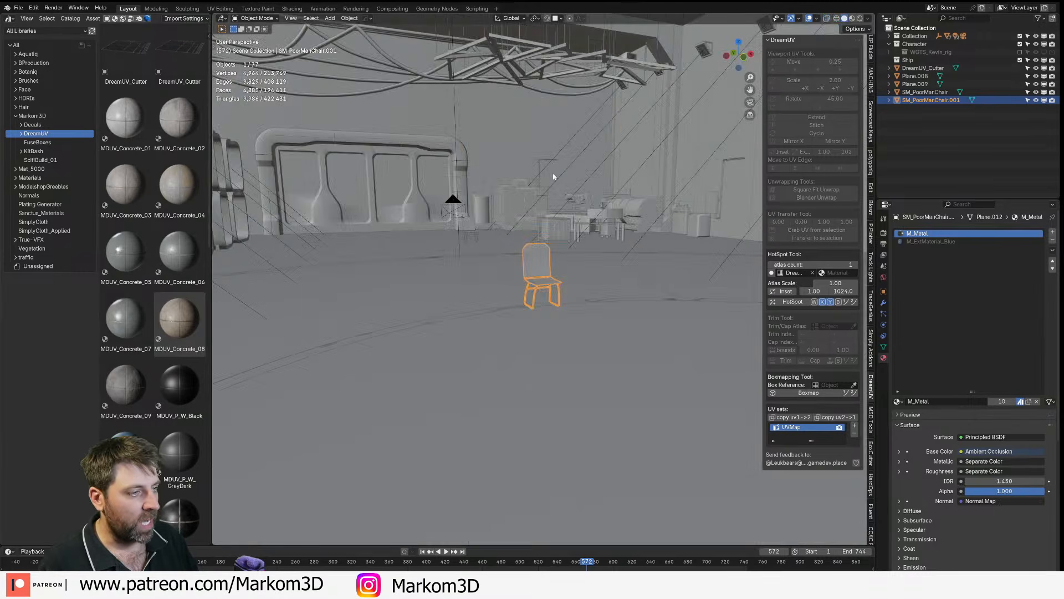
left_click(510, 164)
middle_click_drag(510, 164, 496, 166)
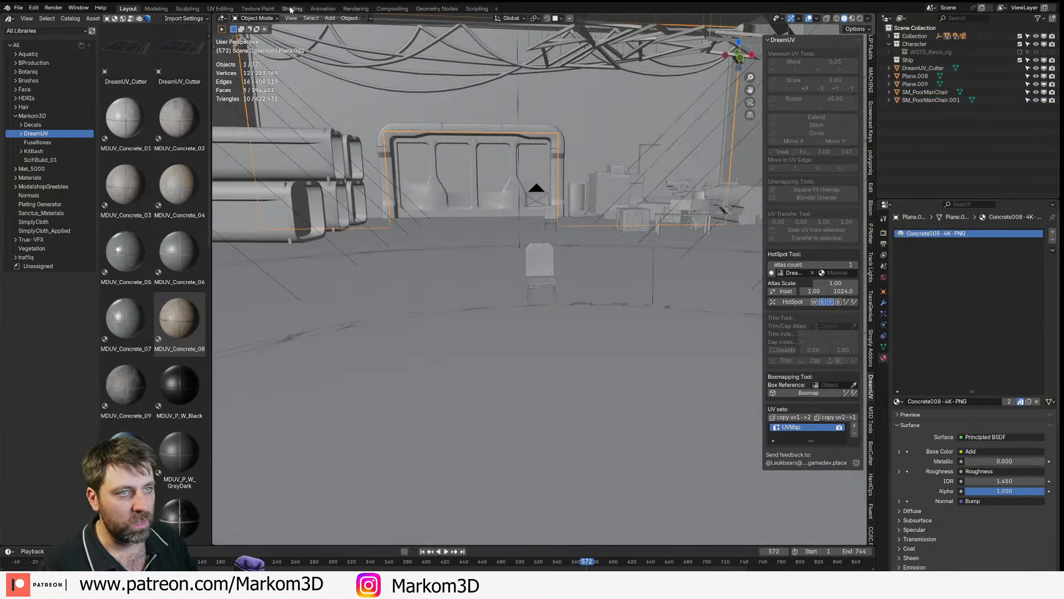
left_click(291, 9)
scroll(571, 474, "down", 2)
middle_click_drag(579, 468, 510, 411)
scroll(475, 532, "down", 1)
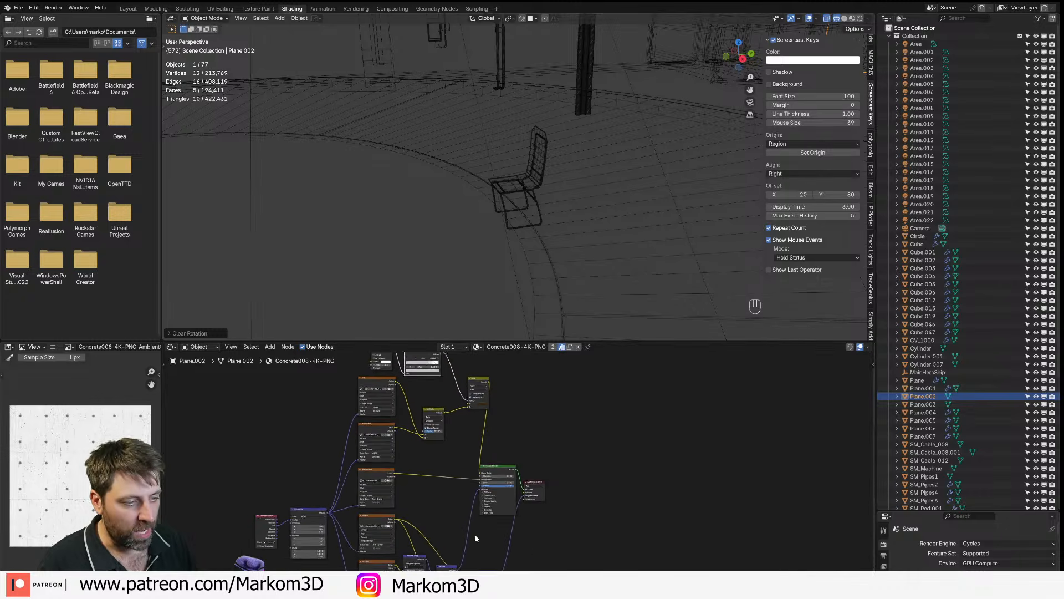
- Trace the wall material's node connections from the shader back to the concrete textures
scroll(522, 484, "up", 2)
left_click(570, 447)
left_click_drag(577, 451, 495, 500)
left_click_drag(495, 465, 578, 455)
scroll(507, 470, "up", 3)
middle_click_drag(314, 576, 436, 525)
middle_click_drag(437, 383, 438, 509)
scroll(446, 415, "up", 3)
scroll(450, 415, "up", 2)
middle_click_drag(471, 416, 381, 432)
- Examine the Multiply, Add, Color Ramp and Ambient Occlusion nodes that mix the wall material's base color
left_click(454, 454)
left_click_drag(462, 454, 455, 403)
middle_click_drag(393, 407, 377, 448)
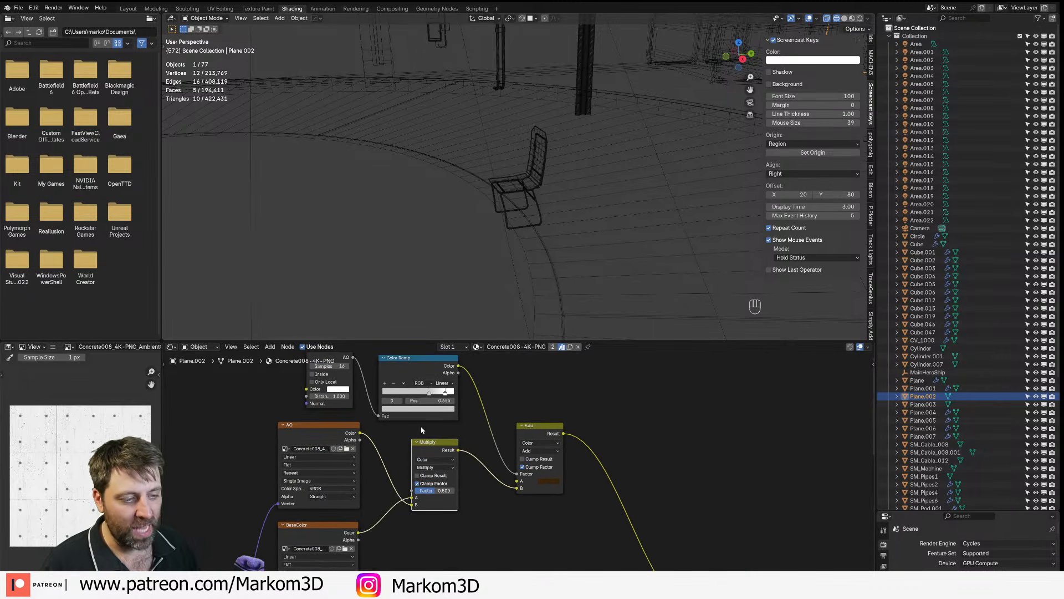
middle_click_drag(501, 456, 500, 466)
left_click_drag(532, 435, 534, 418)
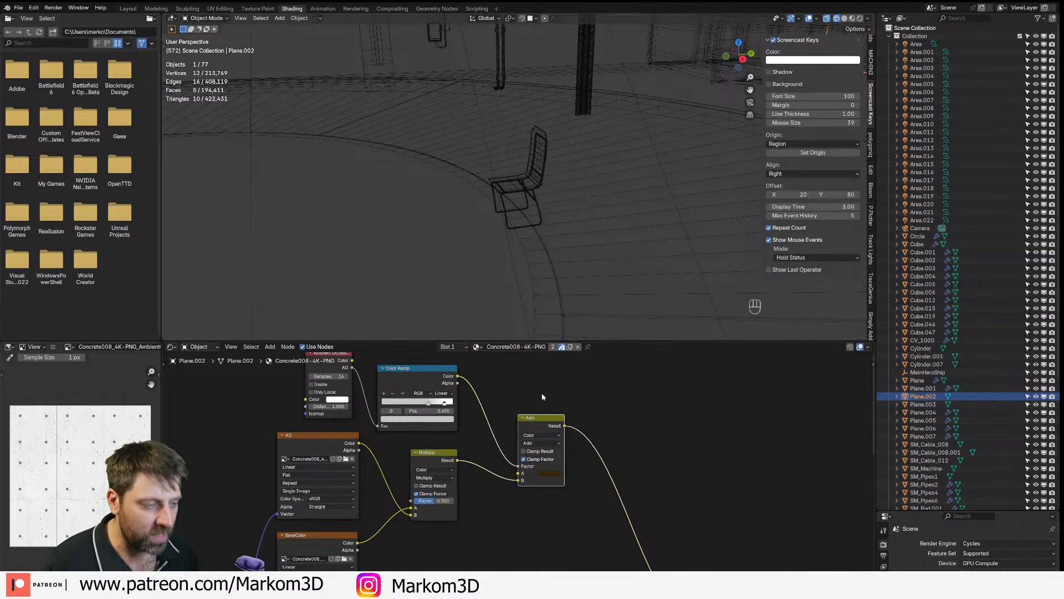
middle_click_drag(513, 417, 614, 467)
left_click(508, 420)
left_click(432, 409)
scroll(438, 420, "down", 3)
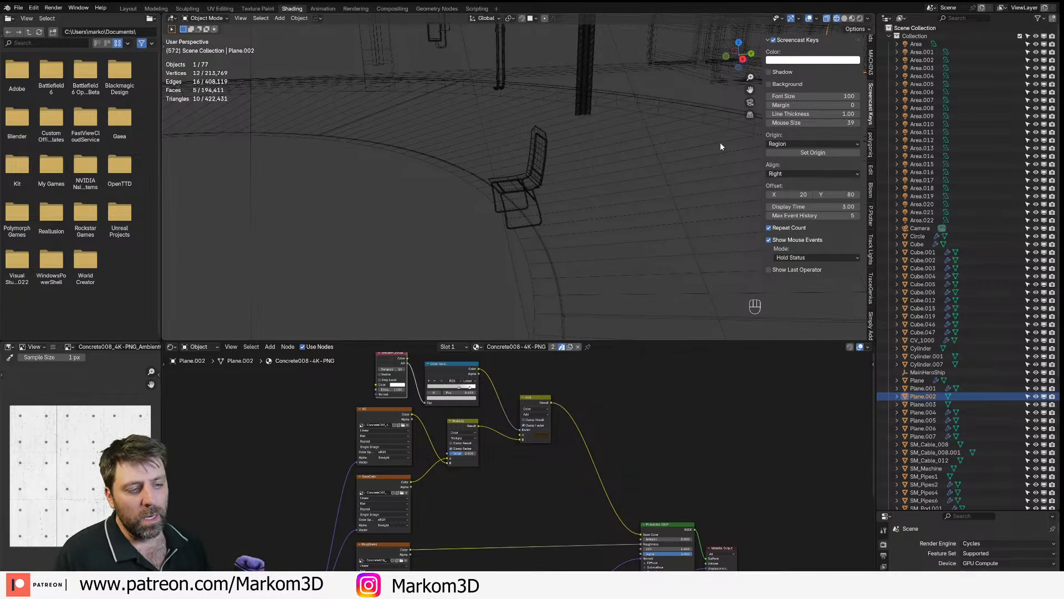
scroll(535, 481, "down", 5)
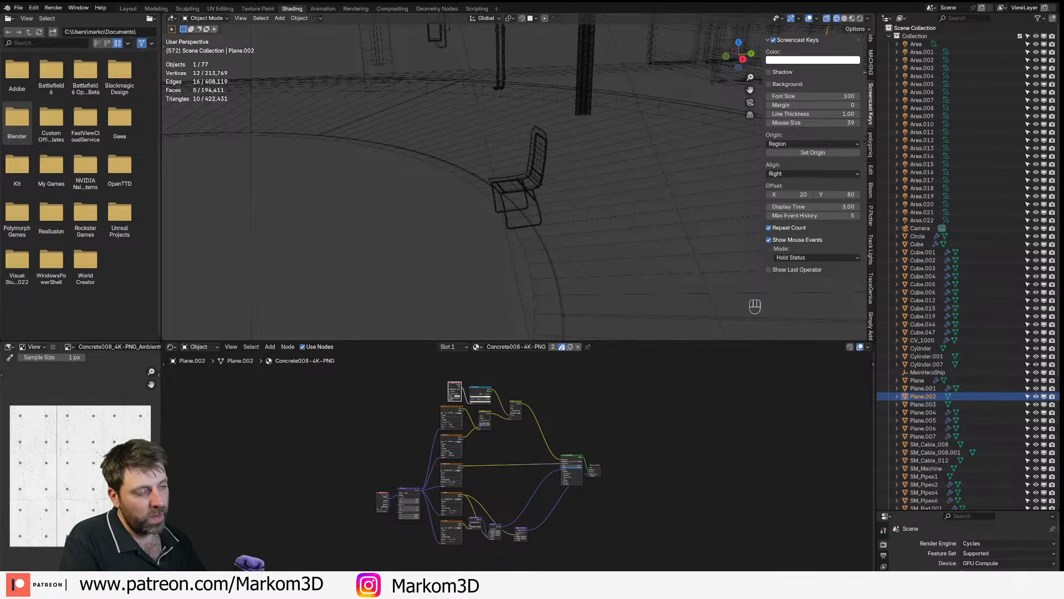
- Select the ring-shaped floor piece under the chair to show its Concrete023-4K-PNG material nodes
scroll(328, 206, "down", 1)
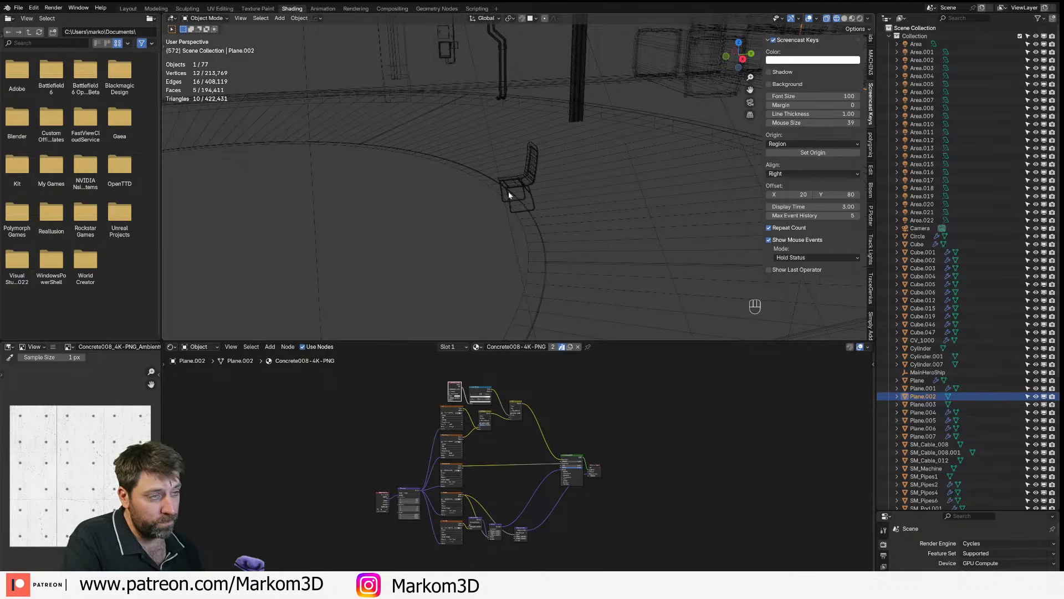
middle_click_drag(483, 225, 549, 226)
left_click(555, 218)
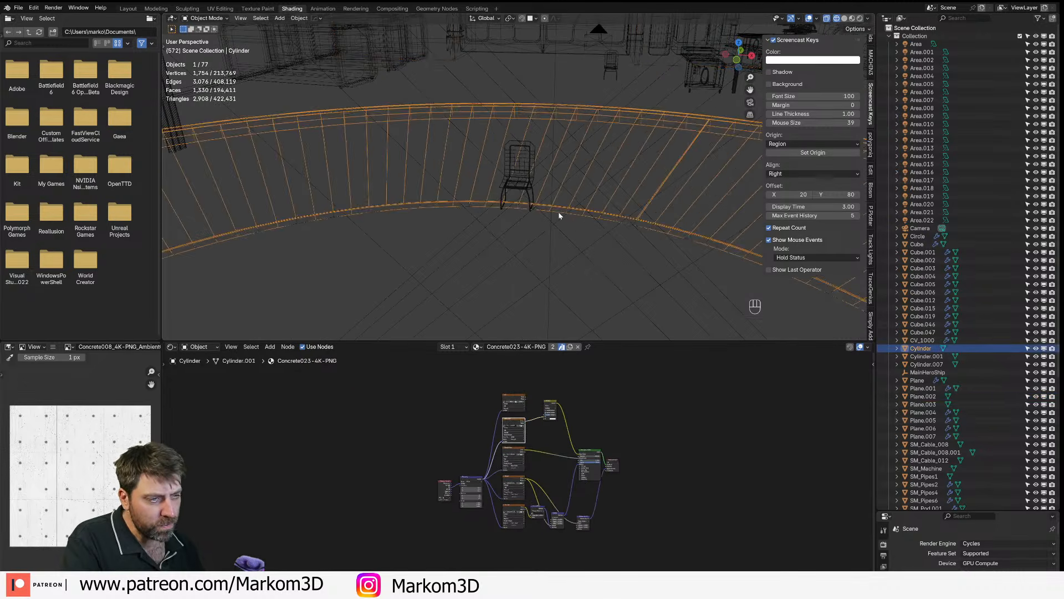
scroll(558, 215, "down", 1)
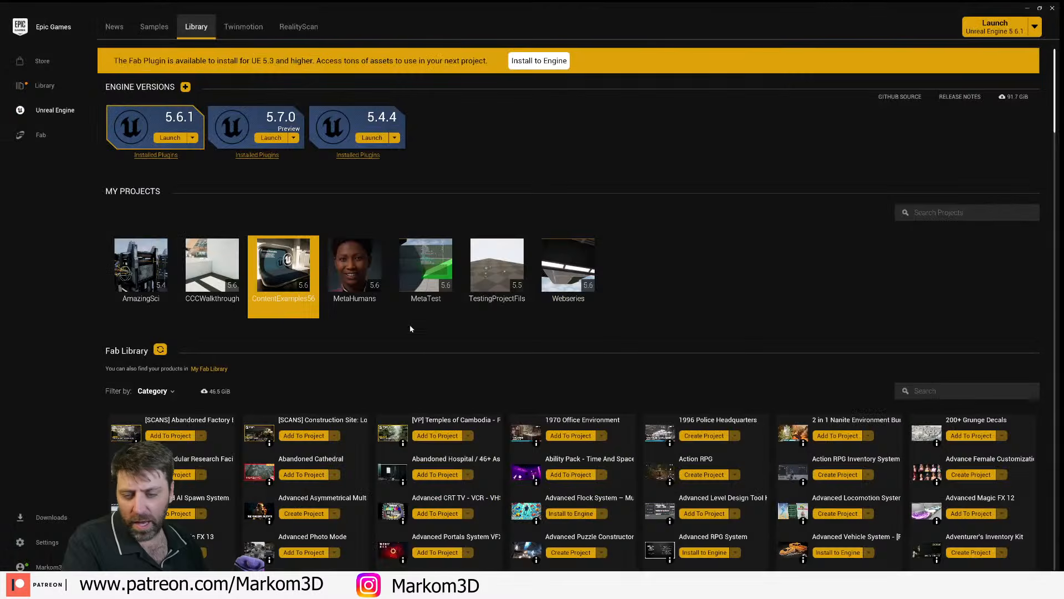
- Browse the whole Fab Library in the Epic Games Launcher for asset packs, and minimize the launcher
scroll(430, 336, "down", 10)
scroll(441, 342, "down", 15)
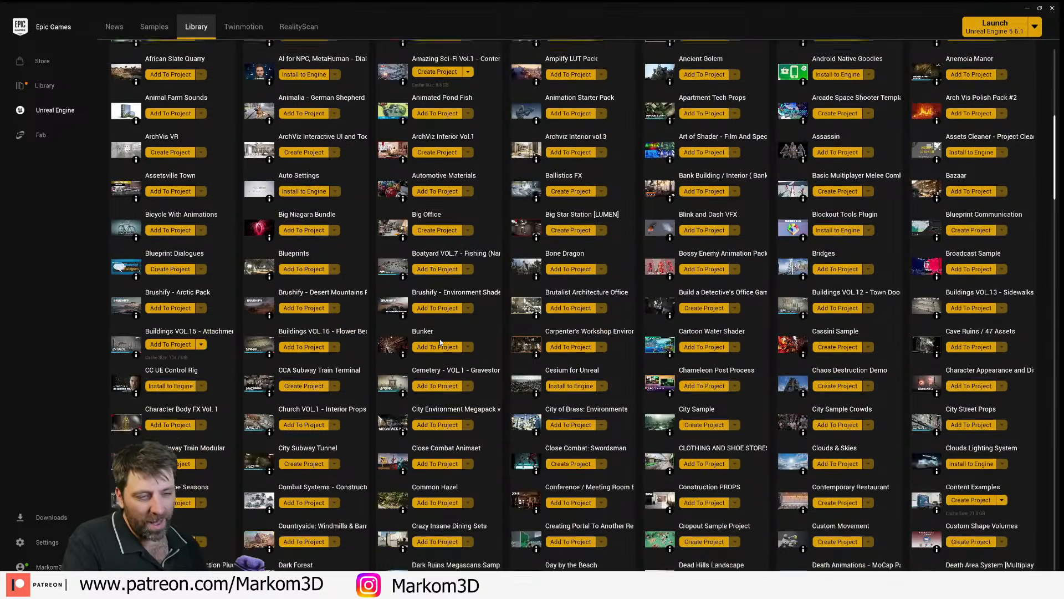
scroll(445, 322, "down", 15)
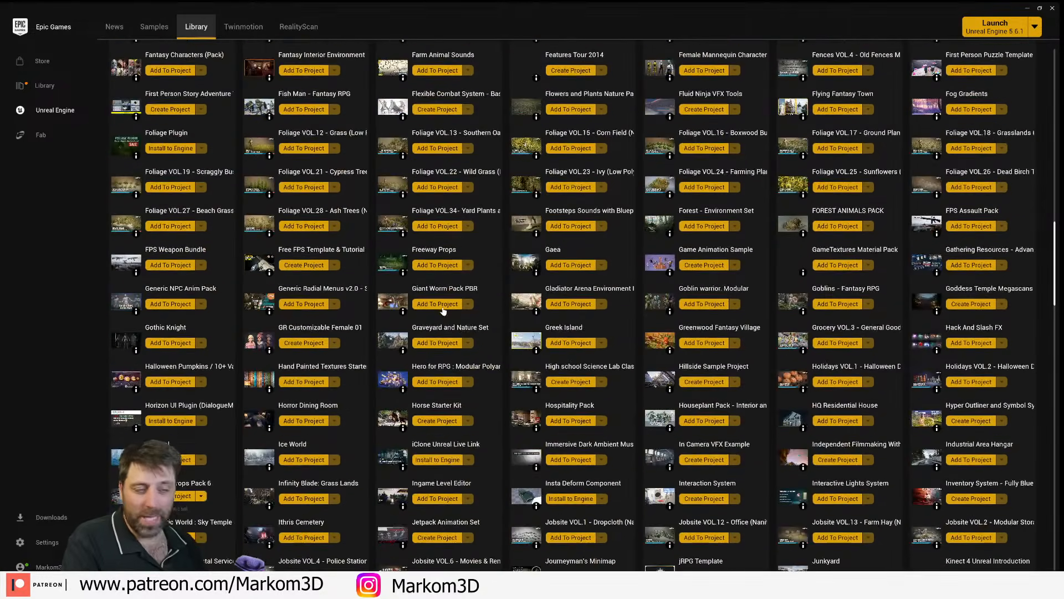
scroll(446, 319, "down", 15)
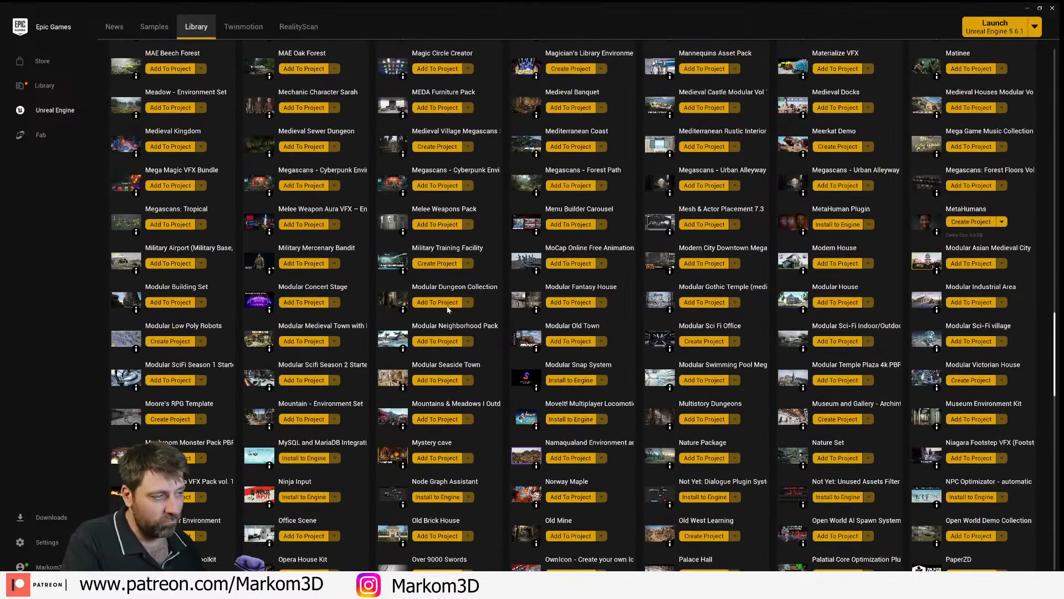
scroll(443, 327, "down", 15)
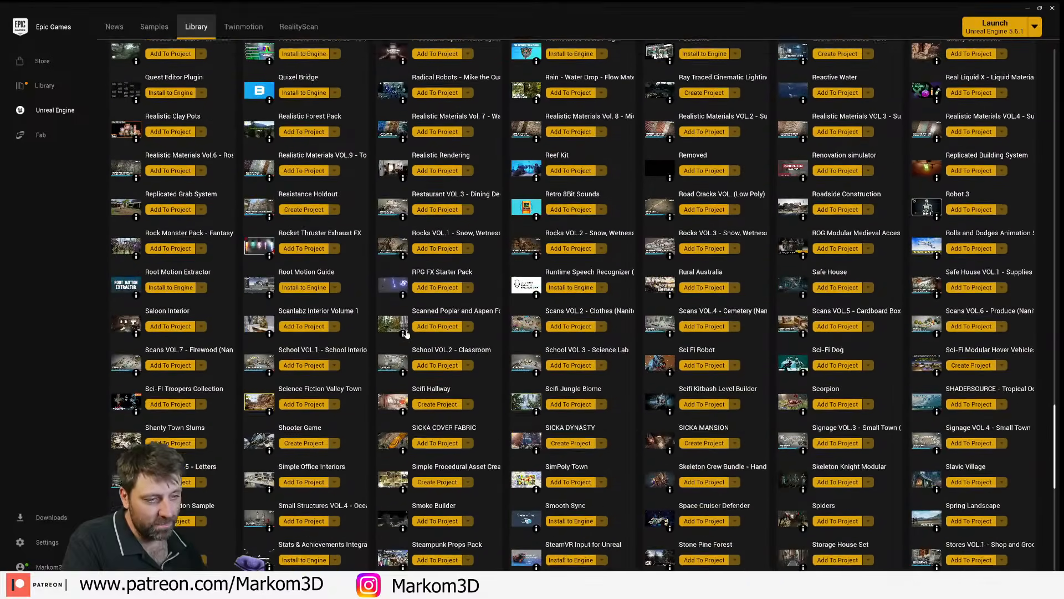
scroll(371, 333, "down", 3)
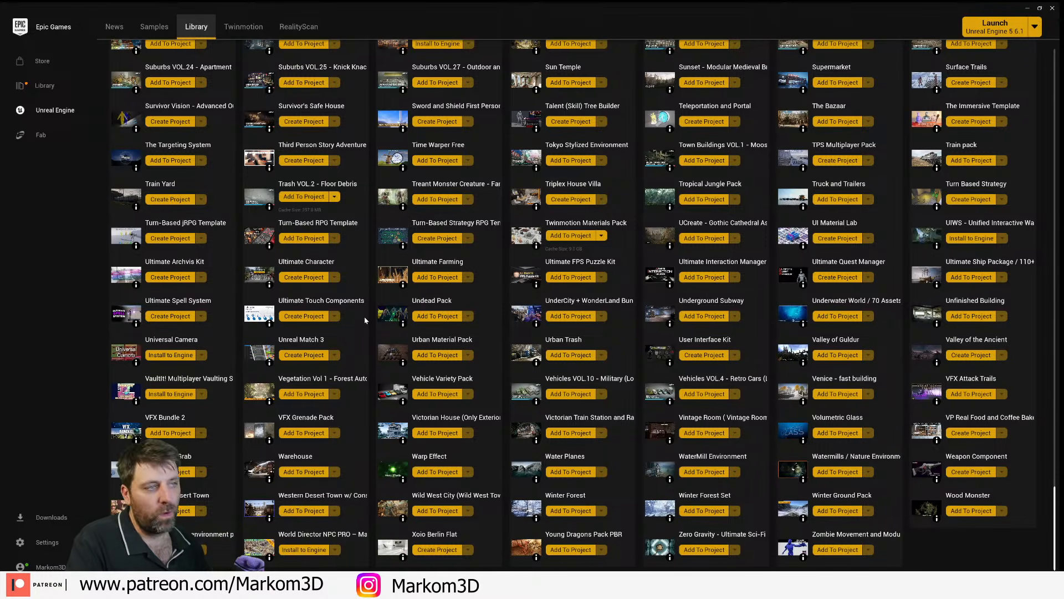
left_click(1026, 9)
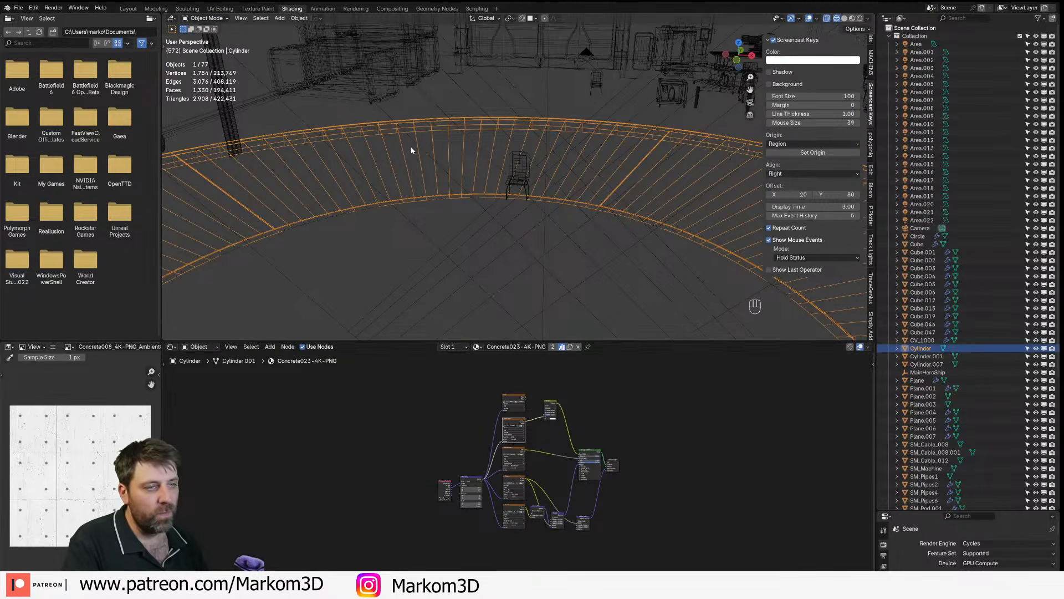
- Switch back to Unreal and open the VOL2_GroundScatter folder inside the Trash content folder
key("alt+Tab")
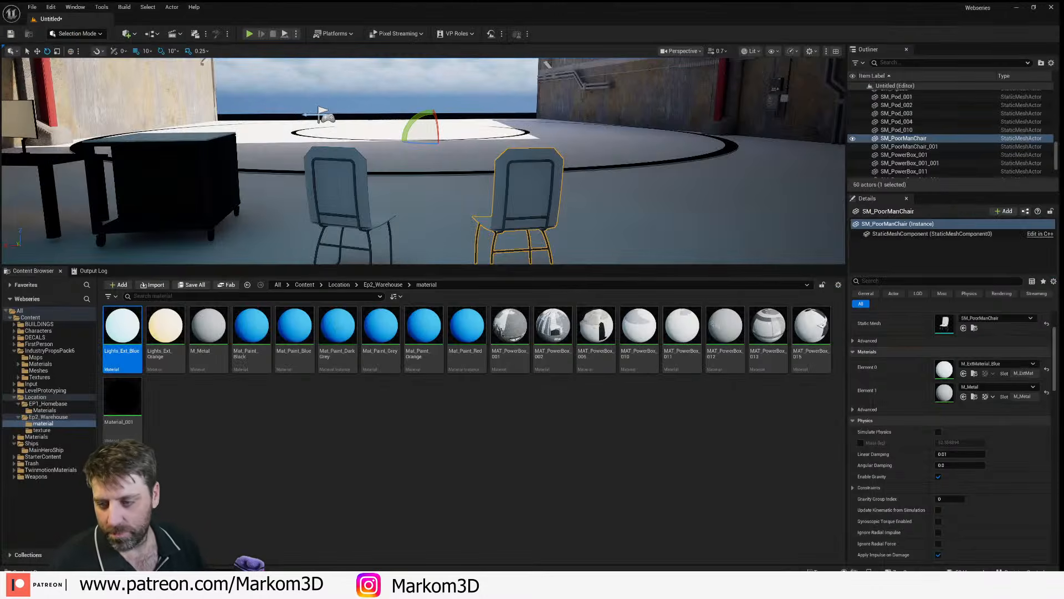
right_click_drag(676, 205, 803, 224)
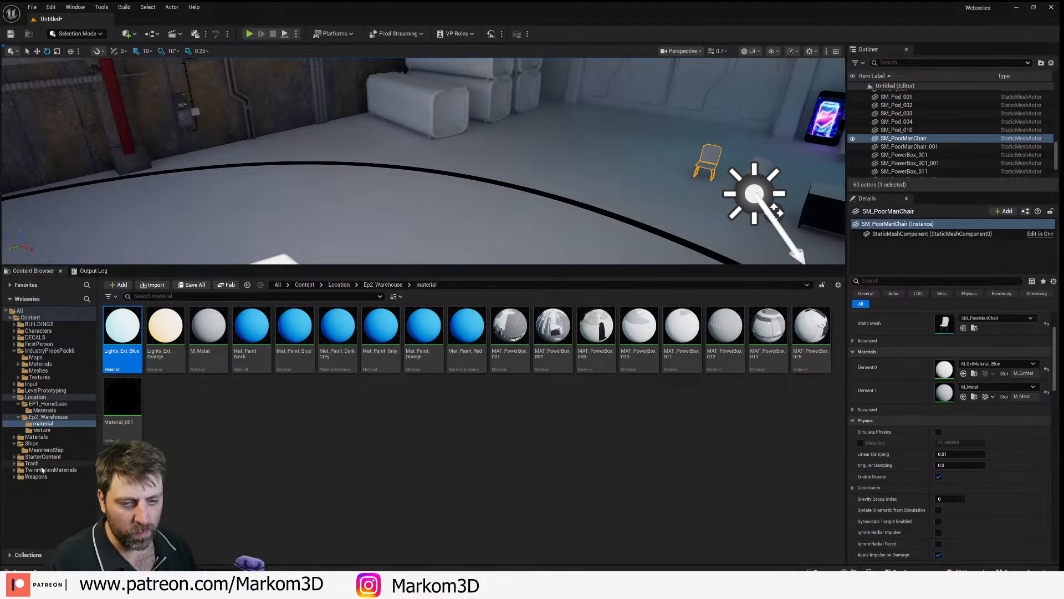
left_click(38, 469)
left_click(44, 456)
left_click(39, 463)
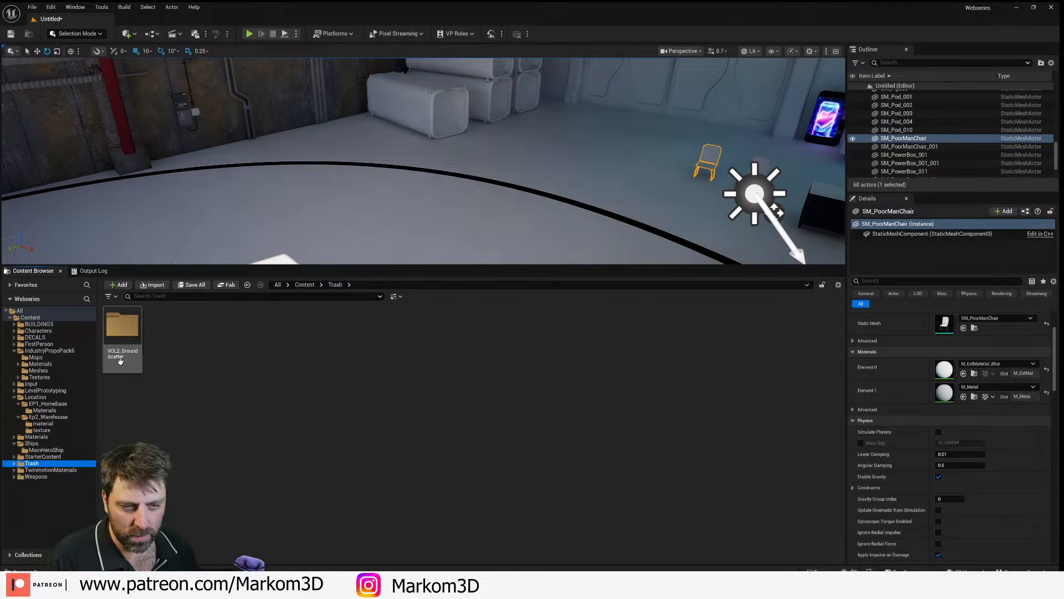
double_click(122, 324)
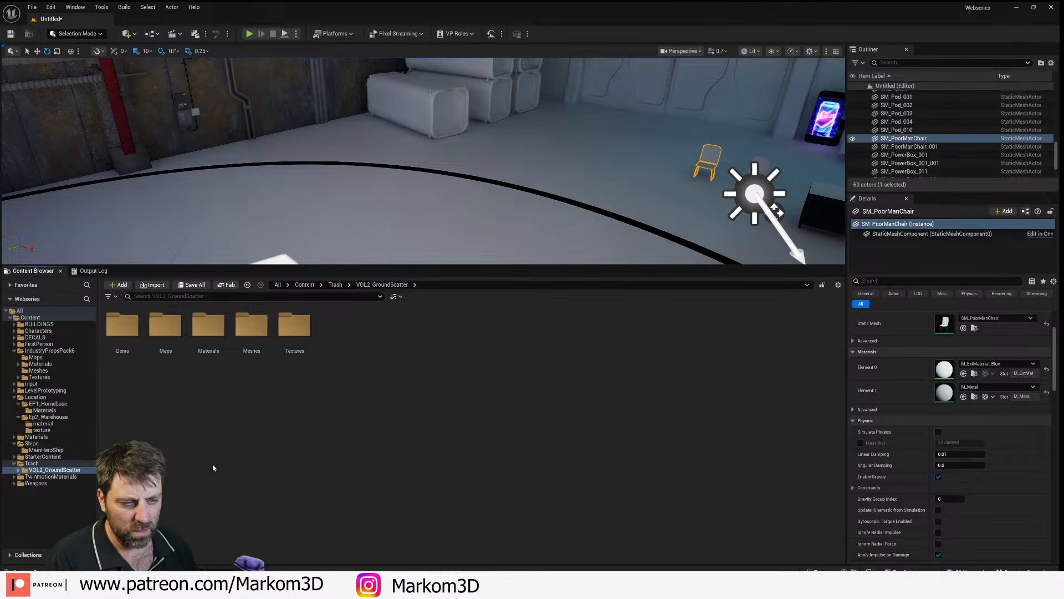
- Try out SM_Rock_Debris_Pile_01a from the ground scatter Meshes folder along the foot of the wall, and delete it
double_click(261, 332)
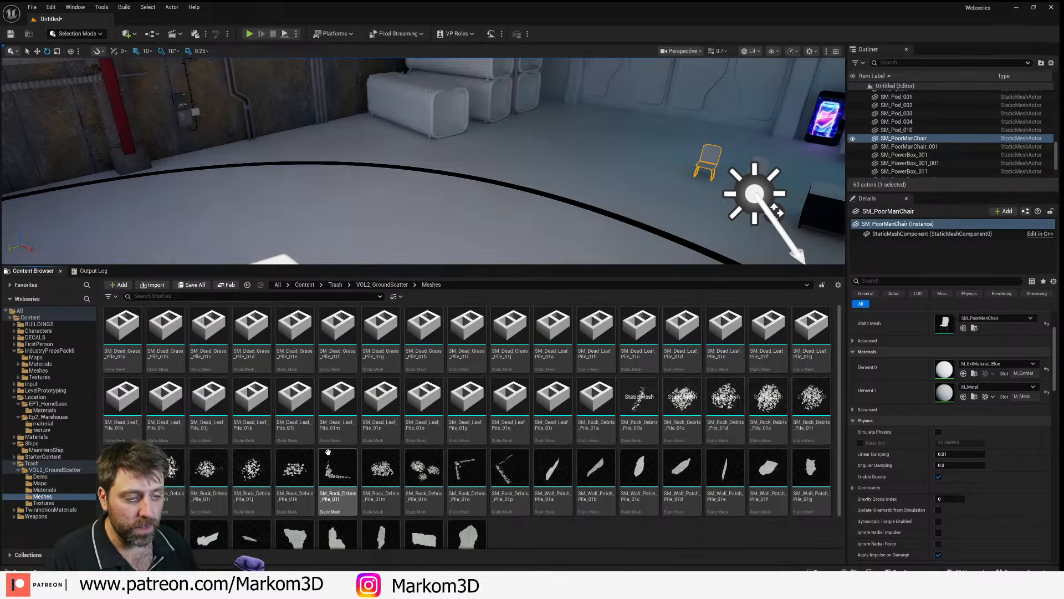
scroll(452, 432, "down", 1)
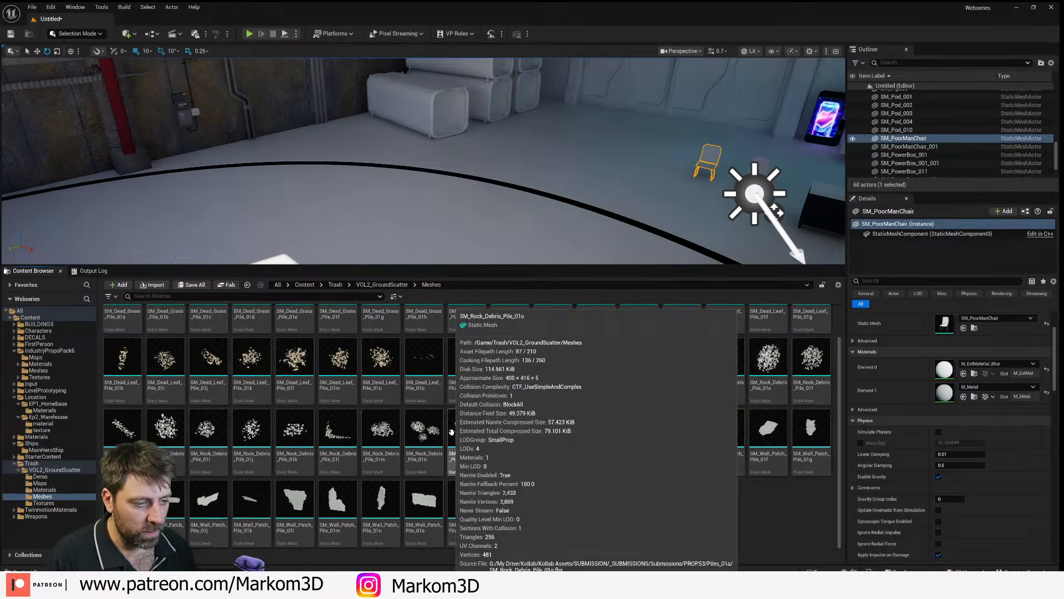
right_click_drag(554, 194, 393, 205)
left_click_drag(597, 357, 441, 203)
right_click_drag(441, 203, 502, 165)
left_click_drag(518, 156, 381, 129)
key("End")
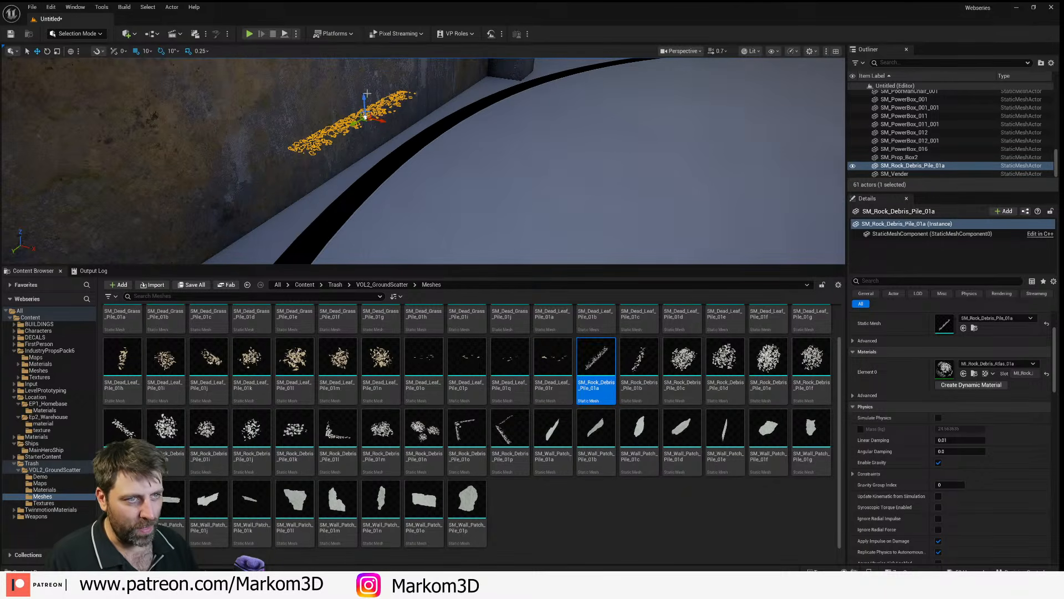
scroll(367, 93, "down", 2)
key("Delete")
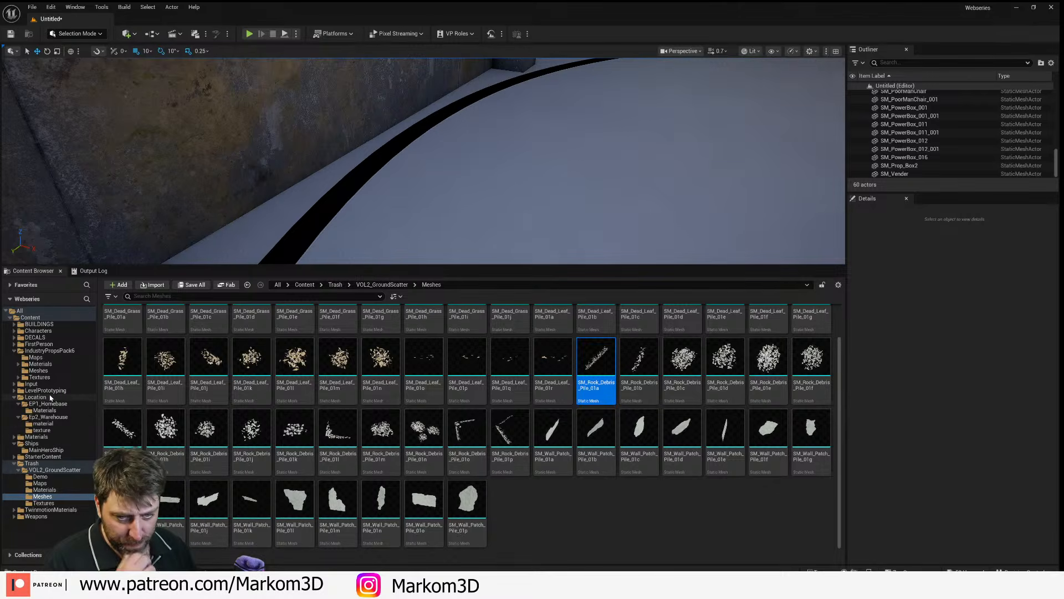
- Collapse the Trash folder and open the Meshes folder of IndustryPropsPack6
left_click(14, 463)
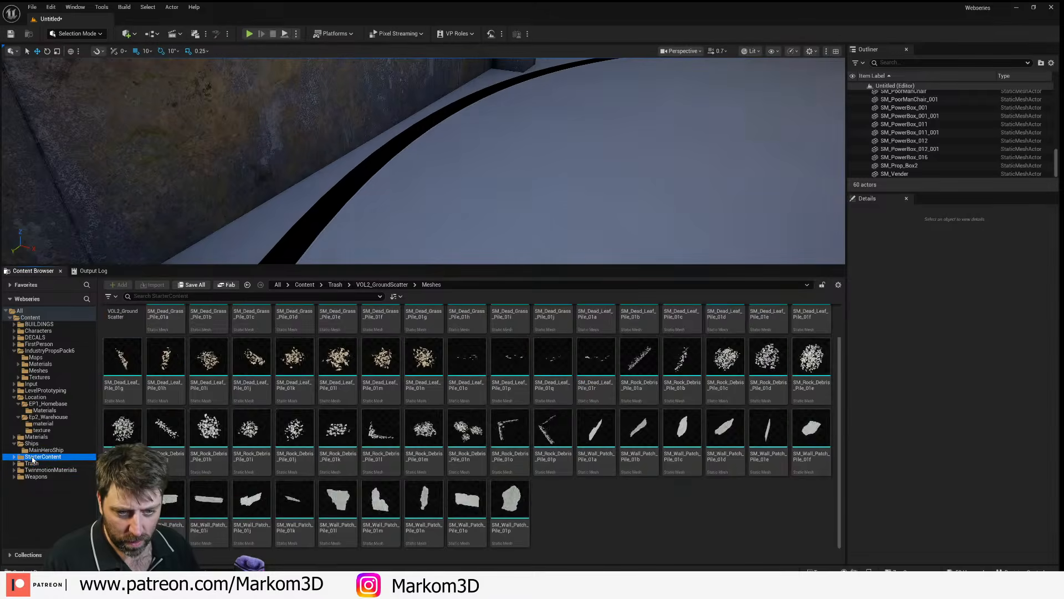
left_click(22, 456)
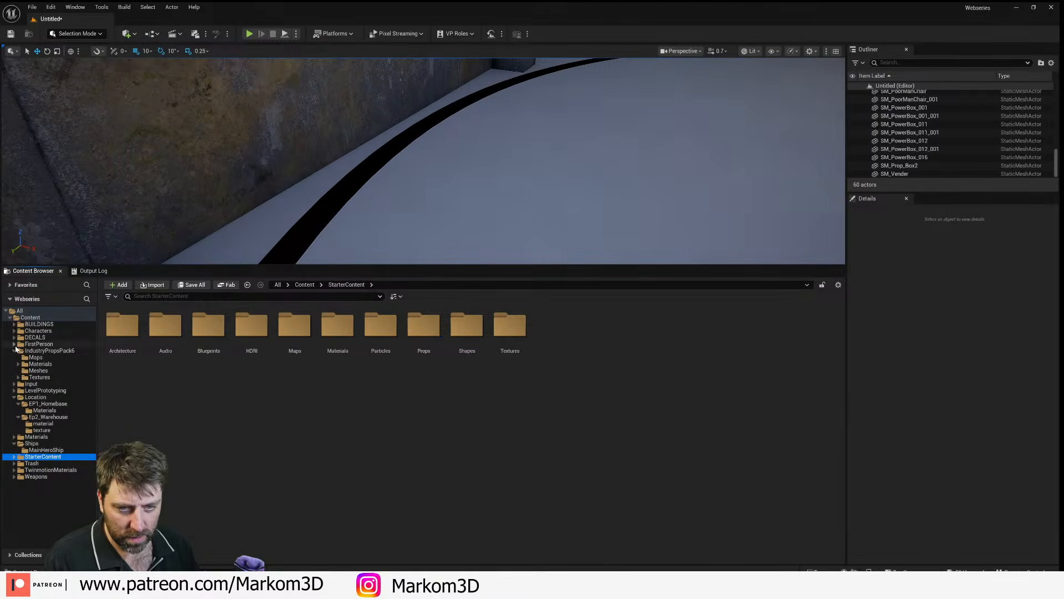
left_click(39, 363)
left_click(38, 370)
- Try out two carton boxes from the props pack in the hangar, and delete both
right_click_drag(412, 201, 376, 201)
left_click_drag(424, 333, 361, 108)
left_click_drag(467, 327, 363, 136)
mouse_move(363, 136)
right_mouse_down()
mouse_move(471, 136)
mouse_move(383, 130)
right_mouse_up()
right_click_drag(410, 166, 471, 198)
left_click(445, 185)
key("Delete")
left_click(388, 201)
key("Delete")
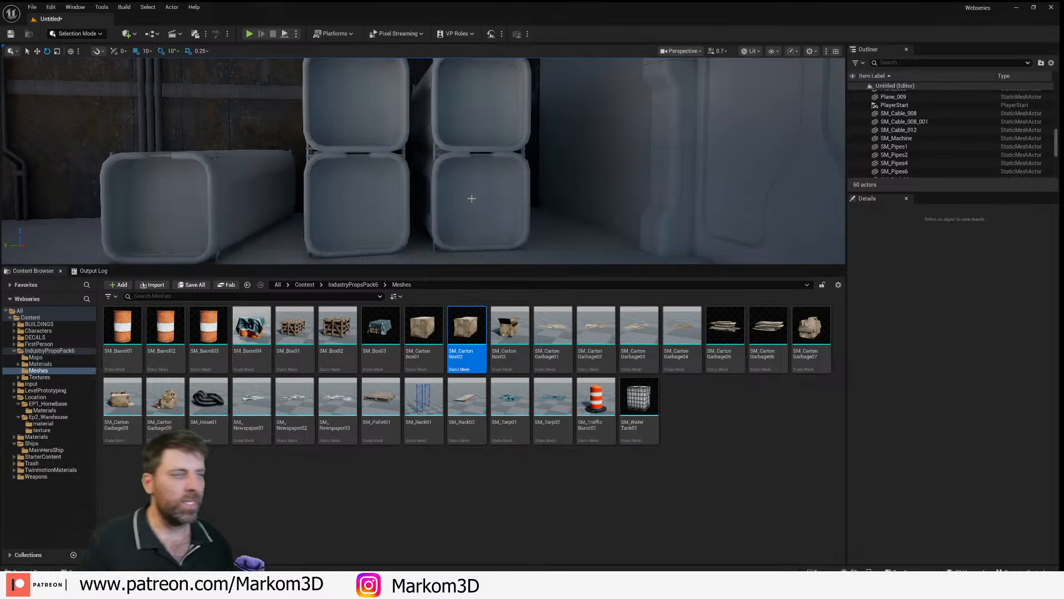
- Place the SM_Rack01 rack and the water tank from the props pack near the storage pods
right_click_drag(560, 220, 609, 271)
left_click_drag(423, 402, 442, 177)
mouse_move(442, 178)
right_mouse_down()
mouse_move(452, 155)
mouse_move(429, 136)
mouse_move(430, 177)
right_mouse_up()
left_click_drag(639, 398, 438, 133)
right_click_drag(443, 147, 400, 145)
- Add SM_Pallet01 pallets, a piece of carton garbage and the covered SM_Barrel04 near the storage pods
left_click_drag(380, 396, 420, 166)
left_click_drag(381, 396, 361, 185)
mouse_move(360, 186)
right_mouse_down()
mouse_move(385, 193)
mouse_move(366, 199)
right_mouse_up()
left_click_drag(725, 332, 474, 209)
left_click_drag(263, 334, 529, 174)
- Survey the dressed hangar from outside, enlarge the viewport, and look up at the oval ceiling light
right_click_drag(530, 173, 549, 133)
key("s")
key("s")
left_click(353, 86)
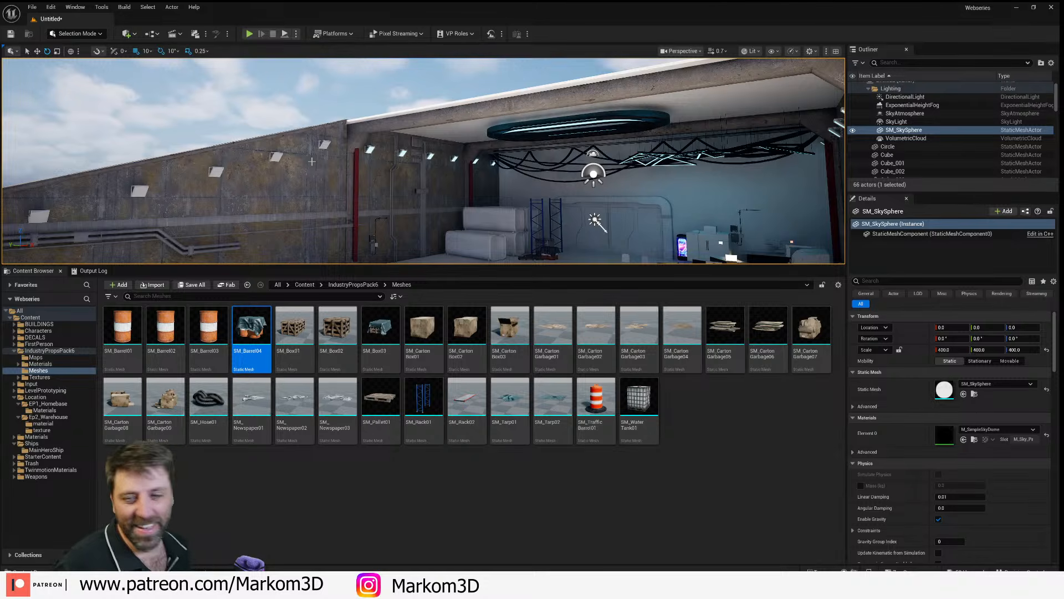
right_click_drag(515, 177, 388, 149)
key("s")
left_click_drag(470, 266, 470, 457)
right_click_drag(465, 277, 480, 312)
key("w")
right_click_drag(562, 182, 561, 139)
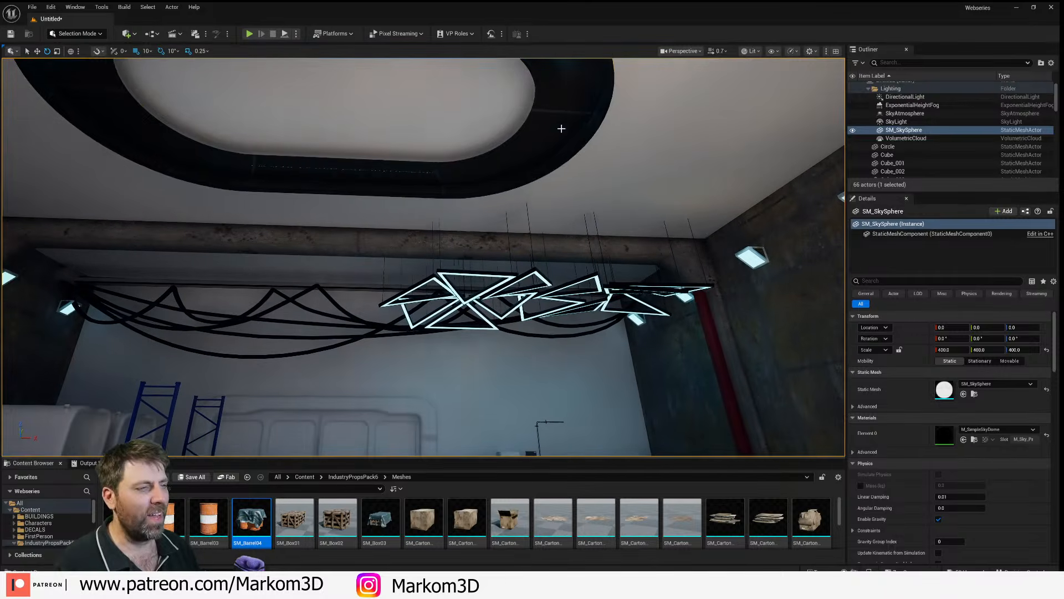
- Select the oval ceiling light (Circle) and examine its faces up close from several sides
left_click(561, 126)
key("f")
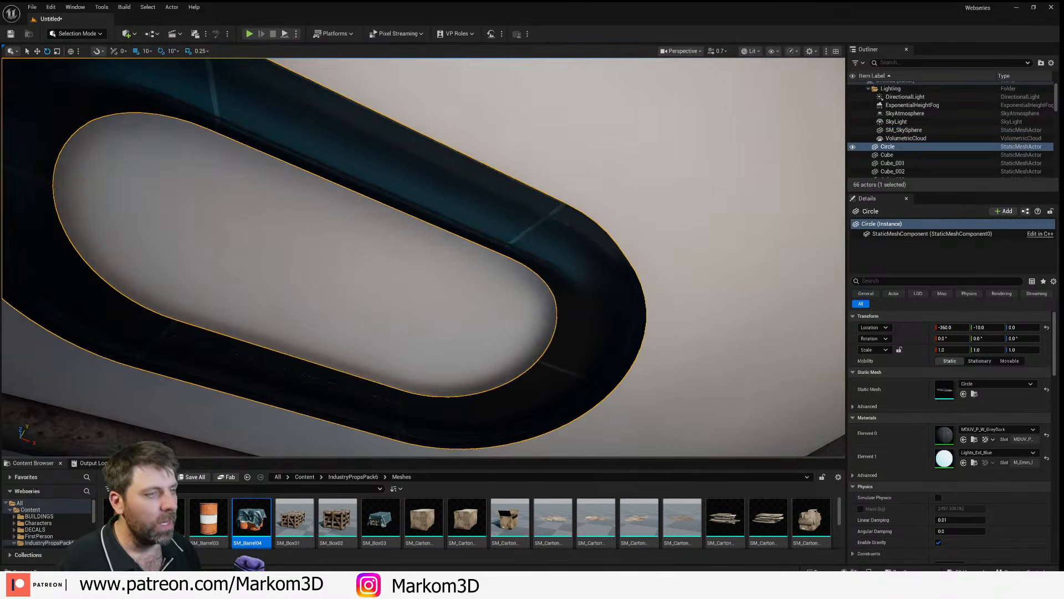
right_click_drag(562, 127, 462, 126)
right_click_drag(751, 351, 539, 303)
right_click_drag(57, 367, 199, 421)
right_click_drag(423, 257, 166, 266)
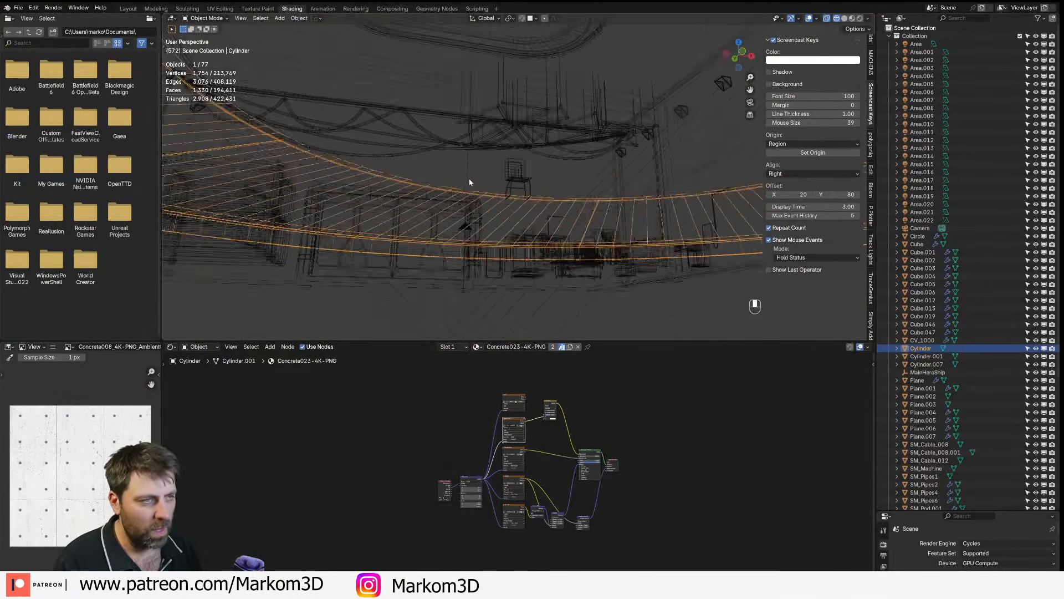
- Switch to Blender, select the oval ceiling light, and inspect it with rendered shading in the Layout workspace
middle_click_drag(469, 182, 460, 238, "shift")
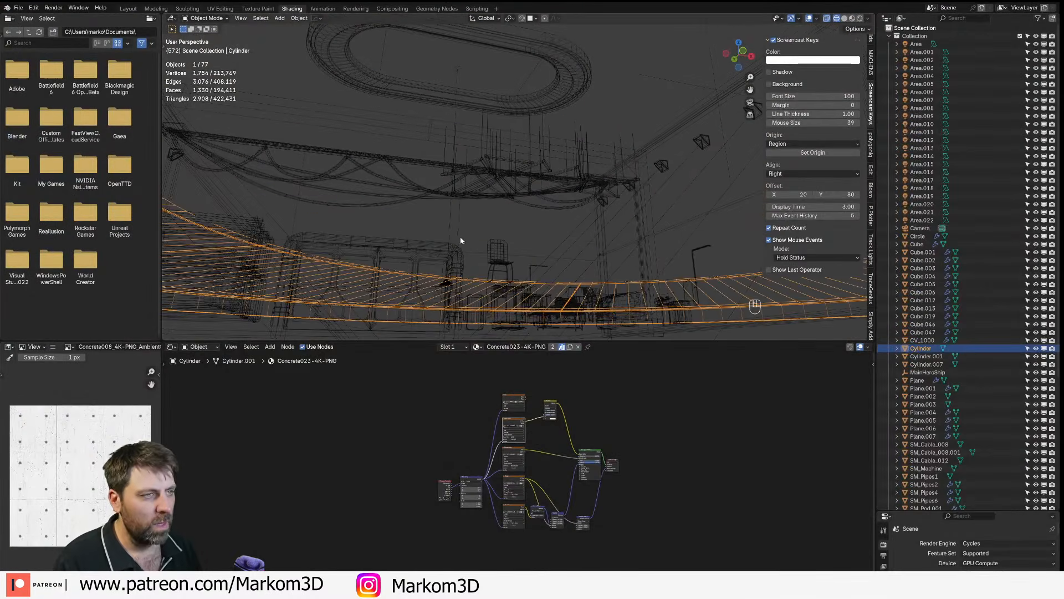
left_click(514, 107)
key("KP_Decimal")
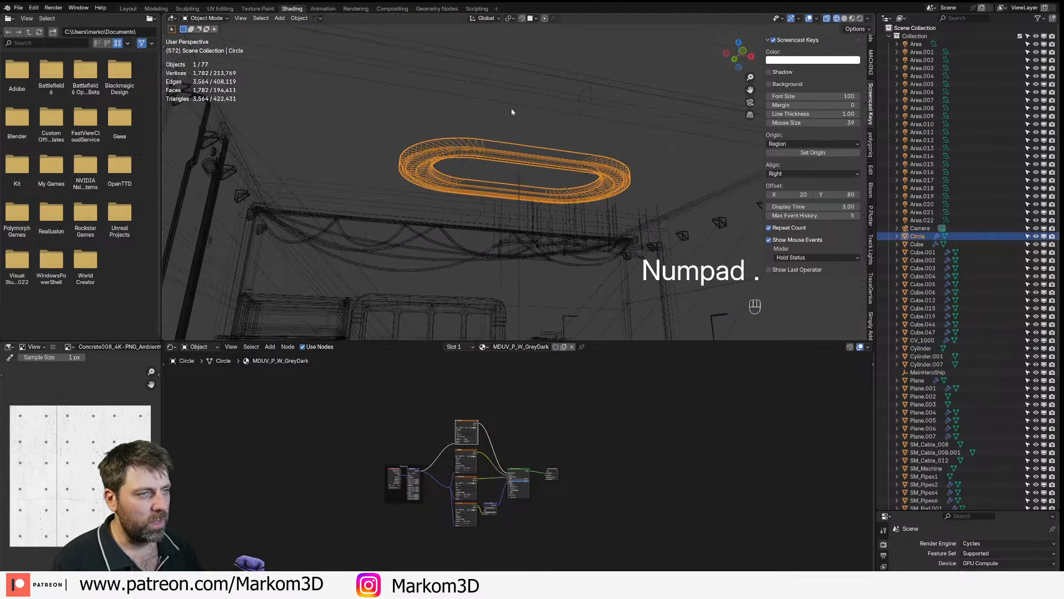
left_click(128, 9)
left_click(859, 18)
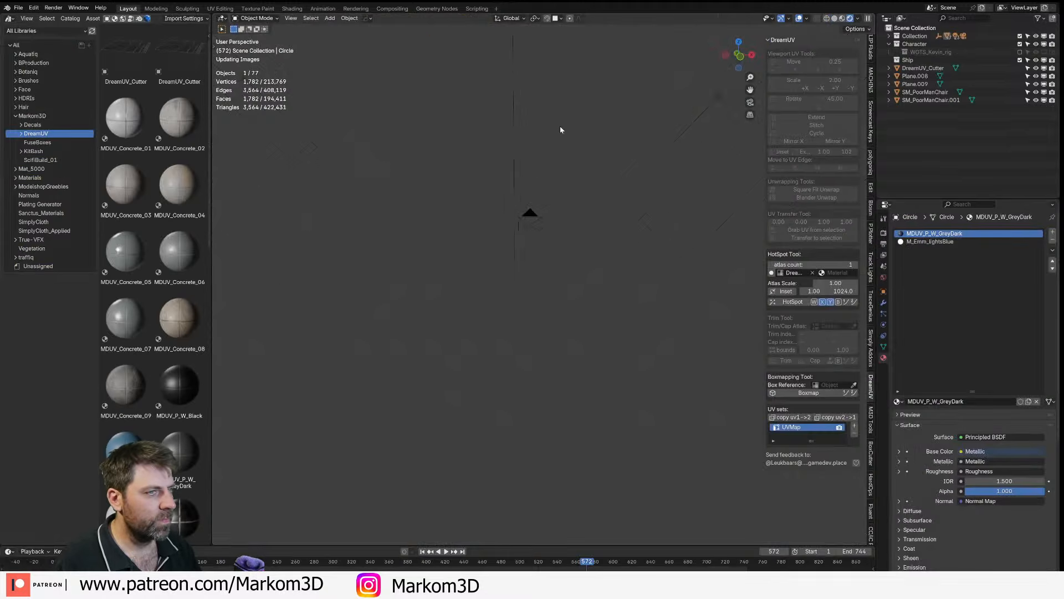
key("KP_Decimal")
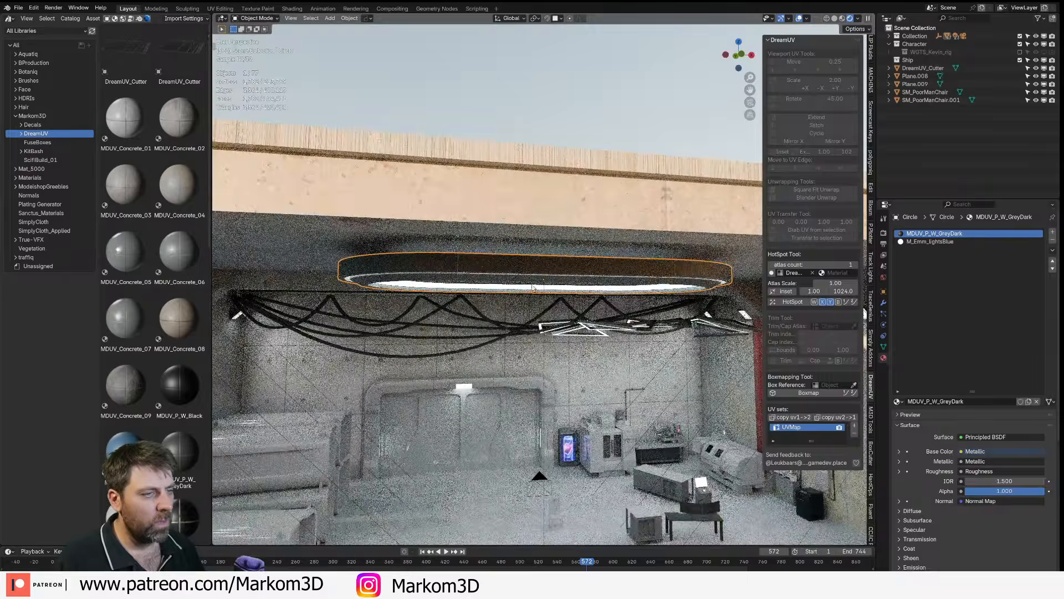
scroll(534, 282, "up", 5)
middle_click_drag(477, 311, 471, 290)
scroll(471, 289, "down", 4)
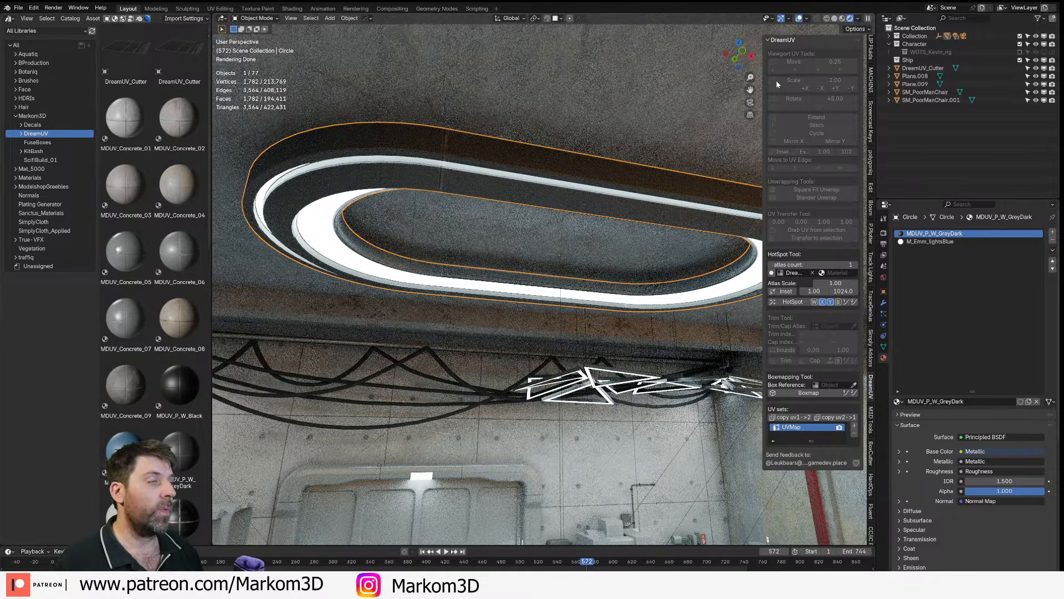
- Check the oval ceiling light with the Face Orientation overlay and recalculate the normals of all its faces outward
left_click(807, 19)
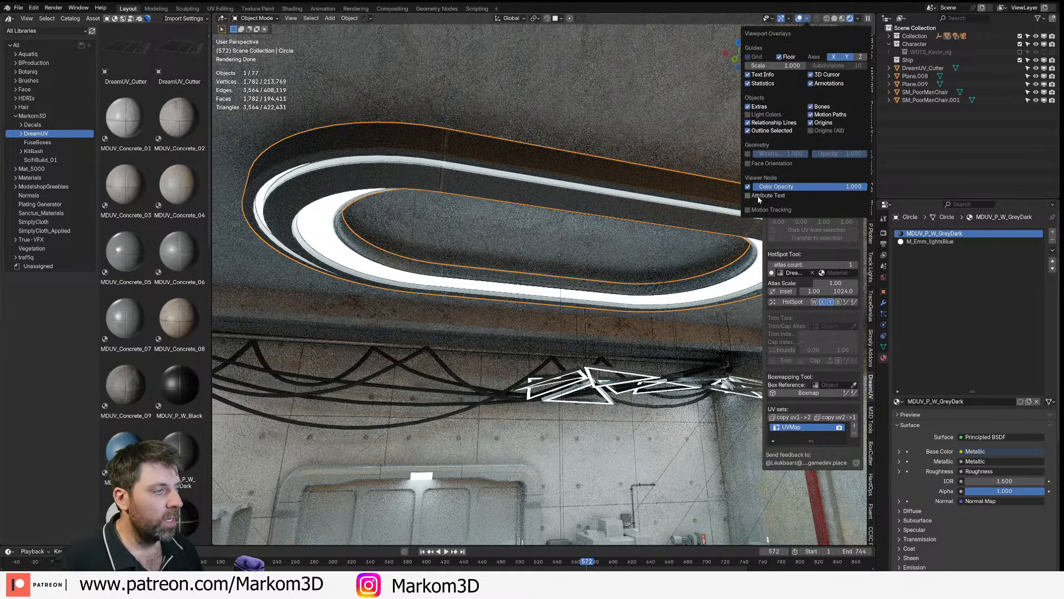
left_click(748, 163)
scroll(570, 242, "down", 2)
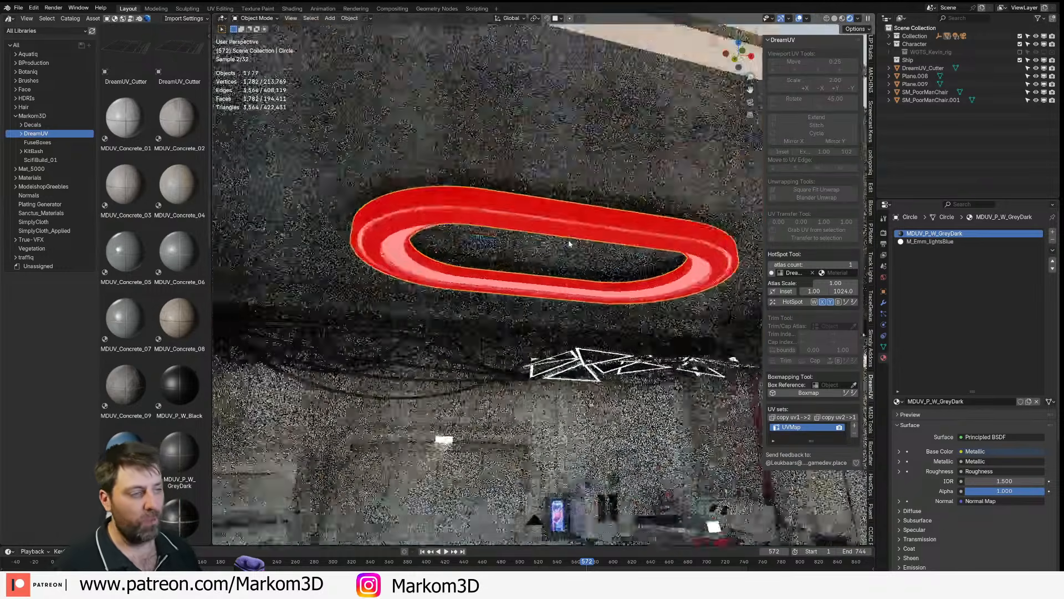
scroll(570, 242, "up", 1)
key("Tab")
key("Tab")
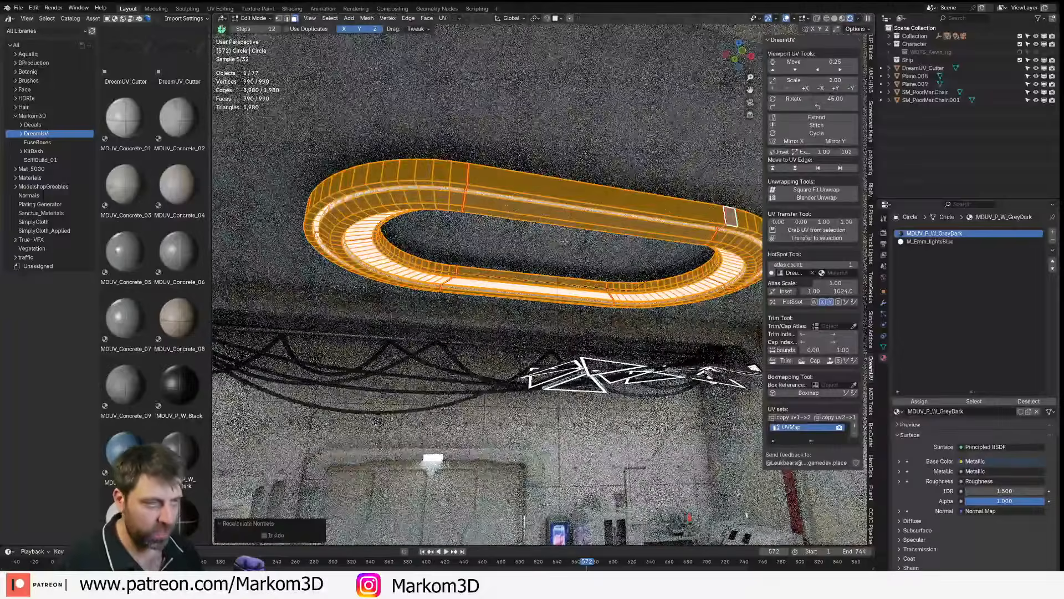
key("a")
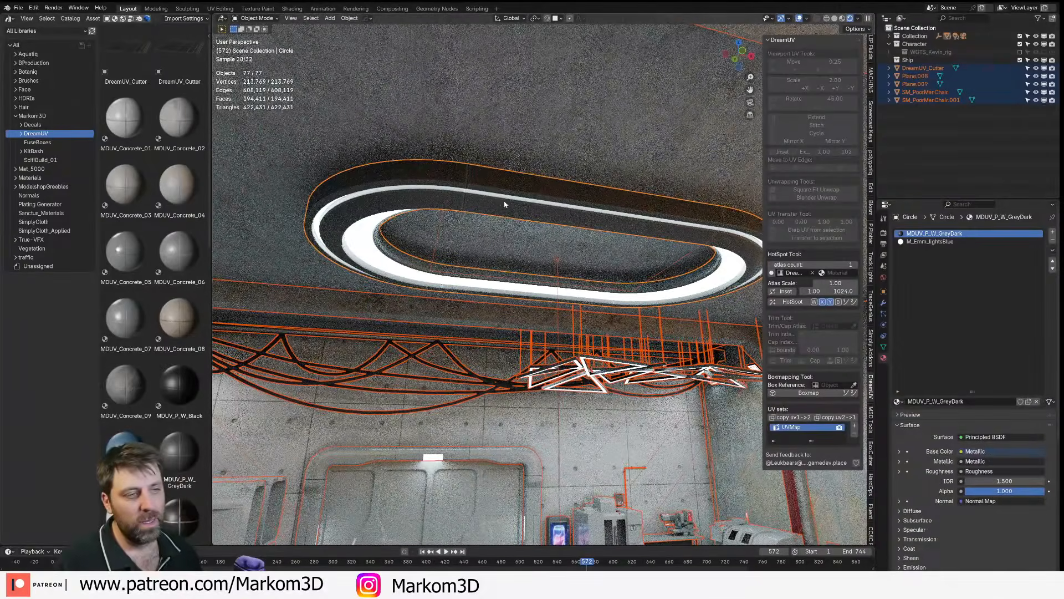
left_click(17, 8)
mouse_move(51, 128)
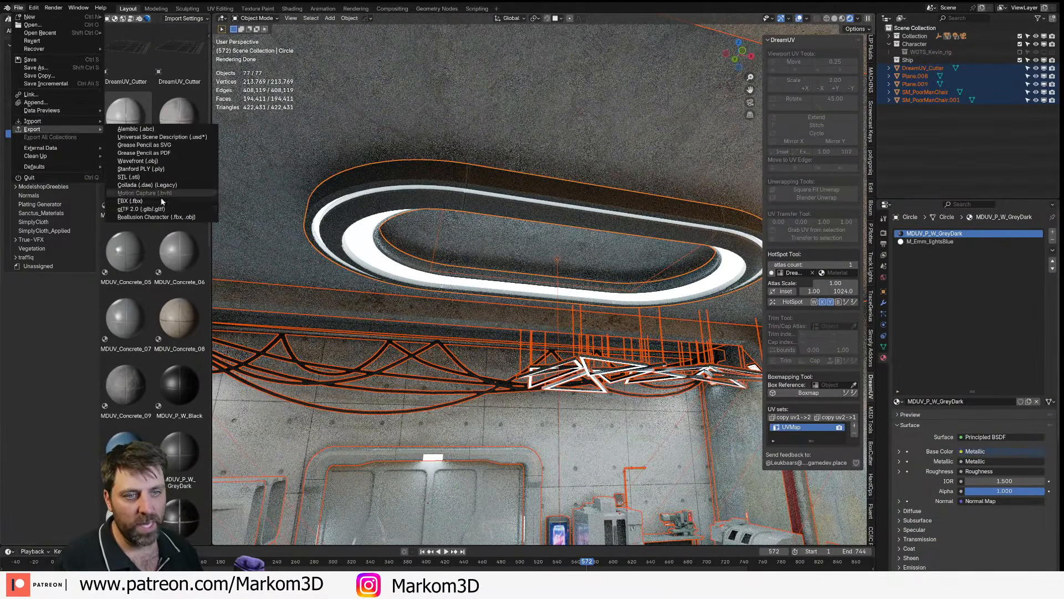
left_click(139, 209)
left_click(819, 419)
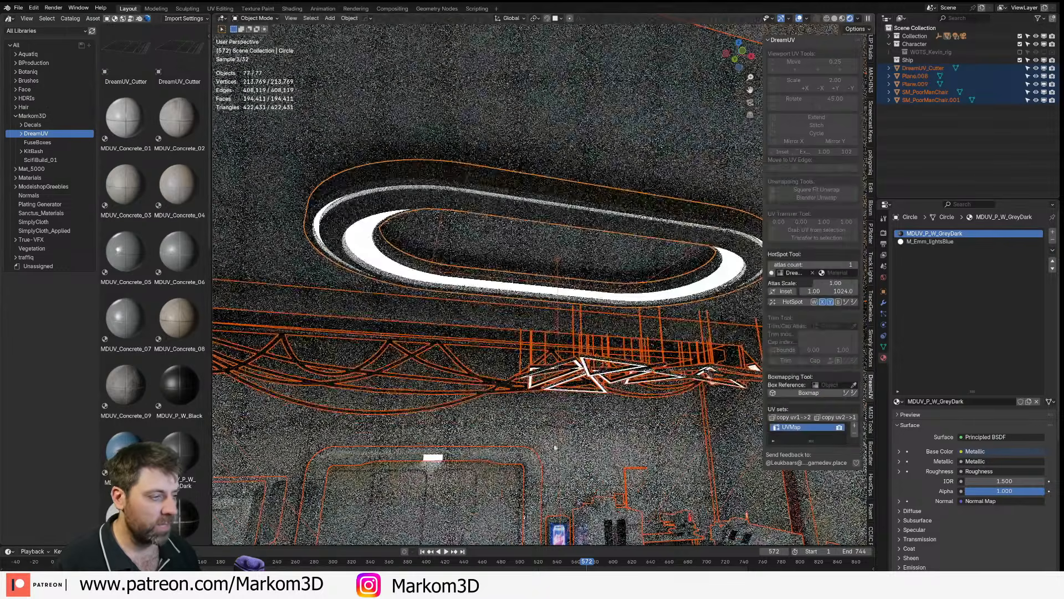
- Select the back wall (Plane.002) and replace its Concrete008-4K-PNG material with MDUV_Concrete_04
left_click(699, 443)
left_click(700, 443)
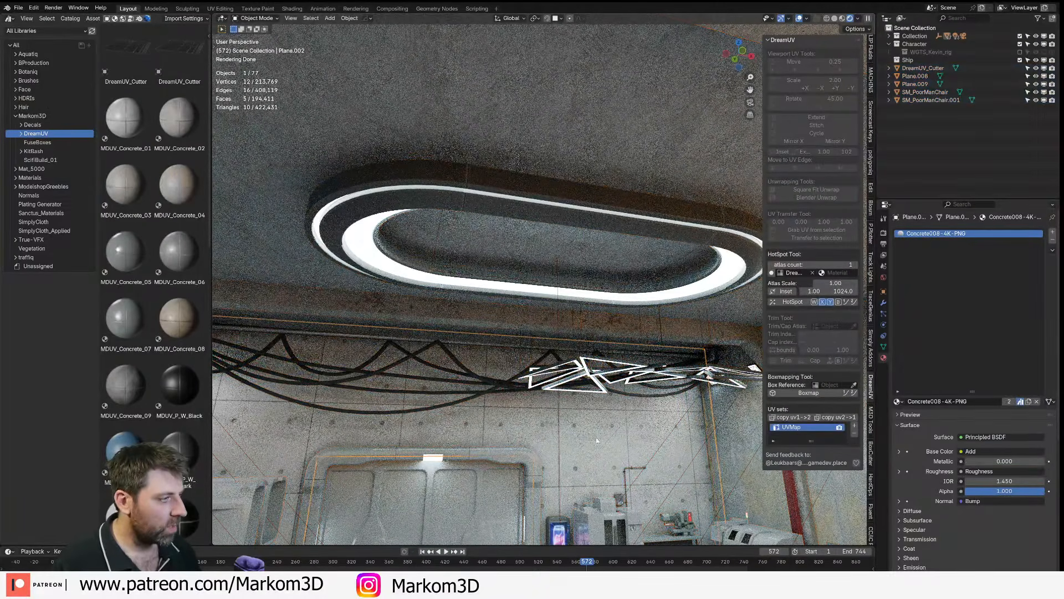
left_click(897, 402)
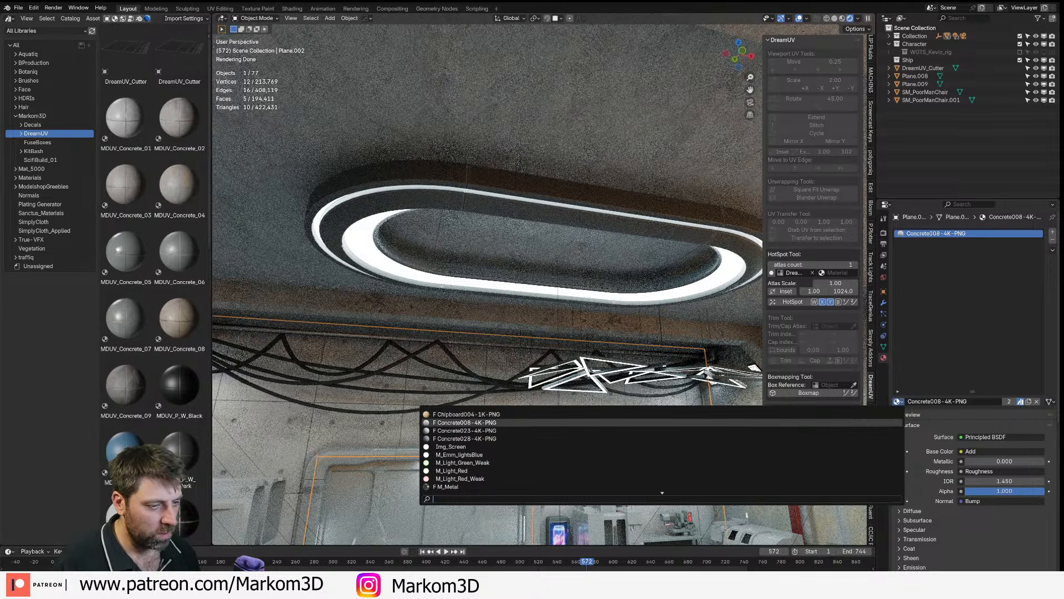
scroll(460, 449, "down", 9)
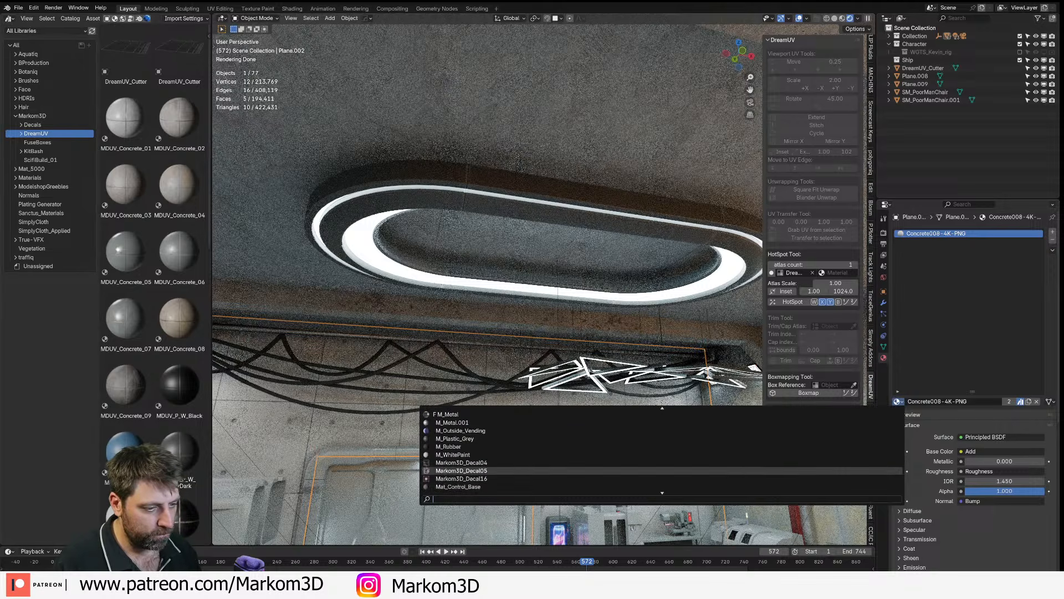
type("conv")
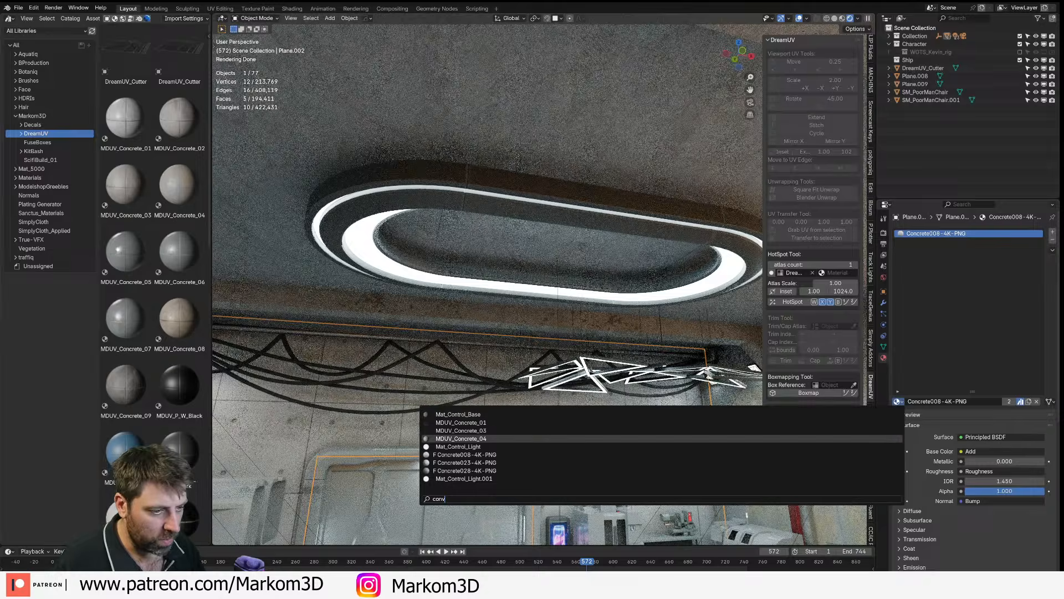
left_click(460, 438)
- Select the ceiling object (Plane) and replace its Concrete023-4K-PNG material with MDUV_Concrete_04
middle_click_drag(460, 437, 414, 304)
left_click(412, 242)
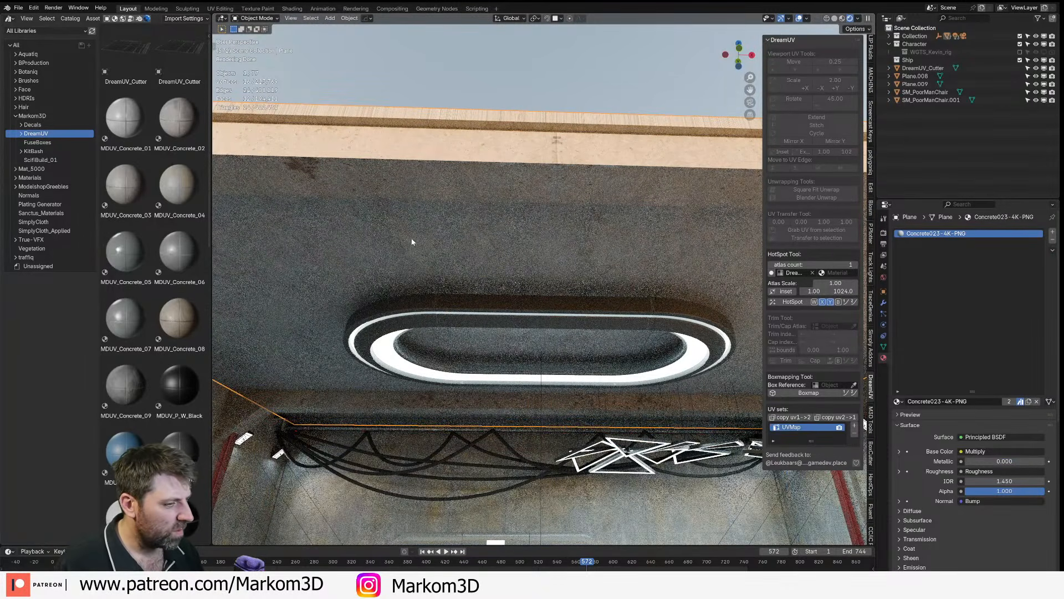
left_click(898, 401)
type("conc")
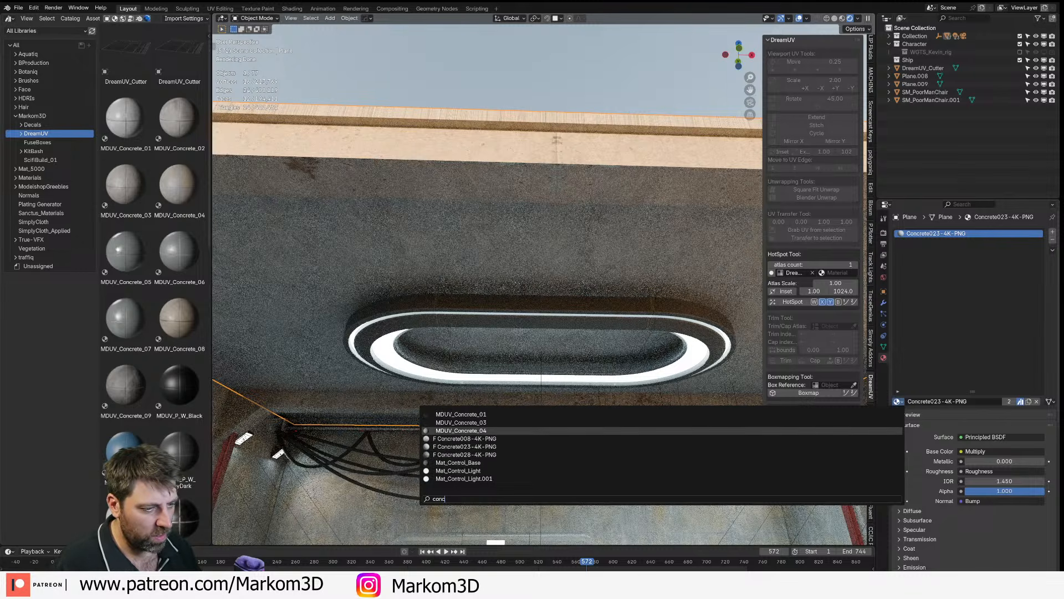
left_click(461, 430)
scroll(544, 283, "down", 4)
middle_click_drag(543, 283, 537, 294)
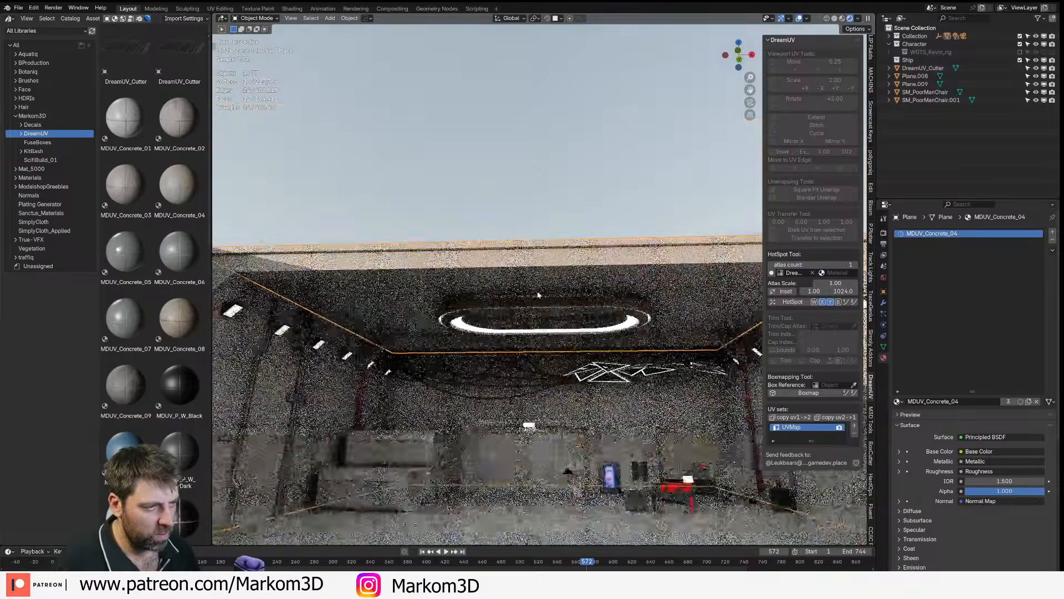
middle_click_drag(493, 380, 490, 324)
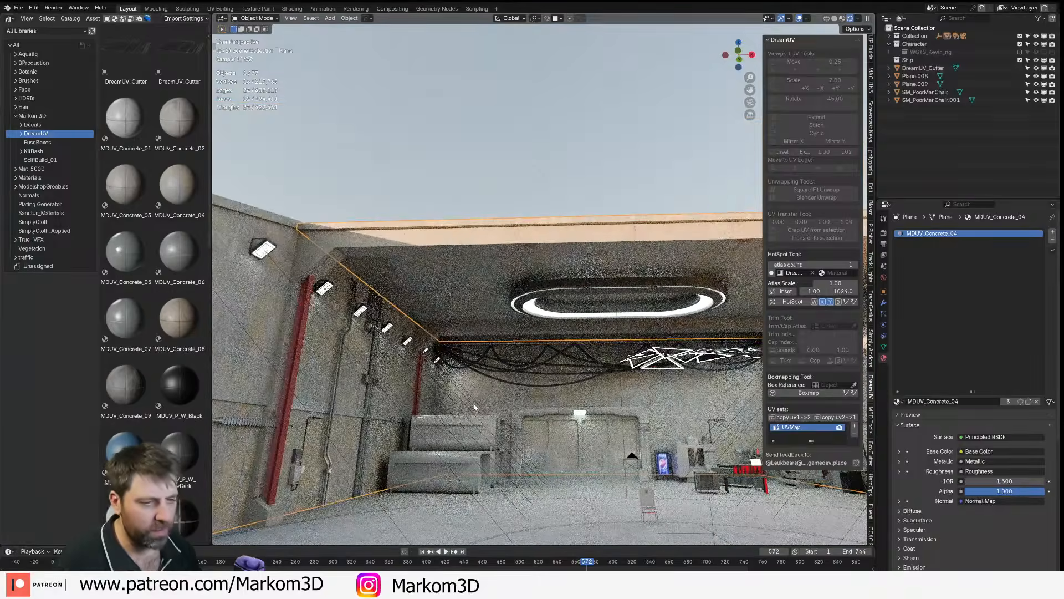
- Select all objects and export the scene as FBX, overwriting SC_Homebase.fbx in the HomeBase folder
key("a")
left_click(19, 7)
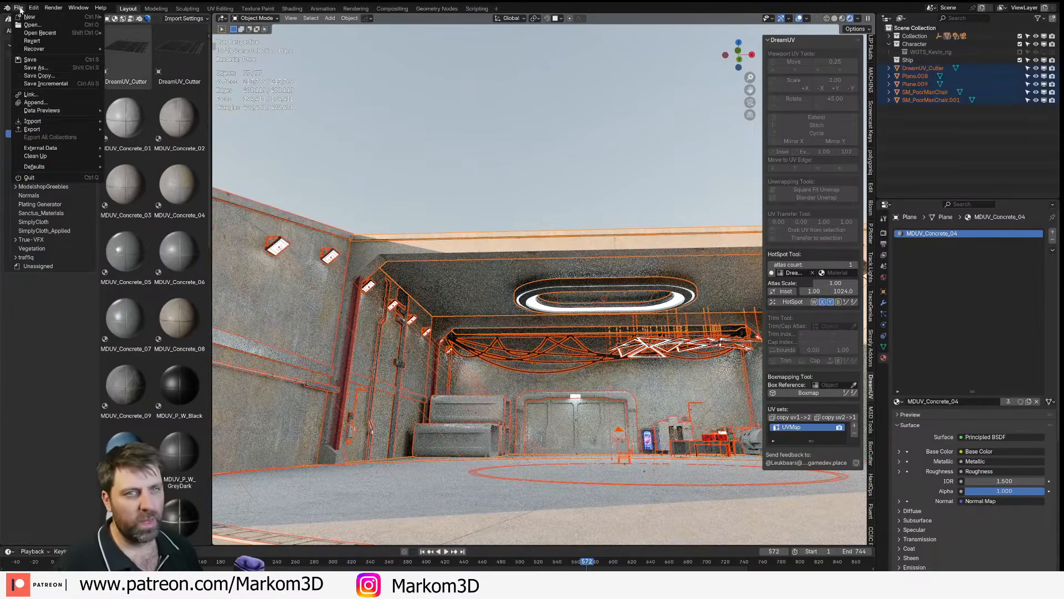
mouse_move(36, 131)
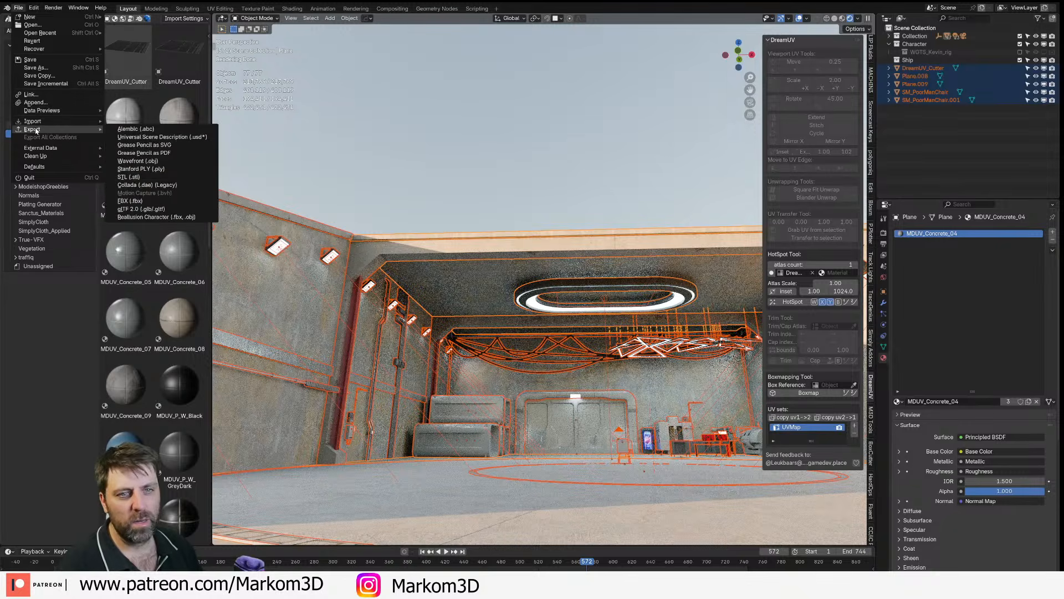
left_click(169, 201)
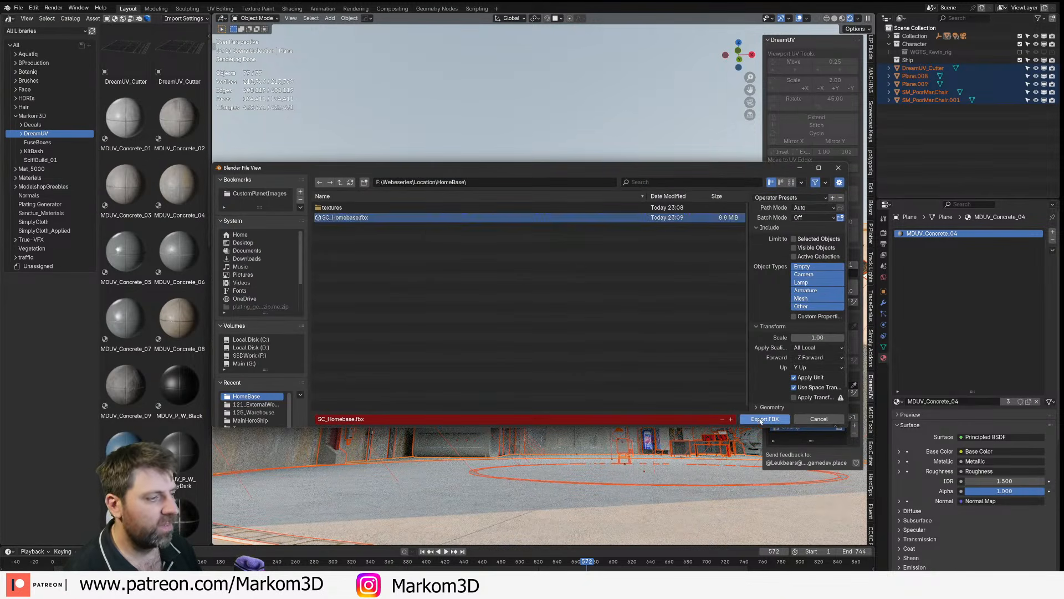
left_click(765, 419)
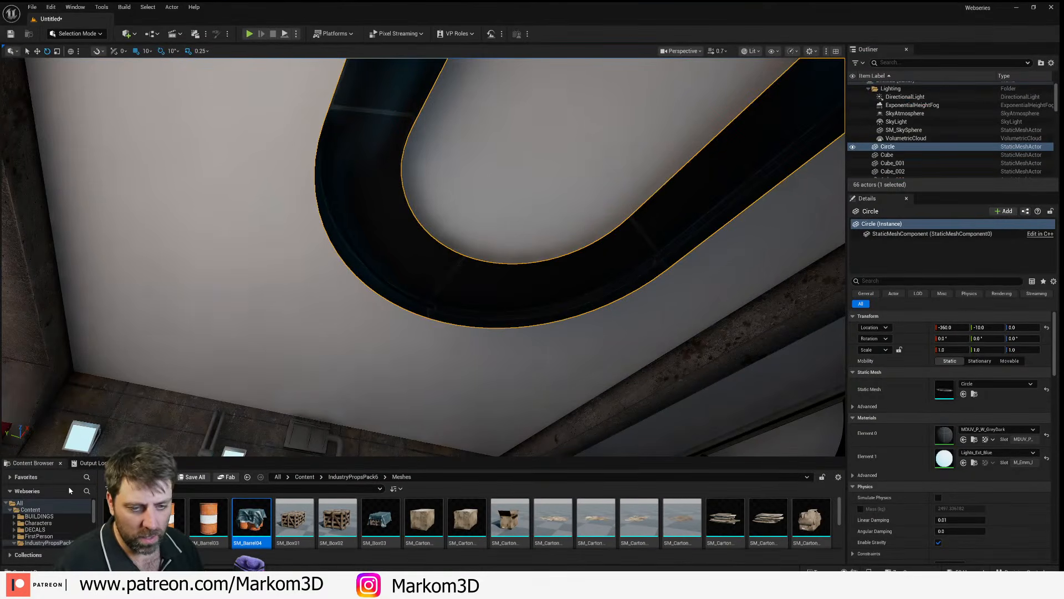
right_click(424, 258)
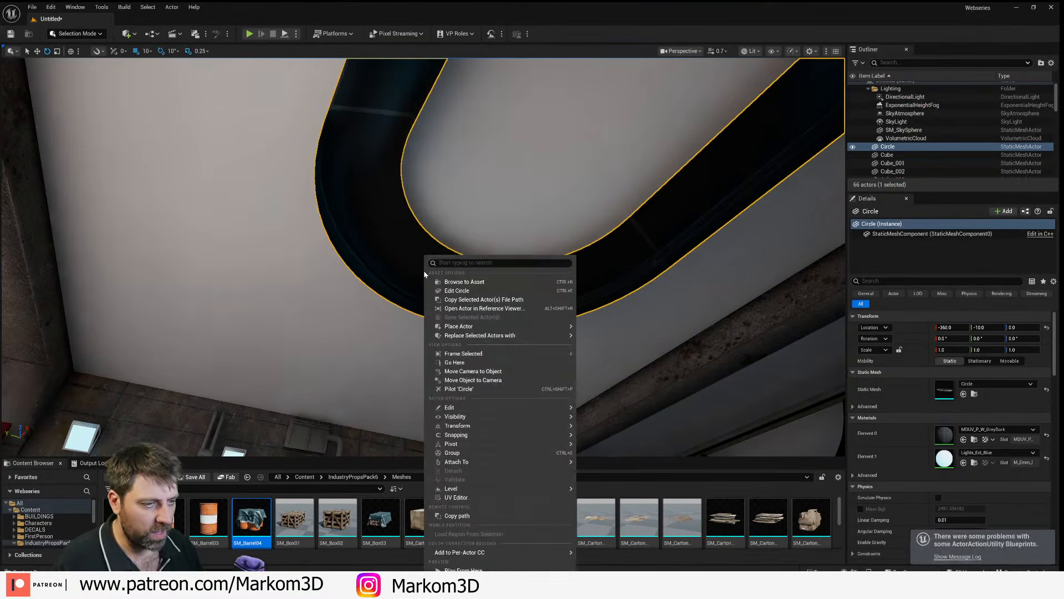
mouse_move(468, 460)
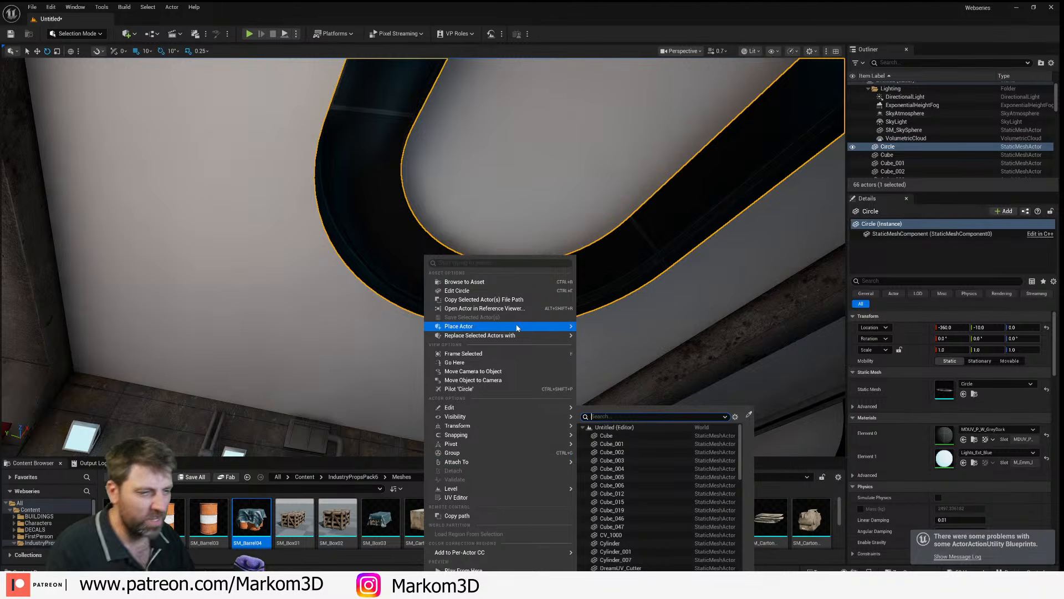
mouse_move(517, 327)
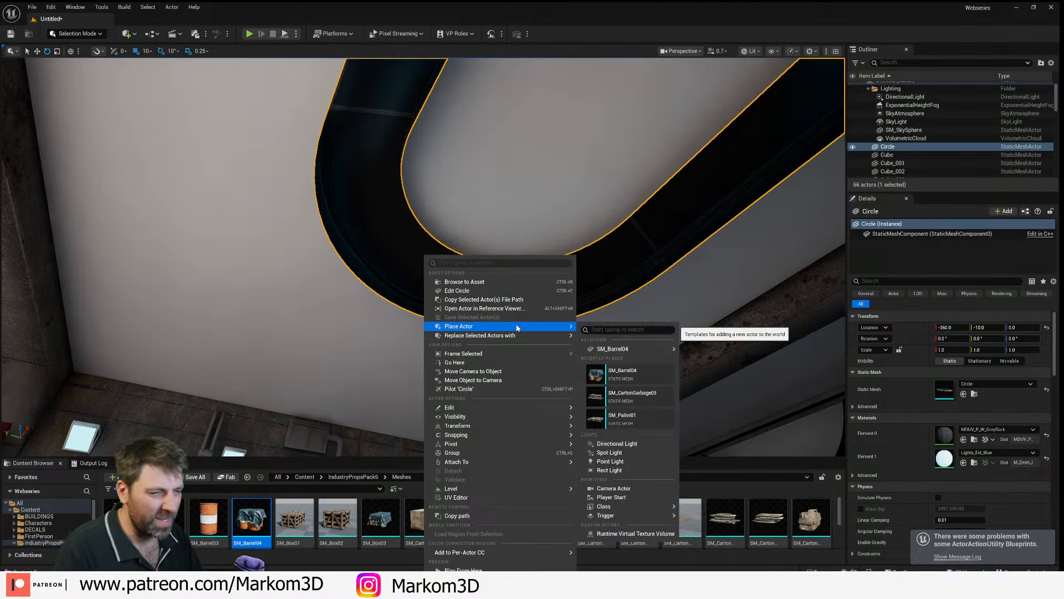
left_click(337, 484)
- Reimport the Circle static mesh of the oval ceiling light from the EP1_Homebase folder and check it in the level
left_click_drag(365, 458, 360, 277)
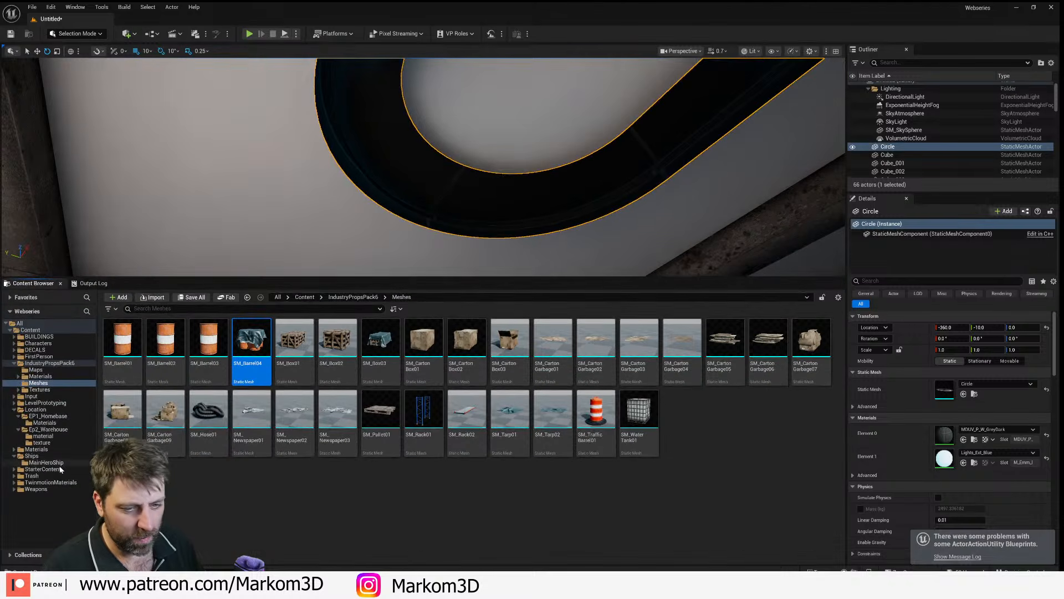
left_click(44, 422)
left_click(48, 416)
right_click(159, 341)
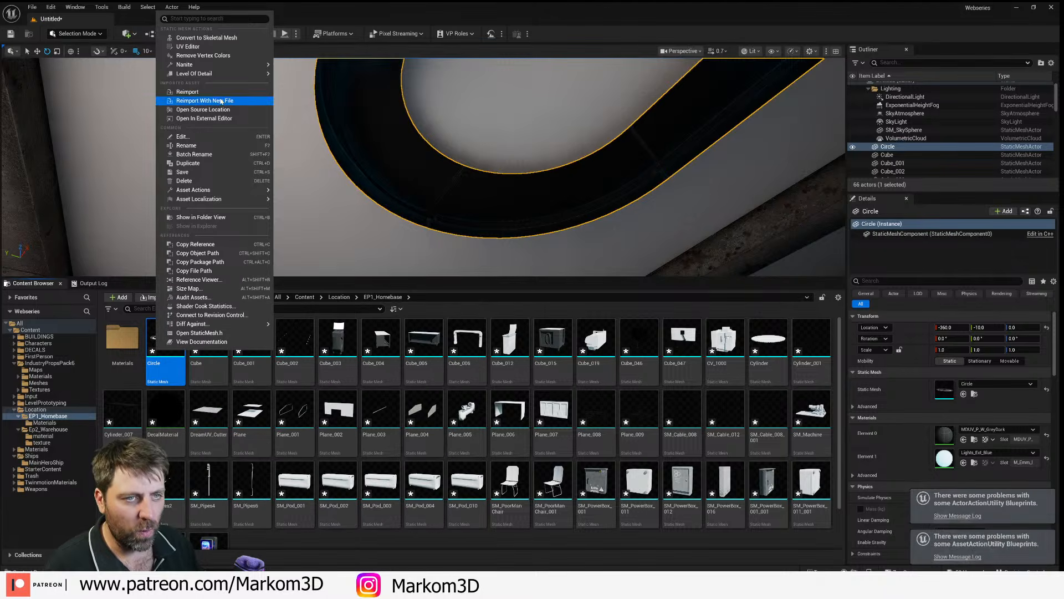
left_click(189, 91)
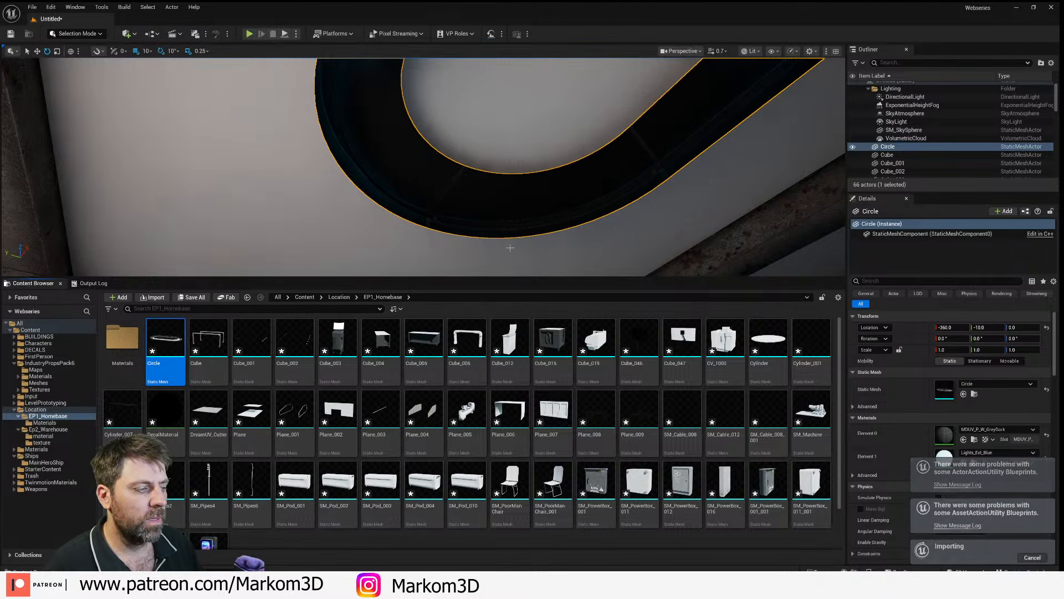
left_click_drag(527, 279, 540, 339)
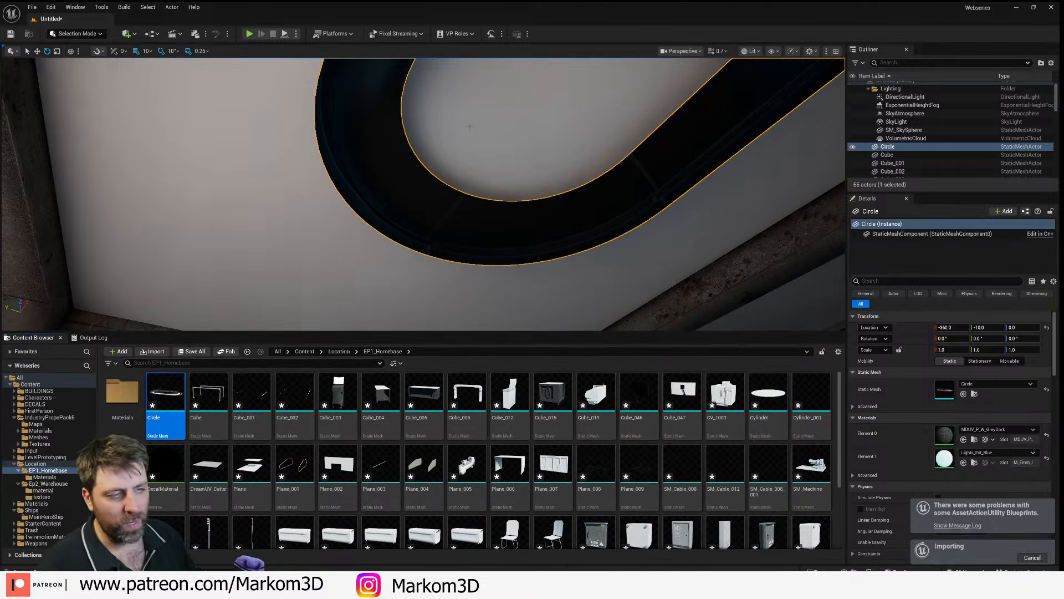
right_click_drag(532, 222, 565, 241)
key("s")
right_click_drag(490, 137, 437, 161)
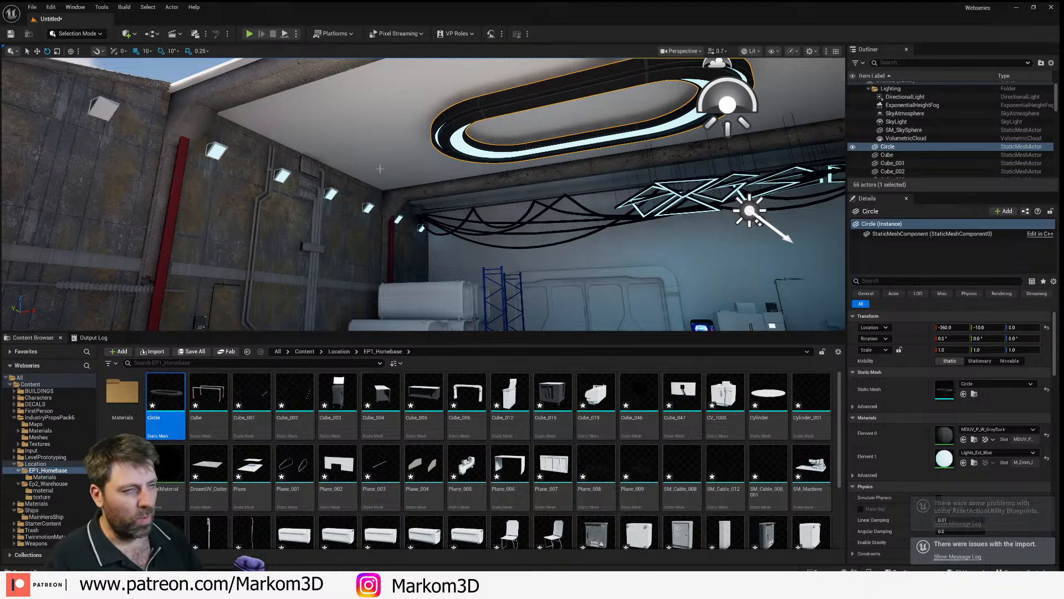
- Identify the back wall's mesh and reimport the Plane_002 static mesh from the EP1_Homebase folder
left_click(380, 261)
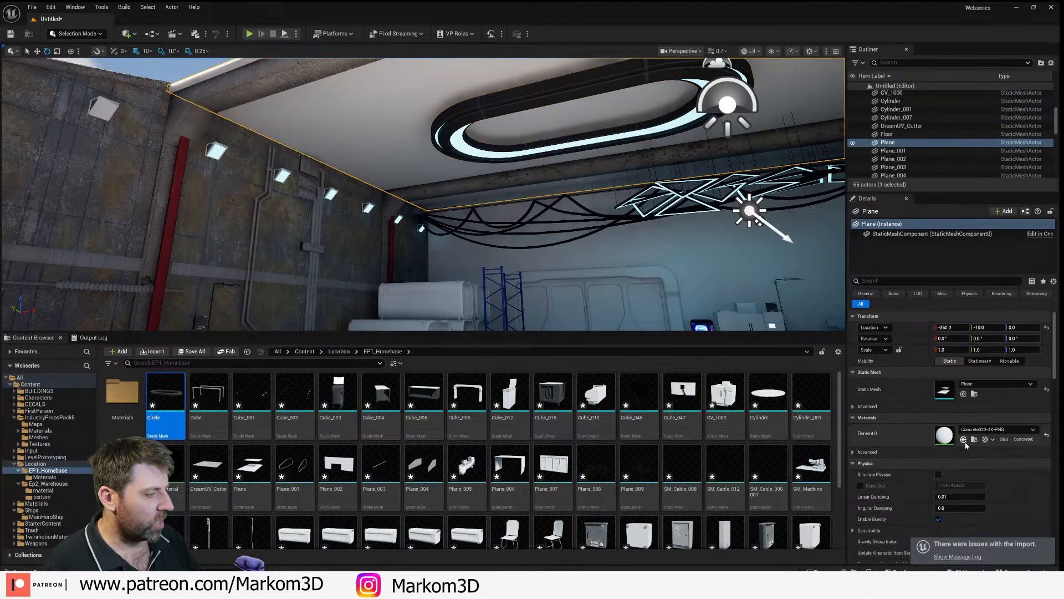
left_click(656, 250)
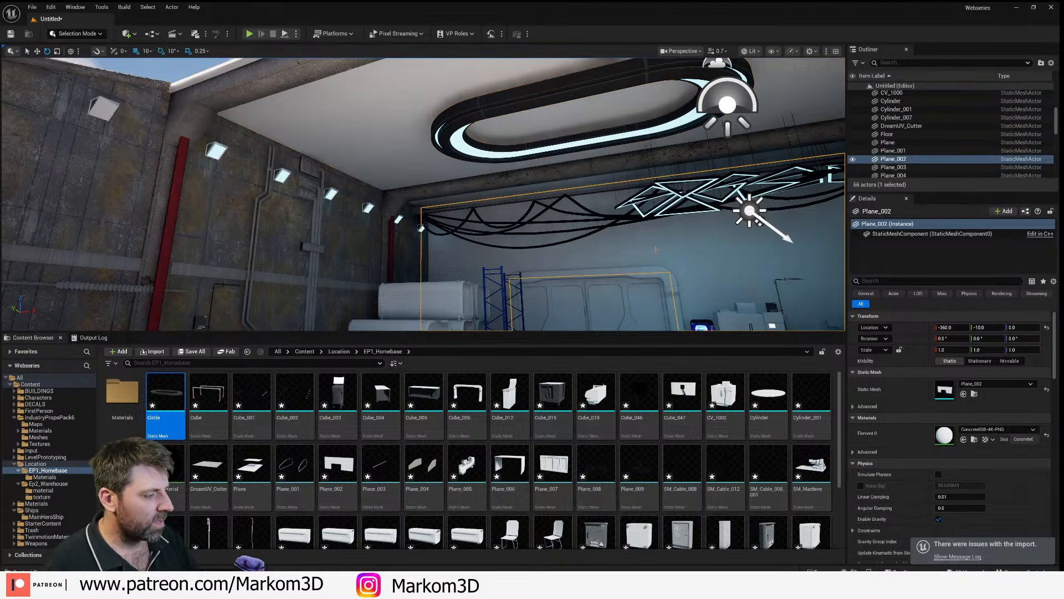
left_click(997, 429)
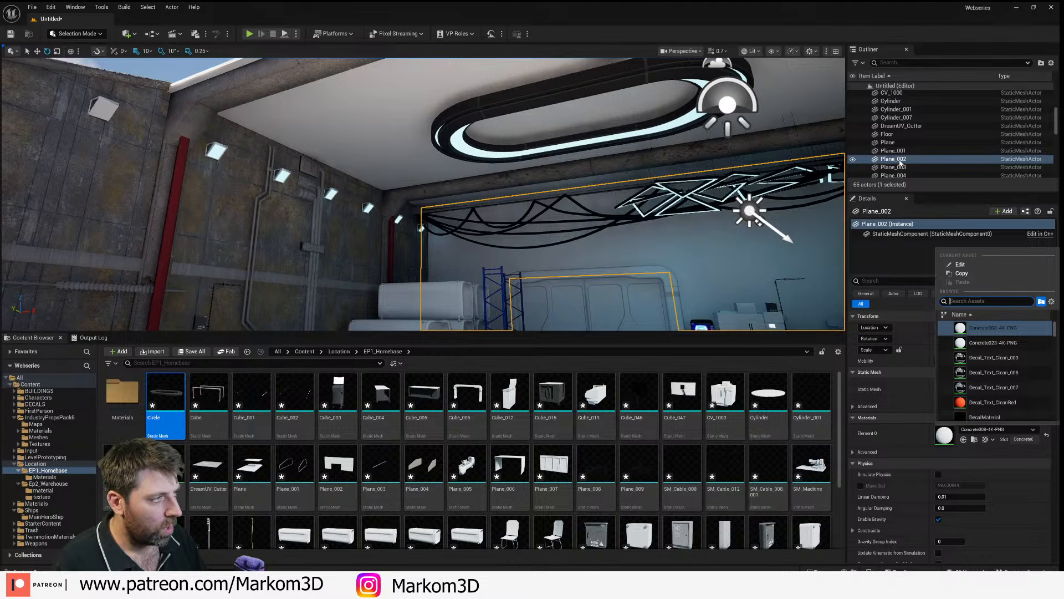
scroll(434, 423, "down", 3)
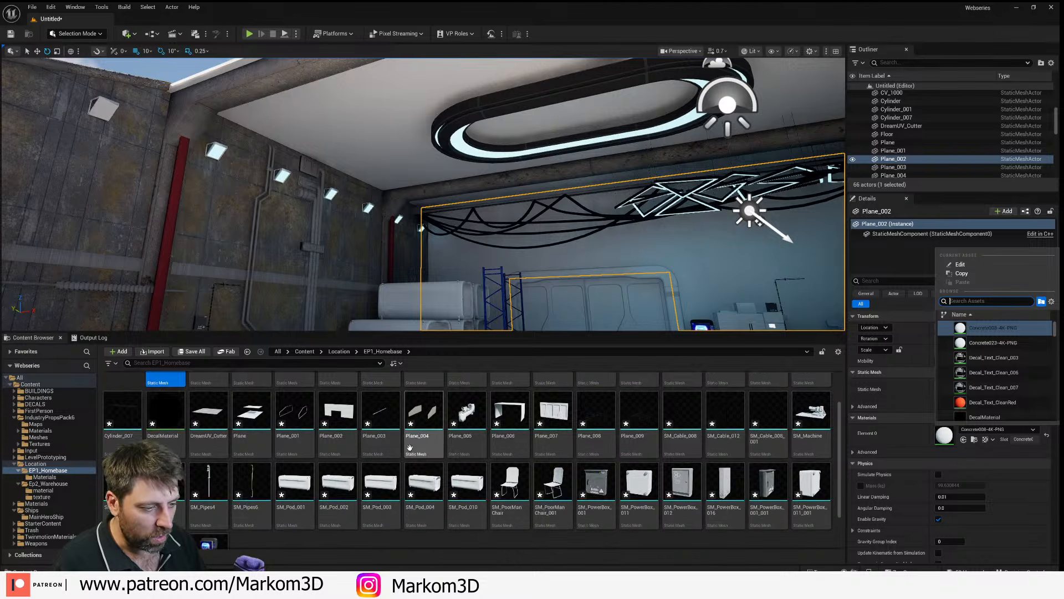
scroll(434, 422, "up", 3)
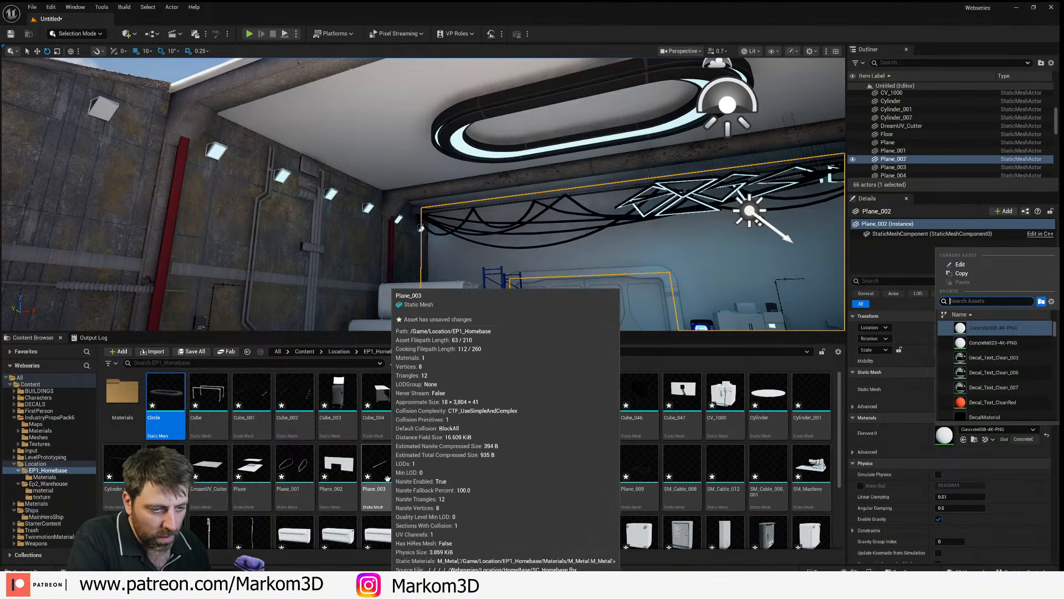
right_click(337, 474)
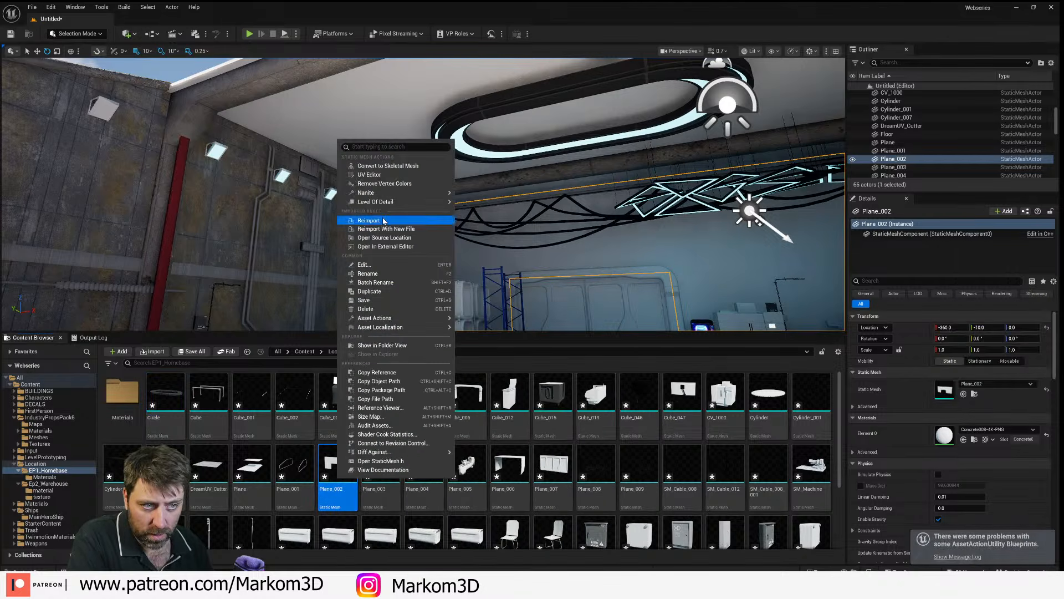
left_click(382, 219)
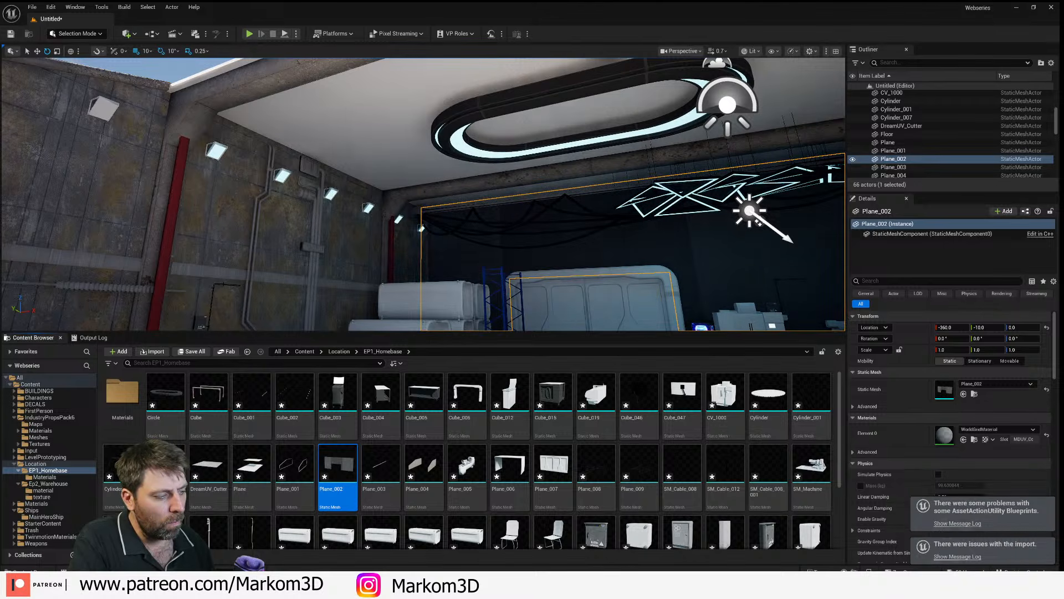
- Assign the DUV_Concrete_04 material to Element 0 of the back wall (Plane_002)
left_click(963, 434)
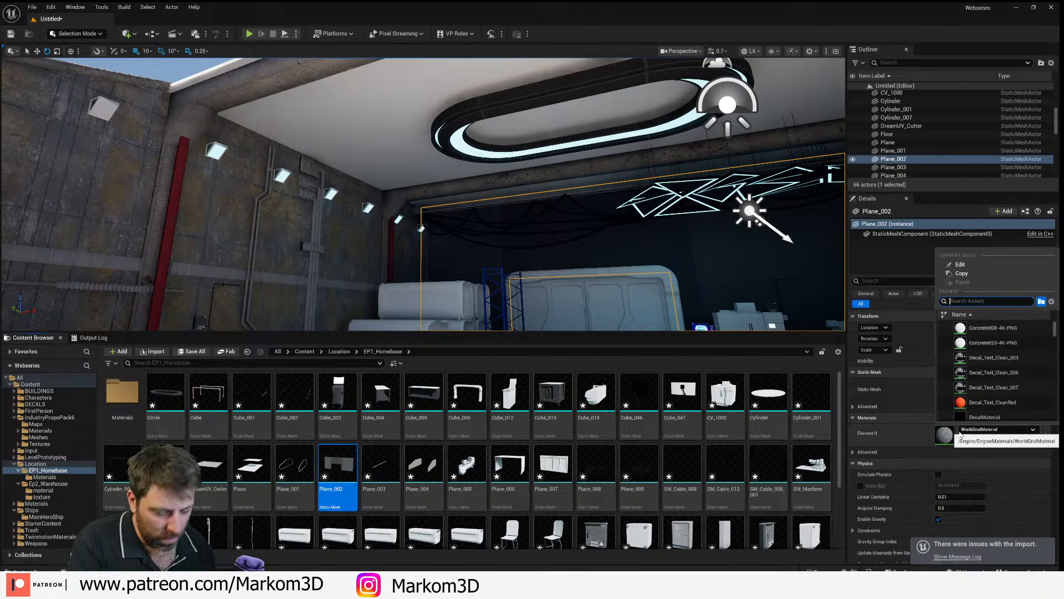
type("con")
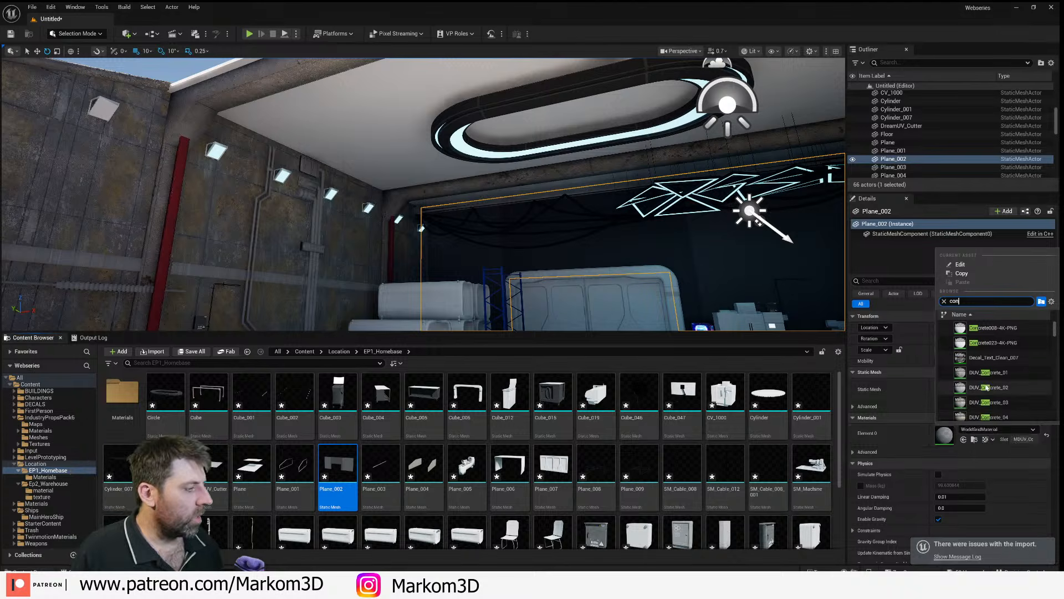
scroll(1005, 369, "down", 2)
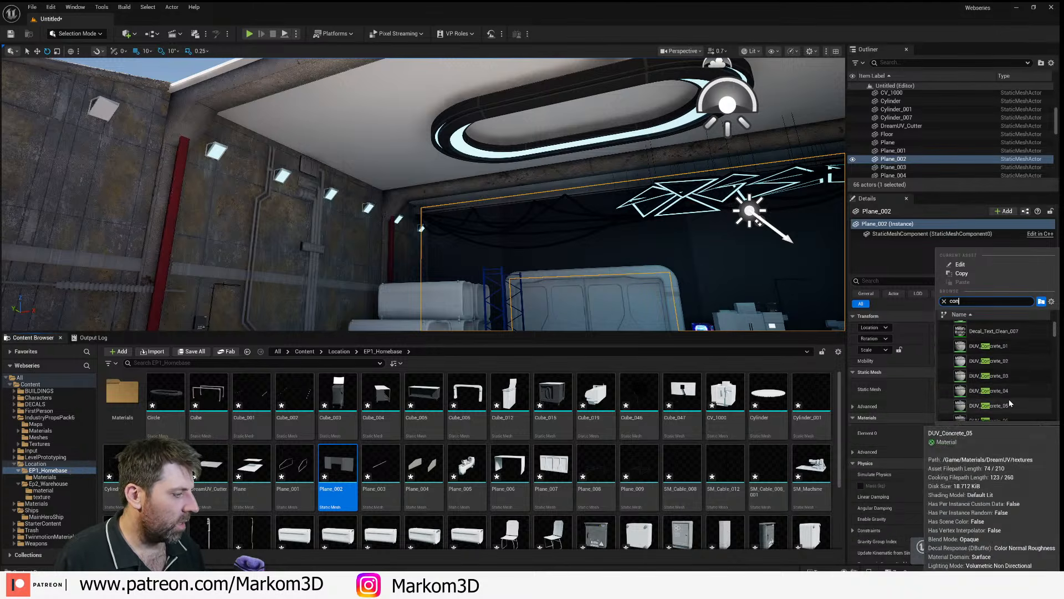
left_click(1007, 392)
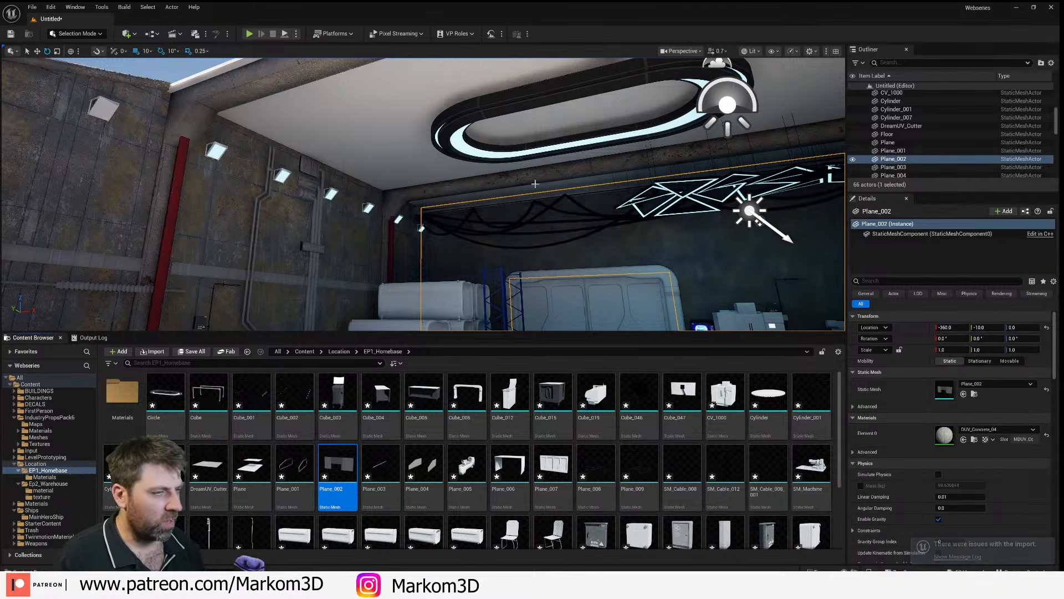
- Select the ceiling object (Plane) and replace its Concrete023-4K-PNG material with DUV_Concrete_04
left_click(377, 156)
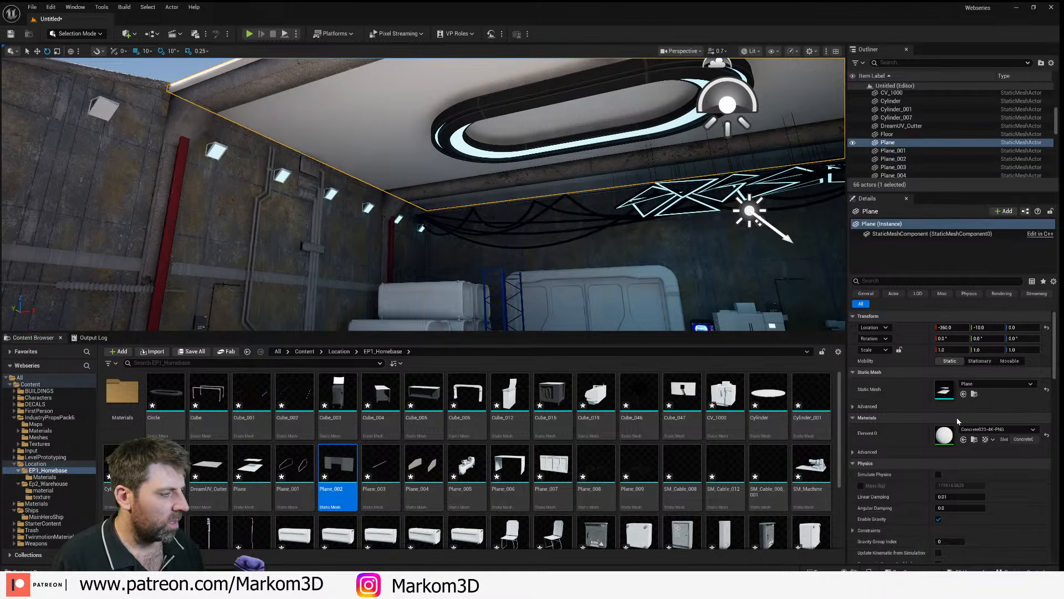
left_click(976, 430)
type("concr")
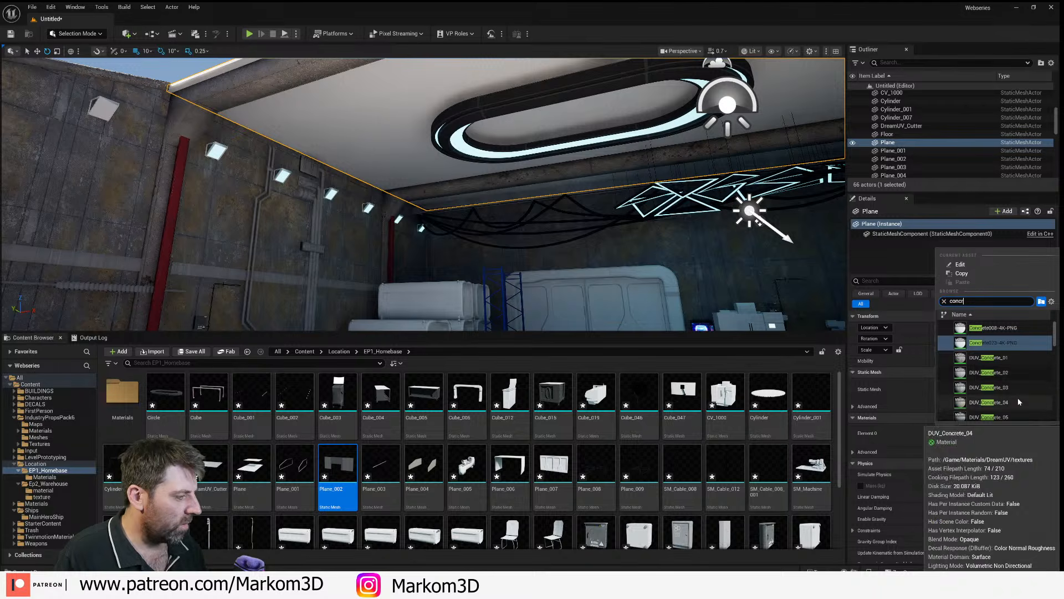
left_click(989, 402)
- Delete the white disc (Cylinder) covering the middle of the hangar floor
right_click_drag(570, 263, 648, 320)
key("s")
key("s")
key("s")
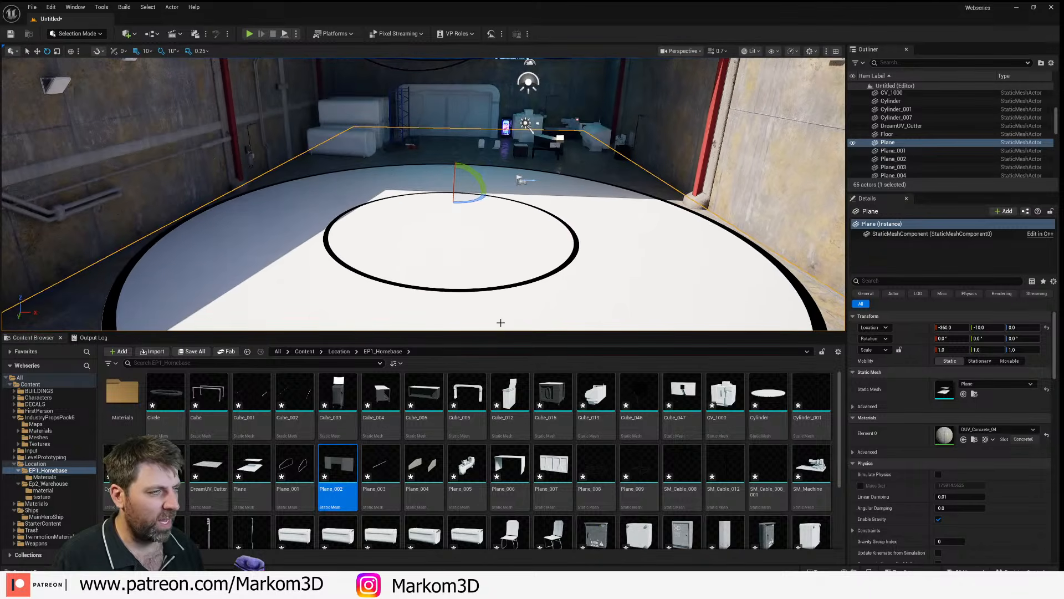
key("Delete")
right_click_drag(557, 282, 516, 235)
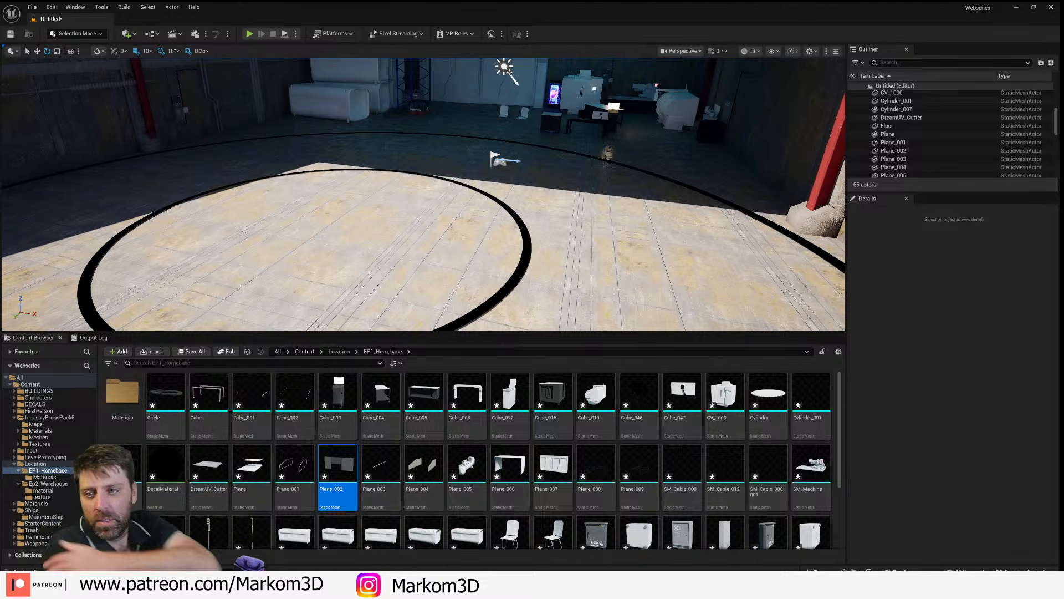
- Place the WS_HERO_Main_UEExport skeletal mesh from the Ships/MainHeroShip folder on the hangar floor
right_click_drag(642, 224, 647, 186)
key("s")
key("s")
left_click(542, 319)
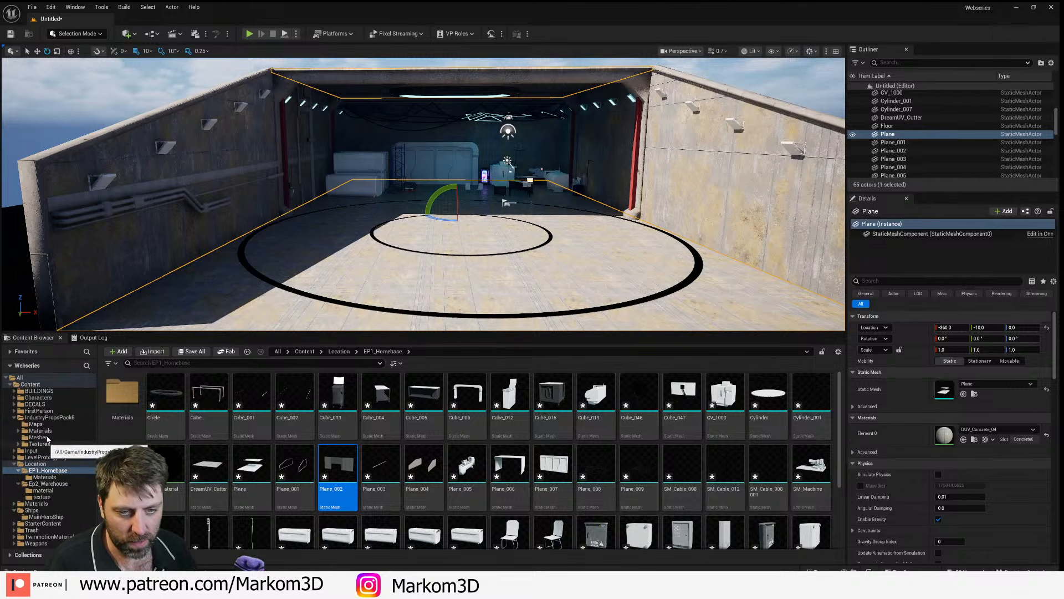
left_click(32, 510)
left_click(46, 517)
scroll(261, 503, "down", 4)
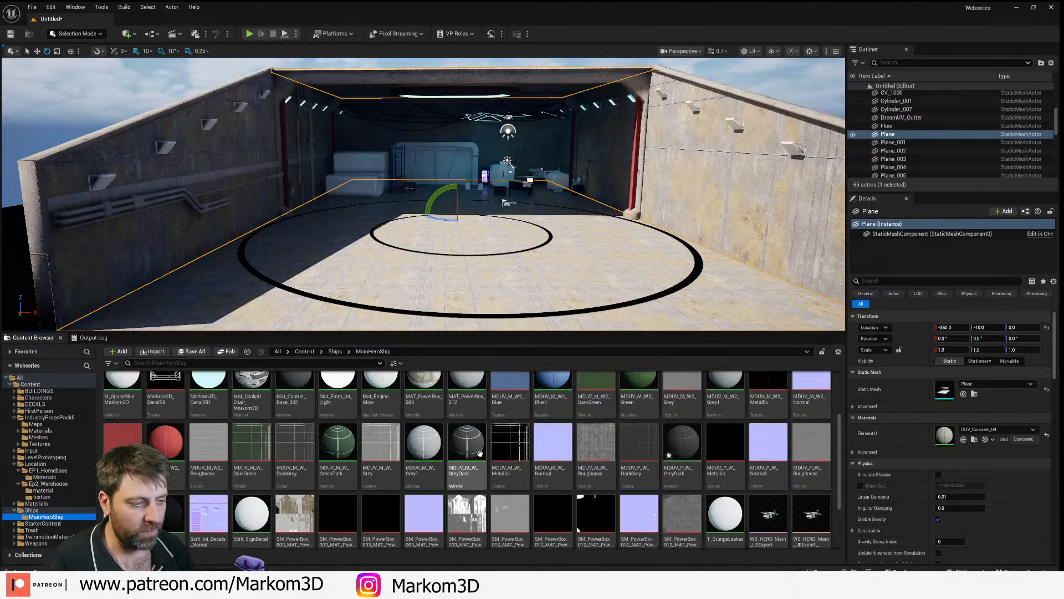
left_click(32, 510)
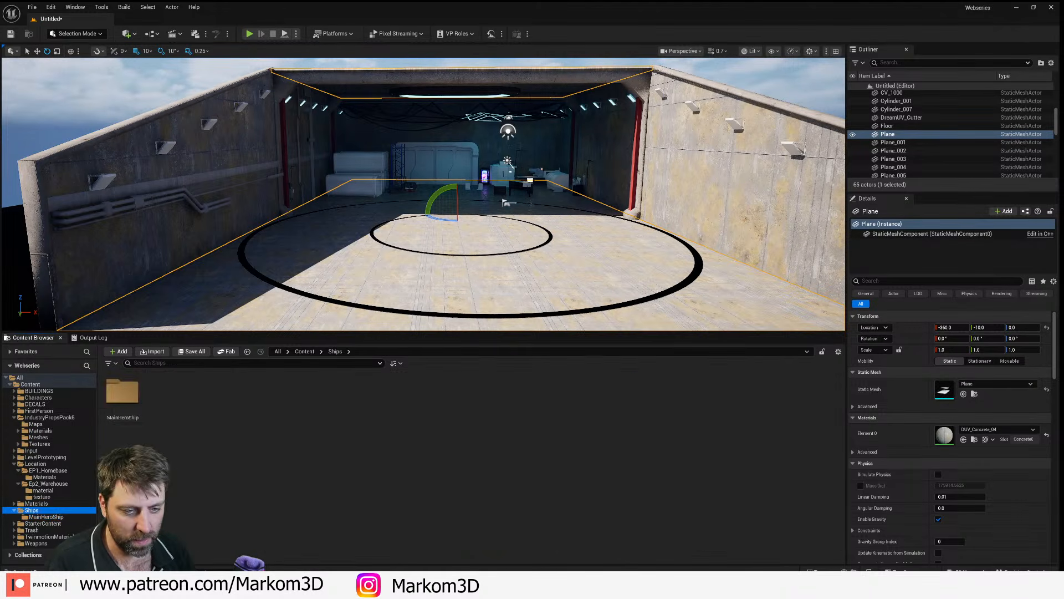
left_click(46, 516)
scroll(653, 518, "down", 1)
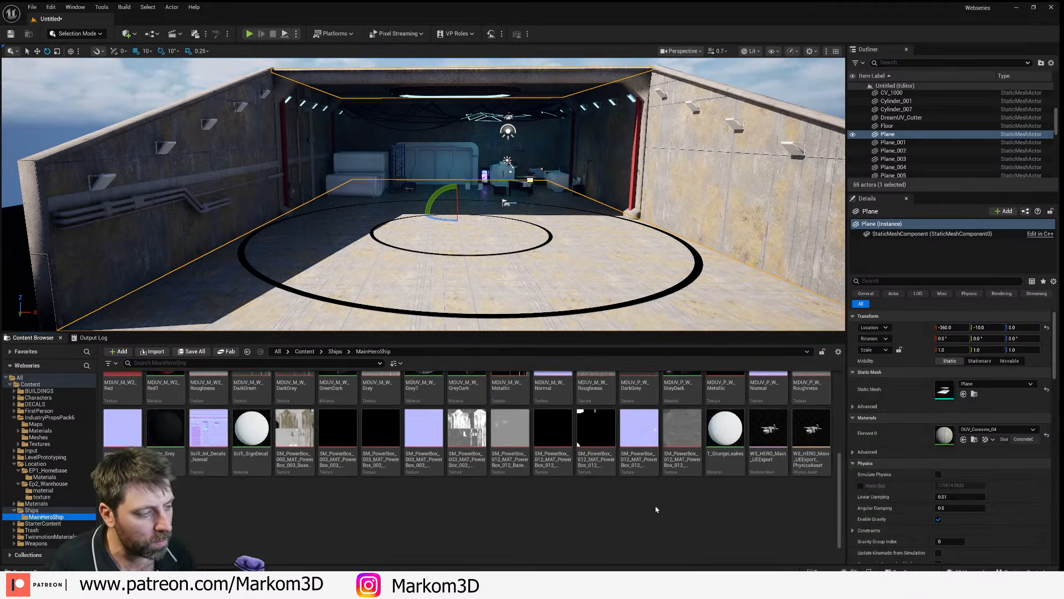
left_click(768, 432)
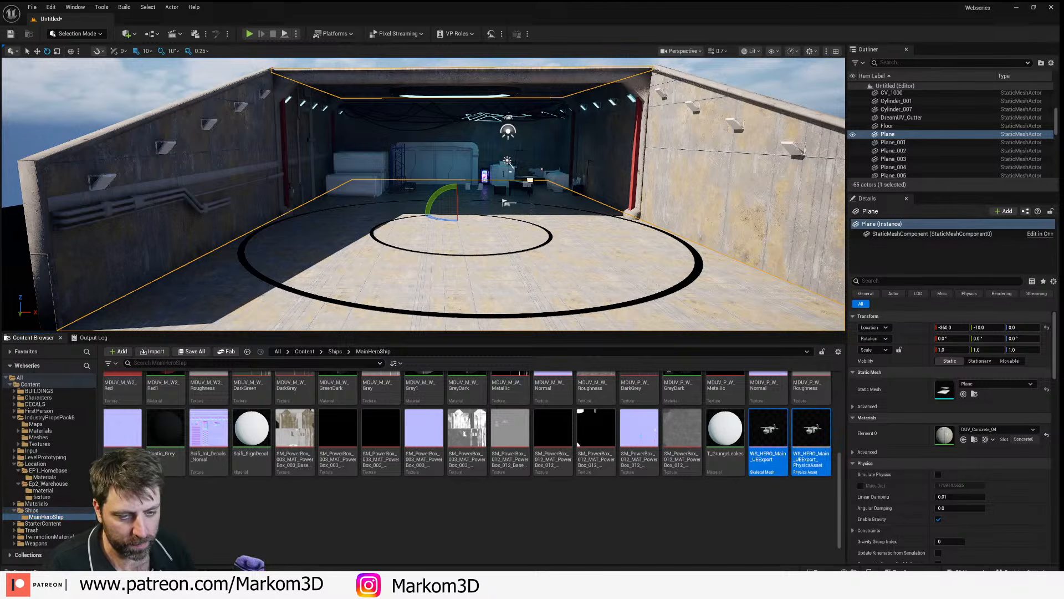
left_click_drag(768, 432, 478, 234)
key("w")
right_click_drag(478, 234, 413, 231)
key("d")
- Open the WS_HERO_Main_UEExport skeletal mesh for editing and frame the ship at an angle from the front
double_click(767, 430)
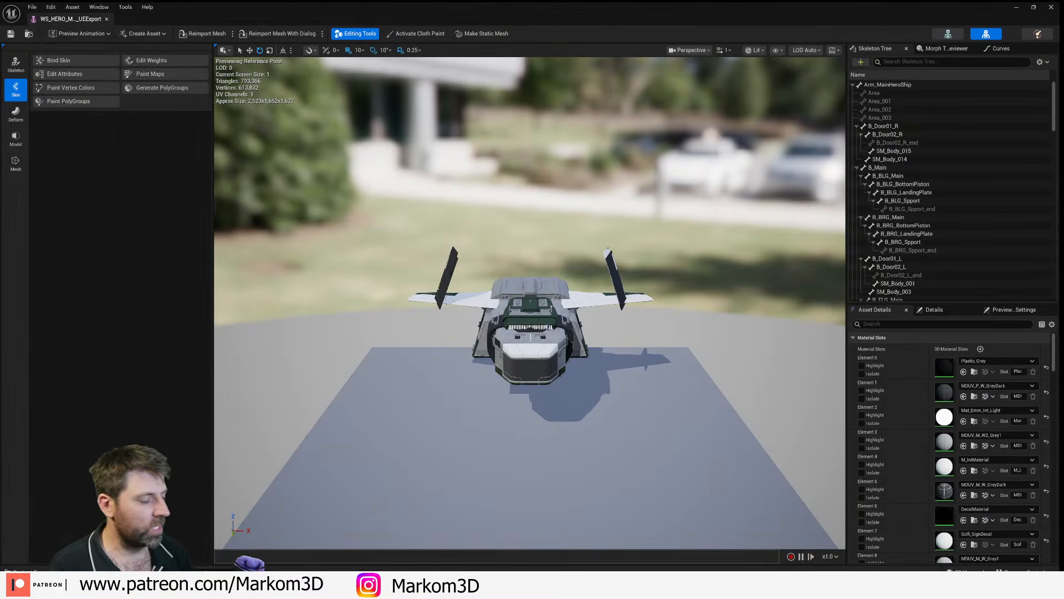
right_click_drag(554, 310, 498, 332)
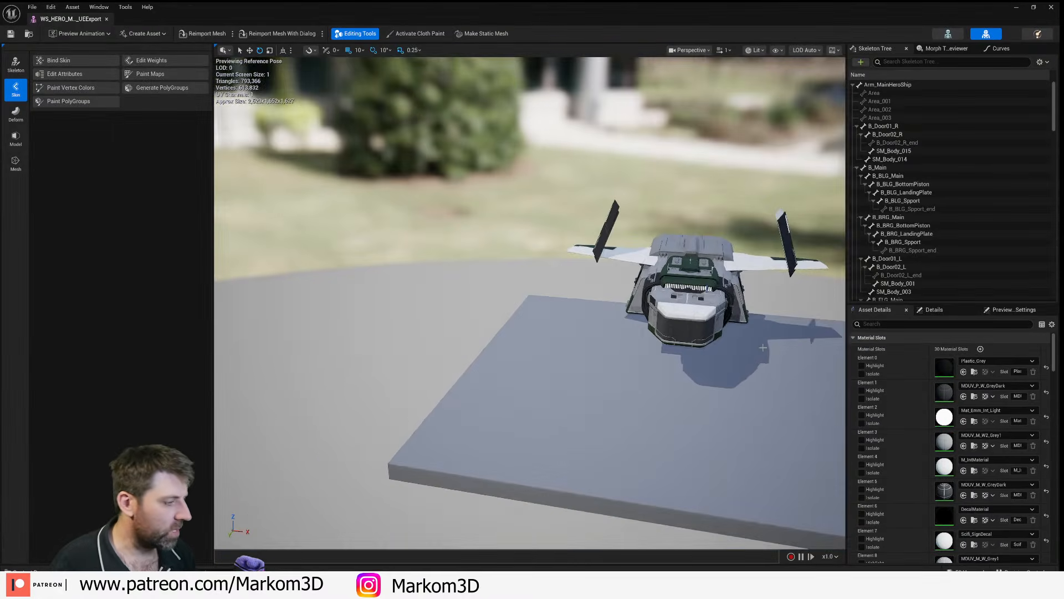
right_click_drag(610, 322, 560, 299)
key("w")
key("d")
- Try the Lights_Ext_Orange material in the ship's Element 4 slot, and undo the change
left_click(980, 463)
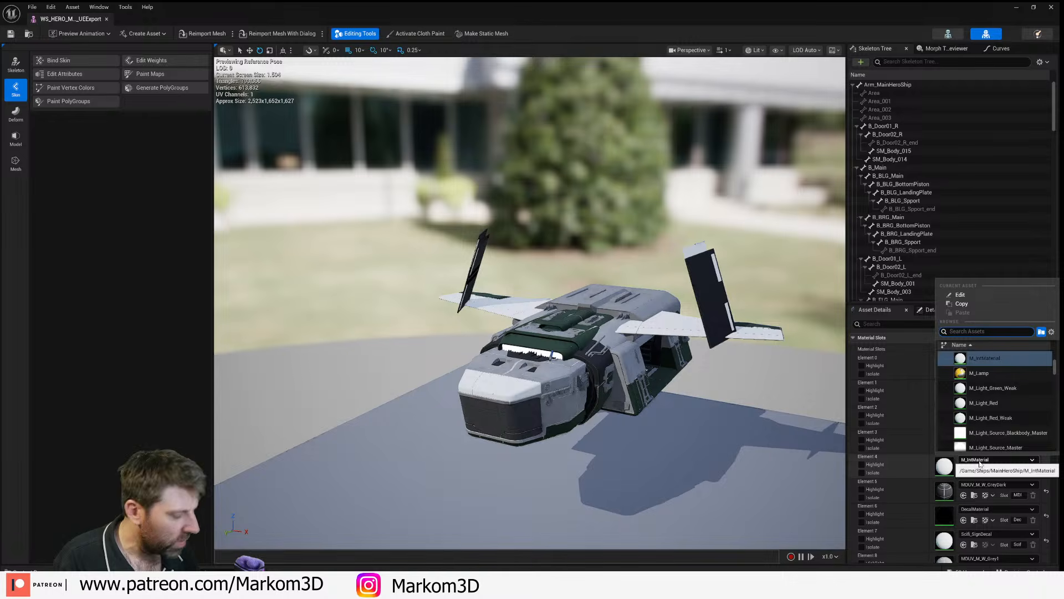
type("light")
scroll(983, 423, "down", 3)
scroll(984, 424, "up", 5)
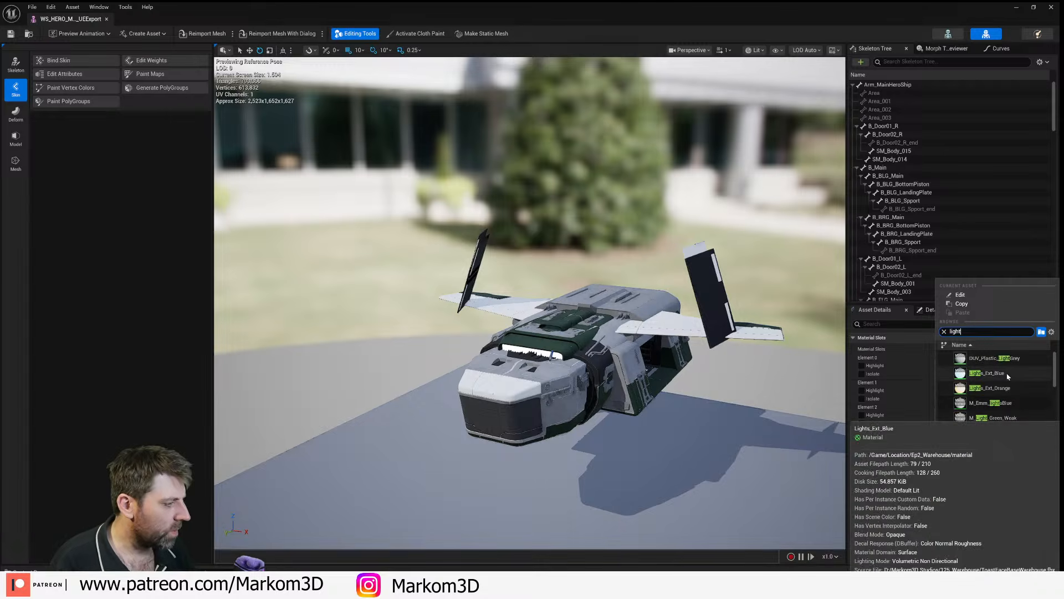
left_click(1004, 386)
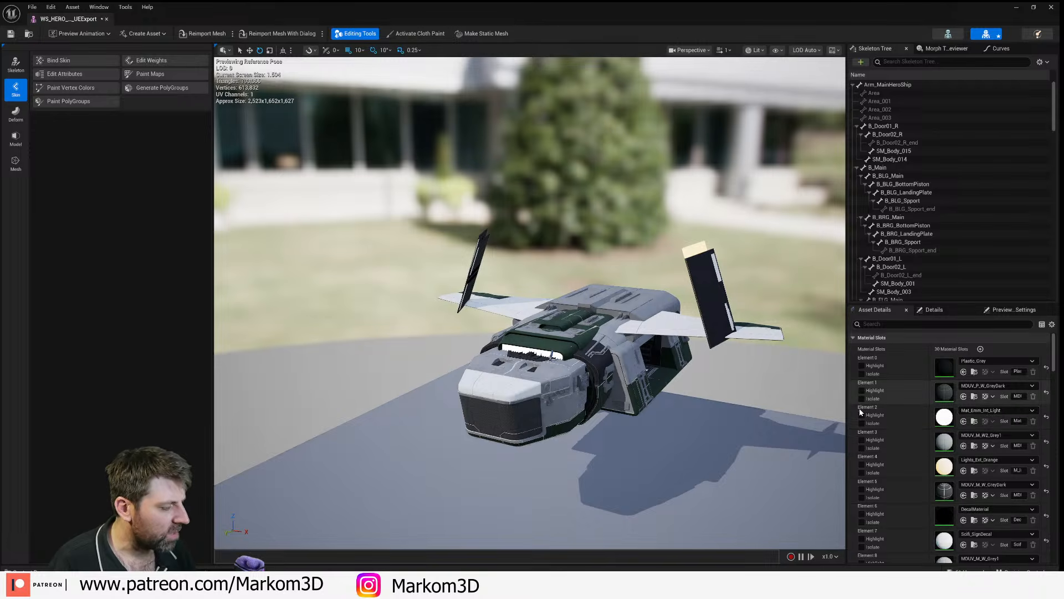
key("ctrl+z")
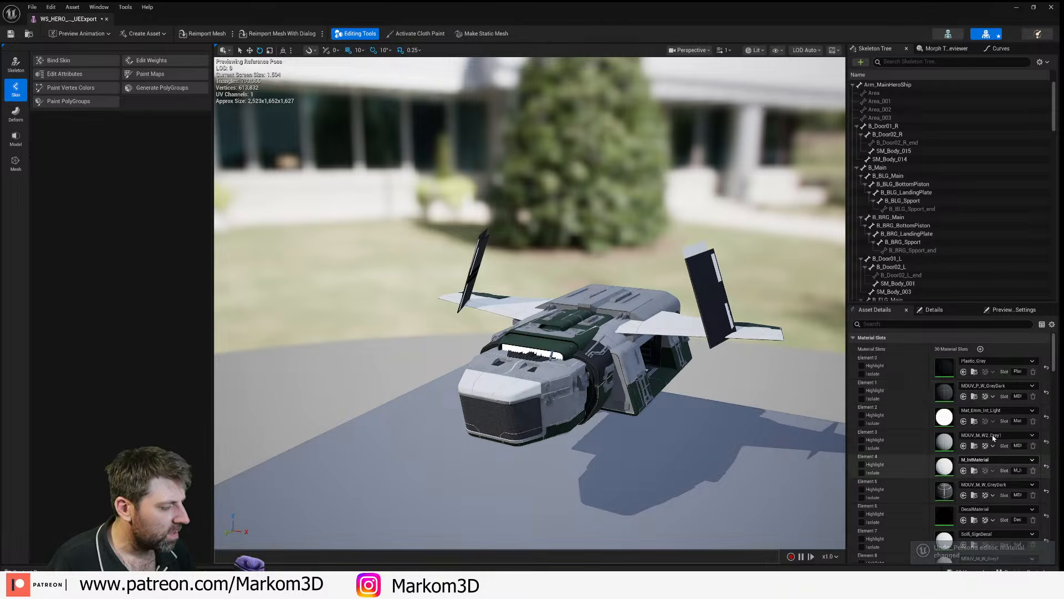
- Assign the Lights_Ext_Orange material to the ship's Element 2 slot
left_click(992, 410)
type("orag")
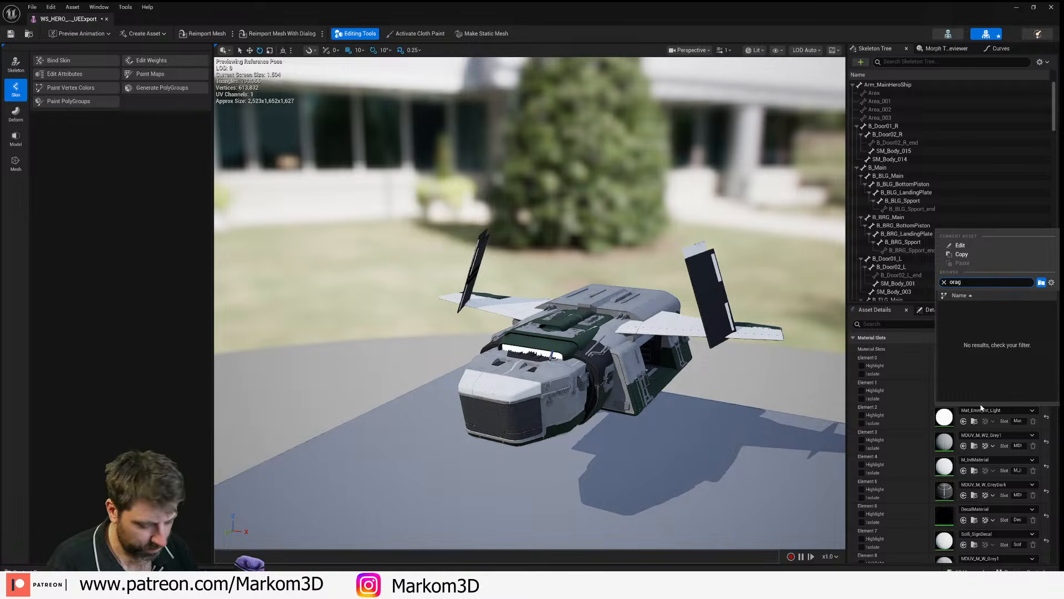
key("BackSpace")
type("n")
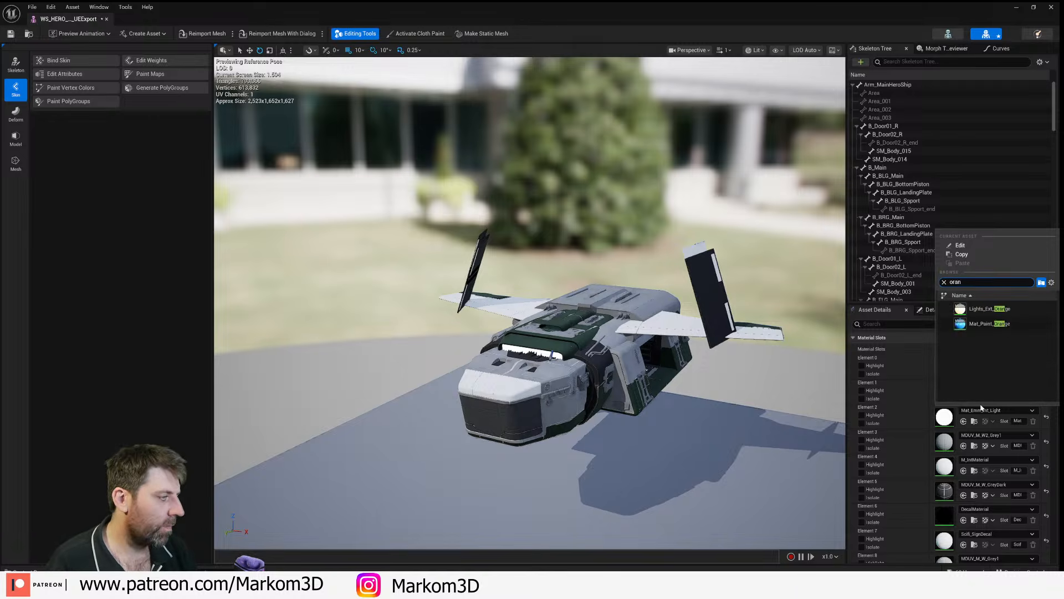
left_click(983, 314)
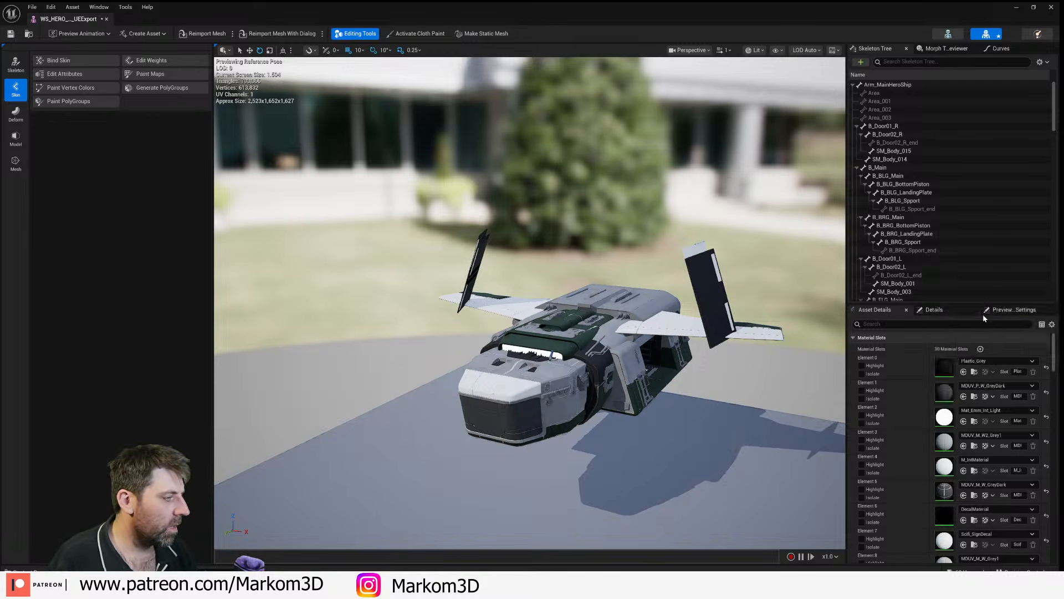
- Assign the M_Emm_lightsBlue material to the ship's Element 2 slot
left_click(988, 412)
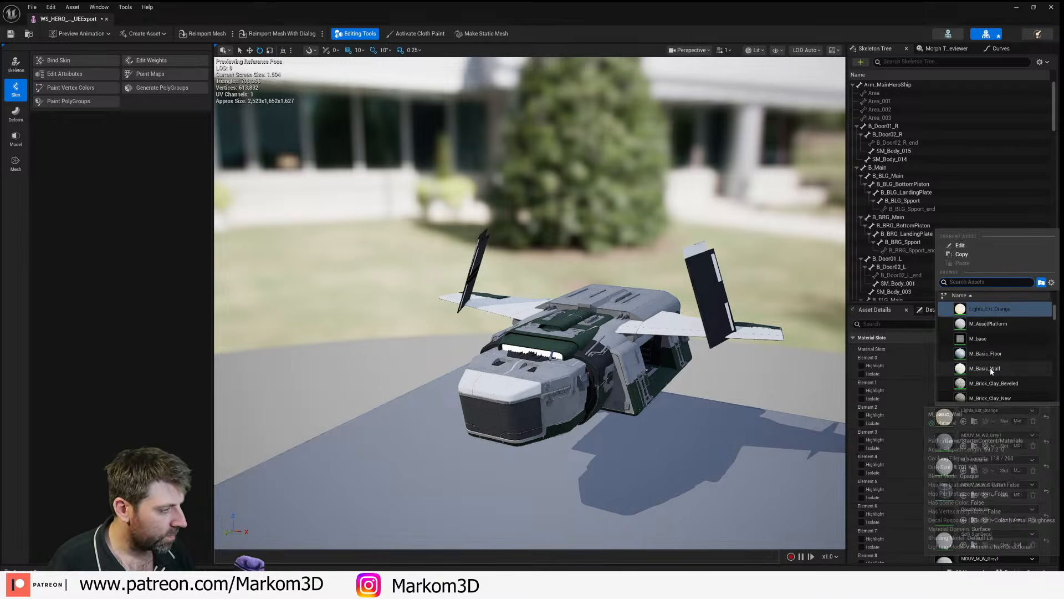
type("blue")
scroll(995, 390, "down", 2)
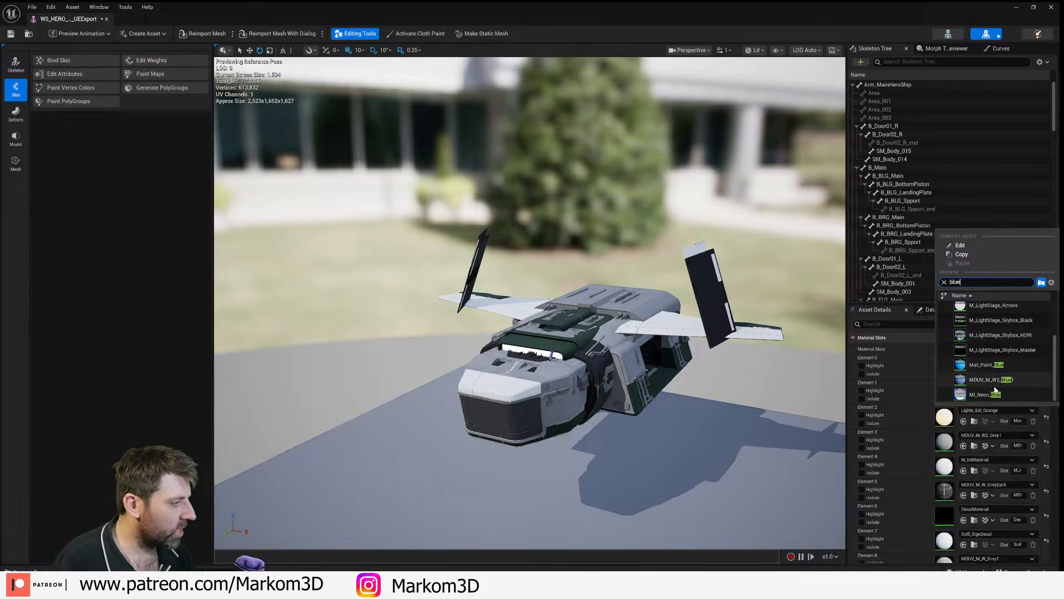
scroll(996, 389, "up", 2)
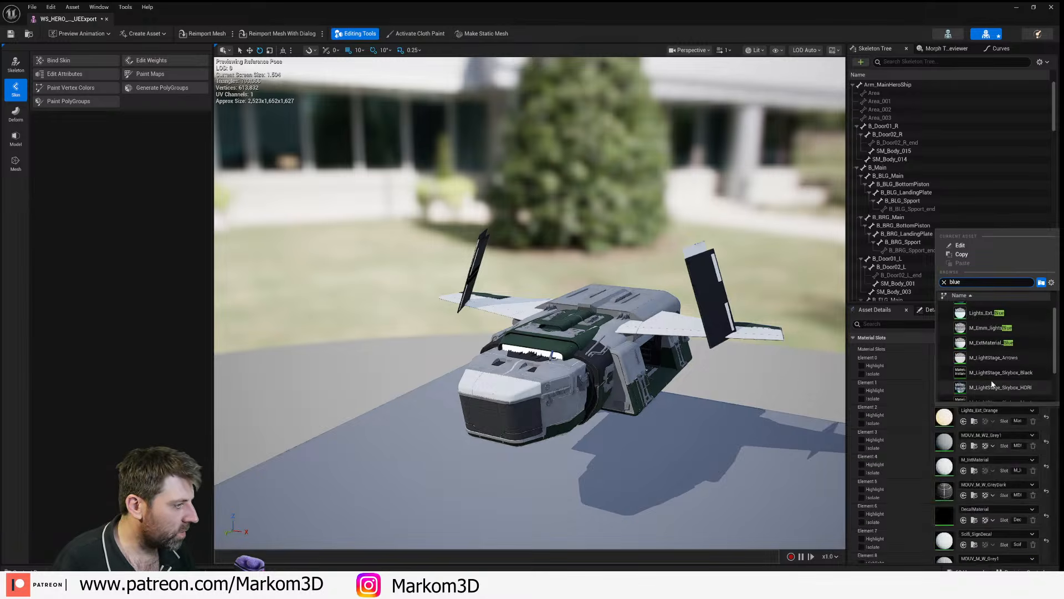
left_click(1007, 333)
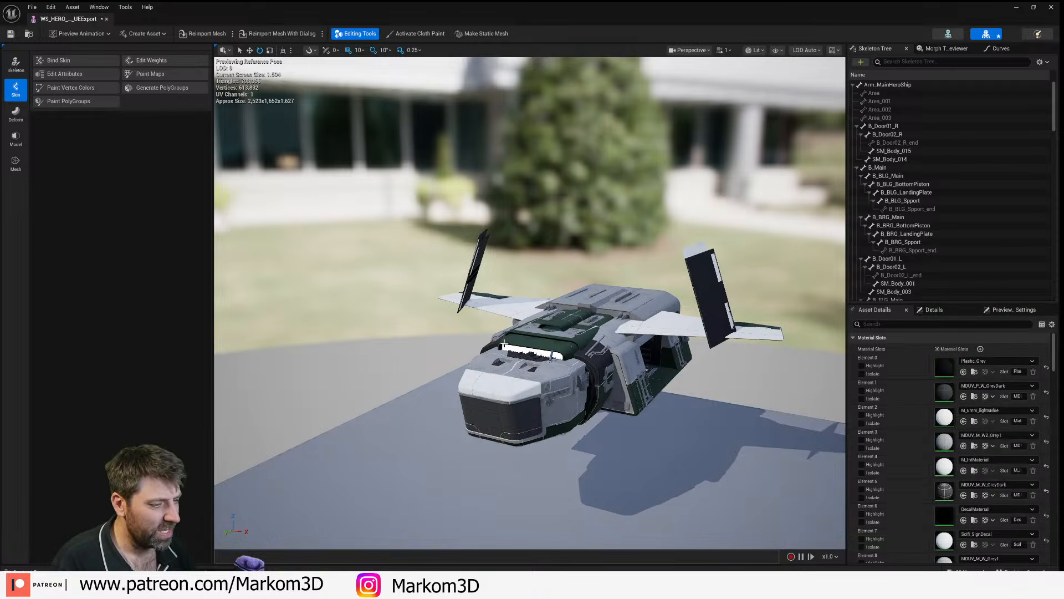
- Look through all of the ship's material slots for other materials that need replacing
scroll(991, 426, "down", 4)
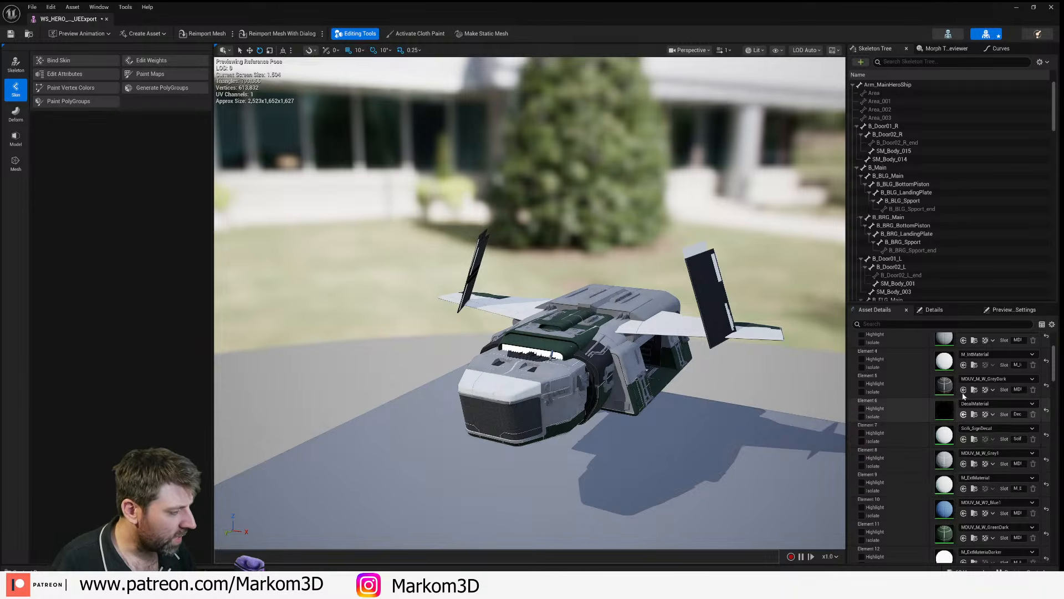
scroll(985, 459, "up", 4)
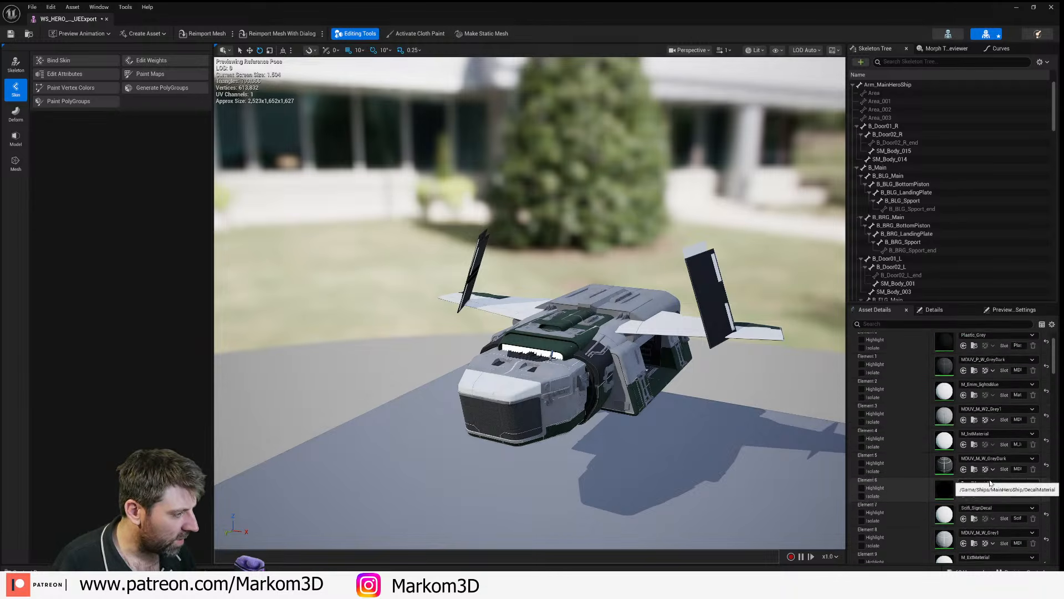
scroll(990, 478, "down", 8)
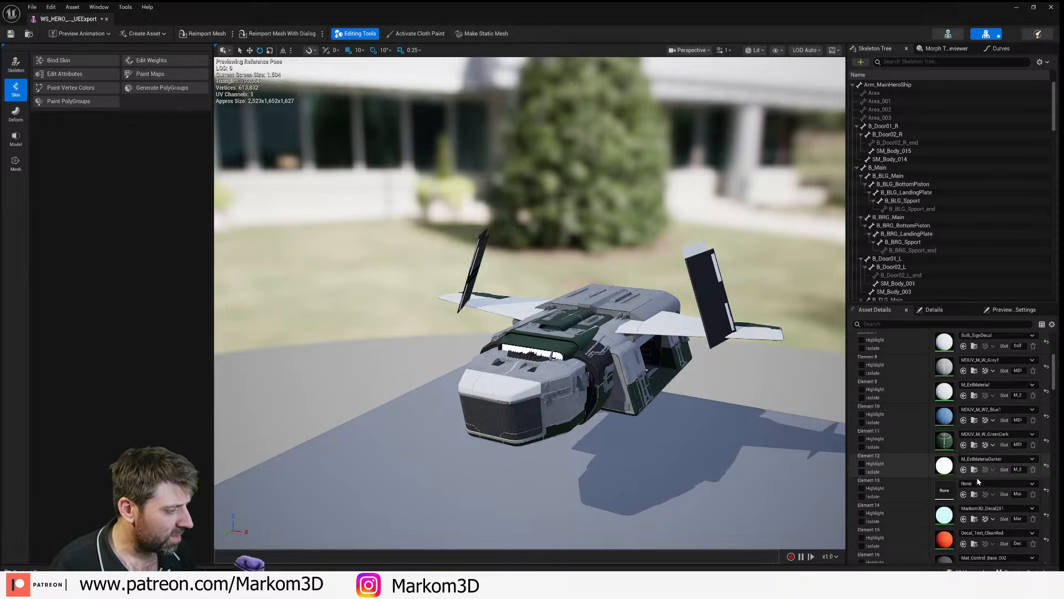
scroll(985, 484, "down", 6)
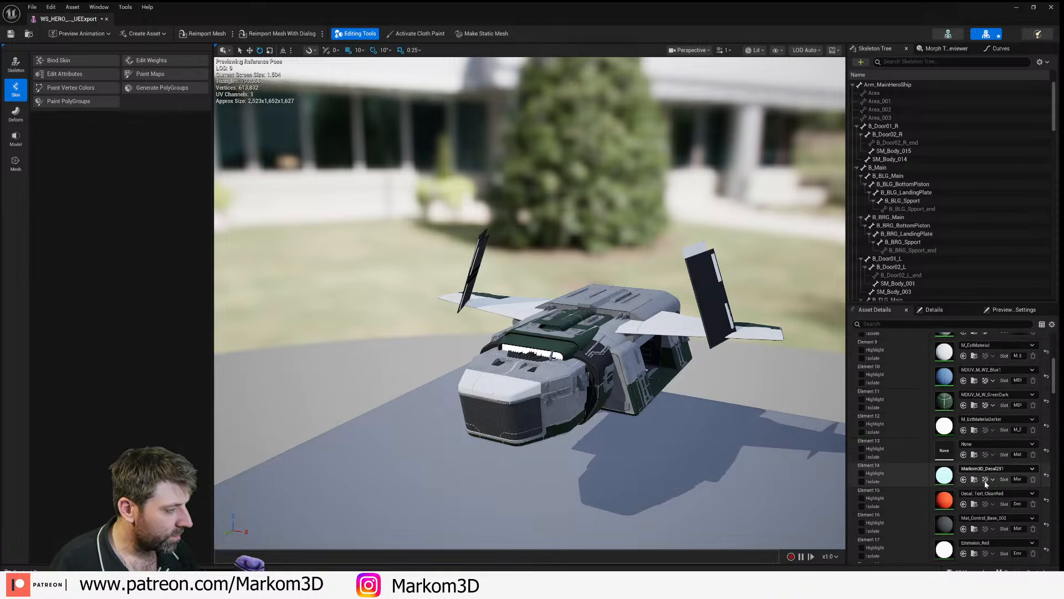
scroll(984, 511, "down", 6)
scroll(982, 515, "down", 2)
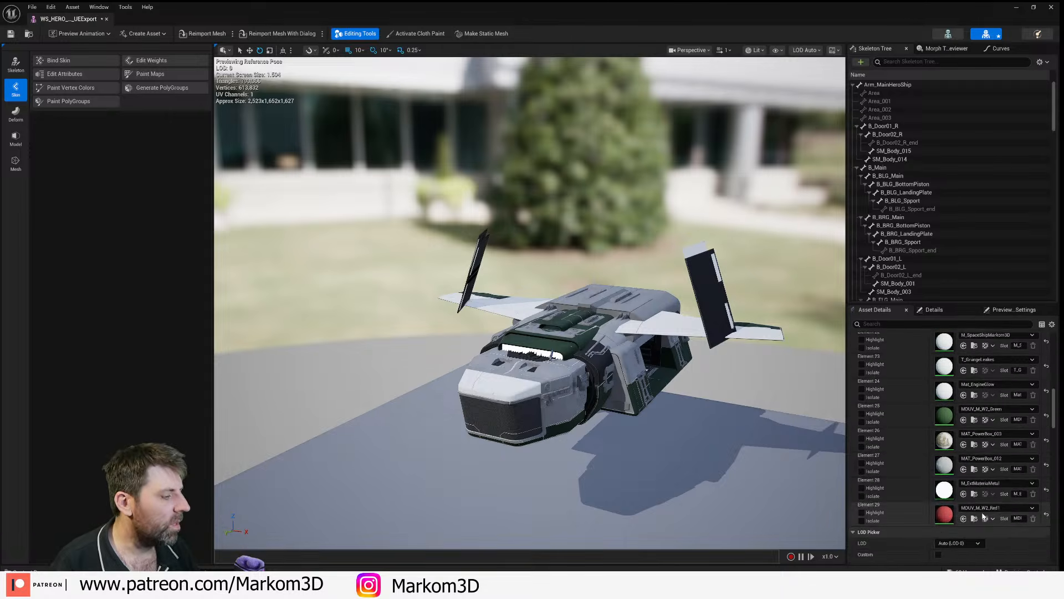
scroll(981, 472, "up", 20)
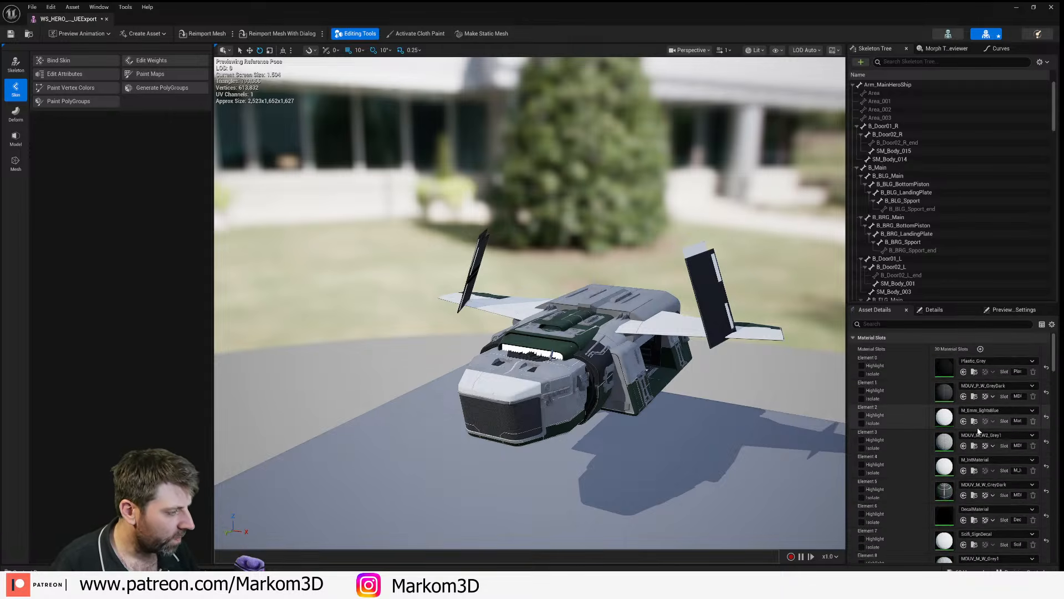
scroll(978, 430, "down", 2)
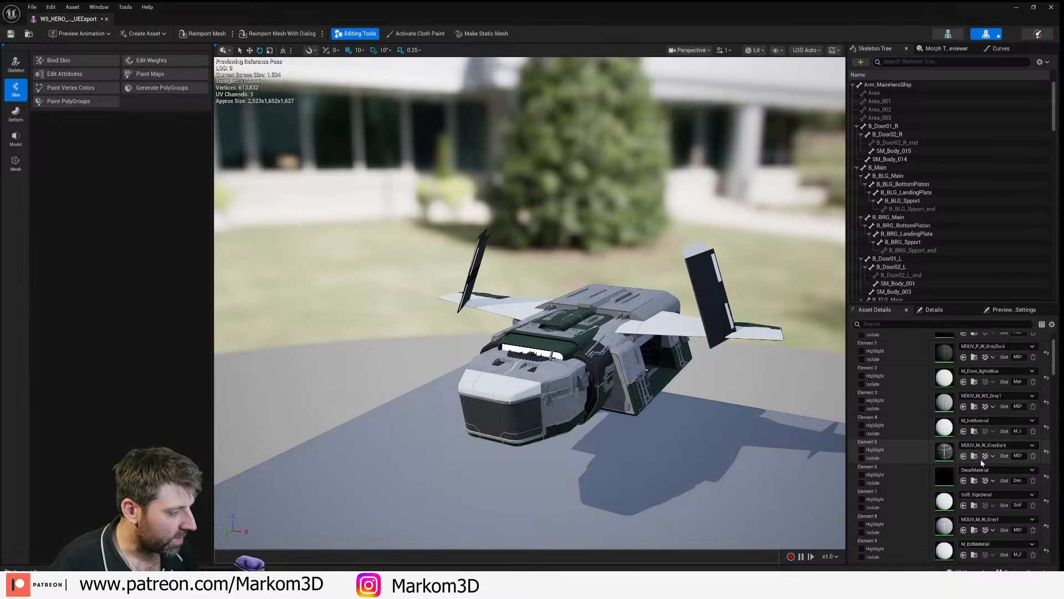
scroll(984, 465, "down", 1)
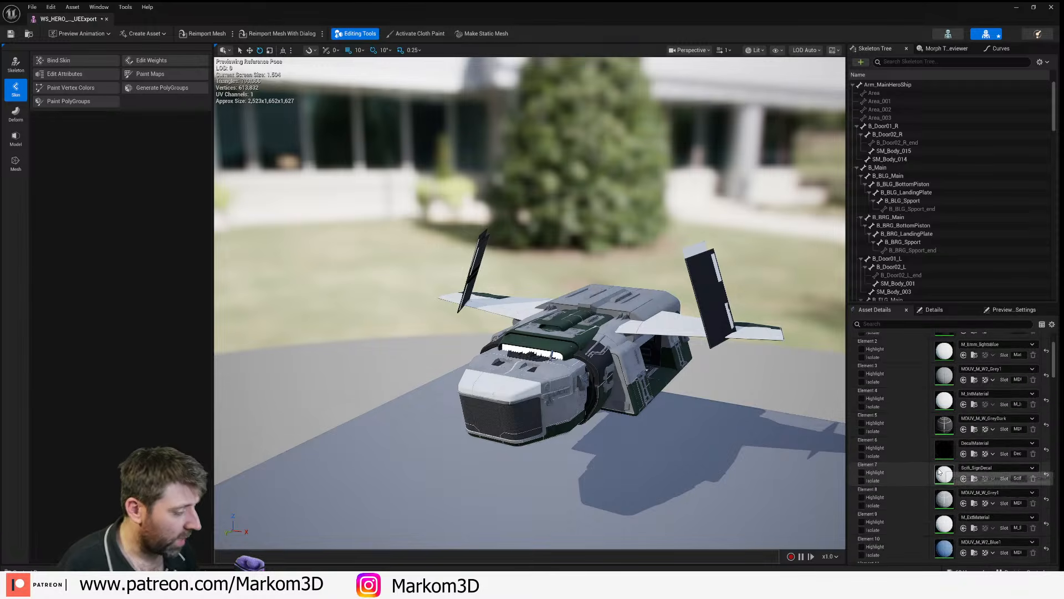
scroll(979, 477, "down", 1)
- Try the M_Glass material in the ship's empty Element 13 slot, which covers the cockpit windows
right_click_drag(720, 377, 721, 327)
key("w")
scroll(992, 383, "up", 4)
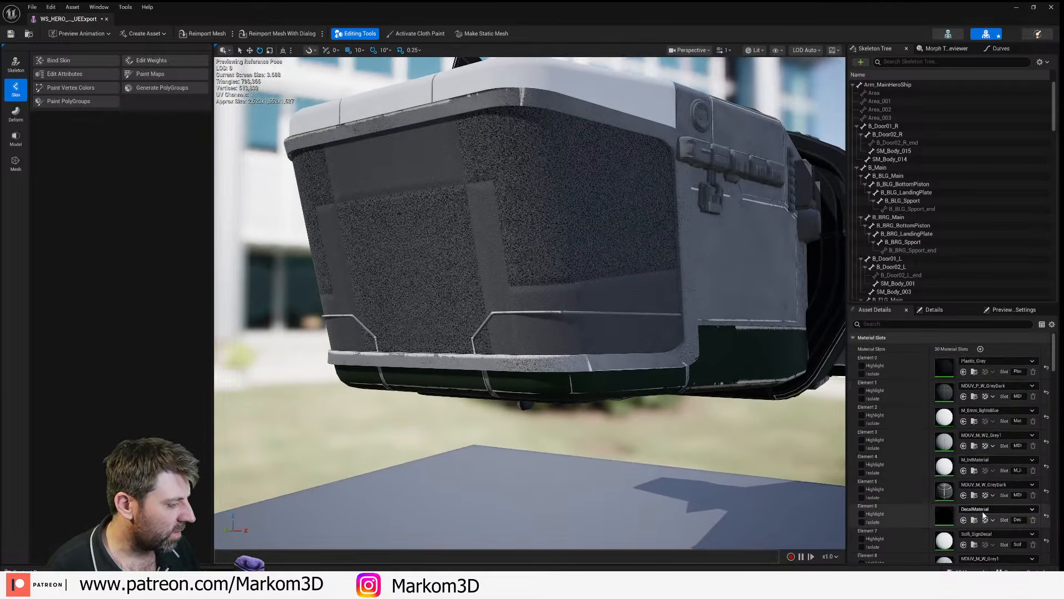
scroll(981, 460, "down", 3)
scroll(980, 460, "down", 10)
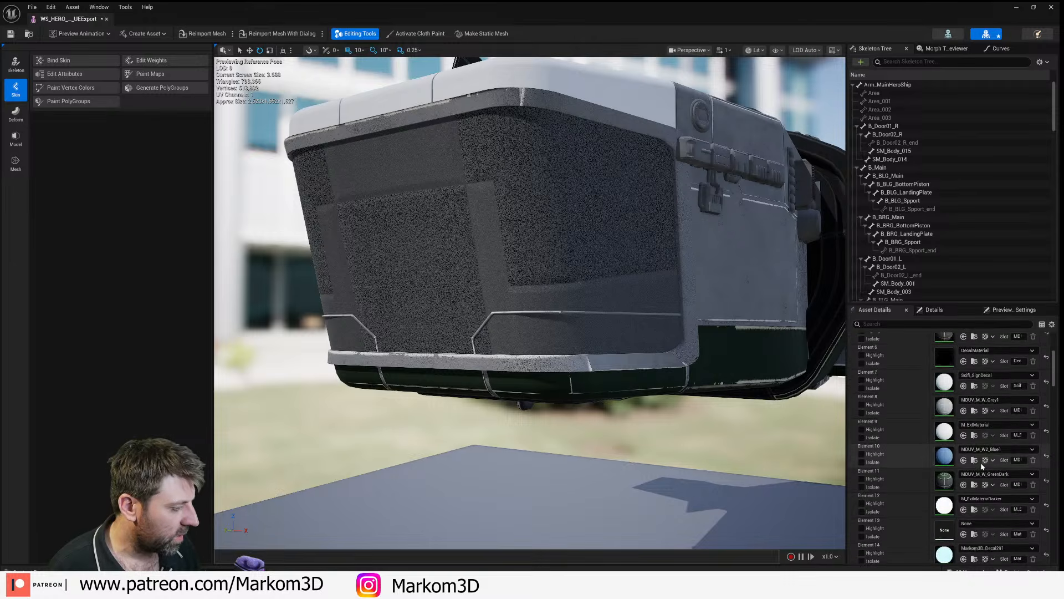
left_click(998, 377)
type("glass")
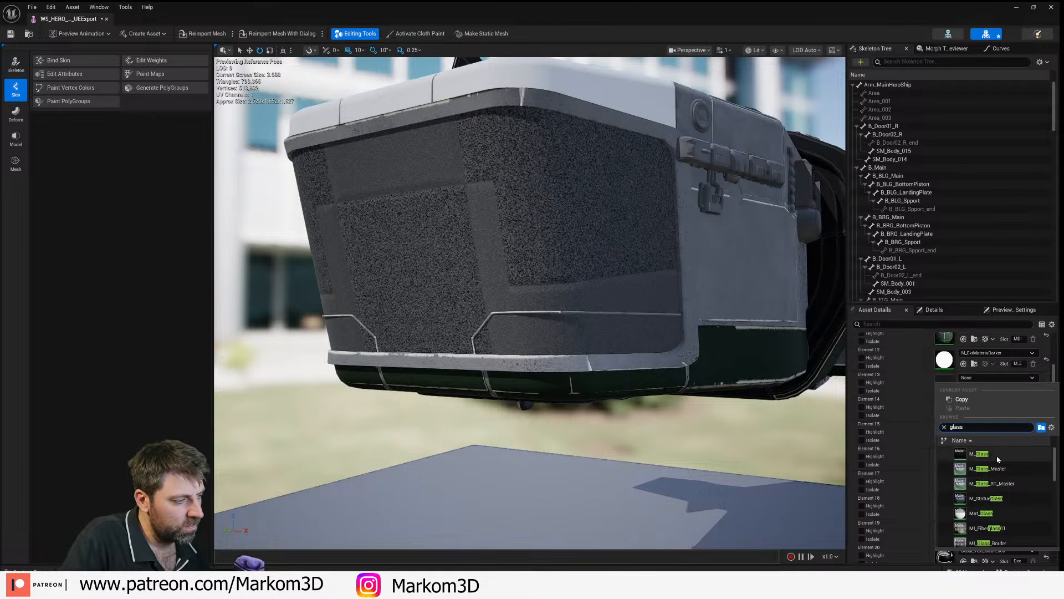
left_click(978, 454)
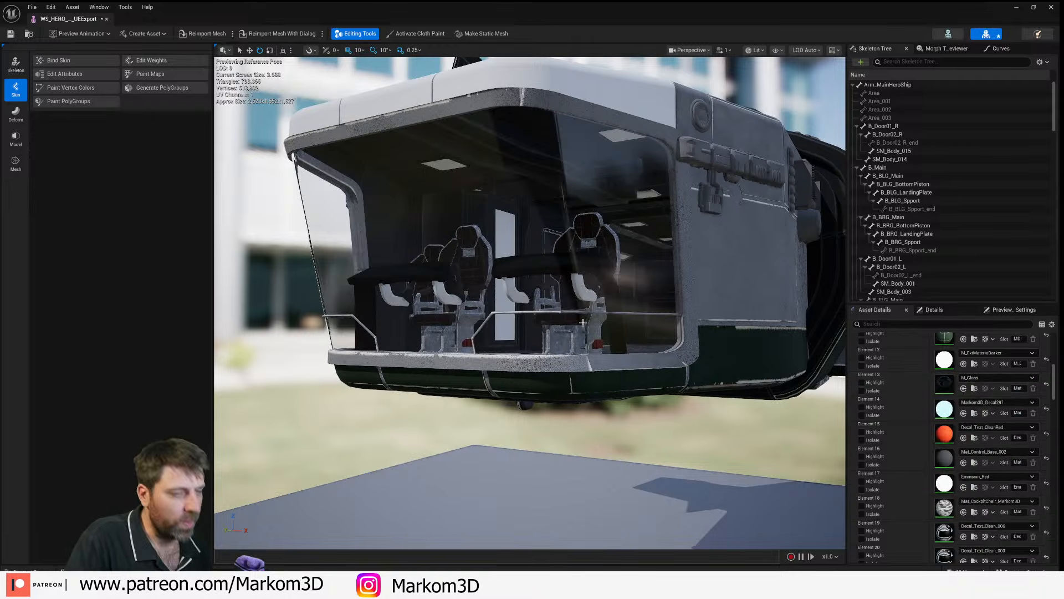
- Try to save the ship's skeletal mesh, and cancel the saving
mouse_move(583, 323)
right_mouse_down()
mouse_move(687, 288)
mouse_move(583, 300)
mouse_move(574, 331)
right_mouse_up()
key("ctrl+s")
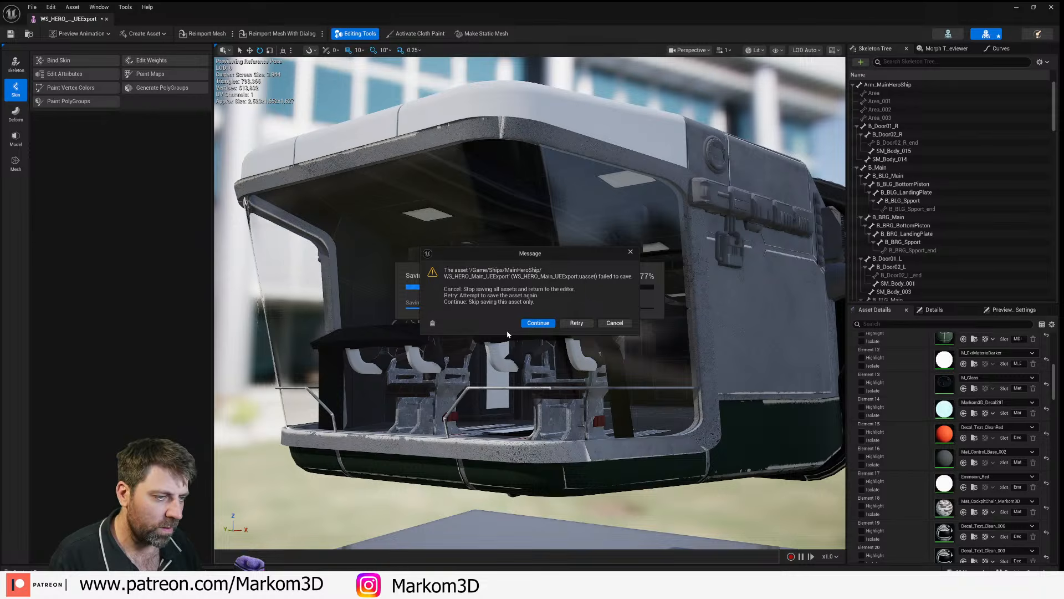
left_click(614, 322)
- Assign the M_Glass_Master material to the ship's Element 13 slot for the cockpit windows
scroll(981, 515, "down", 5)
scroll(992, 516, "up", 2)
scroll(993, 482, "up", 5)
left_click(992, 377)
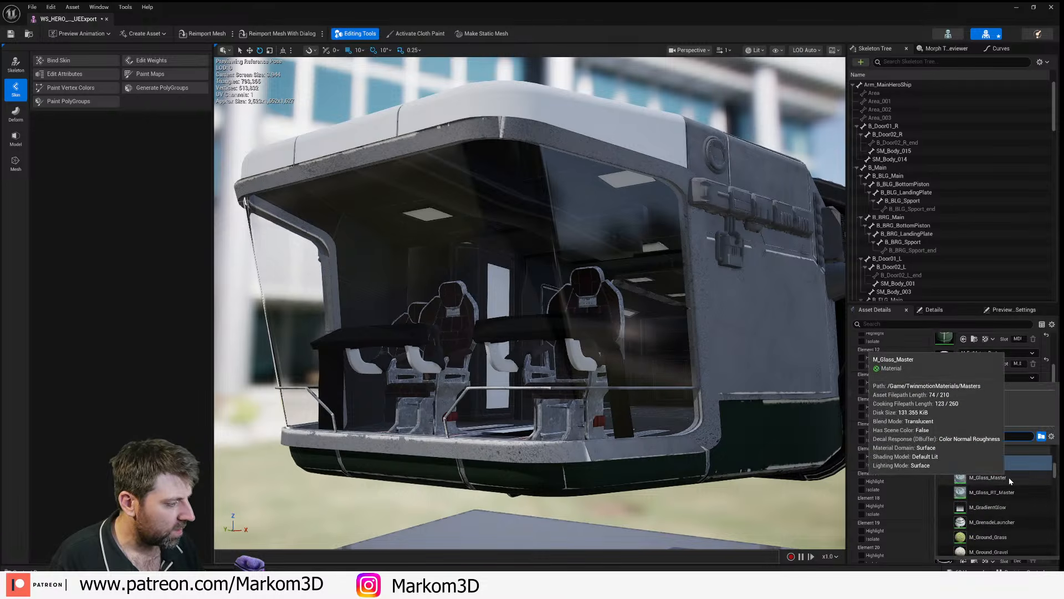
left_click(840, 475)
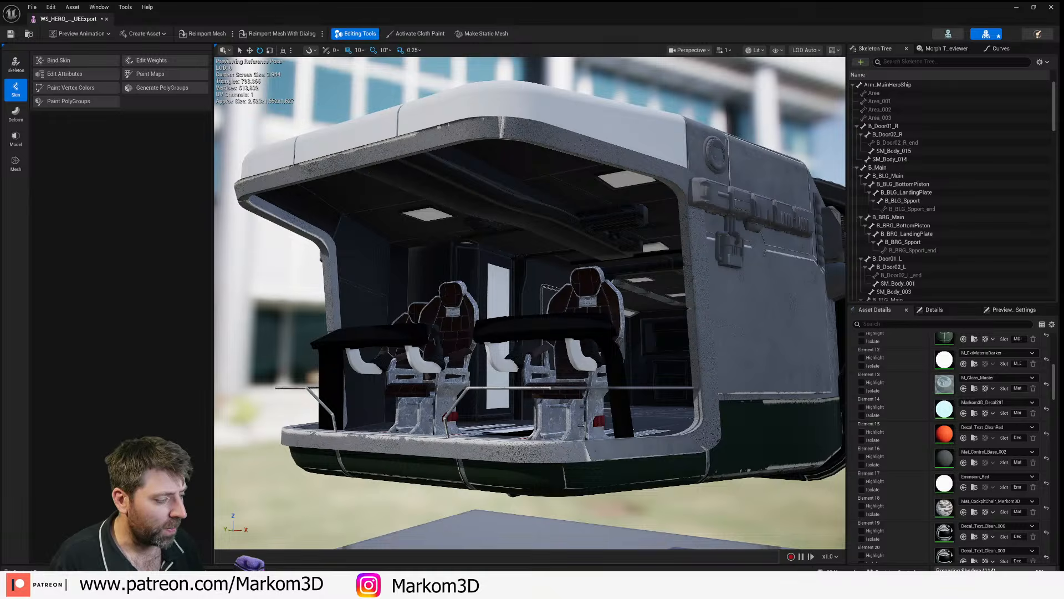
- View the cockpit glass up close and try again to save the skeletal mesh, continuing without this asset
key("w")
right_click_drag(599, 376, 603, 355)
key("s")
key("ctrl+s")
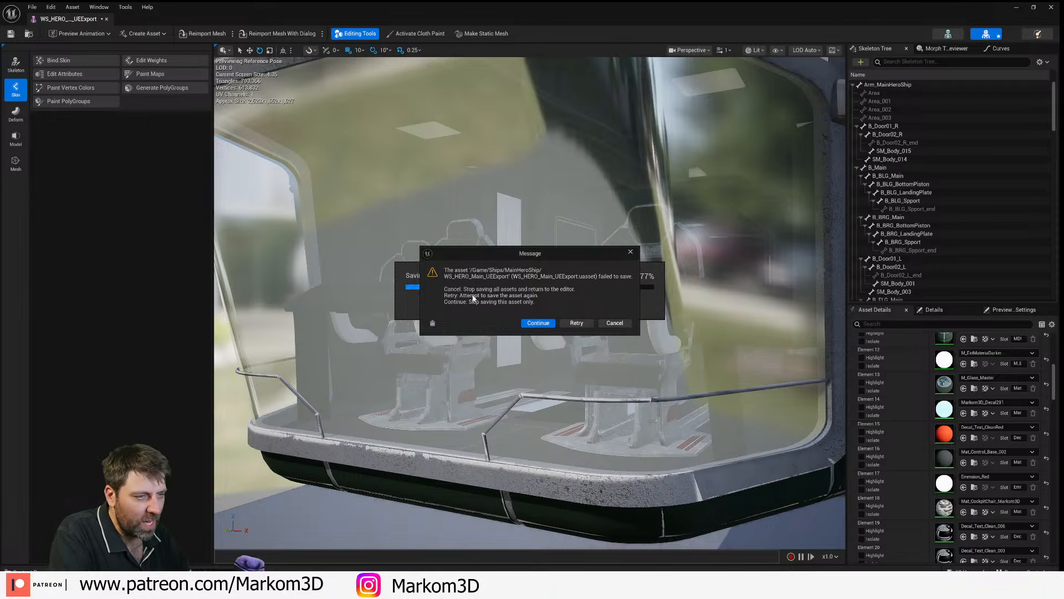
left_click(537, 324)
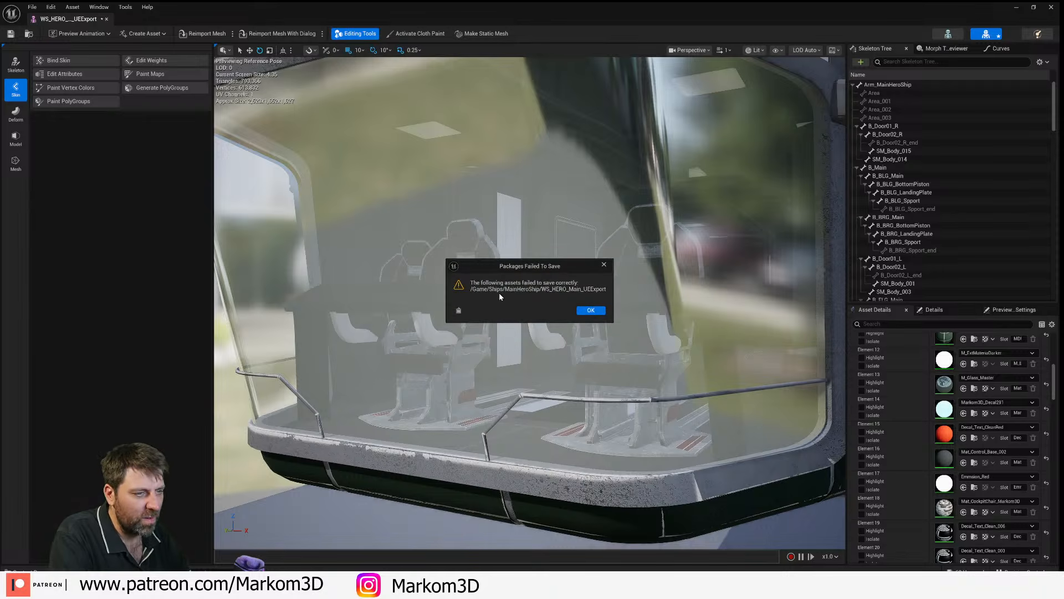
left_click(596, 314)
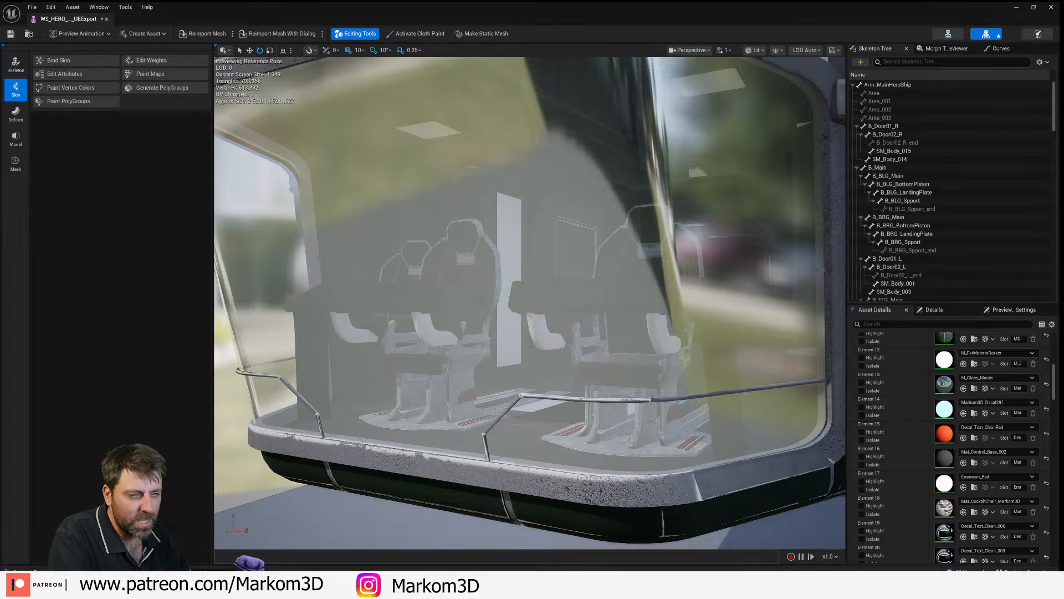
- Close the mesh editor, raise the ship above the hangar floor to a Z location of 130, and check its underside and interior
left_click(105, 20)
right_click_drag(605, 241, 577, 235)
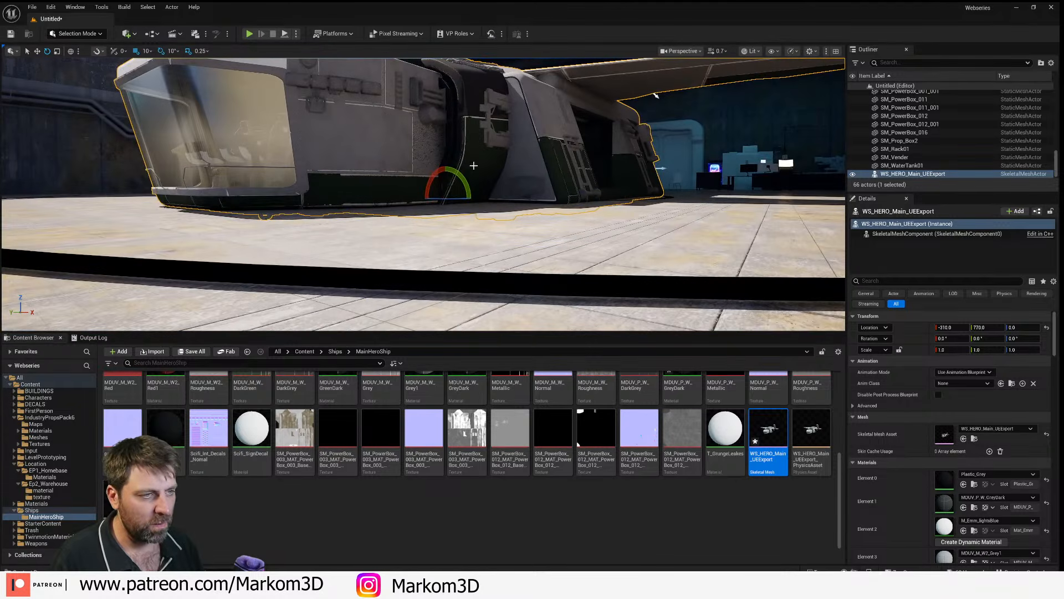
left_click_drag(446, 177, 445, 134)
right_click_drag(445, 134, 463, 67)
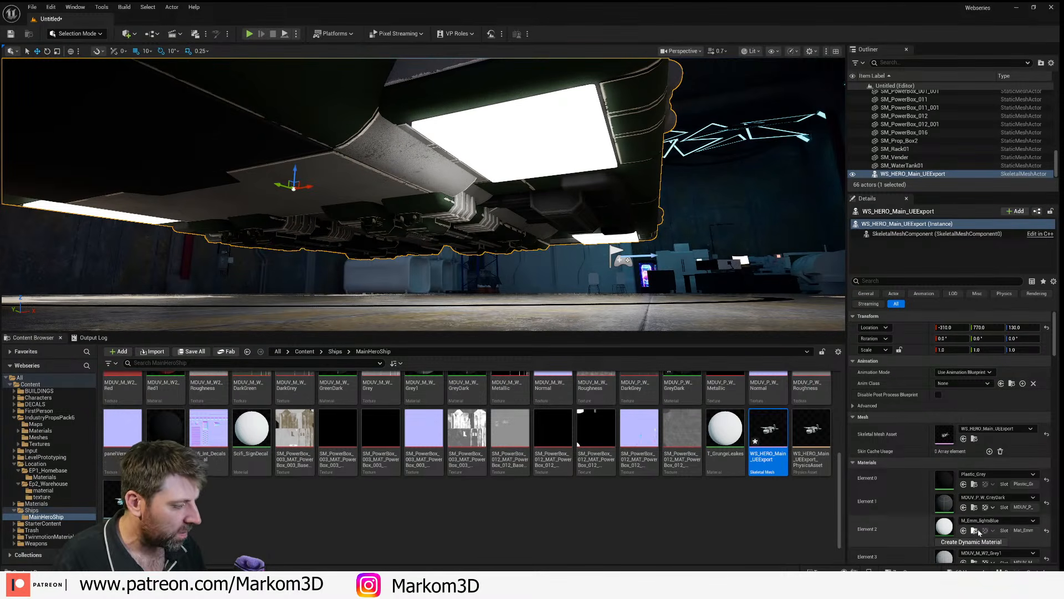
right_click_drag(587, 221, 655, 283)
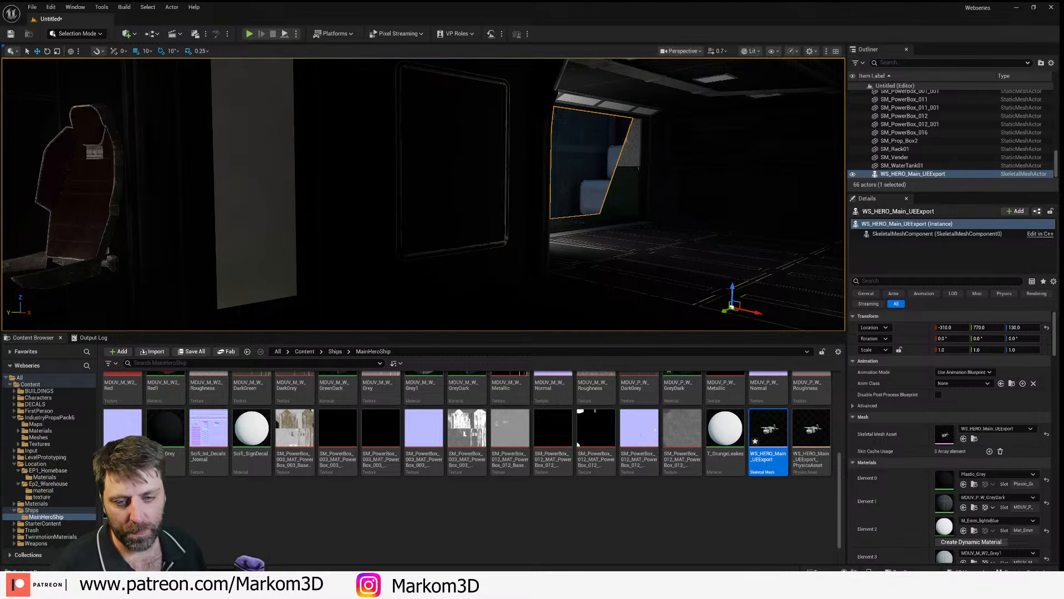
key("f")
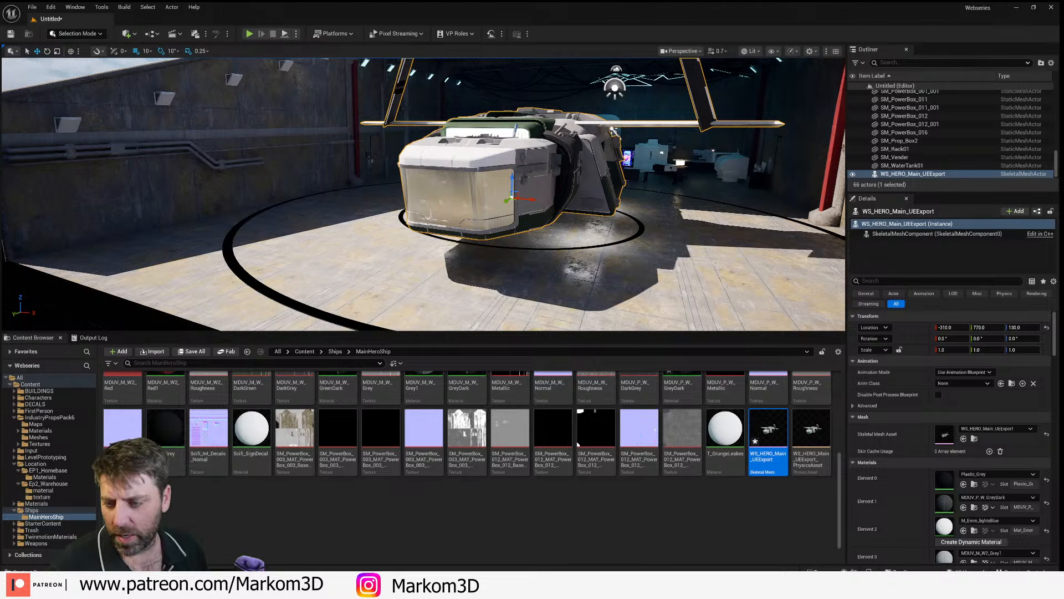
key("alt+Tab")
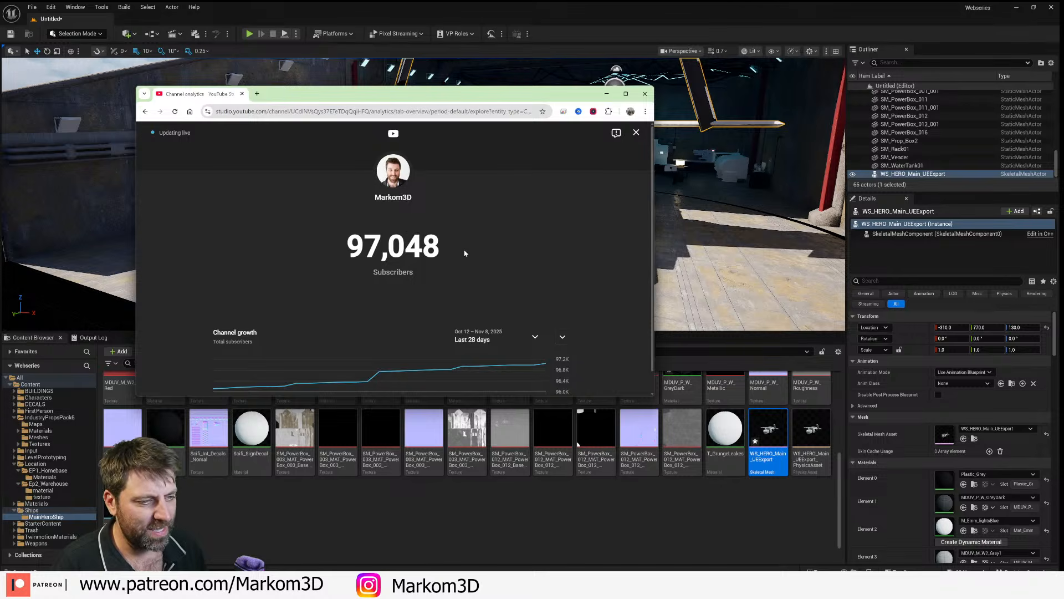
left_click(607, 94)
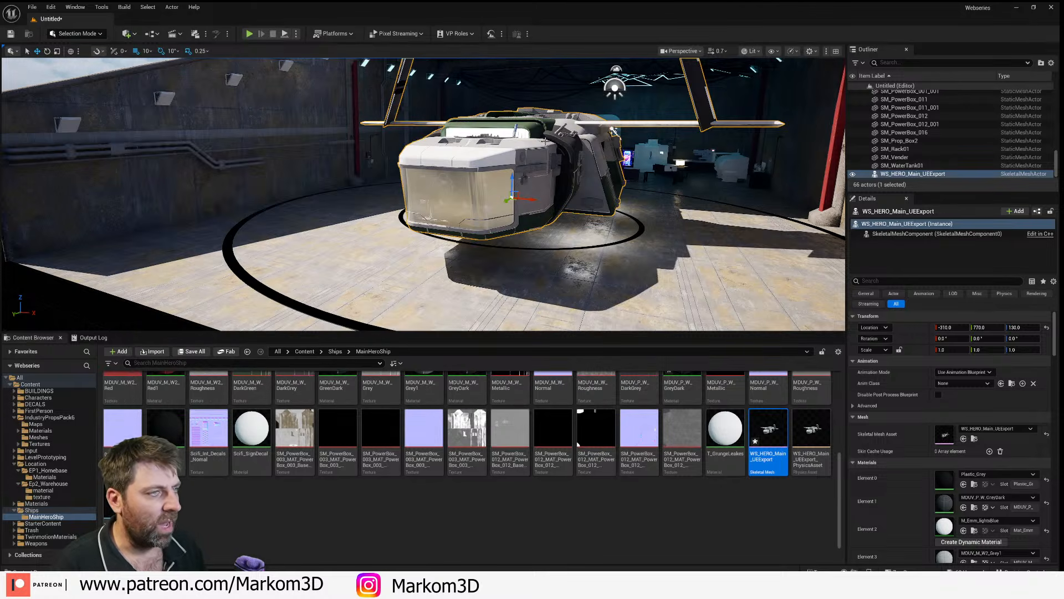
- Save the level as Ep1_Scene2_Homebase in the Location/EP1_Homebase folder
key("ctrl+s")
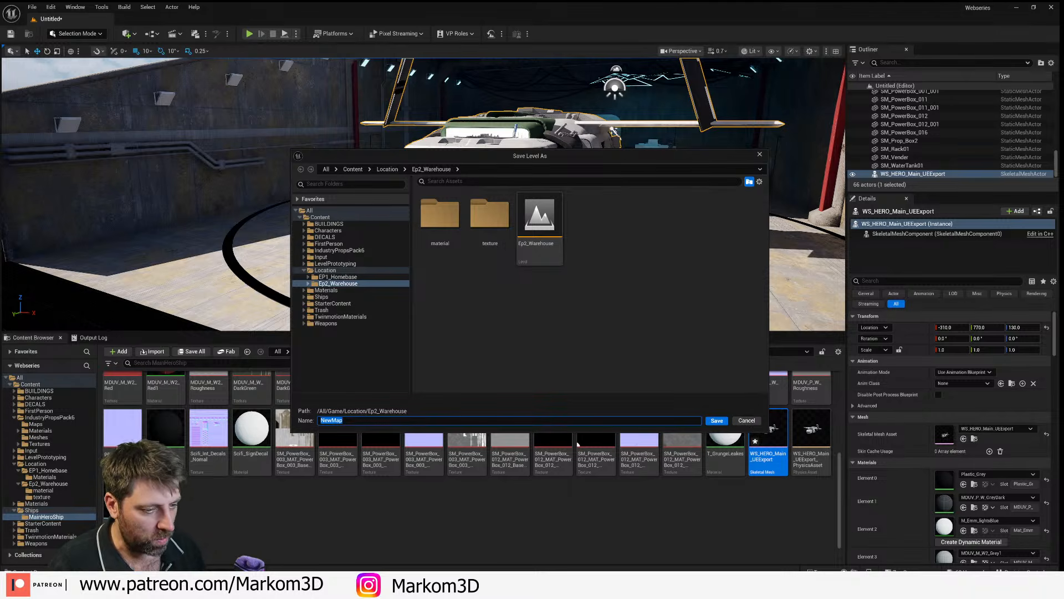
left_click(336, 277)
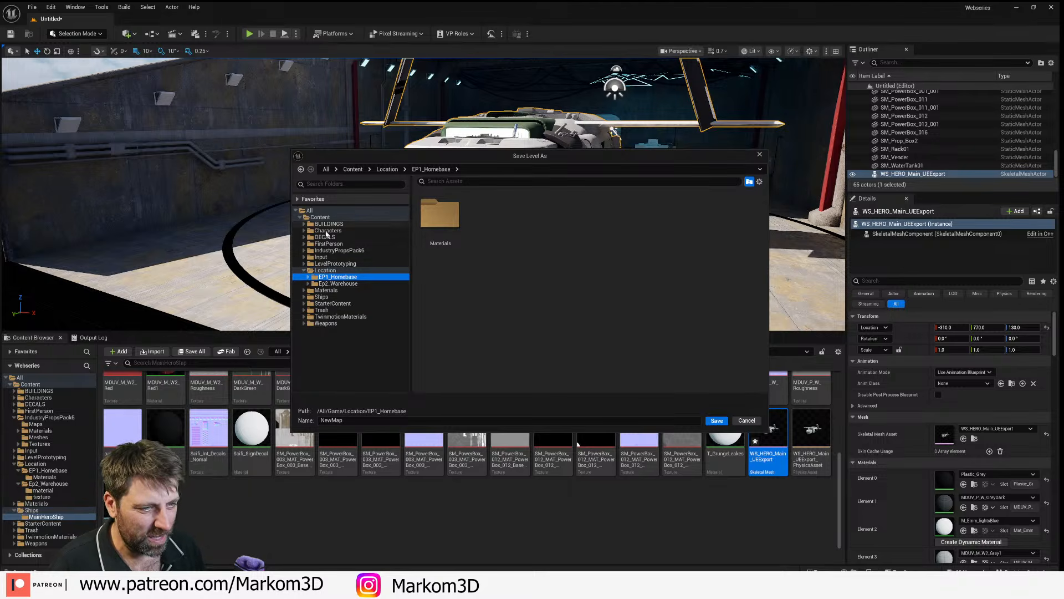
left_click(351, 419)
left_click_drag(350, 420, 319, 420)
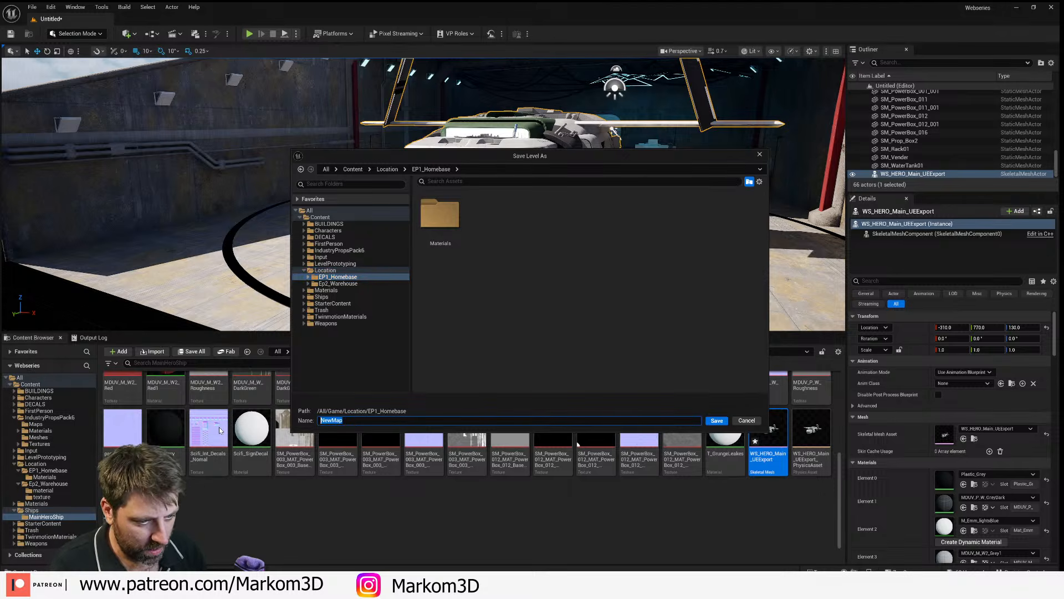
type("Ep1_Scene2")
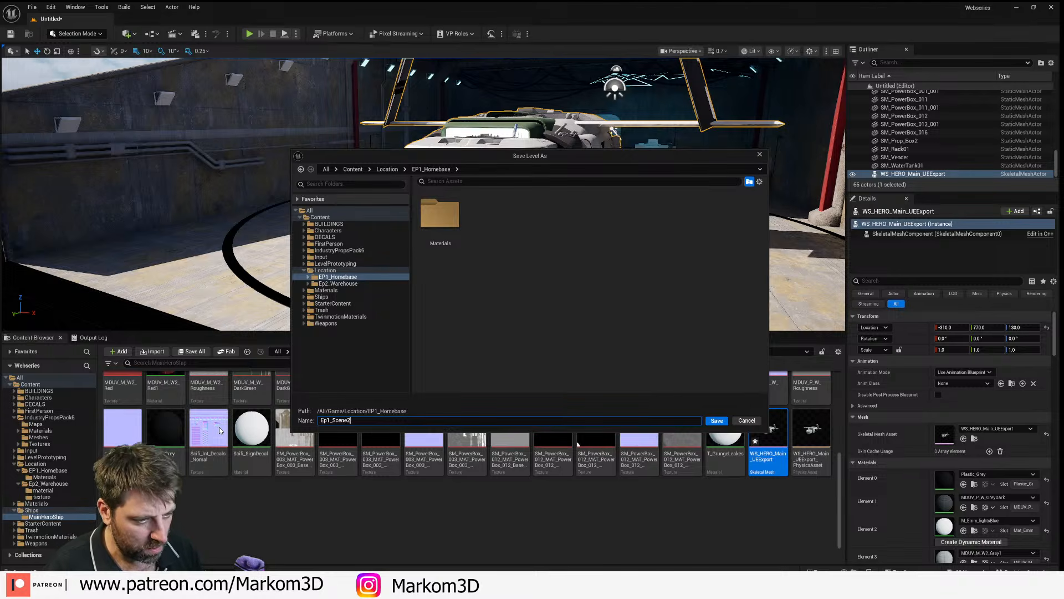
type("_Homebase")
key("Return")
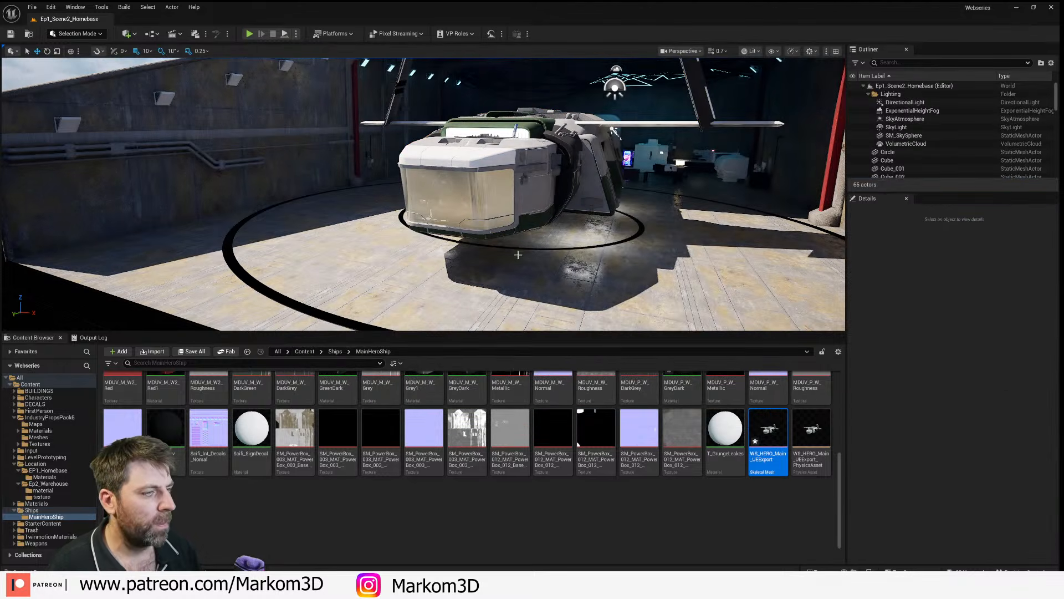
- Select the hero ship and inspect how its wings and body fit within the hangar from several sides
right_click_drag(424, 194, 486, 273)
key("w")
left_click(405, 191)
key("d")
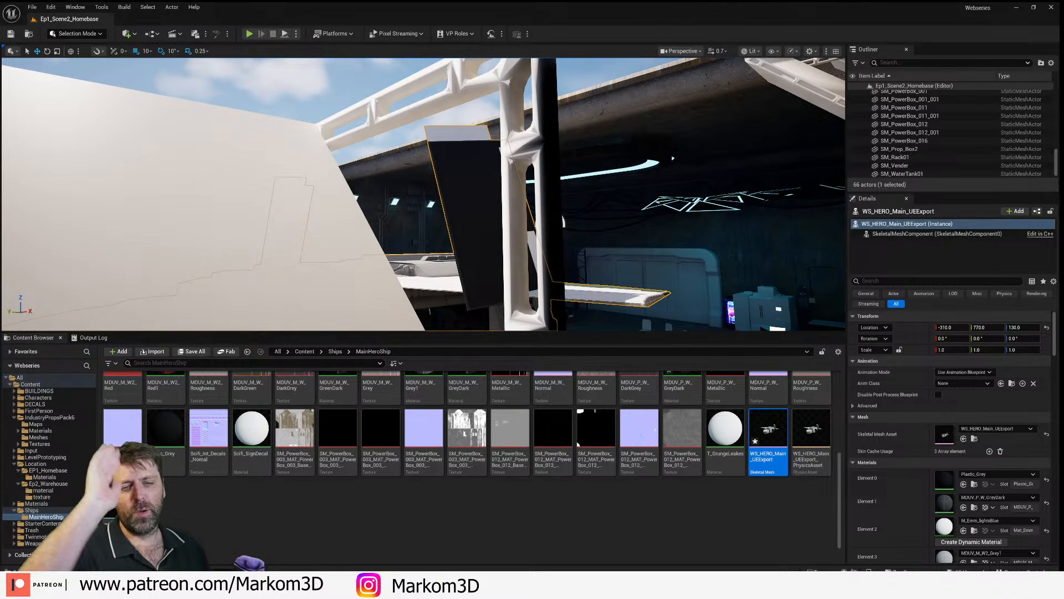
right_click_drag(547, 264, 526, 305)
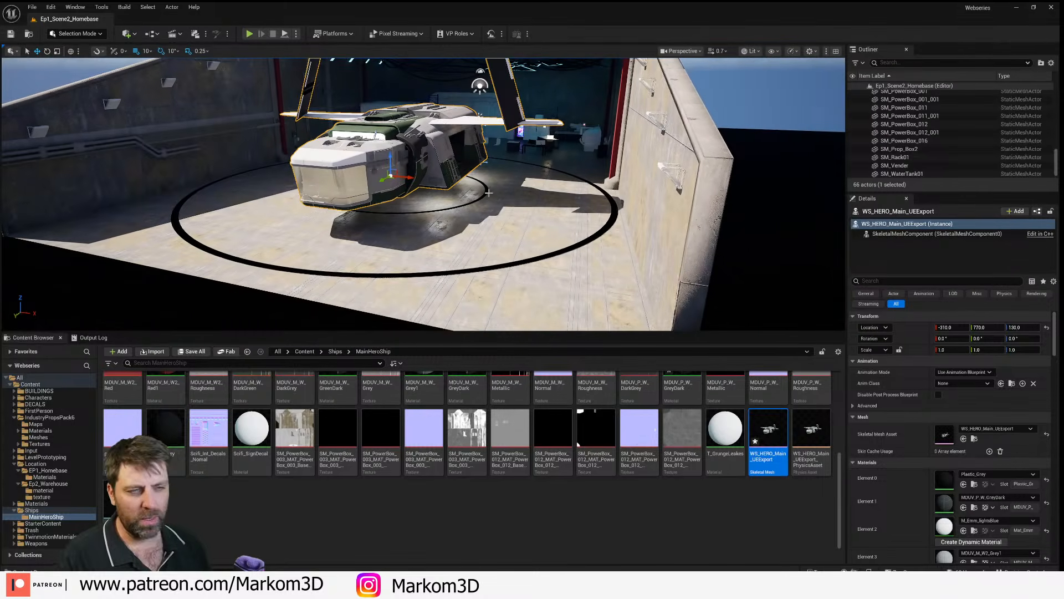